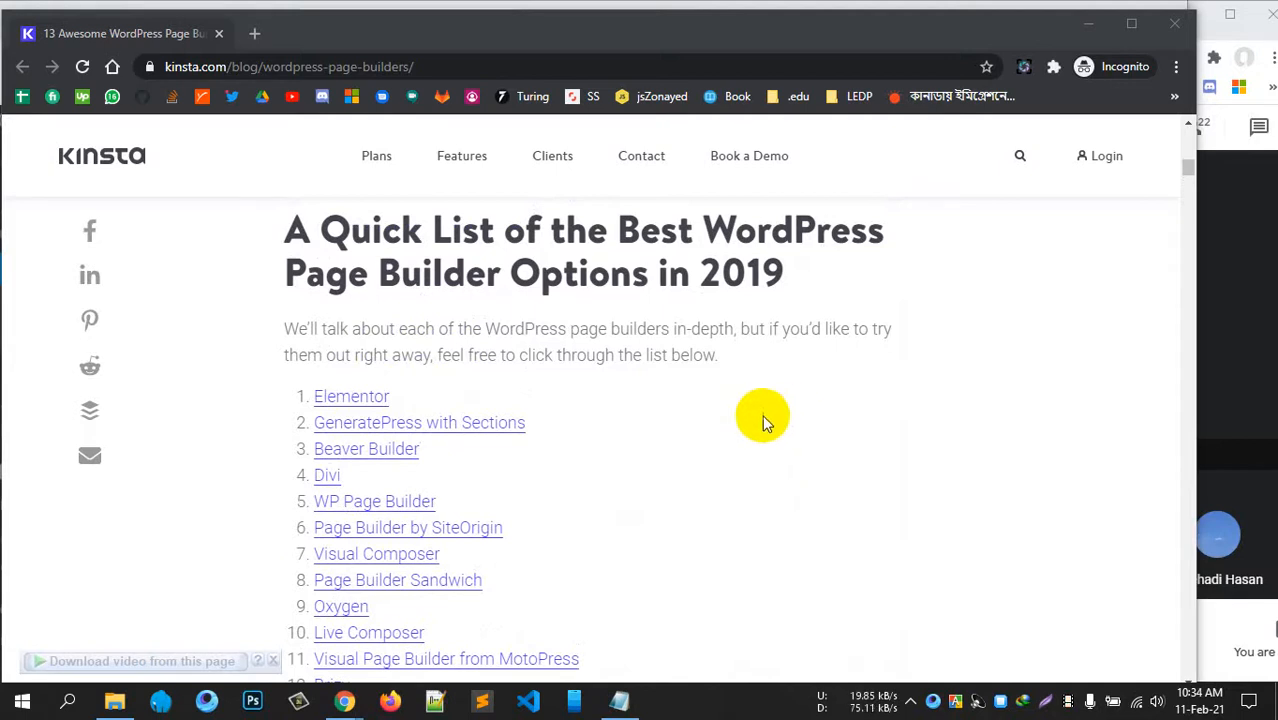
# - Read through the article's quick list of the best WordPress page builder options in 2019
pyautogui.moveTo(743, 370); pyautogui.dragTo(257, 320)
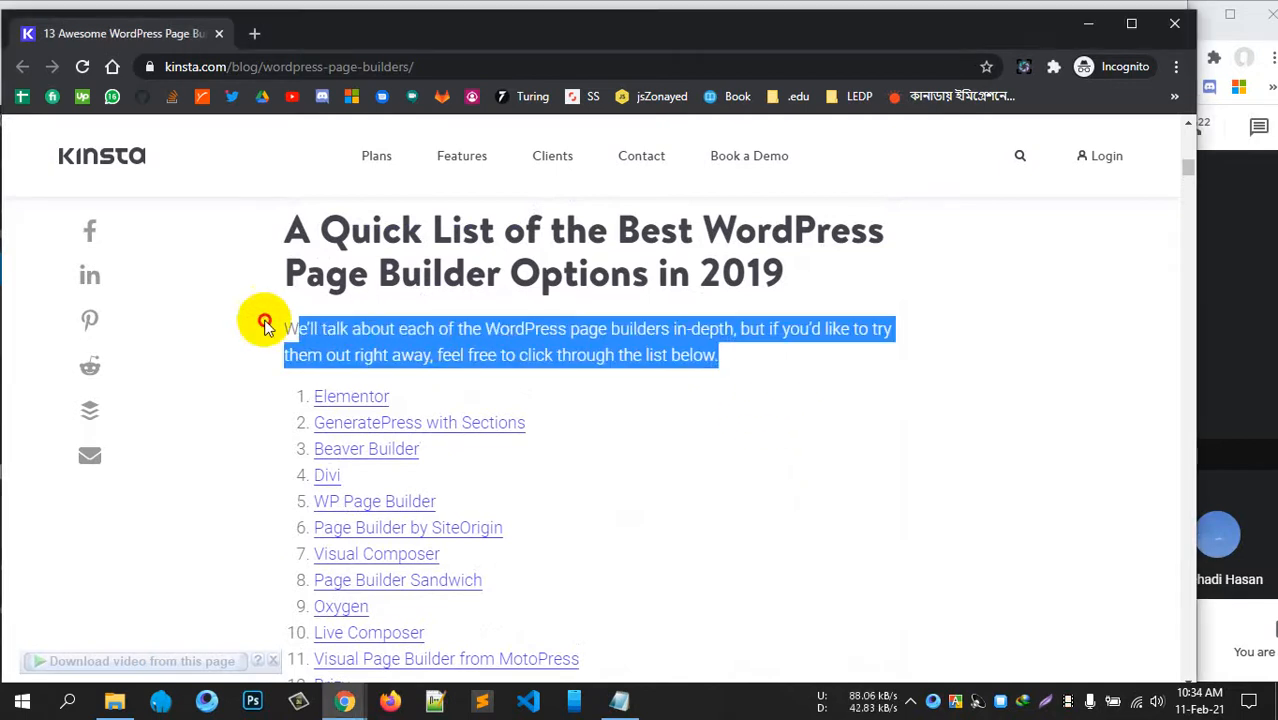
pyautogui.click(611, 352)
pyautogui.moveTo(703, 357); pyautogui.dragTo(282, 328)
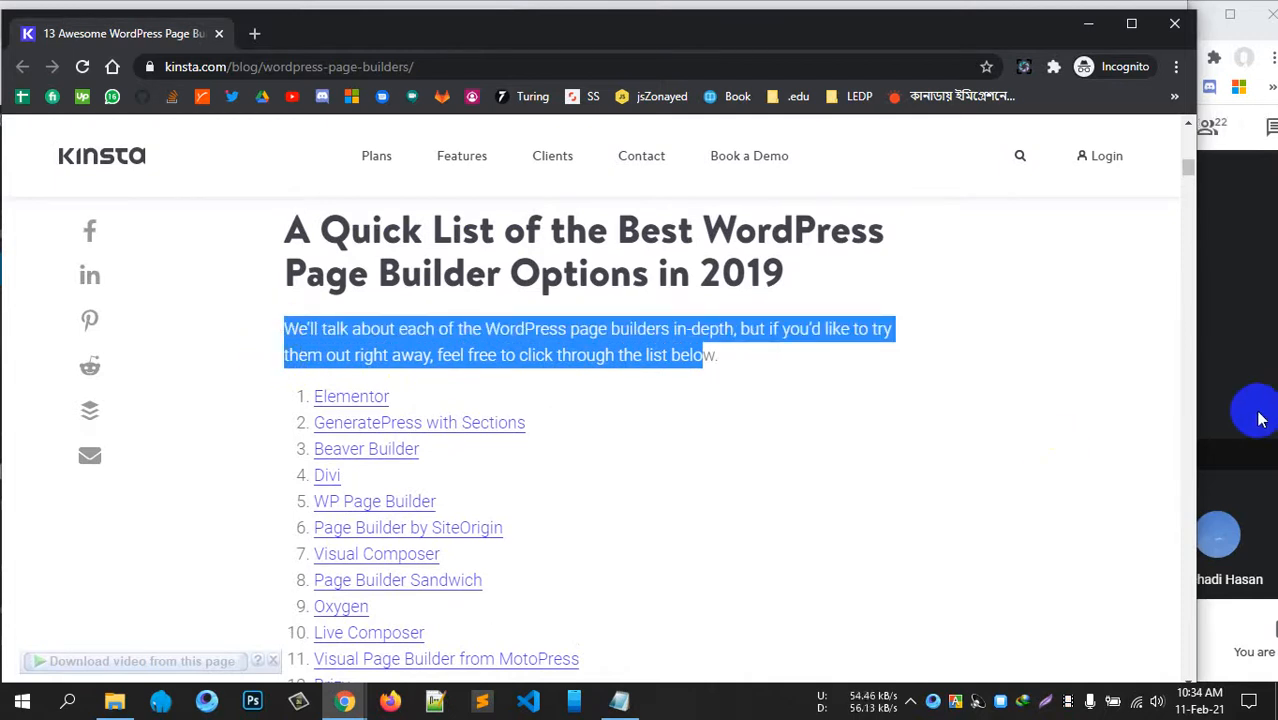
pyautogui.click(1260, 420)
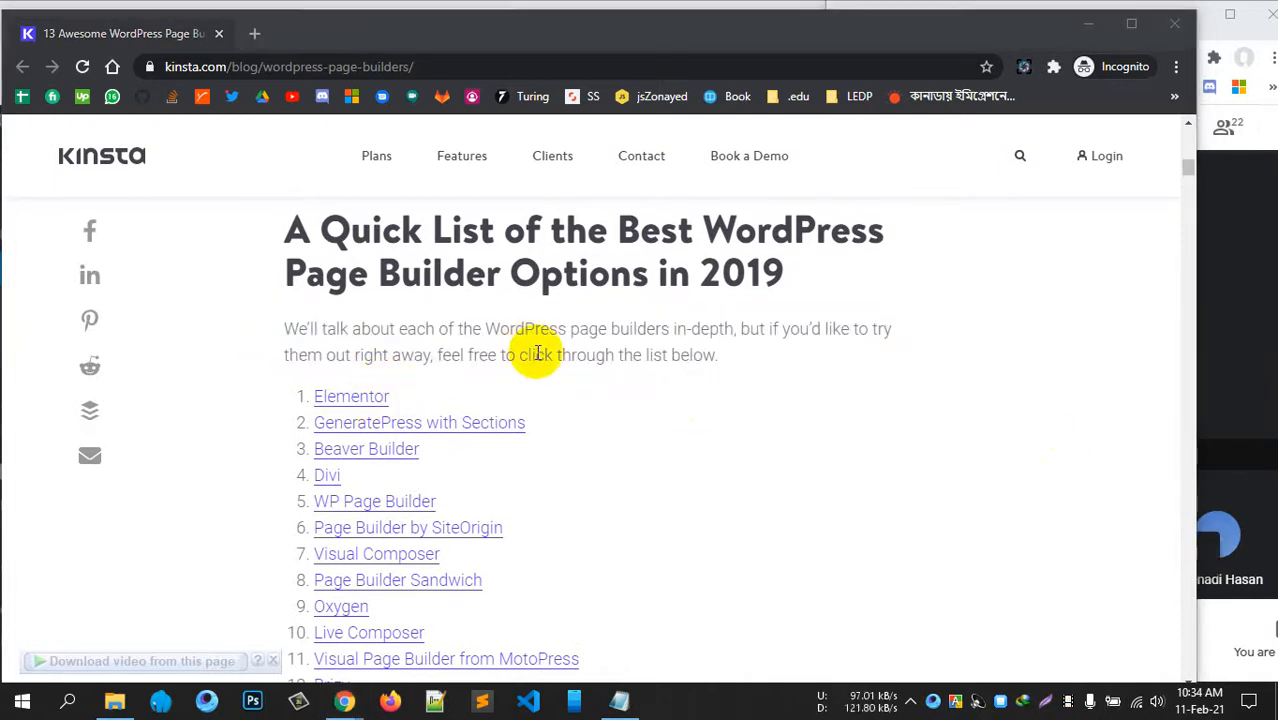
pyautogui.scroll(1, 537, 354)
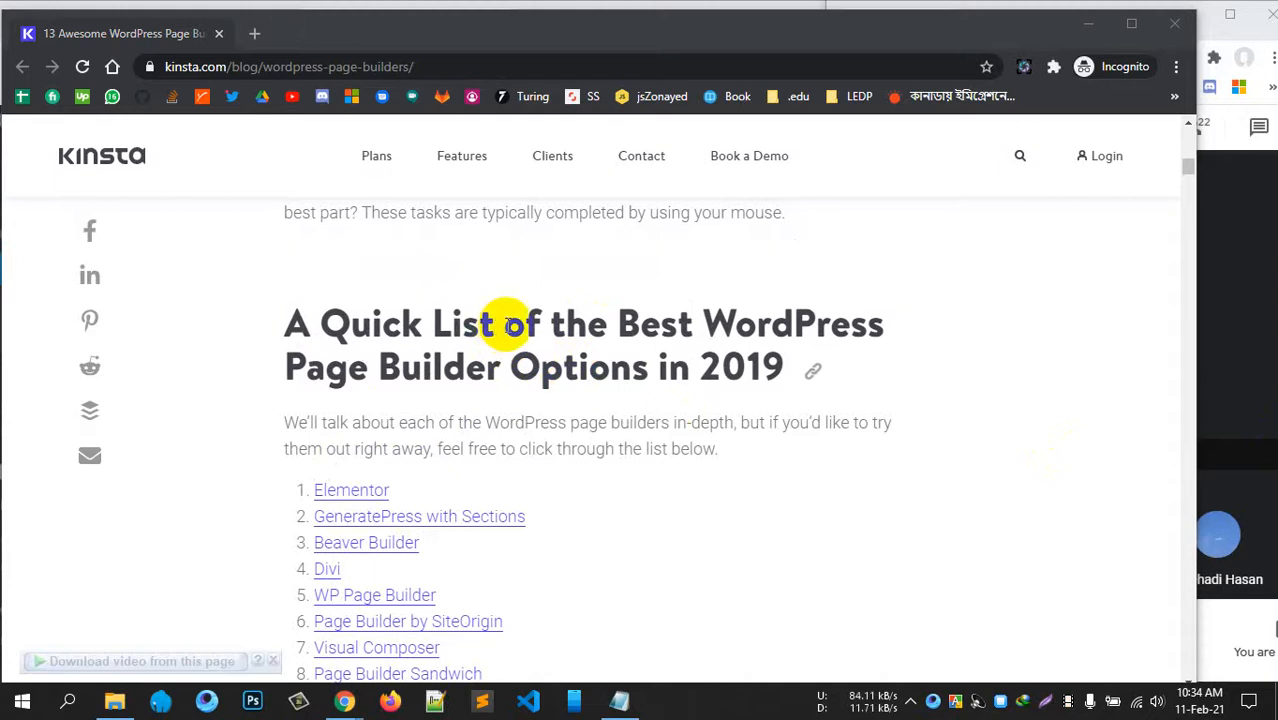
pyautogui.moveTo(505, 322); pyautogui.dragTo(728, 366)
pyautogui.click(728, 366)
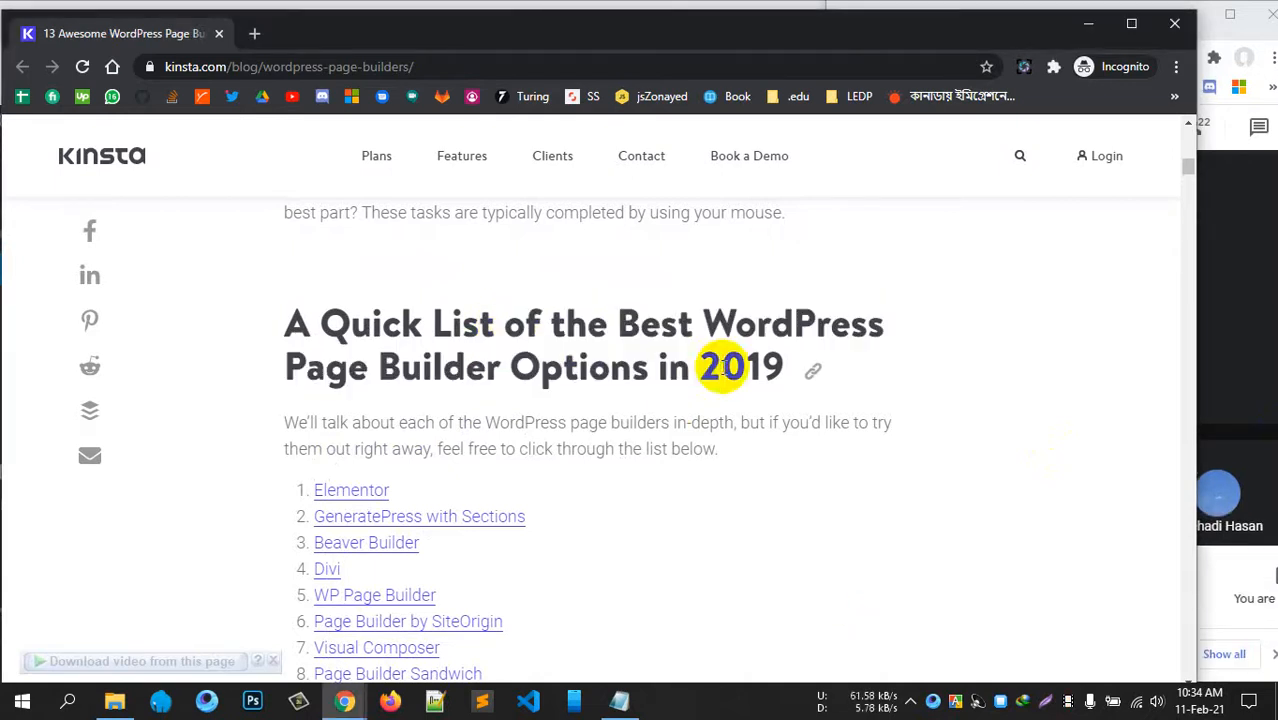
pyautogui.scroll(-1, 645, 435)
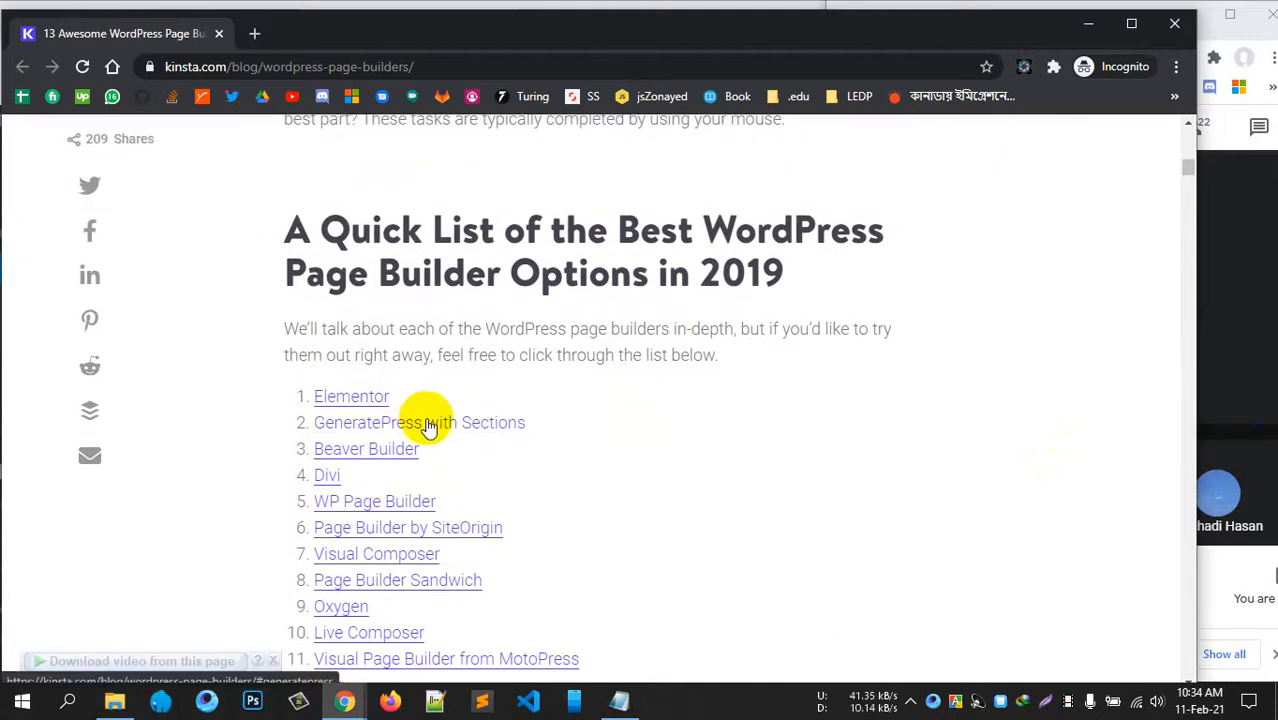
pyautogui.scroll(-1, 522, 423)
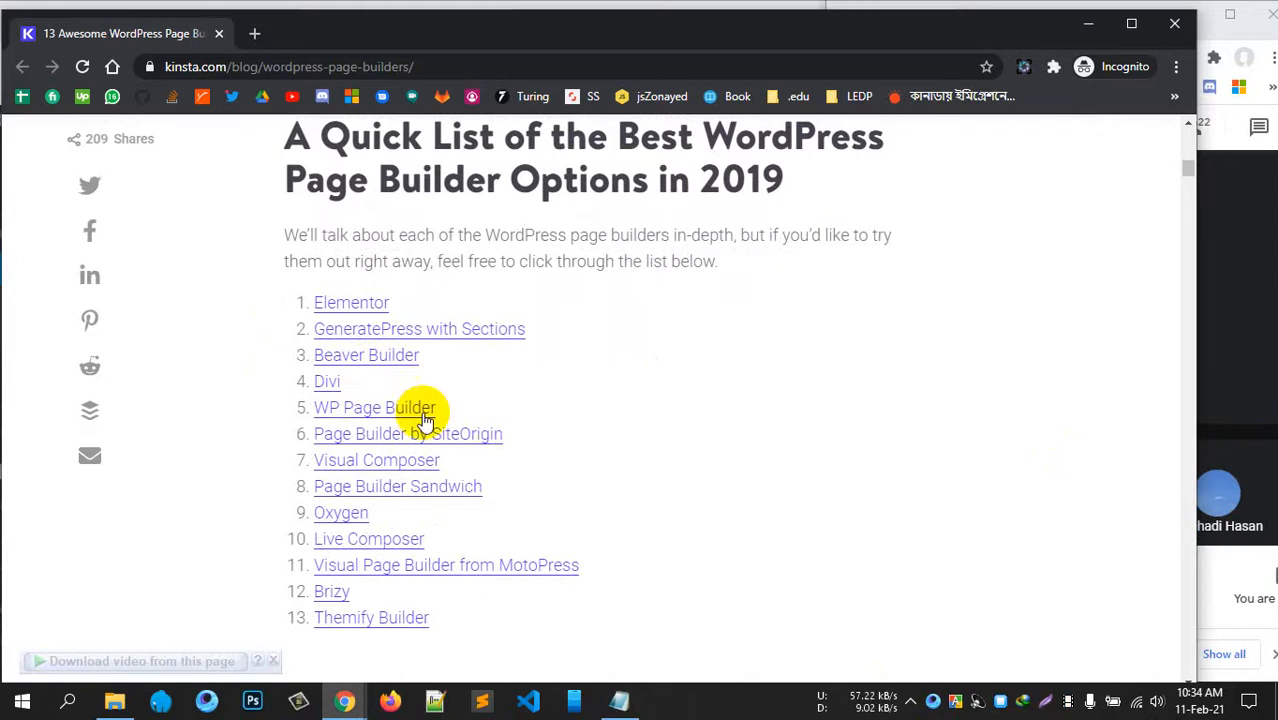
pyautogui.scroll(-1, 578, 398)
pyautogui.scroll(-1, 578, 398)
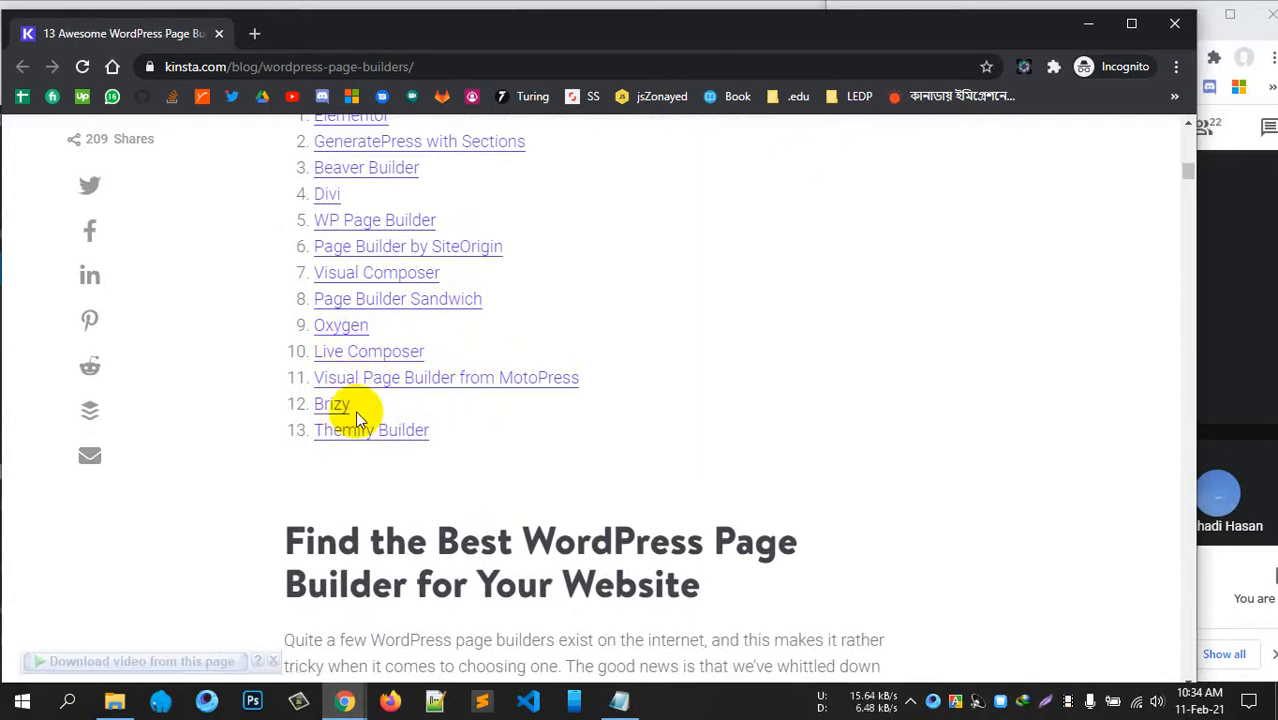
pyautogui.scroll(-5, 483, 395)
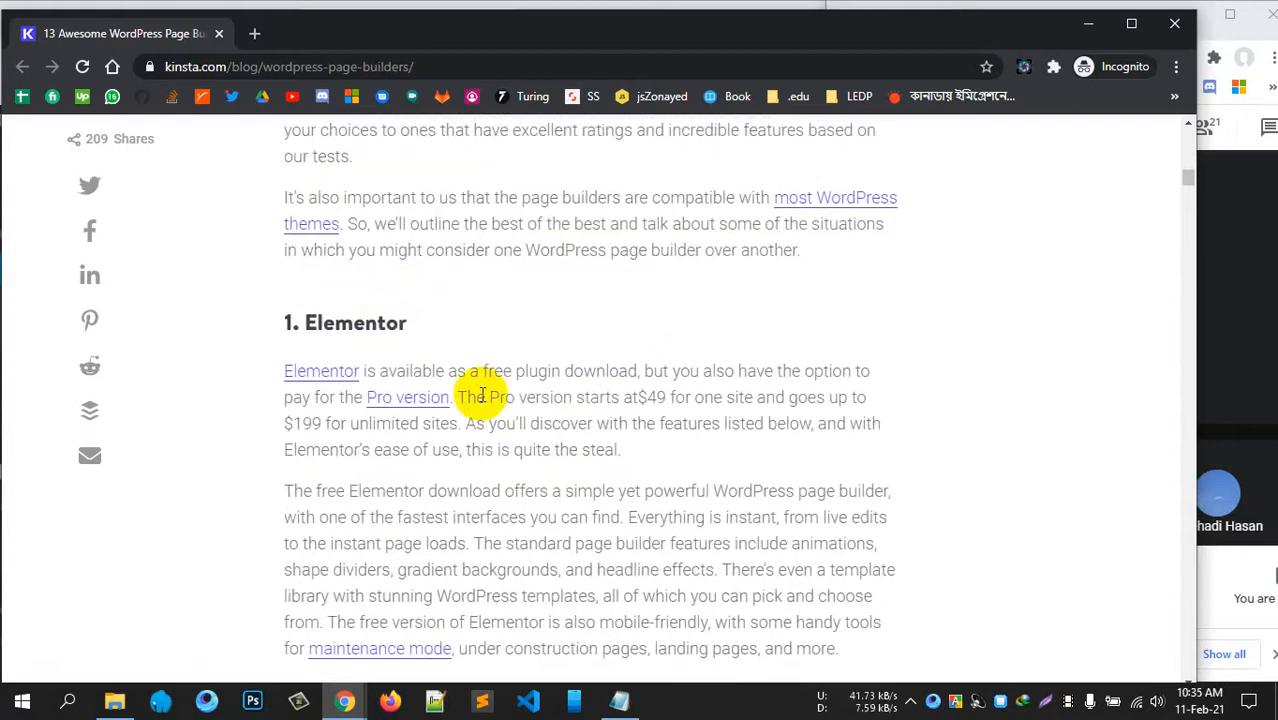
pyautogui.scroll(-10, 483, 395)
pyautogui.scroll(5, 565, 415)
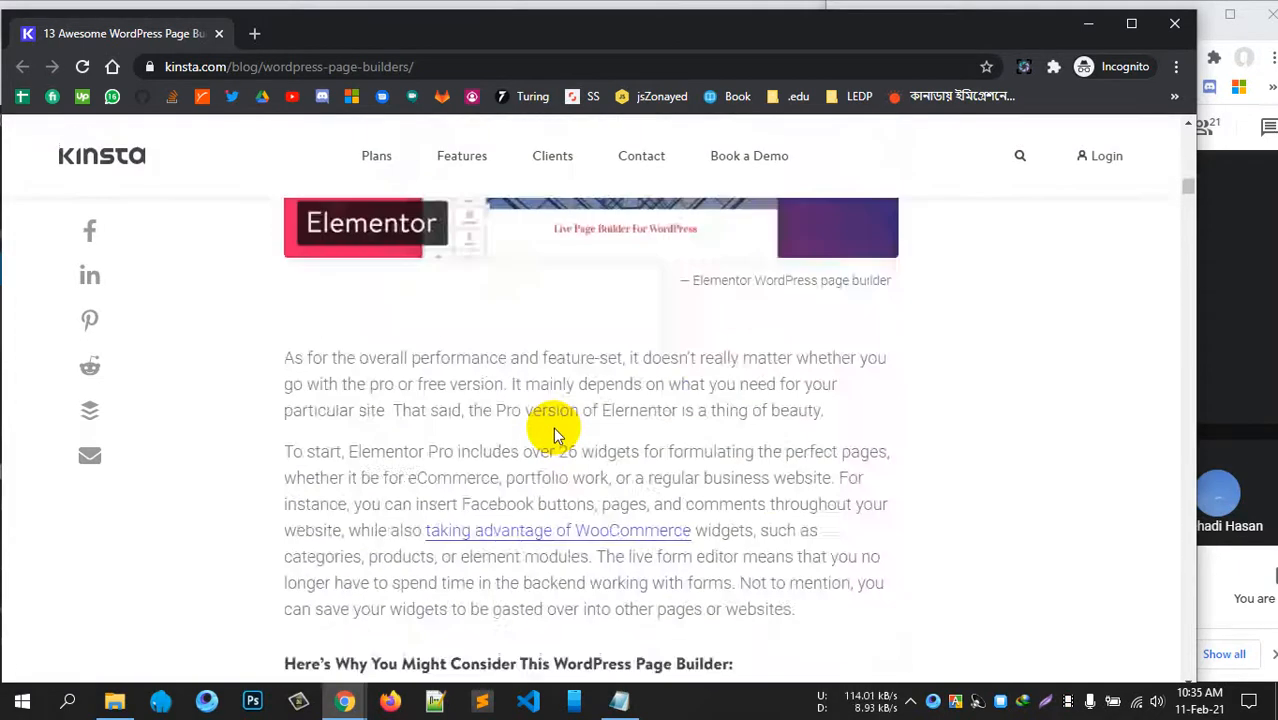
pyautogui.scroll(10, 555, 432)
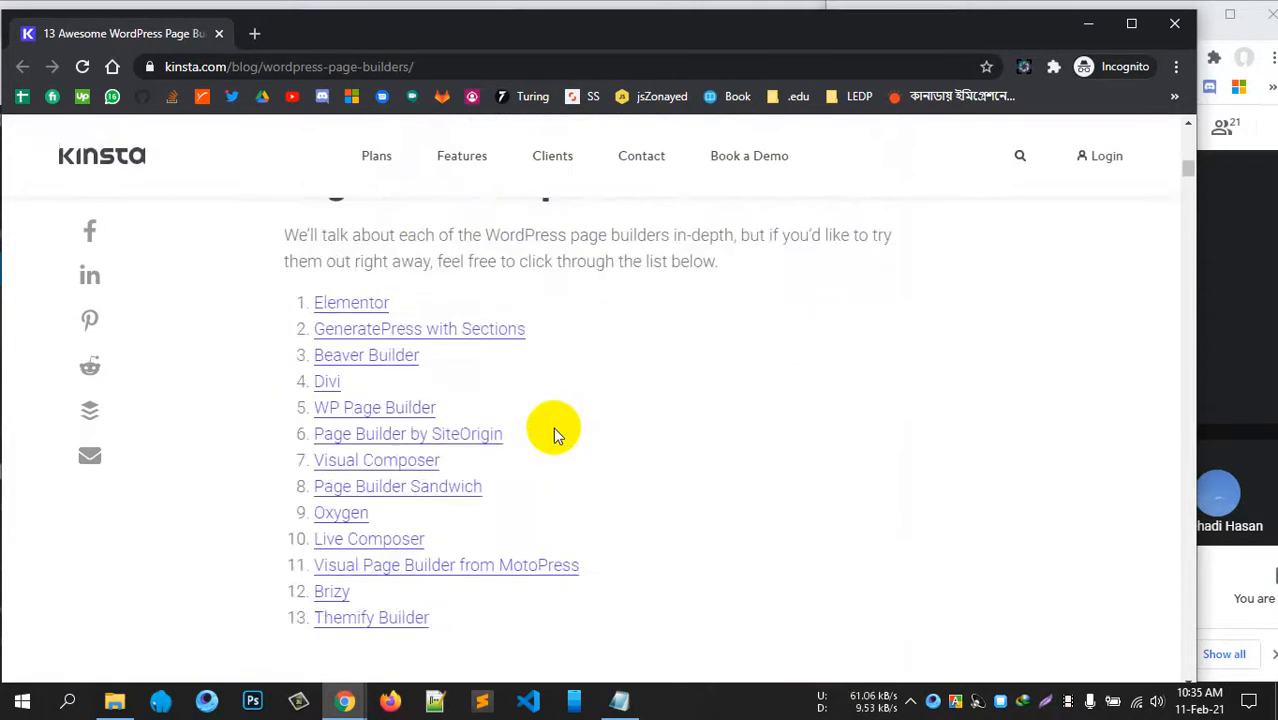
pyautogui.scroll(1, 557, 432)
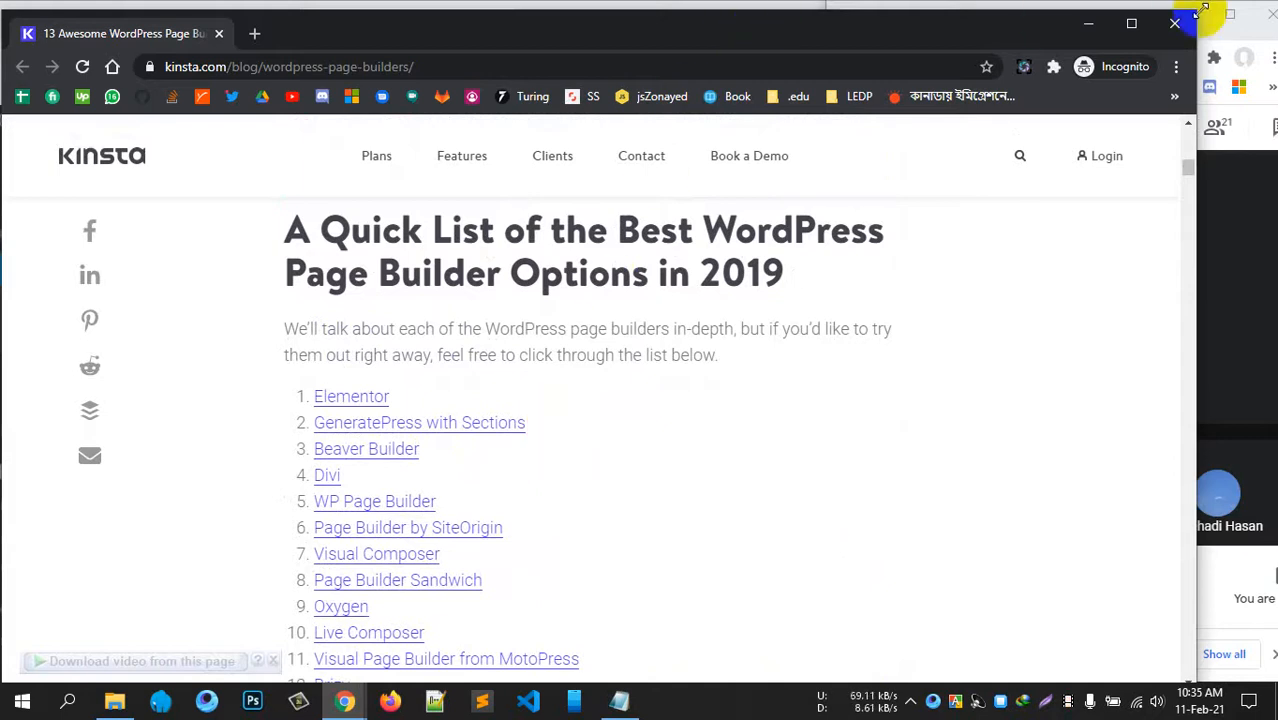
# - Skim the article's Elementor, GeneratePress and Beaver Builder sections down to the Divi section
pyautogui.moveTo(1198, 11); pyautogui.dragTo(1202, 1)
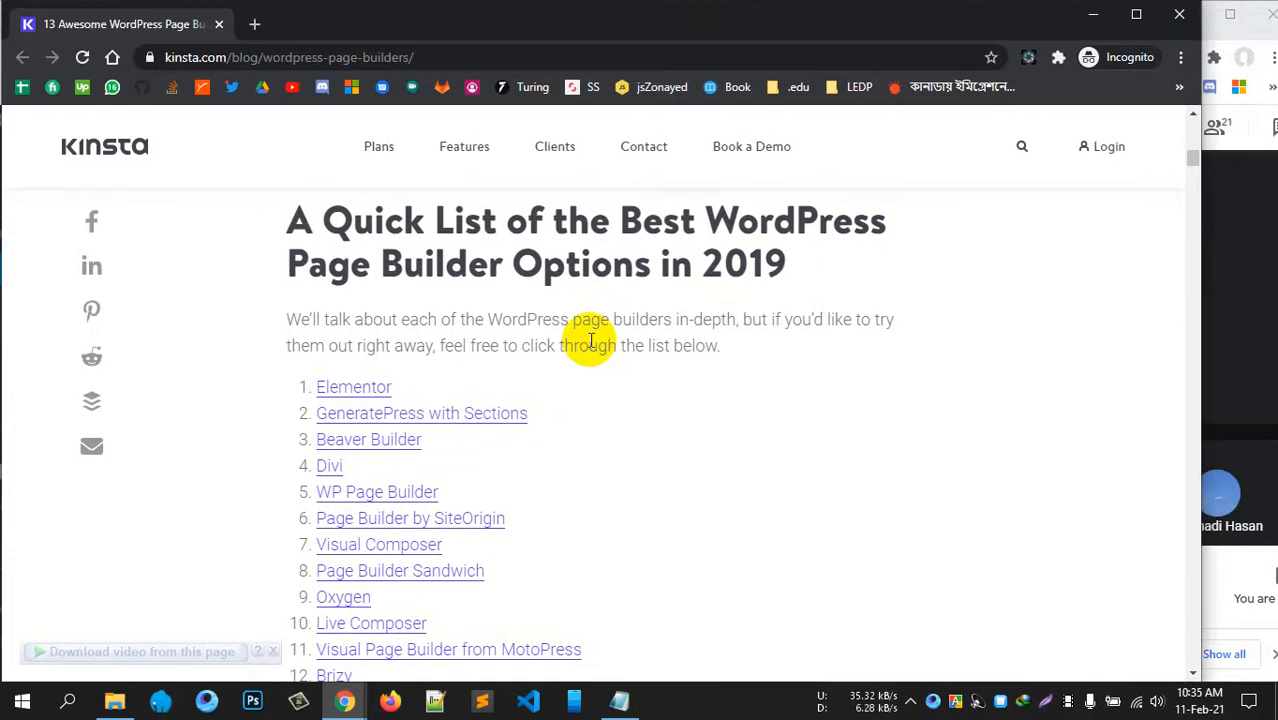
pyautogui.moveTo(574, 318); pyautogui.dragTo(693, 348)
pyautogui.click(751, 355)
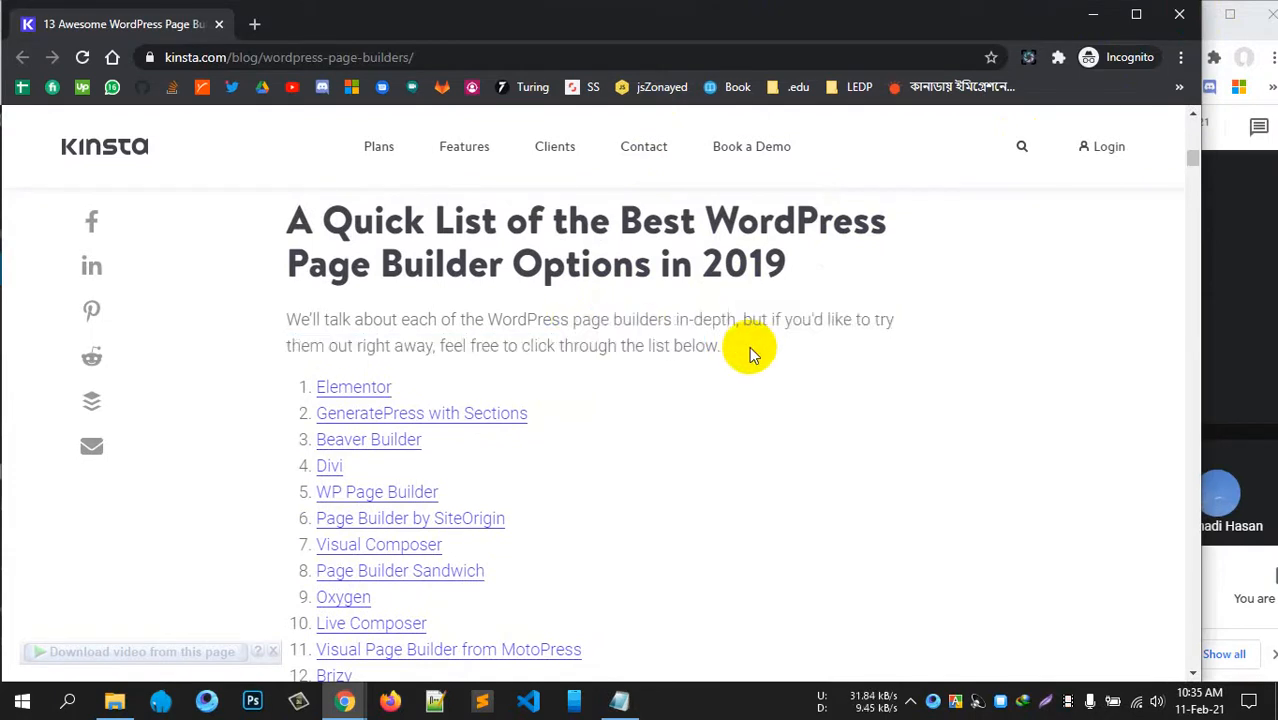
pyautogui.scroll(-5, 636, 460)
pyautogui.scroll(6, 638, 462)
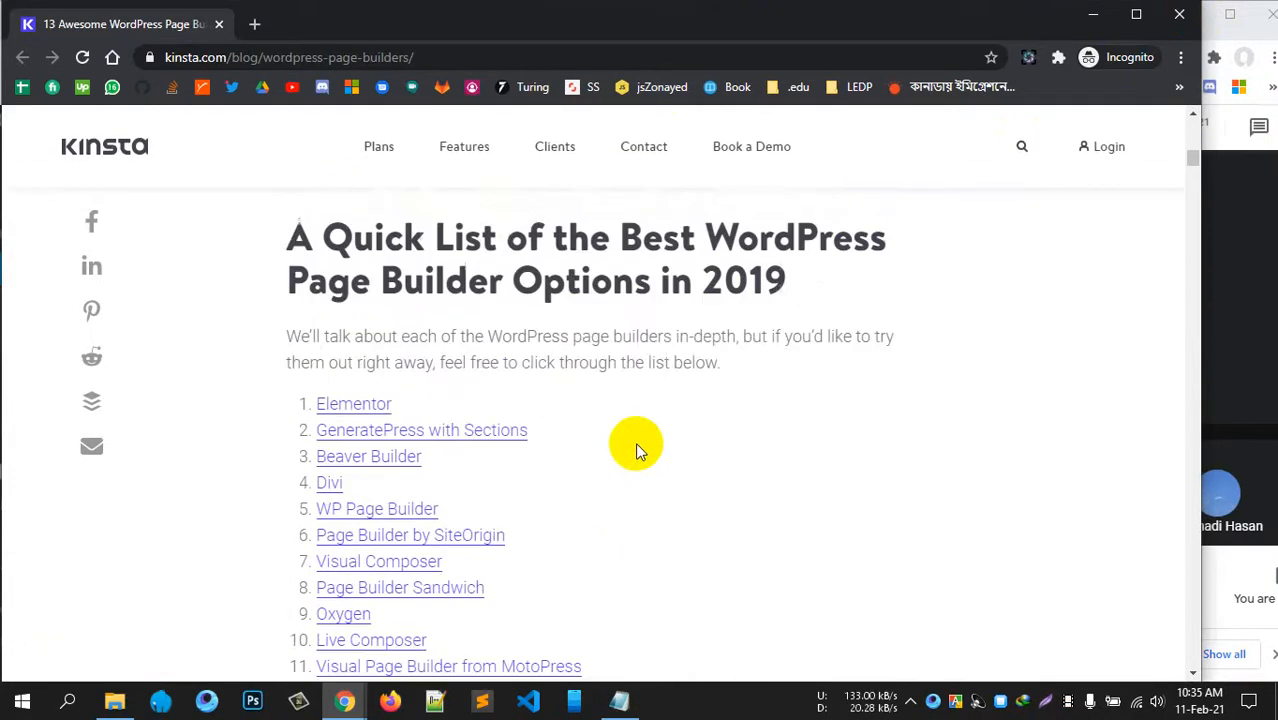
pyautogui.scroll(-10, 636, 450)
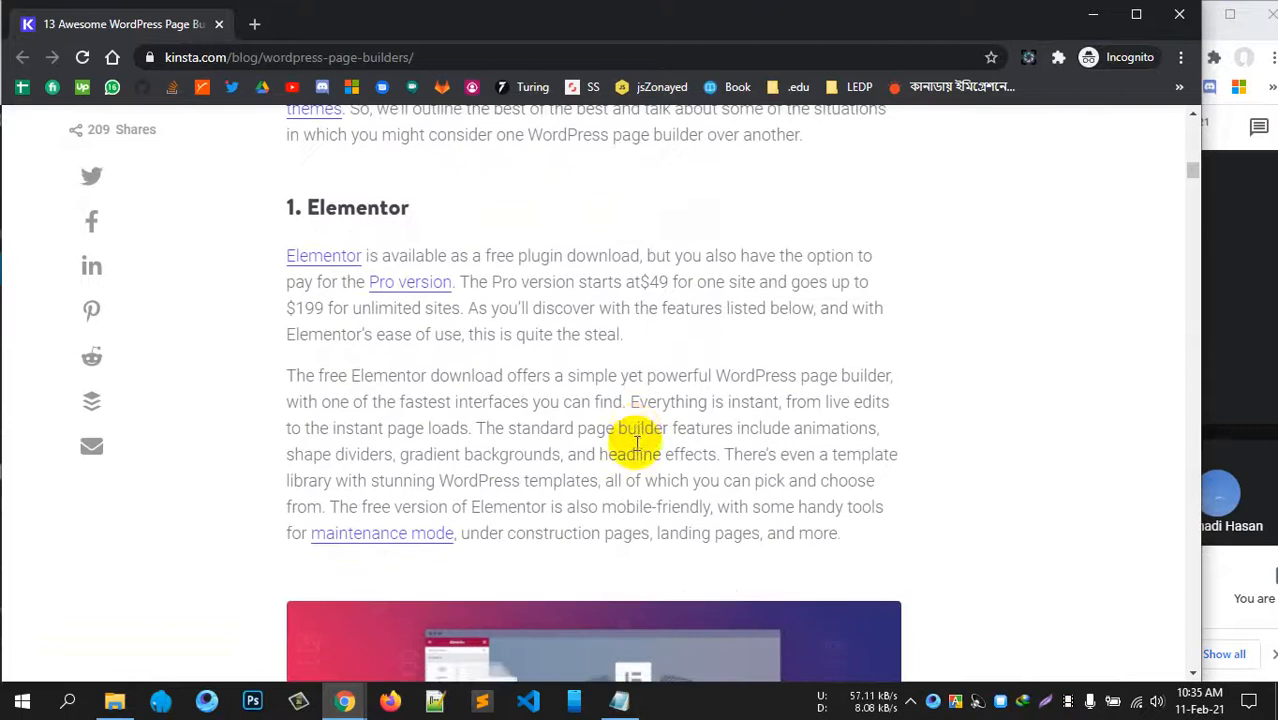
pyautogui.scroll(-12, 636, 445)
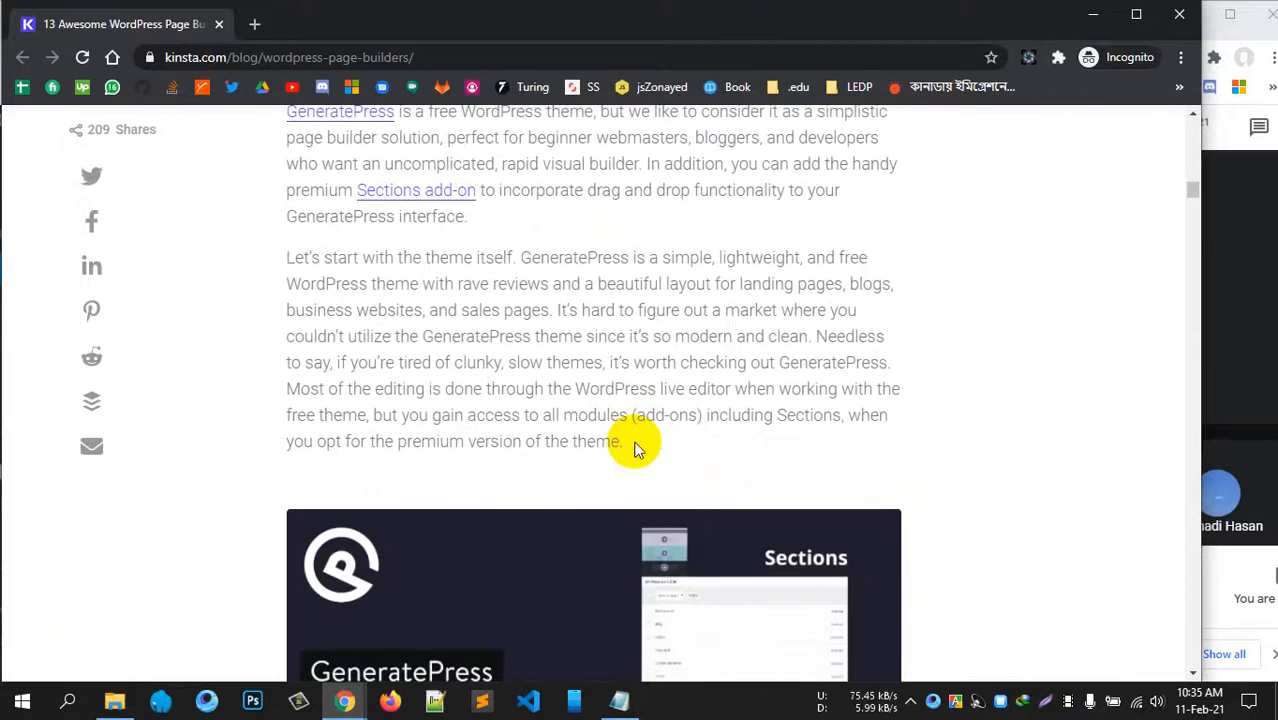
pyautogui.scroll(-15, 636, 447)
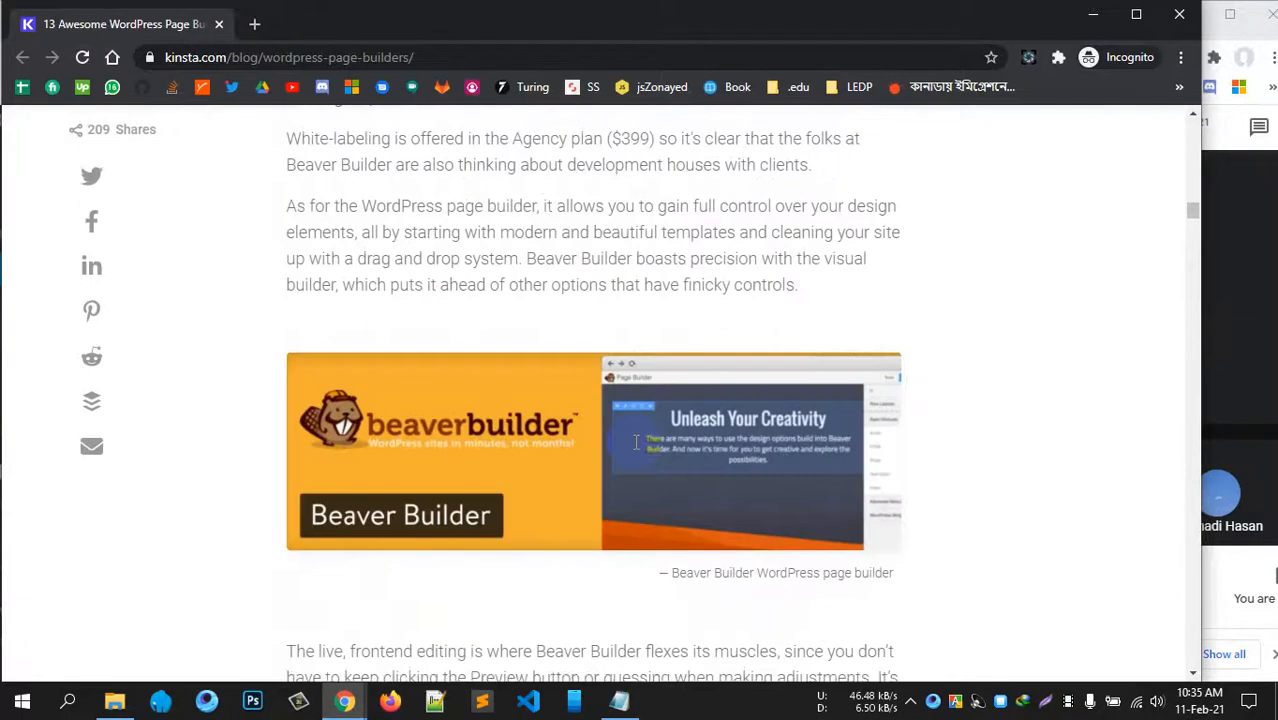
pyautogui.scroll(-12, 636, 445)
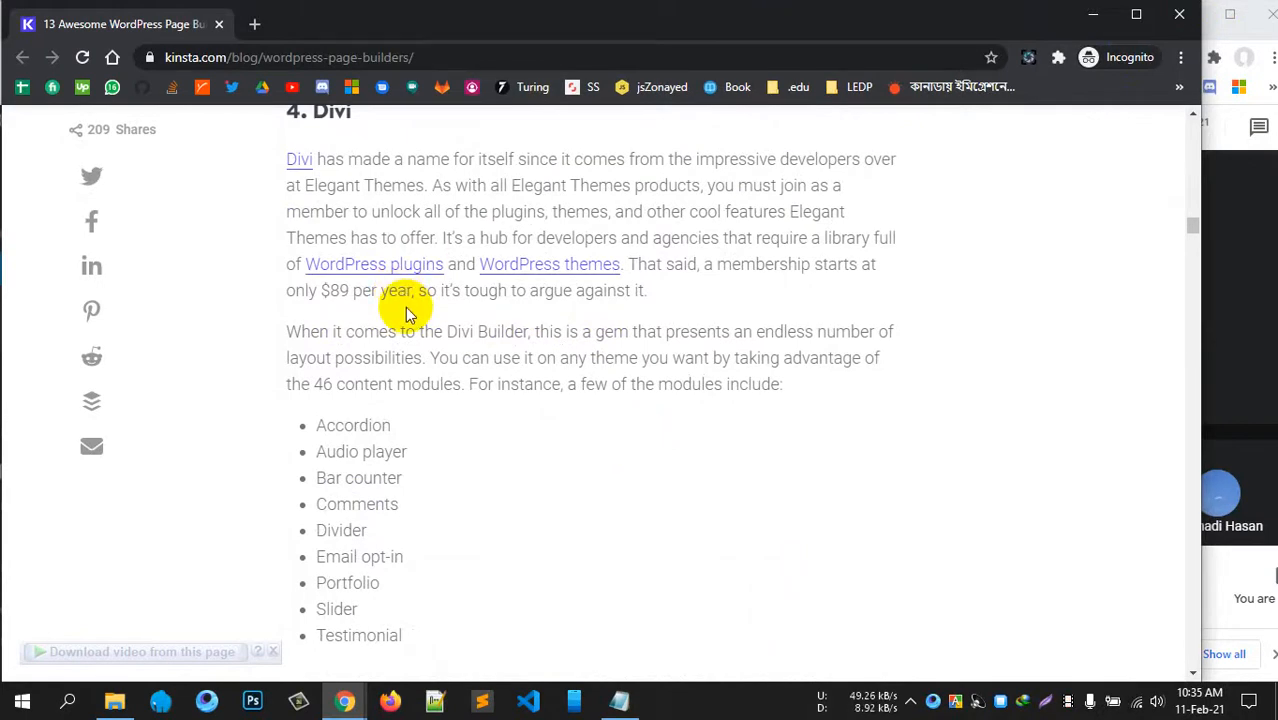
# - Examine the Divi section's details on yearly price, Elegant Themes membership and content modules
pyautogui.scroll(1, 371, 328)
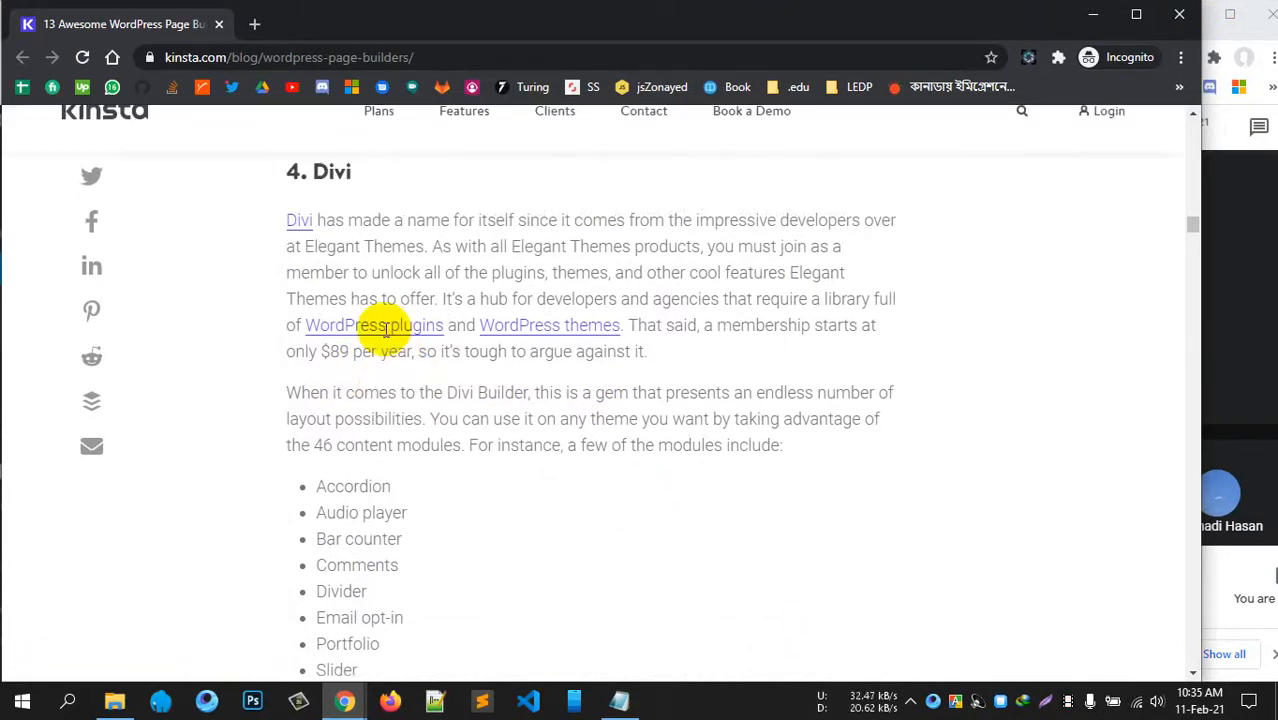
pyautogui.moveTo(321, 383); pyautogui.dragTo(645, 385)
pyautogui.click(650, 388)
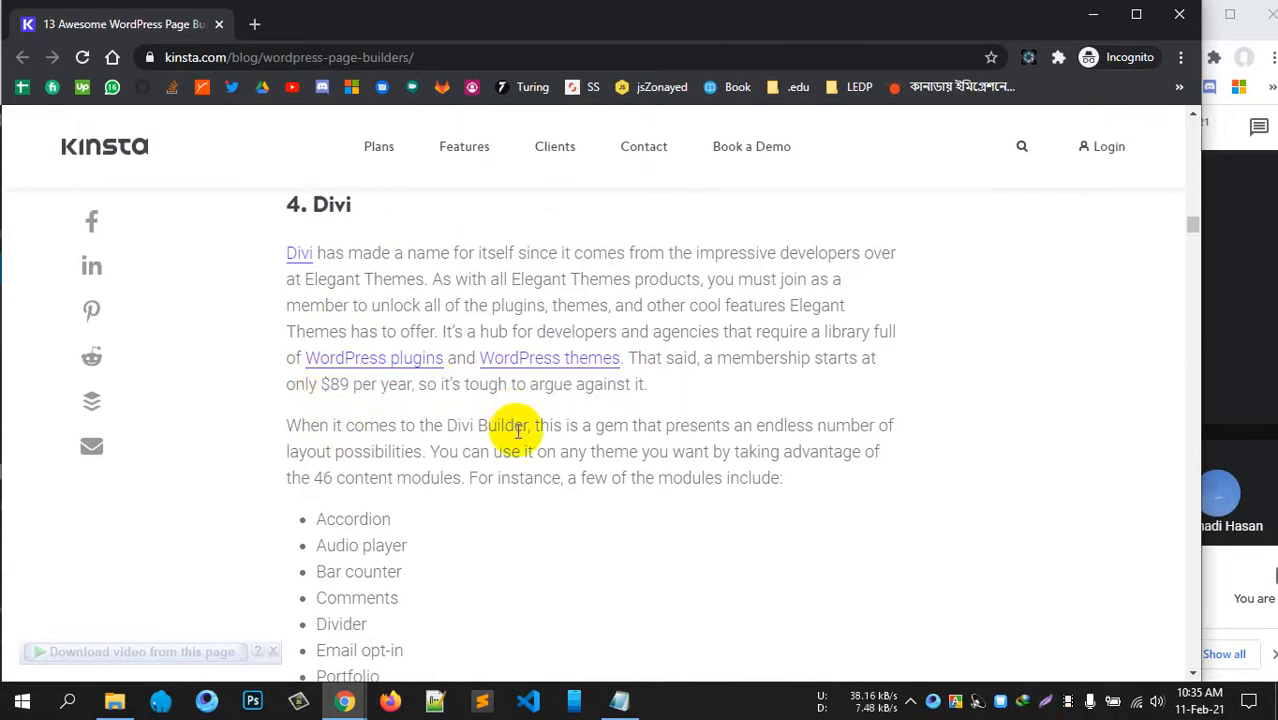
pyautogui.scroll(-3, 518, 432)
pyautogui.scroll(-3, 507, 433)
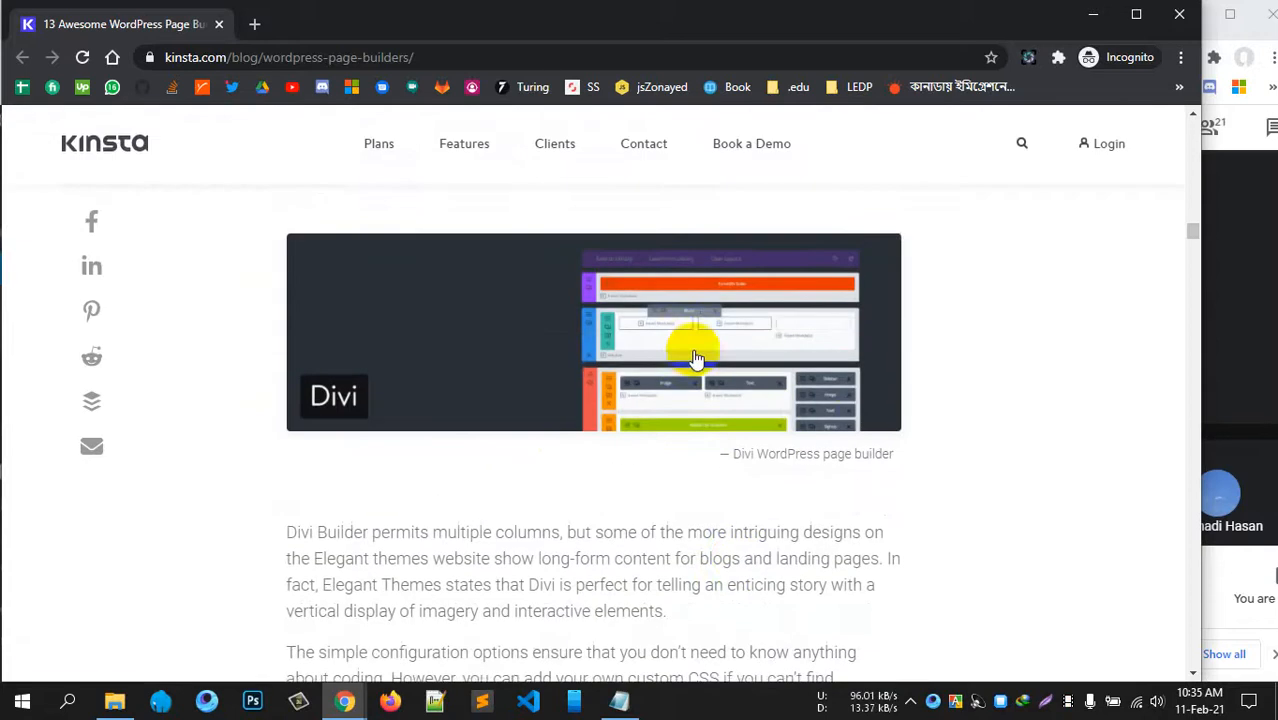
pyautogui.scroll(5, 862, 500)
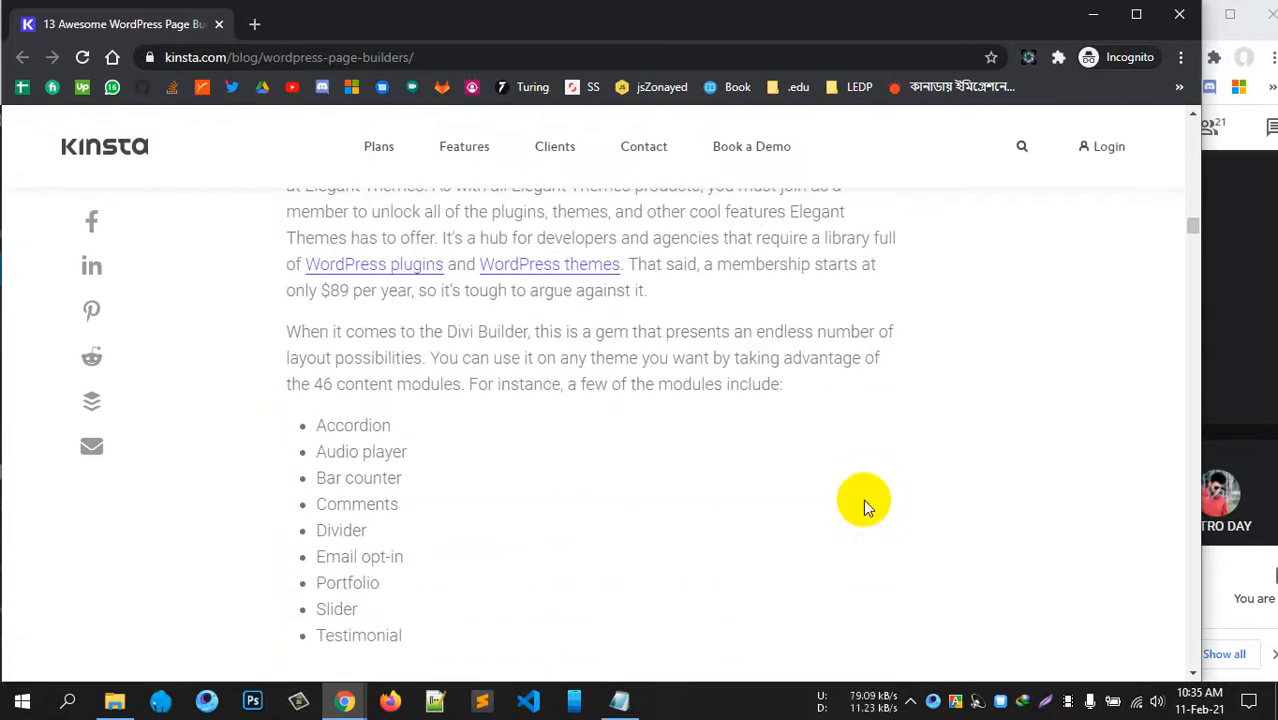
pyautogui.scroll(4, 863, 505)
pyautogui.click(568, 372)
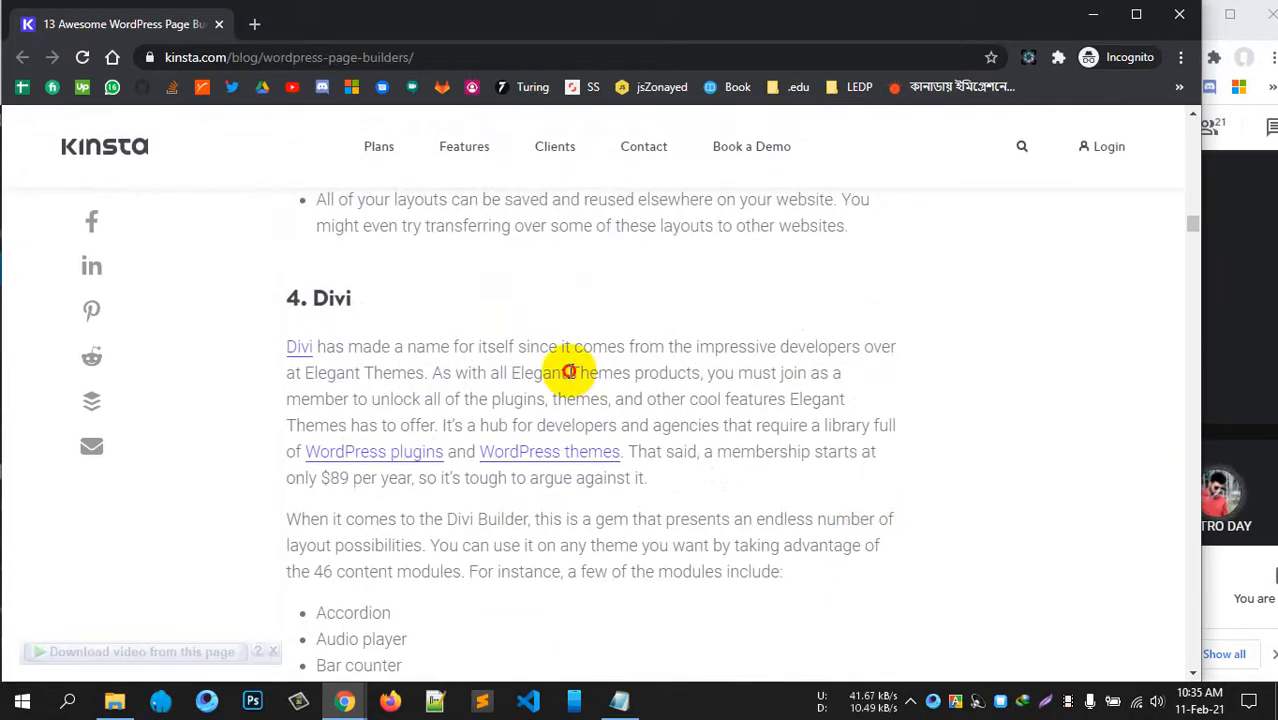
pyautogui.moveTo(568, 372); pyautogui.dragTo(720, 402)
pyautogui.click(733, 415)
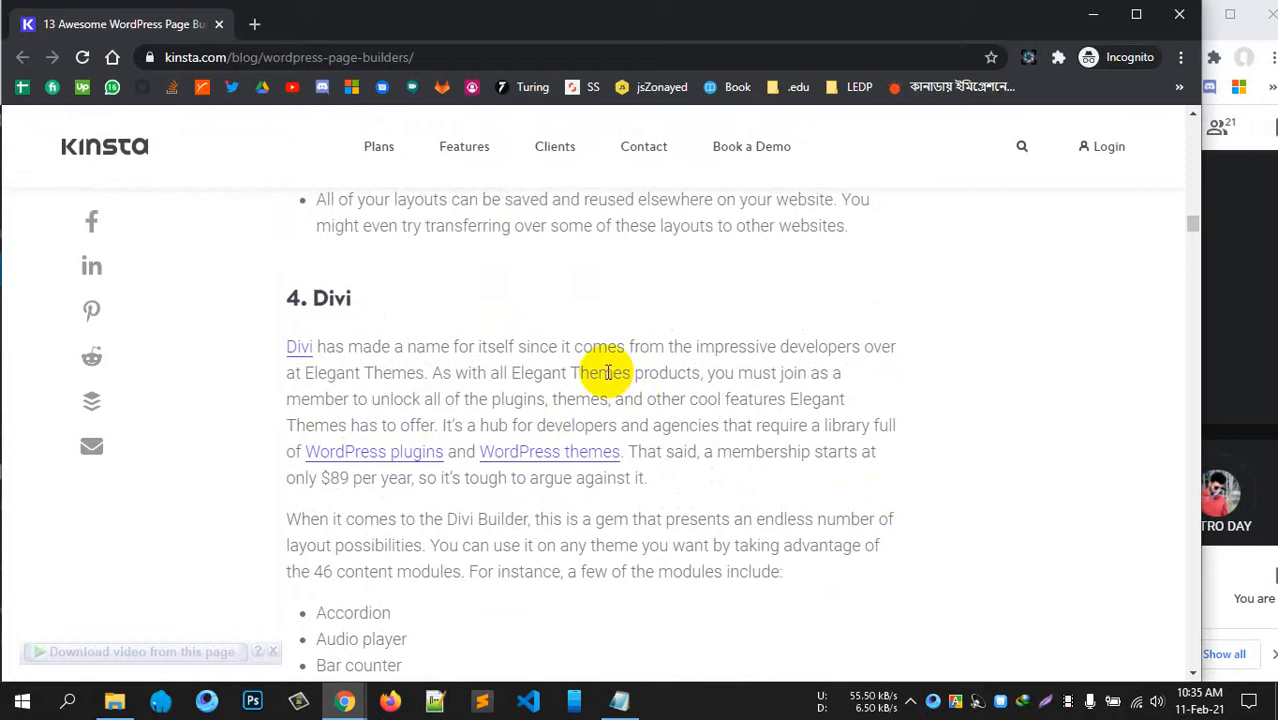
pyautogui.moveTo(634, 372); pyautogui.dragTo(664, 420)
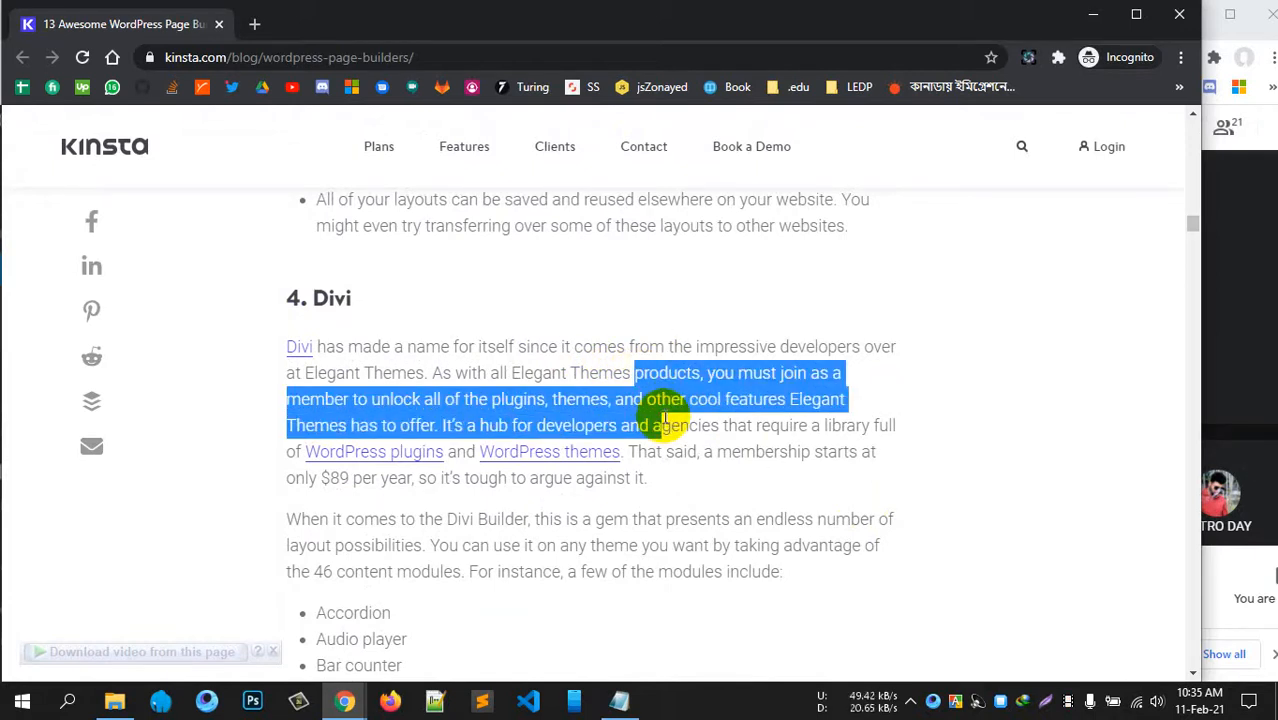
pyautogui.click(660, 419)
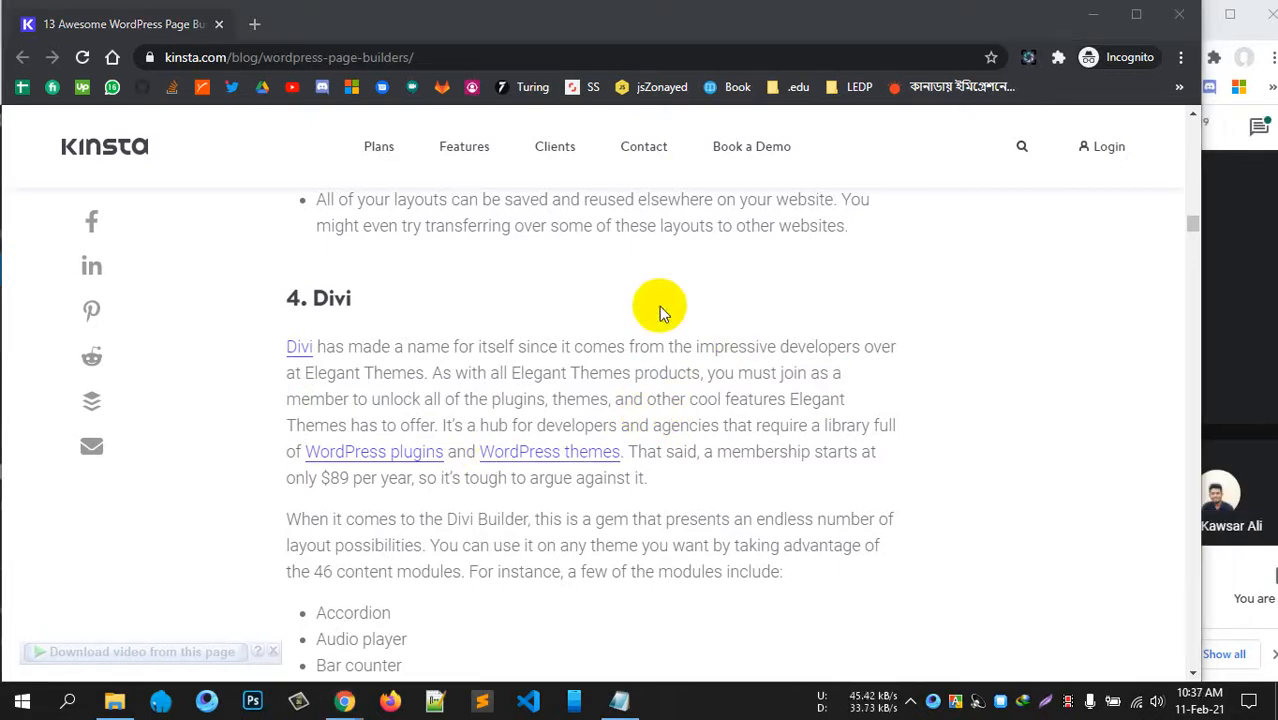
# - Minimize the article window and open the page for adding new plugins in the WordPress dashboard
pyautogui.click(1093, 14)
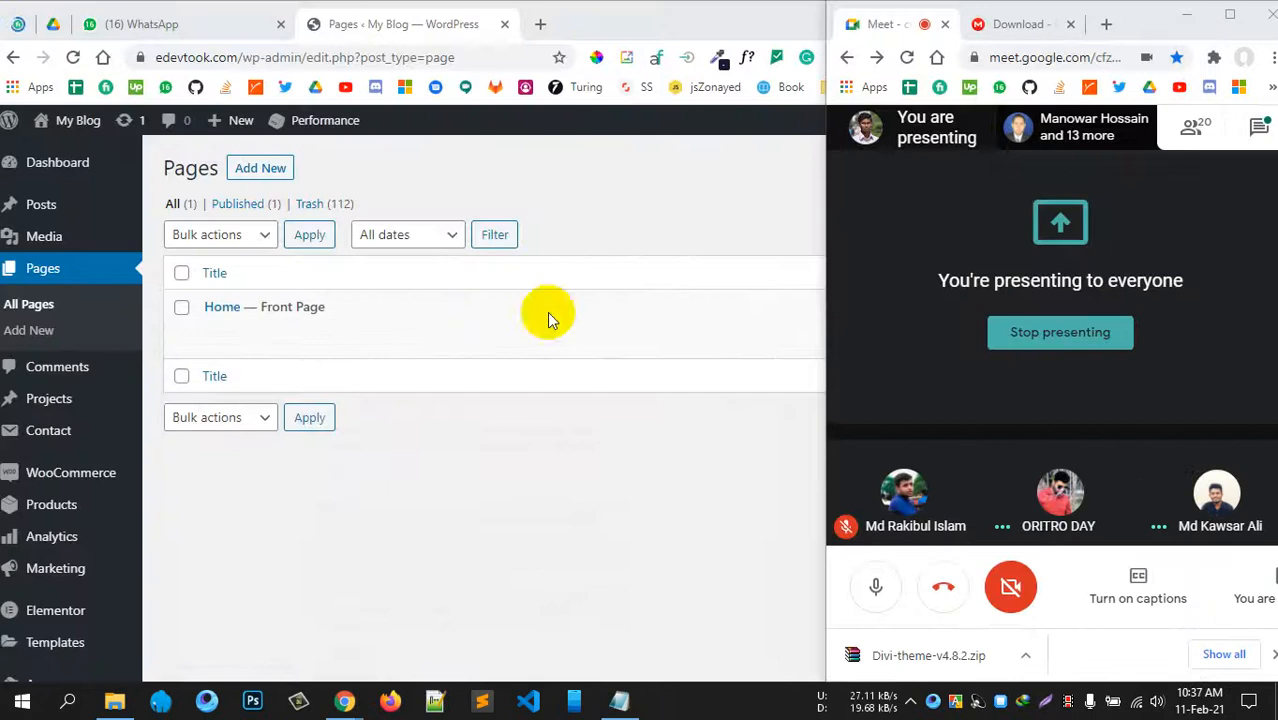
pyautogui.click(408, 463)
pyautogui.scroll(-3, 170, 535)
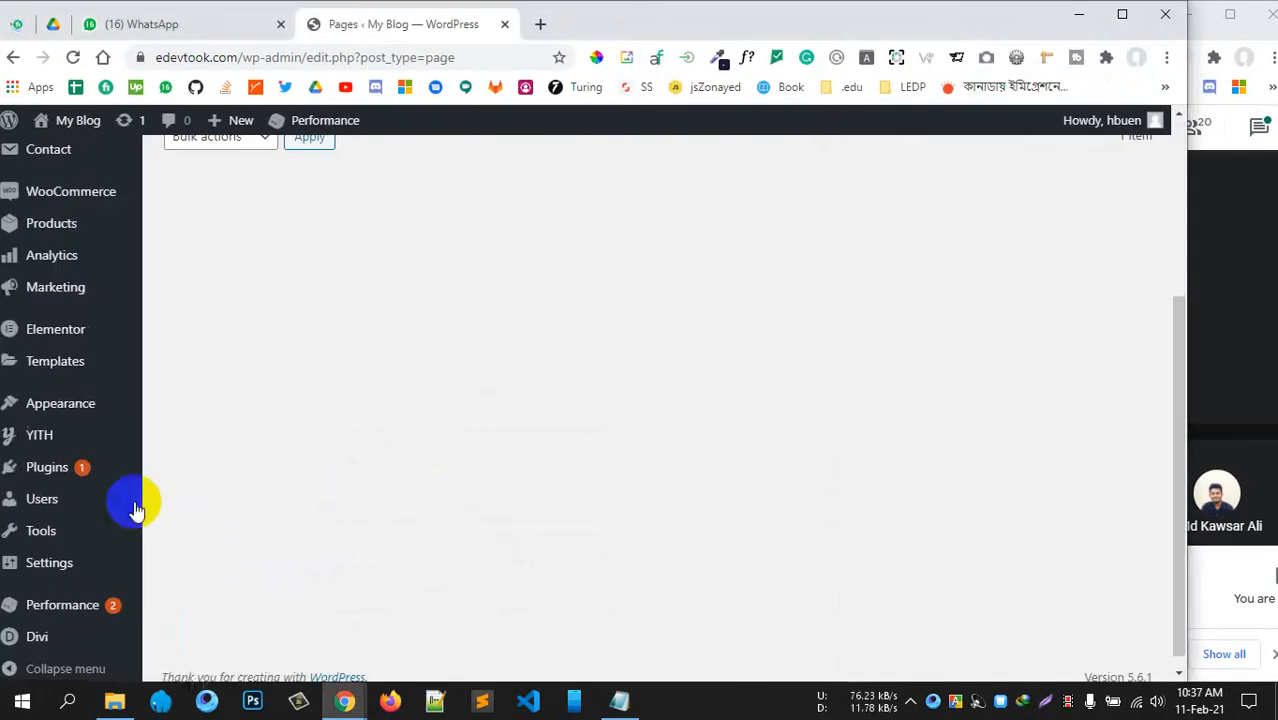
pyautogui.moveTo(100, 468)
pyautogui.click(194, 497)
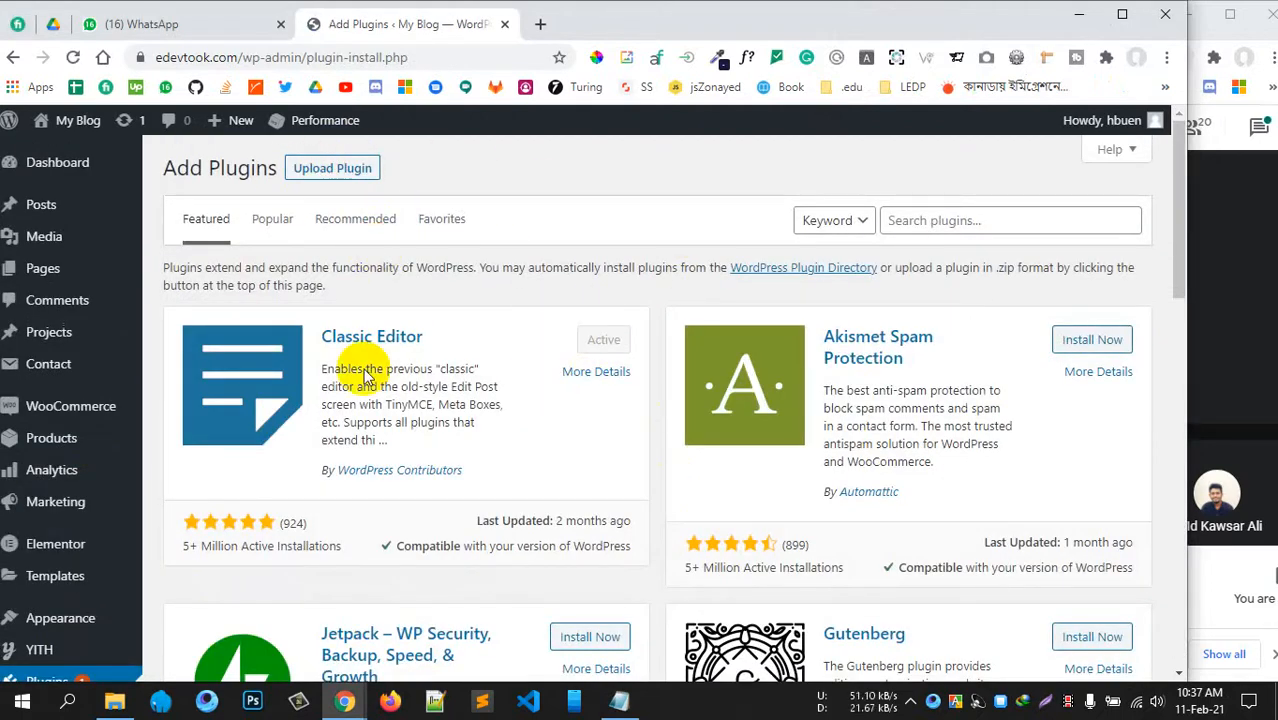
# - Inspect the contents of divi-builder-v4.8.2.zip from the Downloads folder, then return to the Add Plugins page
pyautogui.click(114, 702)
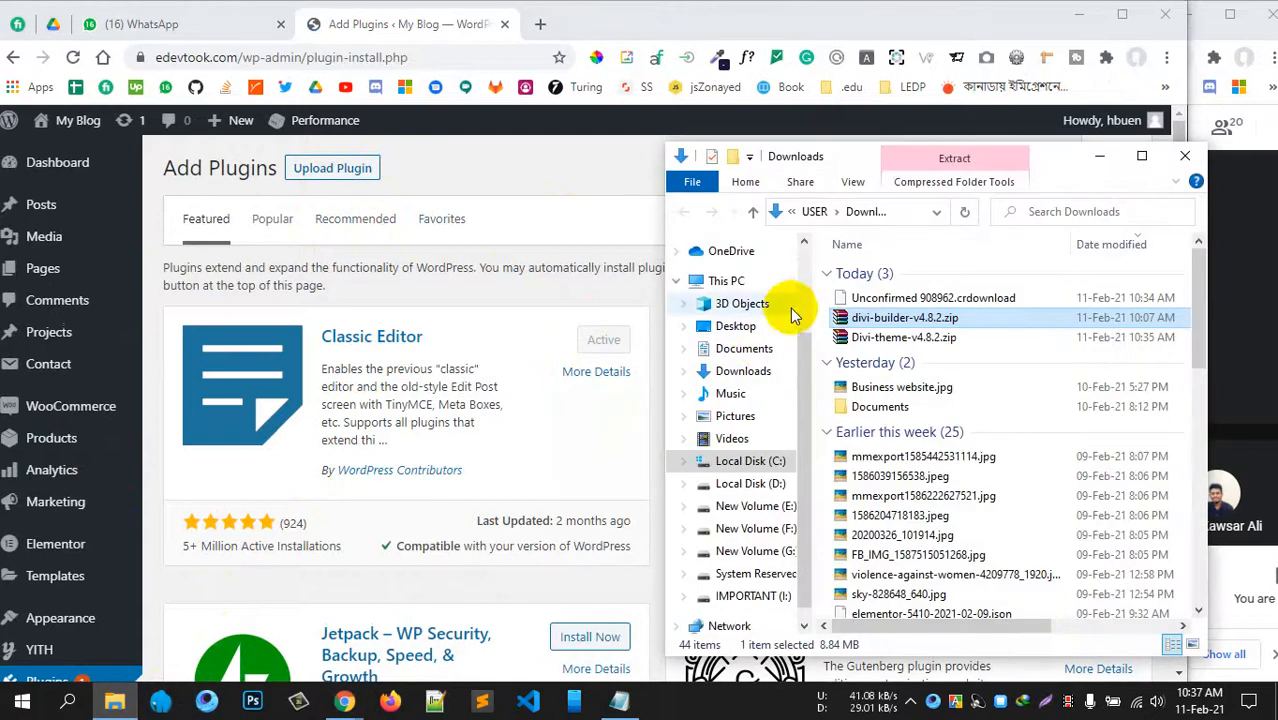
pyautogui.click(862, 317)
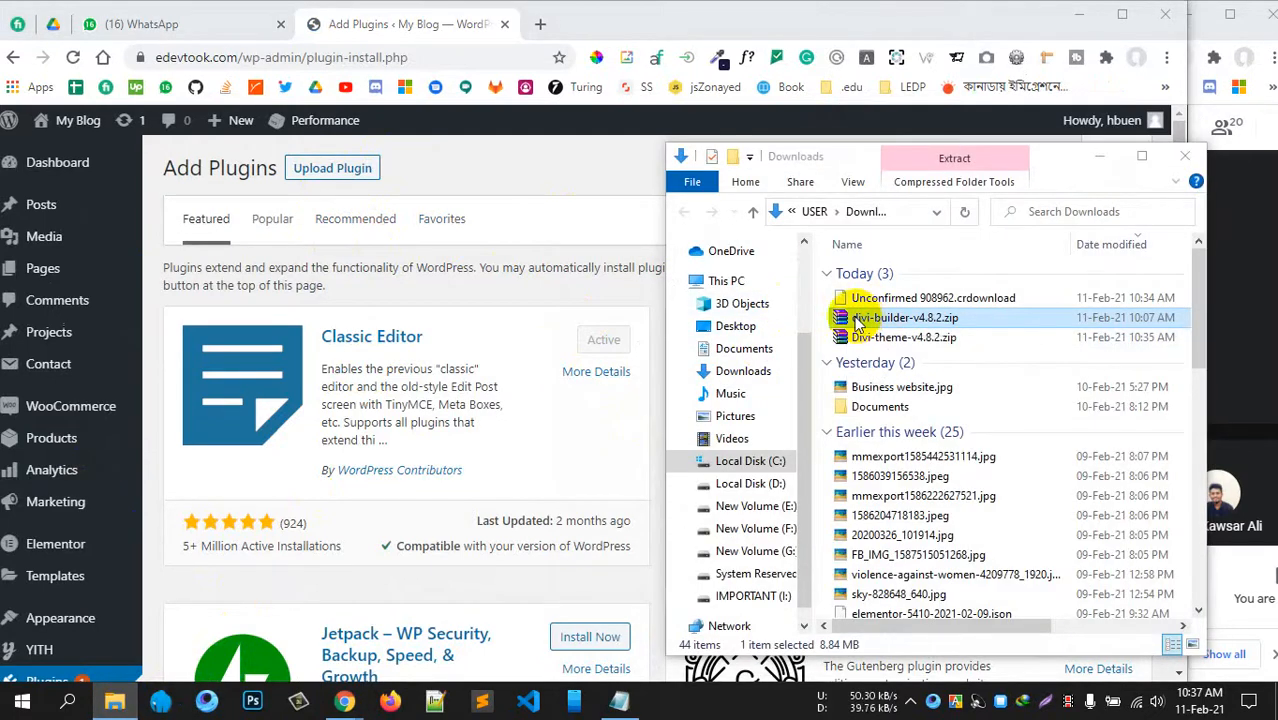
pyautogui.doubleClick(855, 319)
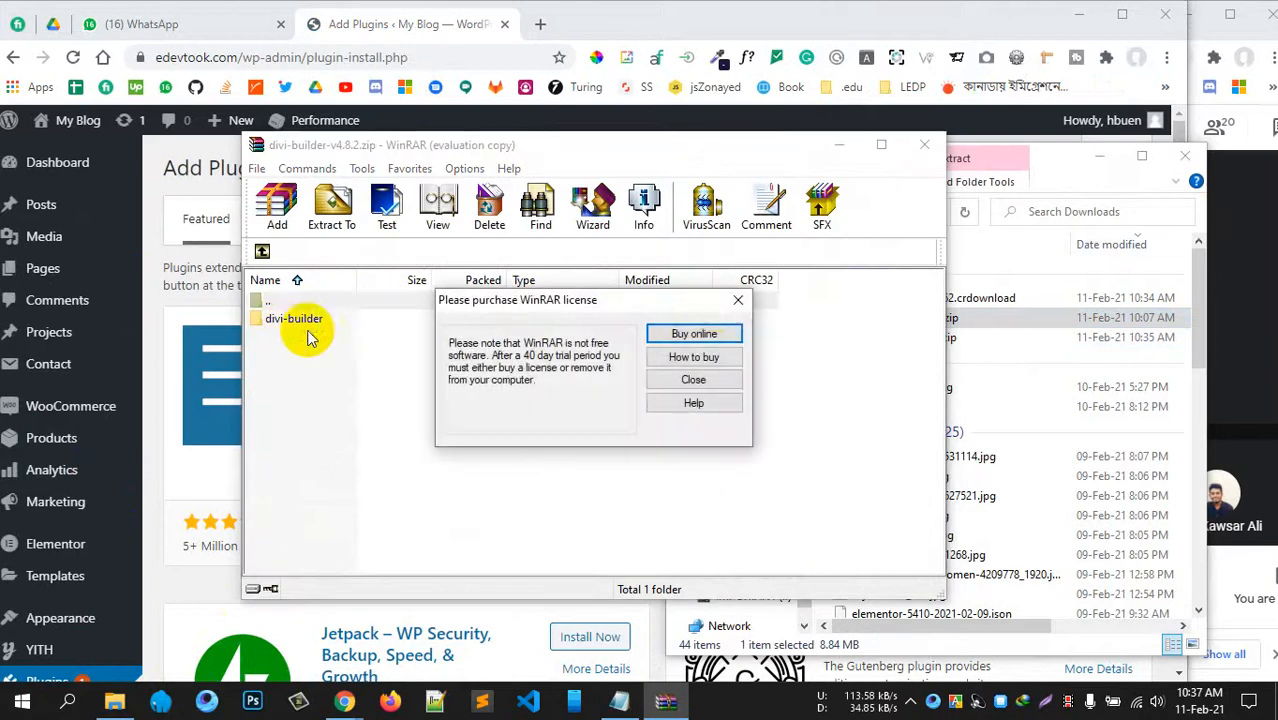
pyautogui.click(735, 301)
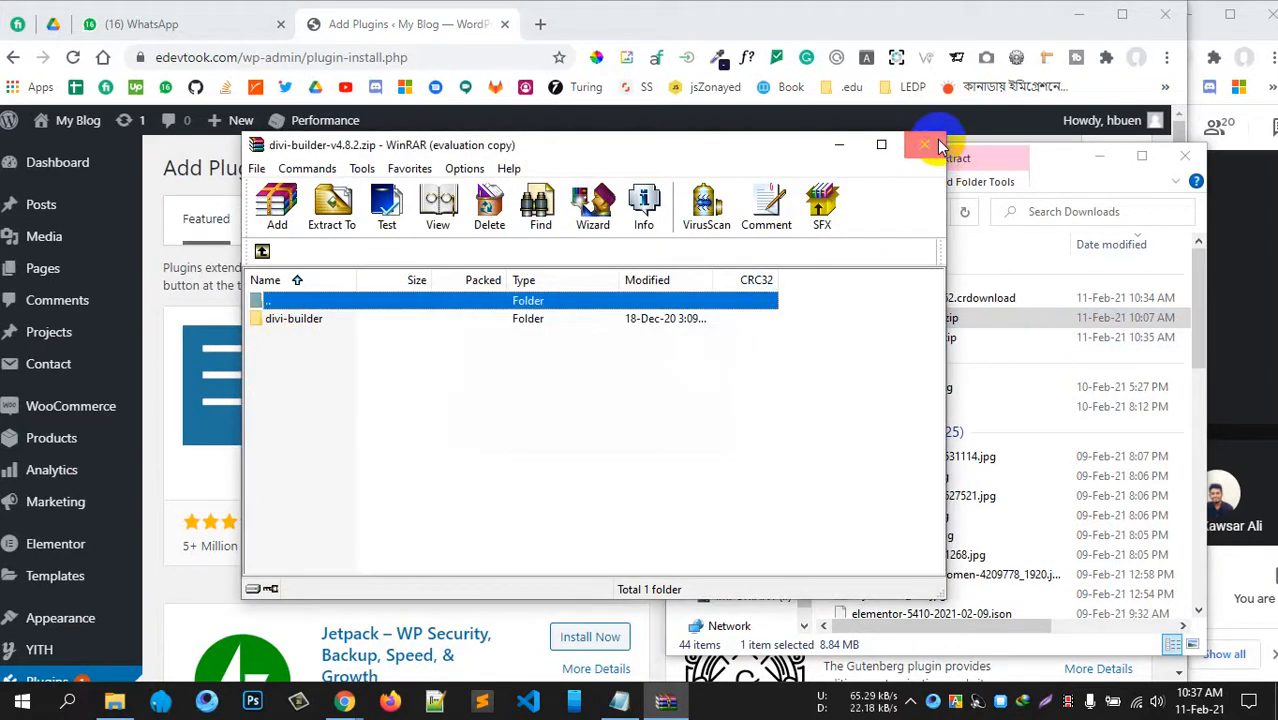
pyautogui.click(924, 145)
pyautogui.click(1101, 158)
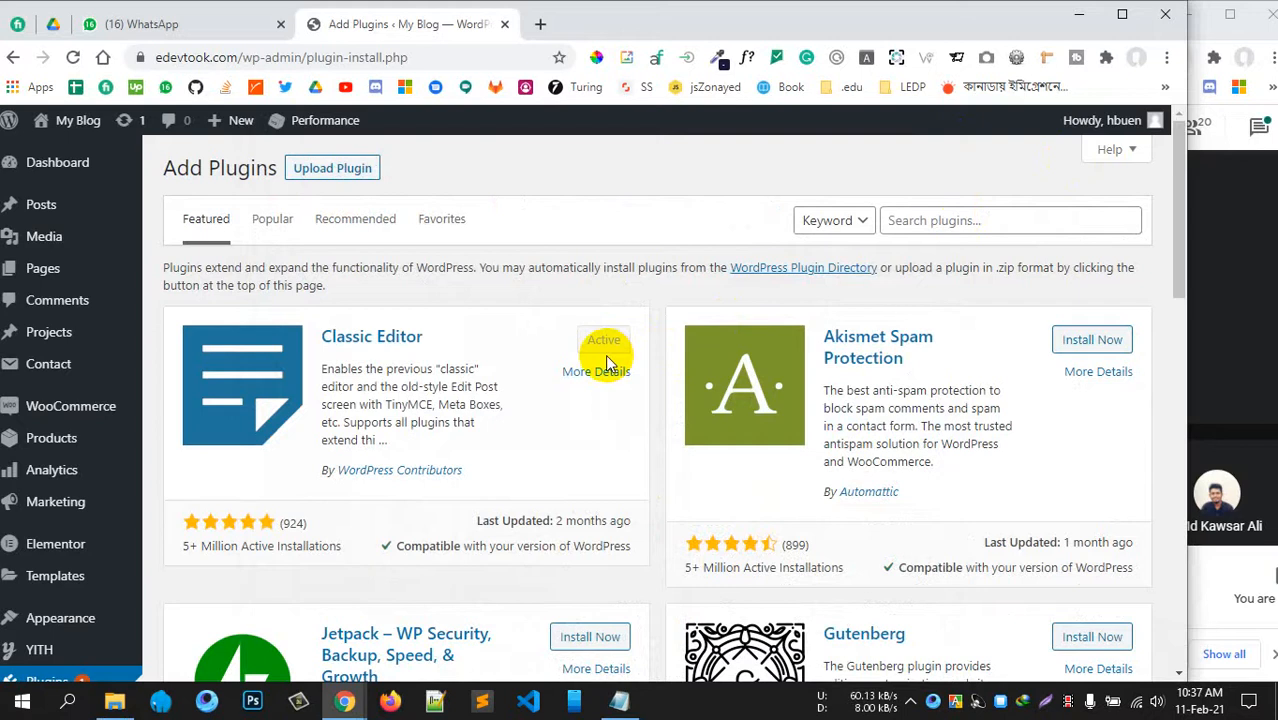
# - Open the list of installed plugins in the WordPress dashboard and look through it for Divi Builder
pyautogui.scroll(-3, 80, 480)
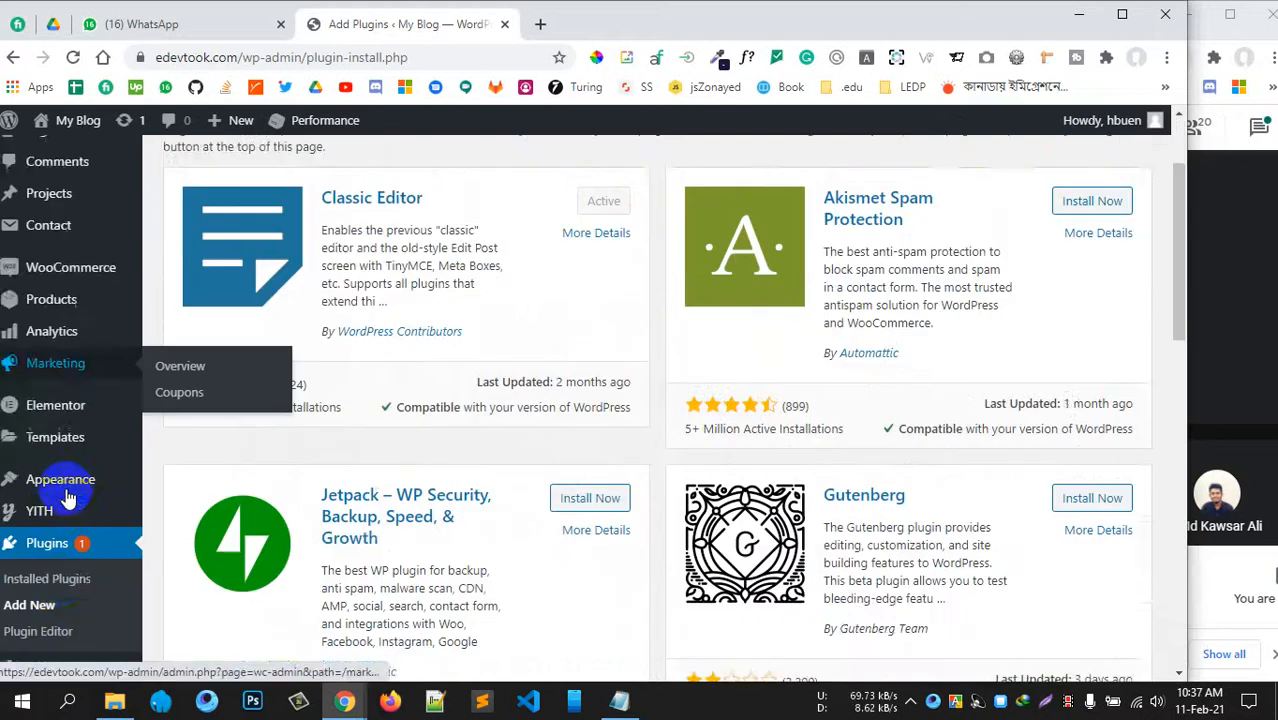
pyautogui.click(60, 445)
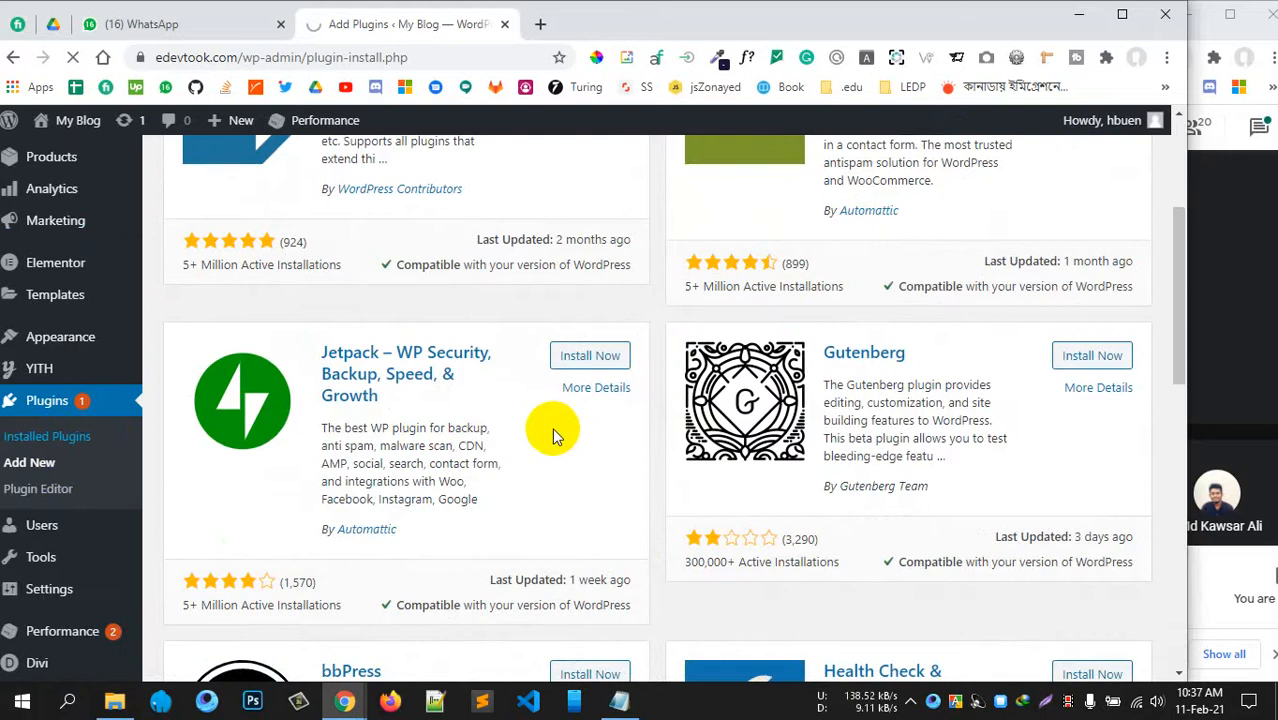
pyautogui.scroll(3, 552, 428)
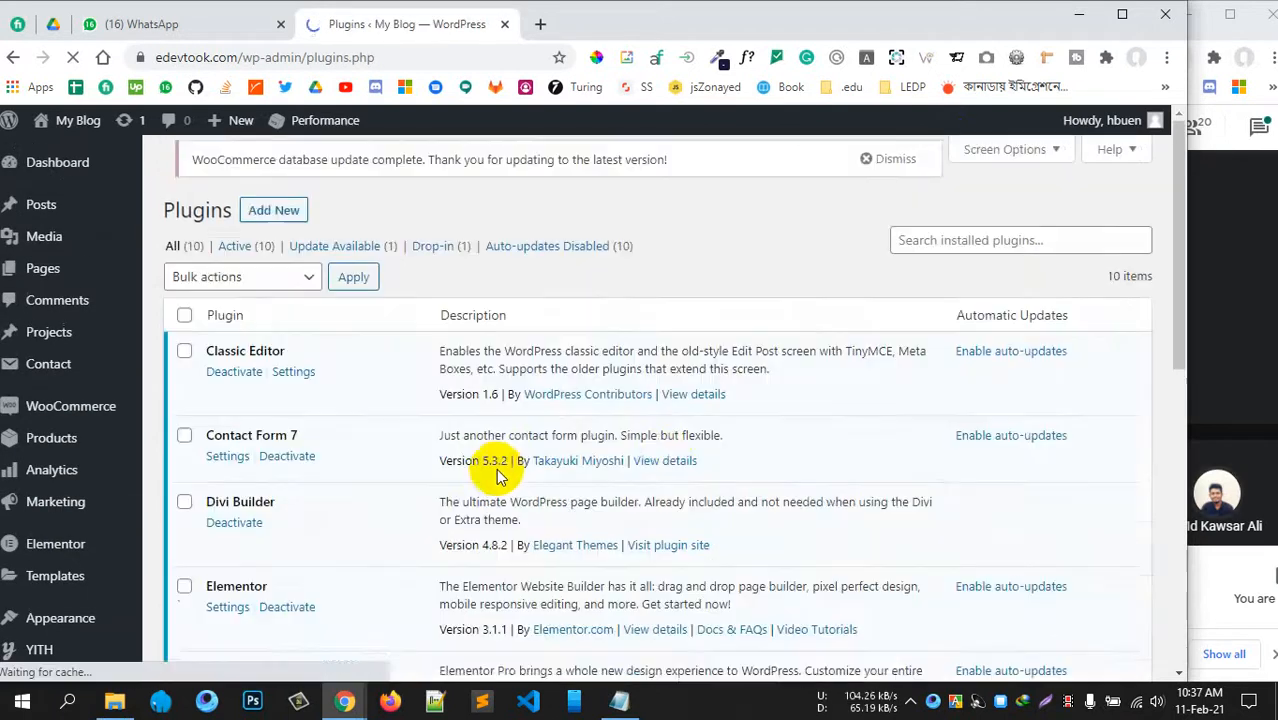
pyautogui.scroll(-2, 668, 470)
pyautogui.scroll(-3, 640, 490)
pyautogui.scroll(5, 660, 470)
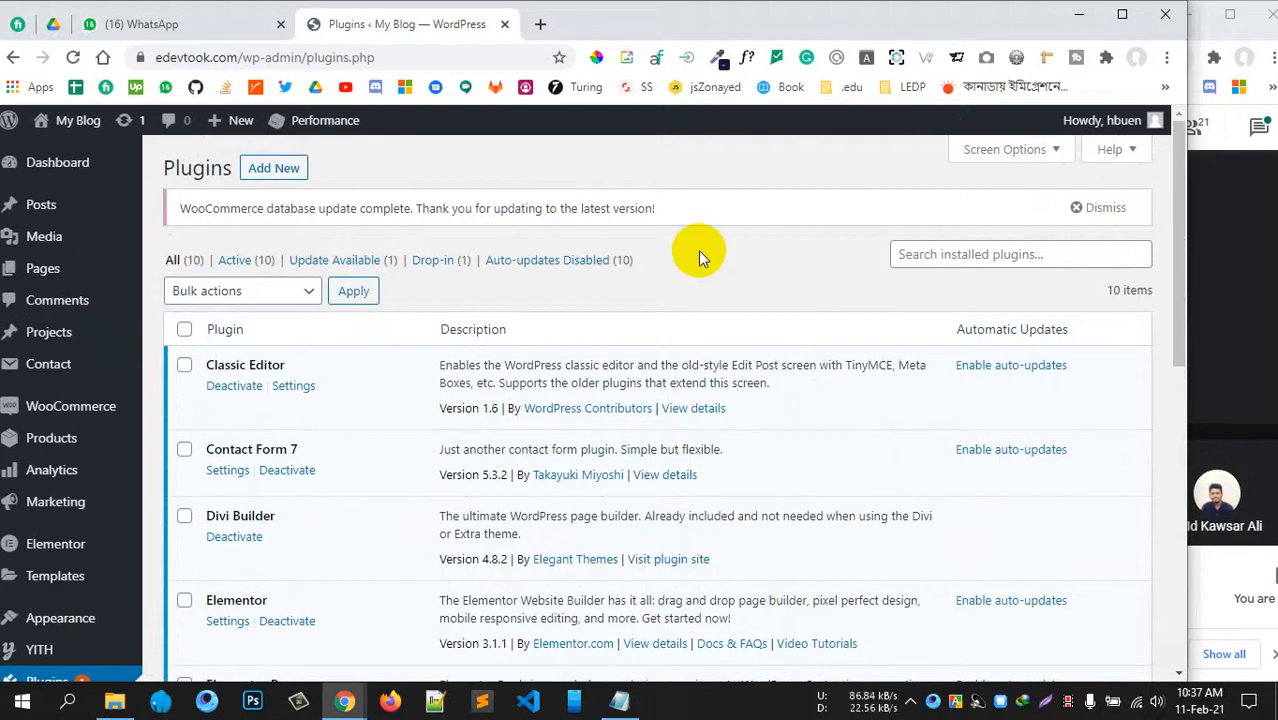
pyautogui.scroll(-4, 698, 250)
pyautogui.scroll(3, 698, 250)
pyautogui.scroll(-5, 698, 252)
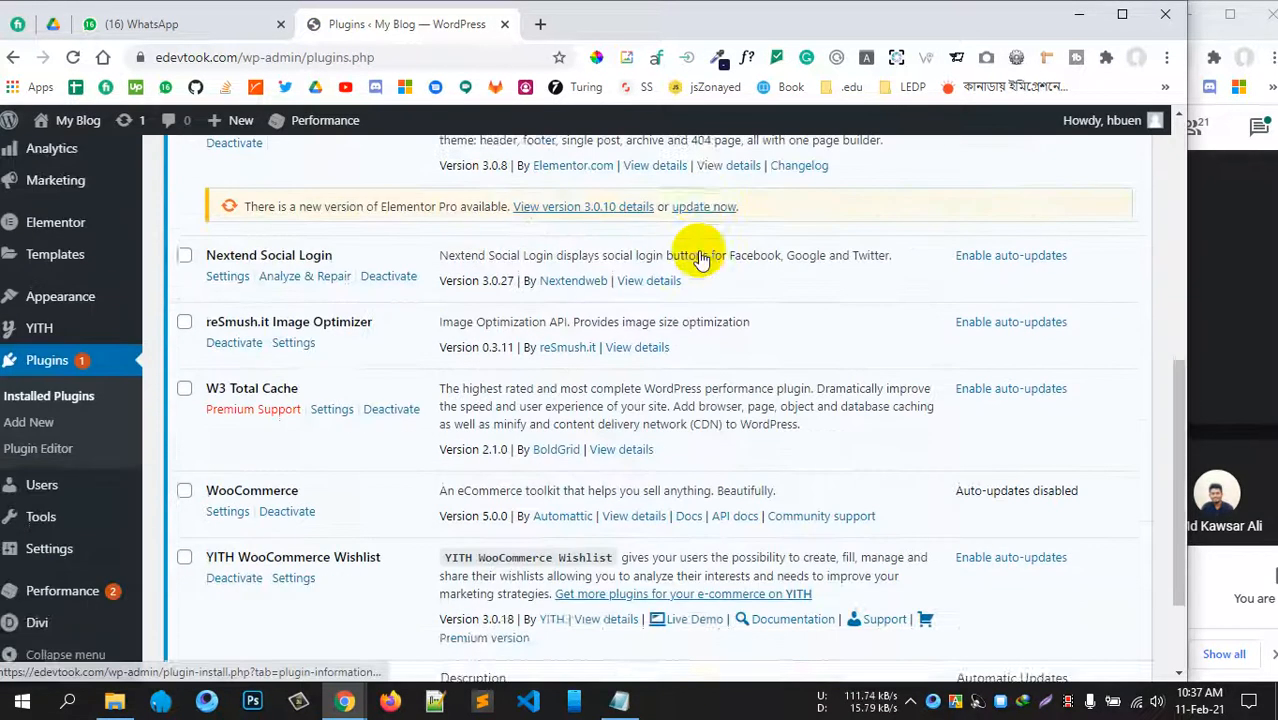
pyautogui.scroll(6, 699, 255)
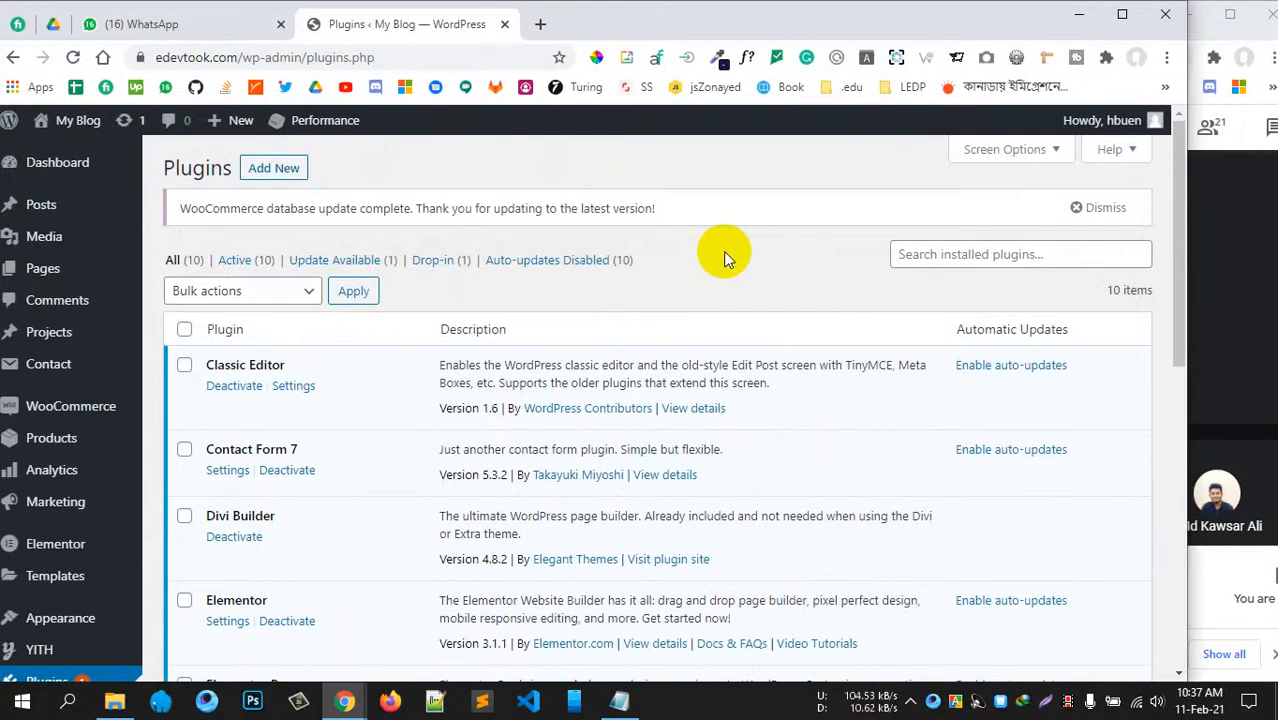
# - Open a new incognito browser window and load fiverr.com
pyautogui.click(1164, 58)
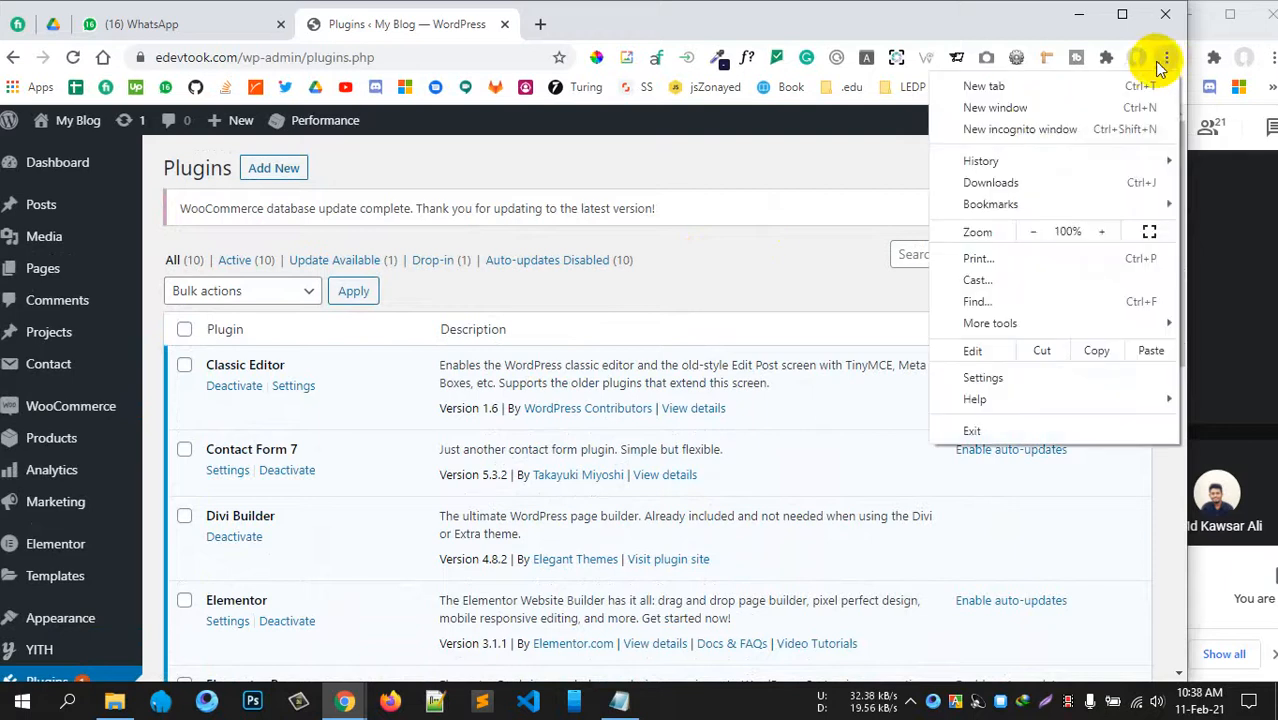
pyautogui.click(1030, 132)
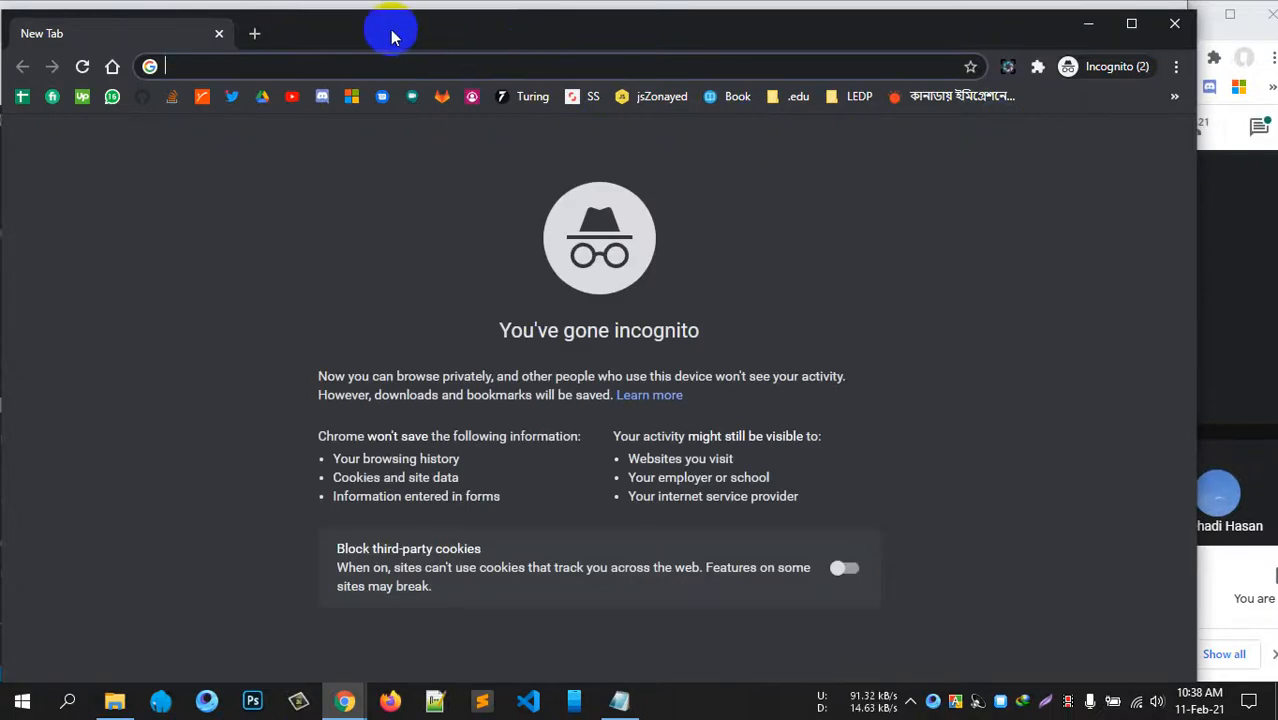
pyautogui.write('fiv')
pyautogui.press('Return')
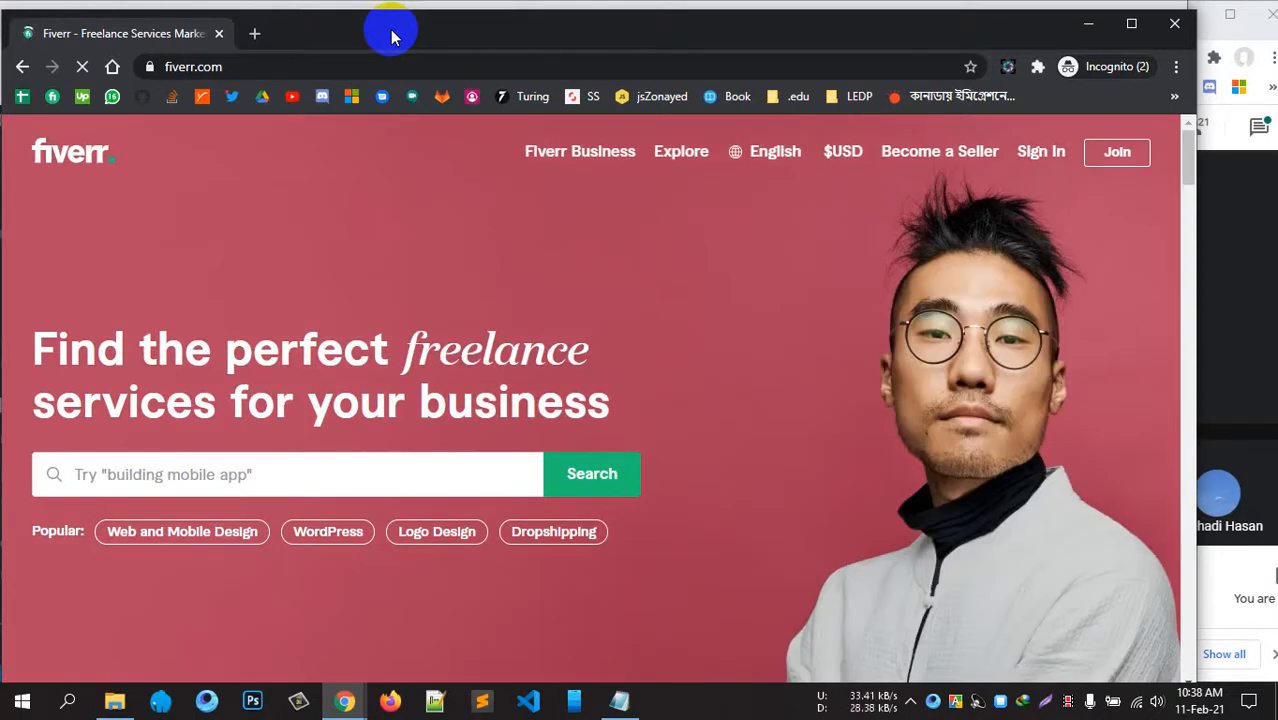
pyautogui.scroll(-3, 838, 368)
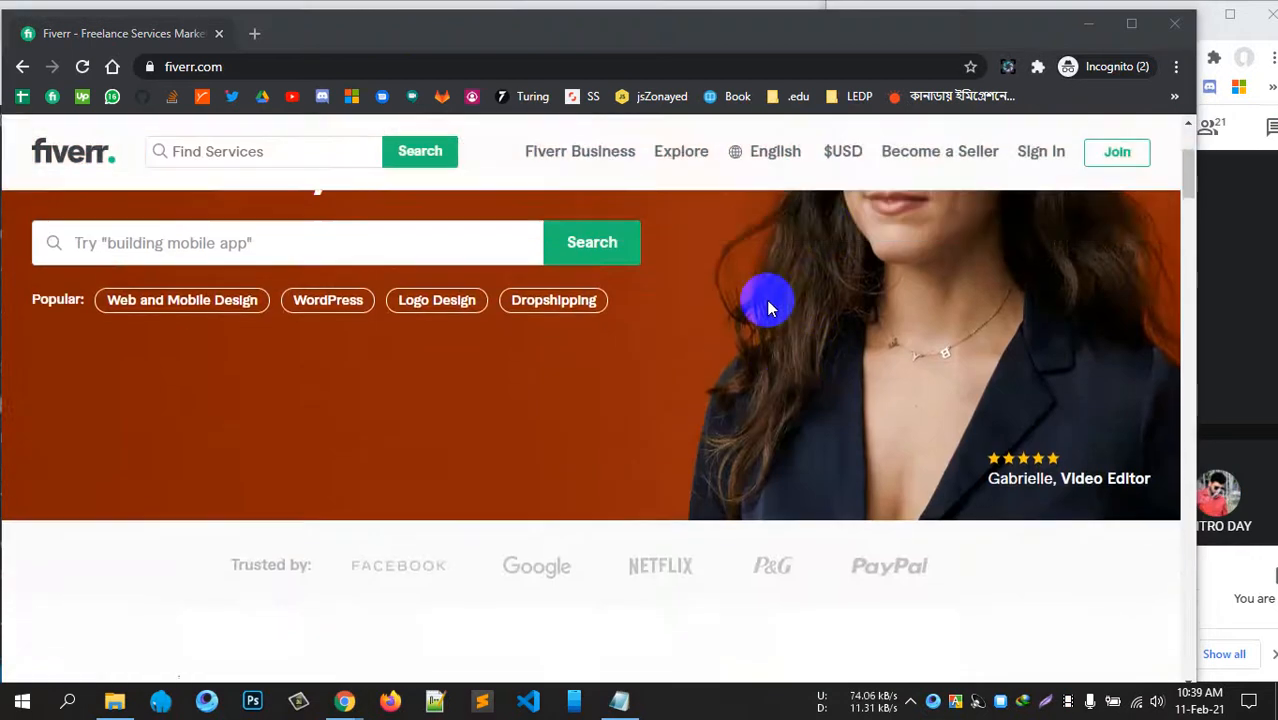
pyautogui.scroll(3, 516, 350)
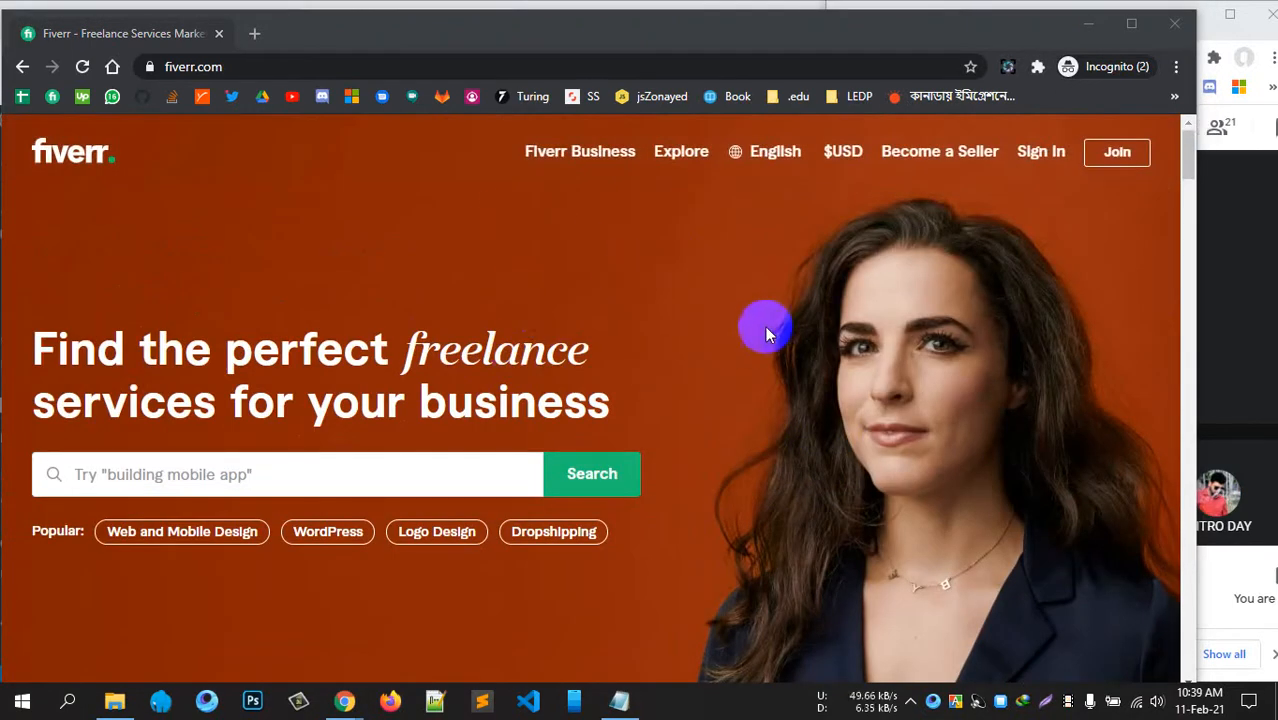
# - Search Fiverr for "divi", choose the suggested query "divi wordpress" and glance over the results
pyautogui.click(303, 465)
pyautogui.write('d')
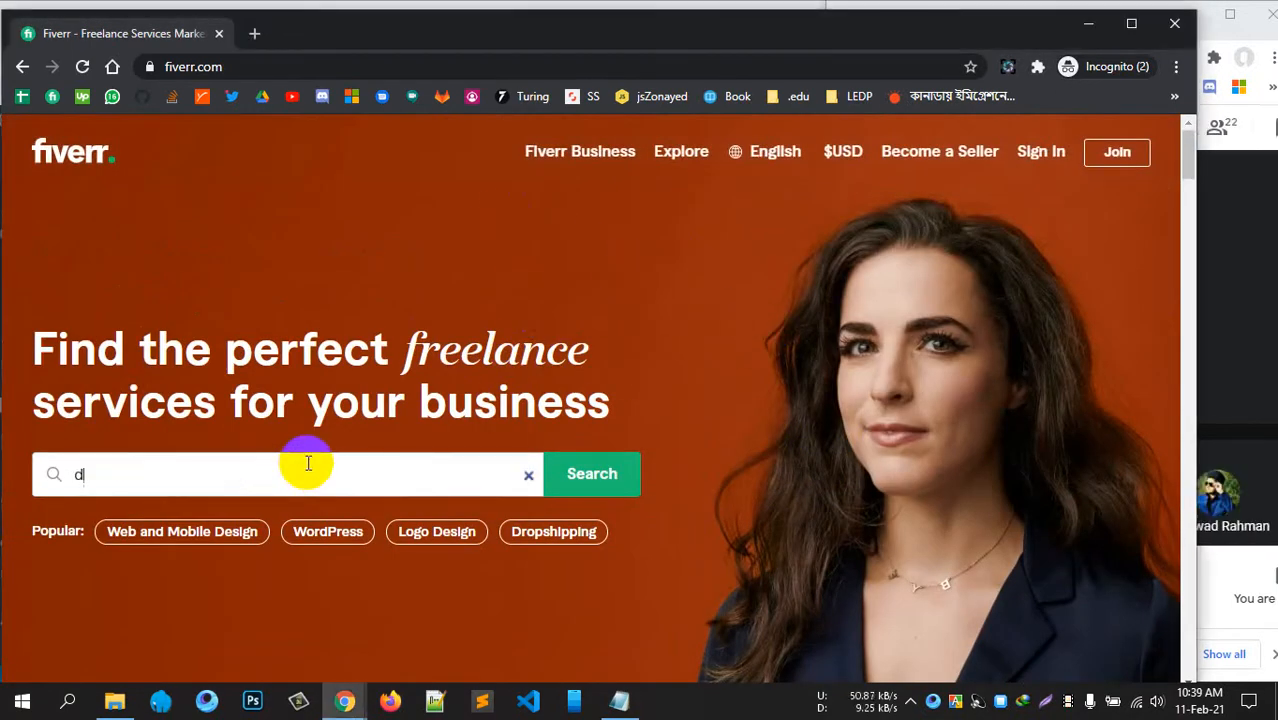
pyautogui.write('ivi')
pyautogui.scroll(-2, 450, 410)
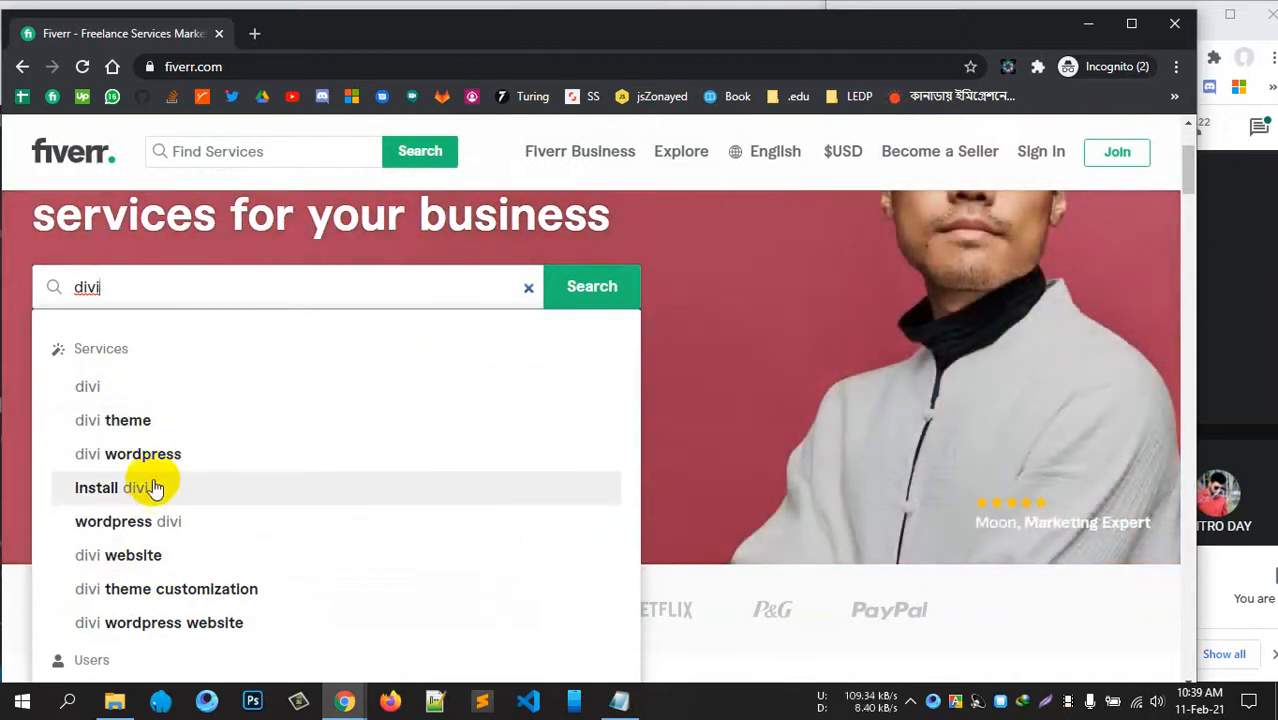
pyautogui.click(110, 456)
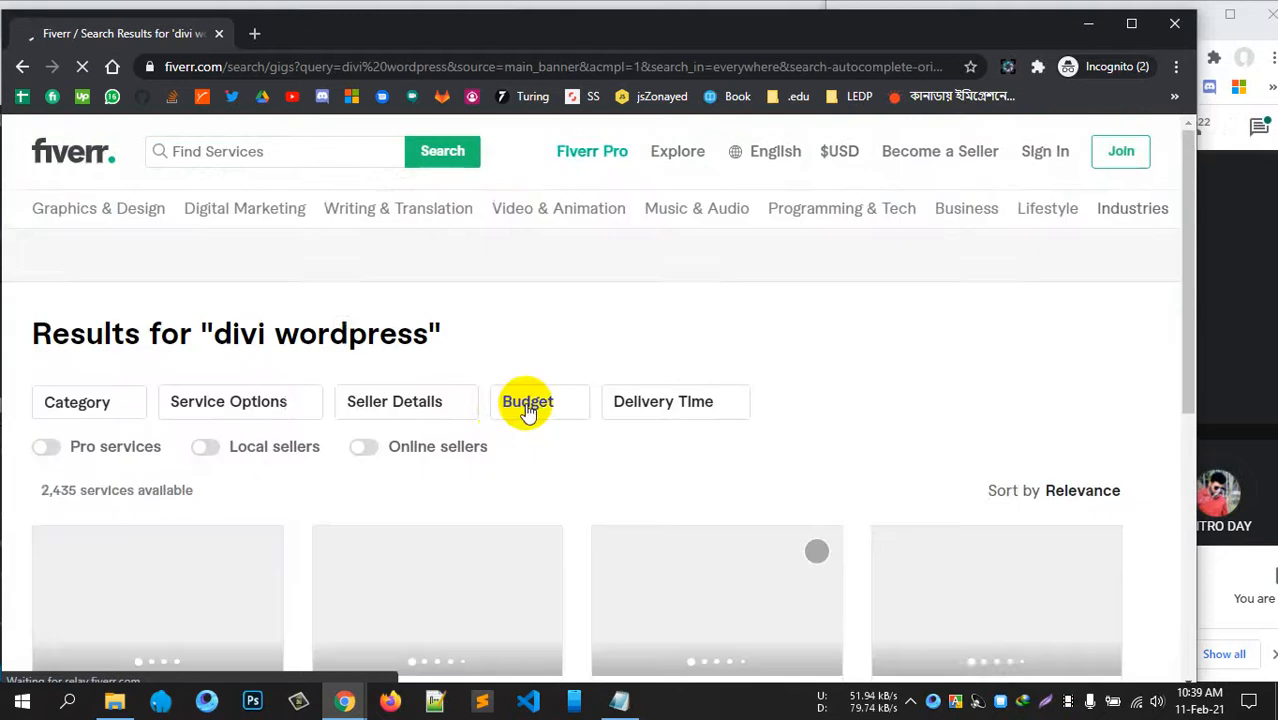
pyautogui.scroll(-3, 313, 370)
pyautogui.scroll(3, 160, 380)
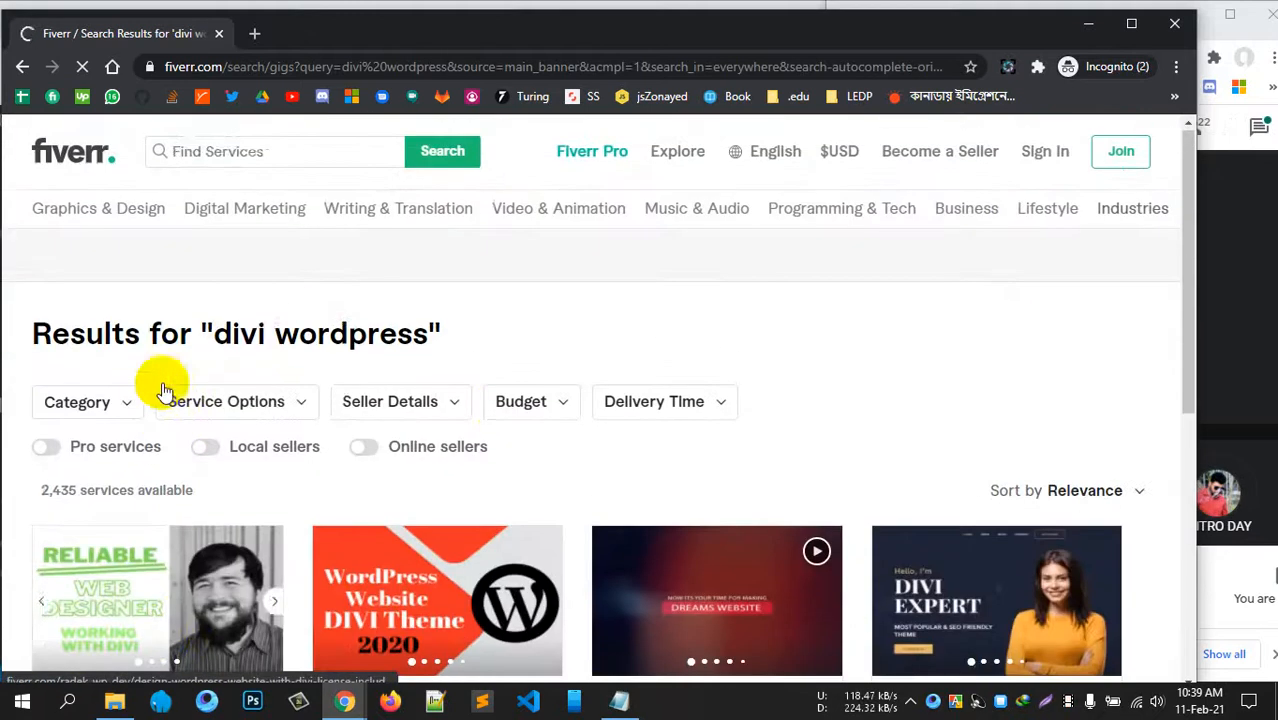
# - Search Fiverr services for "divi" and for the suggested "divi theme", skimming each set of results
pyautogui.click(235, 151)
pyautogui.press('BackSpace')
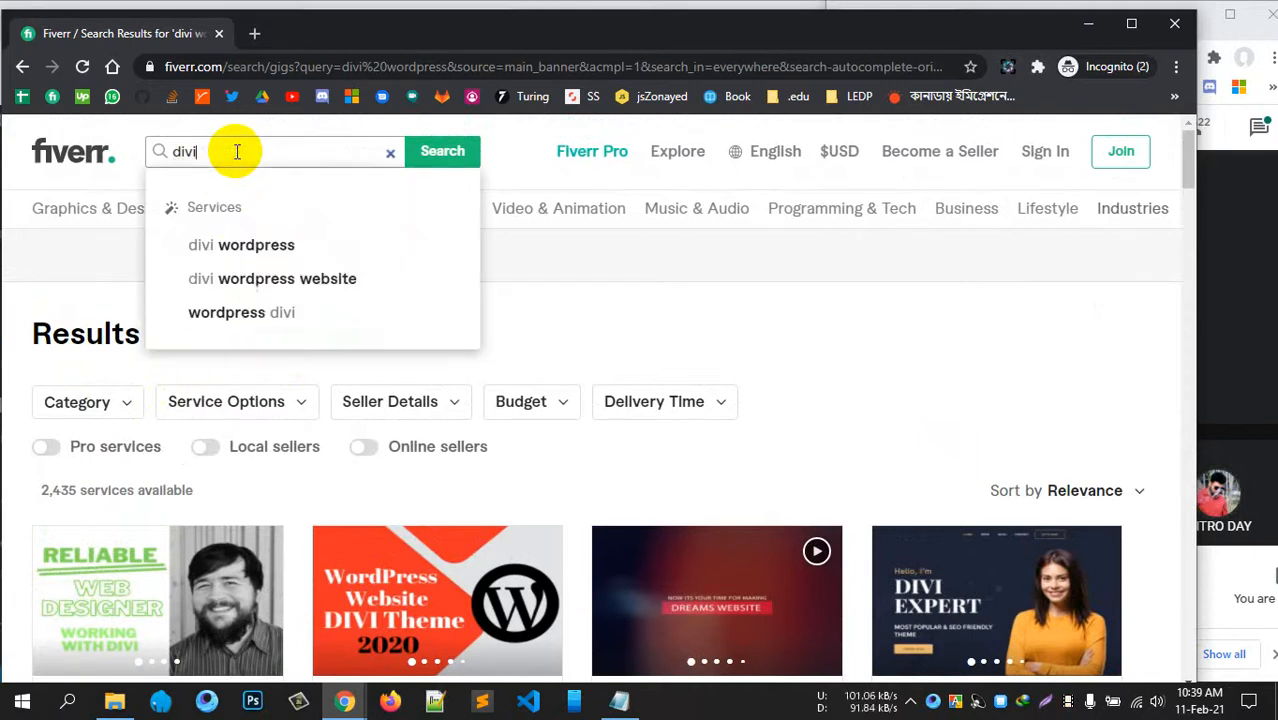
pyautogui.press('BackSpace')
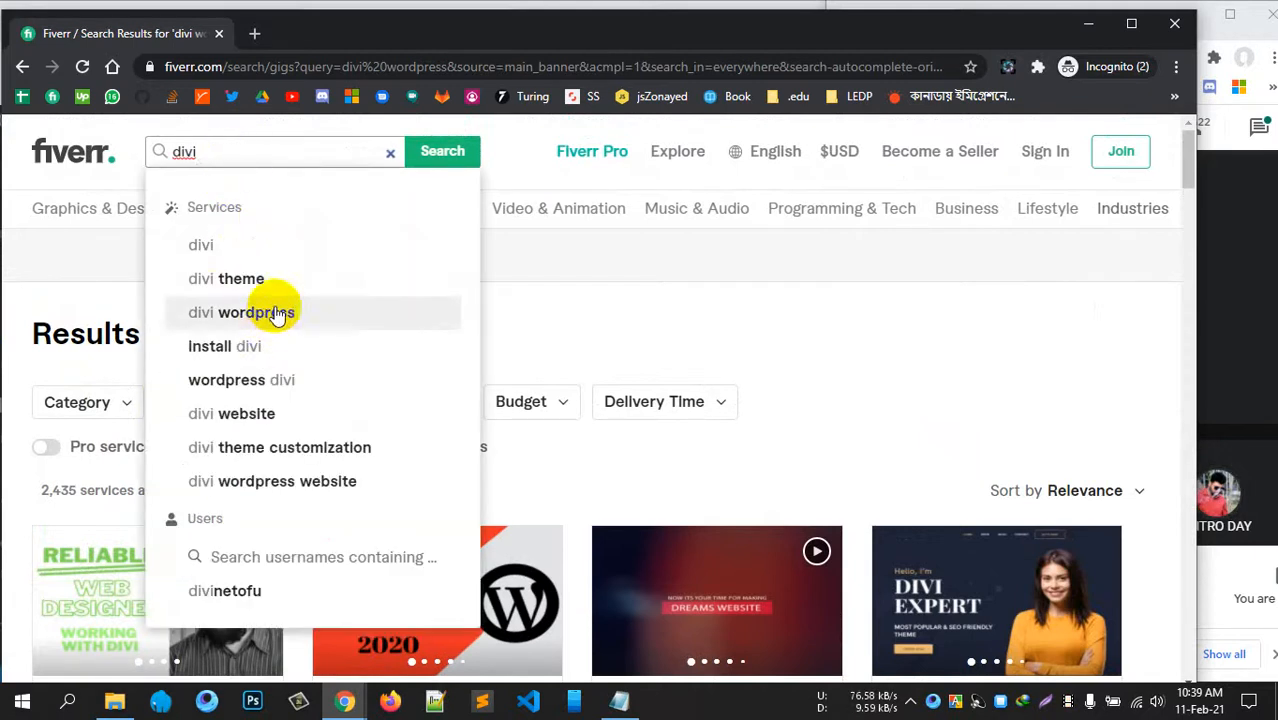
pyautogui.click(203, 245)
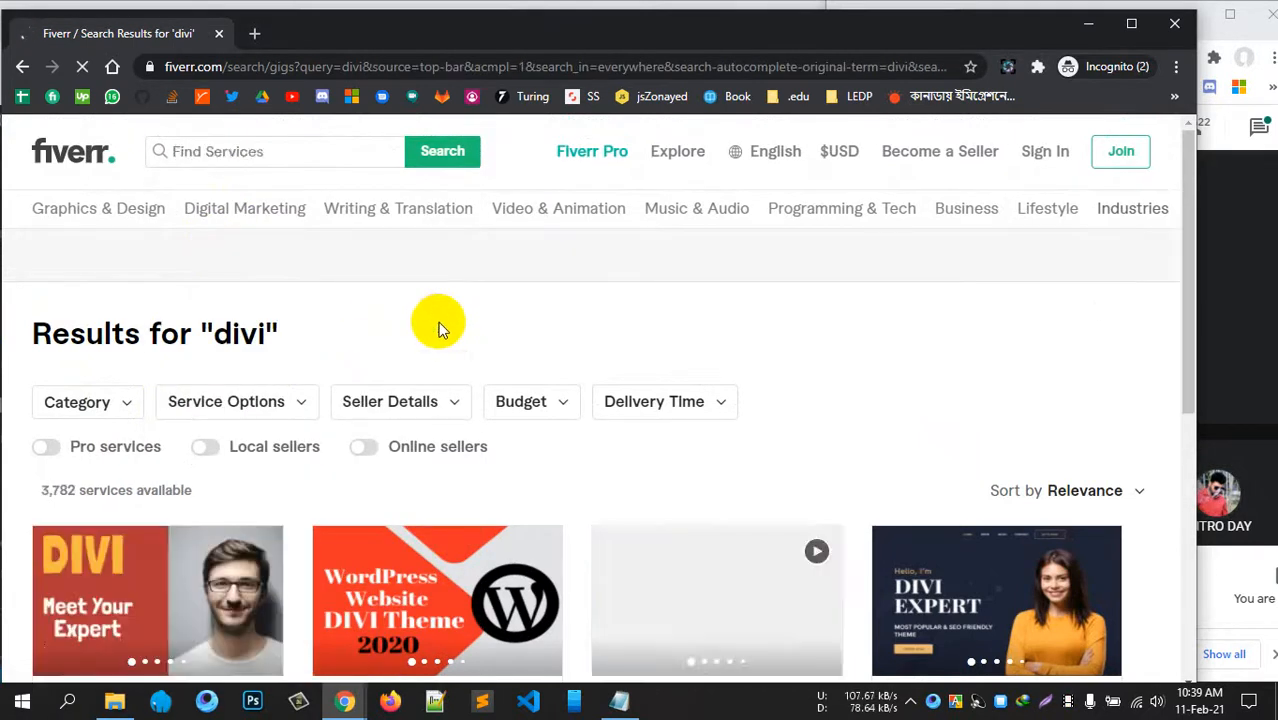
pyautogui.scroll(-3, 436, 322)
pyautogui.scroll(3, 408, 251)
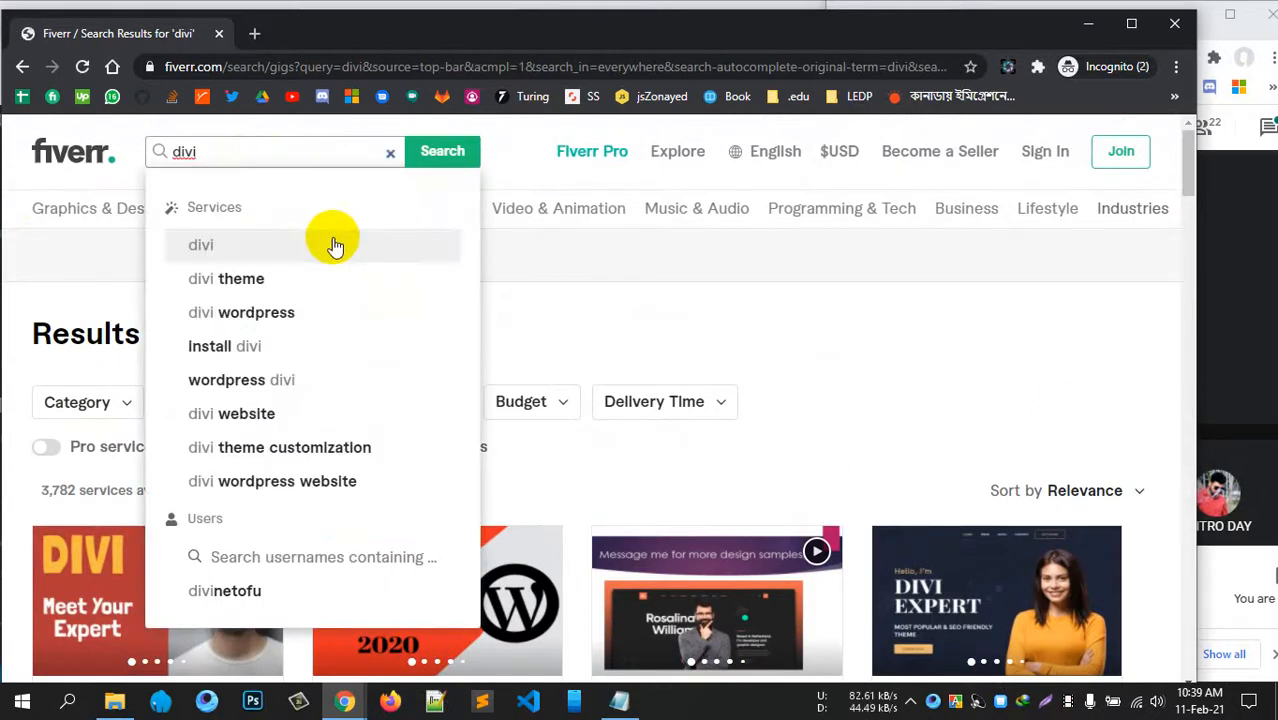
pyautogui.click(280, 280)
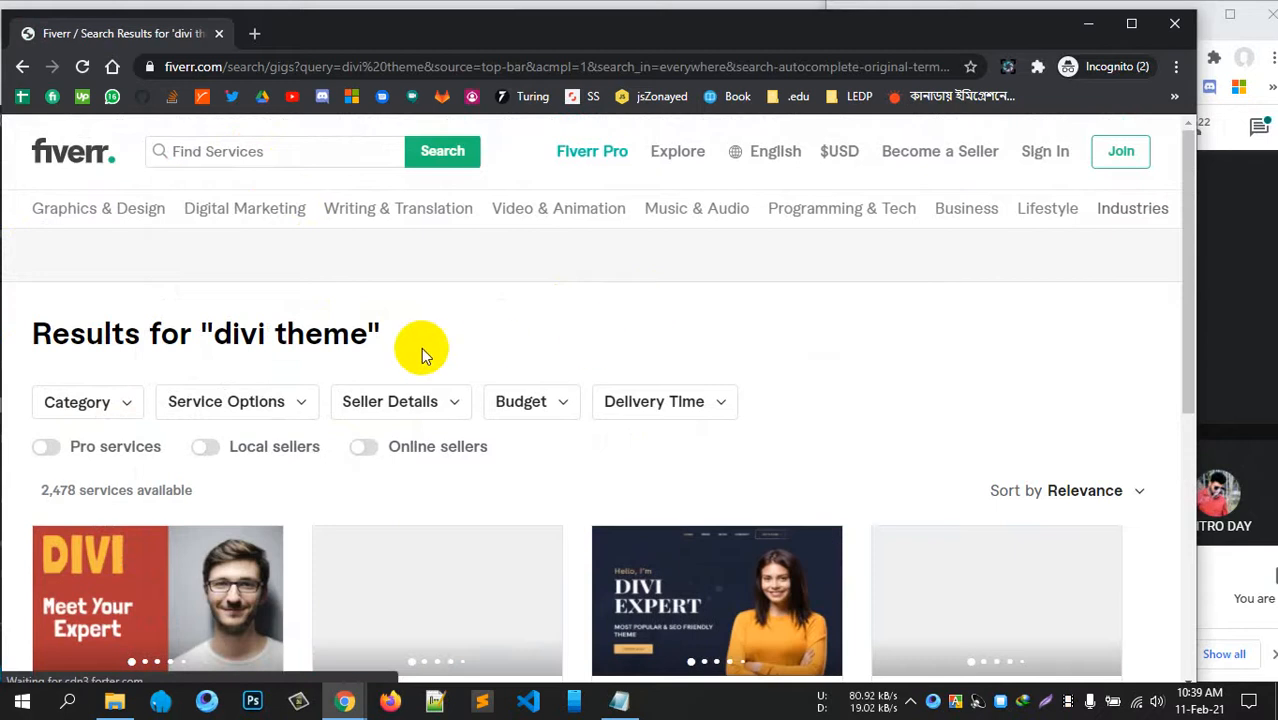
pyautogui.scroll(-5, 421, 347)
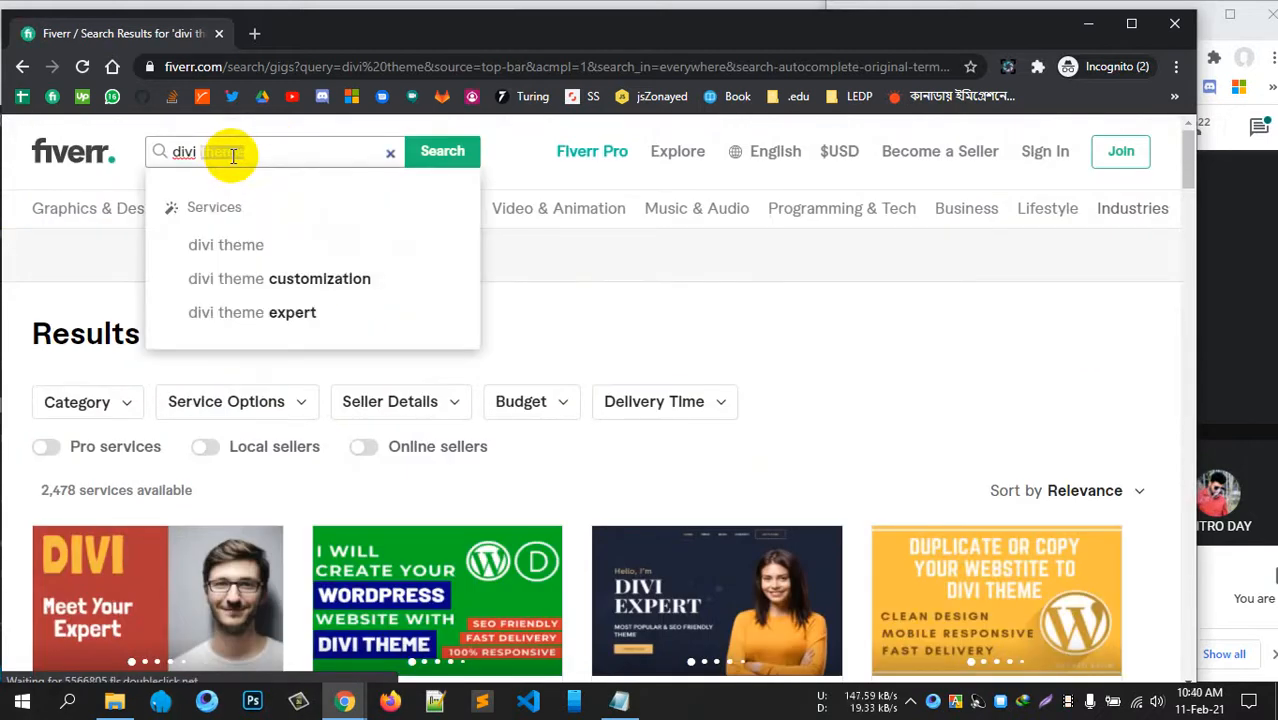
# - Change the Fiverr search to the suggested query "divi builder" and glance over its results
pyautogui.write('ild')
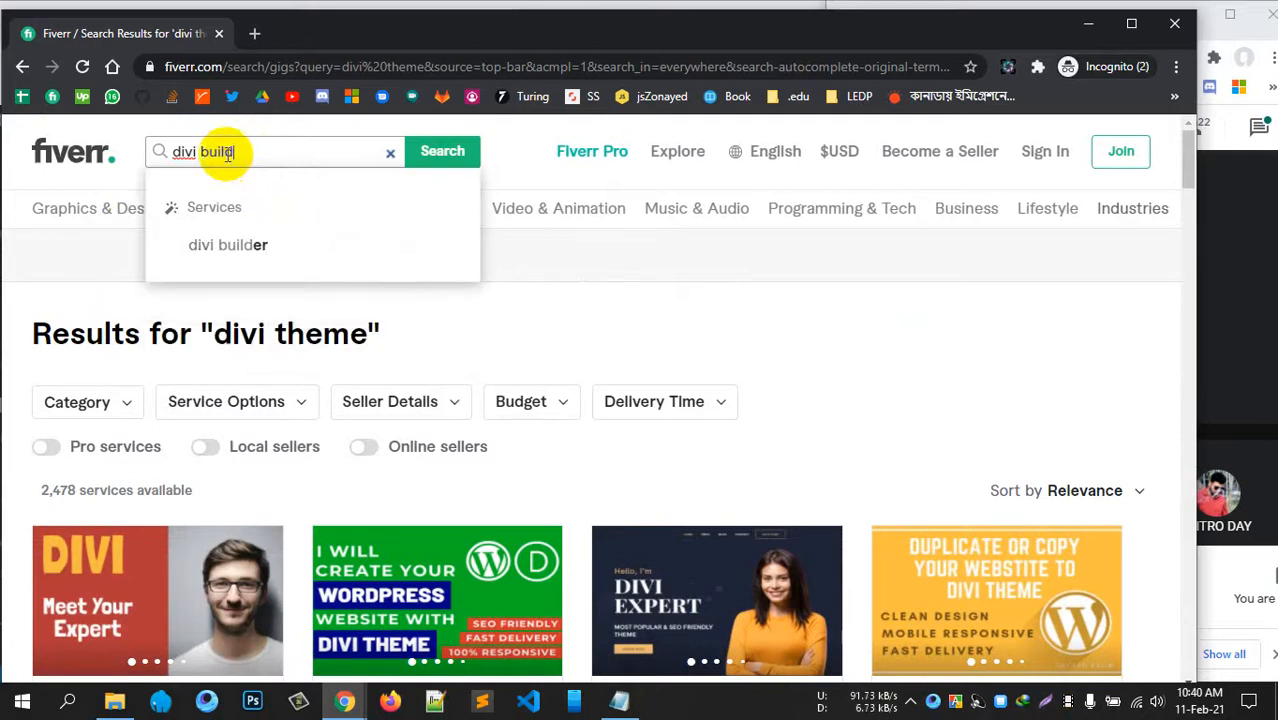
pyautogui.click(263, 244)
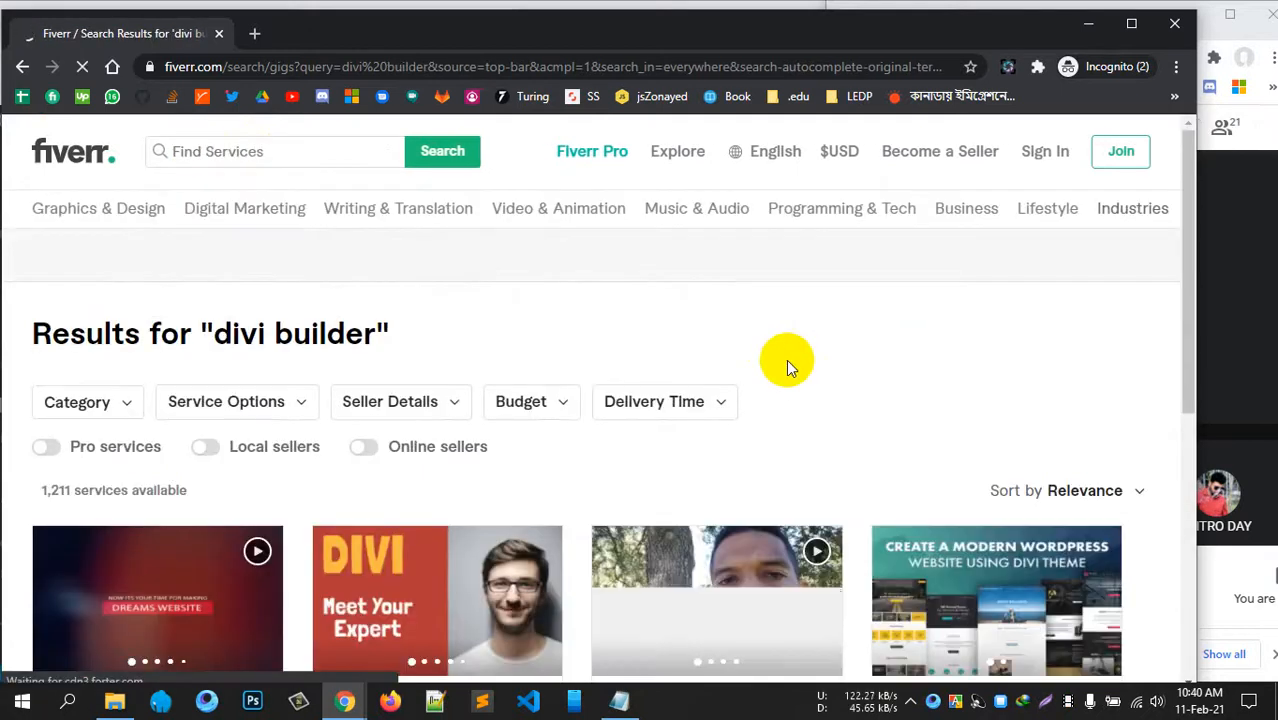
pyautogui.scroll(-3, 788, 364)
pyautogui.scroll(3, 788, 364)
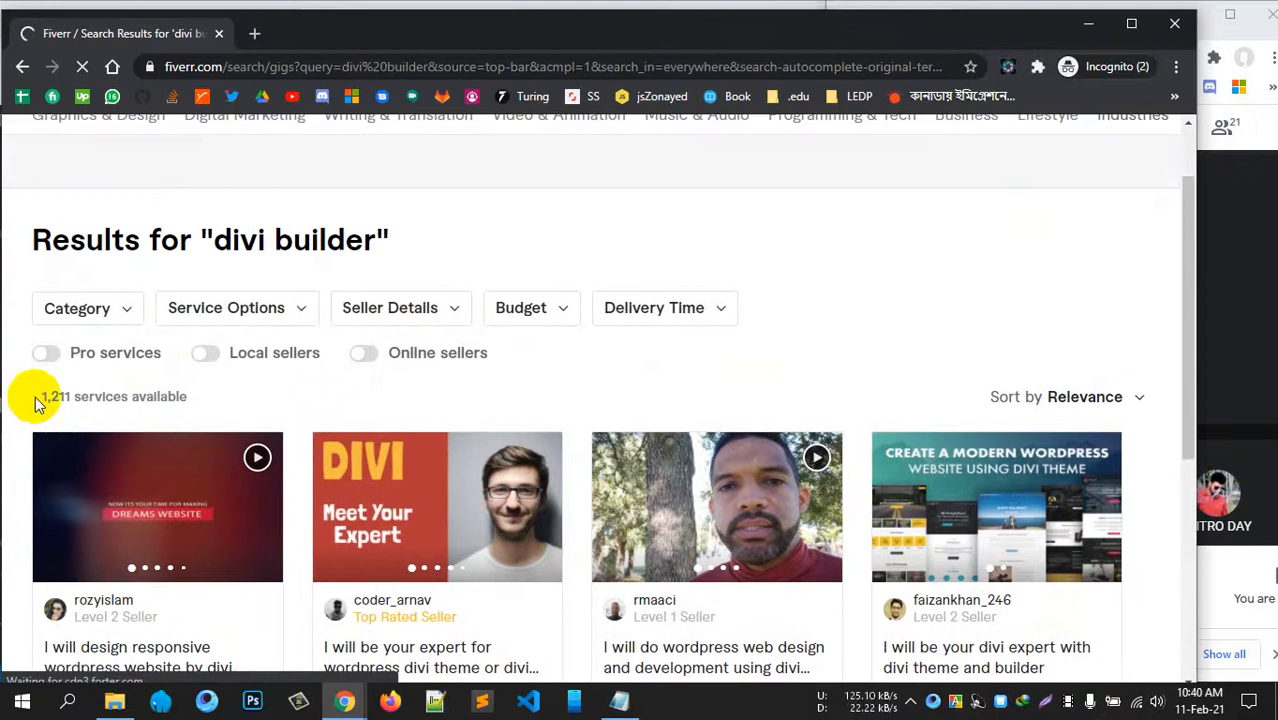
# - Examine the number of available "divi builder" services and the sellers' levels, ratings and starting prices
pyautogui.moveTo(38, 397); pyautogui.dragTo(103, 396)
pyautogui.scroll(-5, 639, 351)
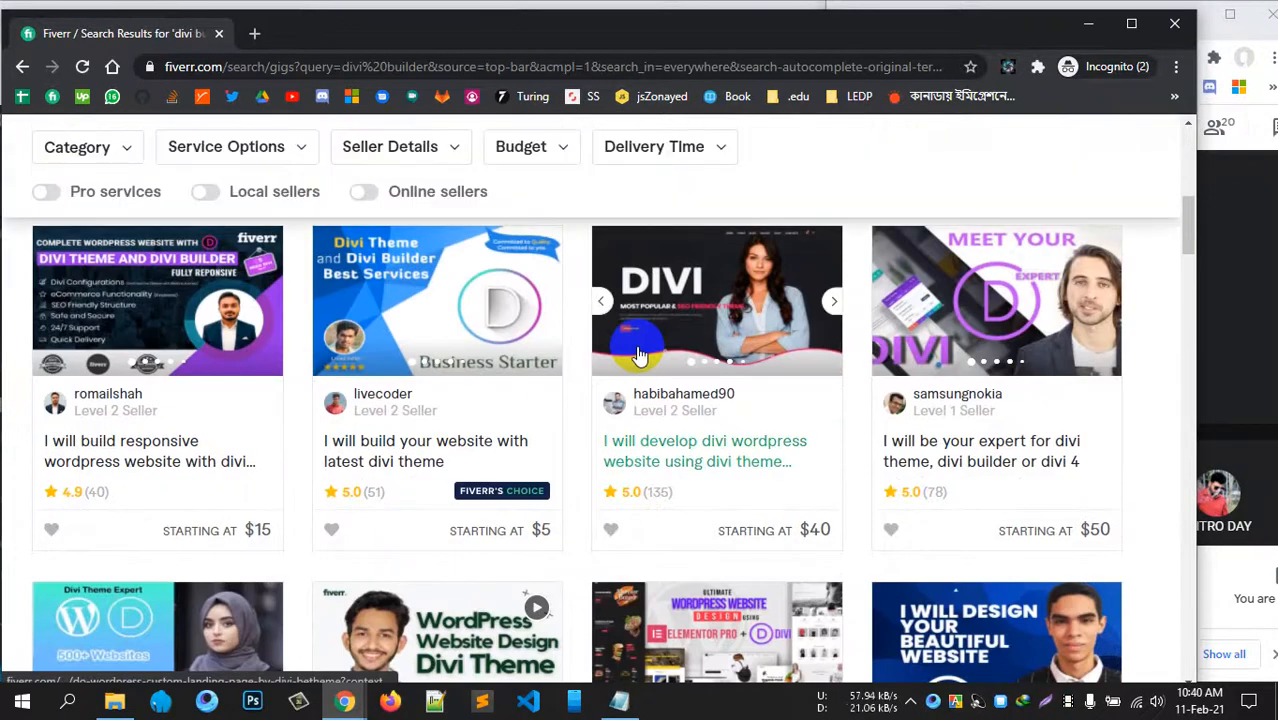
pyautogui.scroll(-5, 639, 350)
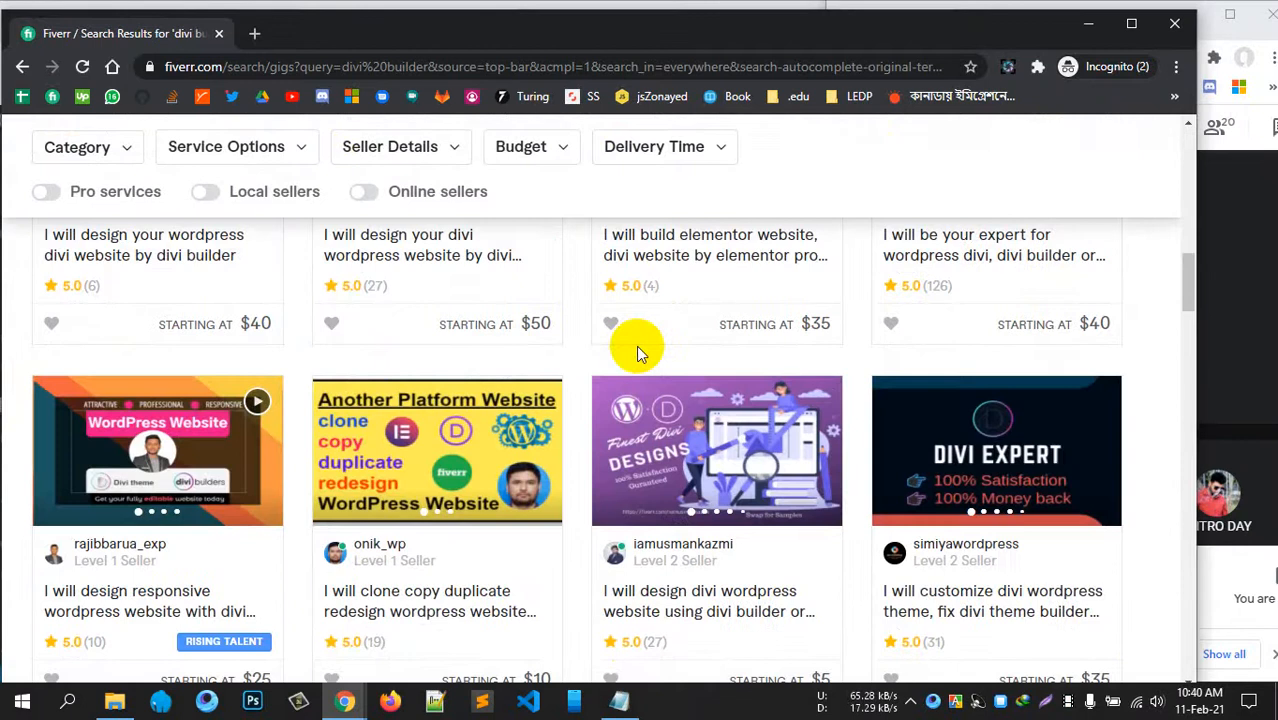
pyautogui.scroll(3, 620, 352)
pyautogui.scroll(4, 265, 410)
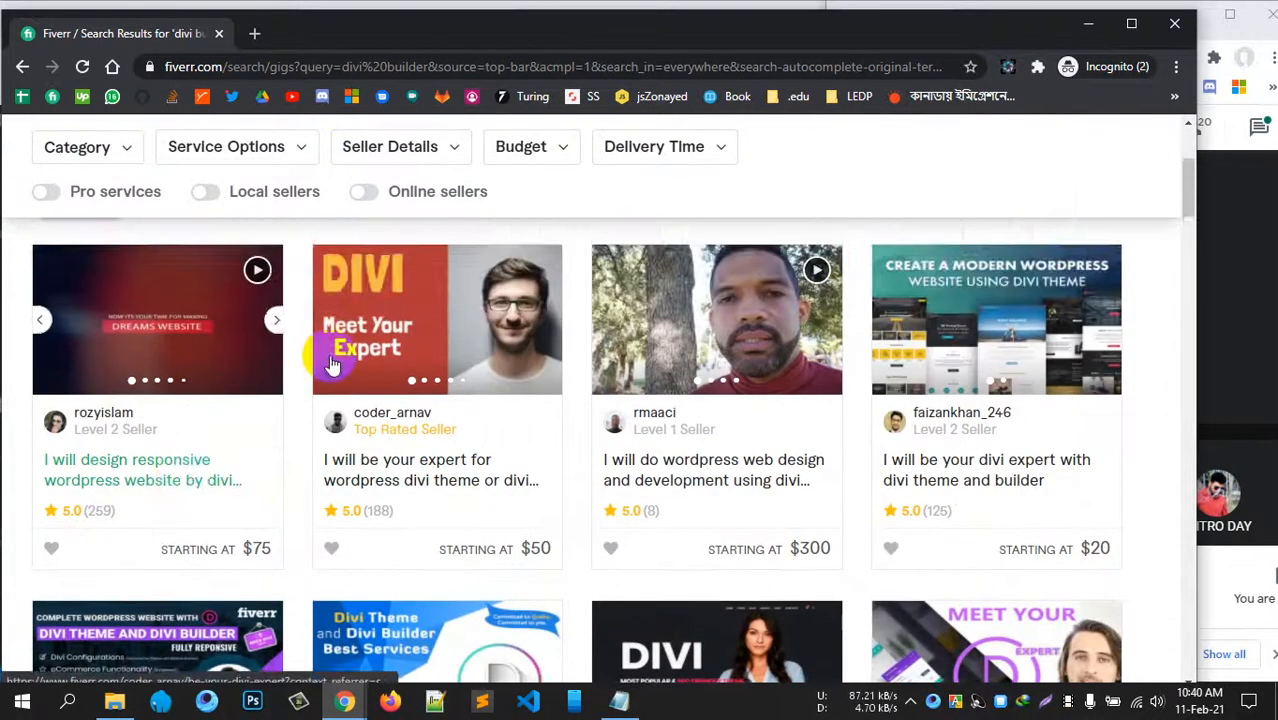
pyautogui.scroll(-3, 300, 345)
pyautogui.scroll(-5, 333, 365)
pyautogui.scroll(9, 333, 365)
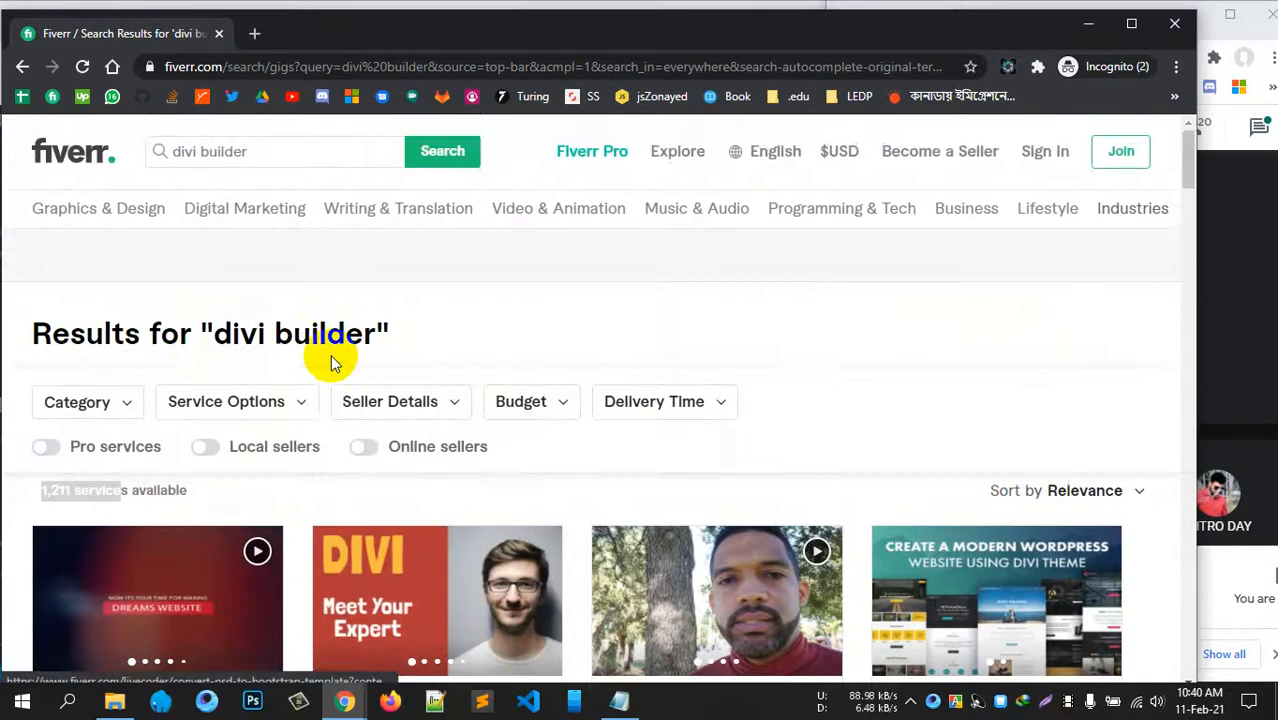
pyautogui.scroll(-1, 330, 362)
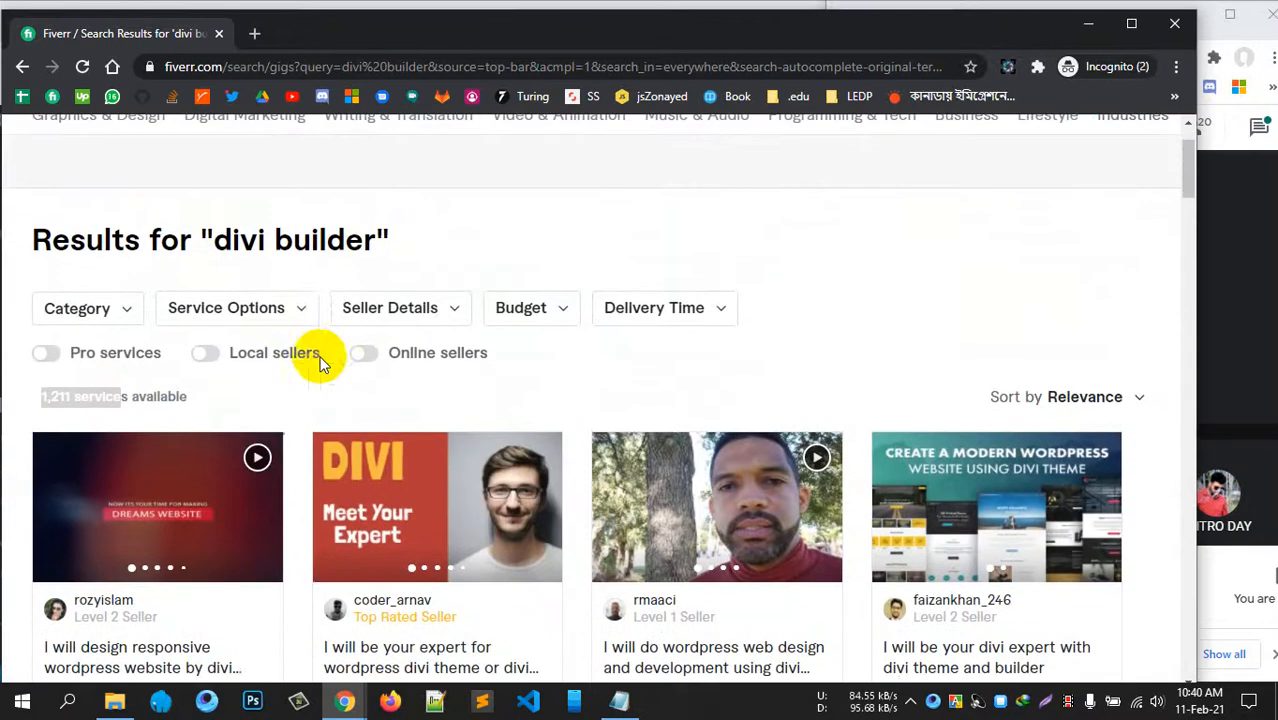
# - Filter the "divi builder" results by seller level to Top Rated Seller, Level Two and Level One, and browse the filtered services
pyautogui.click(268, 310)
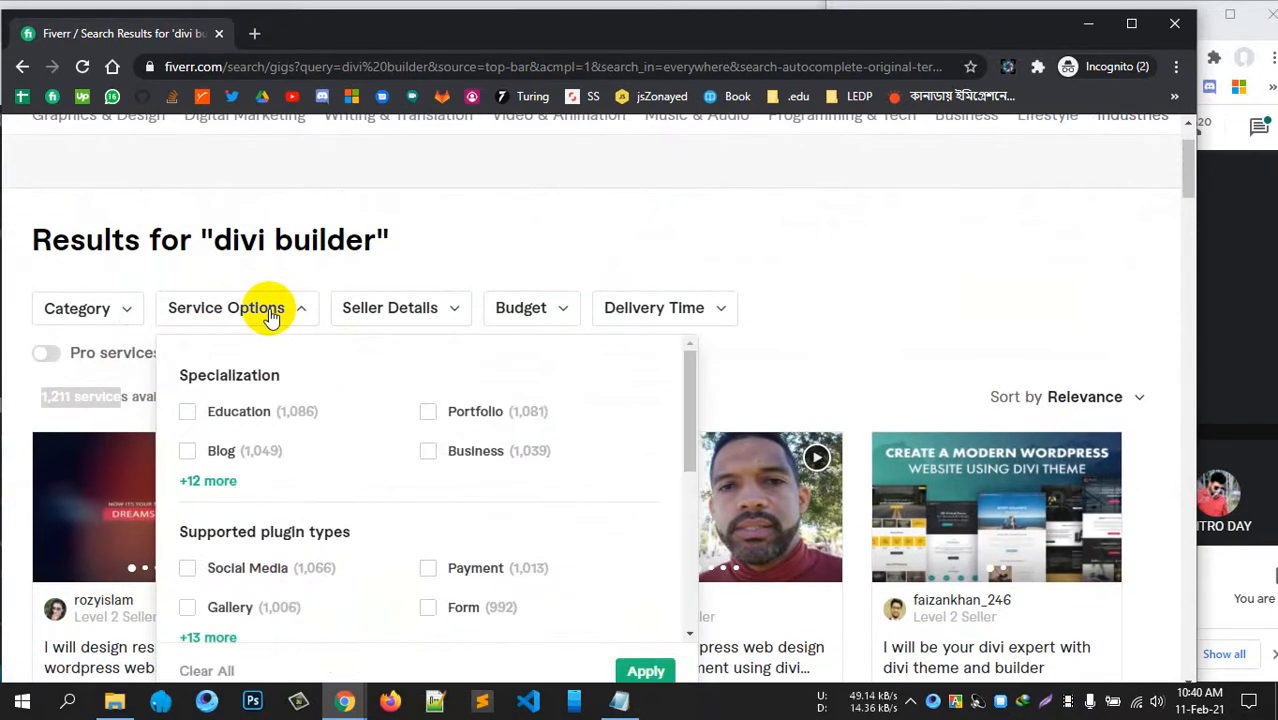
pyautogui.click(403, 292)
pyautogui.click(403, 292)
pyautogui.scroll(-1, 463, 277)
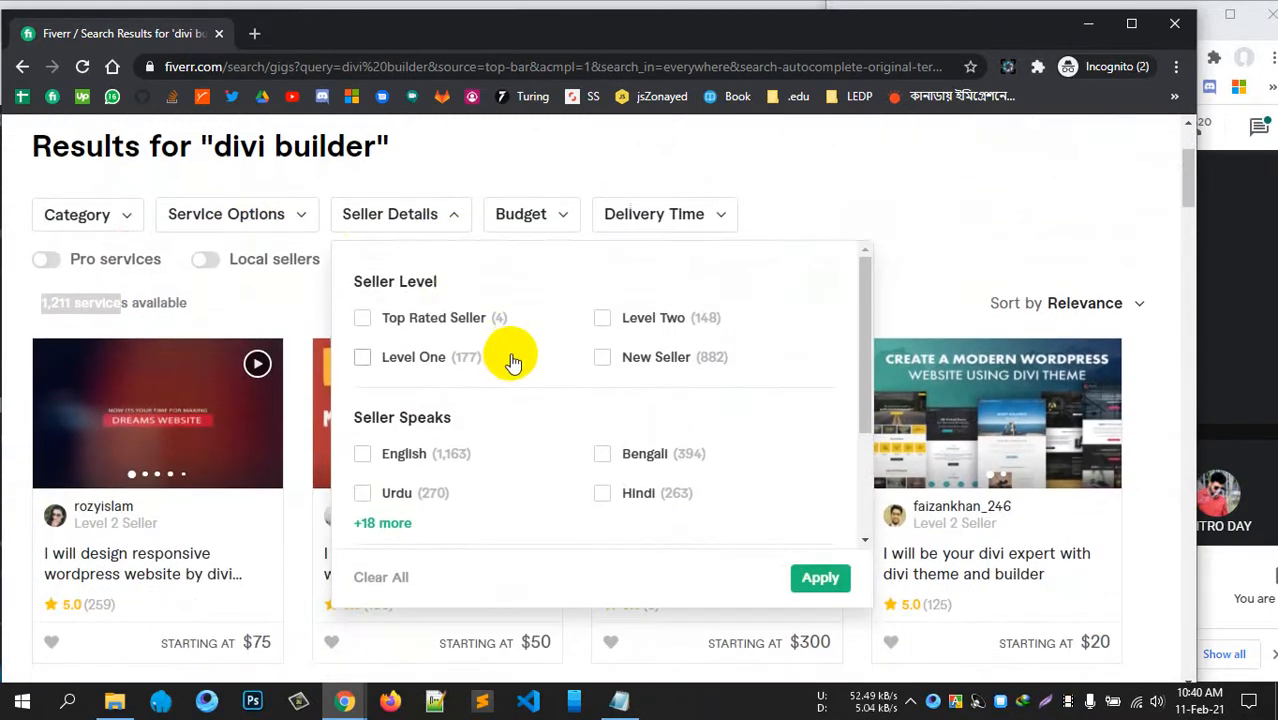
pyautogui.click(603, 319)
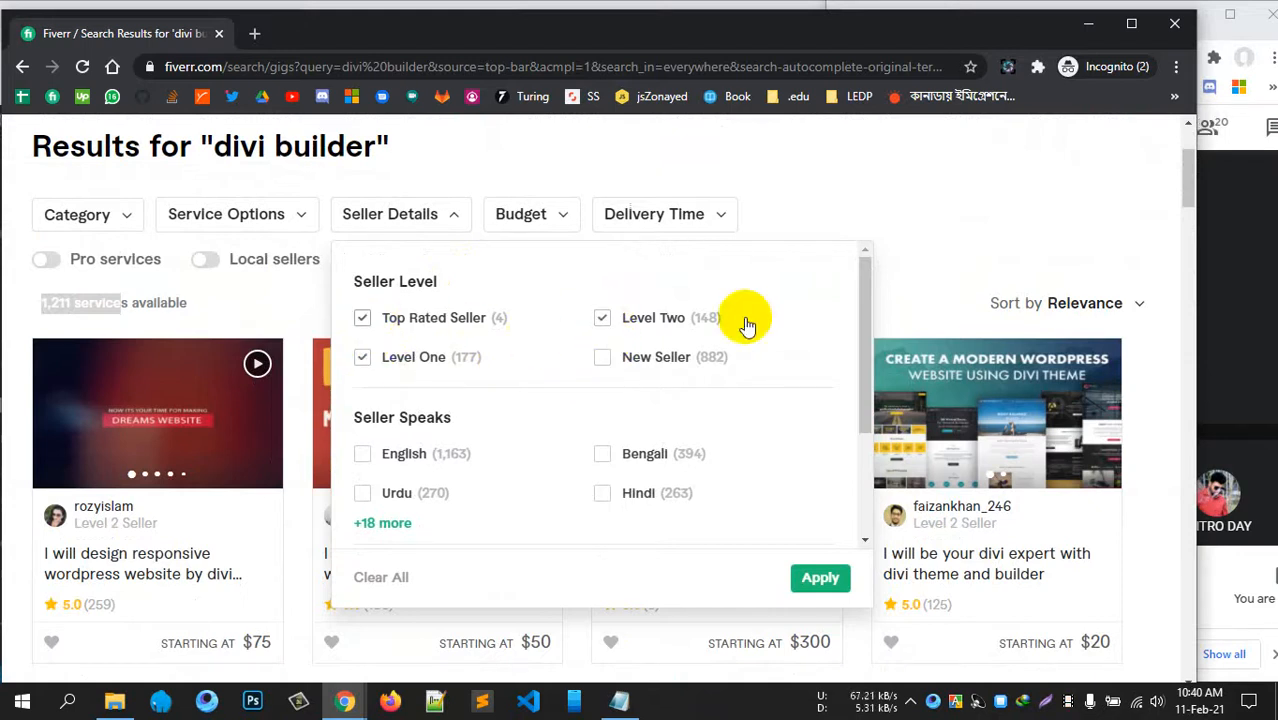
pyautogui.click(834, 580)
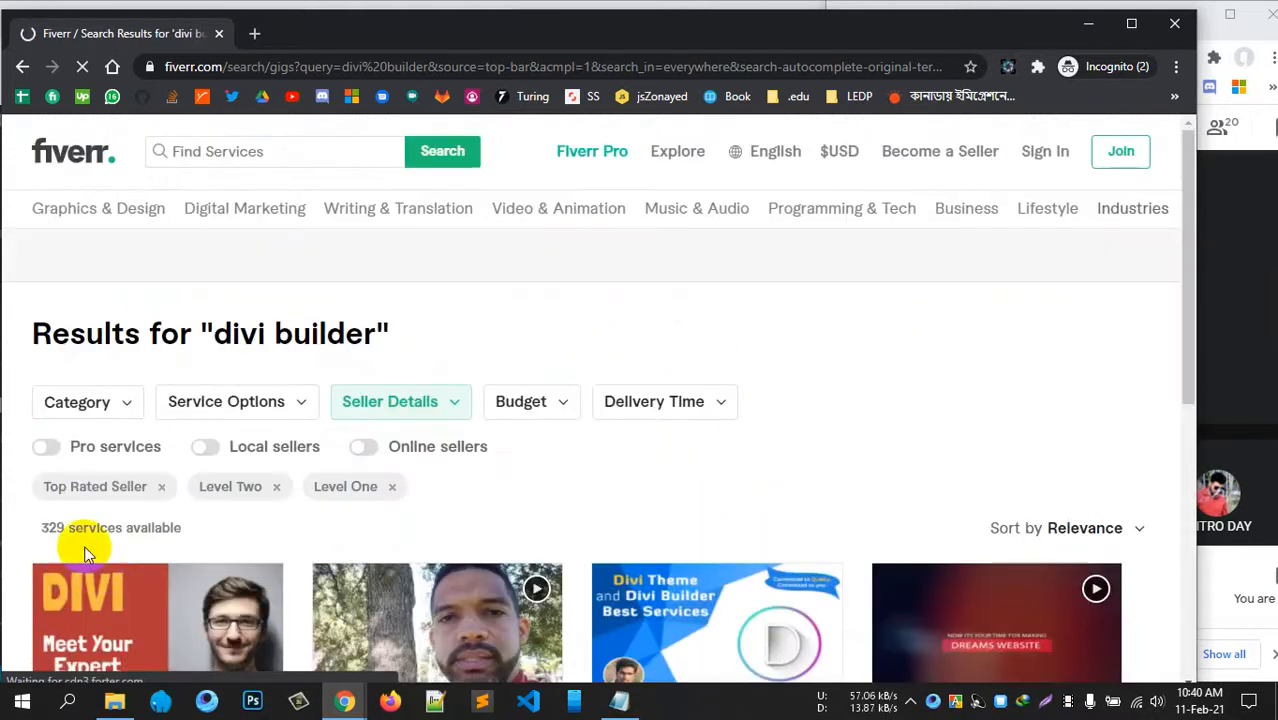
pyautogui.scroll(-5, 513, 466)
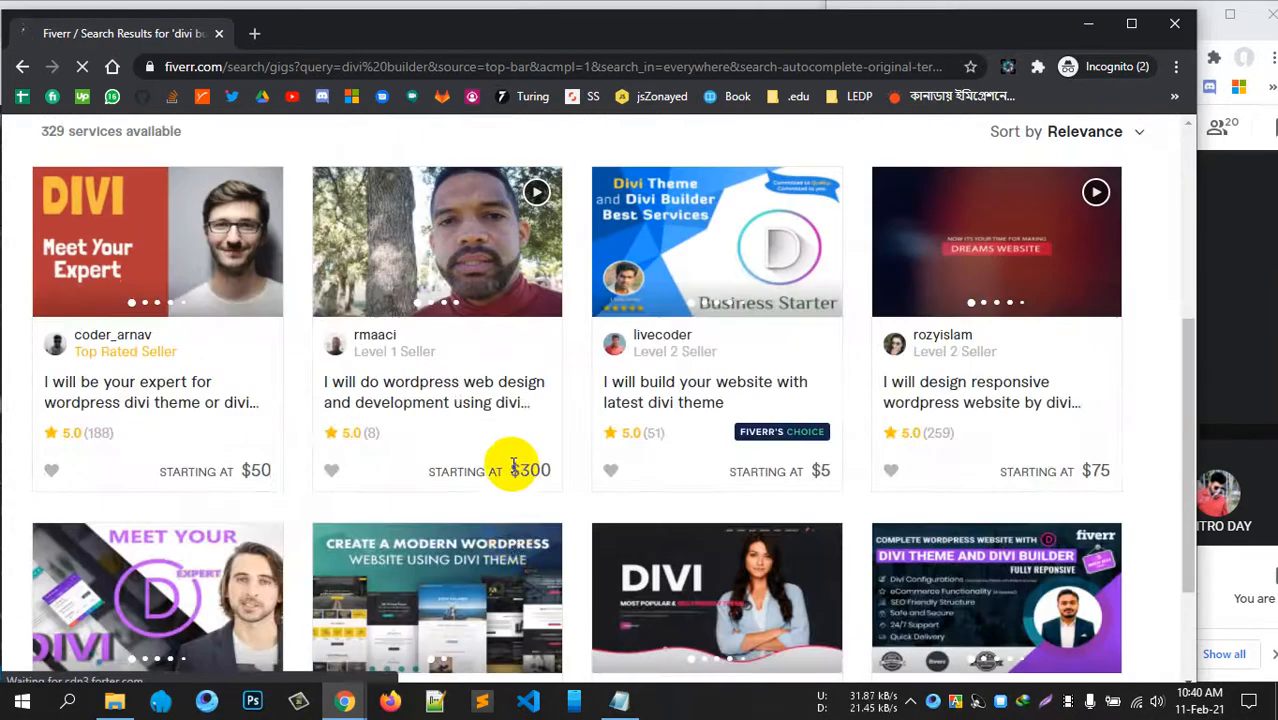
pyautogui.scroll(-10, 513, 471)
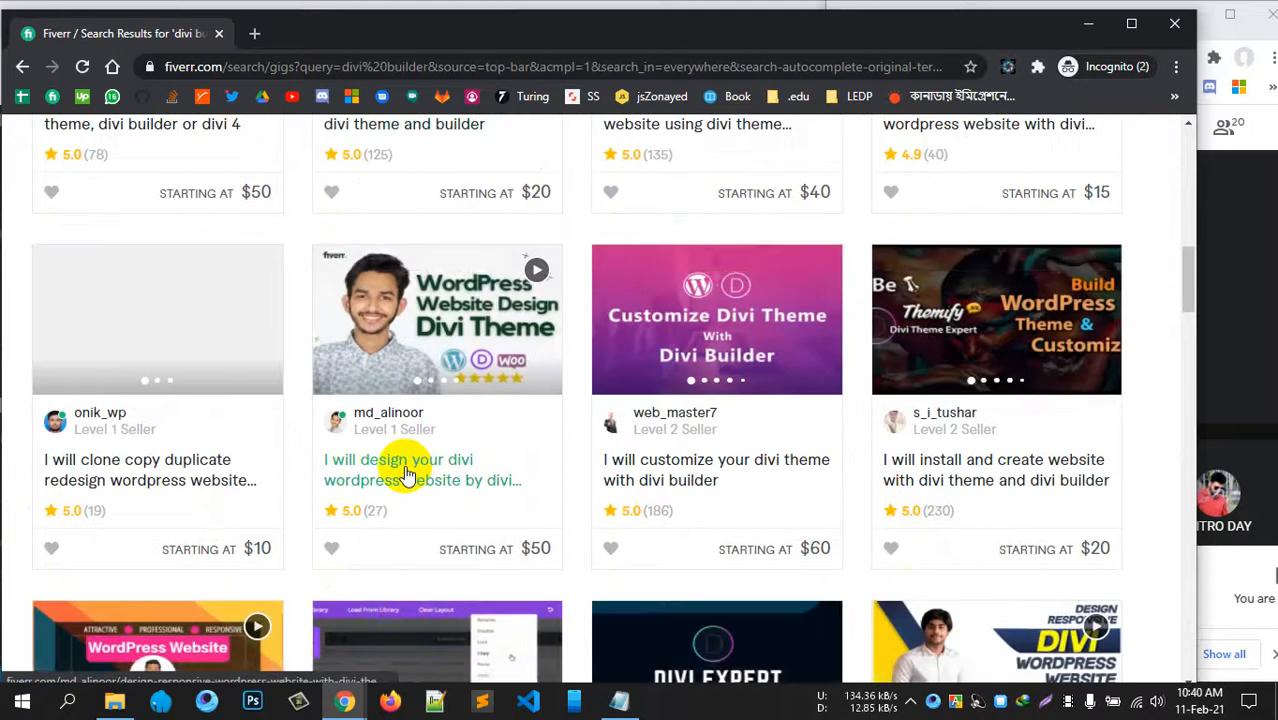
# - Check the number of filtered "divi builder" services, and remove the Top Rated Seller, Level Two and Level One filters
pyautogui.scroll(15, 405, 475)
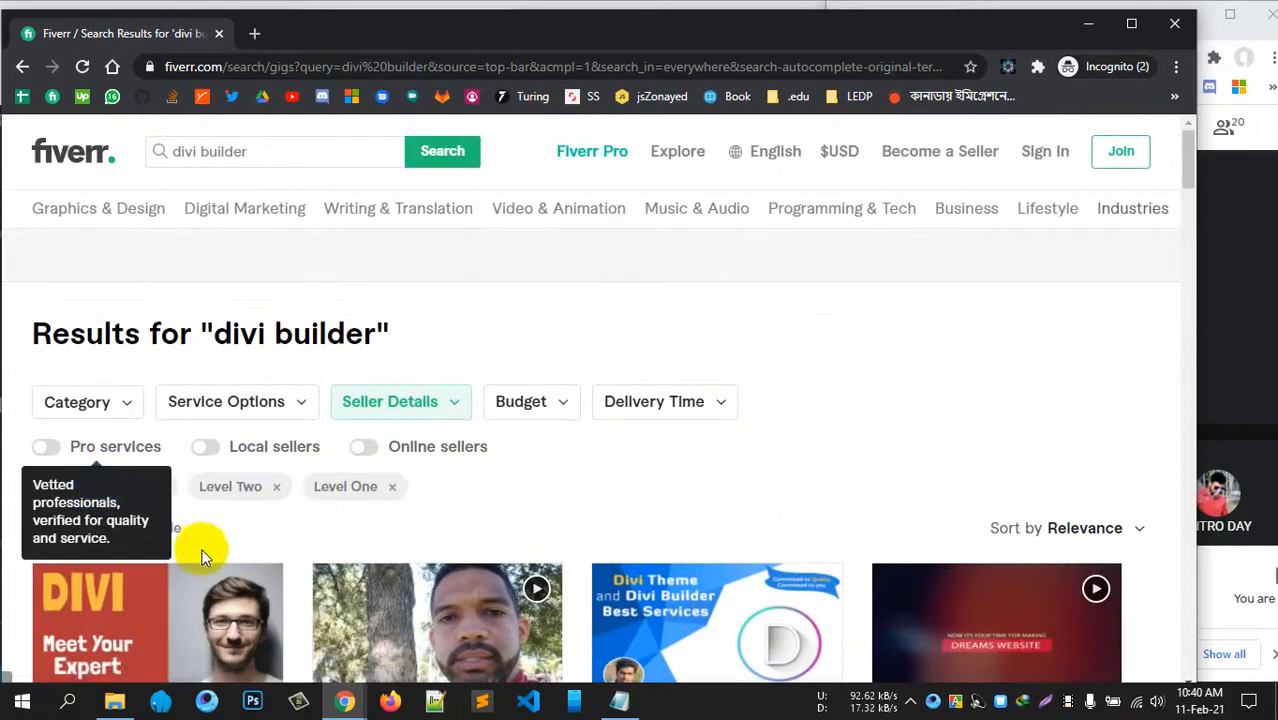
pyautogui.moveTo(41, 528); pyautogui.dragTo(75, 528)
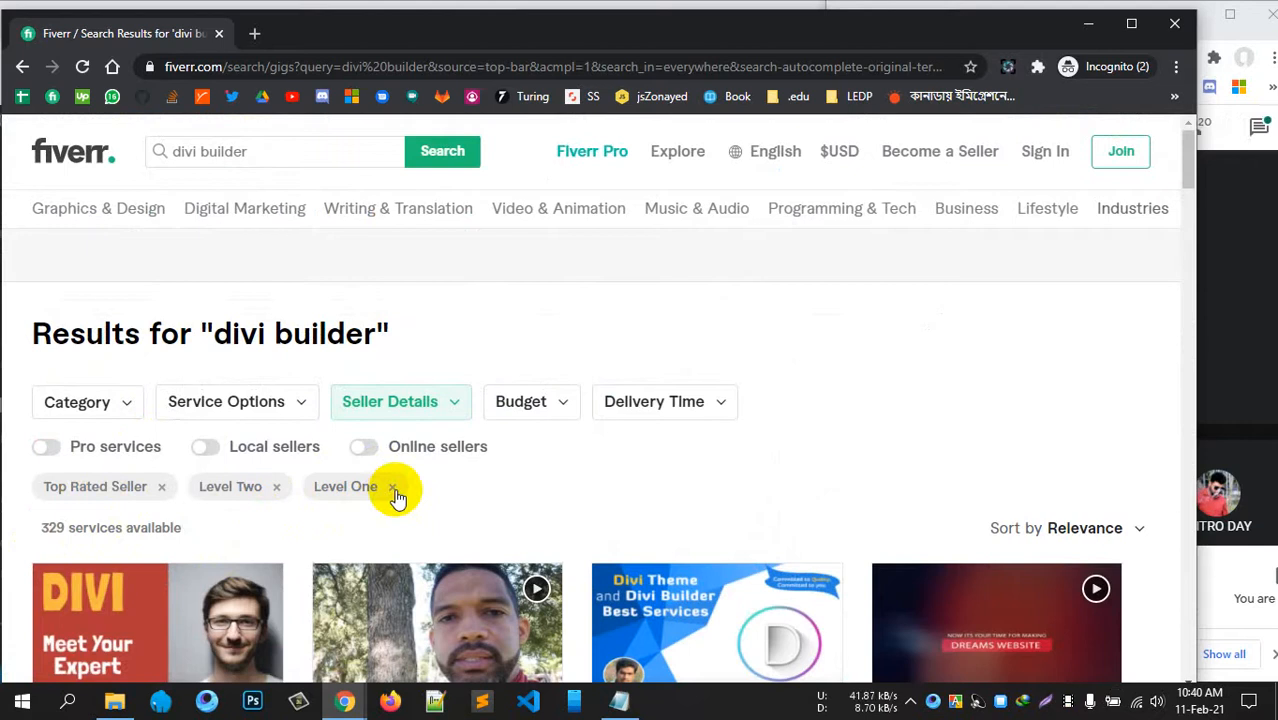
pyautogui.click(393, 488)
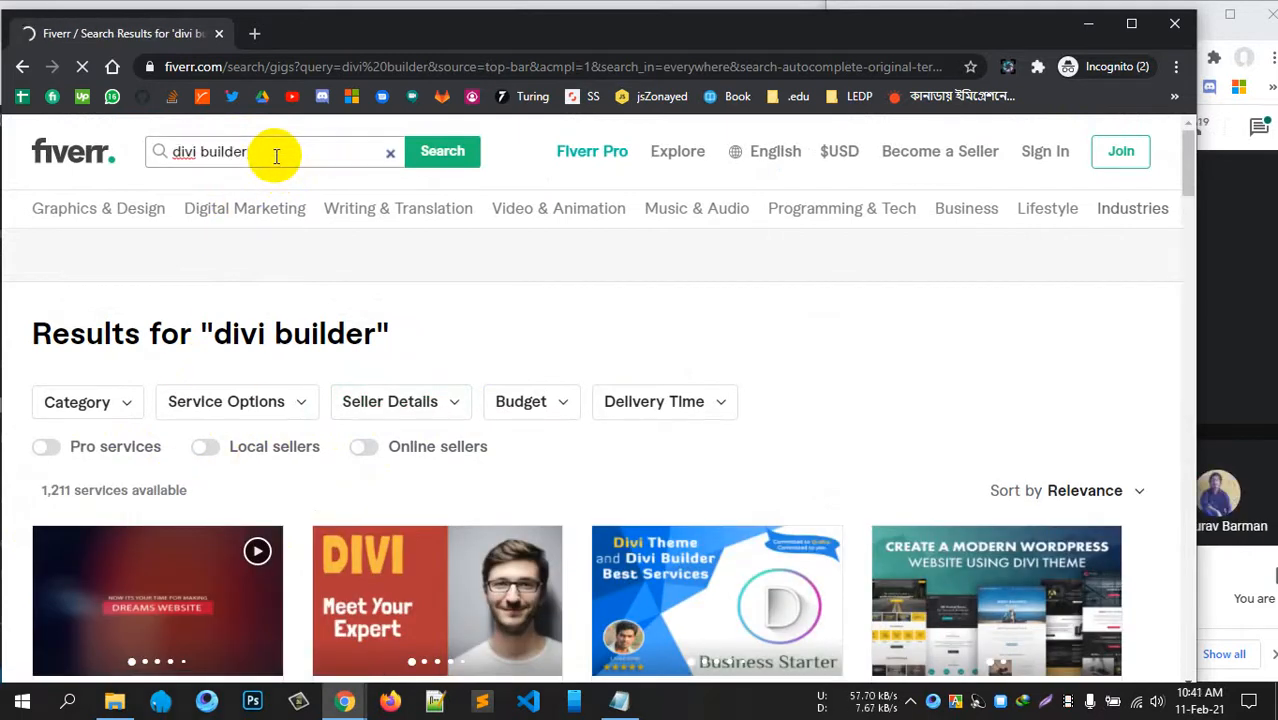
# - Change the Fiverr search to the suggested query "divi website" and skim its results
pyautogui.moveTo(276, 155); pyautogui.dragTo(222, 155)
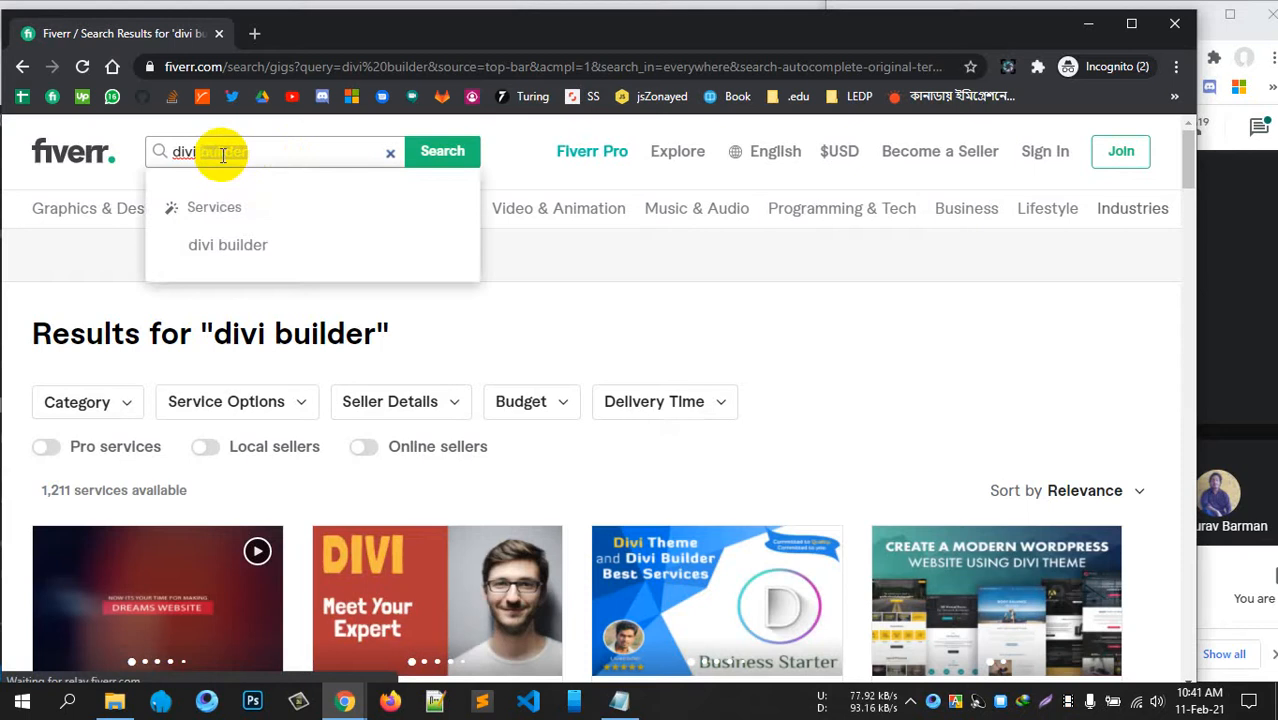
pyautogui.press('BackSpace')
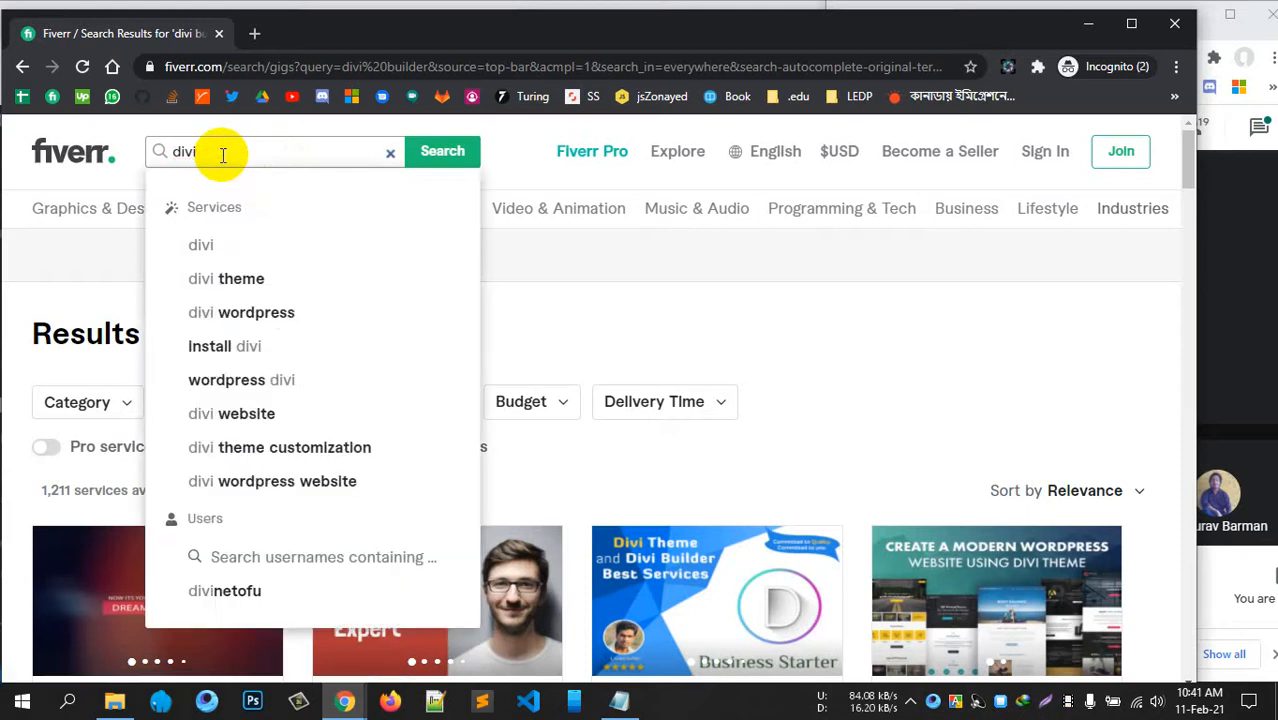
pyautogui.click(265, 416)
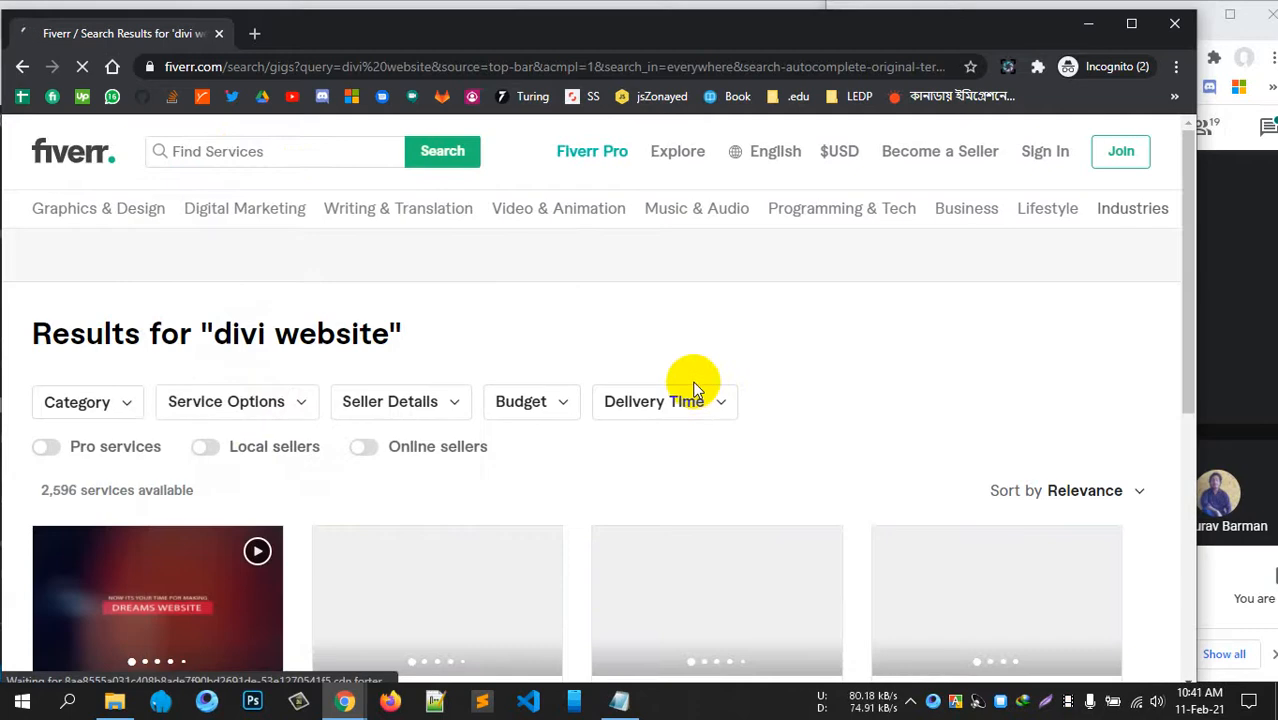
pyautogui.scroll(-5, 697, 388)
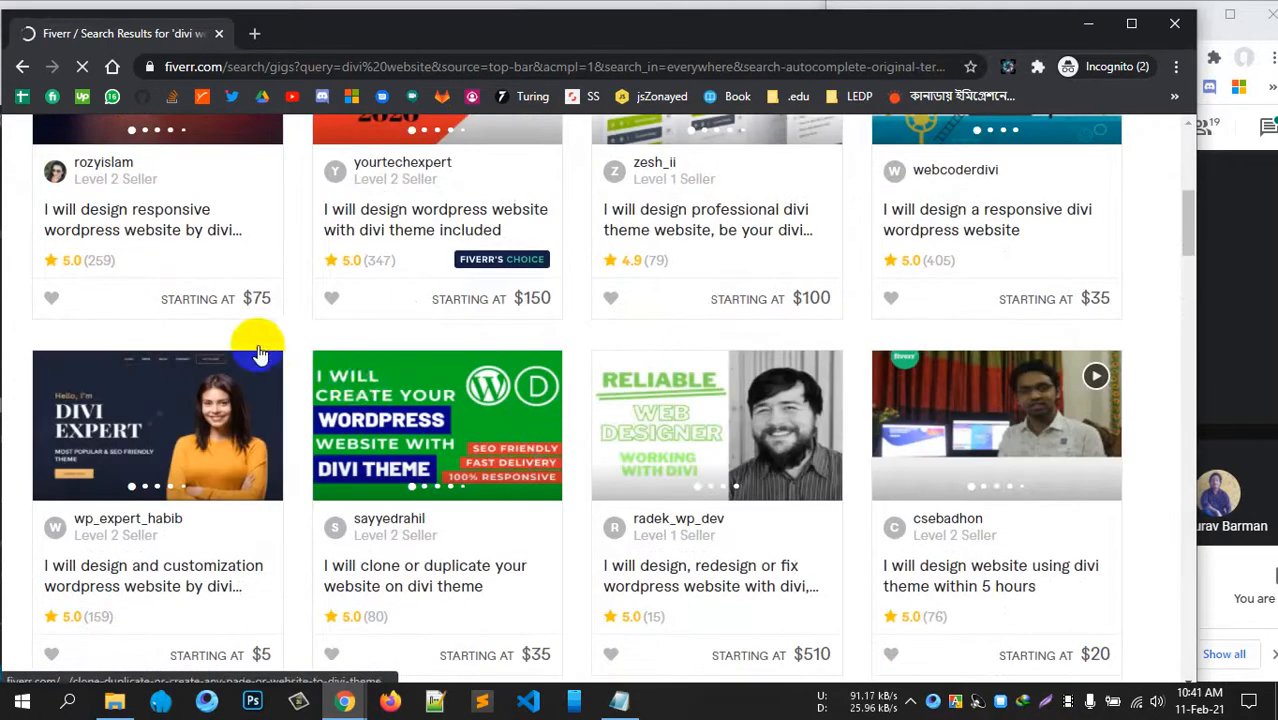
pyautogui.scroll(5, 622, 491)
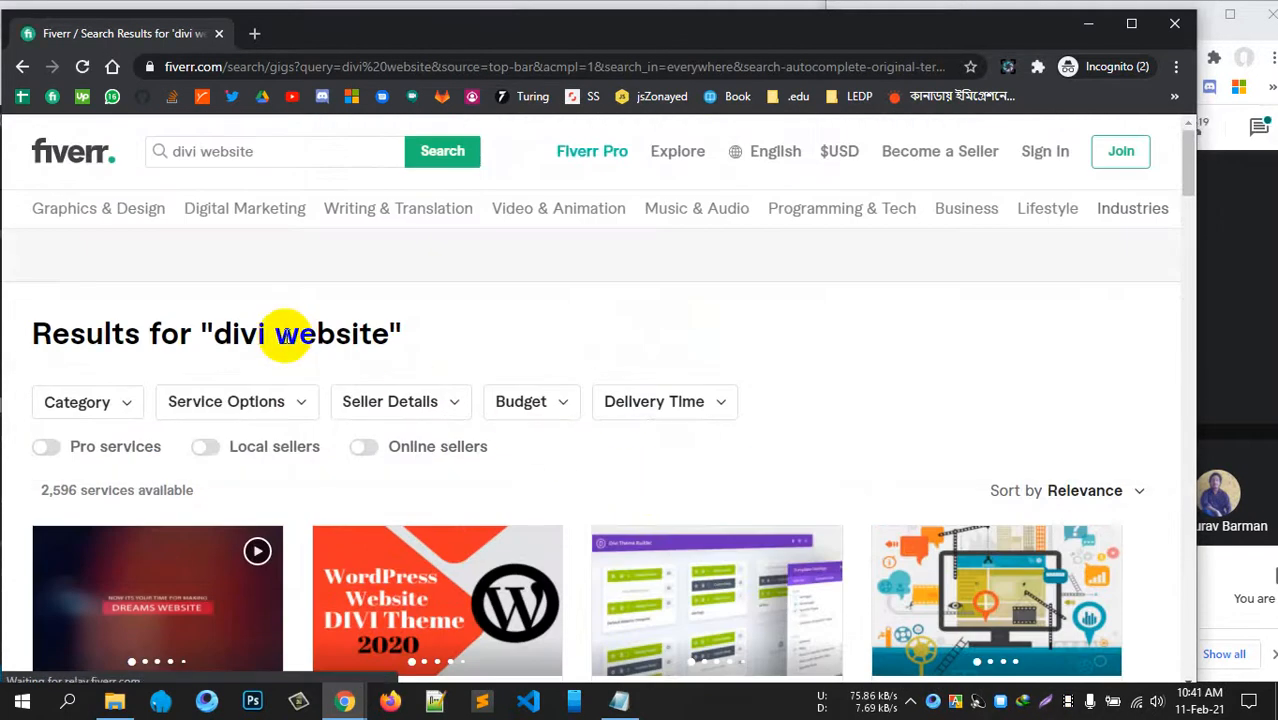
pyautogui.moveTo(214, 334); pyautogui.dragTo(439, 360)
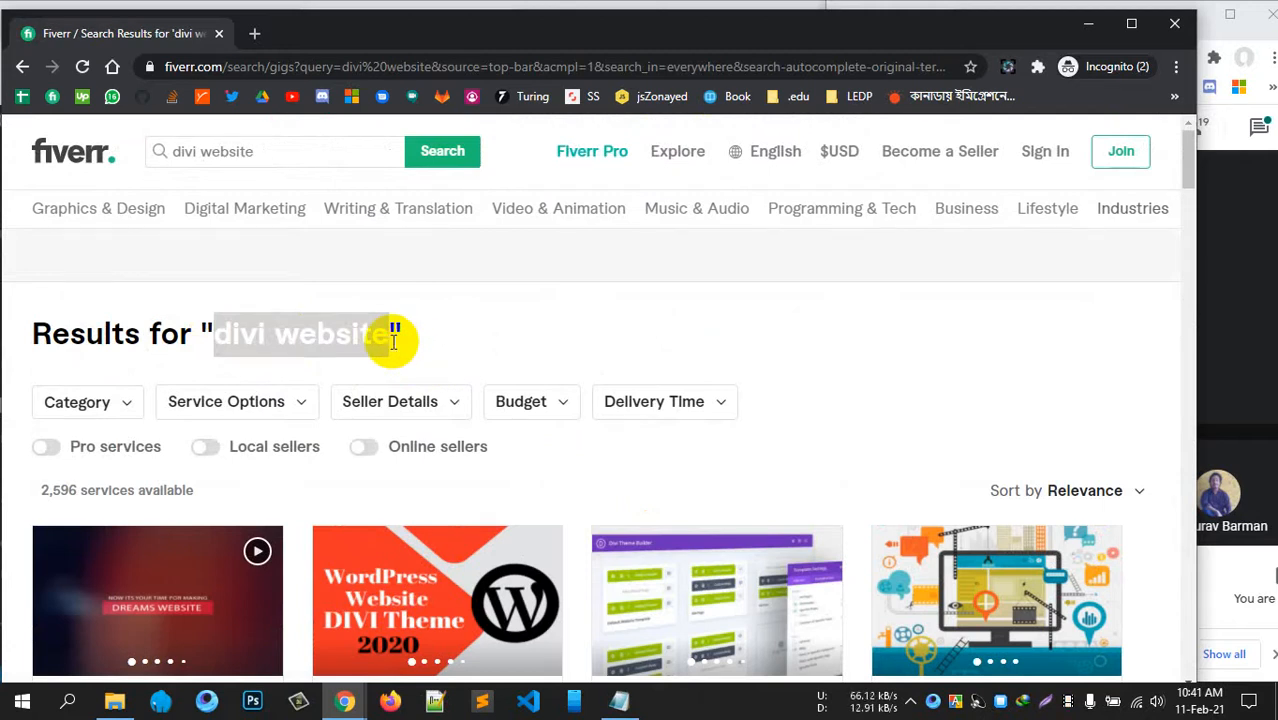
pyautogui.moveTo(392, 340); pyautogui.dragTo(224, 345)
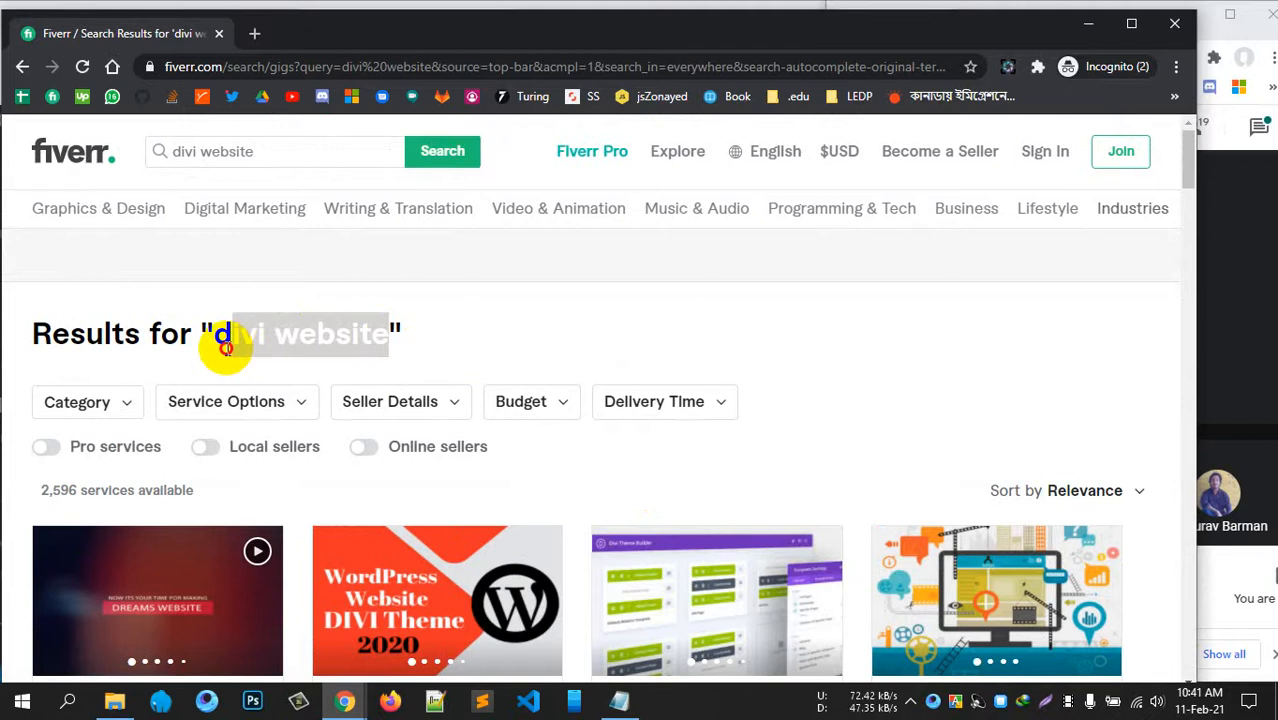
pyautogui.click(405, 332)
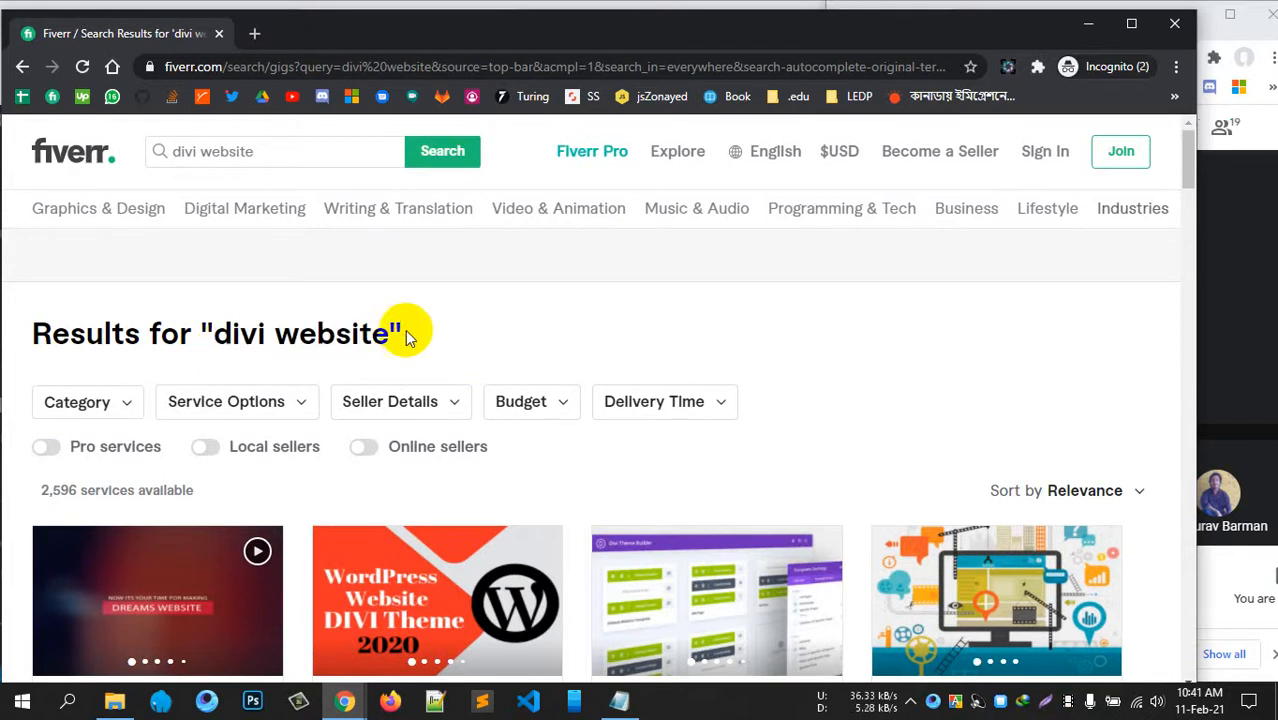
# - Replace the search query with "thrive" and run the suggested search "thrive architect"
pyautogui.moveTo(297, 165); pyautogui.dragTo(165, 157)
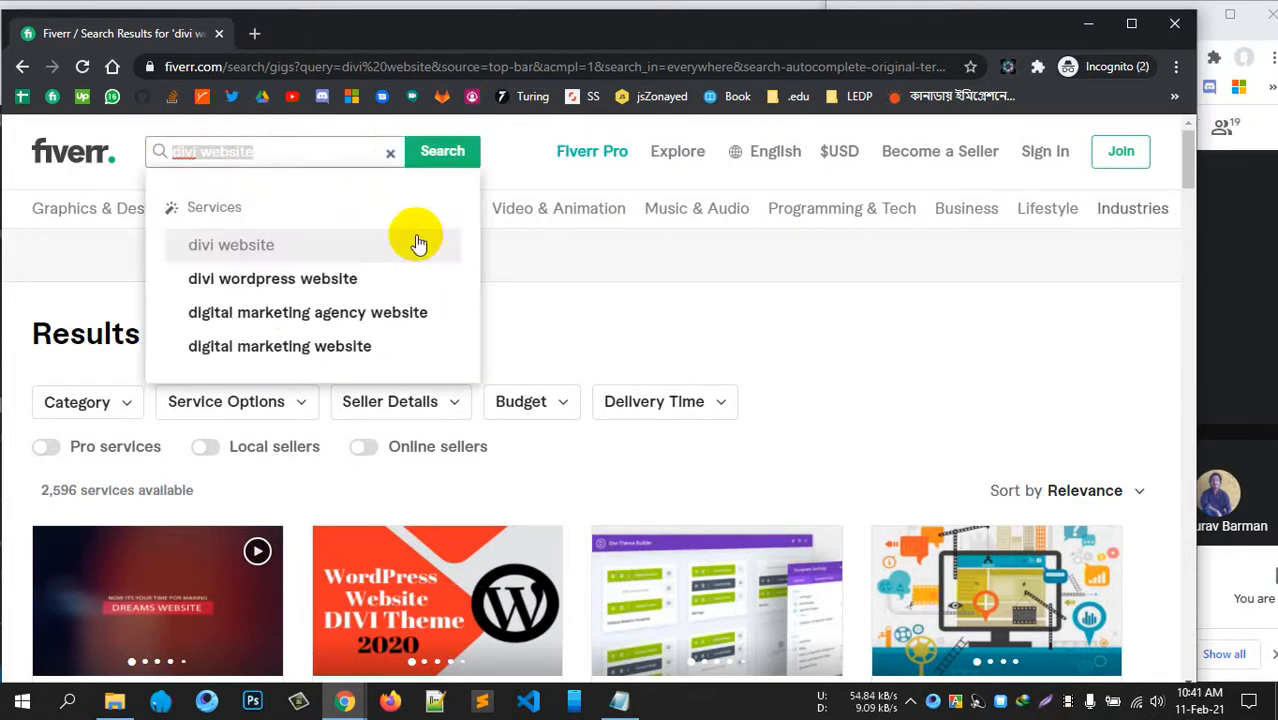
pyautogui.press('BackSpace')
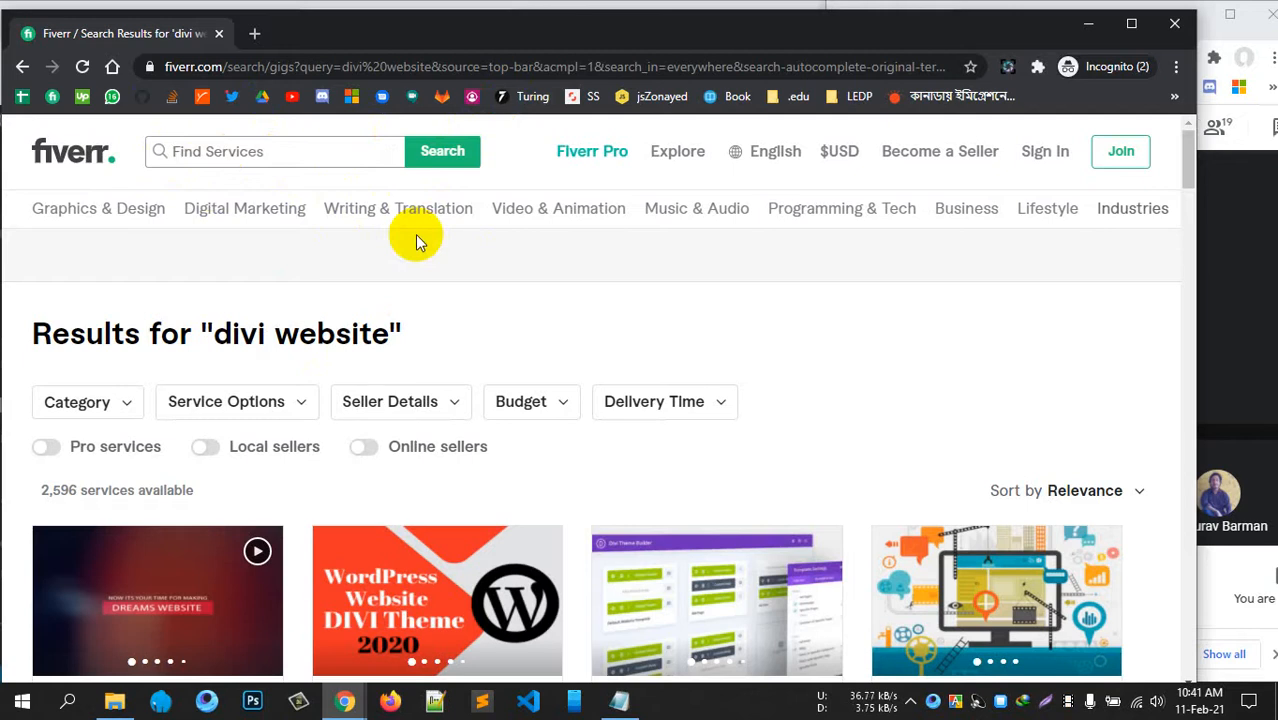
pyautogui.click(224, 160)
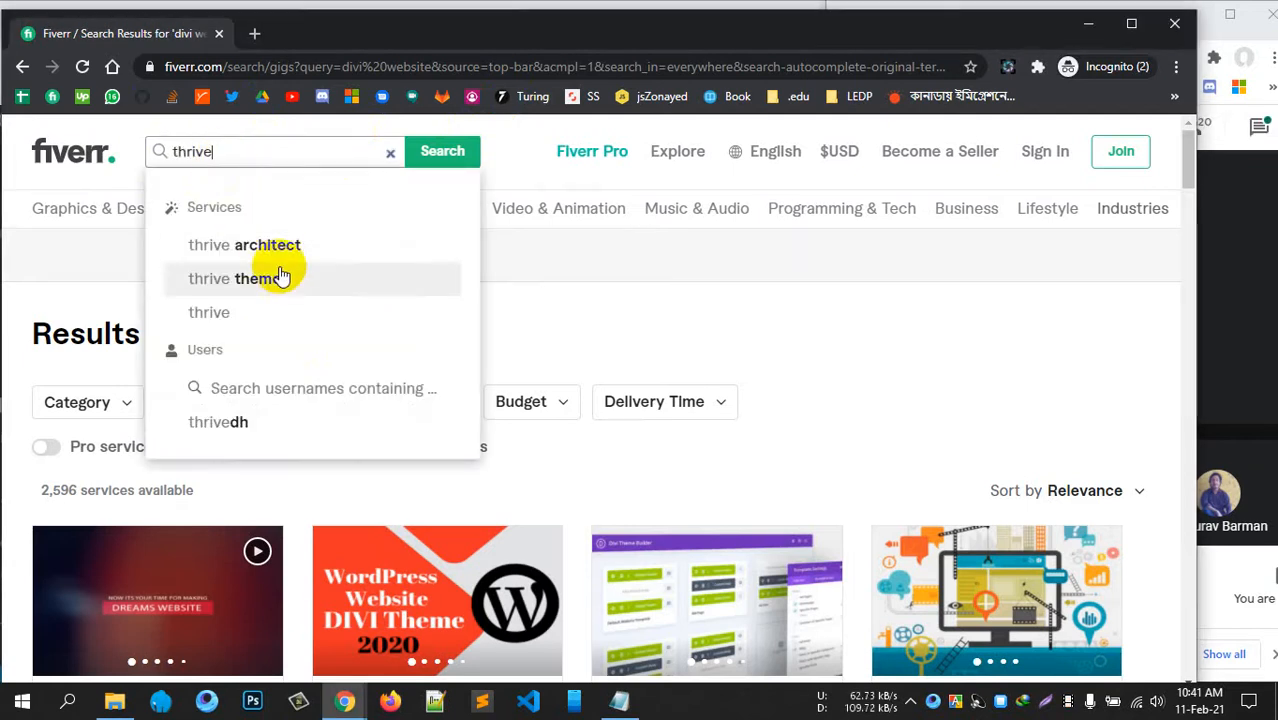
pyautogui.click(285, 246)
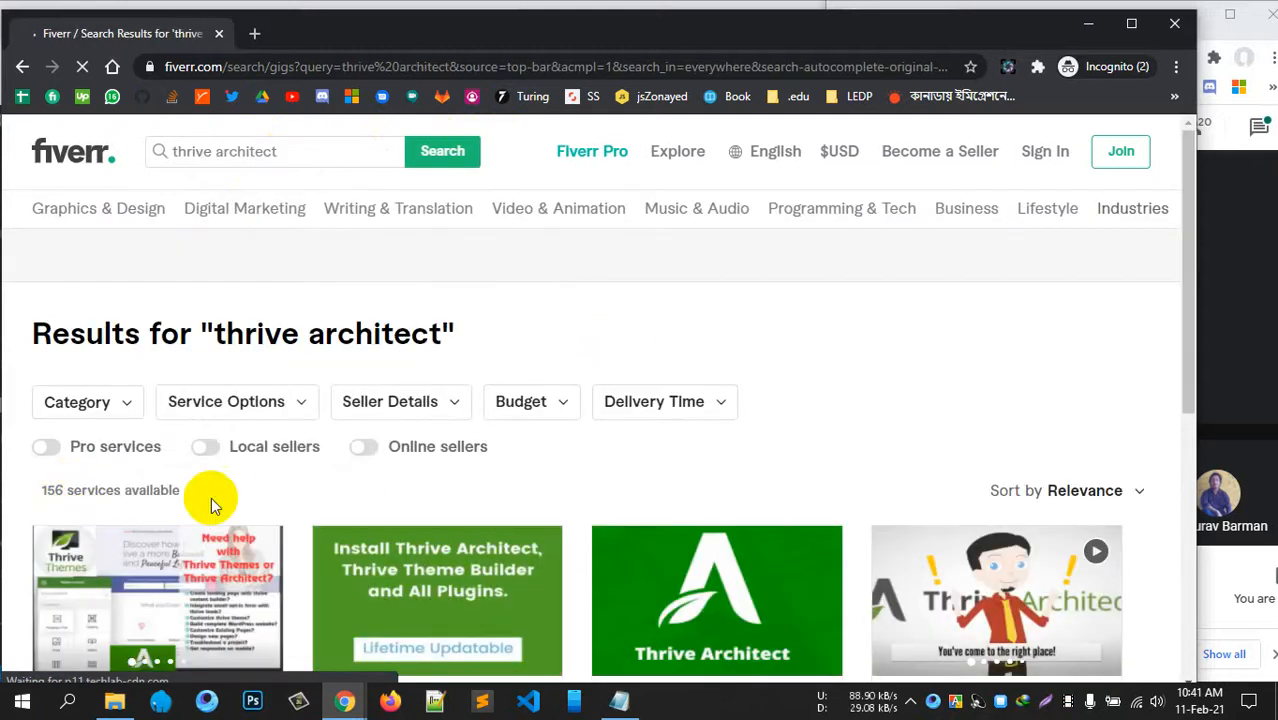
# - Examine the "thrive architect" services, their seller levels, ratings and starting prices, and the number of services available
pyautogui.scroll(-4, 399, 490)
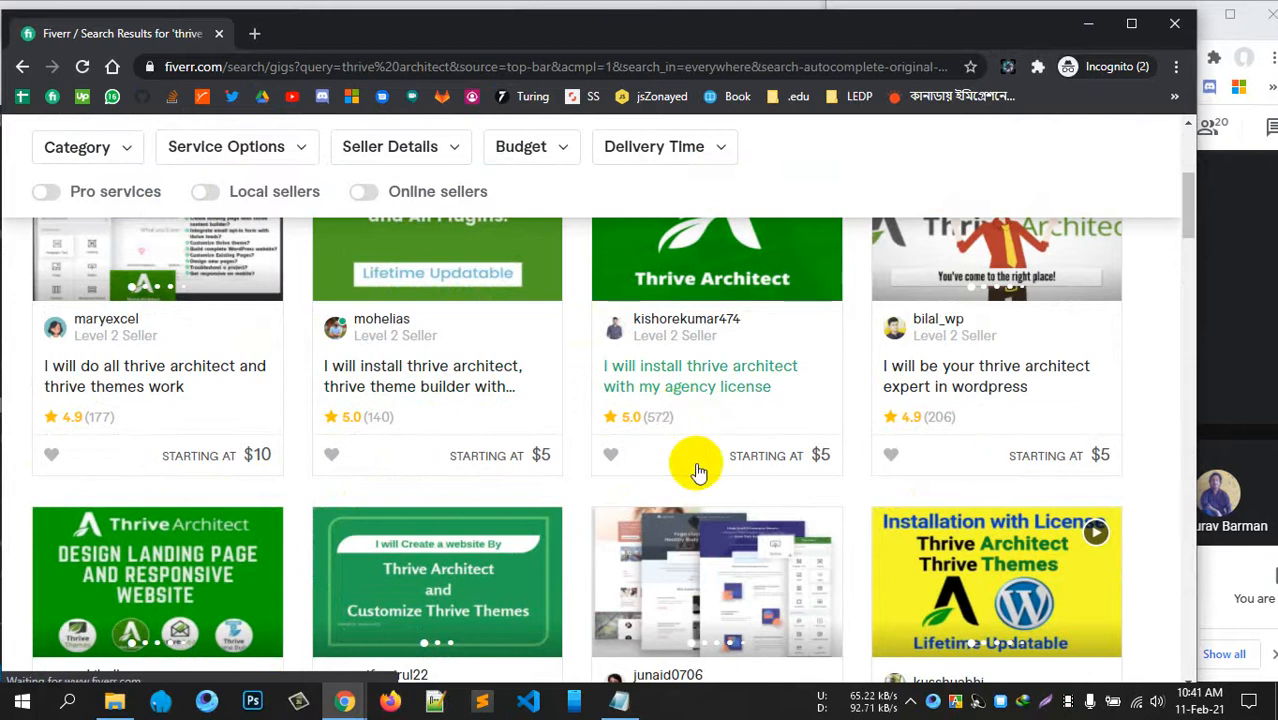
pyautogui.scroll(-5, 699, 470)
pyautogui.scroll(-2, 499, 470)
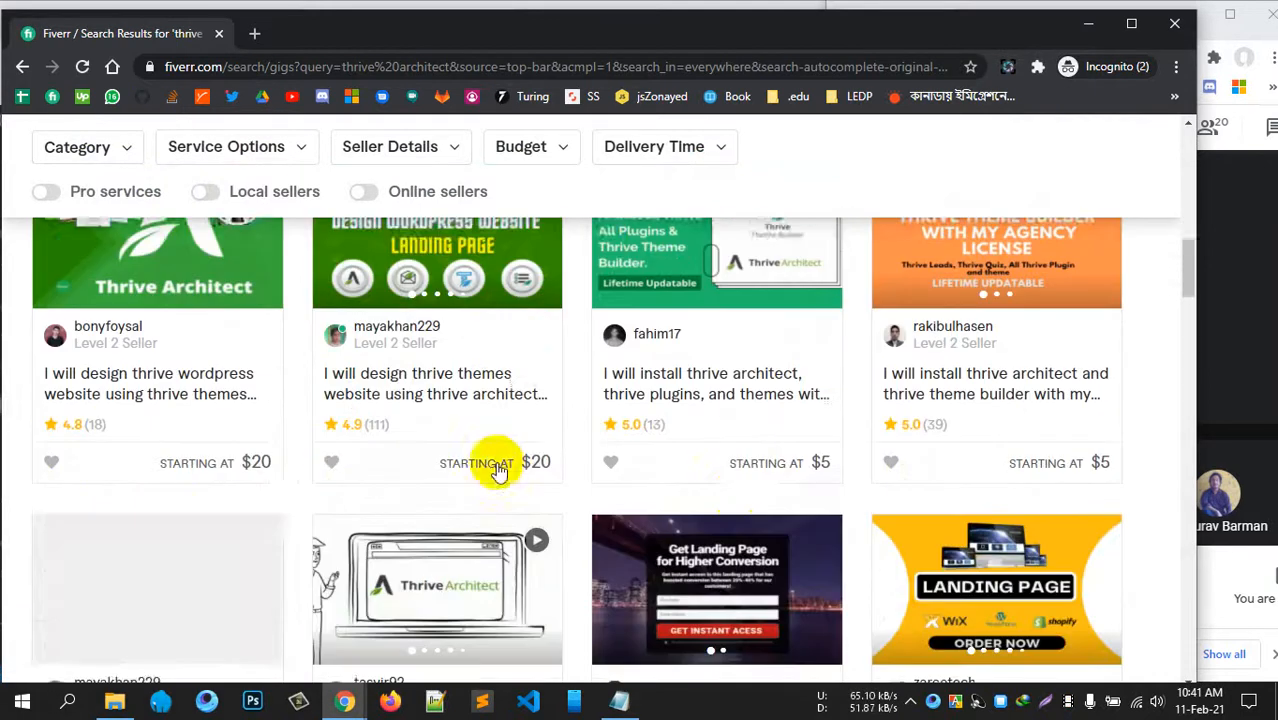
pyautogui.scroll(-9, 660, 445)
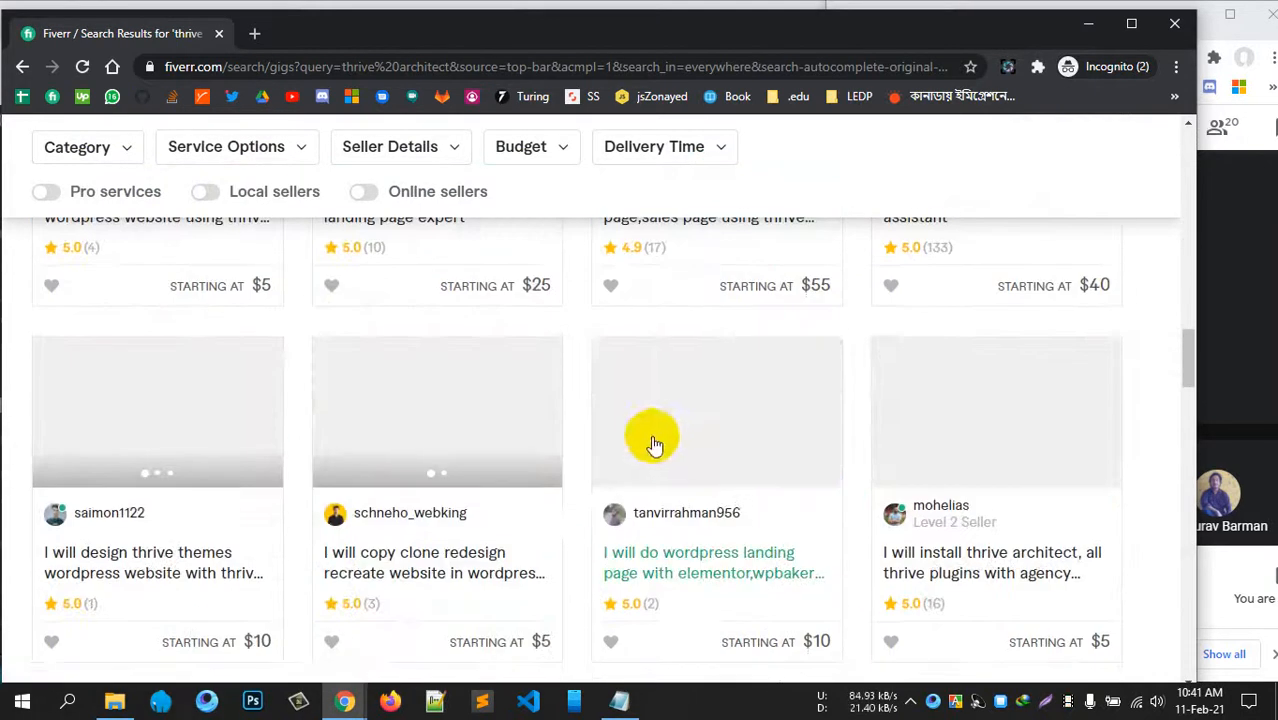
pyautogui.scroll(-5, 652, 440)
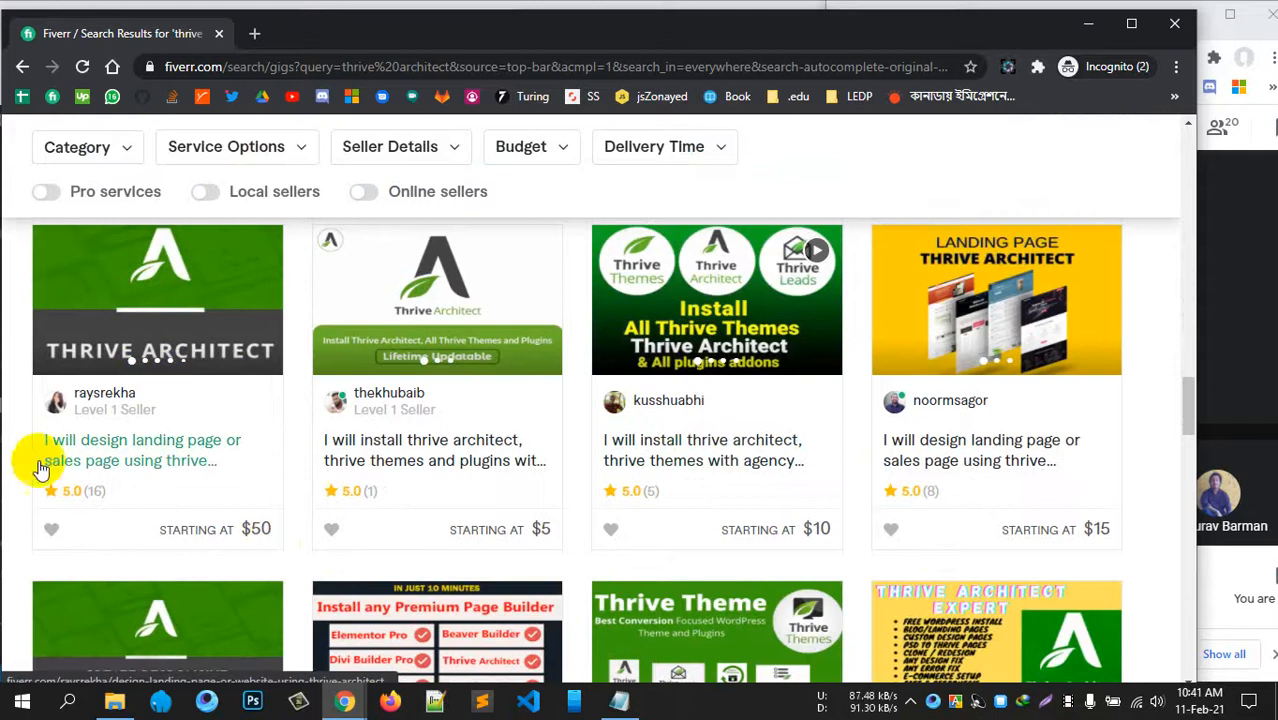
pyautogui.scroll(20, 95, 493)
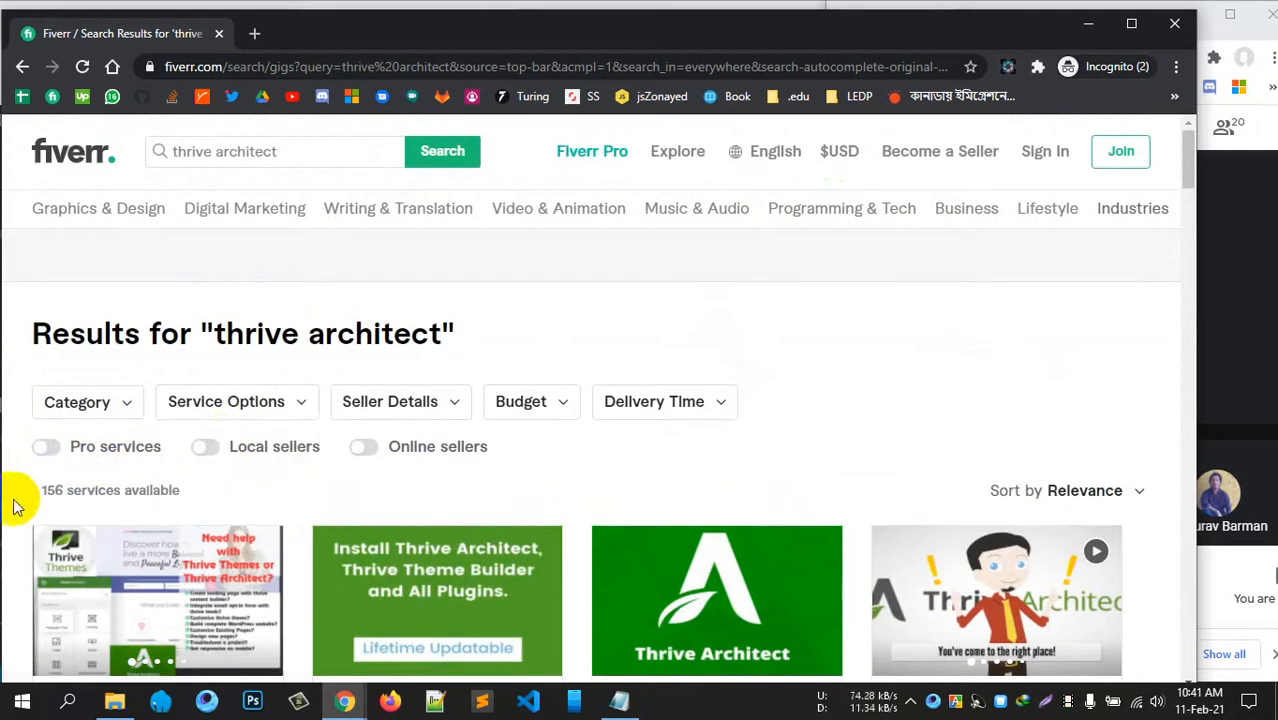
pyautogui.moveTo(23, 493); pyautogui.dragTo(64, 491)
pyautogui.click(241, 503)
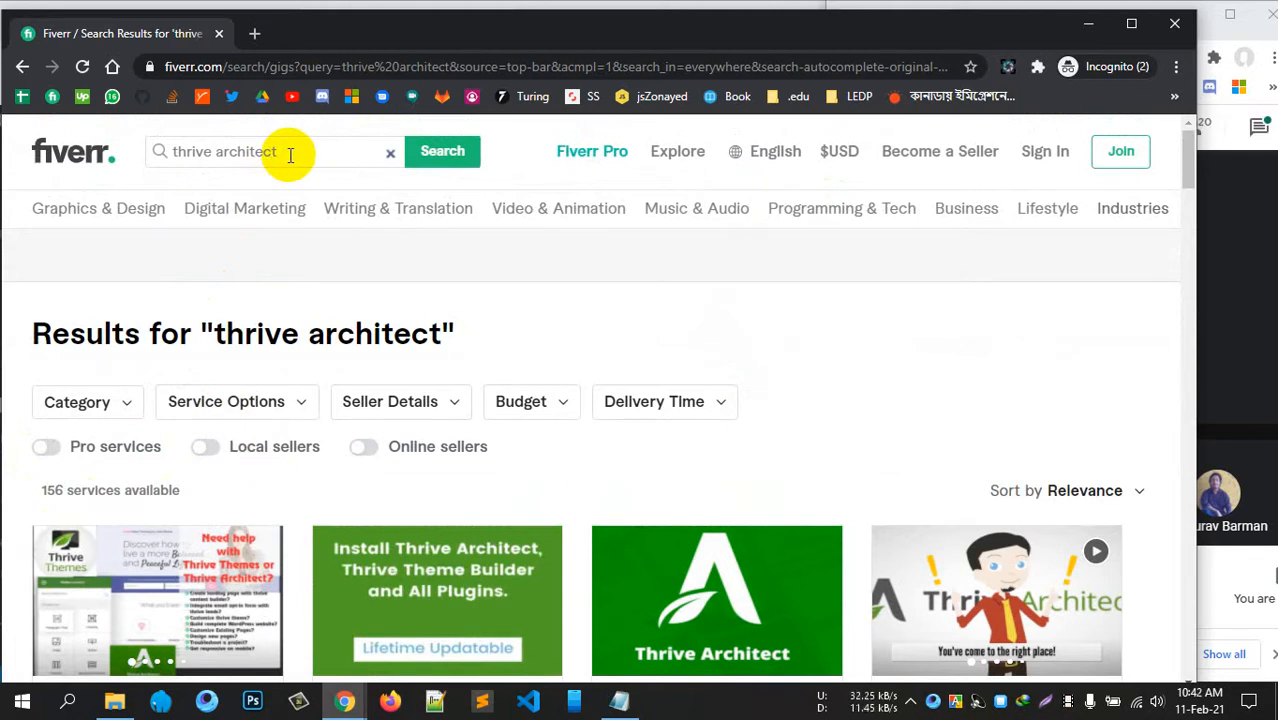
pyautogui.scroll(-6, 622, 387)
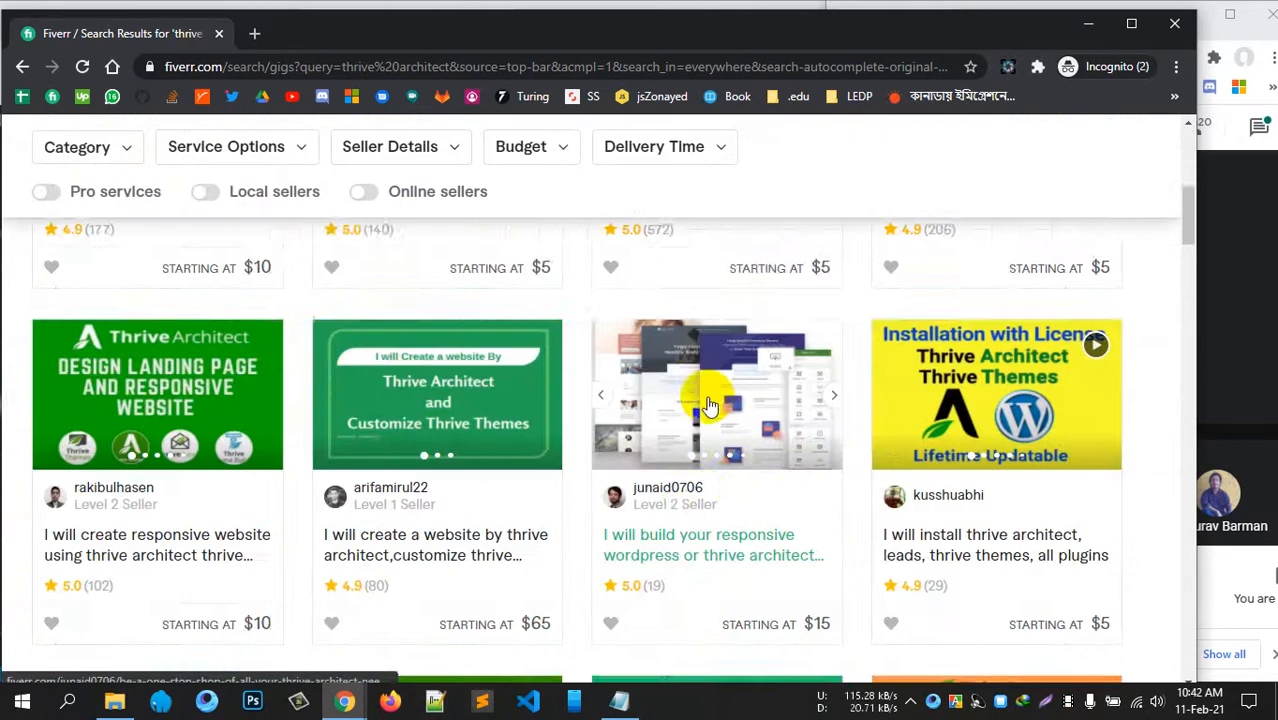
pyautogui.scroll(-4, 436, 395)
pyautogui.scroll(10, 436, 395)
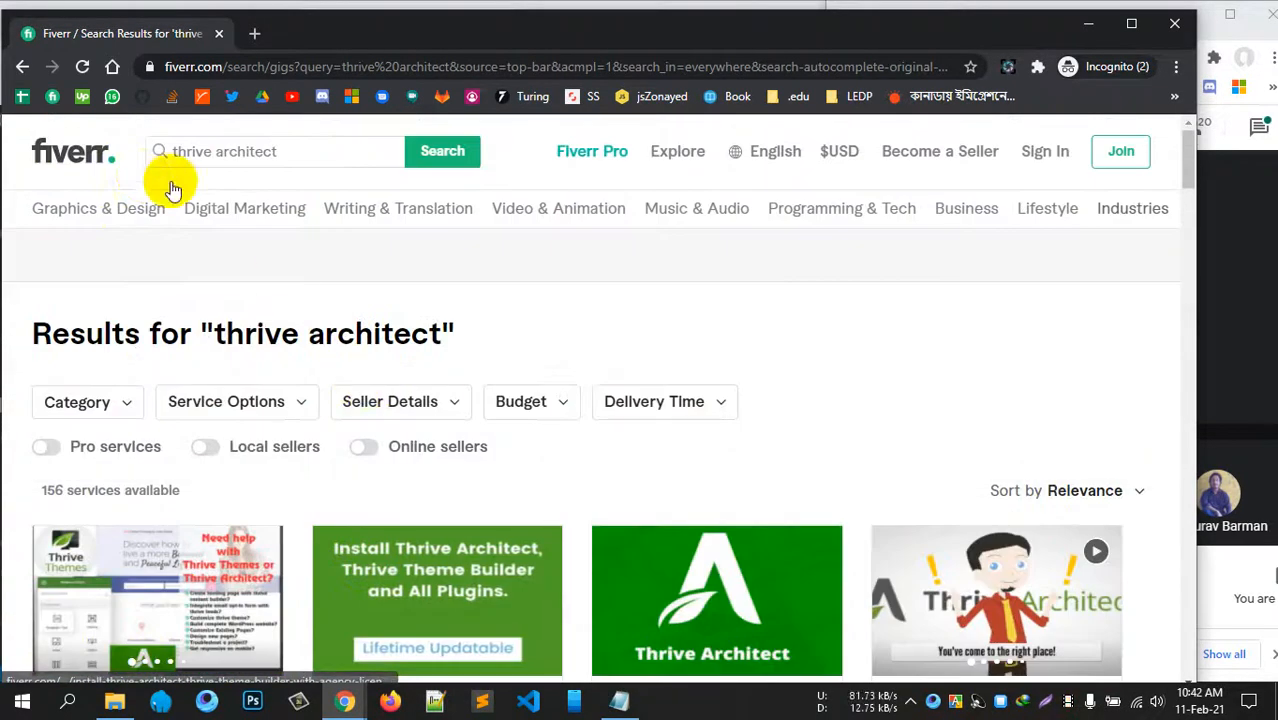
# - Shorten the search query to "thrive", run it, and check how many services are available
pyautogui.click(295, 155)
pyautogui.click(251, 151)
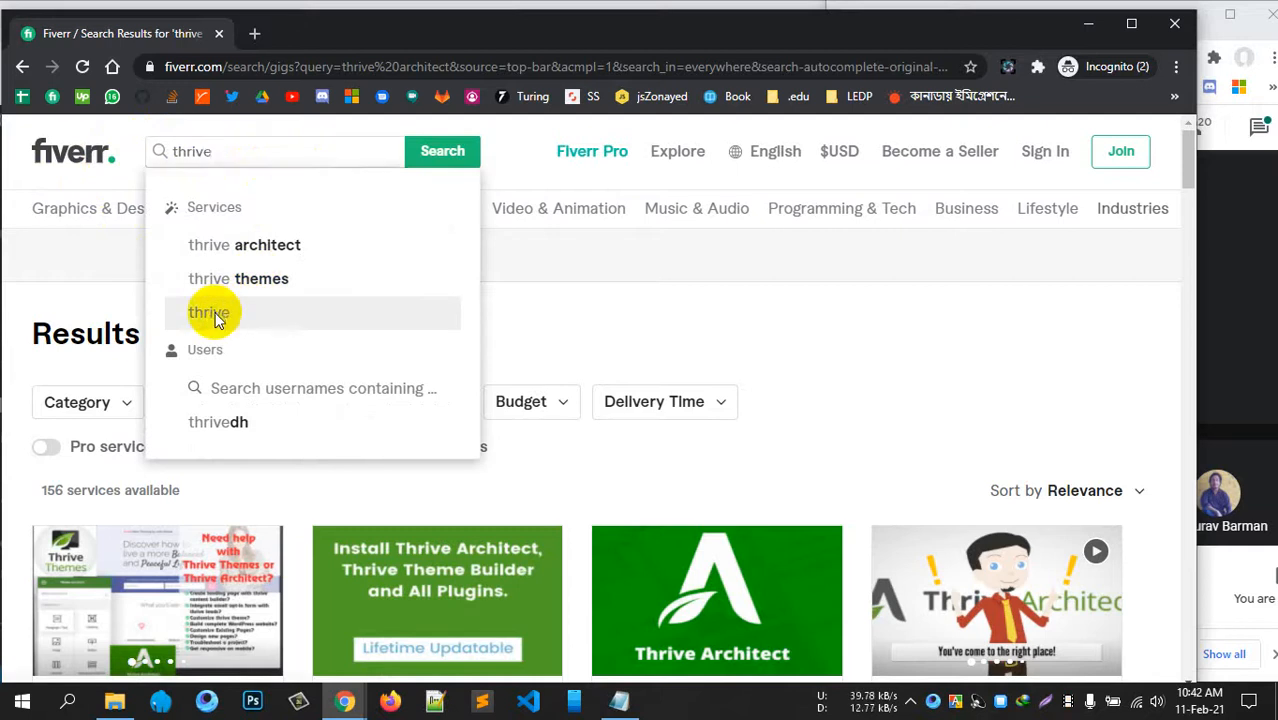
pyautogui.click(212, 314)
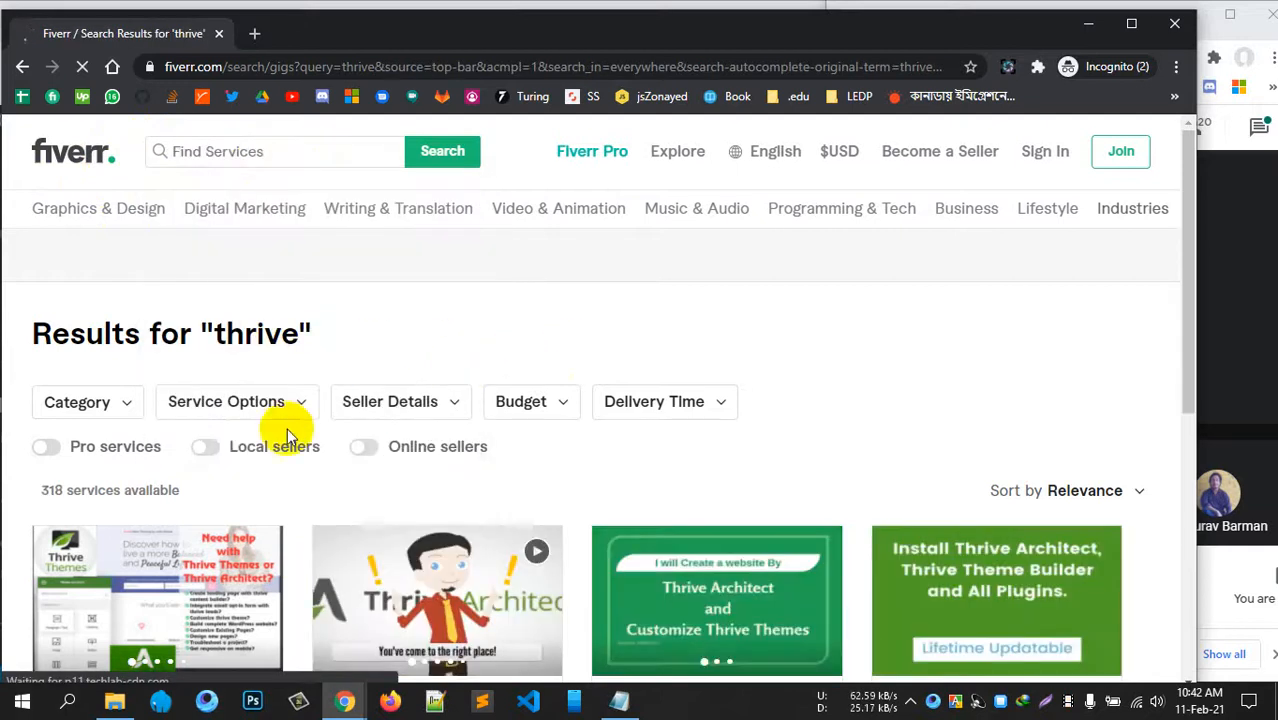
pyautogui.scroll(-1, 545, 428)
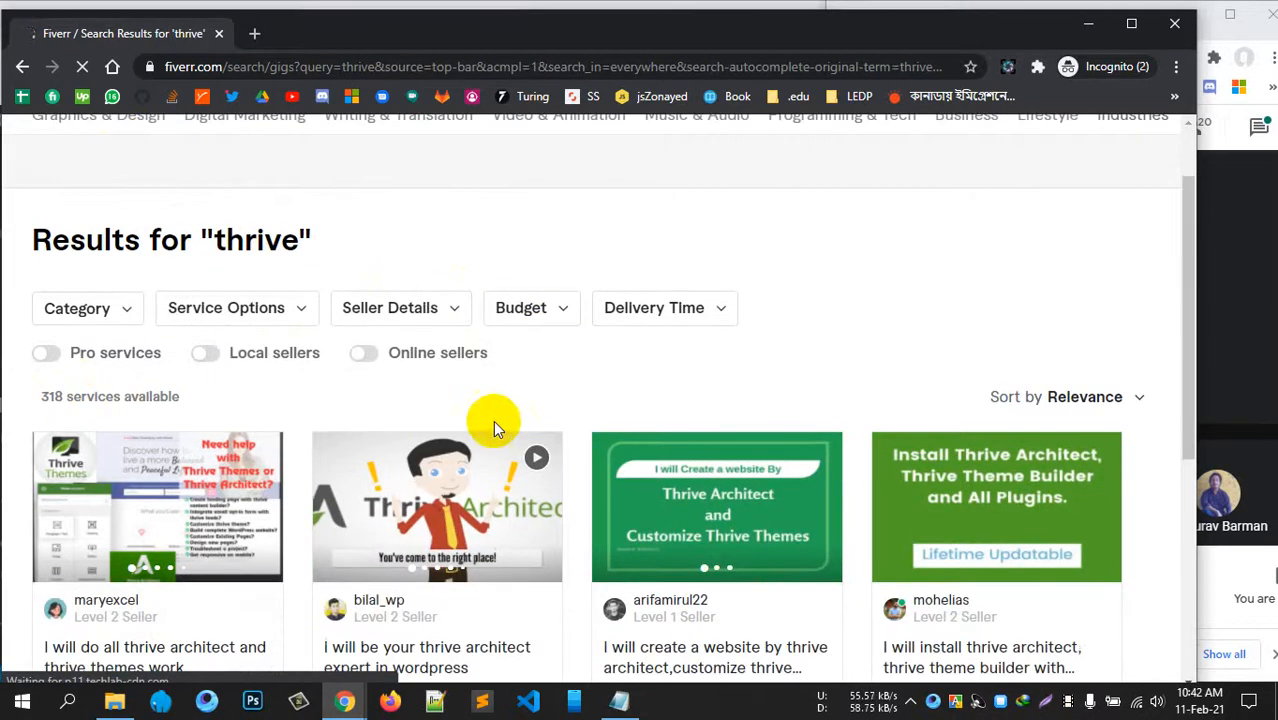
pyautogui.click(55, 398)
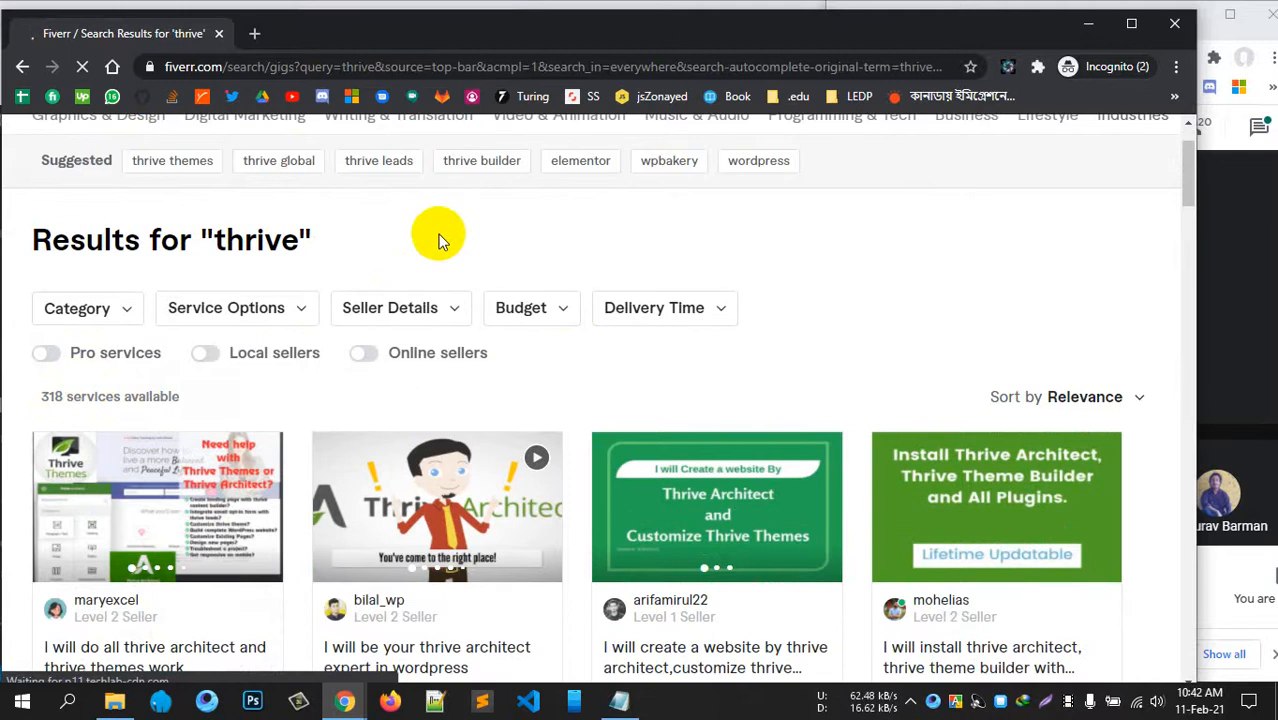
# - Open the suggested searches "thrive themes", "thrive global", "thrive leads" and "thrive builder" in separate new tabs
pyautogui.scroll(1, 440, 240)
pyautogui.middleClick(172, 254)
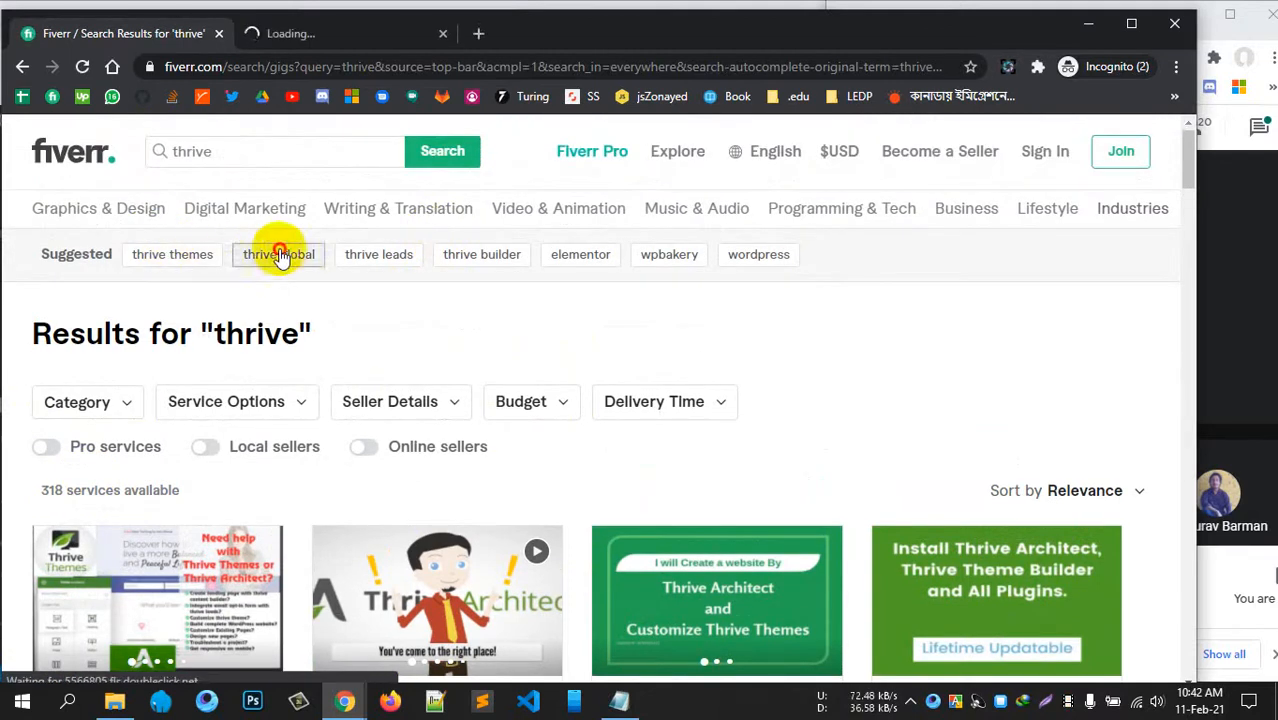
pyautogui.middleClick(278, 254)
pyautogui.middleClick(378, 254)
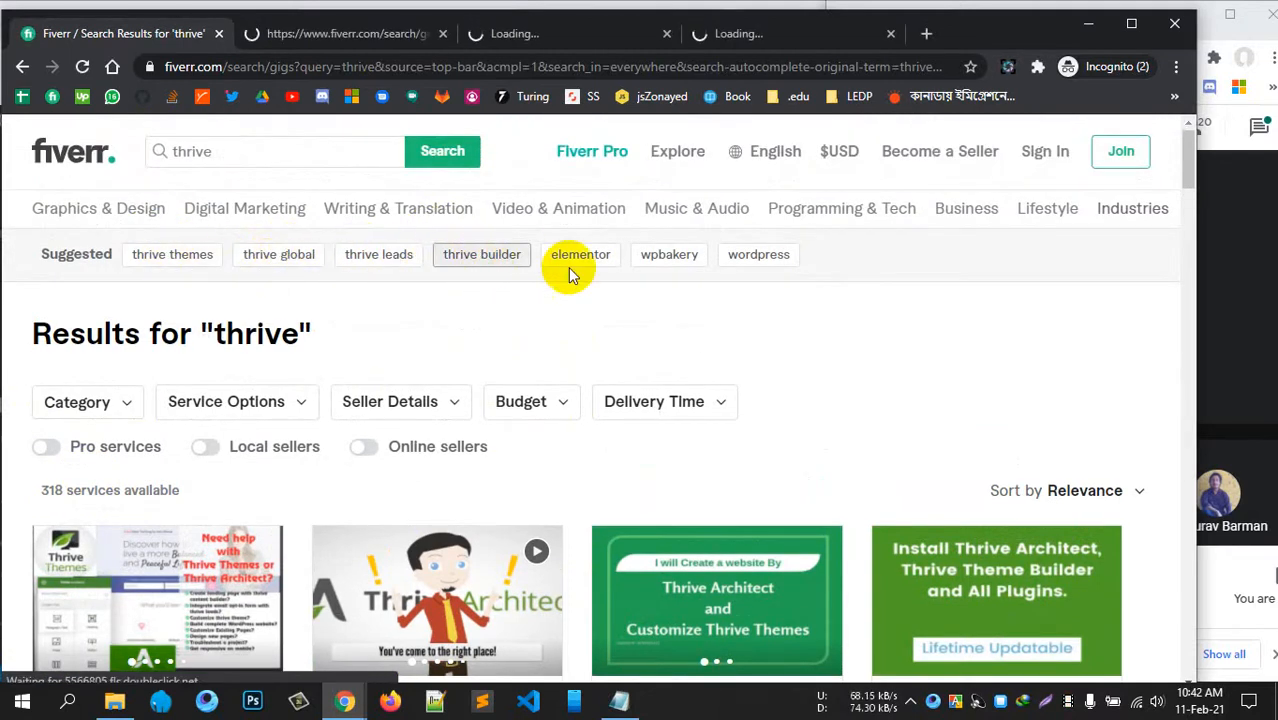
# - Review the "thrive themes" results, checking the number of services, seller ratings and starting prices
pyautogui.click(301, 34)
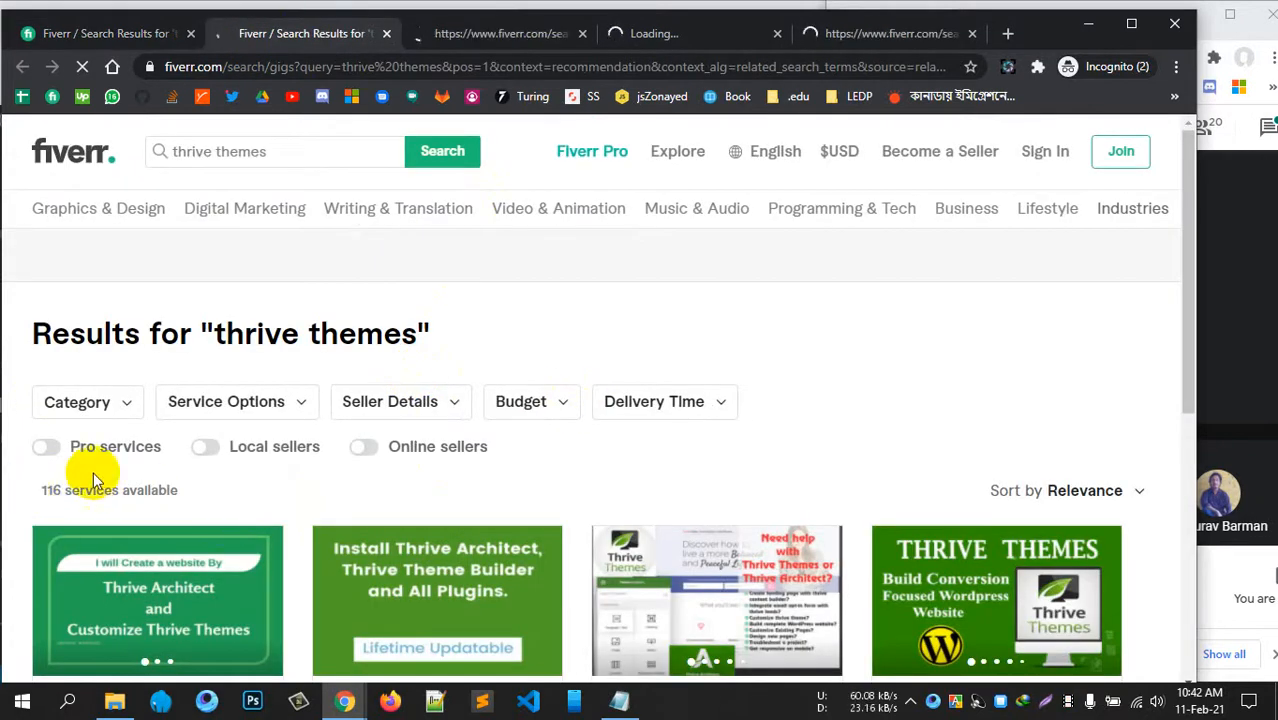
pyautogui.scroll(-3, 463, 379)
pyautogui.moveTo(137, 513); pyautogui.dragTo(190, 531)
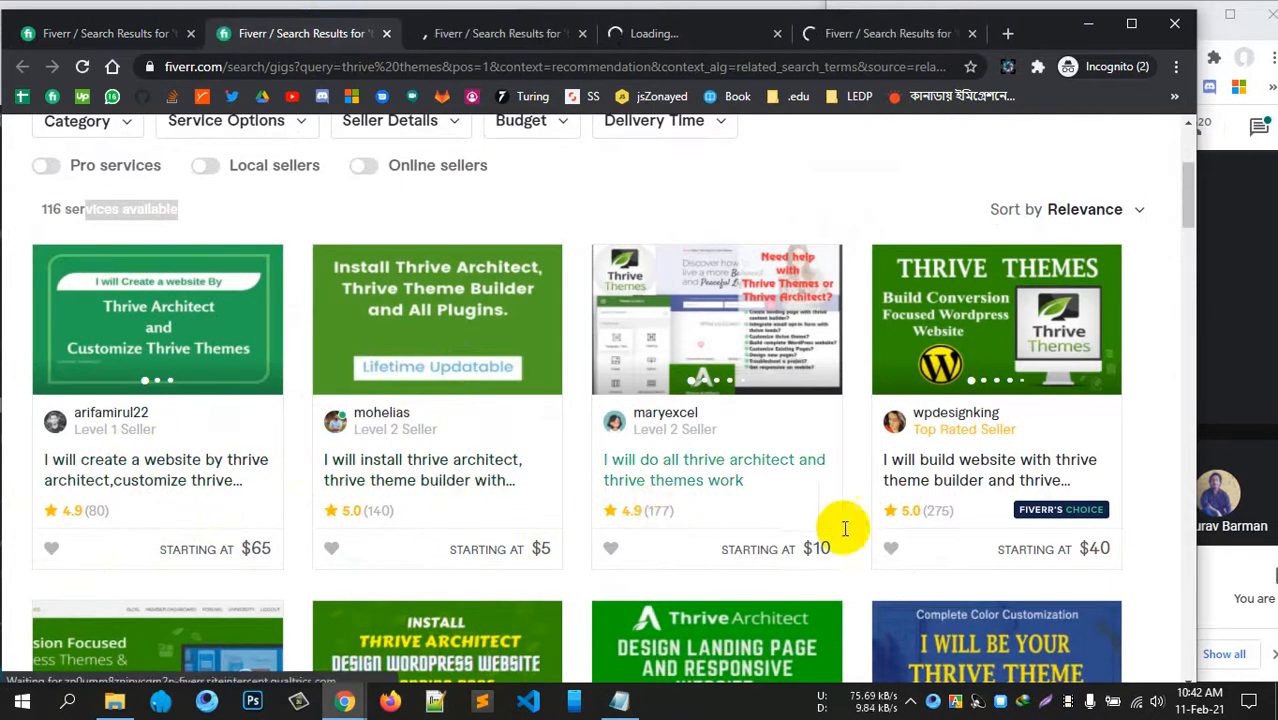
pyautogui.scroll(-4, 864, 528)
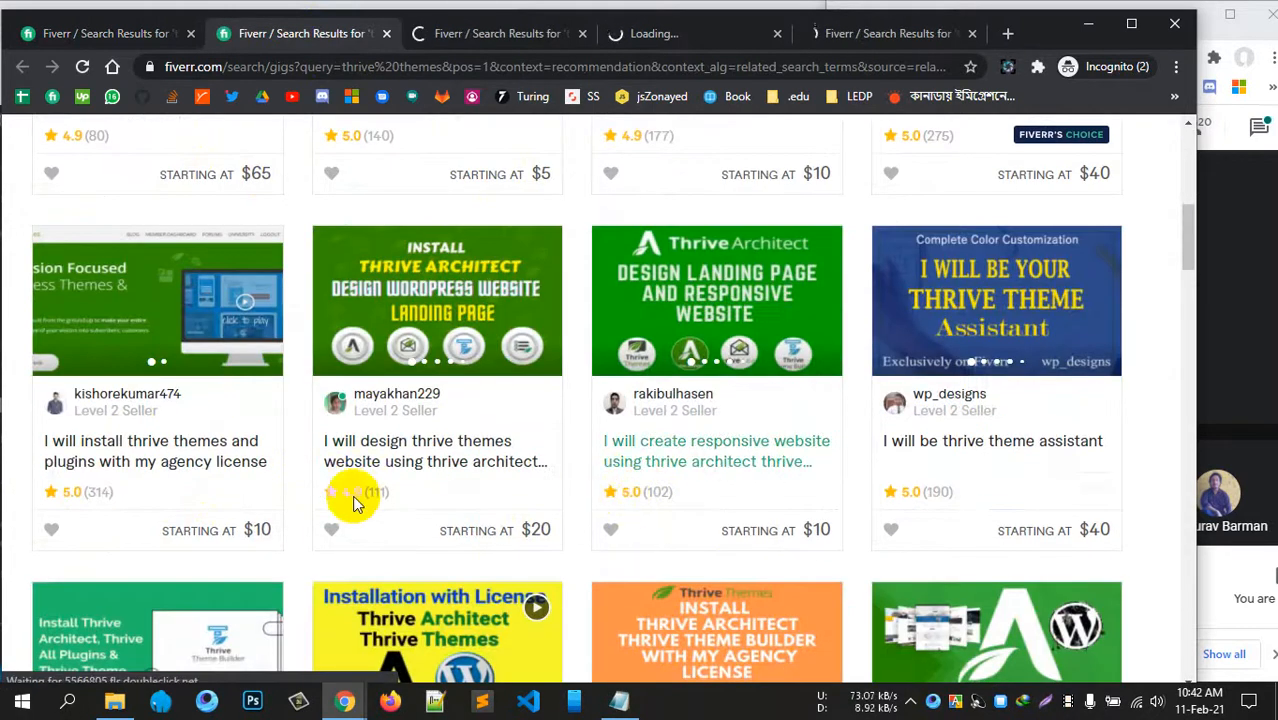
pyautogui.scroll(-2, 676, 571)
pyautogui.scroll(5, 362, 285)
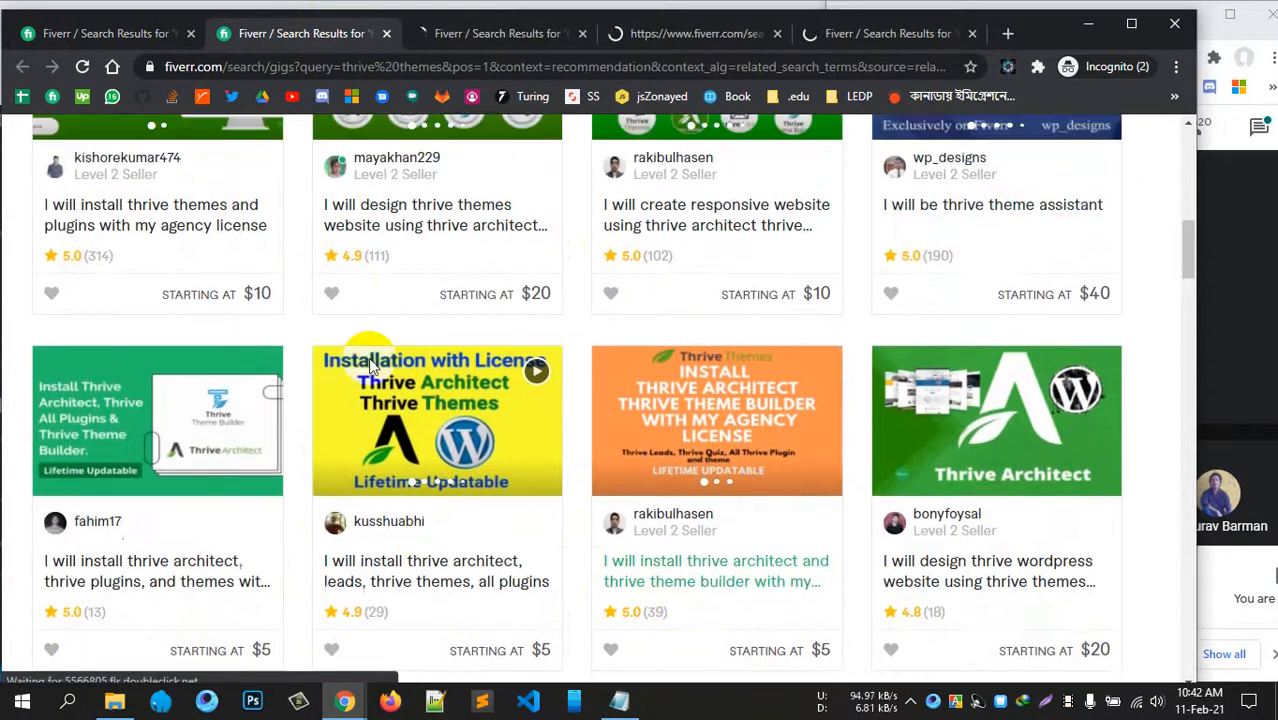
# - Review the "thrive global" results, checking the number of services, seller ratings and starting prices
pyautogui.click(515, 37)
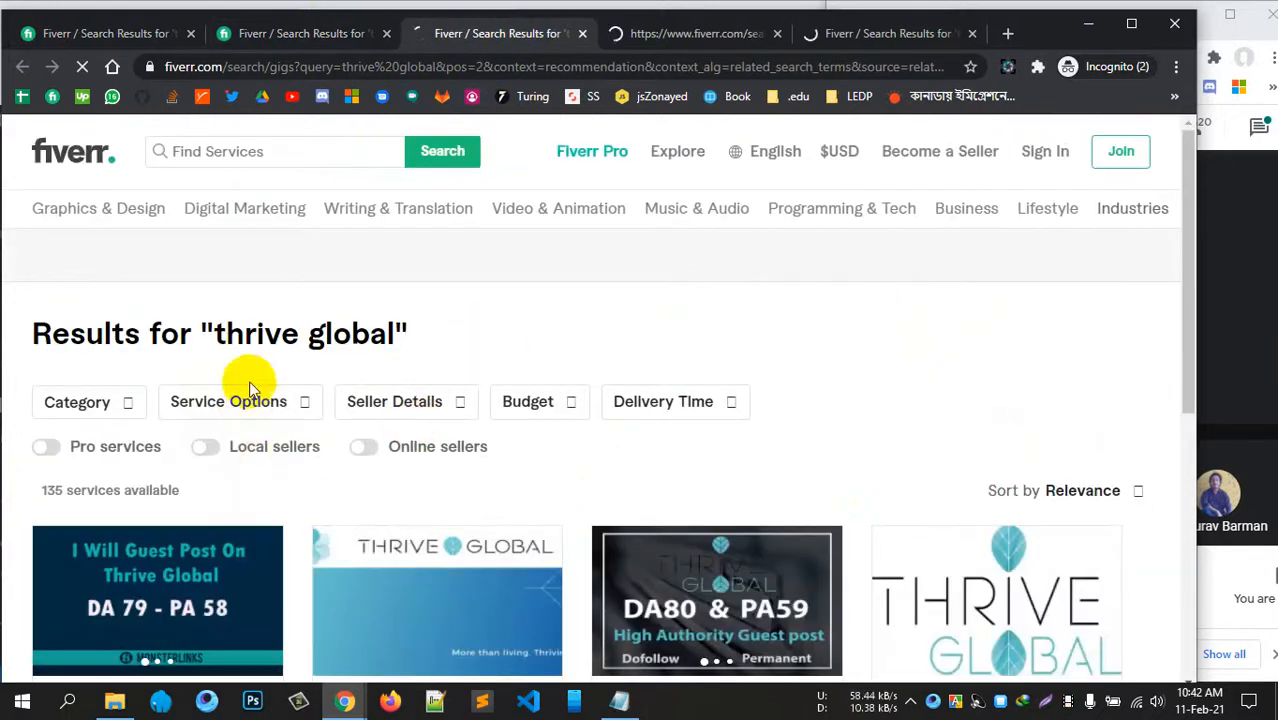
pyautogui.scroll(-3, 200, 300)
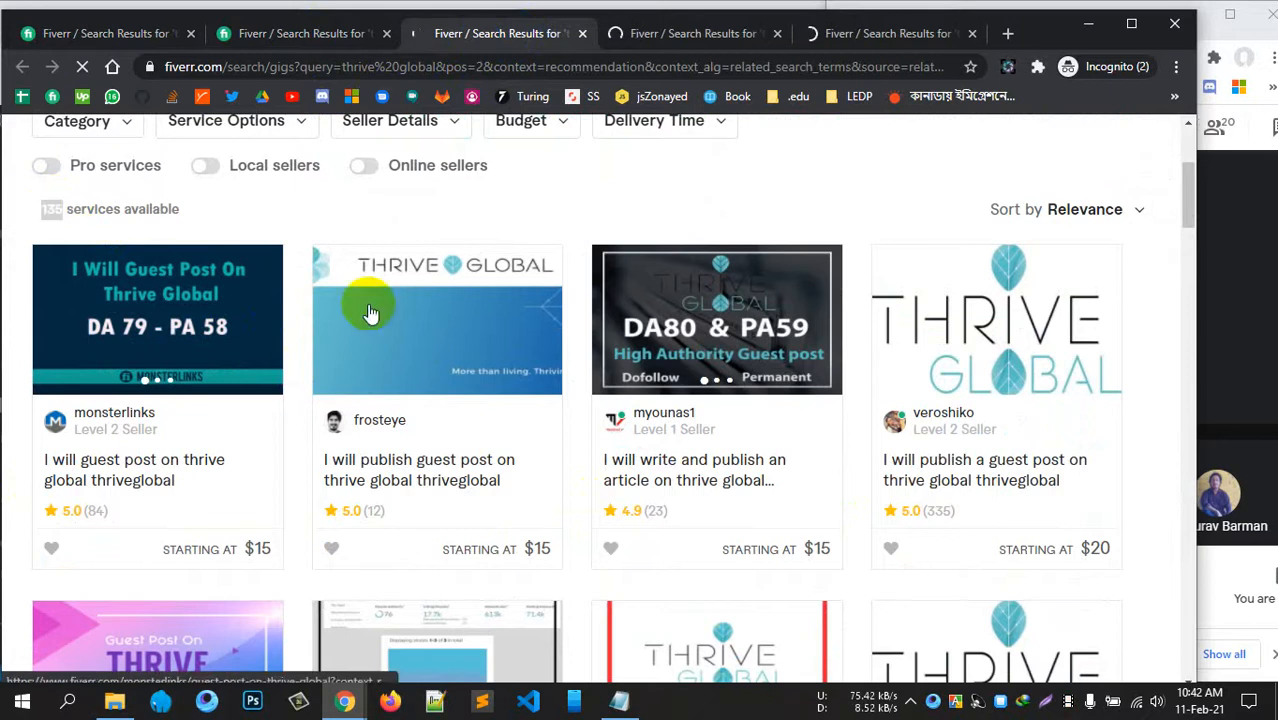
pyautogui.scroll(-5, 476, 320)
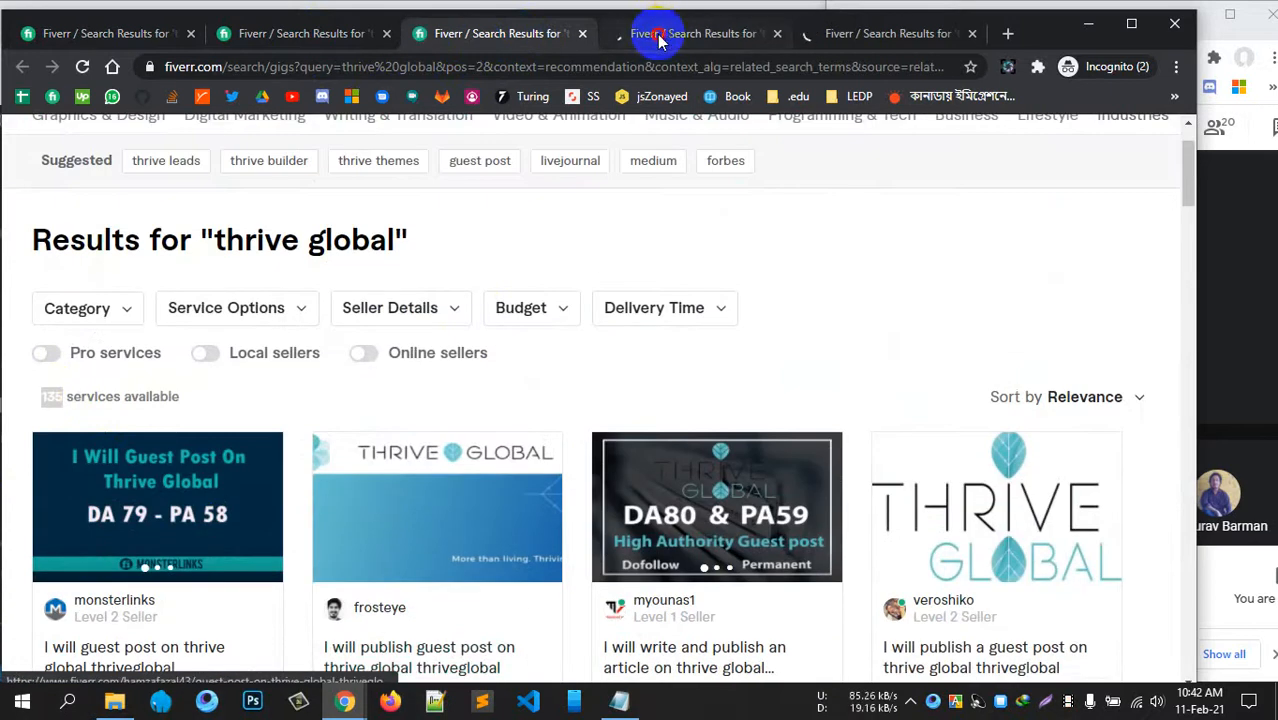
# - Examine the "thrive leads" results, including the number of services, seller levels, ratings and starting prices
pyautogui.click(658, 38)
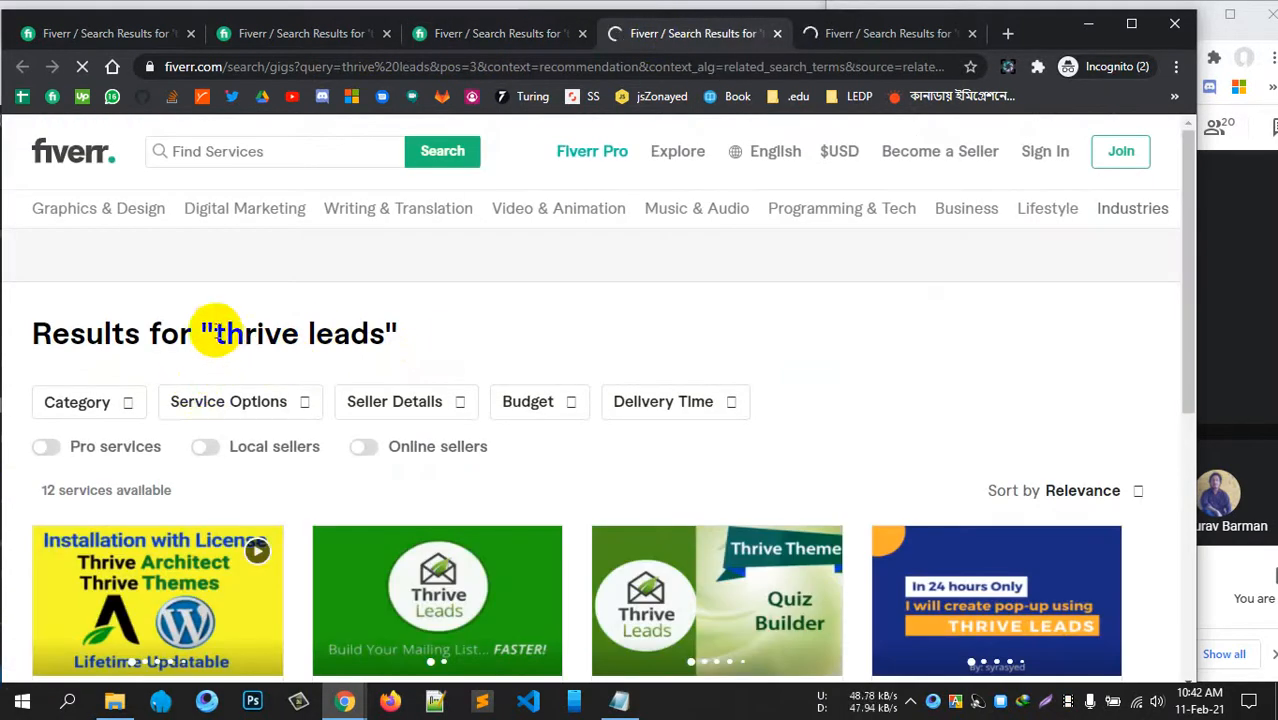
pyautogui.moveTo(215, 333); pyautogui.dragTo(465, 354)
pyautogui.scroll(-3, 573, 380)
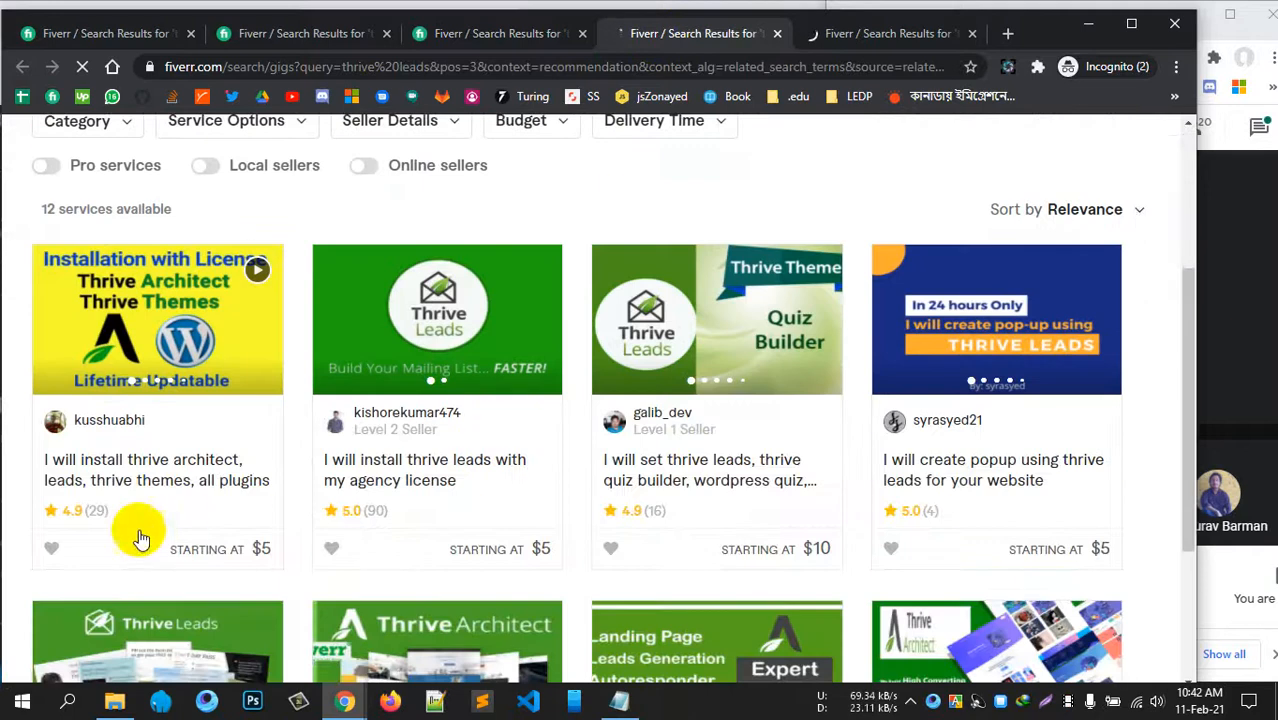
pyautogui.scroll(2, 100, 420)
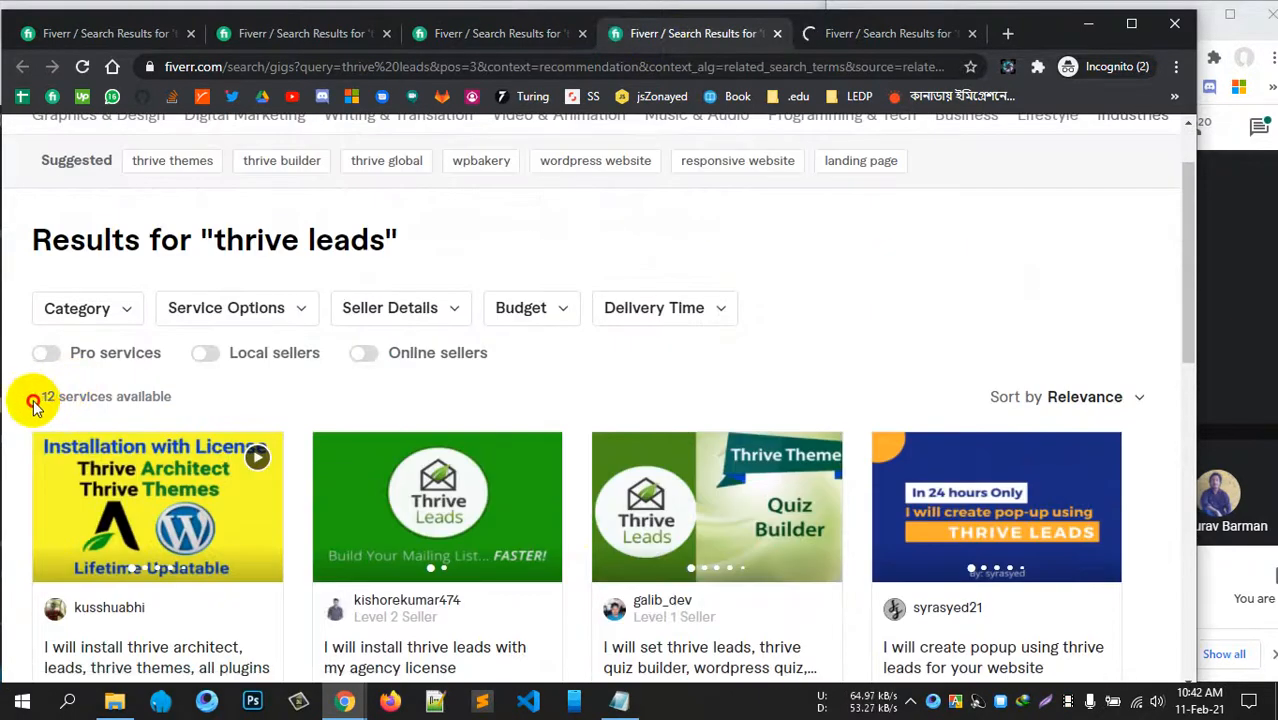
pyautogui.scroll(-5, 491, 322)
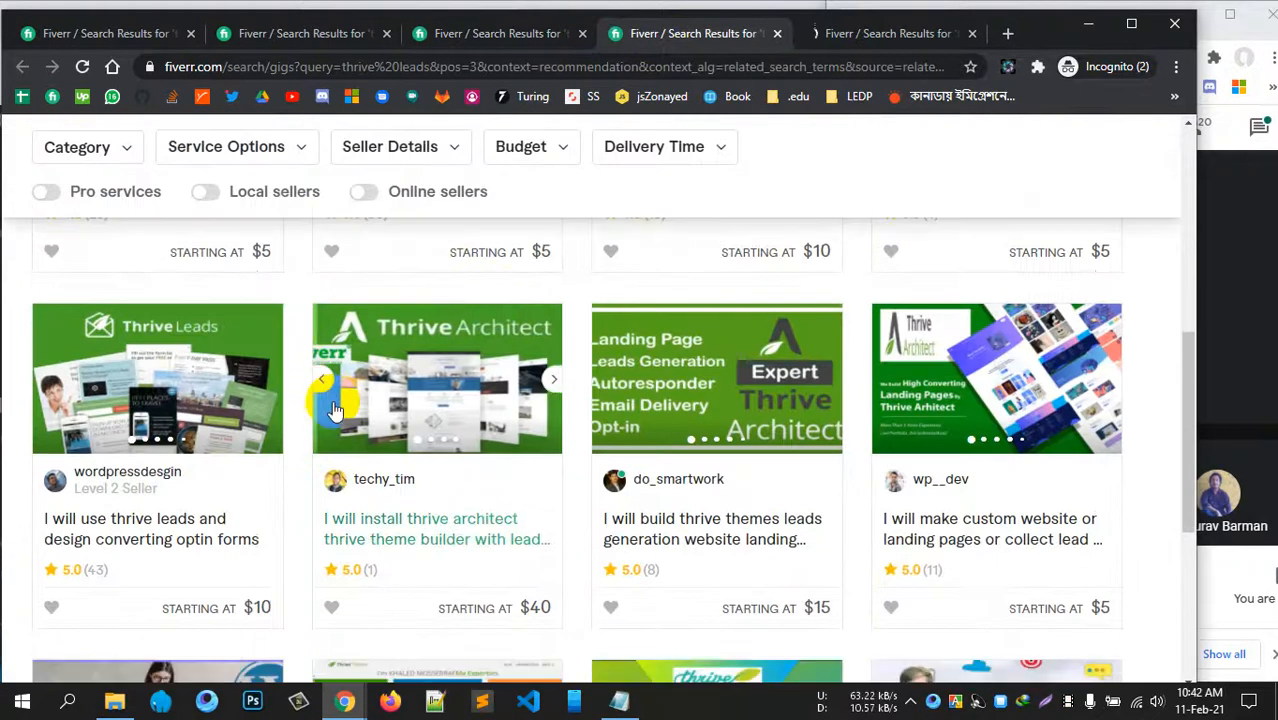
pyautogui.scroll(-1, 330, 395)
# - Look through the "thrive builder" results, comparing the number of services, gig types, seller ratings and starting prices
pyautogui.click(840, 35)
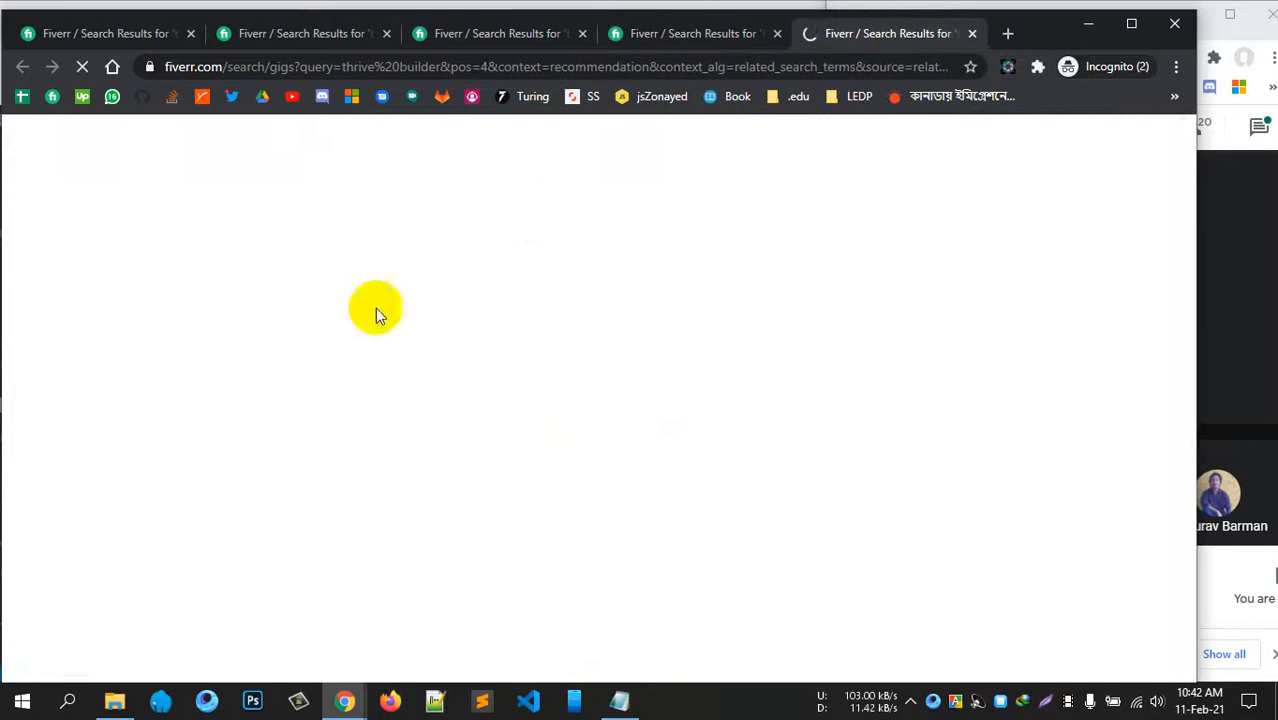
pyautogui.scroll(-2, 80, 468)
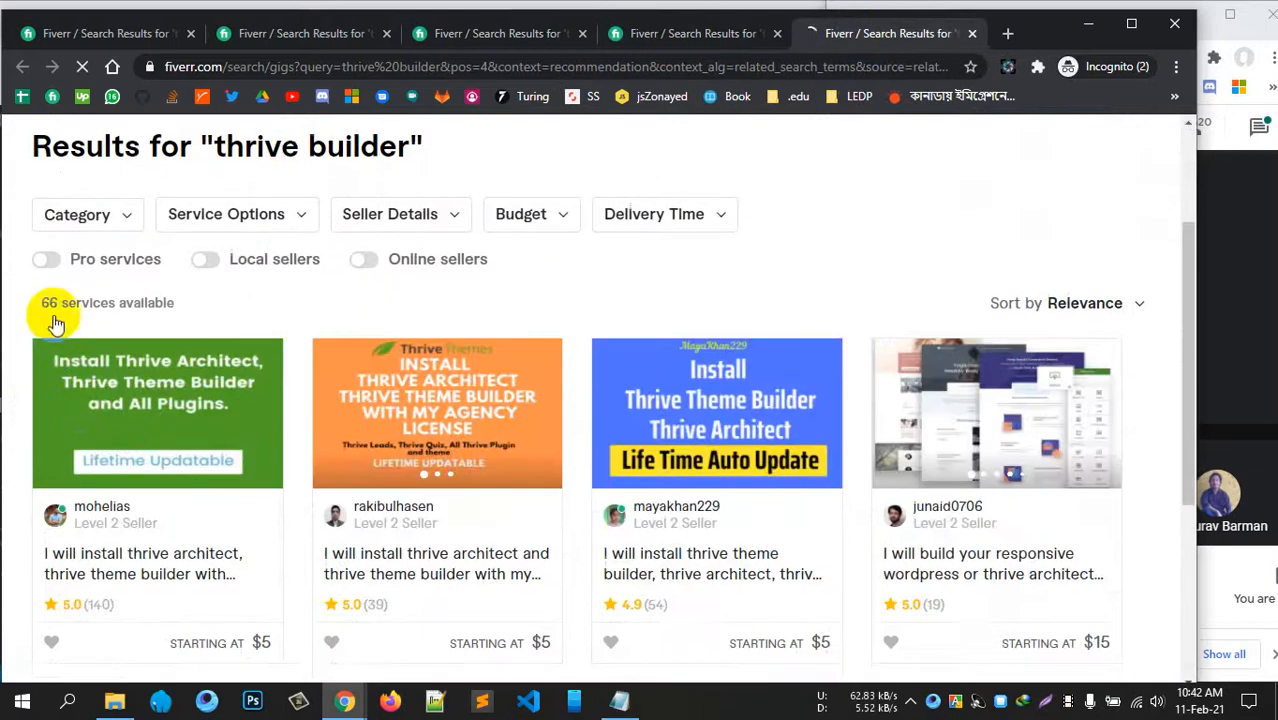
pyautogui.scroll(2, 489, 341)
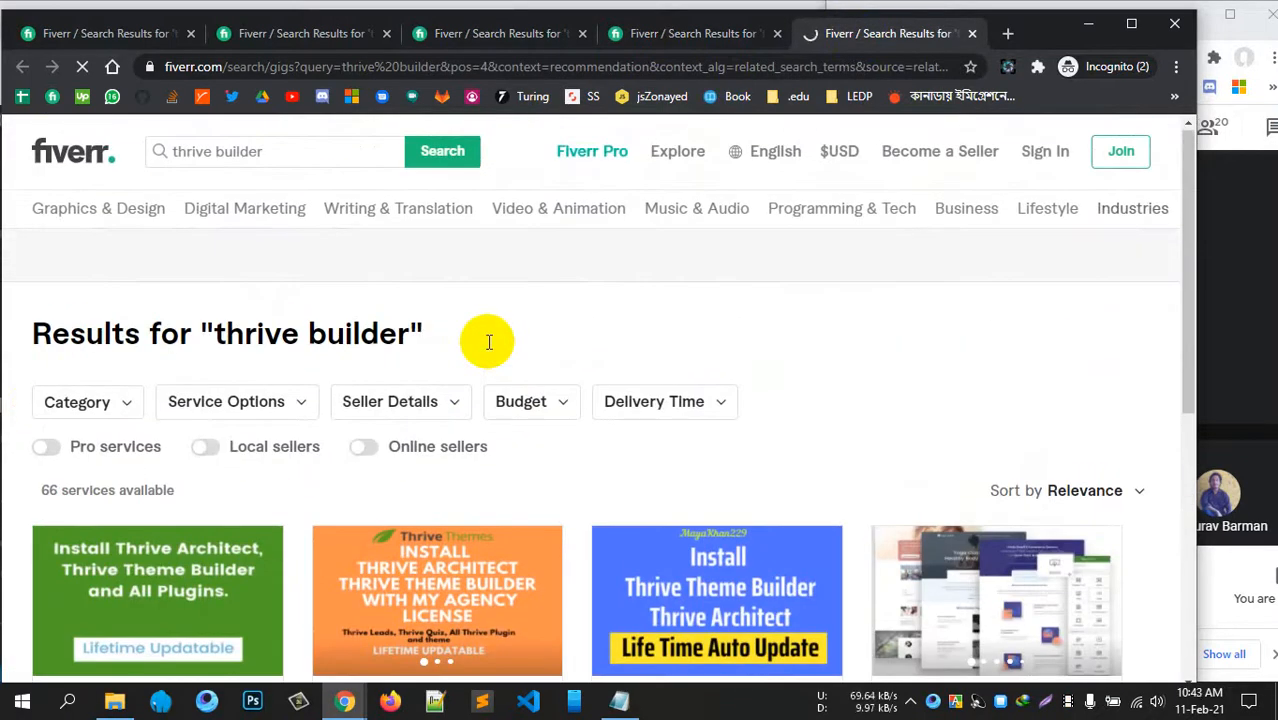
pyautogui.scroll(-6, 489, 342)
pyautogui.scroll(-3, 533, 280)
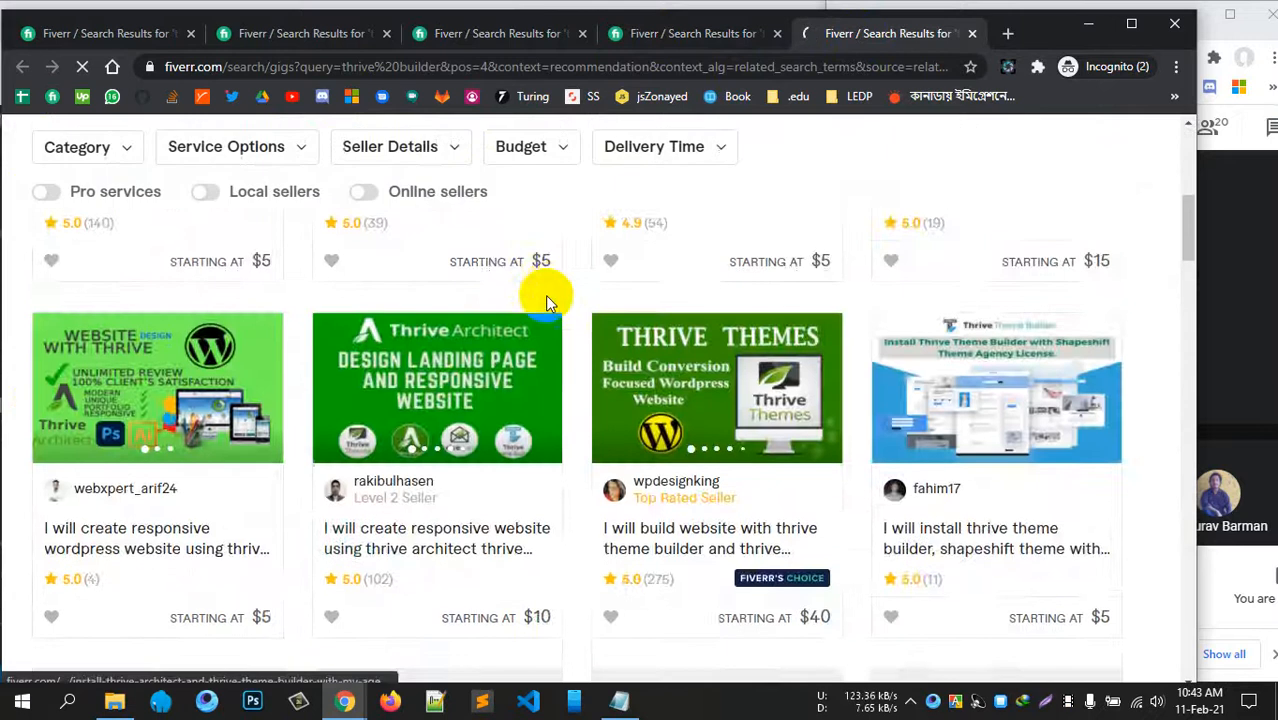
pyautogui.scroll(-5, 545, 302)
pyautogui.scroll(-4, 500, 297)
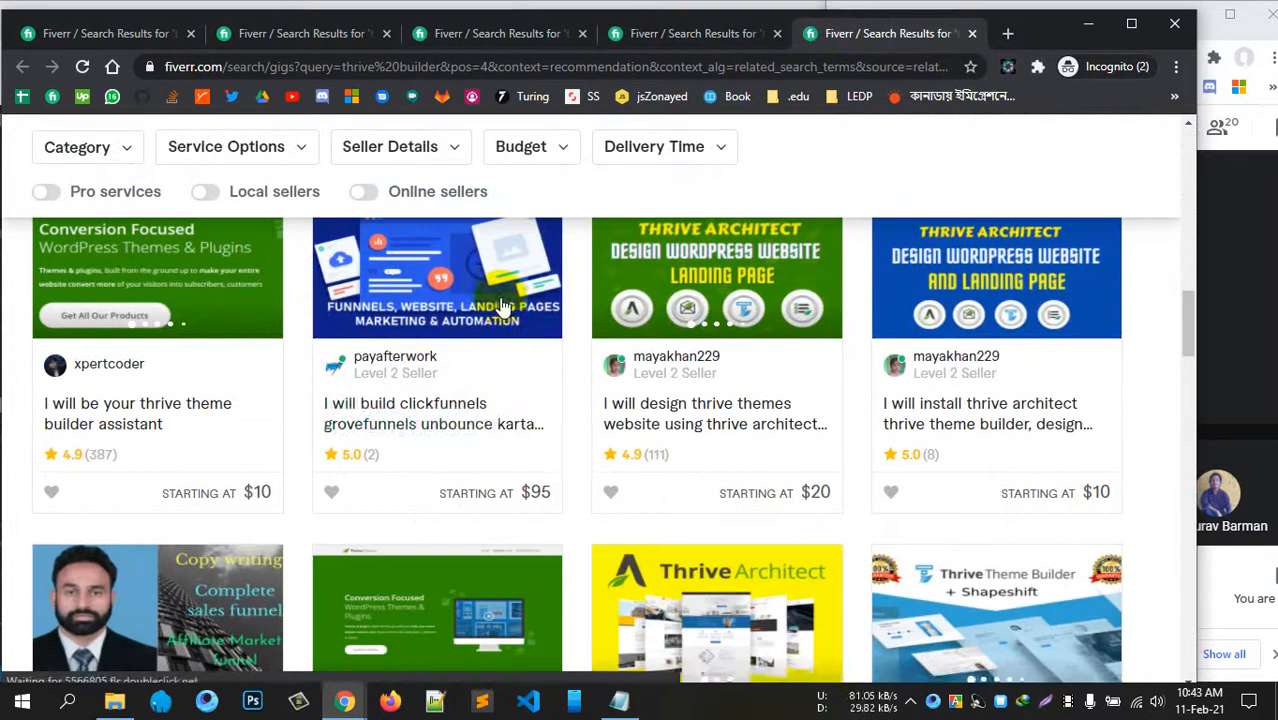
pyautogui.scroll(-4, 505, 313)
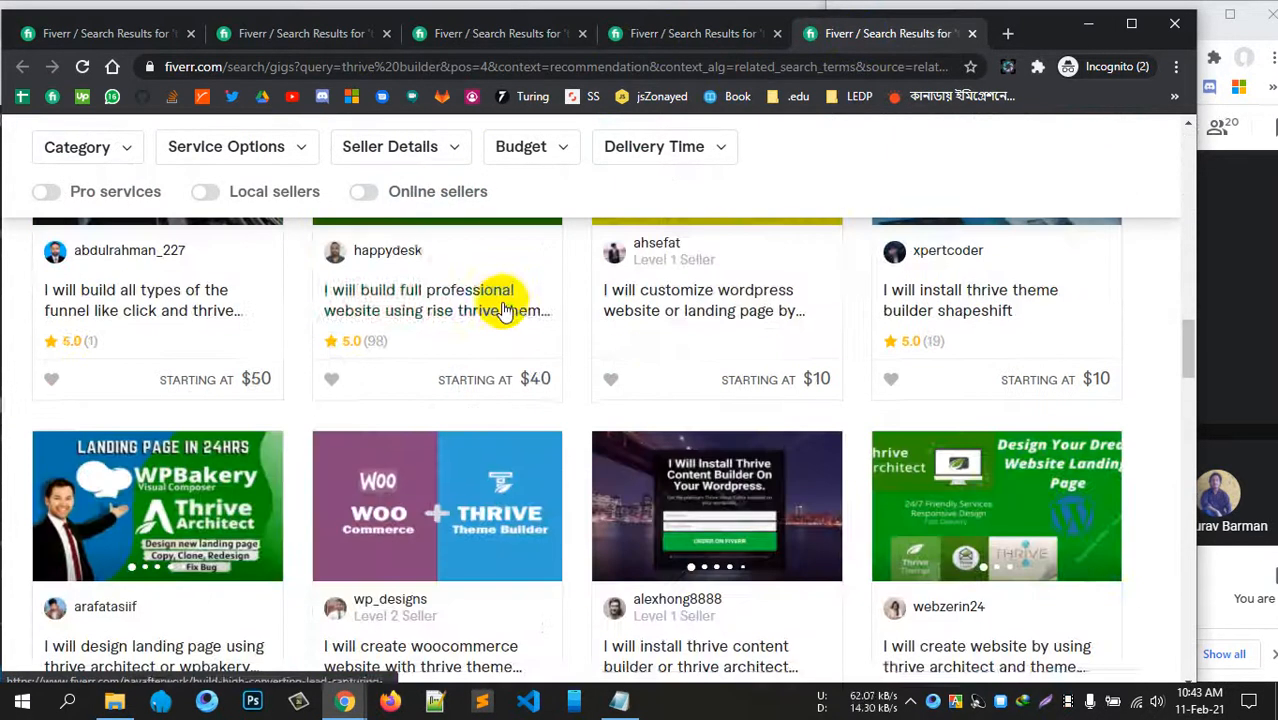
pyautogui.scroll(-2, 505, 311)
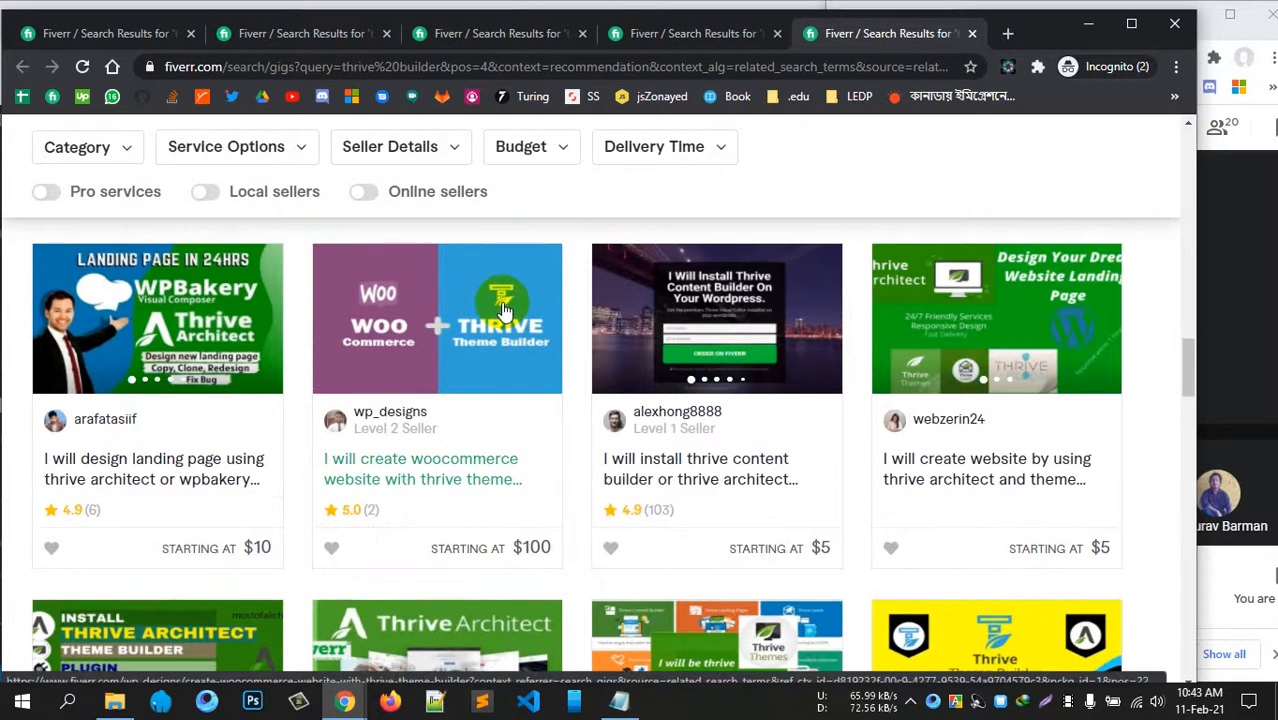
pyautogui.scroll(-4, 505, 313)
pyautogui.scroll(4, 505, 313)
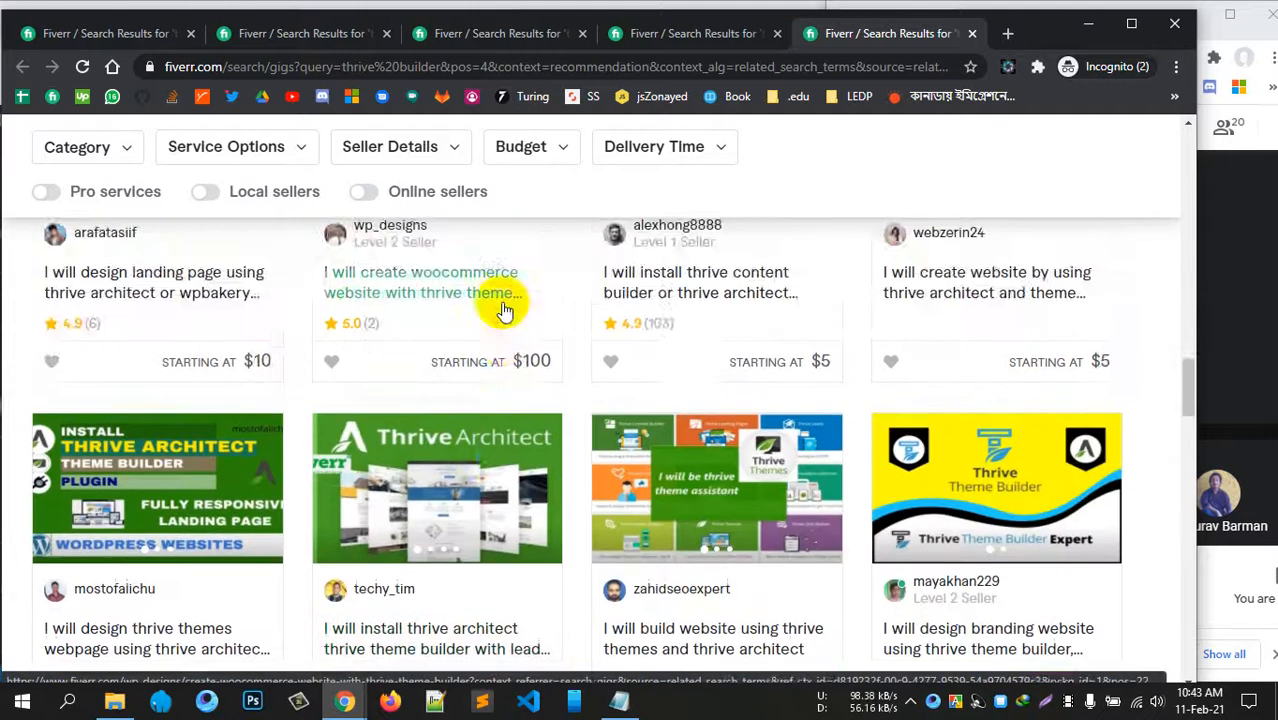
pyautogui.scroll(-5, 503, 308)
pyautogui.scroll(1, 501, 302)
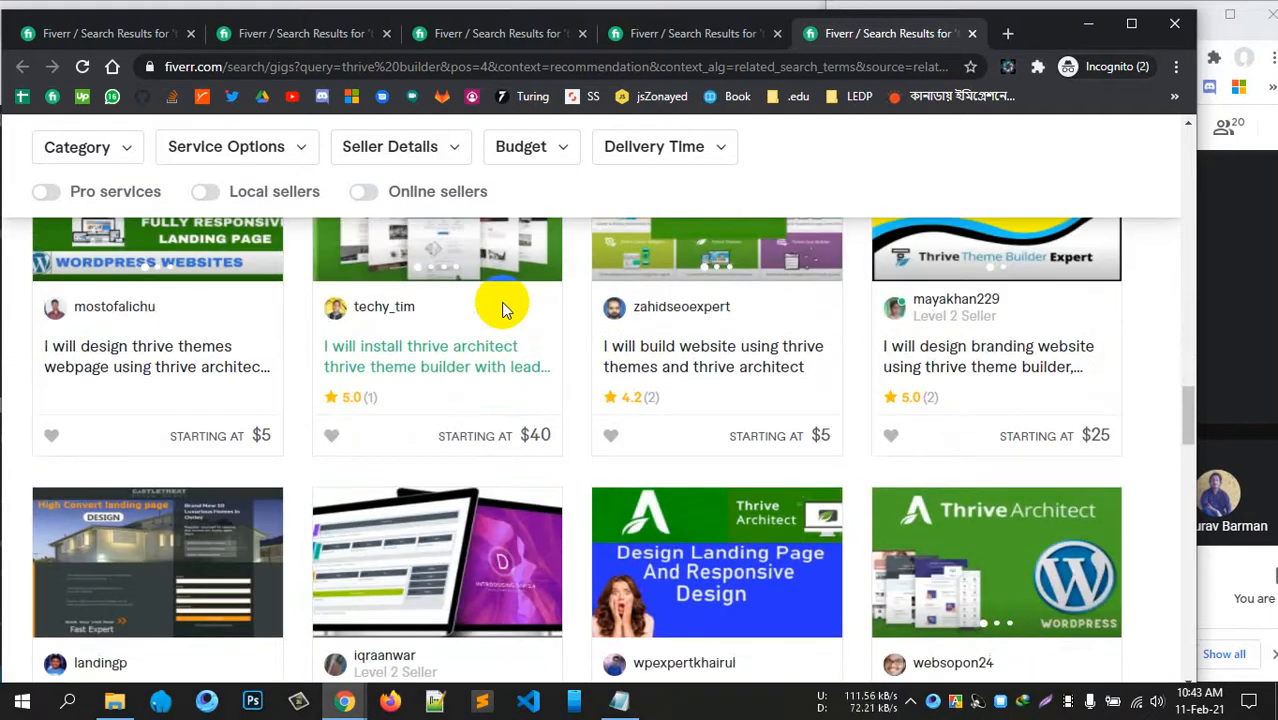
pyautogui.scroll(-1, 501, 302)
pyautogui.scroll(1, 501, 302)
pyautogui.scroll(-5, 501, 302)
pyautogui.scroll(15, 501, 302)
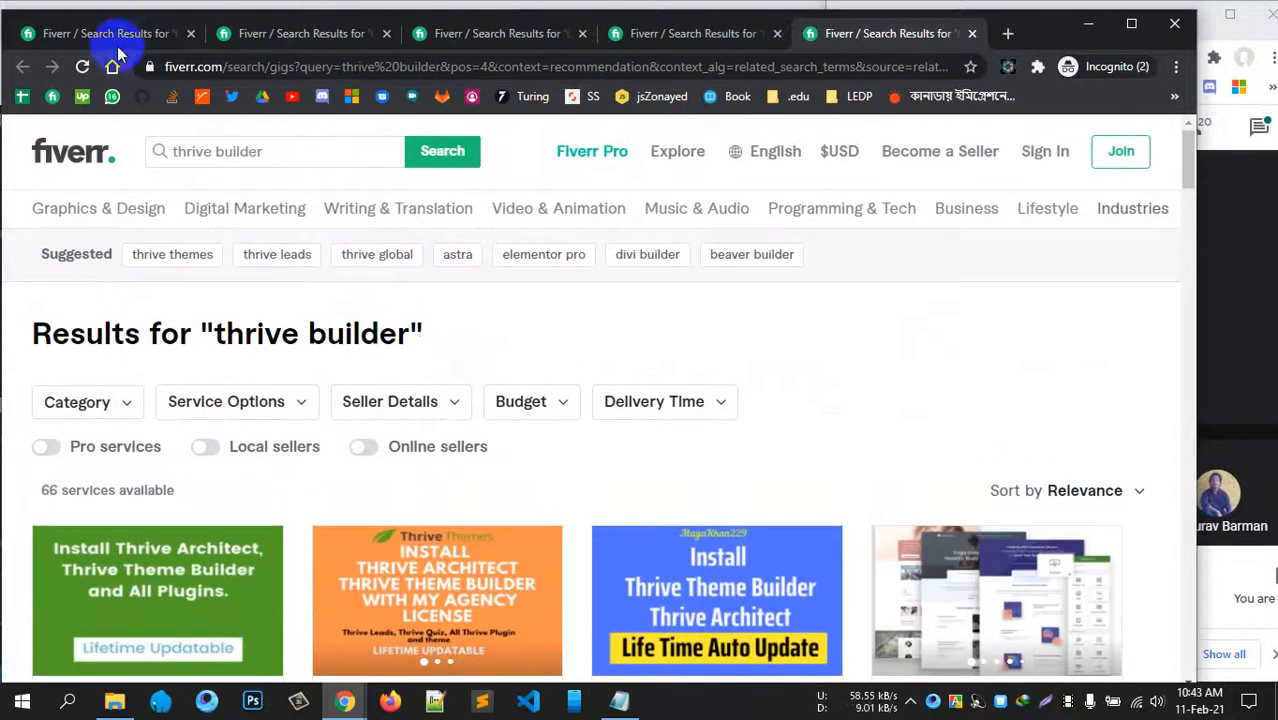
# - Return to the "thrive" results, close the Fiverr browser window and switch to the WordPress Plugins page
pyautogui.click(122, 36)
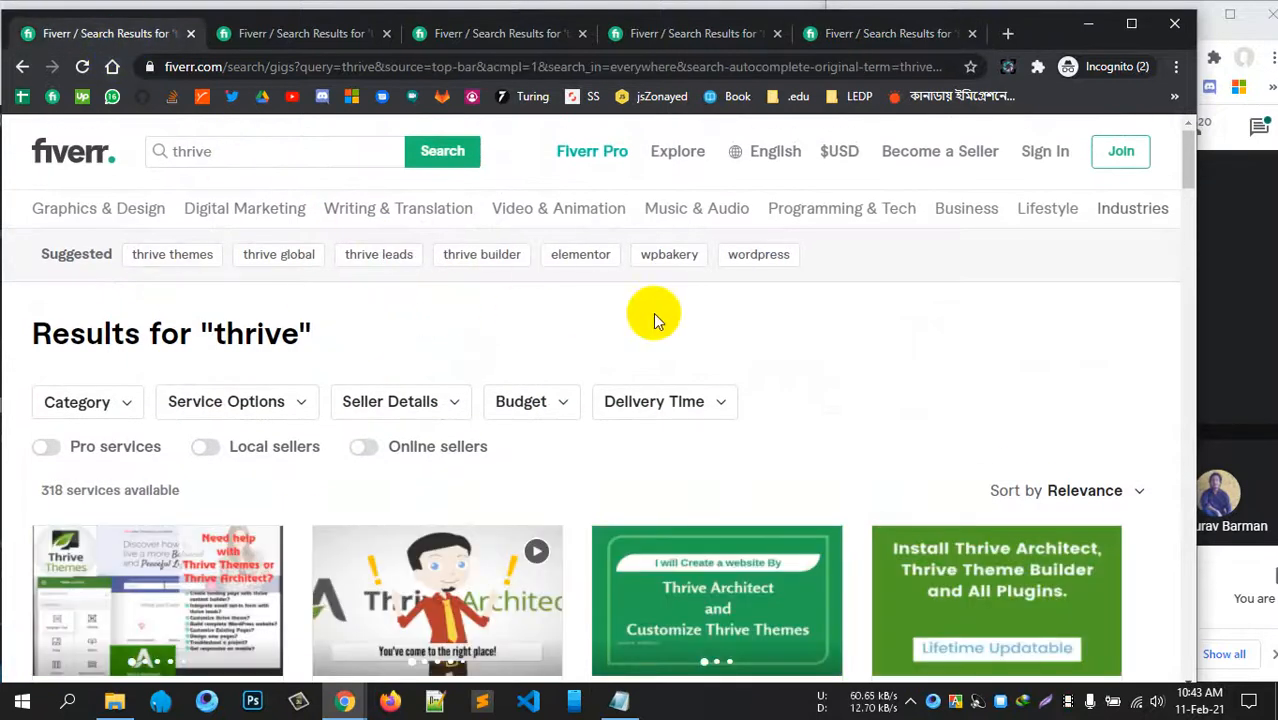
pyautogui.click(1174, 23)
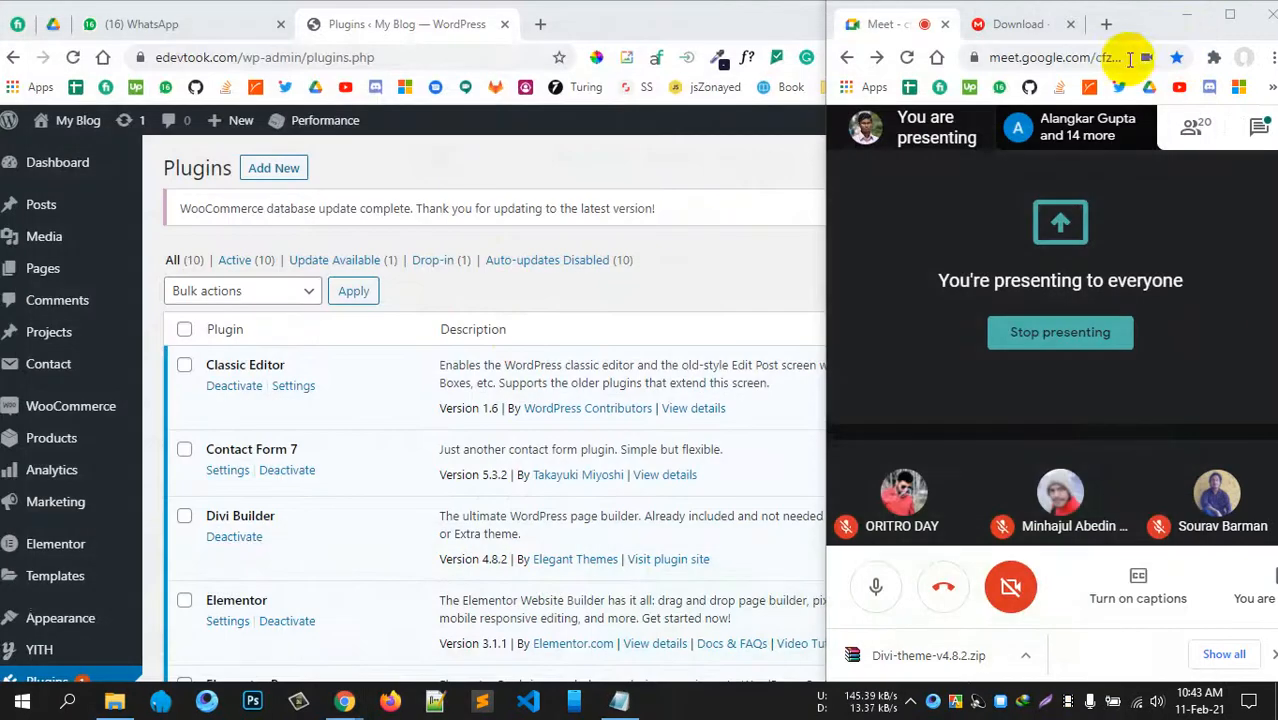
pyautogui.click(703, 306)
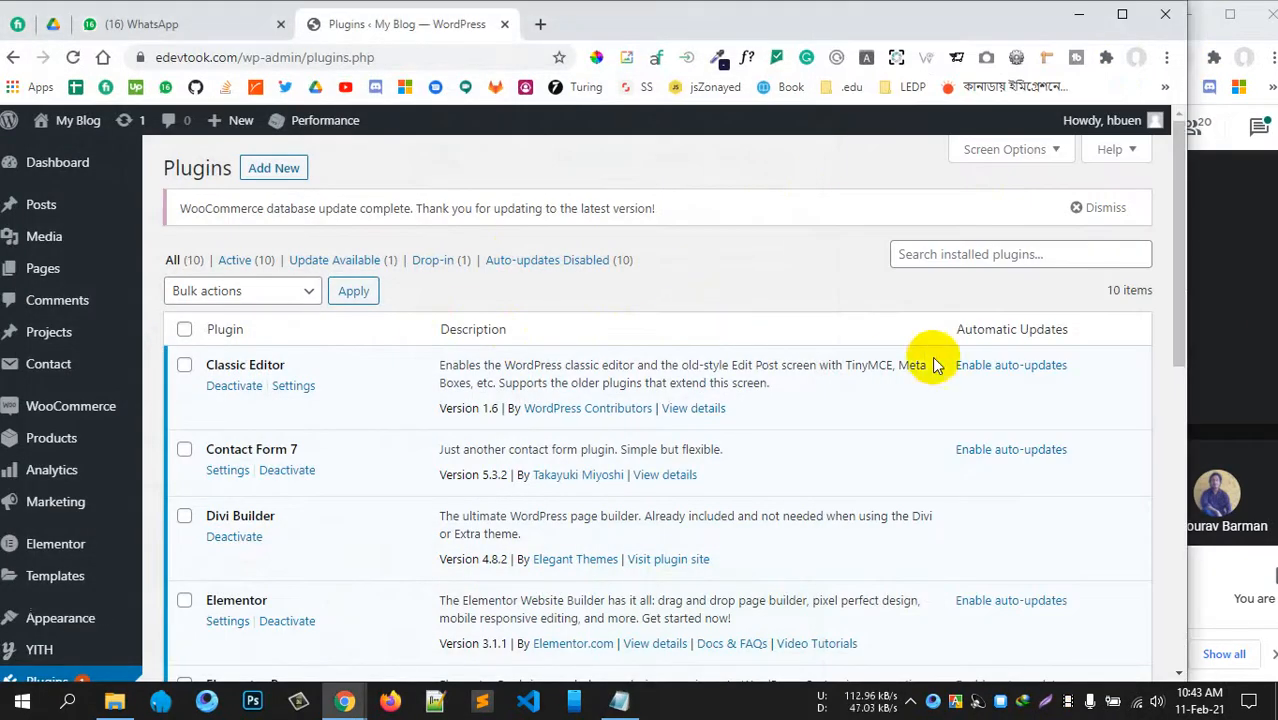
# - Look through the installed WordPress plugins, including the Divi Builder, Elementor and Elementor Pro page builders
pyautogui.scroll(-3, 712, 296)
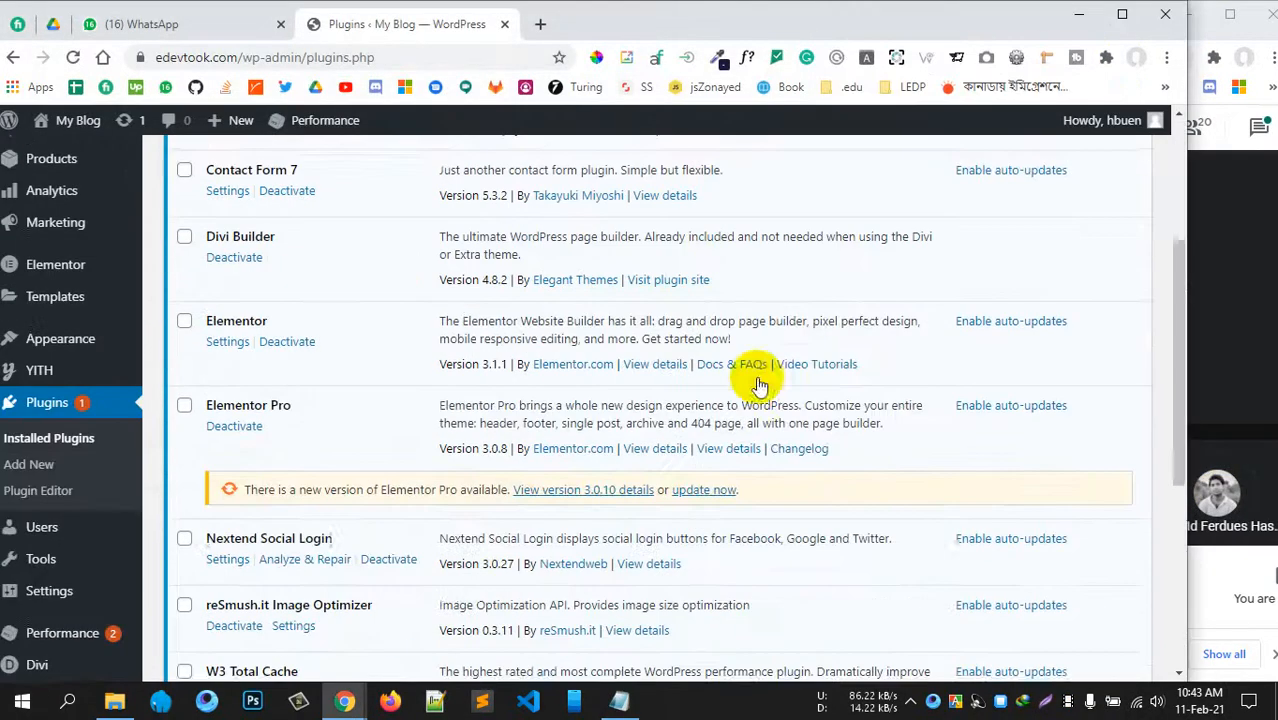
pyautogui.click(1267, 445)
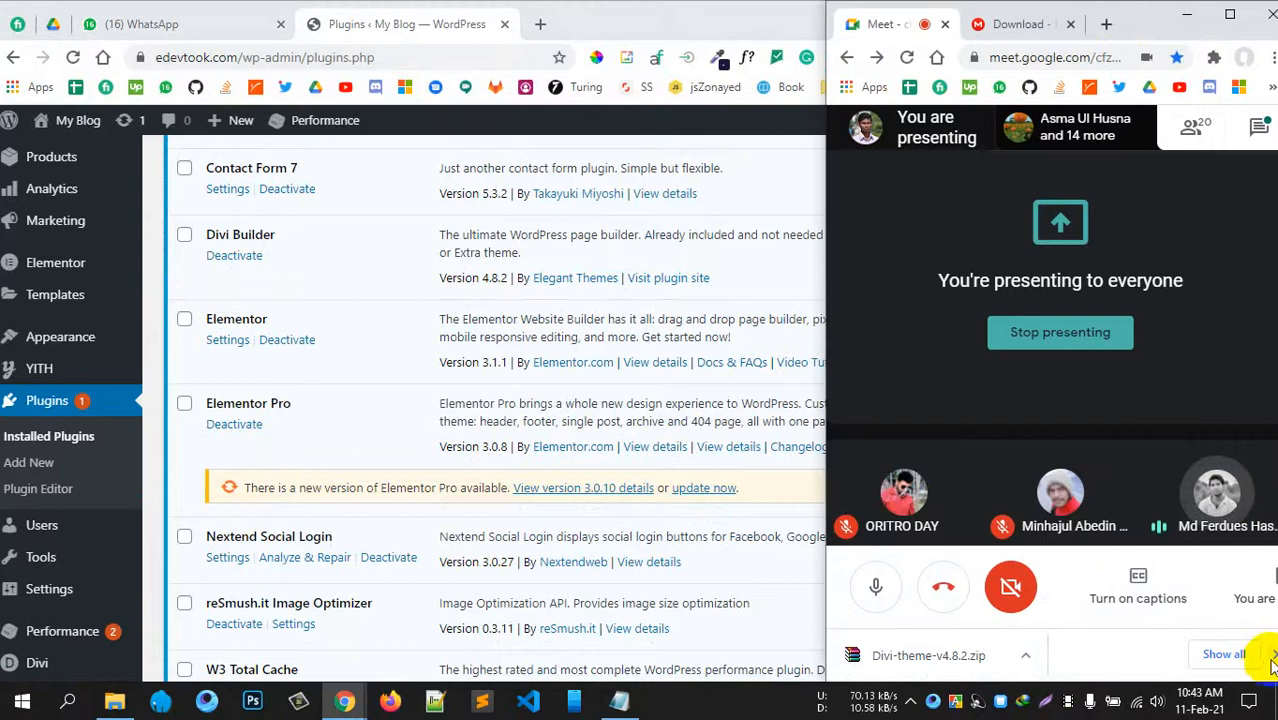
pyautogui.click(745, 305)
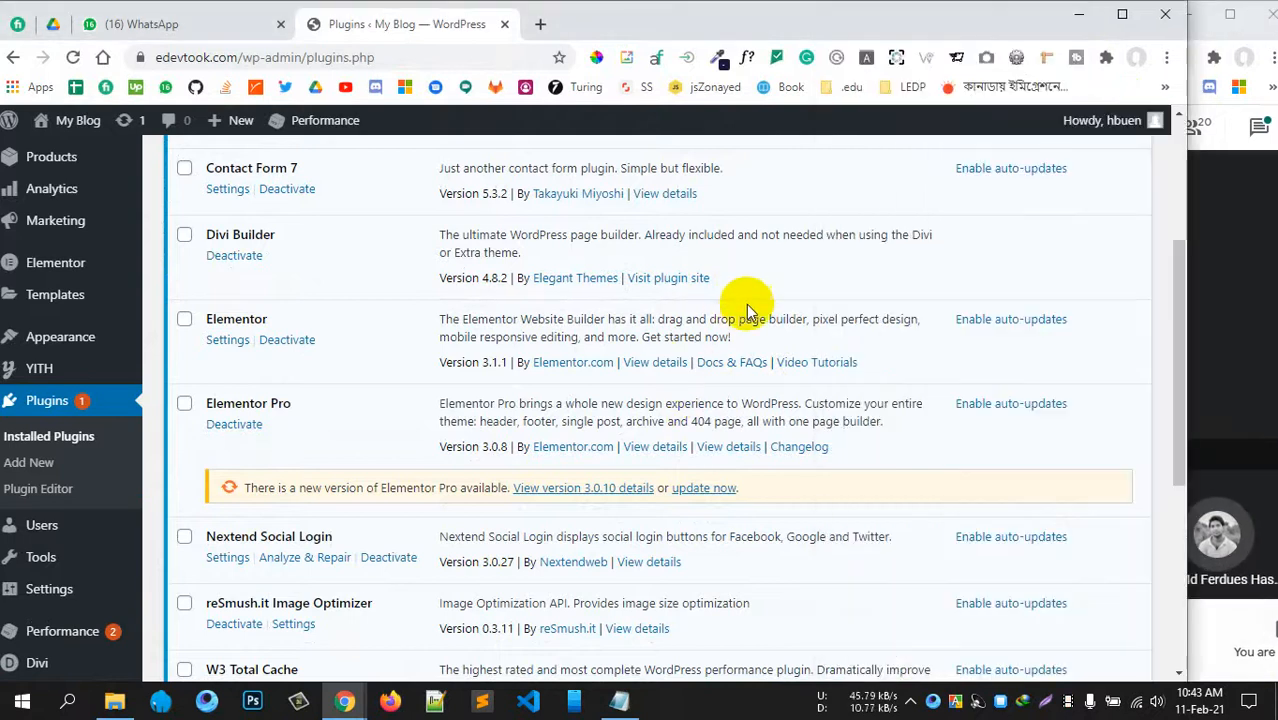
pyautogui.scroll(3, 736, 372)
pyautogui.scroll(-3, 533, 383)
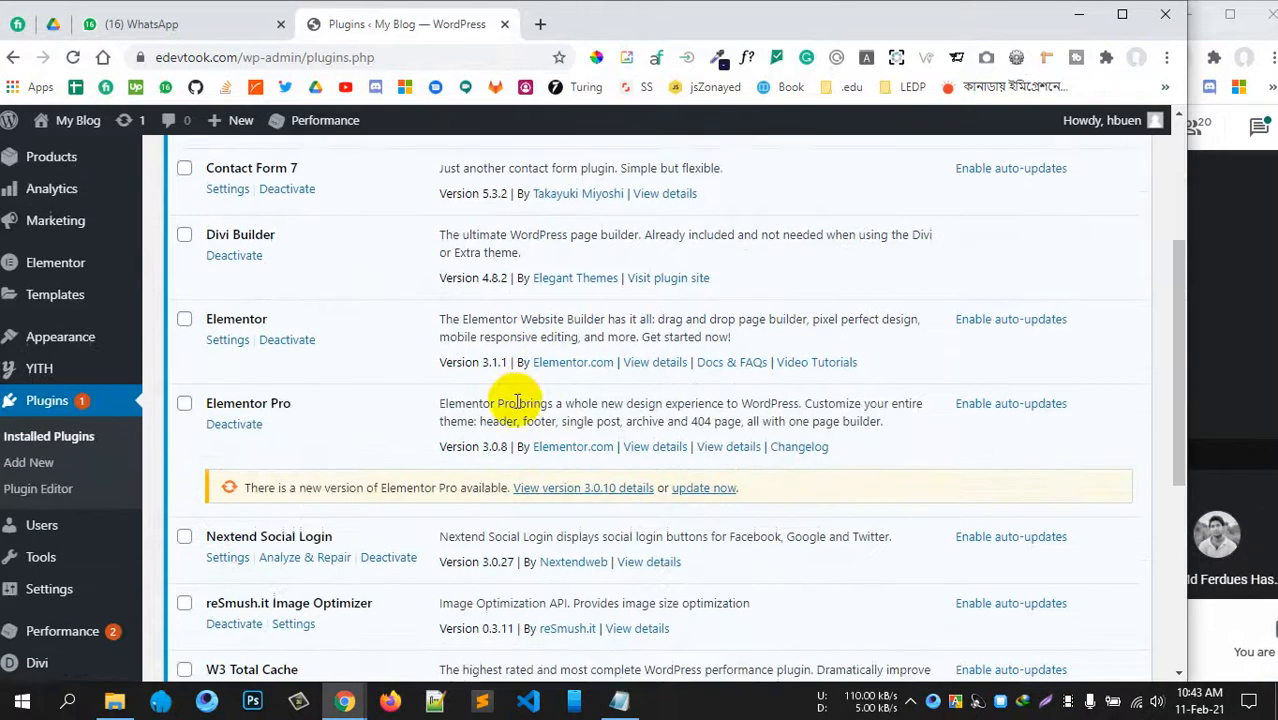
pyautogui.scroll(-4, 518, 400)
pyautogui.scroll(2, 255, 435)
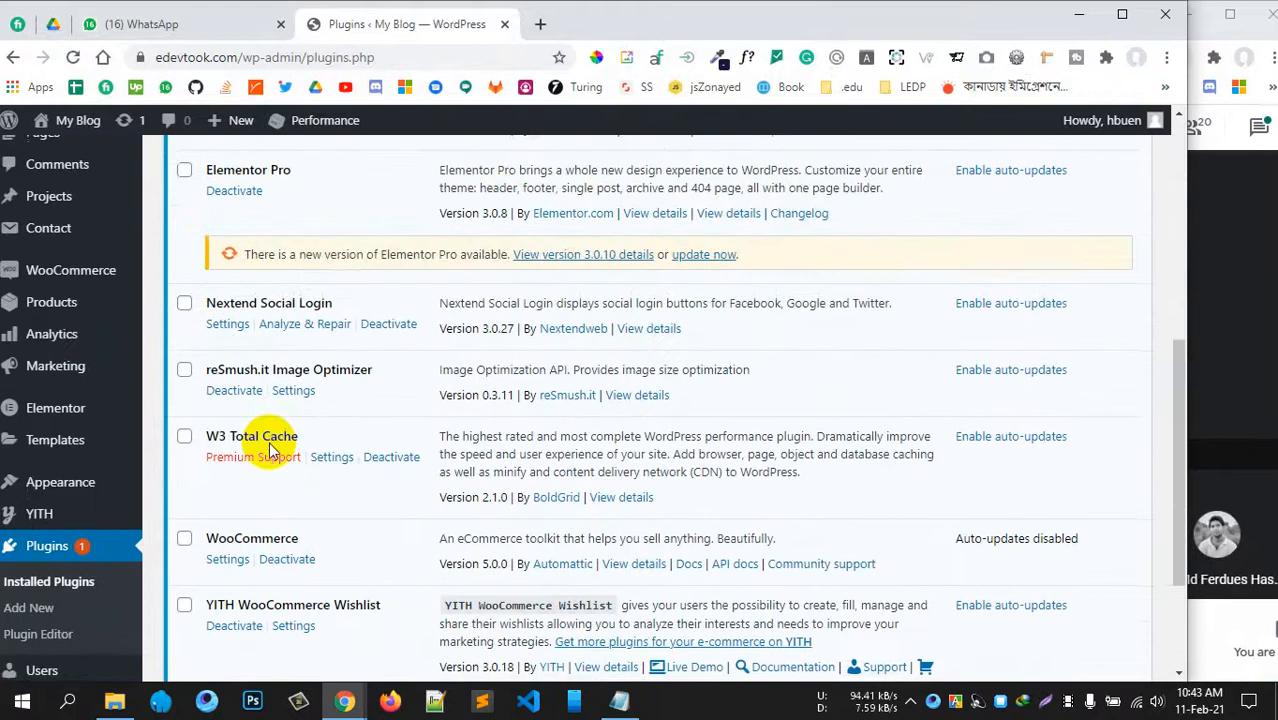
pyautogui.scroll(3, 262, 452)
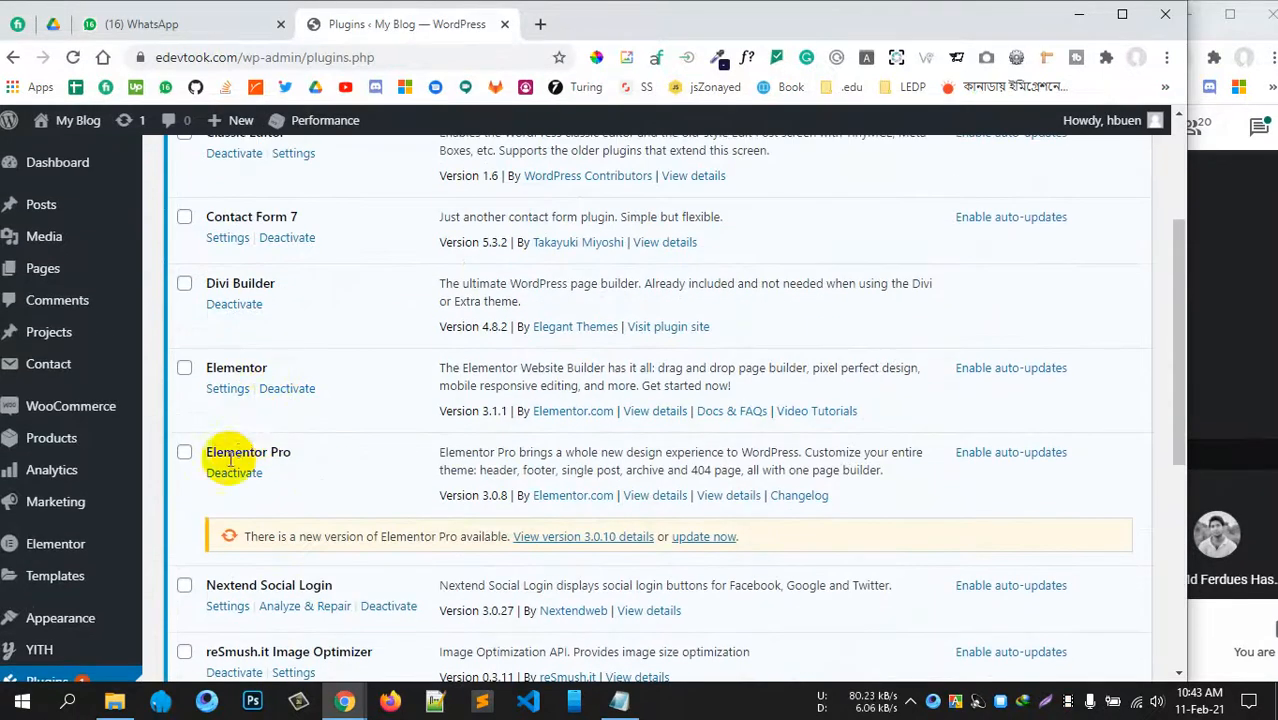
pyautogui.scroll(3, 216, 385)
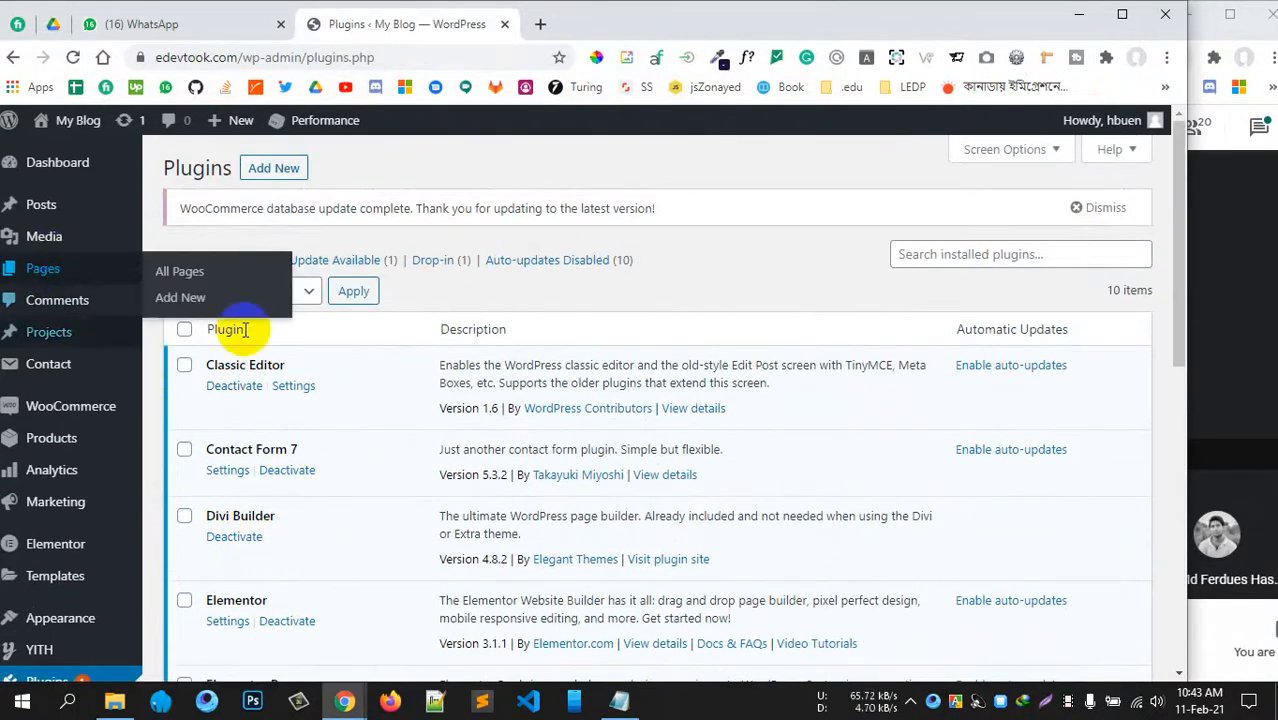
# - Show all WordPress pages and open the Home page for editing in a new tab
pyautogui.click(54, 279)
pyautogui.click(172, 276)
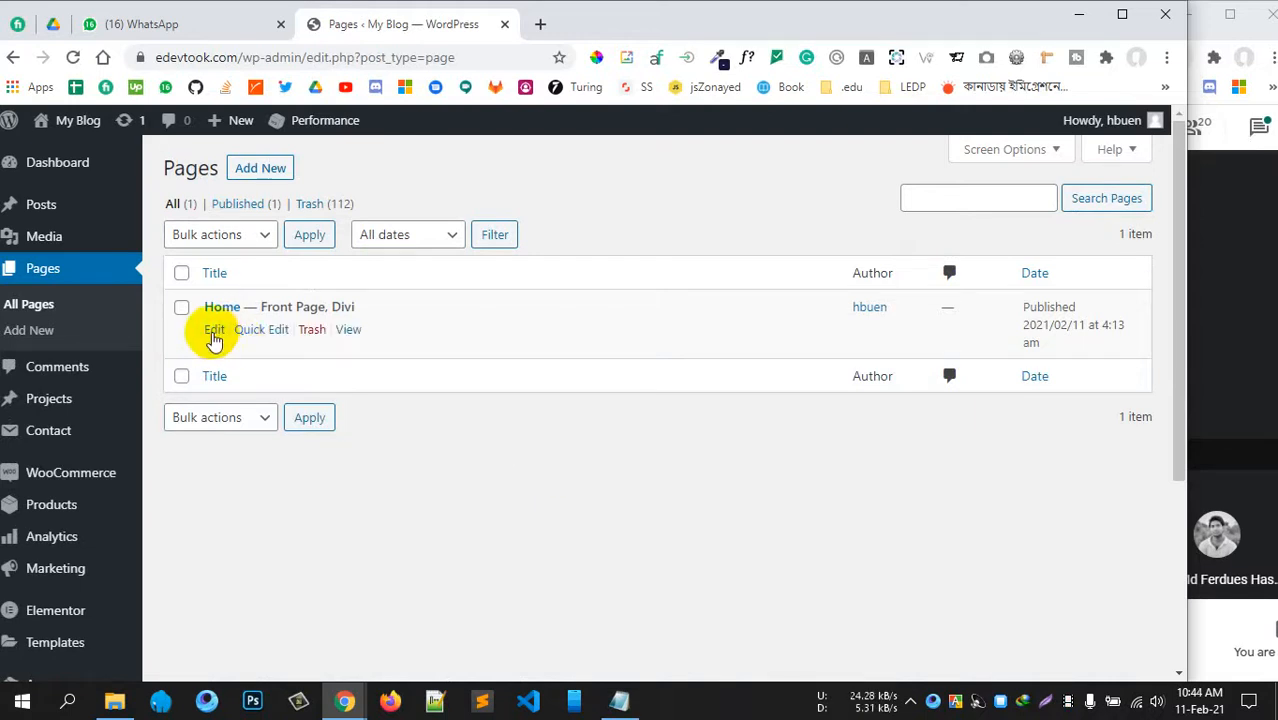
pyautogui.middleClick(214, 333)
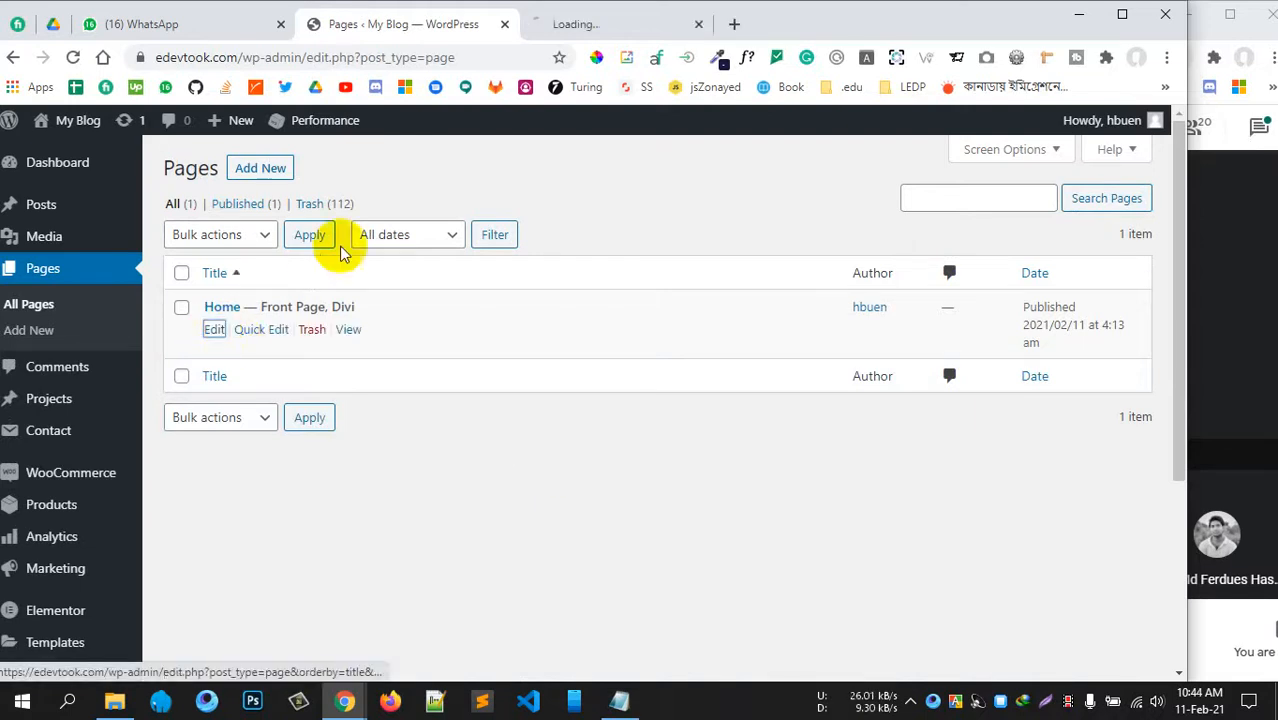
pyautogui.click(608, 24)
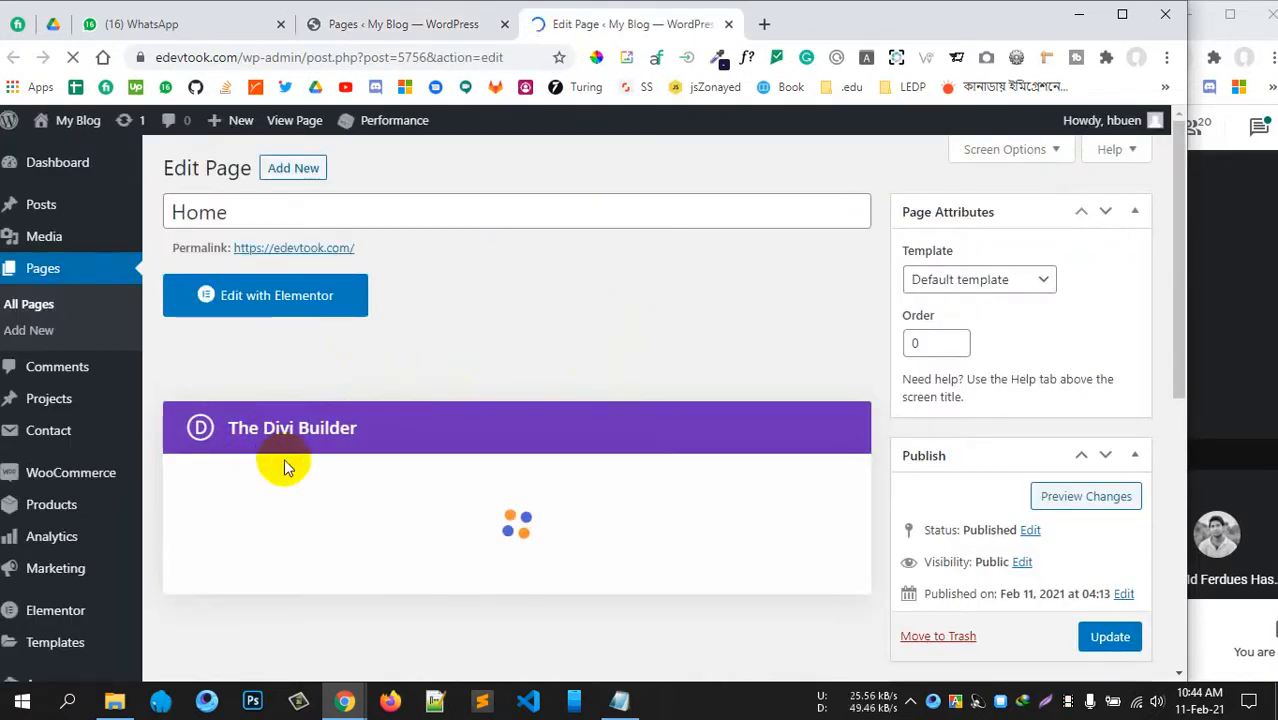
pyautogui.scroll(-2, 640, 395)
pyautogui.scroll(2, 494, 366)
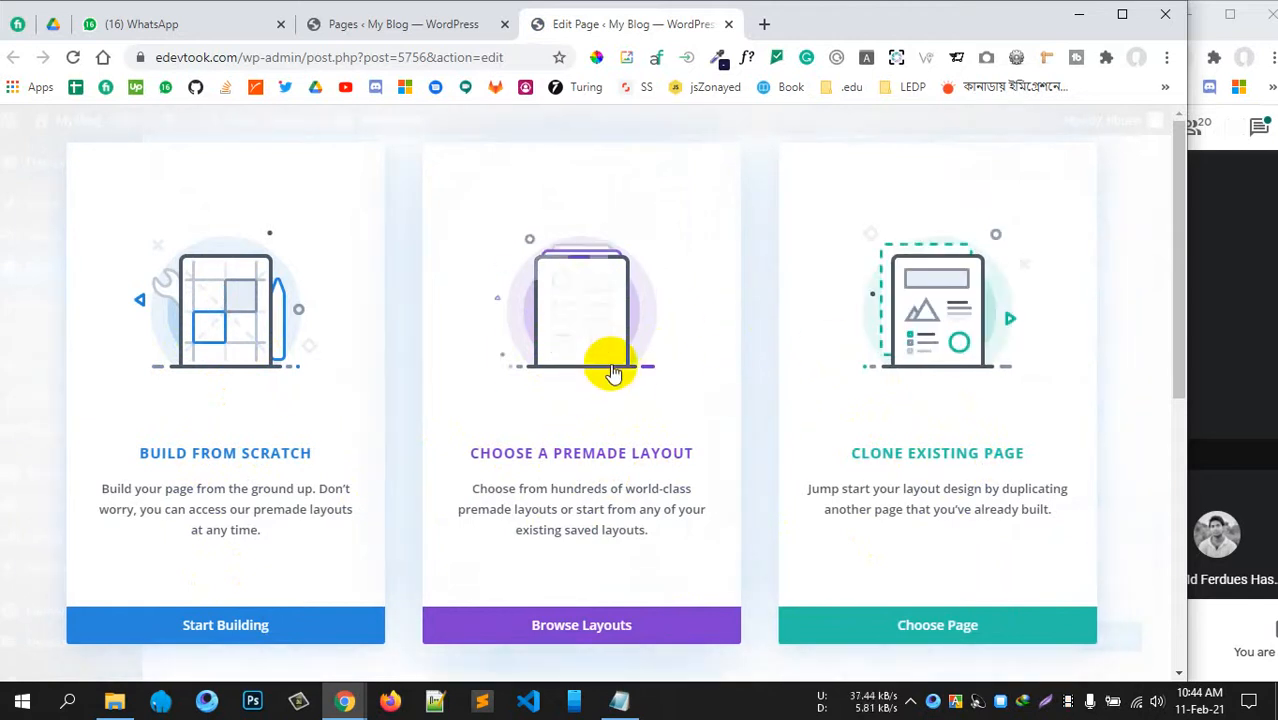
# - Browse Divi's premade layout packs for the Home page, looking at the range of business types covered, and close the layout library
pyautogui.click(577, 397)
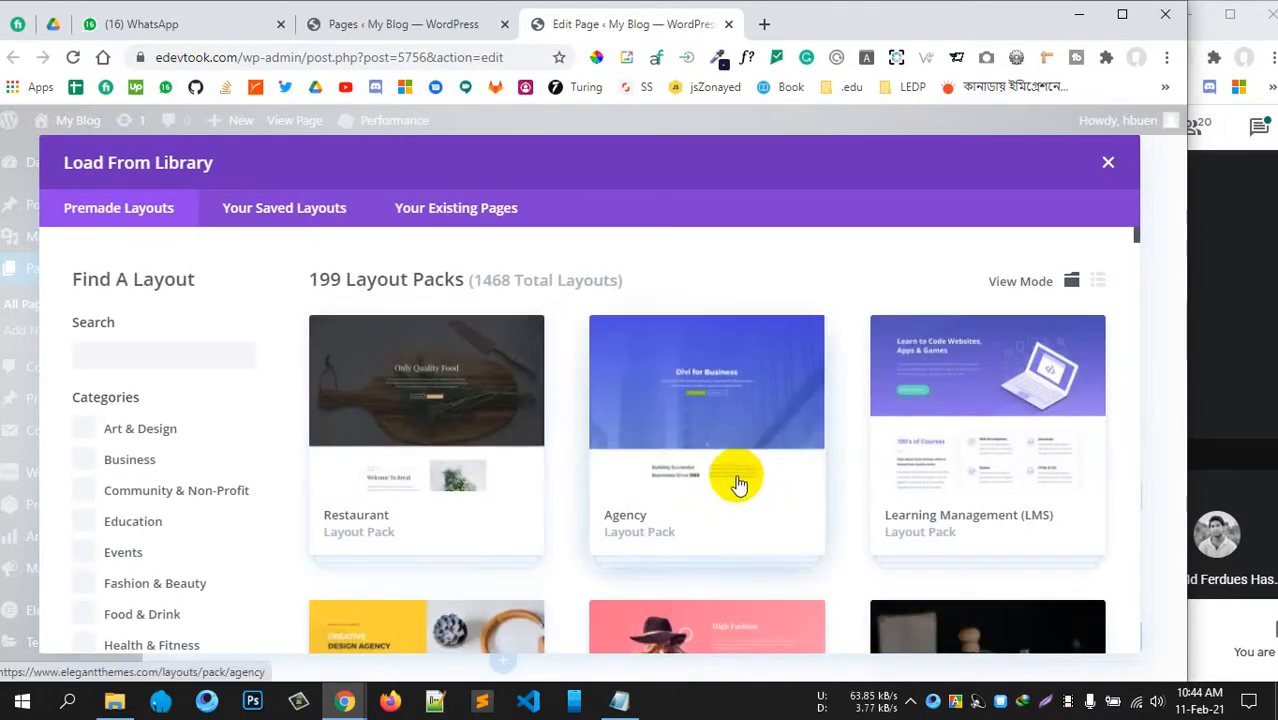
pyautogui.scroll(-1, 765, 525)
pyautogui.scroll(-20, 760, 527)
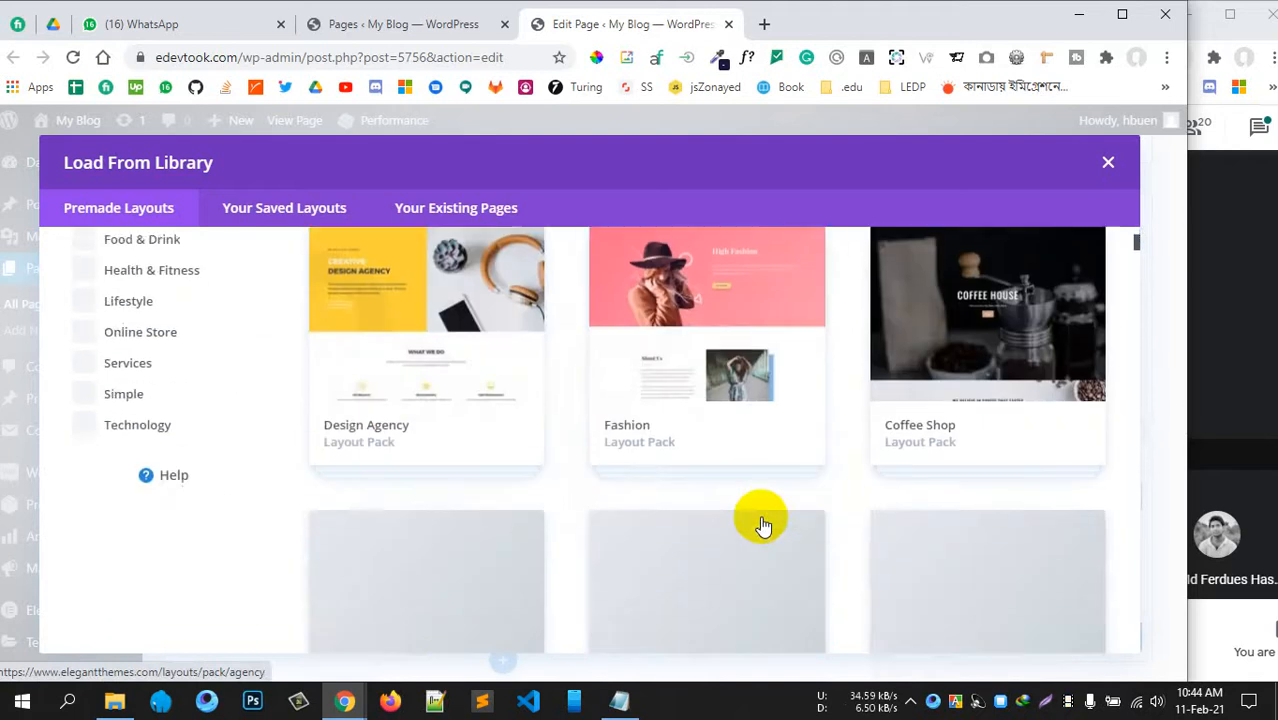
pyautogui.scroll(-20, 748, 530)
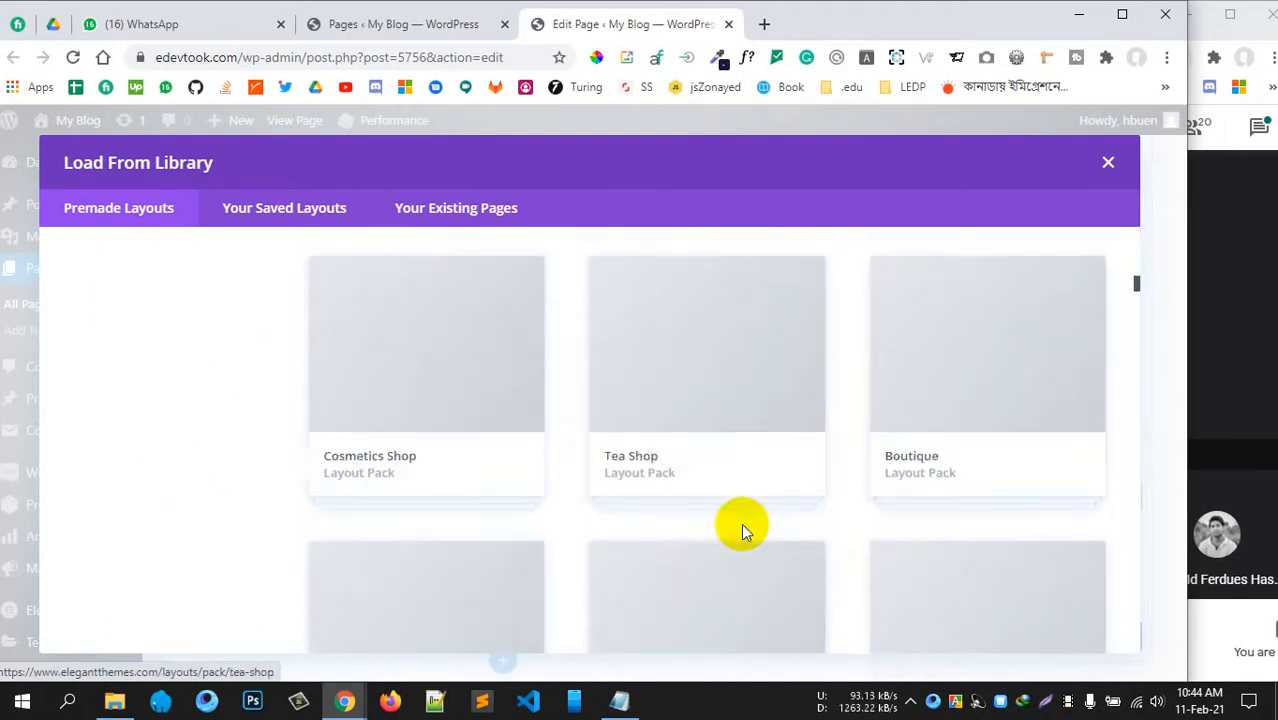
pyautogui.scroll(-20, 714, 560)
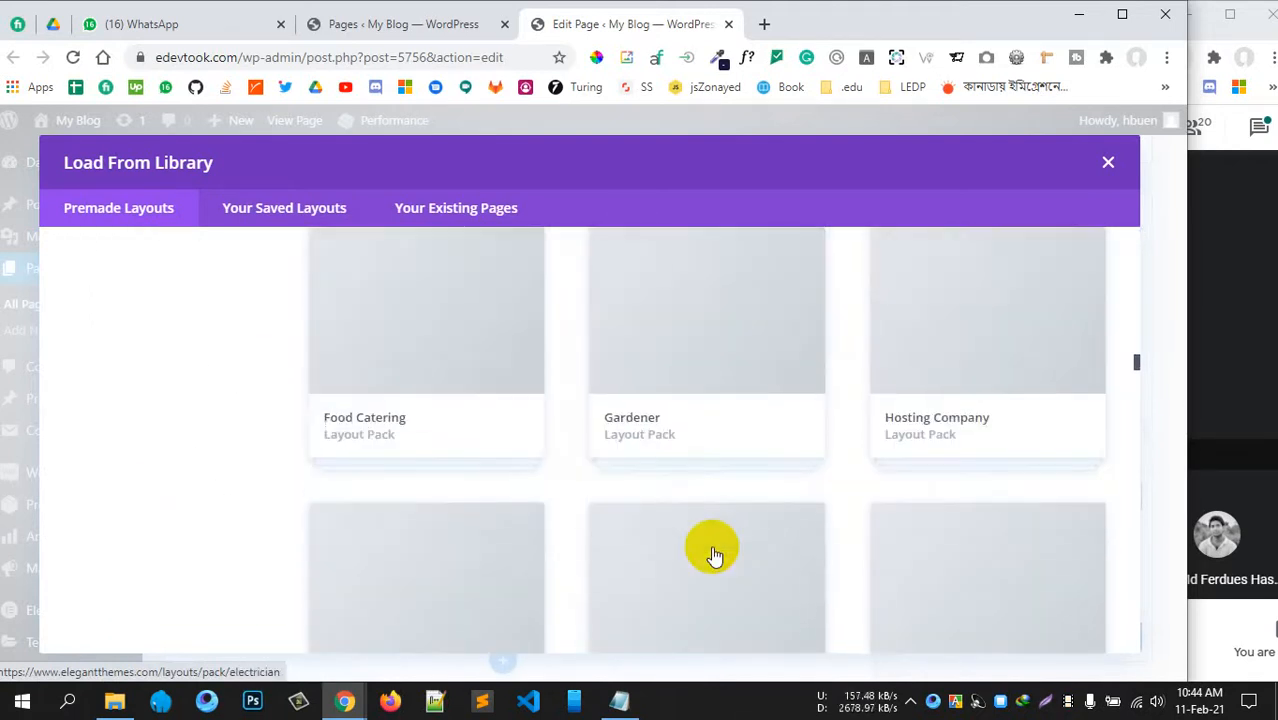
pyautogui.scroll(-18, 710, 578)
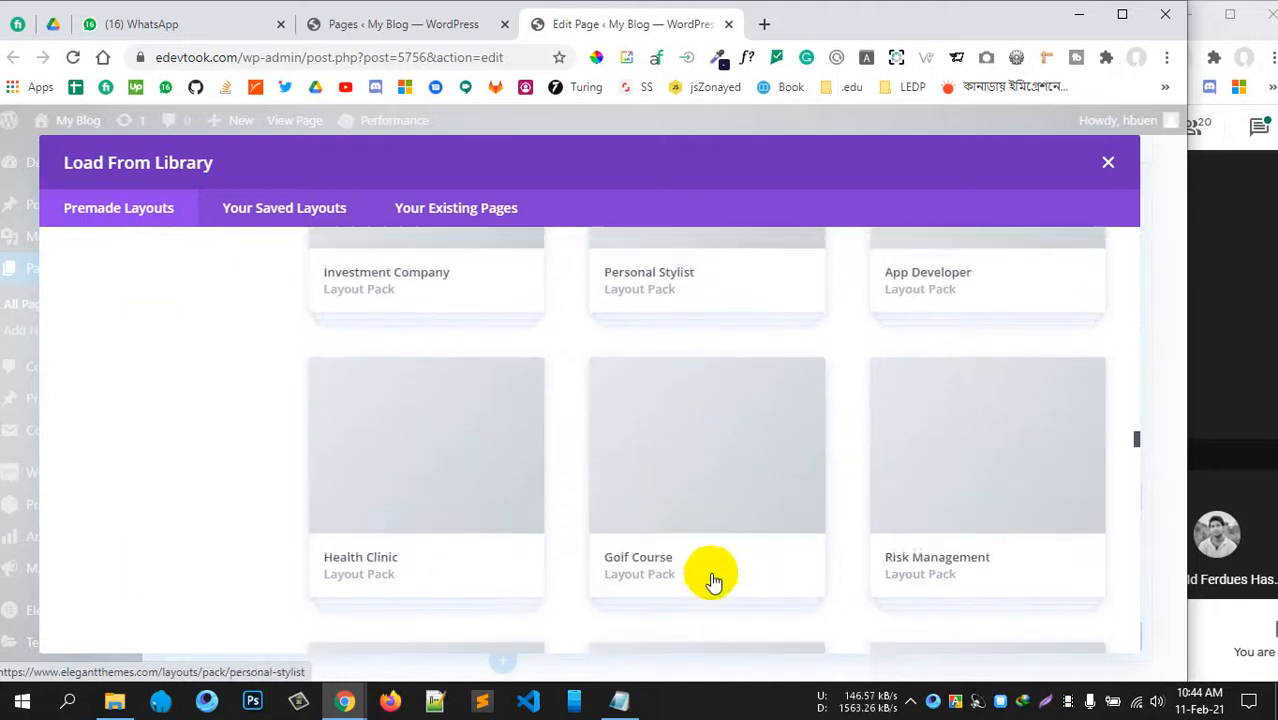
pyautogui.scroll(8, 625, 542)
pyautogui.scroll(10, 622, 543)
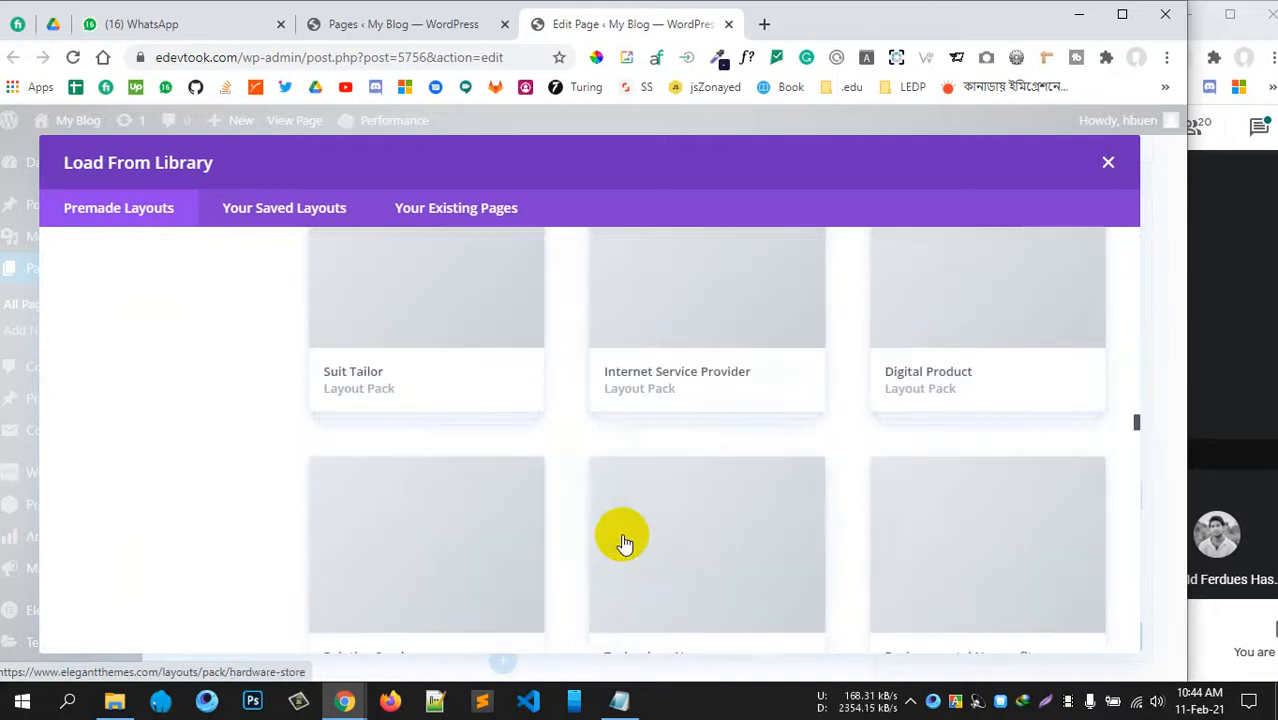
pyautogui.scroll(2, 622, 543)
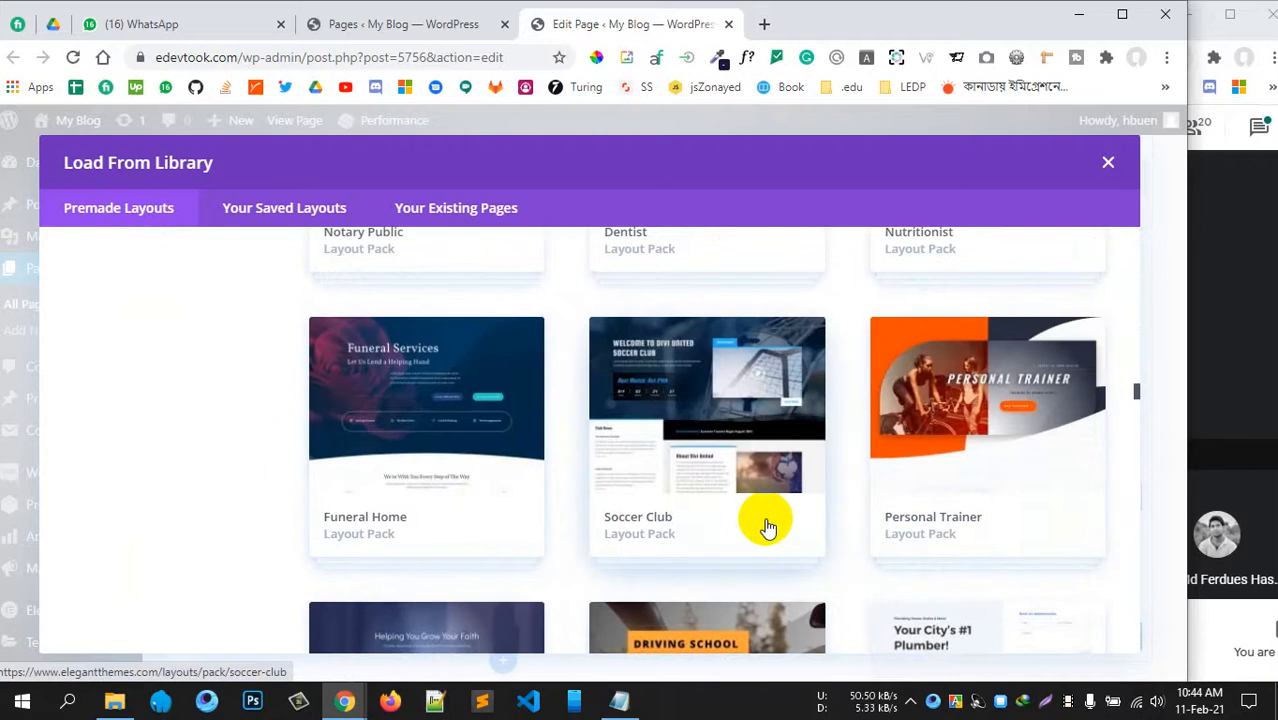
pyautogui.scroll(4, 767, 527)
pyautogui.scroll(3, 765, 527)
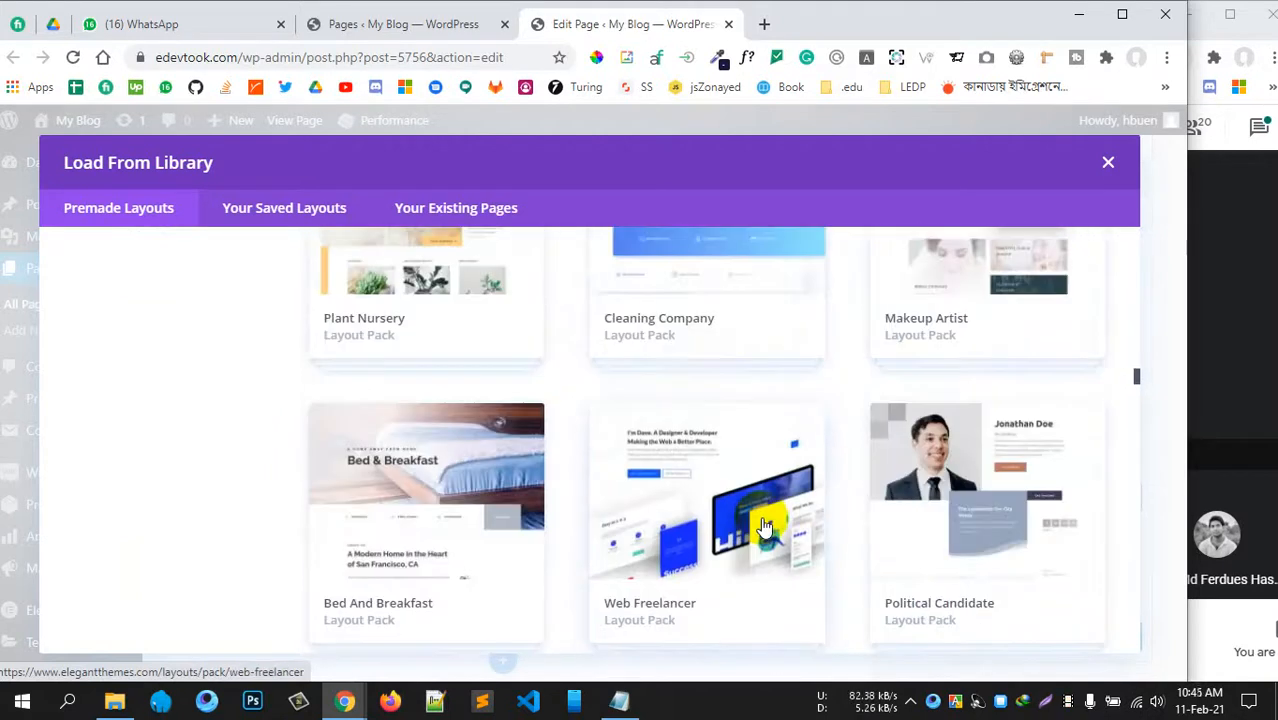
pyautogui.scroll(-5, 760, 510)
pyautogui.scroll(-1, 760, 510)
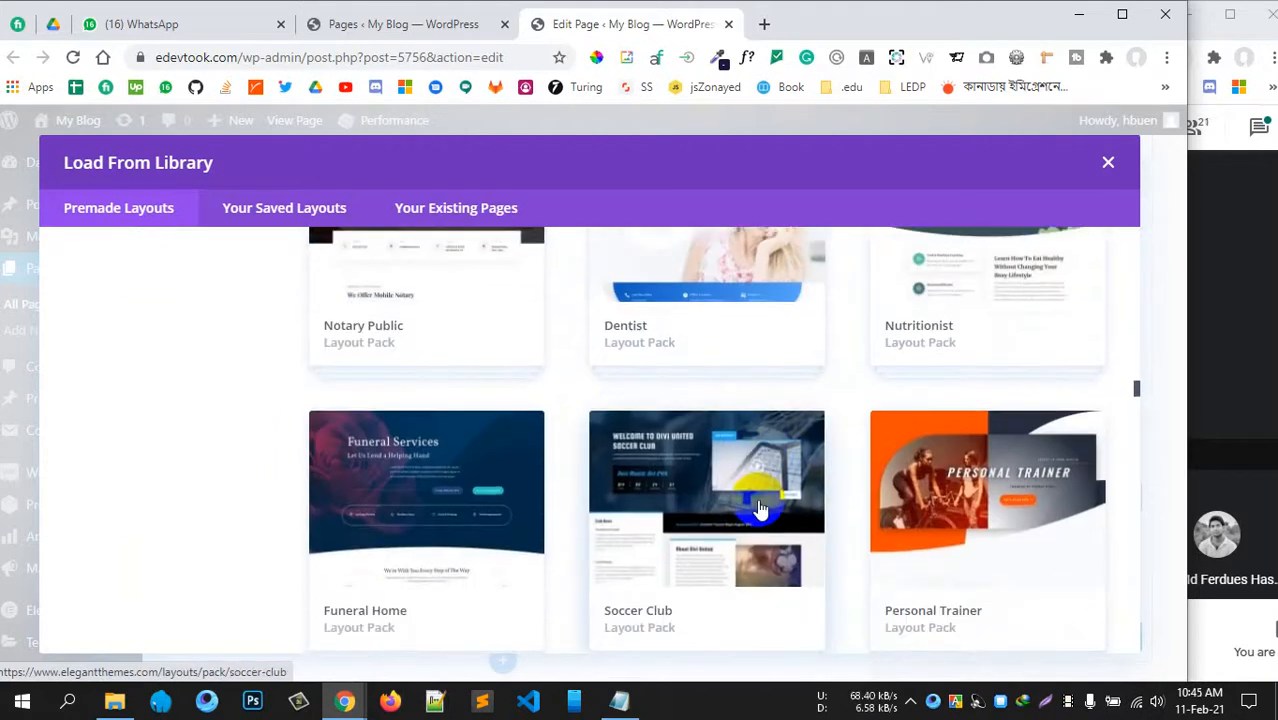
pyautogui.scroll(5, 357, 502)
pyautogui.scroll(2, 820, 450)
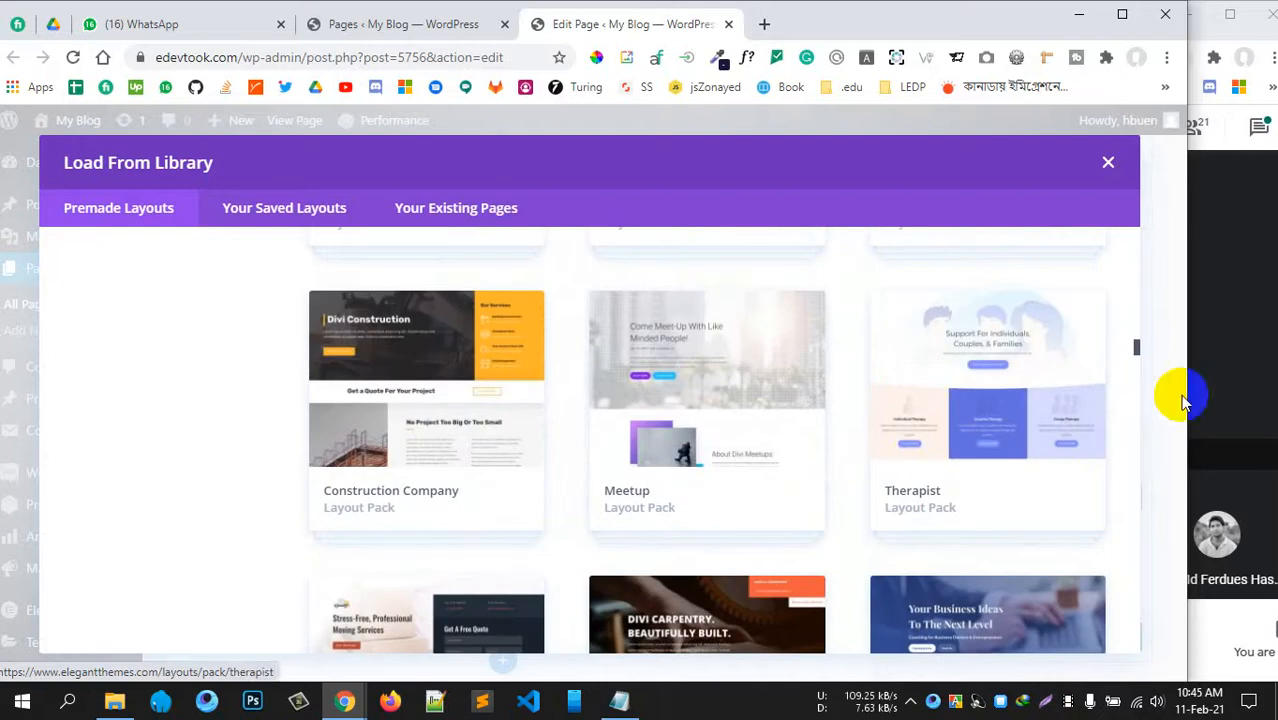
pyautogui.click(1140, 350)
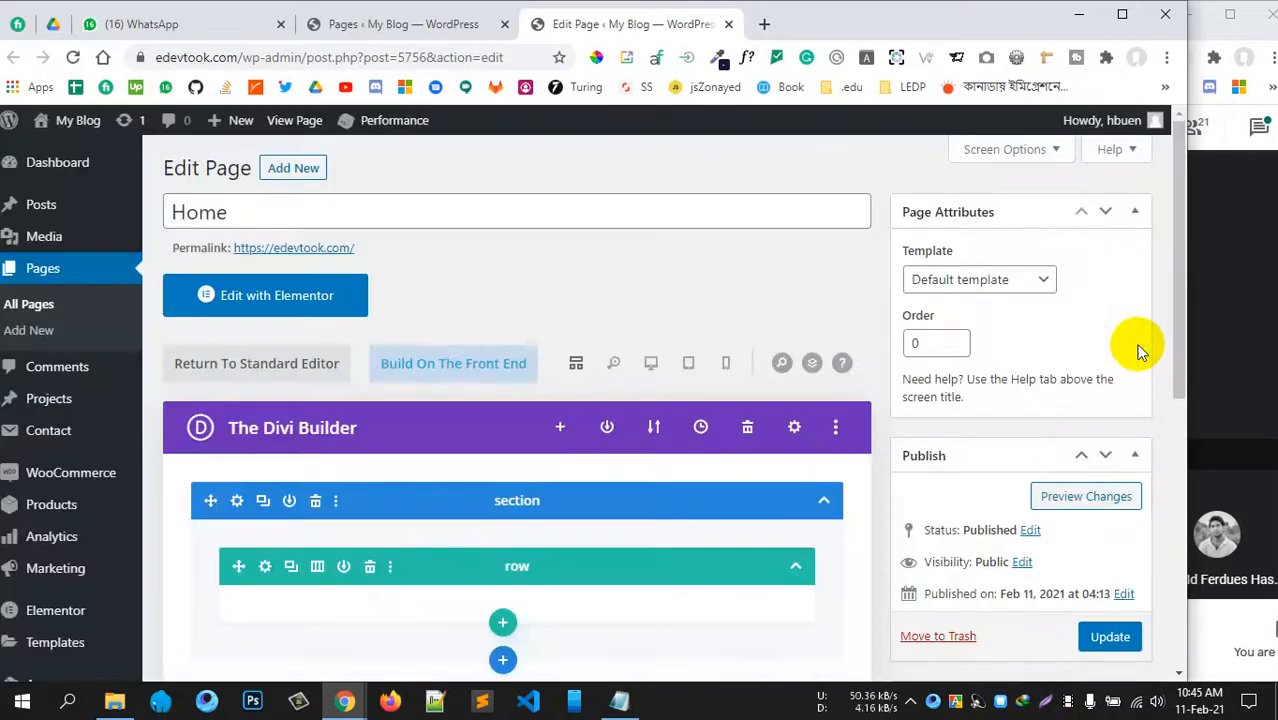
# - Return the Home page to the standard editor and confirm disabling the Divi Builder
pyautogui.scroll(-3, 428, 537)
pyautogui.scroll(3, 478, 473)
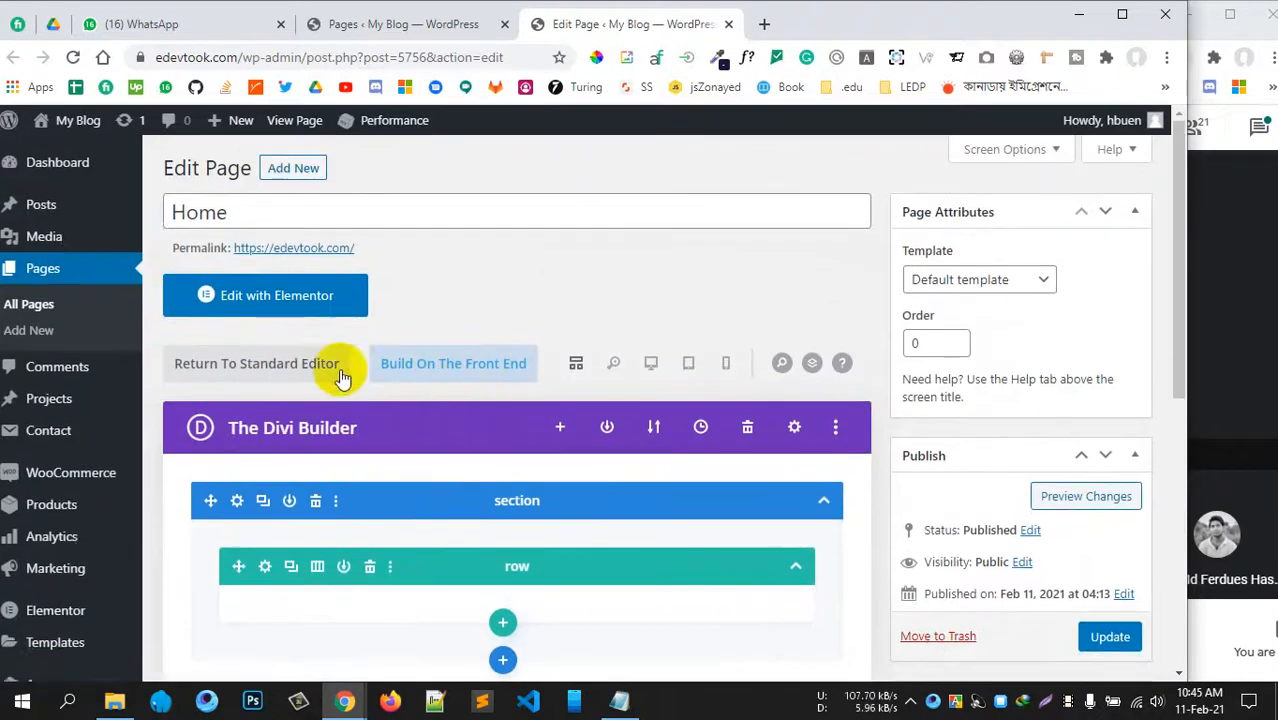
pyautogui.scroll(-2, 508, 531)
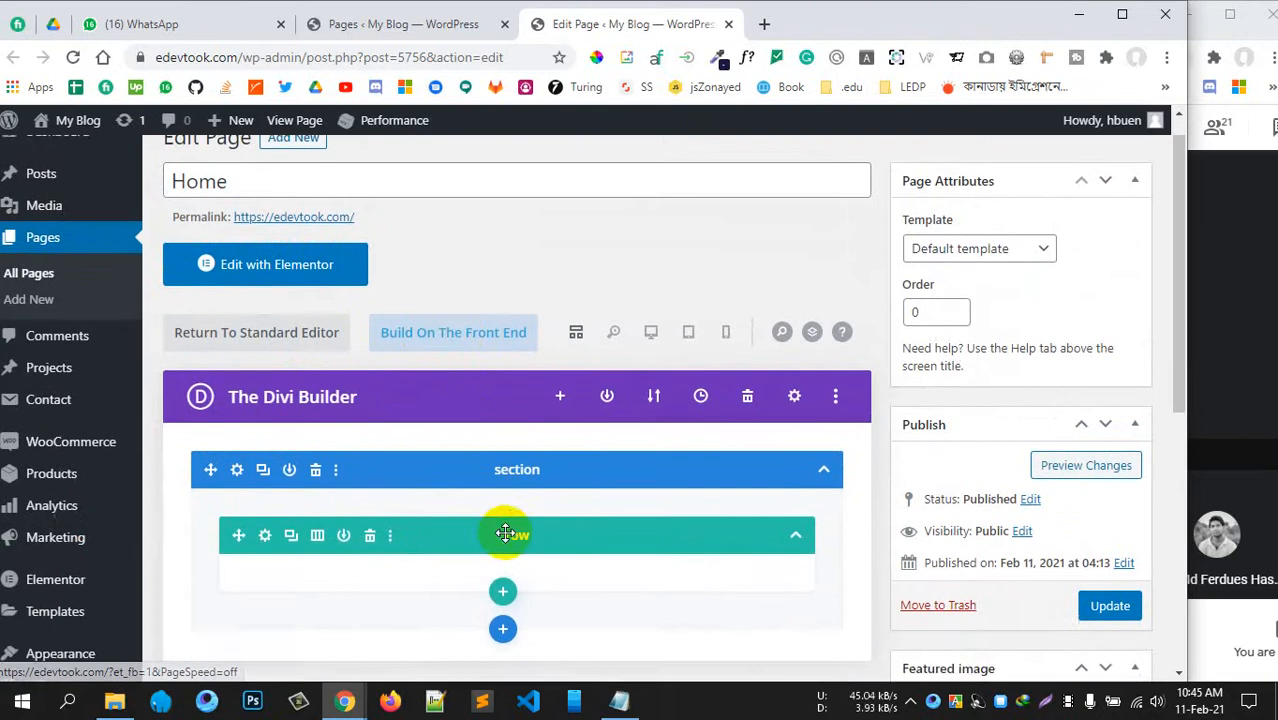
pyautogui.scroll(2, 502, 523)
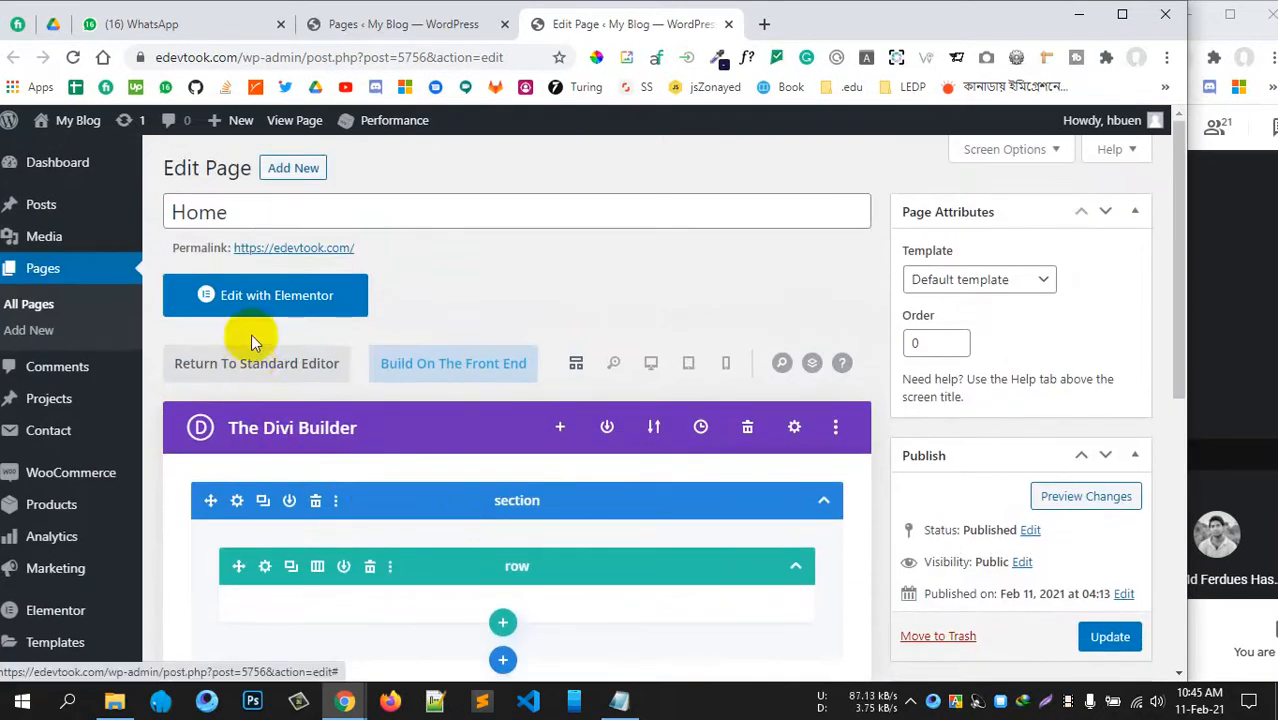
pyautogui.click(287, 370)
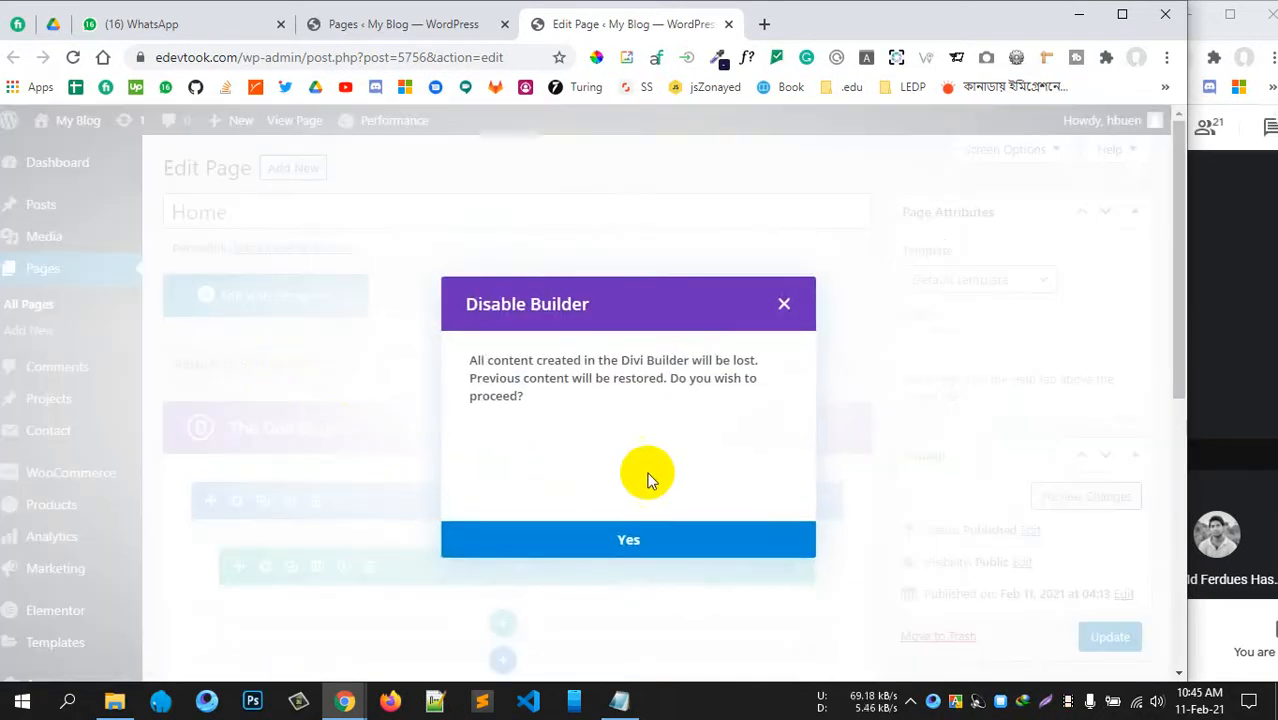
pyautogui.click(605, 550)
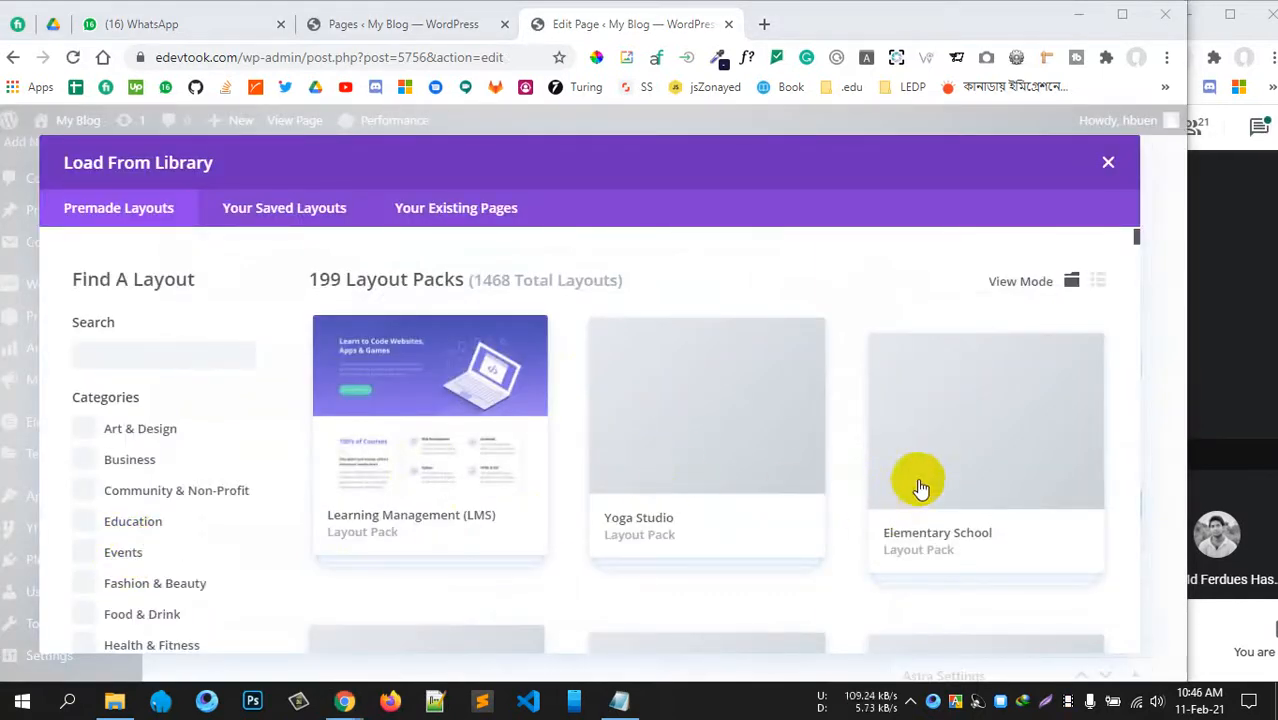
# - Filter the premade layouts by the Education category and look through the layout packs
pyautogui.scroll(-4, 918, 485)
pyautogui.scroll(3, 918, 485)
pyautogui.scroll(1, 651, 540)
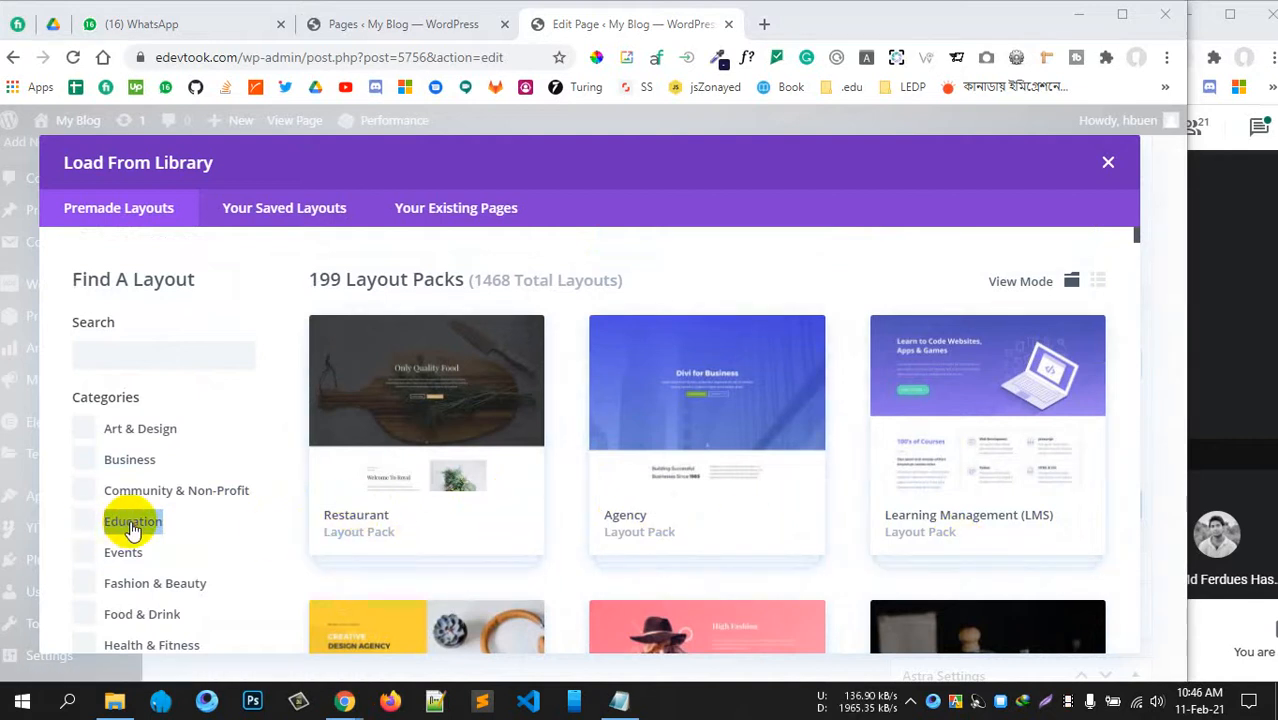
pyautogui.scroll(-1, 725, 548)
pyautogui.scroll(1, 725, 548)
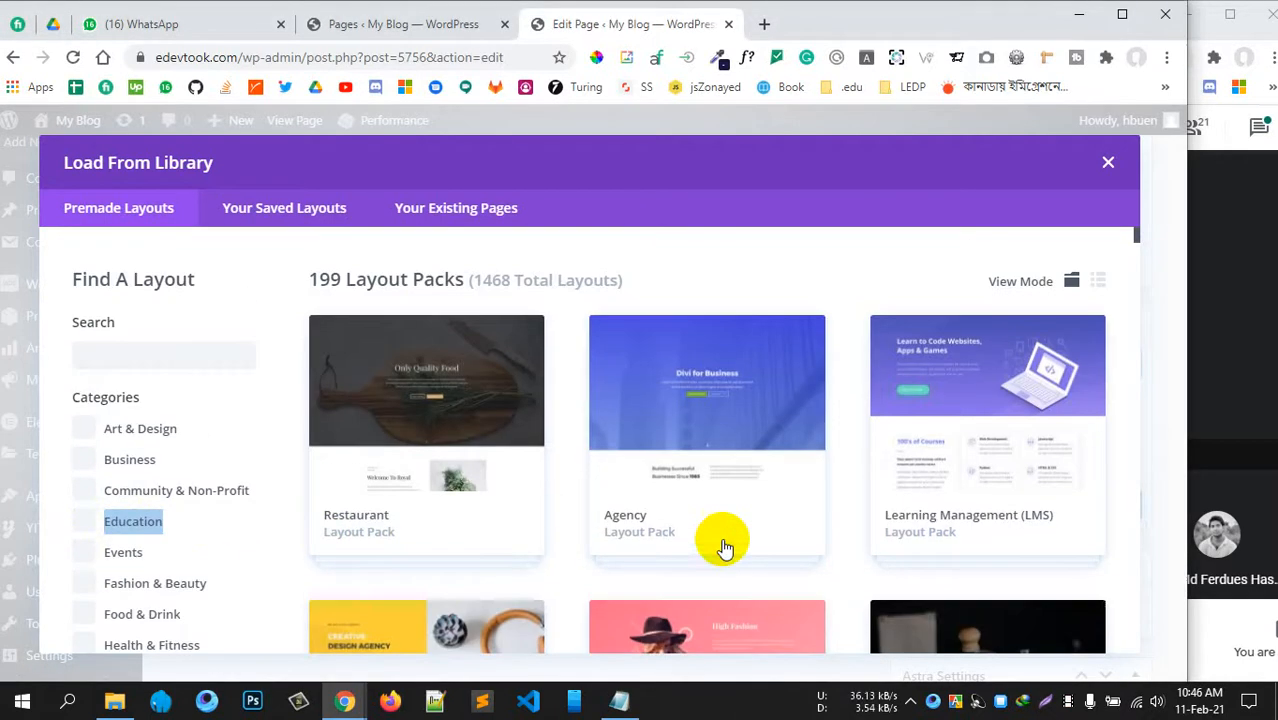
pyautogui.scroll(-3, 930, 522)
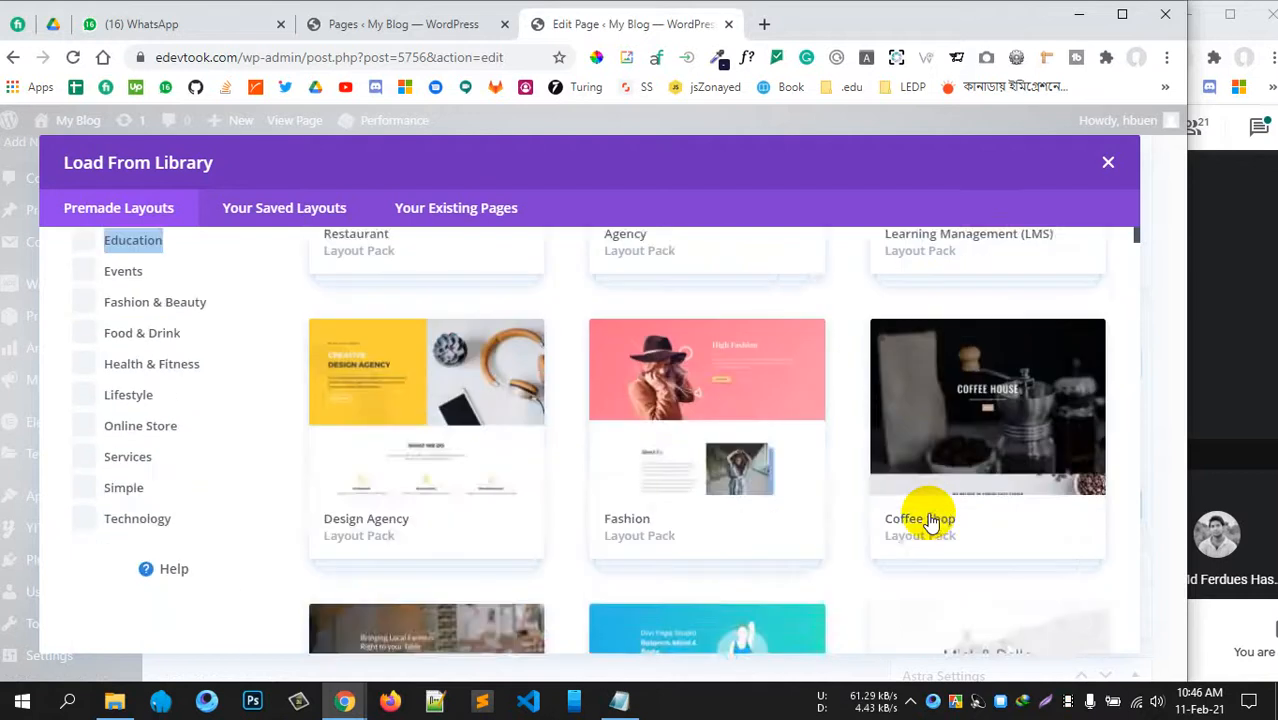
pyautogui.scroll(2, 930, 522)
pyautogui.scroll(1, 930, 522)
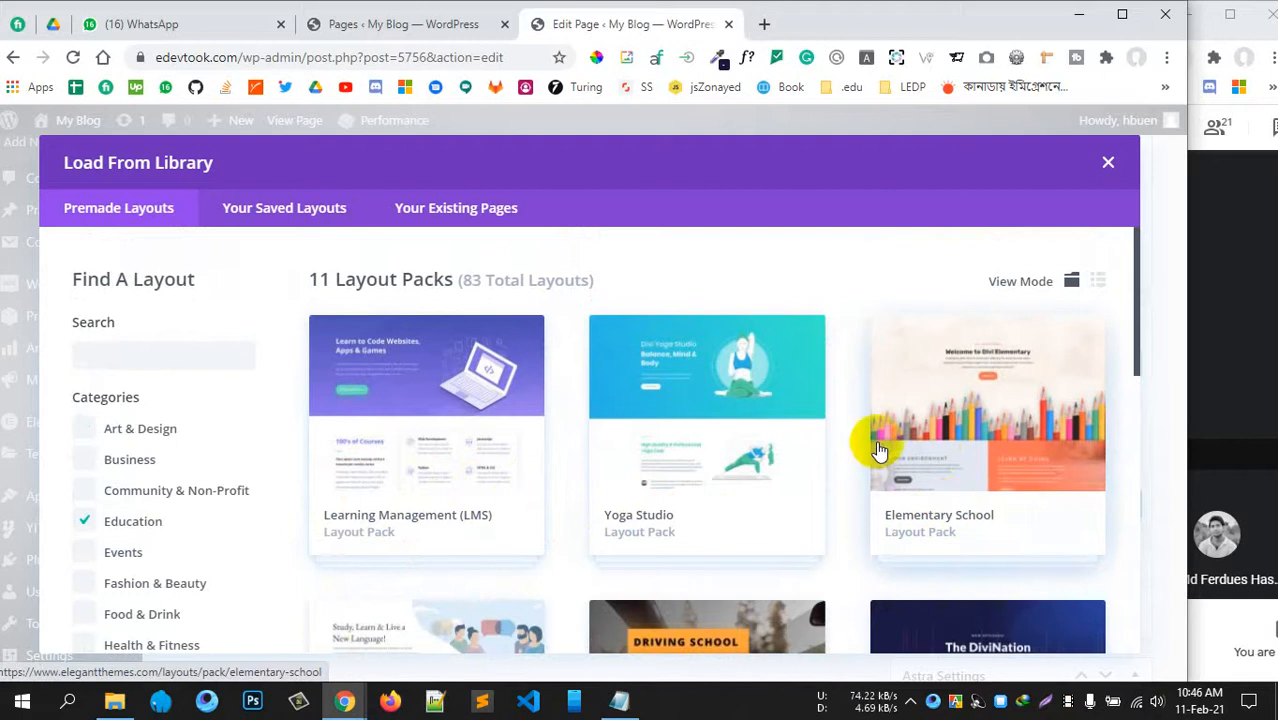
# - Open the Elementary School layout pack and review its landing page preview, description and included layouts
pyautogui.click(972, 450)
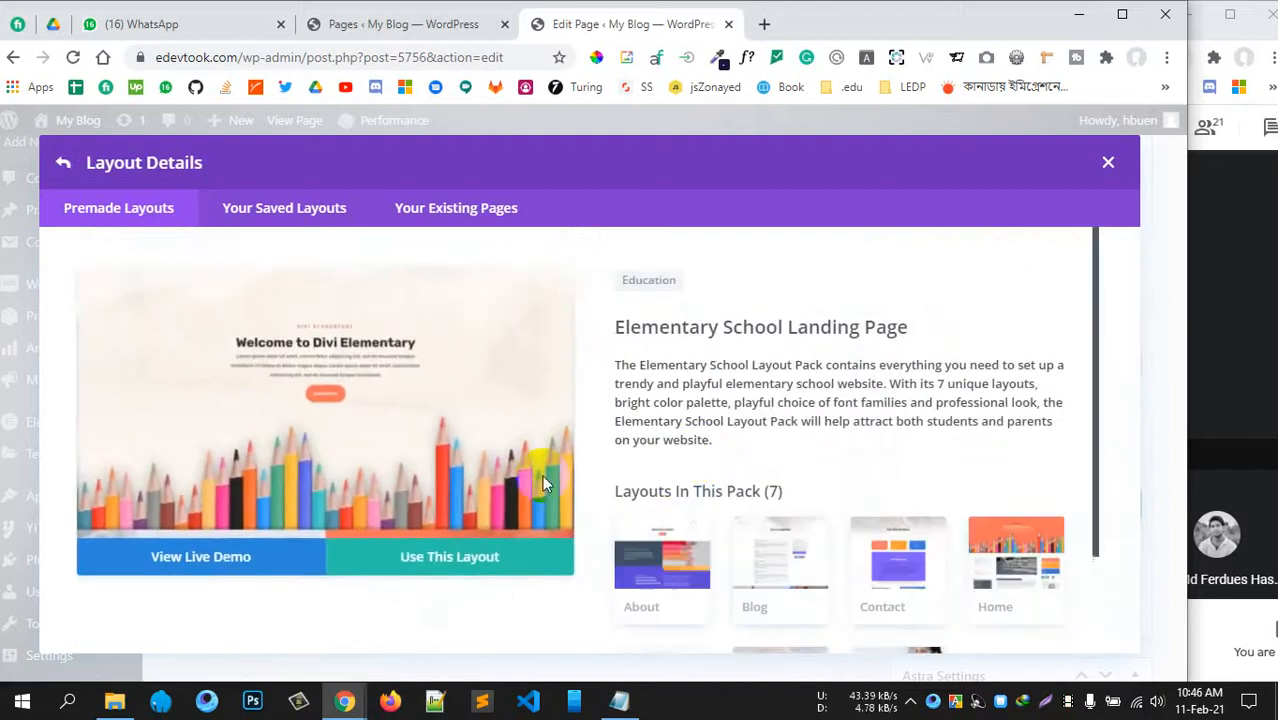
pyautogui.scroll(-2, 810, 554)
pyautogui.scroll(1, 813, 554)
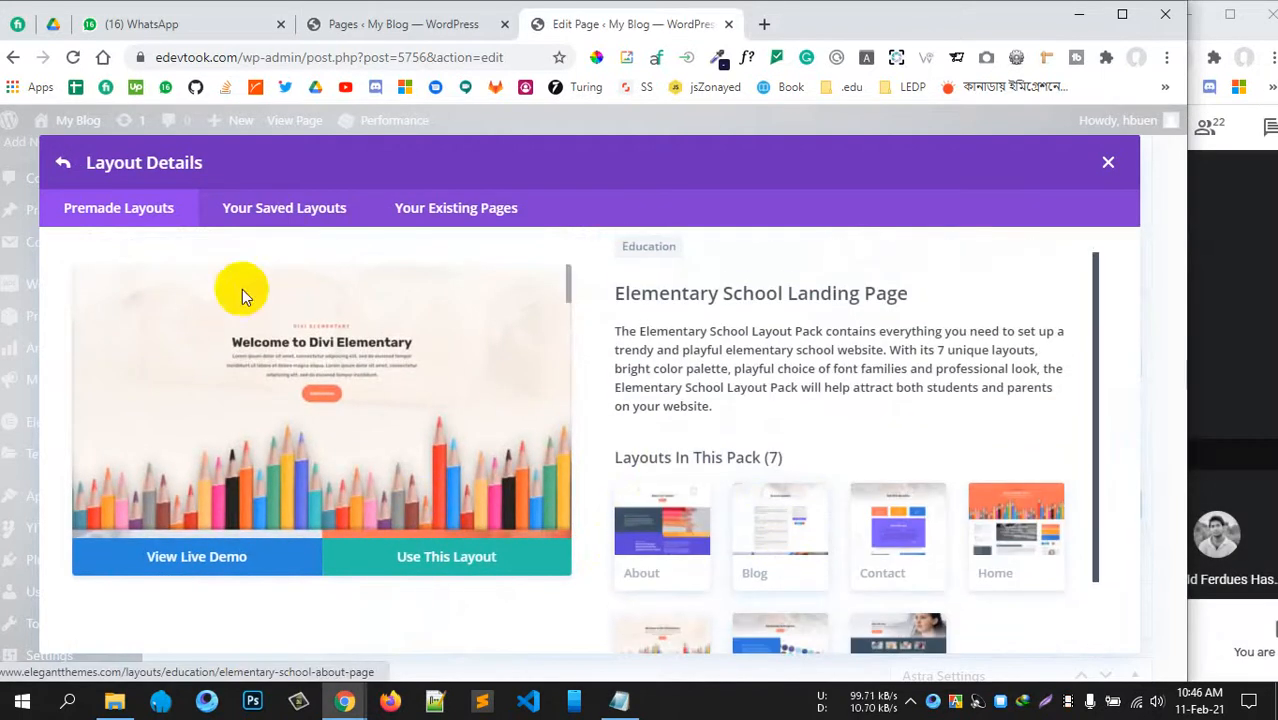
pyautogui.scroll(1, 629, 468)
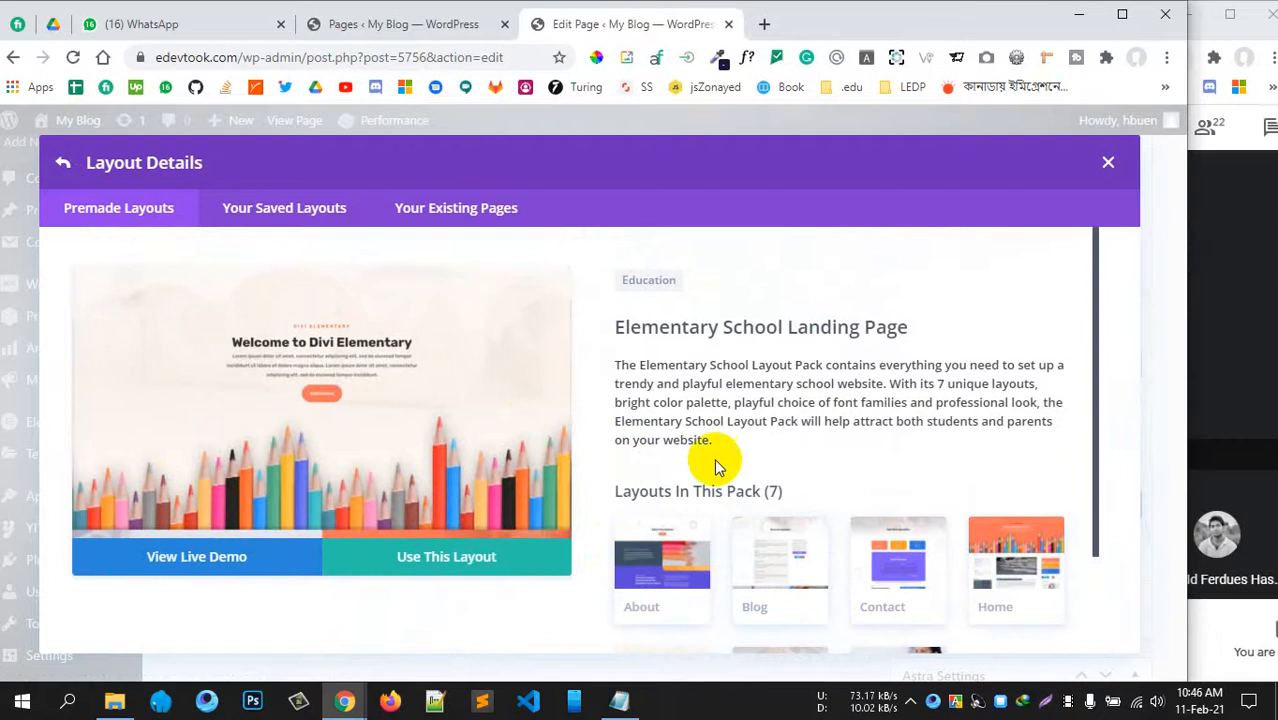
pyautogui.scroll(-3, 770, 508)
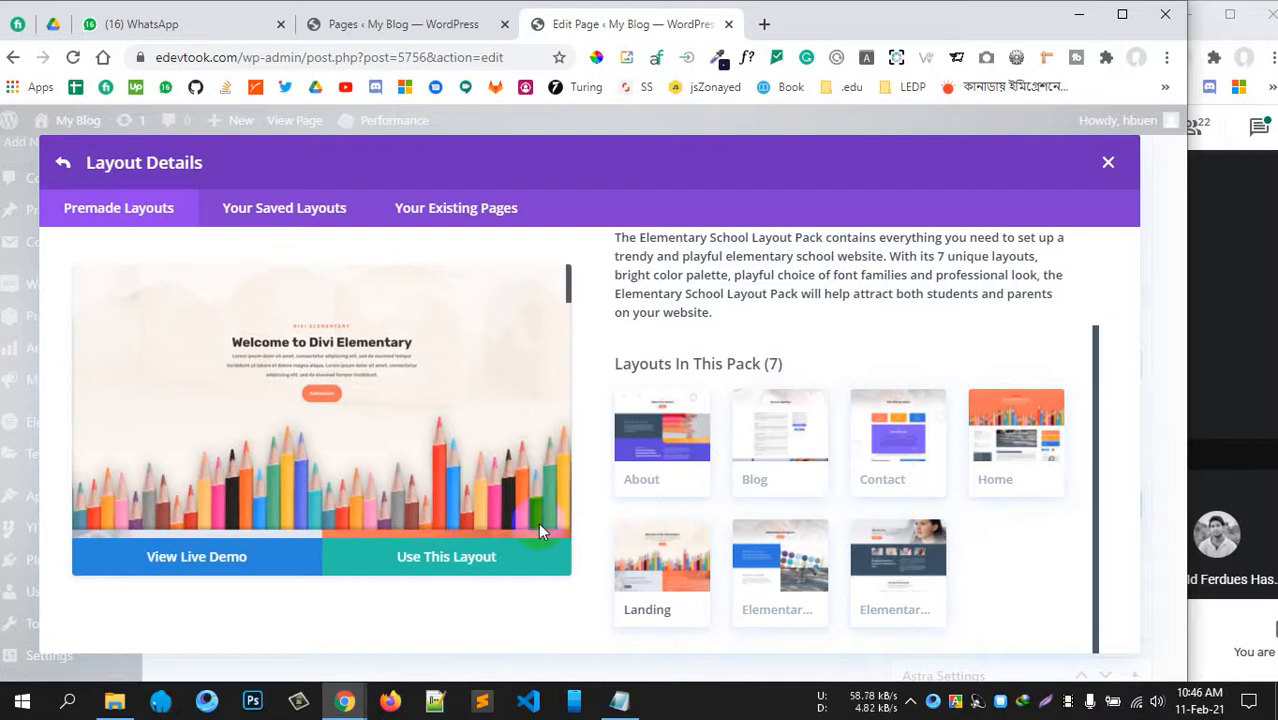
# - Try to use the Elementary School Landing Page layout and inspect the username and API key fields of the authentication form
pyautogui.click(431, 566)
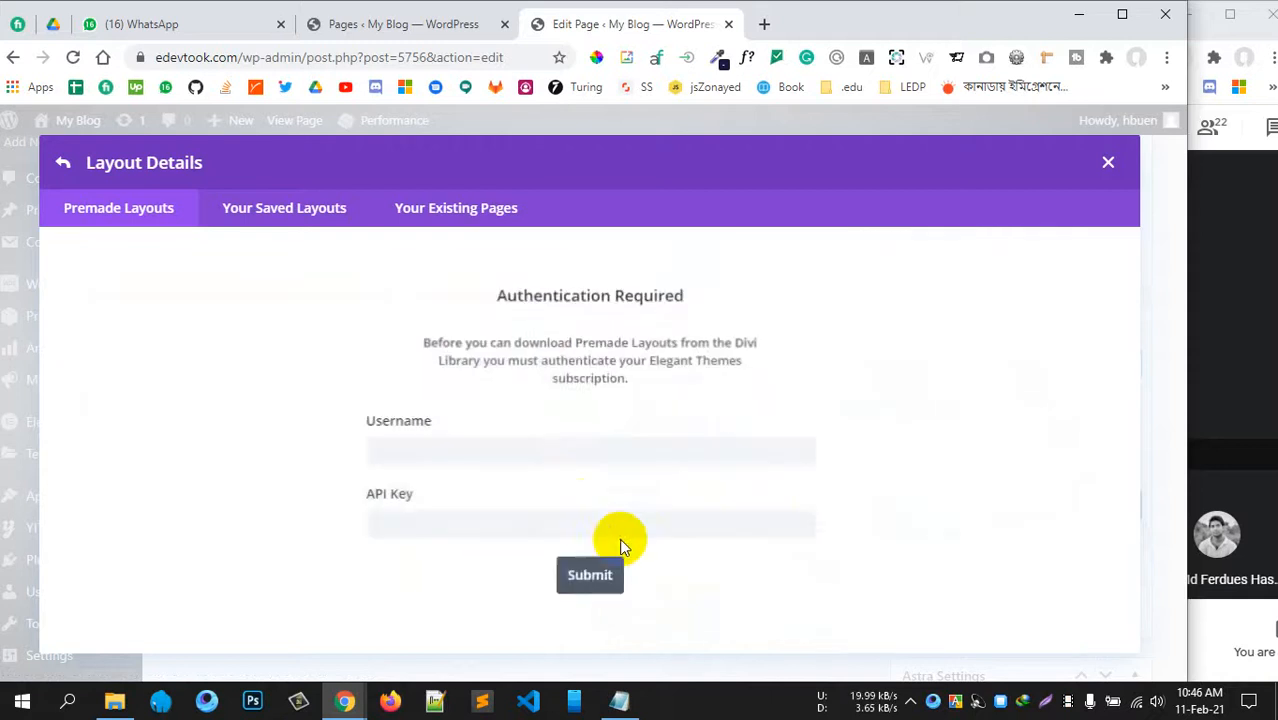
pyautogui.click(442, 449)
pyautogui.click(437, 519)
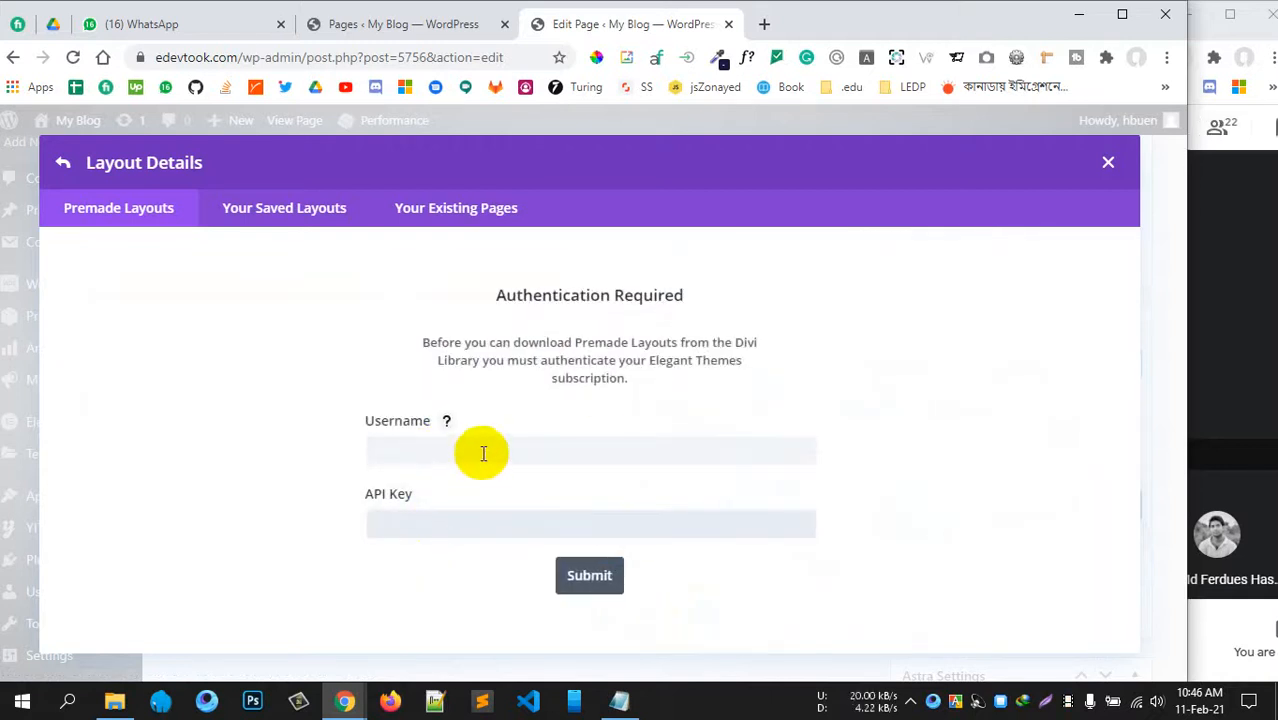
pyautogui.click(483, 453)
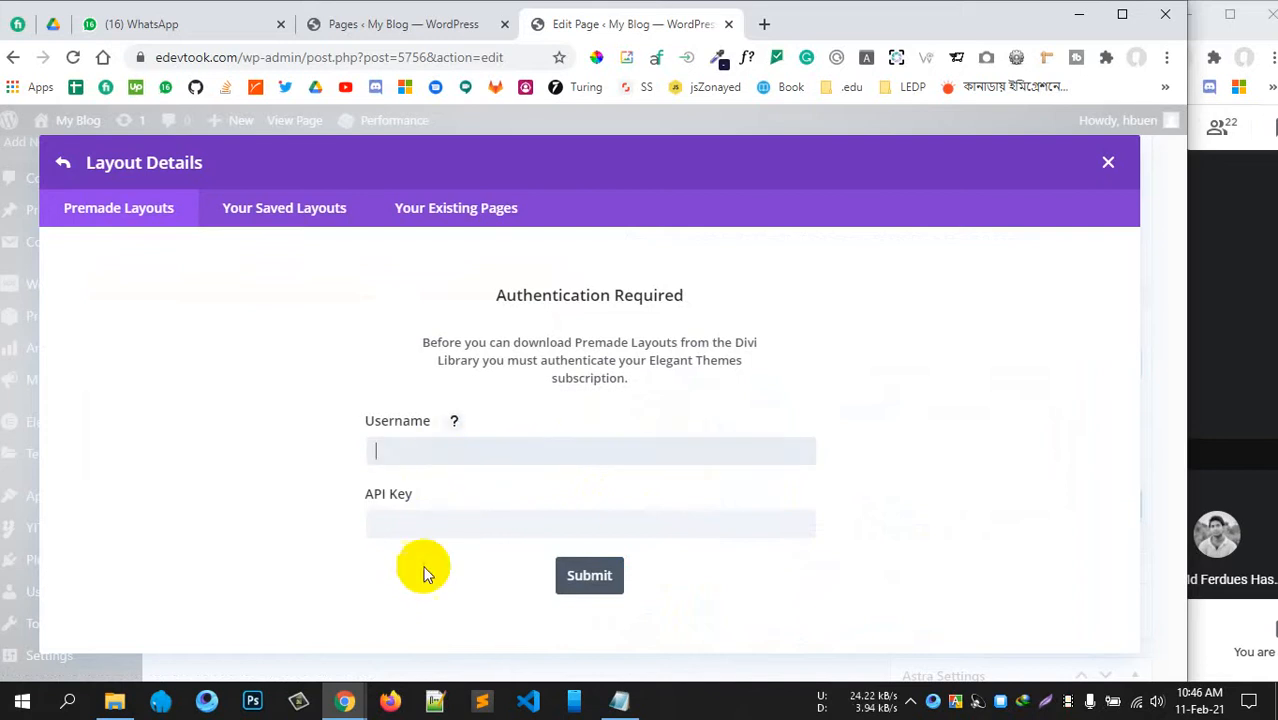
pyautogui.click(452, 530)
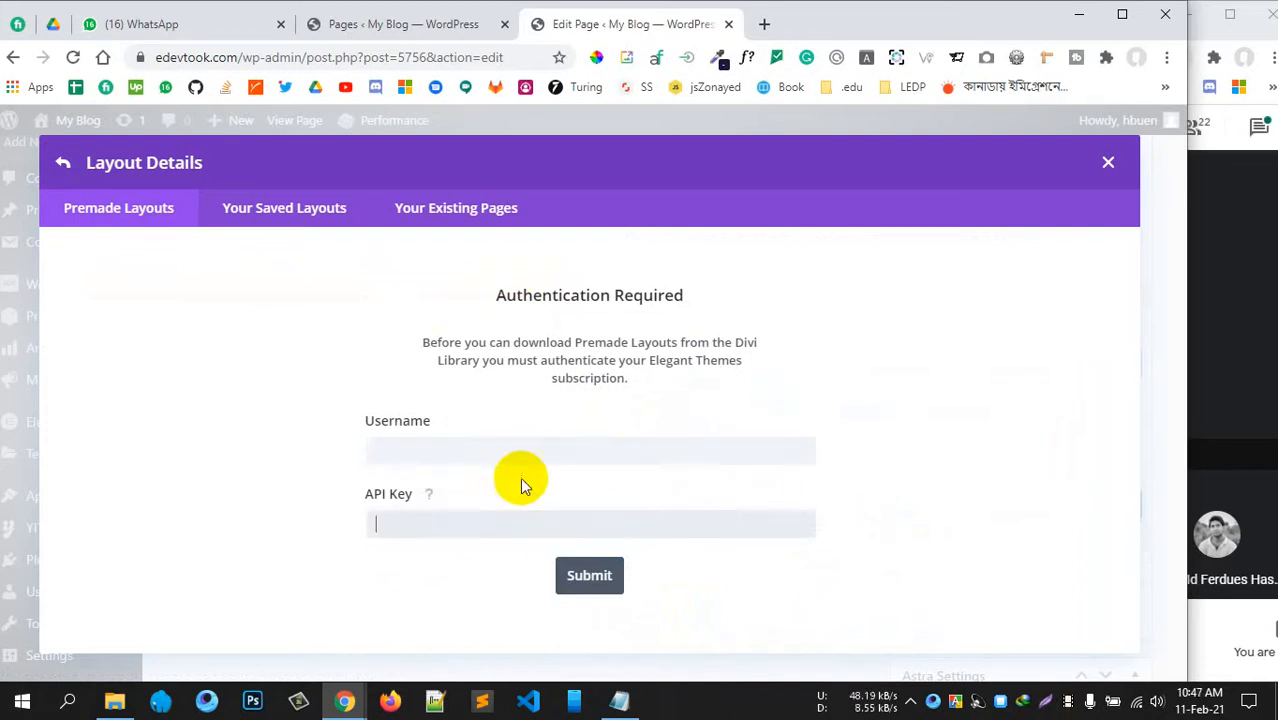
pyautogui.click(522, 451)
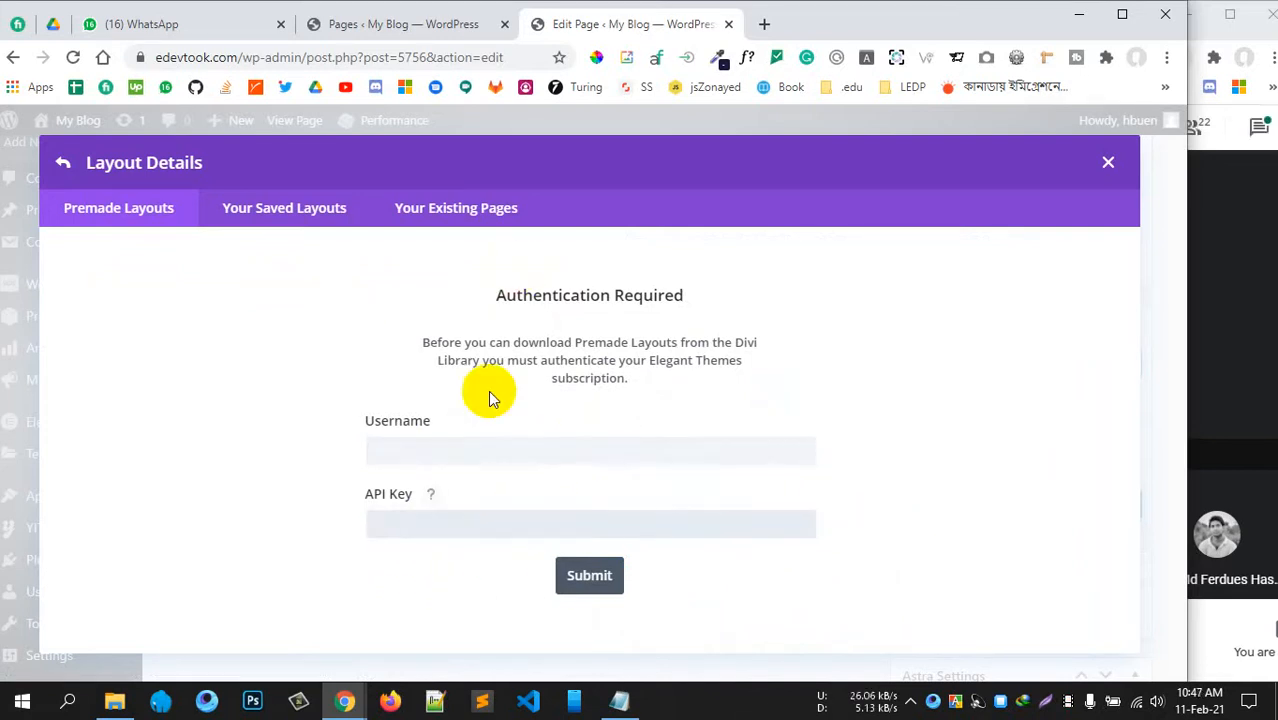
# - Check the saved layouts and existing pages in the library and return to the premade layouts
pyautogui.click(280, 218)
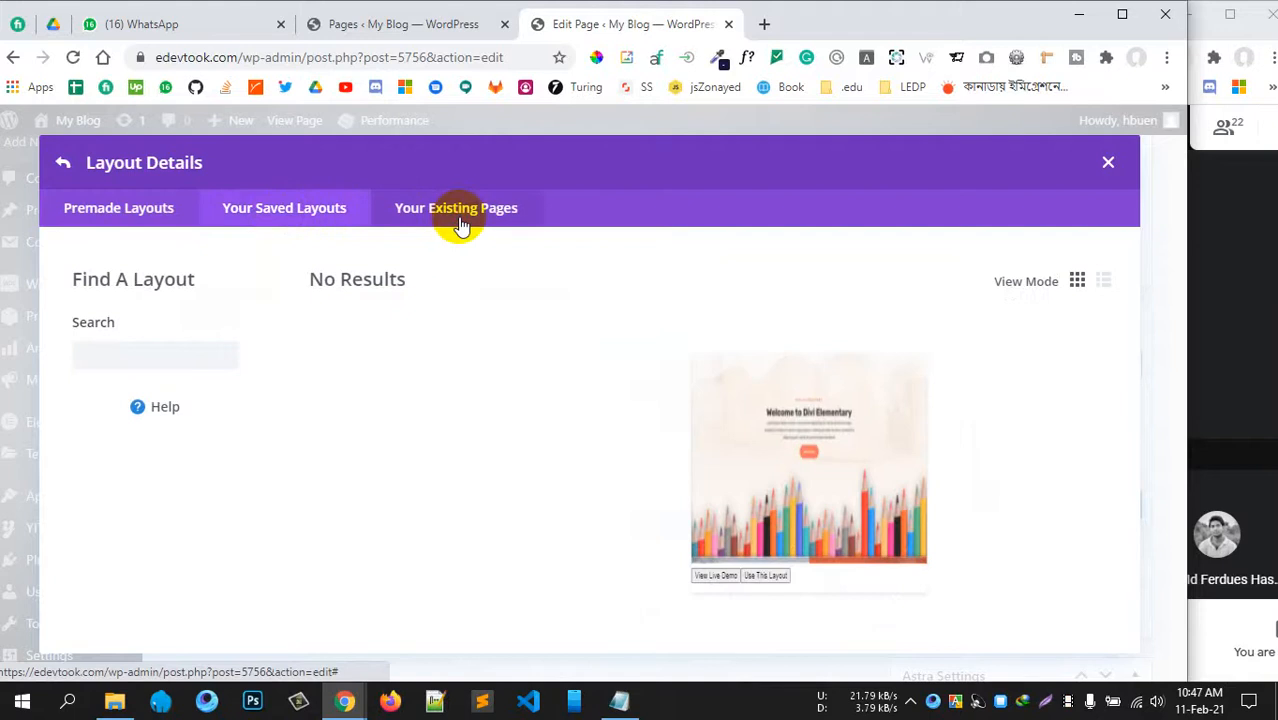
pyautogui.click(458, 223)
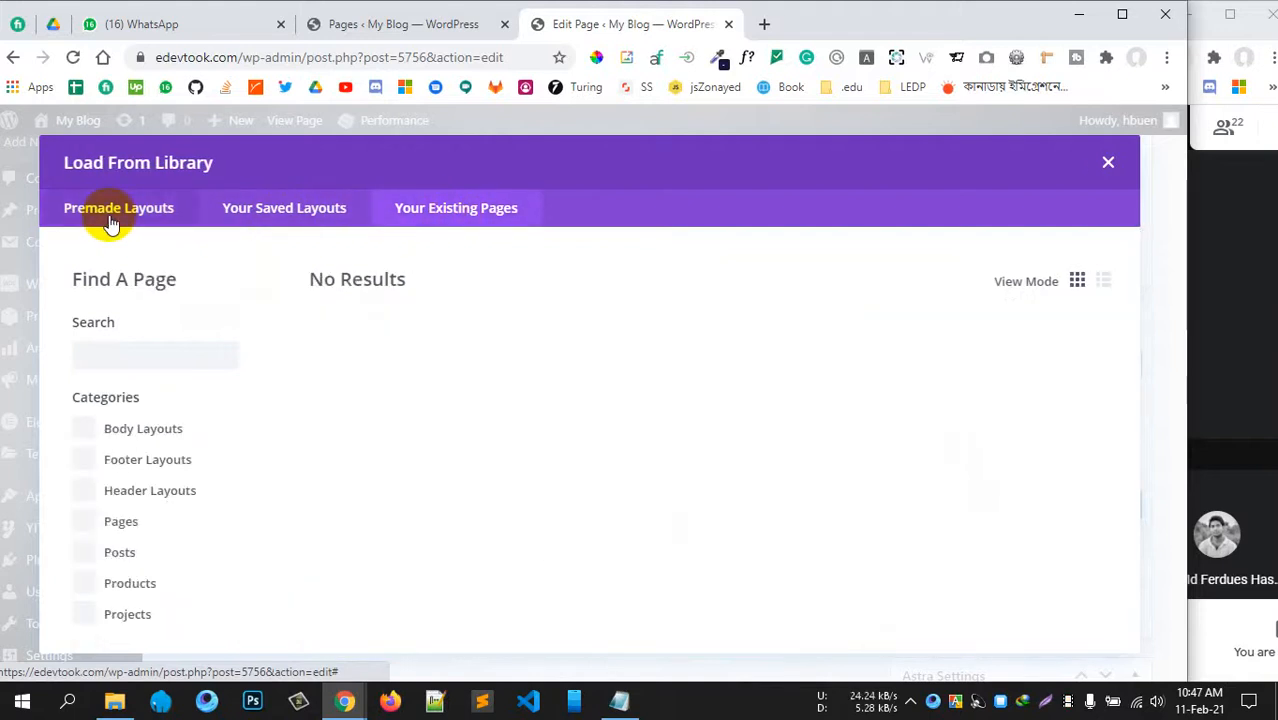
pyautogui.click(137, 232)
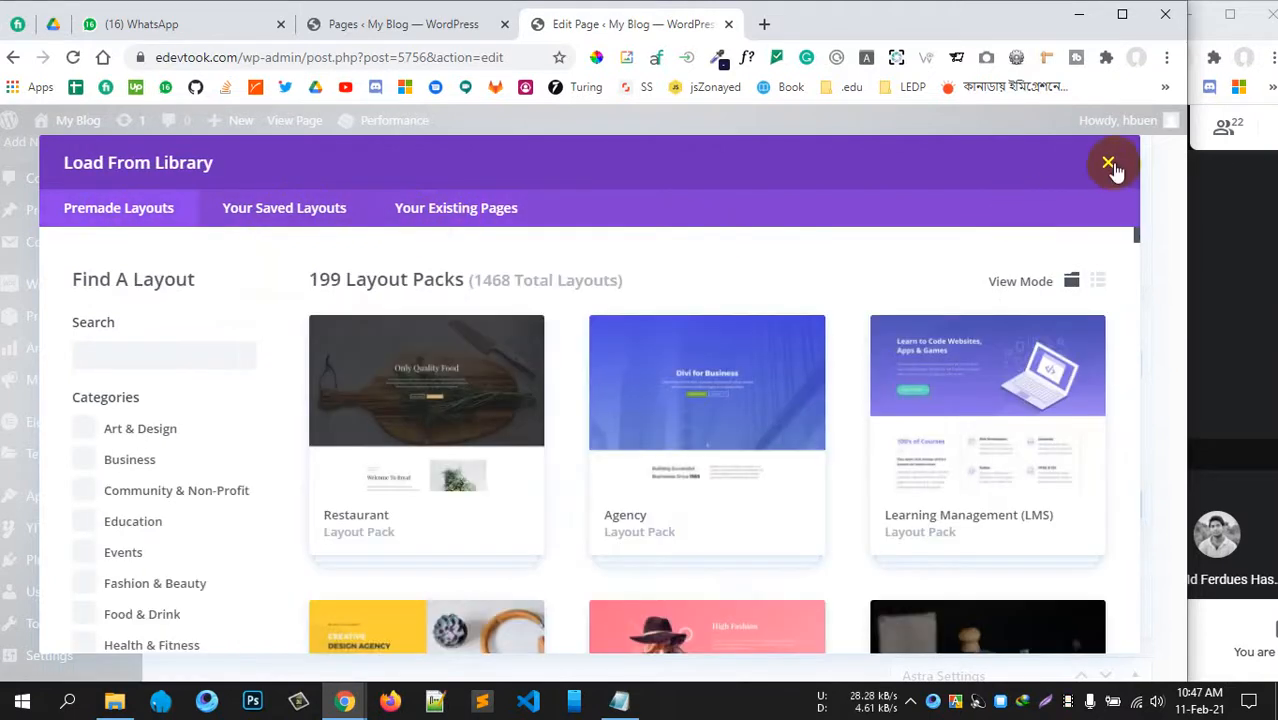
pyautogui.scroll(-3, 837, 402)
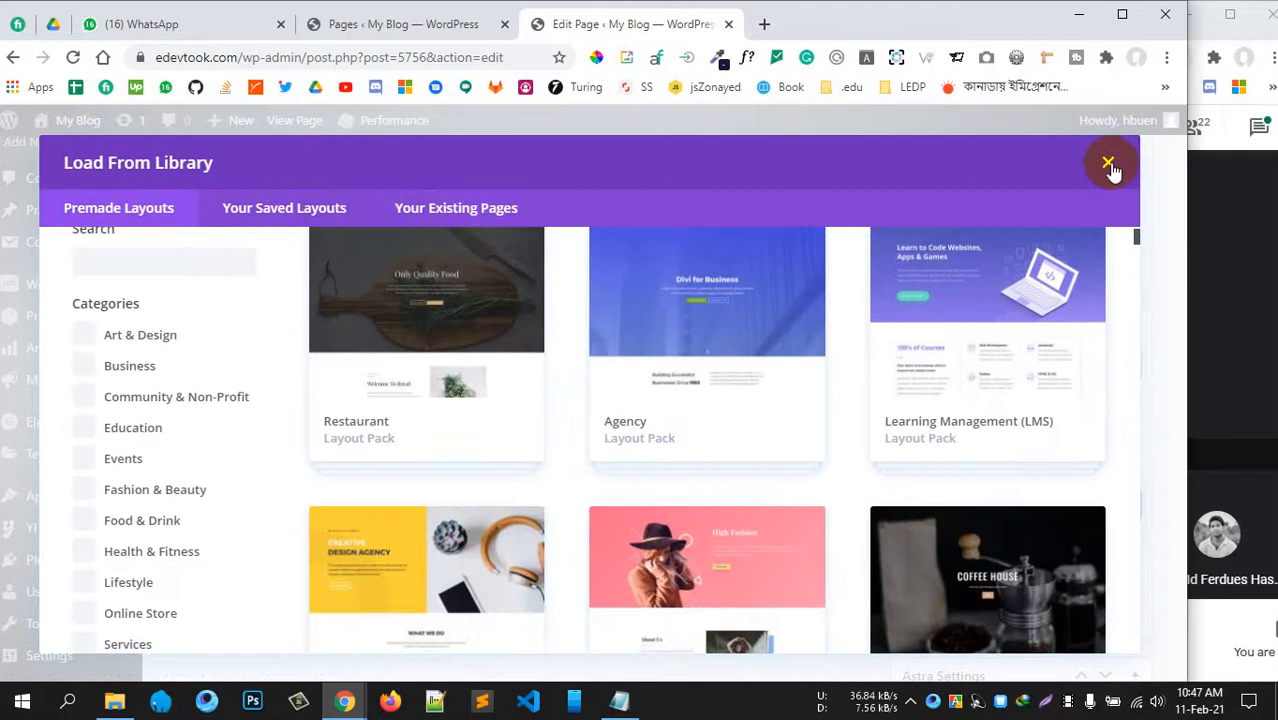
# - Close the layout library and open the Home page in Divi's front-end visual builder
pyautogui.click(1108, 162)
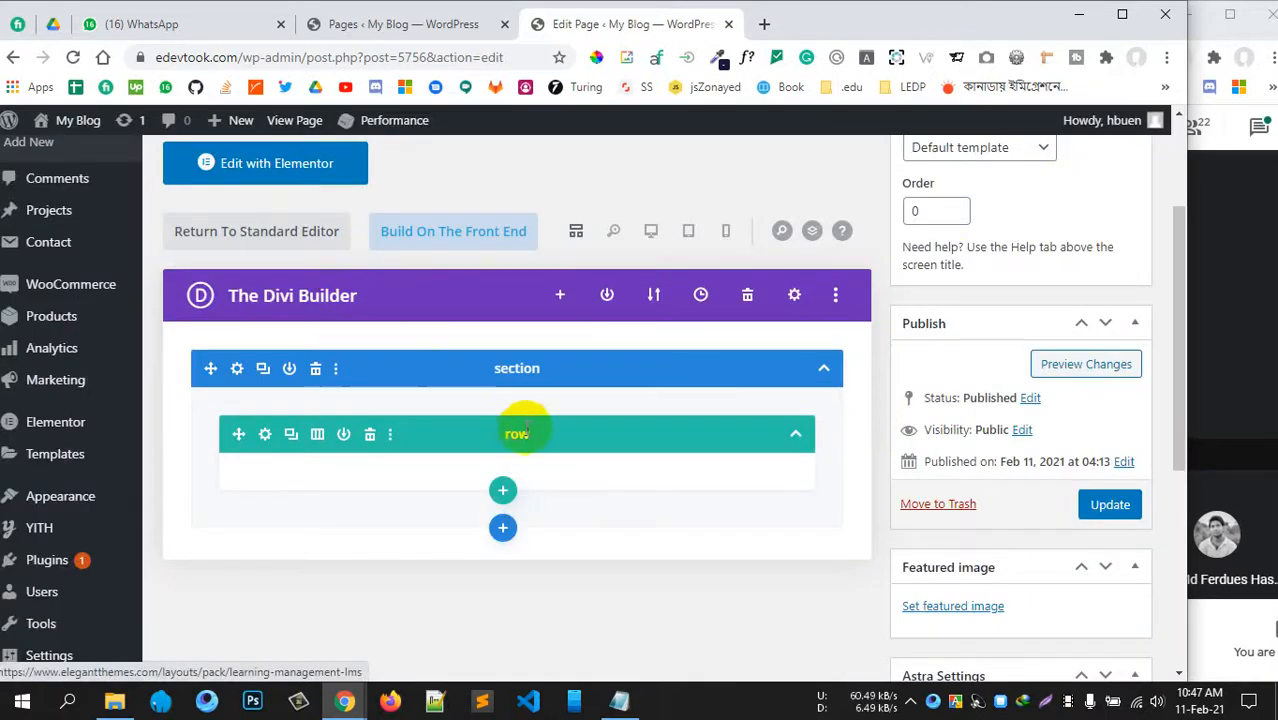
pyautogui.click(476, 250)
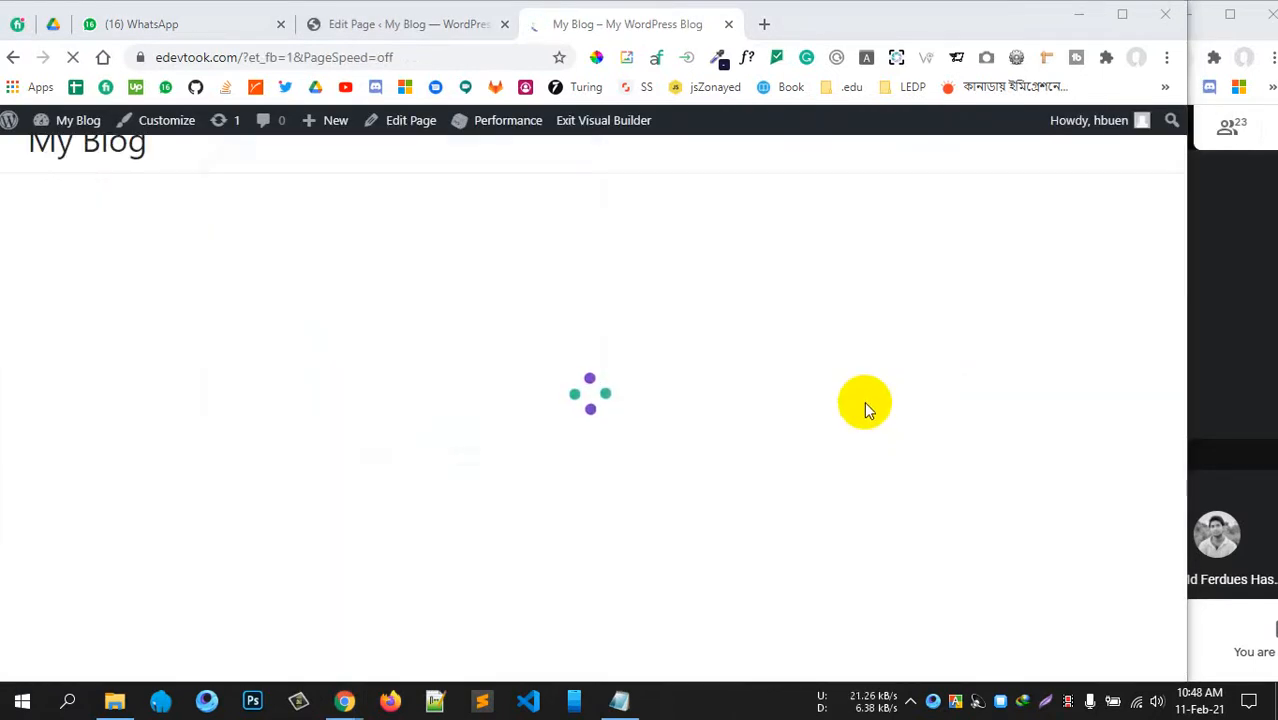
# - Look over the Home page's back-end editor and its Astra settings, and return to the visual builder
pyautogui.click(404, 30)
pyautogui.click(670, 190)
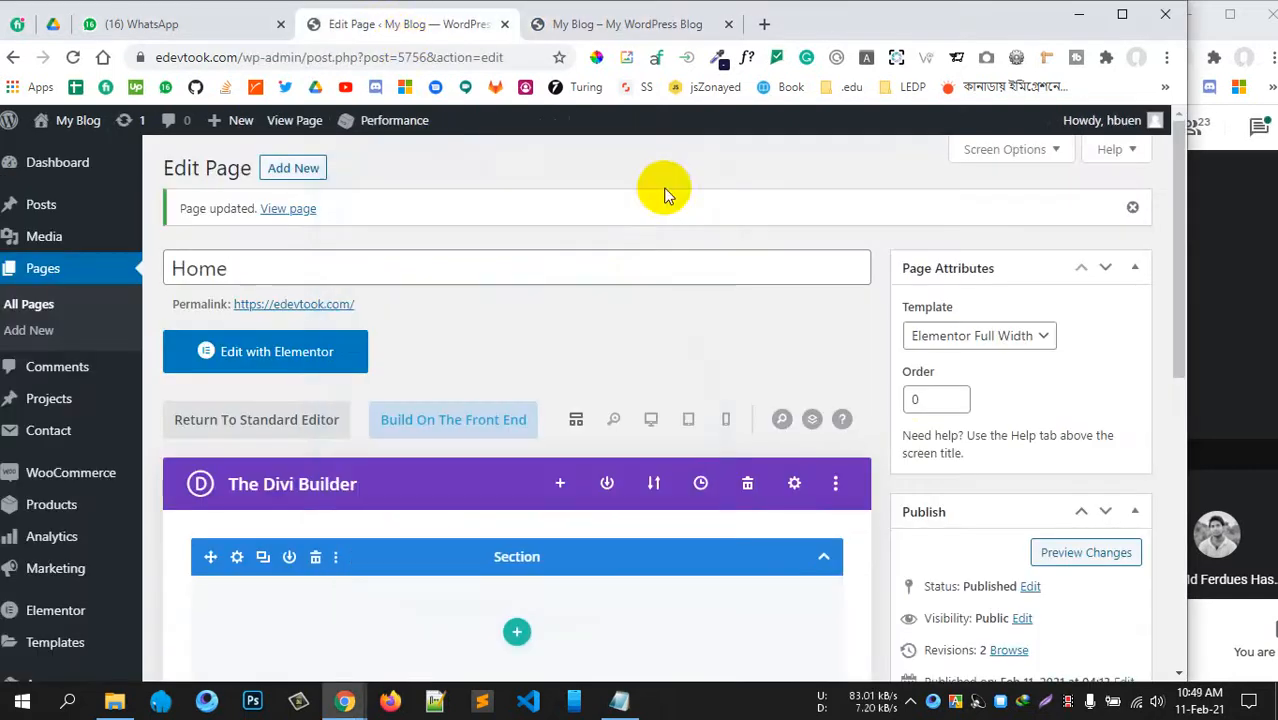
pyautogui.scroll(-2, 885, 355)
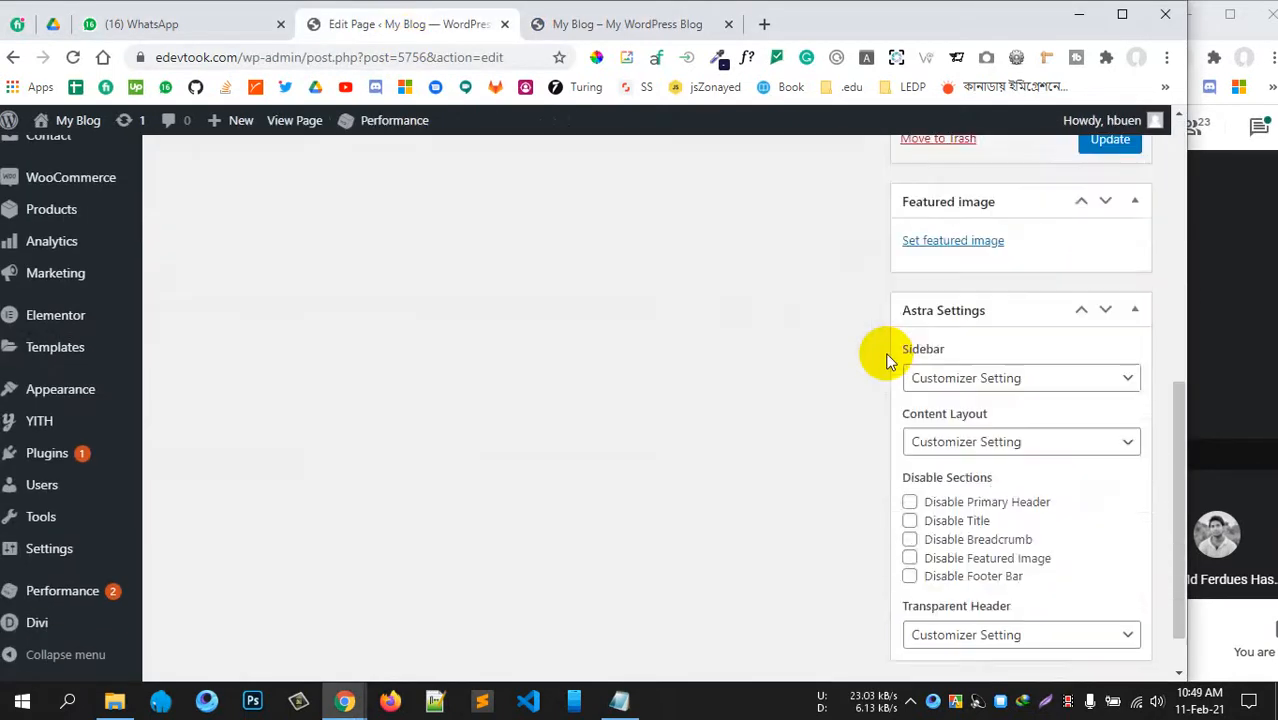
pyautogui.scroll(5, 870, 351)
pyautogui.click(632, 30)
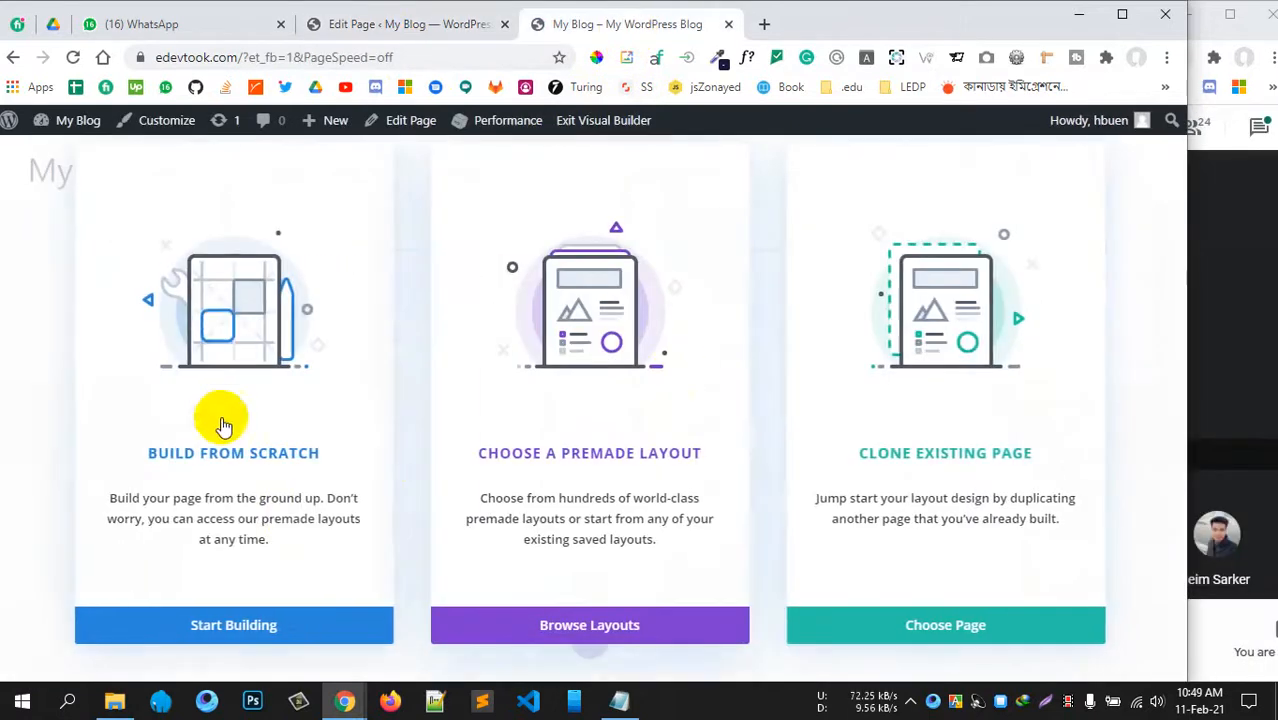
# - Start building the page from scratch and insert a single-column row in the section
pyautogui.click(257, 408)
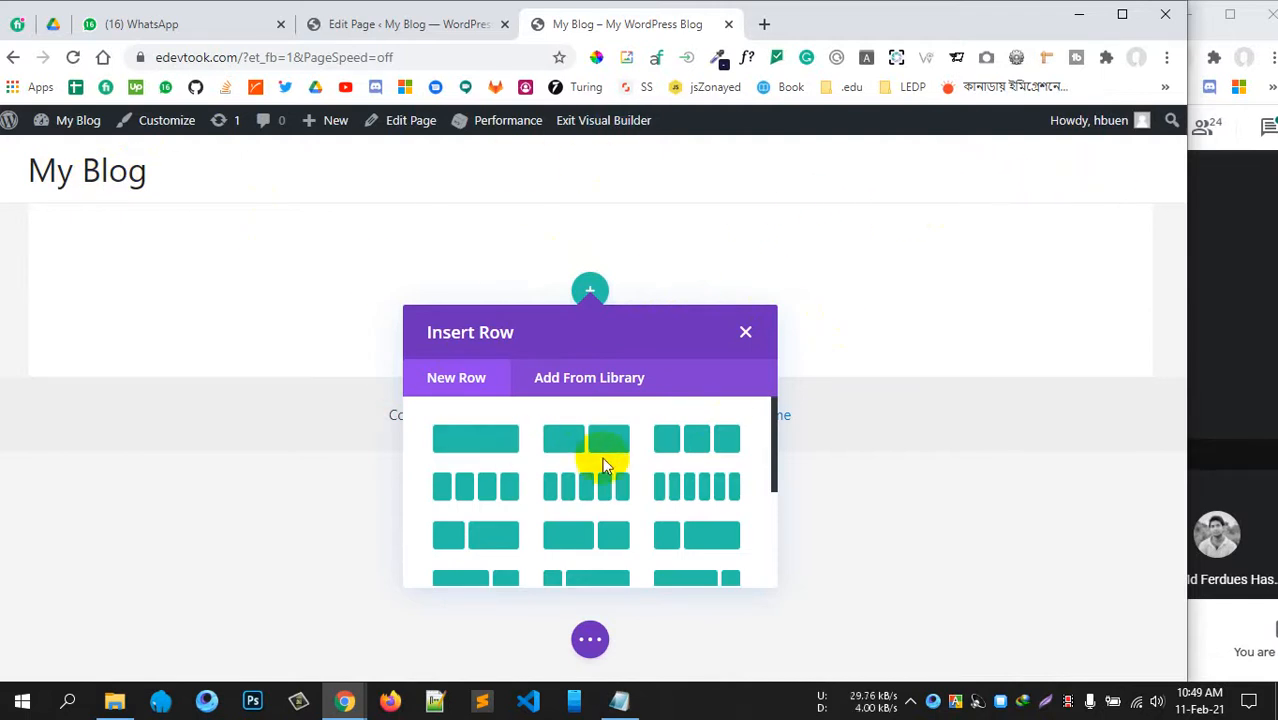
pyautogui.scroll(-3, 605, 463)
pyautogui.scroll(3, 540, 475)
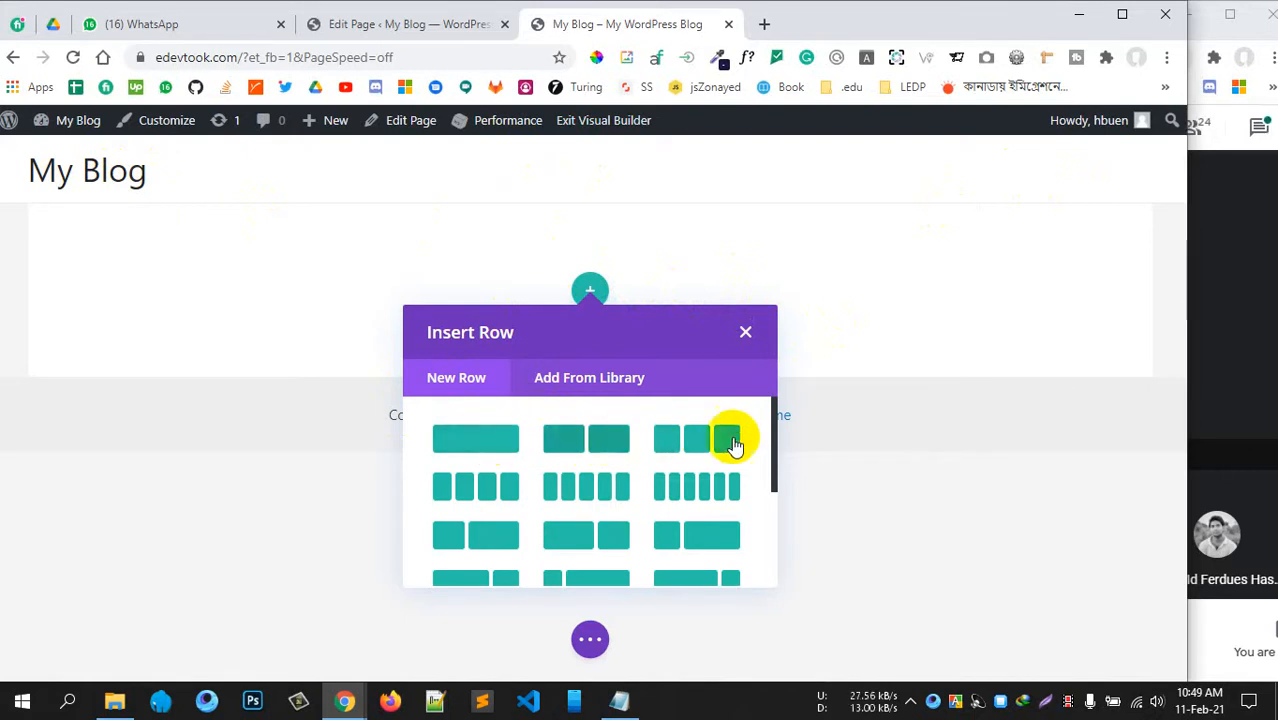
pyautogui.scroll(-1, 553, 485)
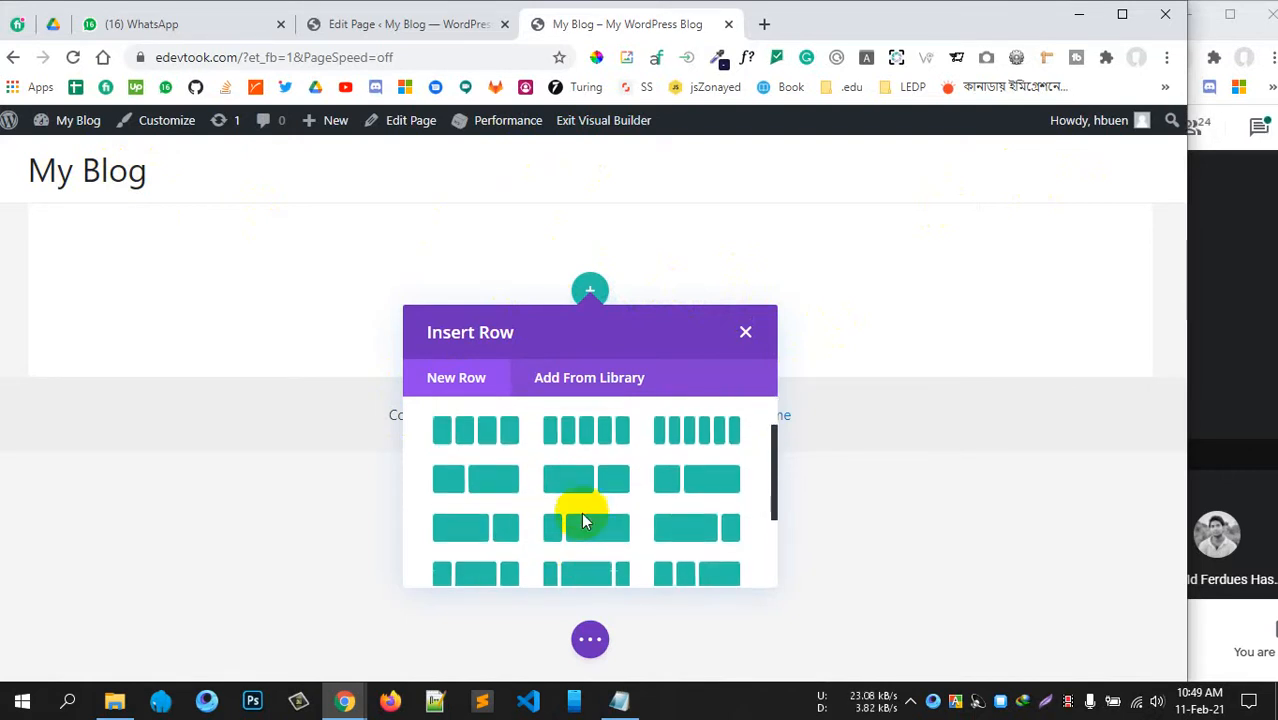
pyautogui.scroll(2, 584, 520)
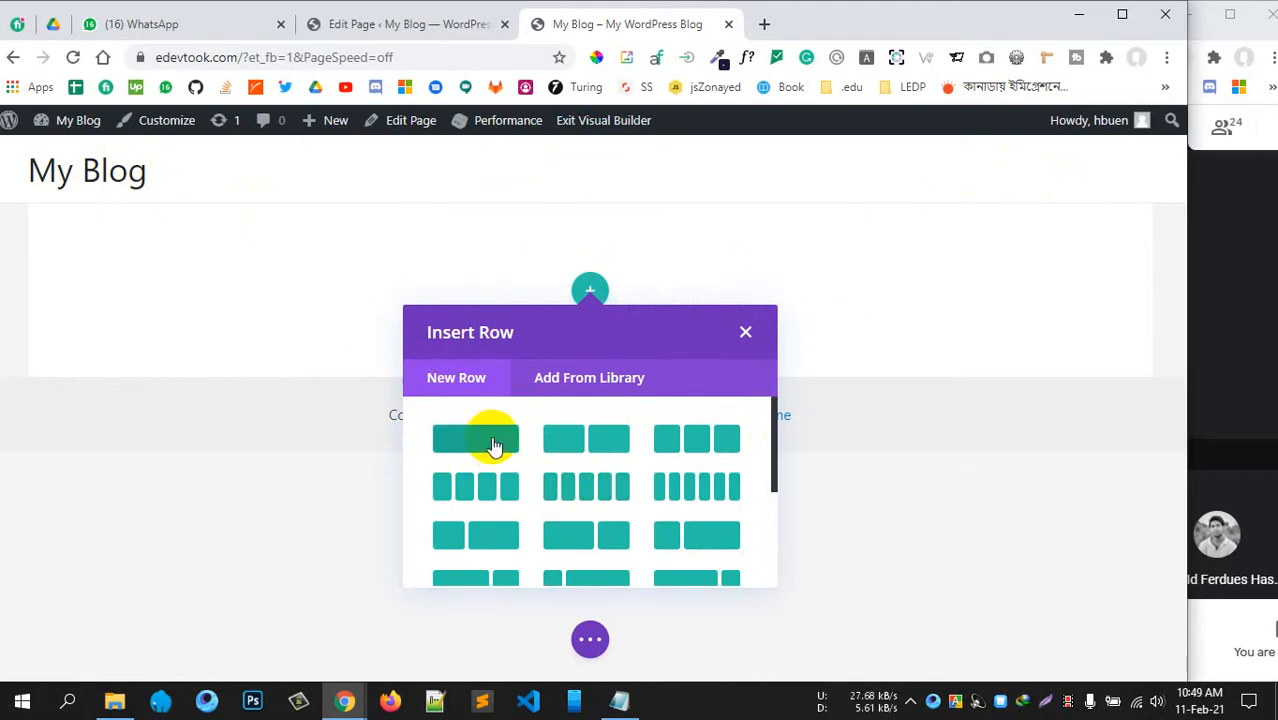
pyautogui.click(447, 449)
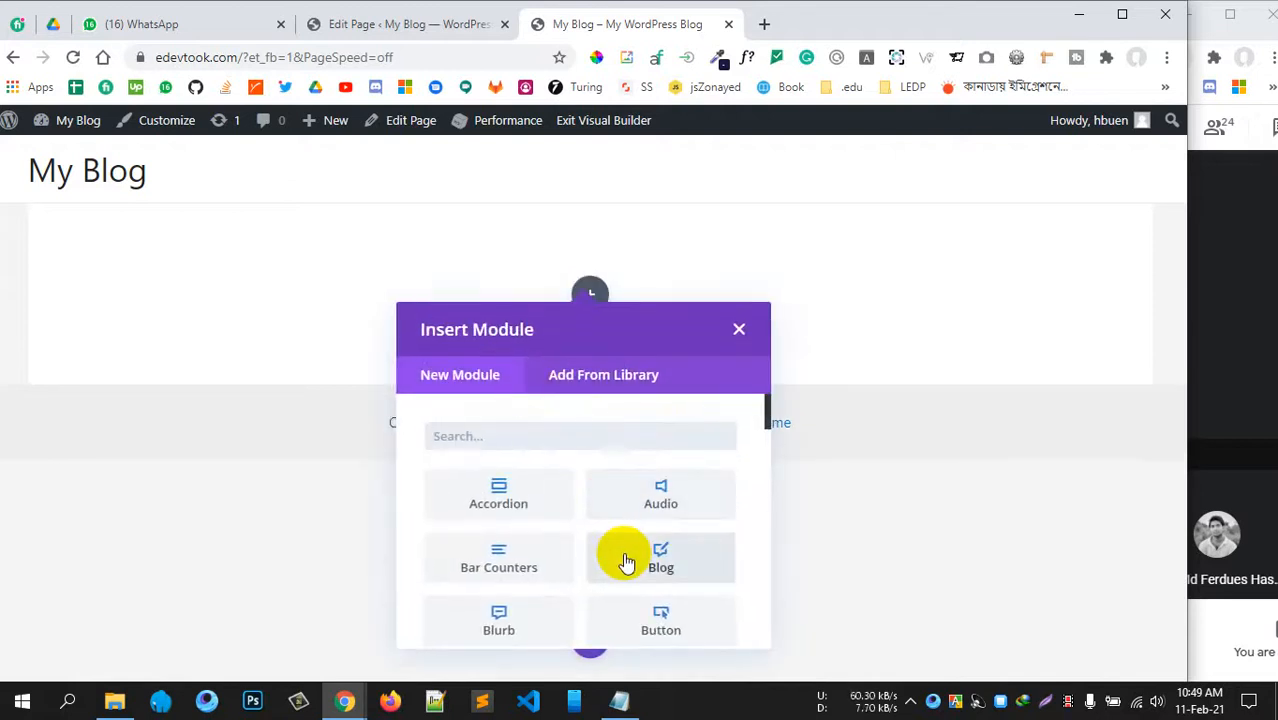
# - Browse the available modules, insert an Image module into the row, and move its settings window away from the start of the image
pyautogui.scroll(-5, 619, 556)
pyautogui.scroll(-15, 611, 527)
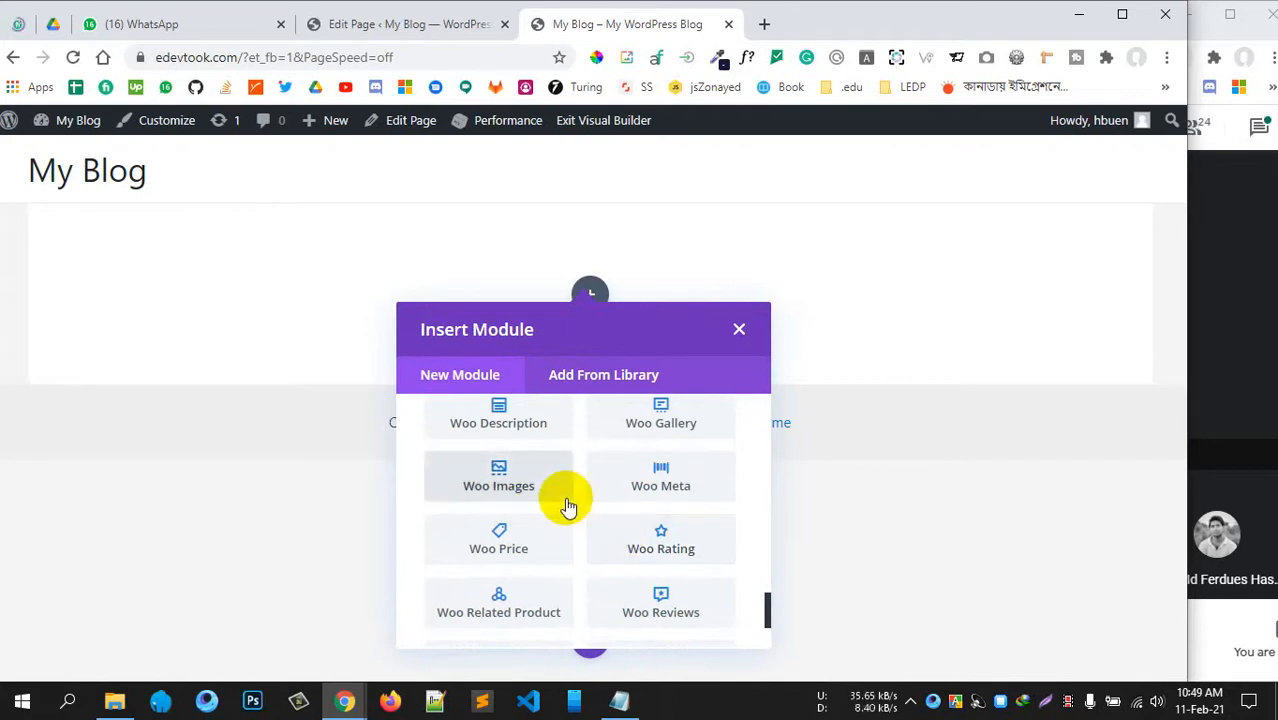
pyautogui.scroll(-2, 583, 527)
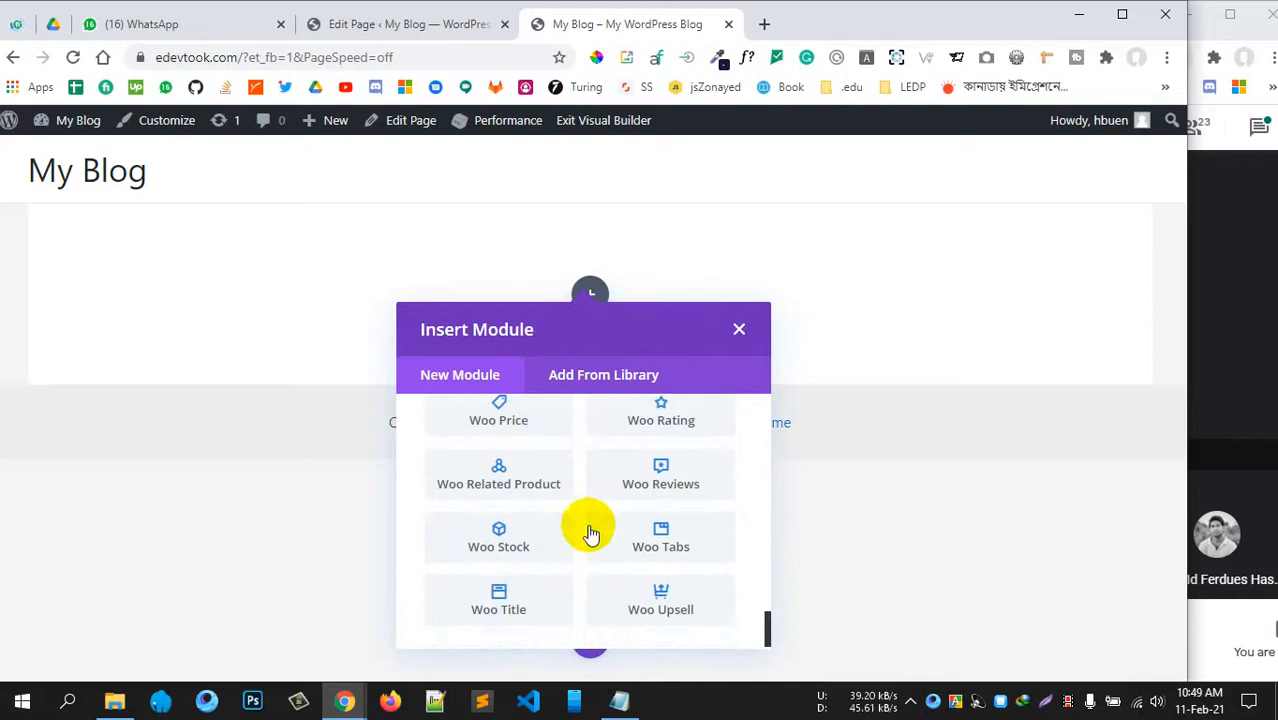
pyautogui.scroll(15, 615, 533)
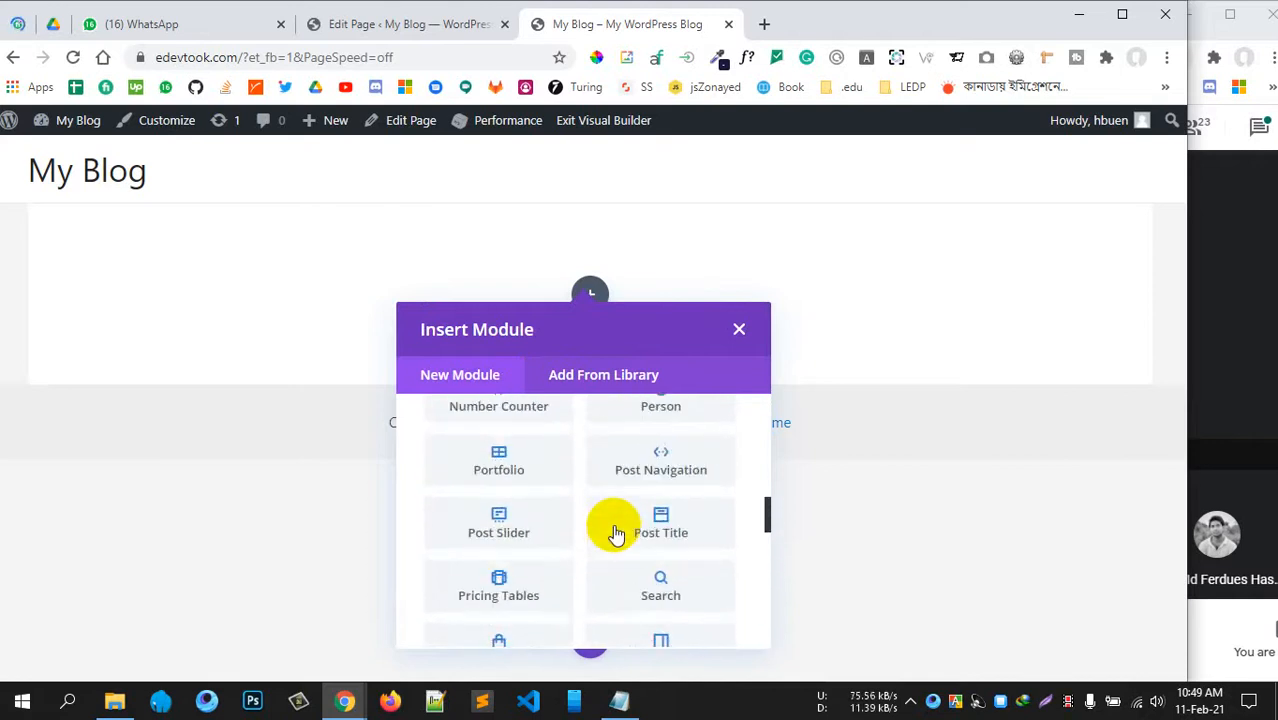
pyautogui.scroll(3, 614, 530)
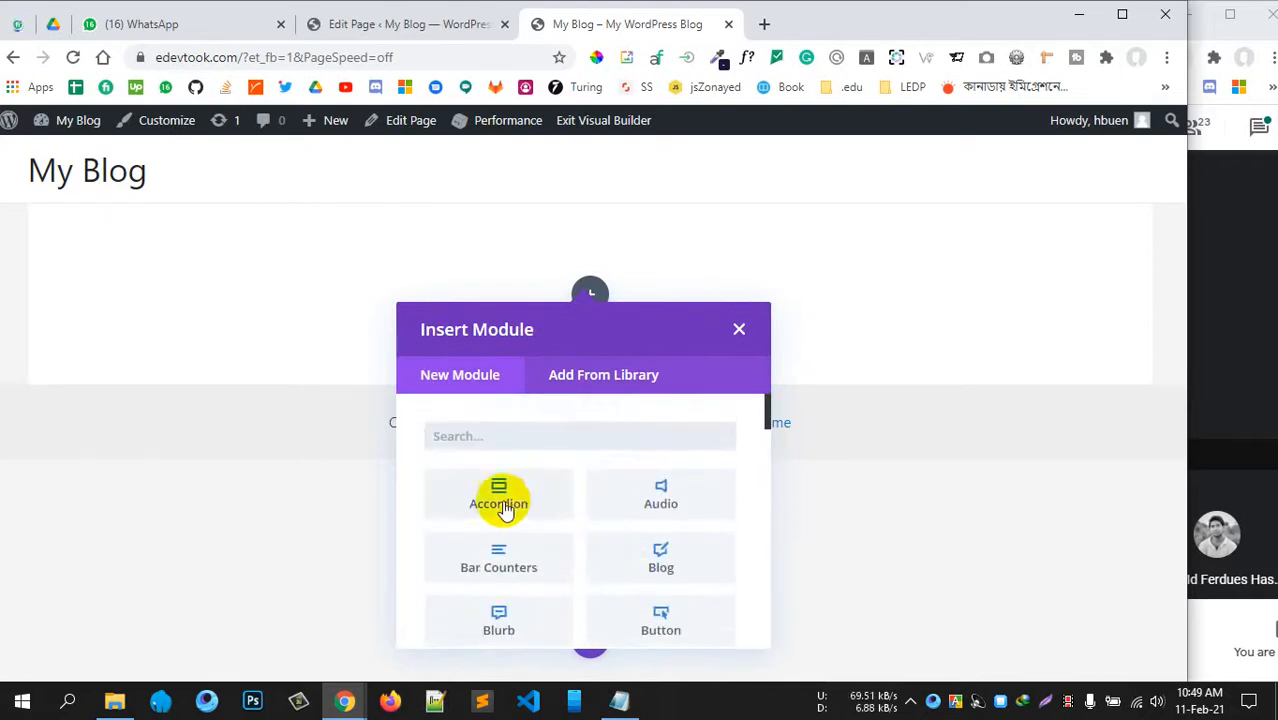
pyautogui.scroll(-1, 679, 515)
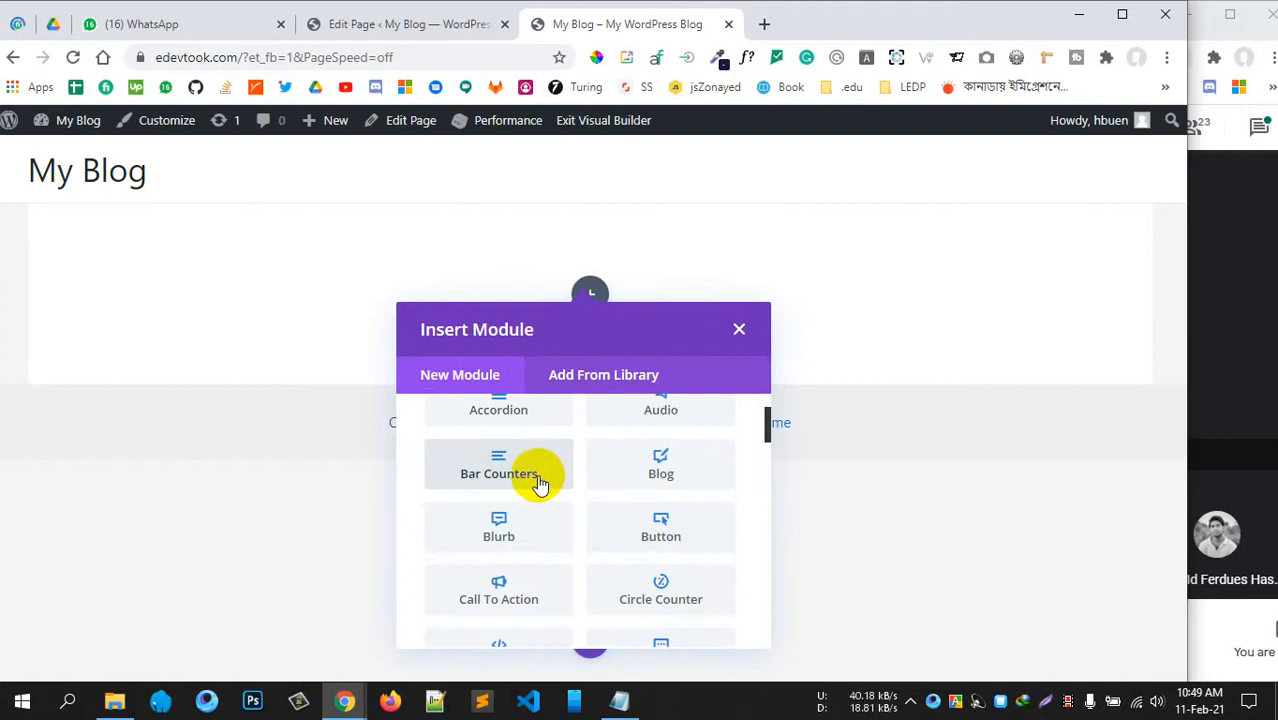
pyautogui.scroll(-2, 540, 485)
pyautogui.scroll(-1, 661, 512)
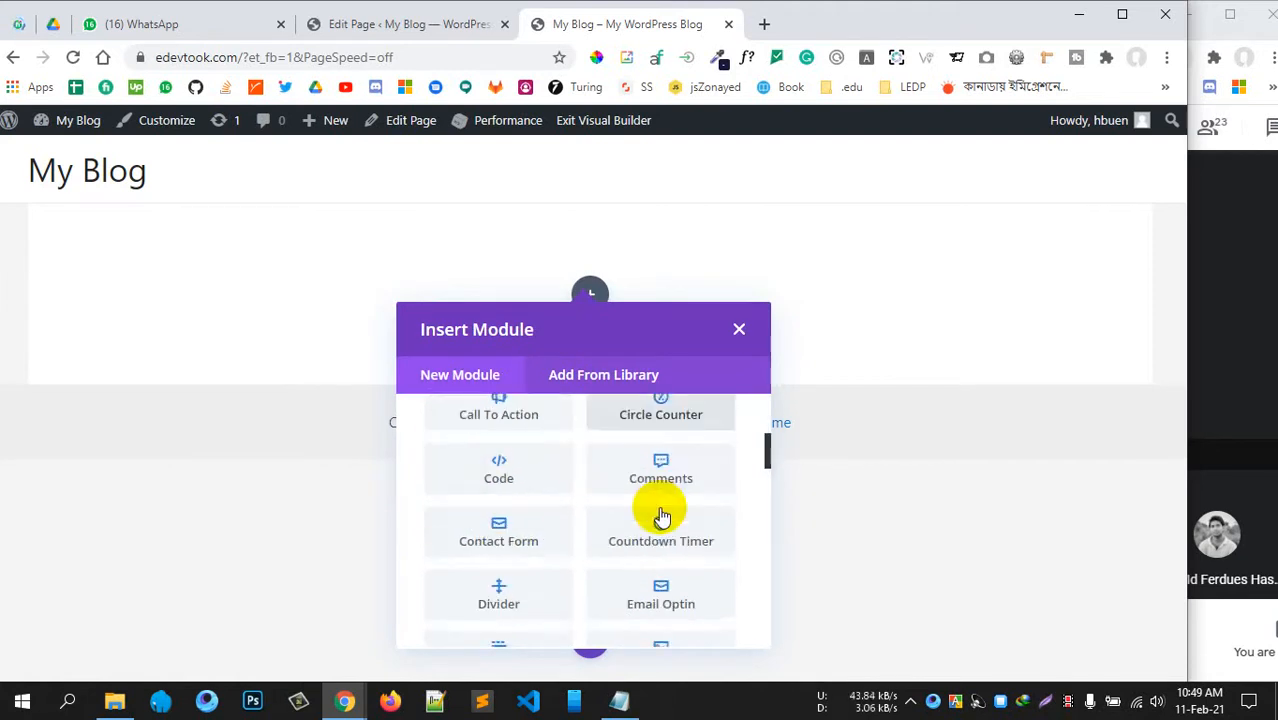
pyautogui.scroll(-1, 590, 540)
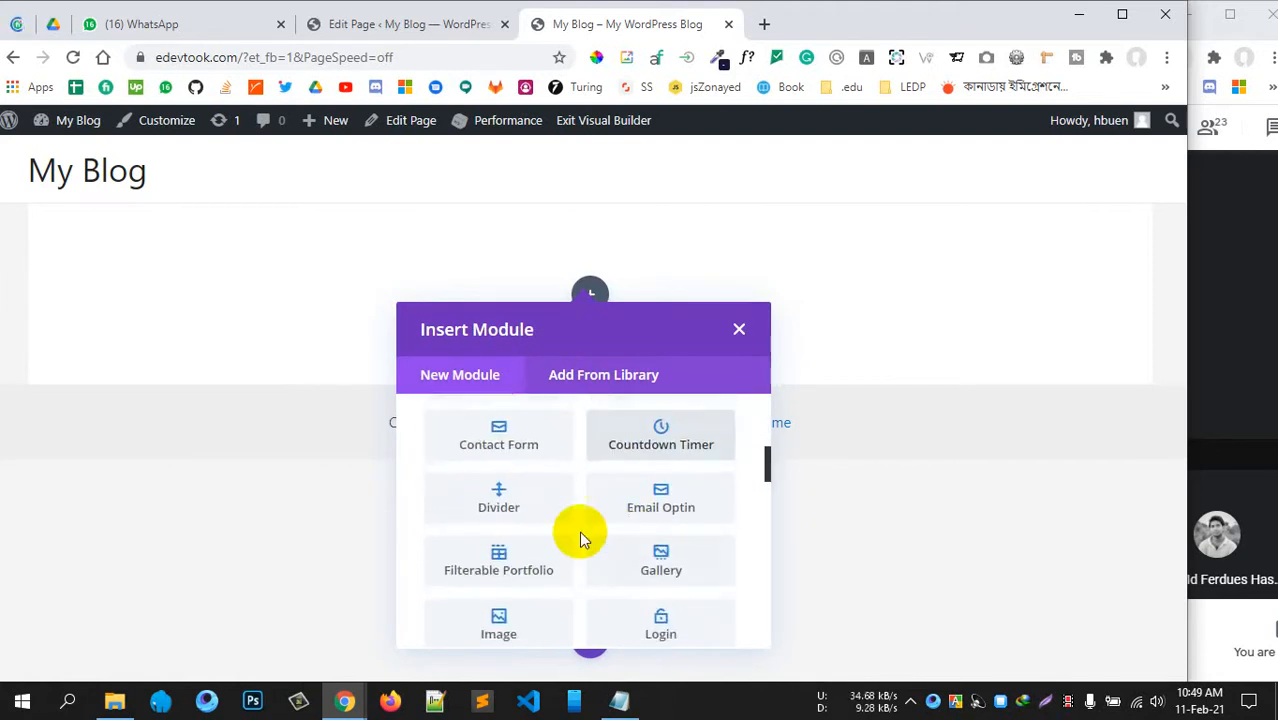
pyautogui.scroll(-2, 658, 521)
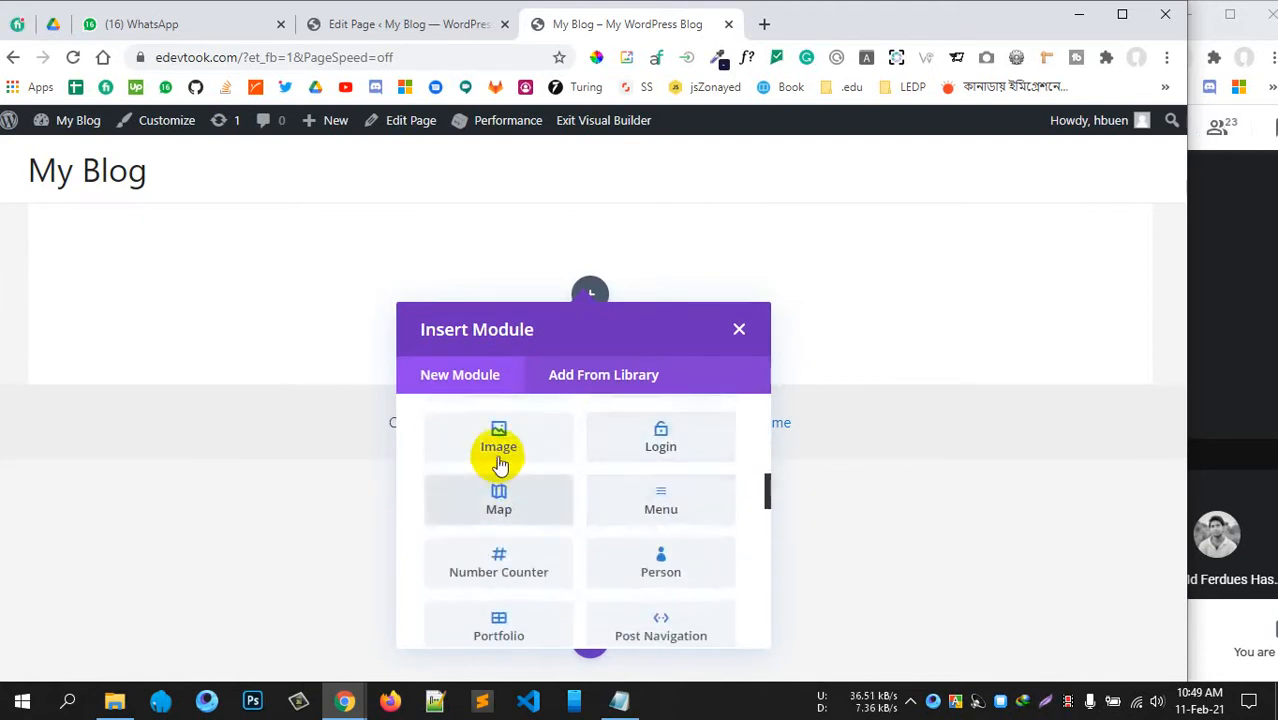
pyautogui.click(490, 448)
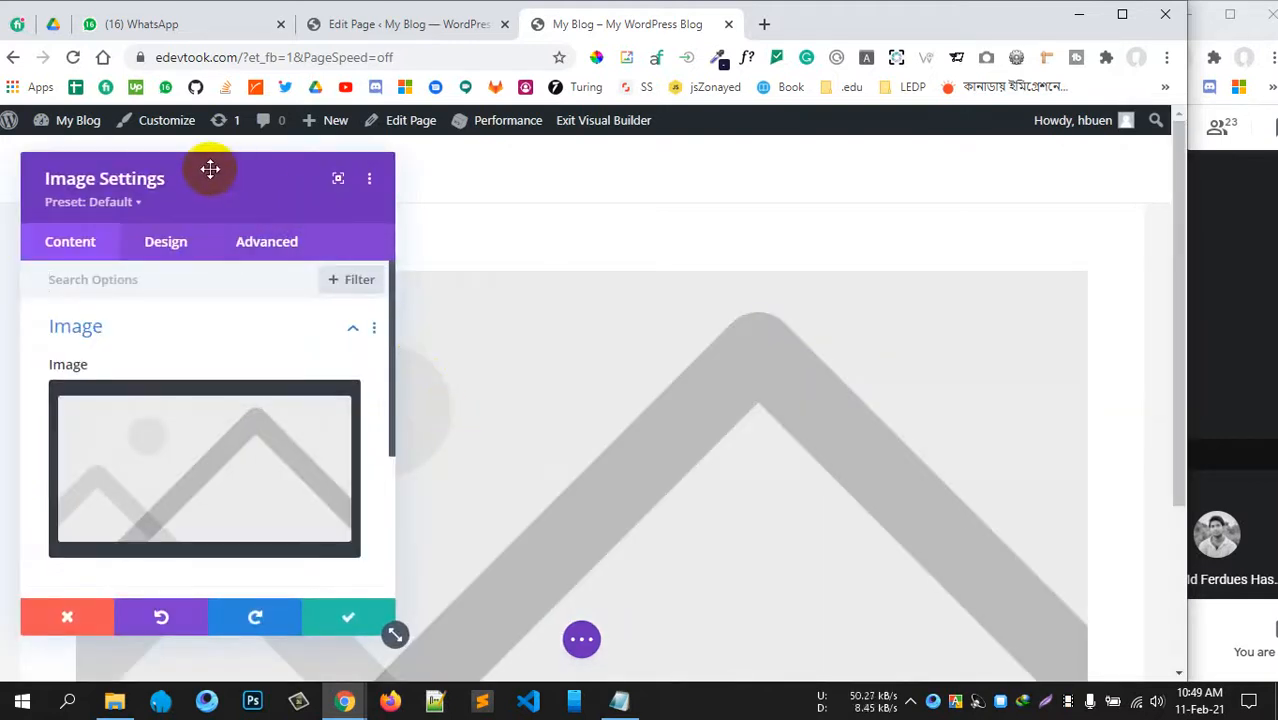
pyautogui.moveTo(210, 169); pyautogui.dragTo(942, 157)
# - Replace the placeholder picture in the Image module with the dark pine forest photo from the media library
pyautogui.scroll(-3, 479, 357)
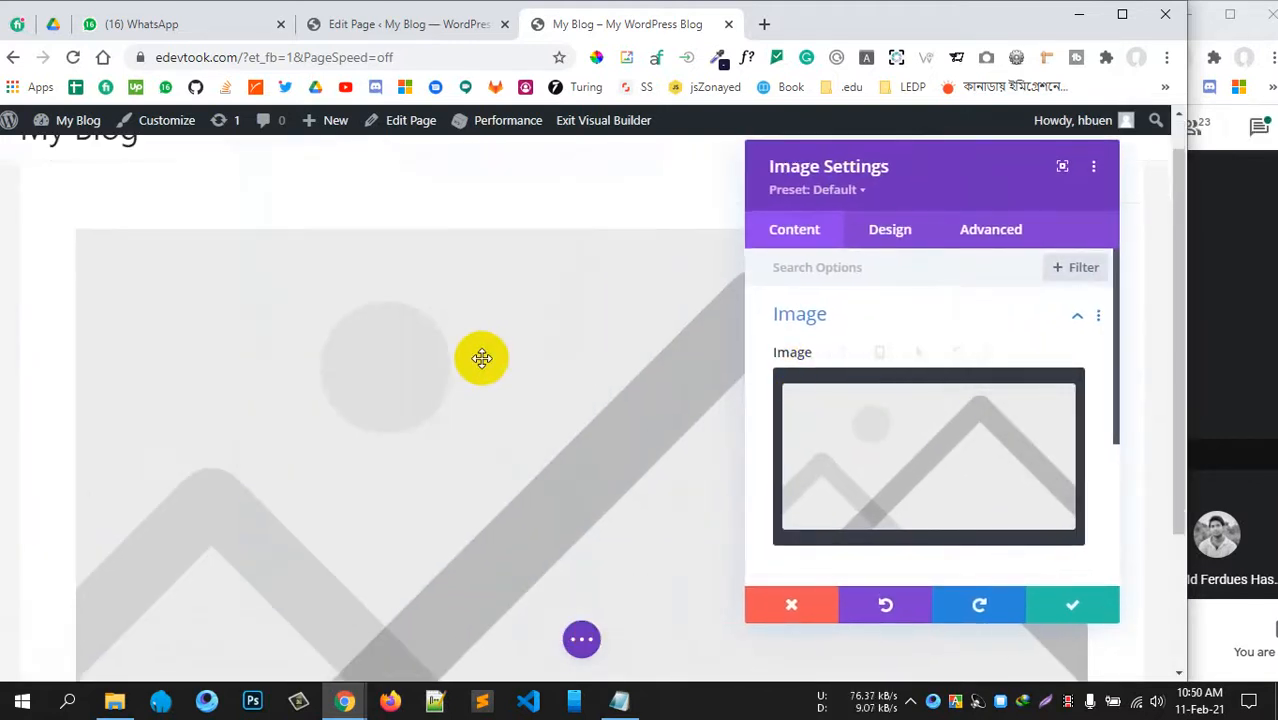
pyautogui.scroll(3, 479, 357)
pyautogui.scroll(-1, 482, 362)
pyautogui.scroll(-1, 482, 362)
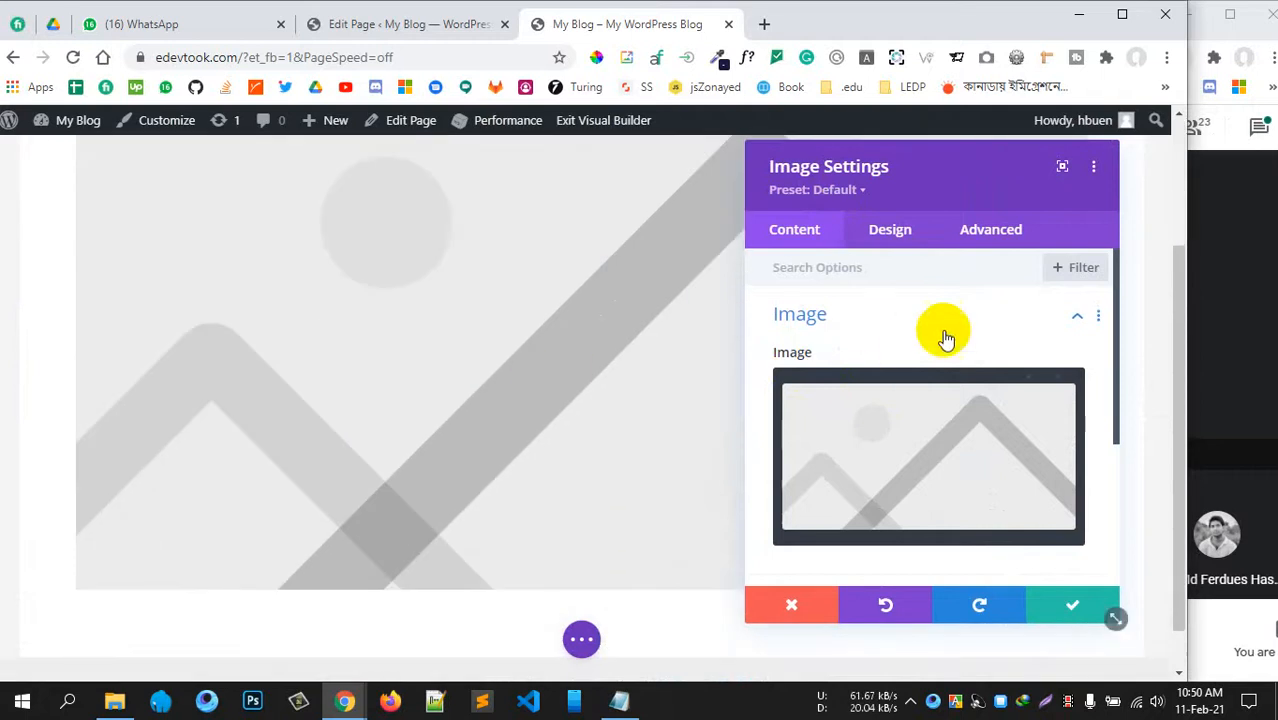
pyautogui.scroll(-3, 885, 320)
pyautogui.scroll(-1, 887, 380)
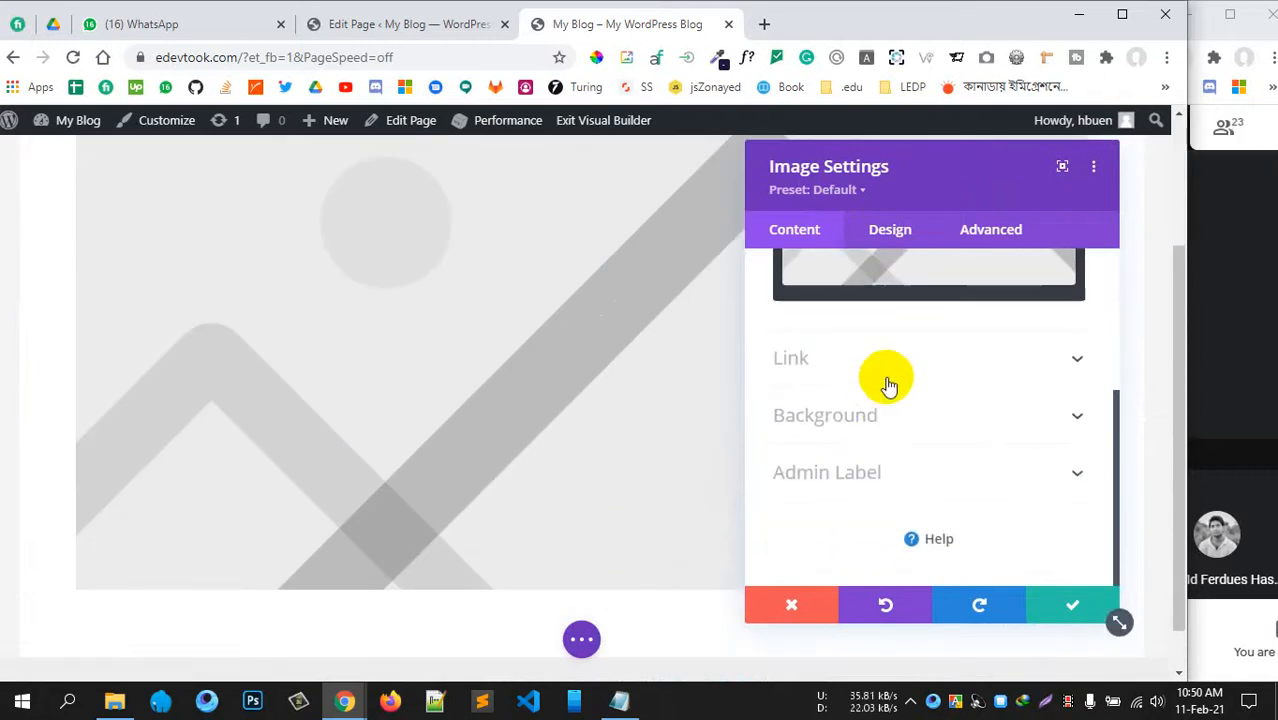
pyautogui.scroll(4, 820, 355)
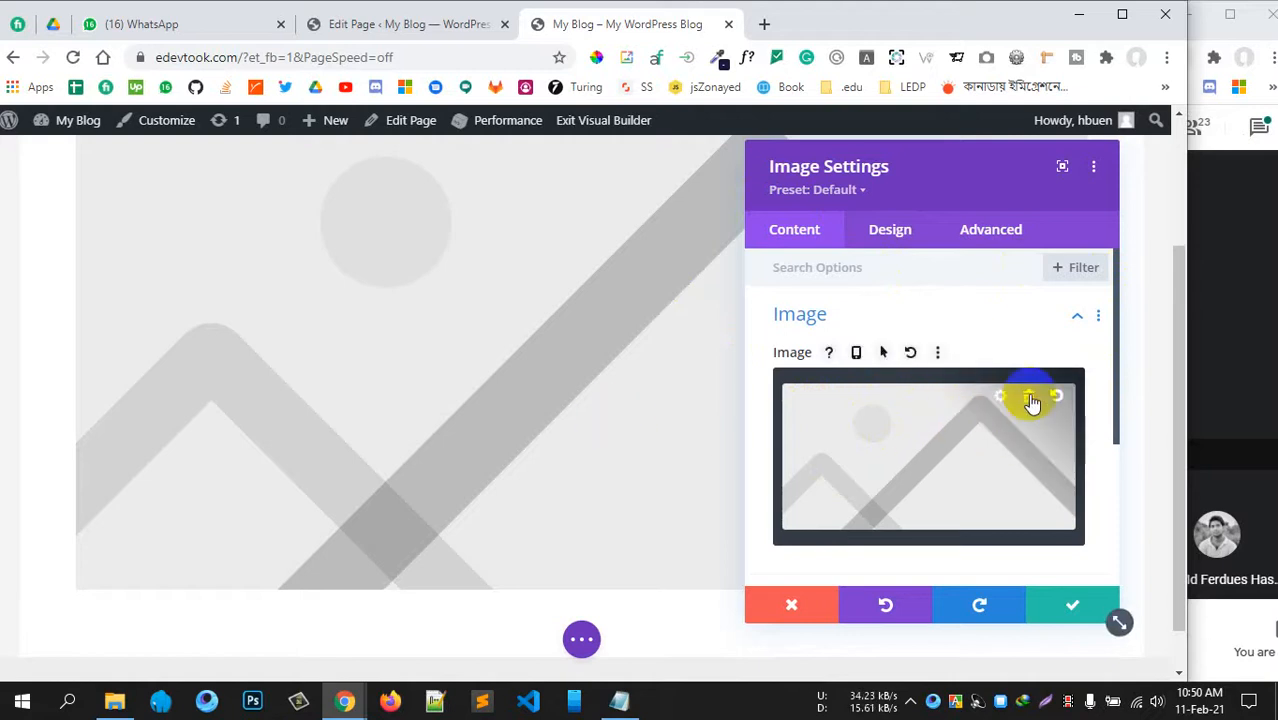
pyautogui.click(1030, 399)
pyautogui.click(946, 432)
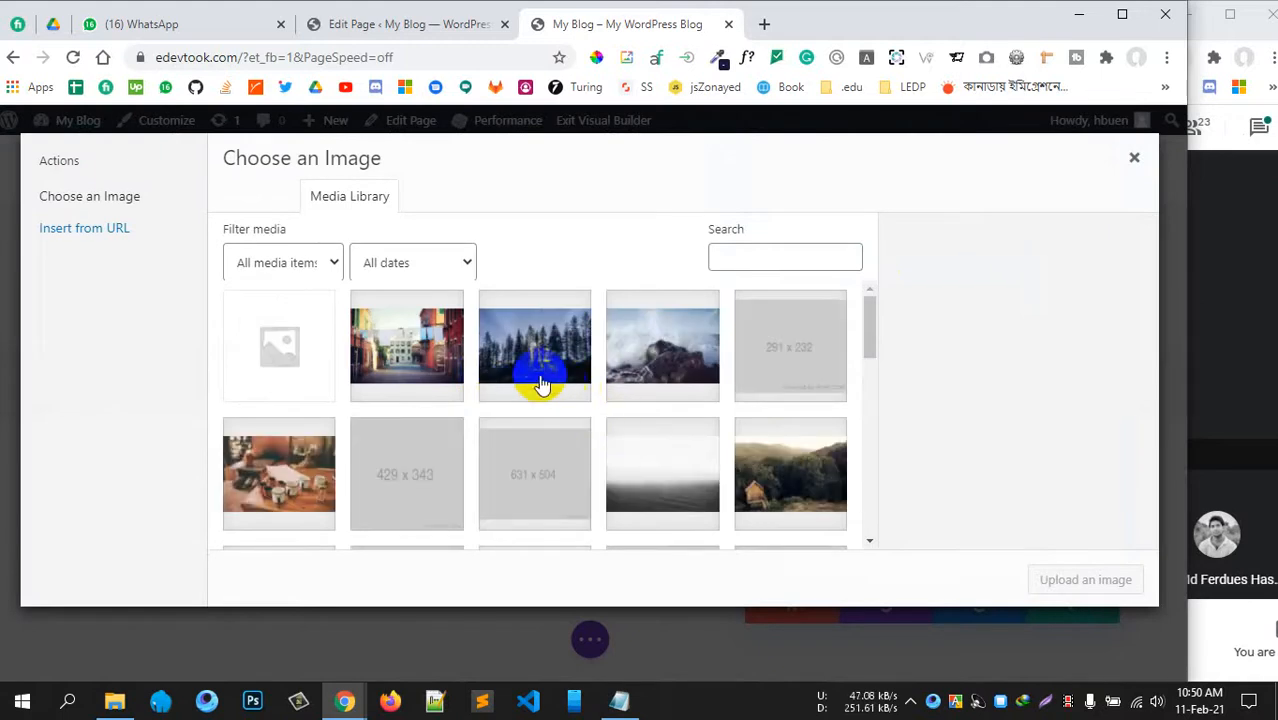
pyautogui.click(520, 377)
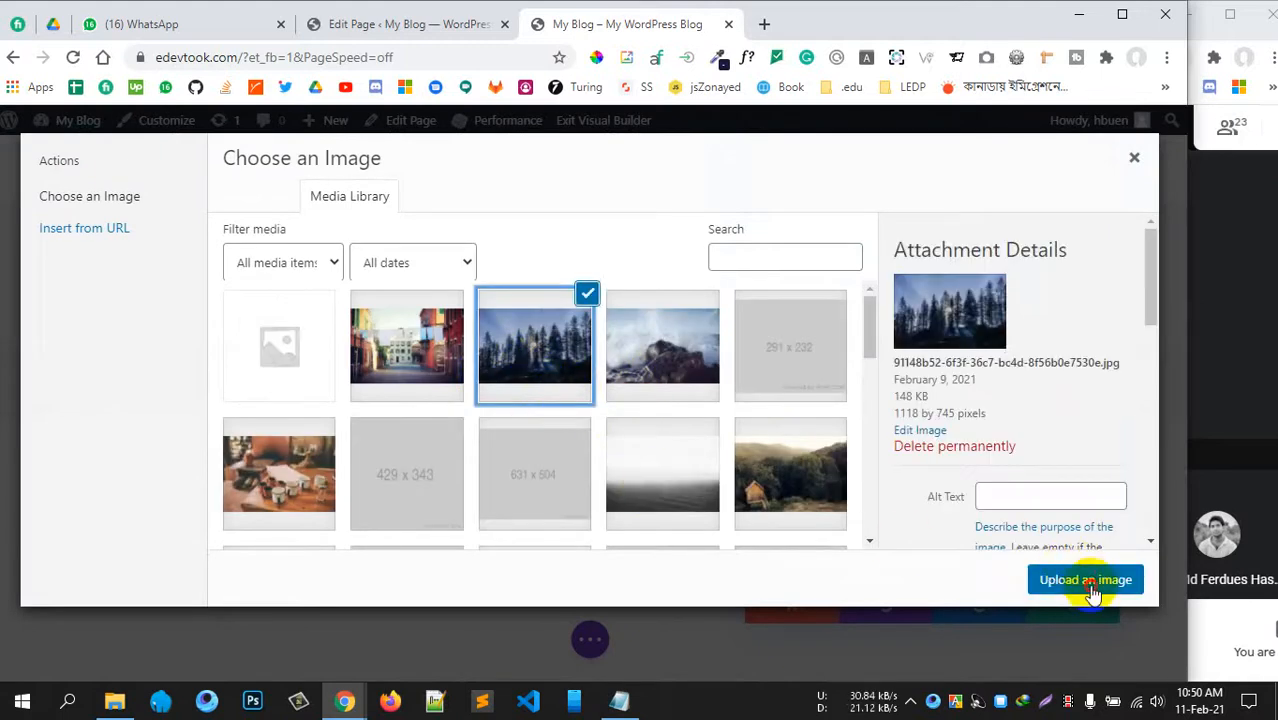
pyautogui.click(1088, 581)
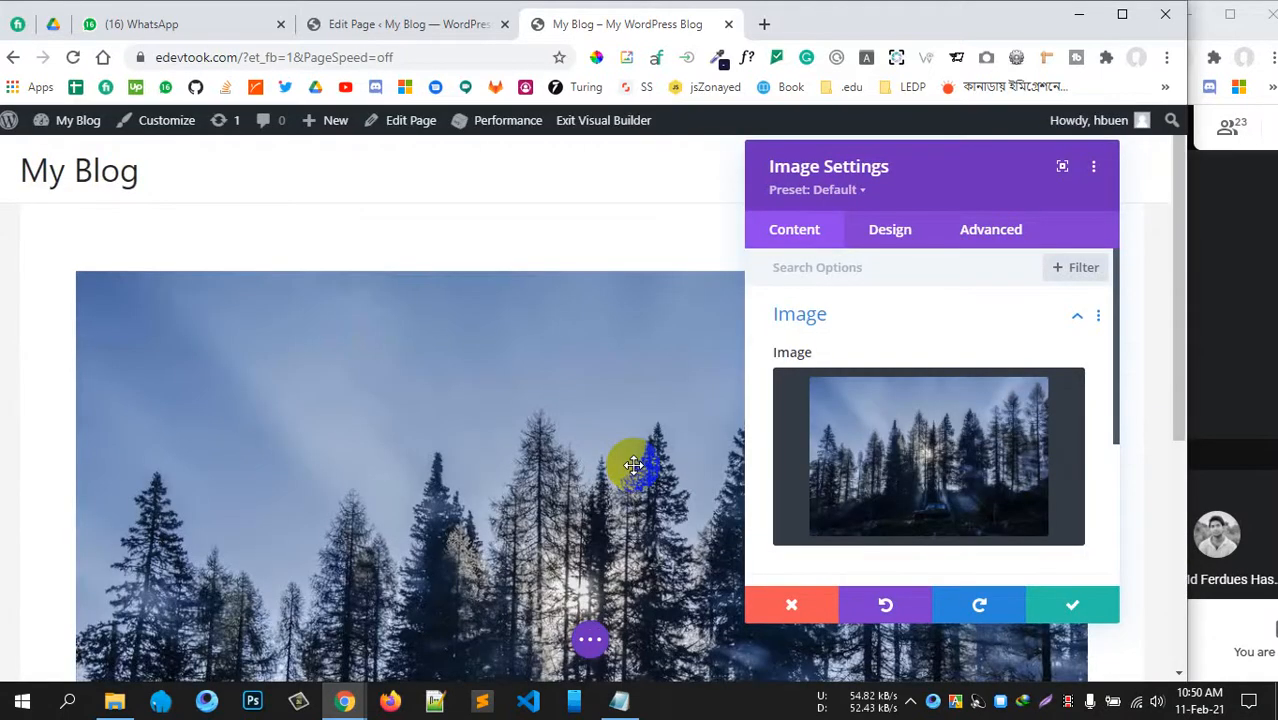
# - Examine the image's Link options for lightbox, link URL and link target, and collapse them
pyautogui.scroll(-2, 540, 460)
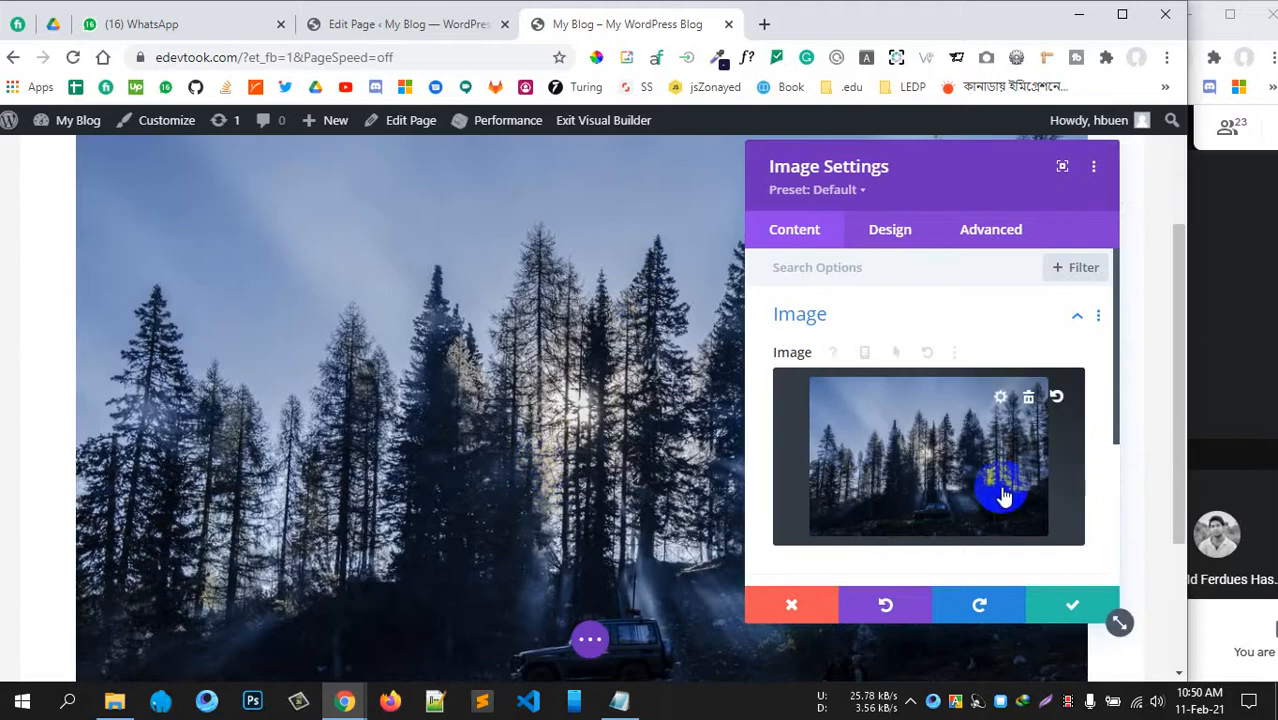
pyautogui.scroll(-4, 1000, 490)
pyautogui.click(960, 362)
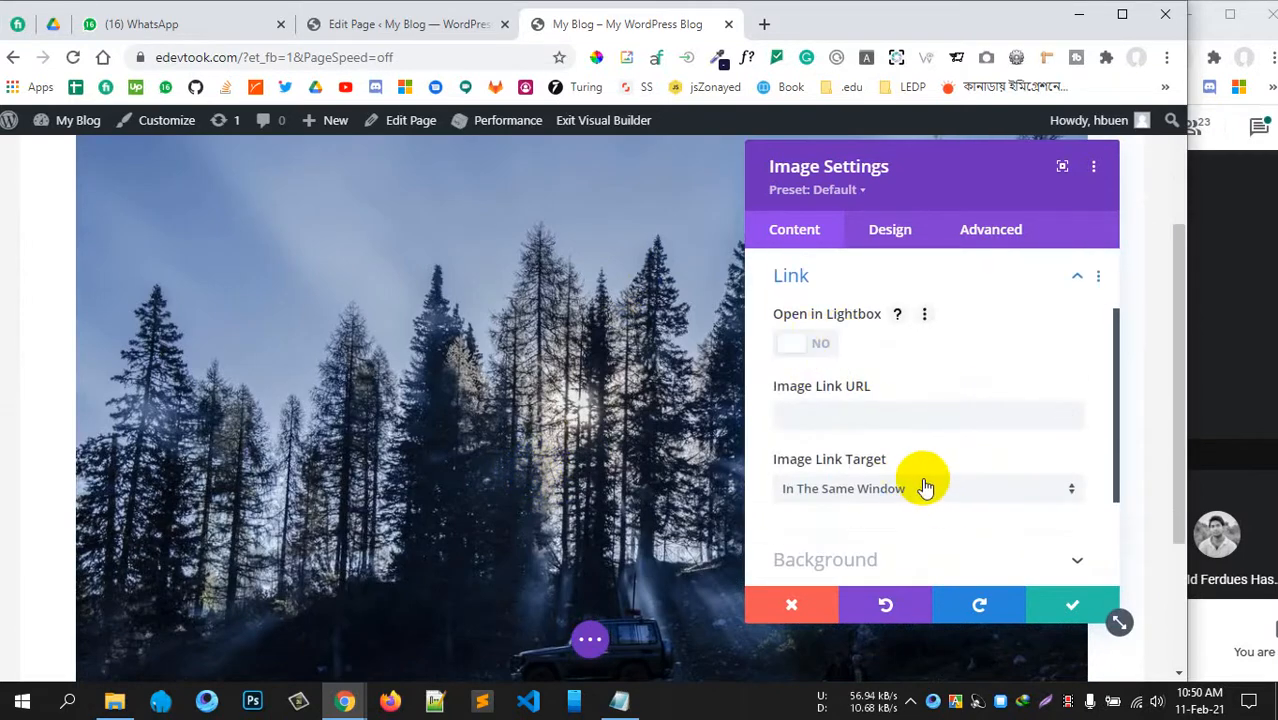
pyautogui.scroll(1, 905, 365)
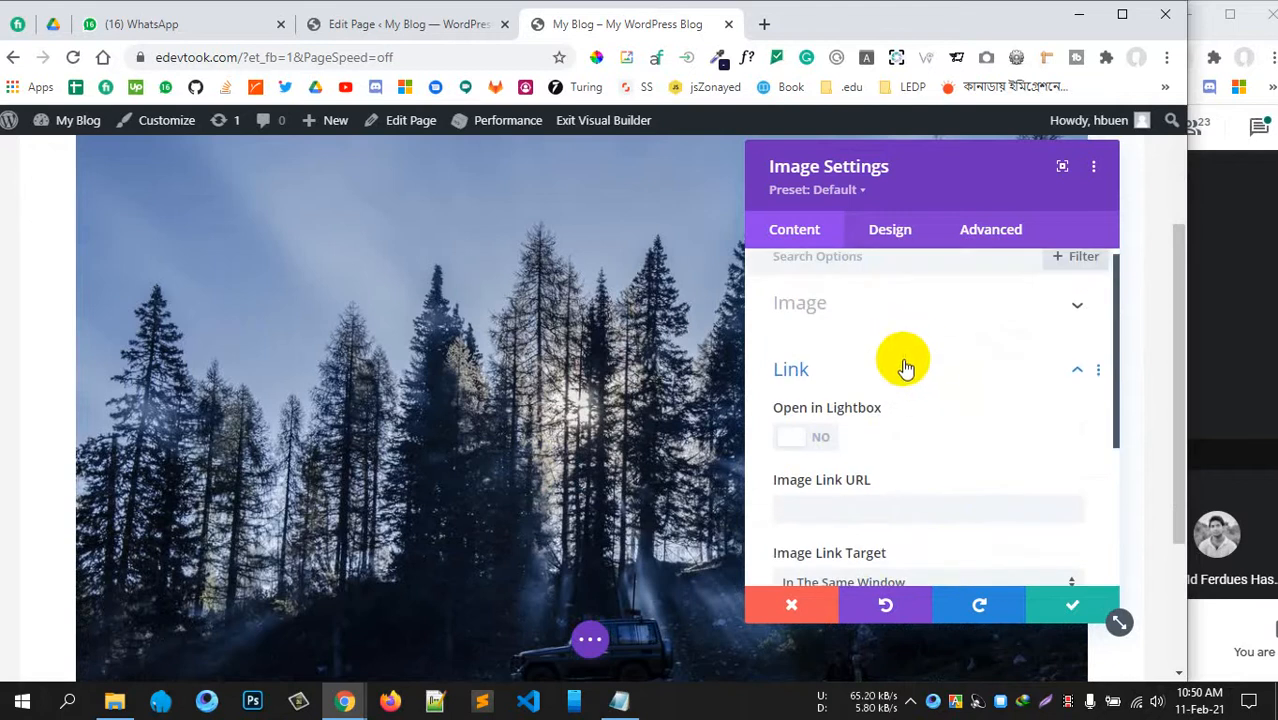
pyautogui.click(905, 368)
# - Examine the image module's Background options, including the background image and the saved colour swatches
pyautogui.click(884, 424)
pyautogui.scroll(-2, 983, 419)
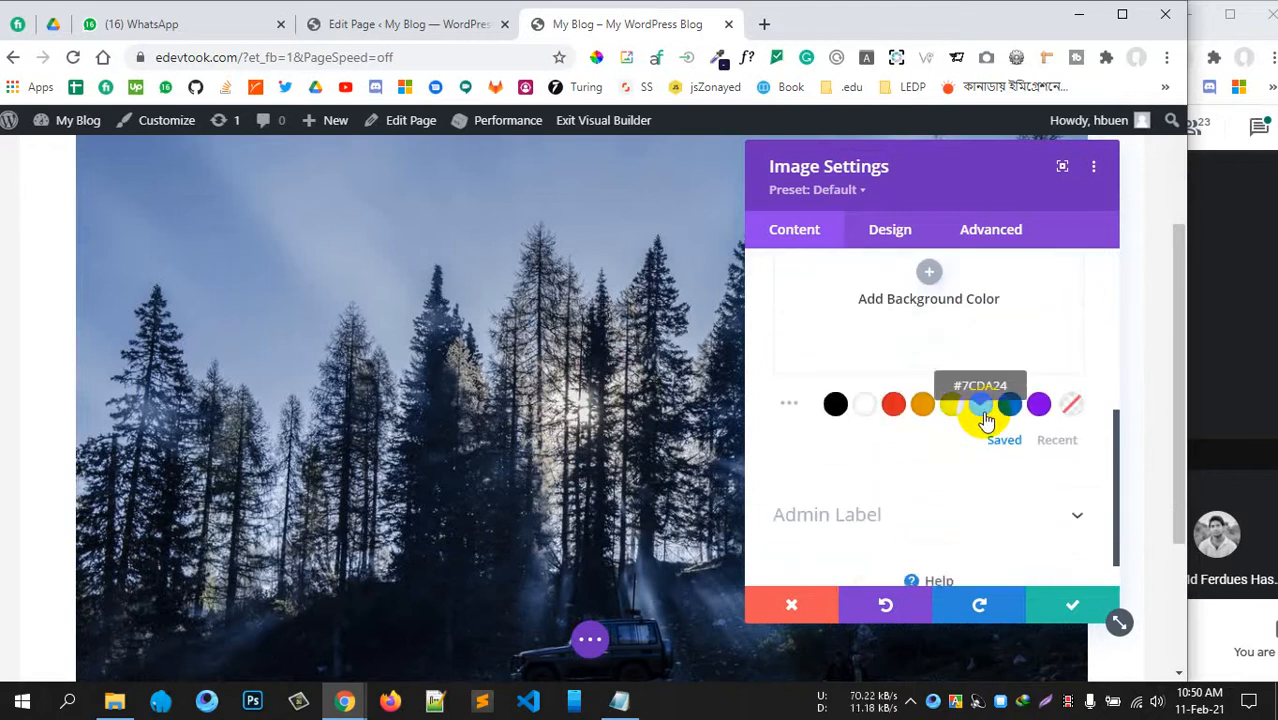
pyautogui.scroll(2, 912, 390)
pyautogui.scroll(1, 909, 400)
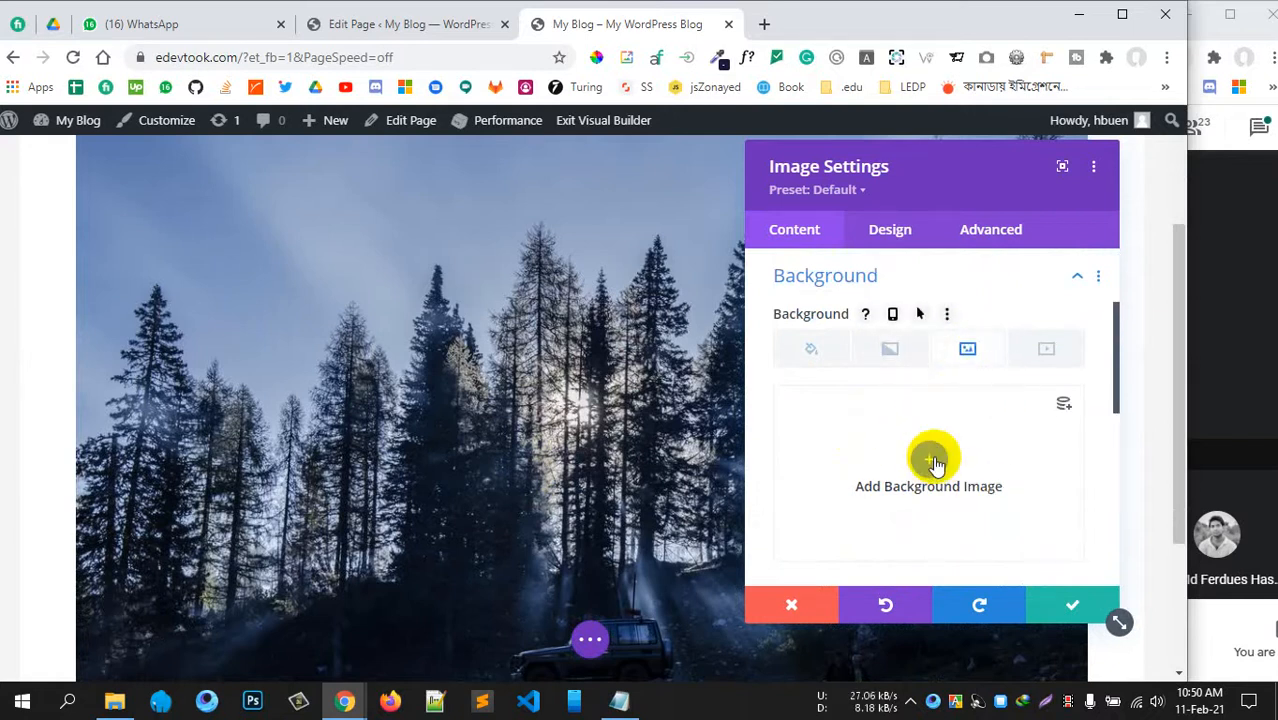
pyautogui.click(812, 350)
pyautogui.scroll(-2, 925, 460)
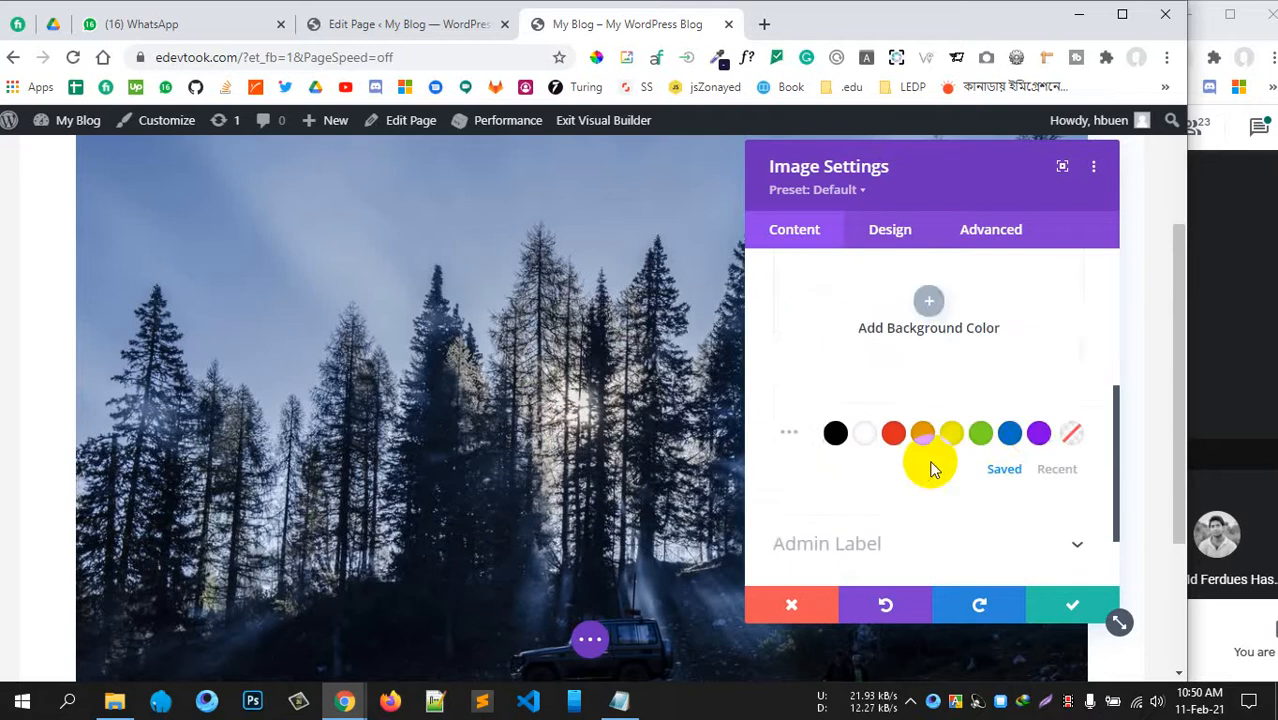
pyautogui.scroll(-1, 930, 470)
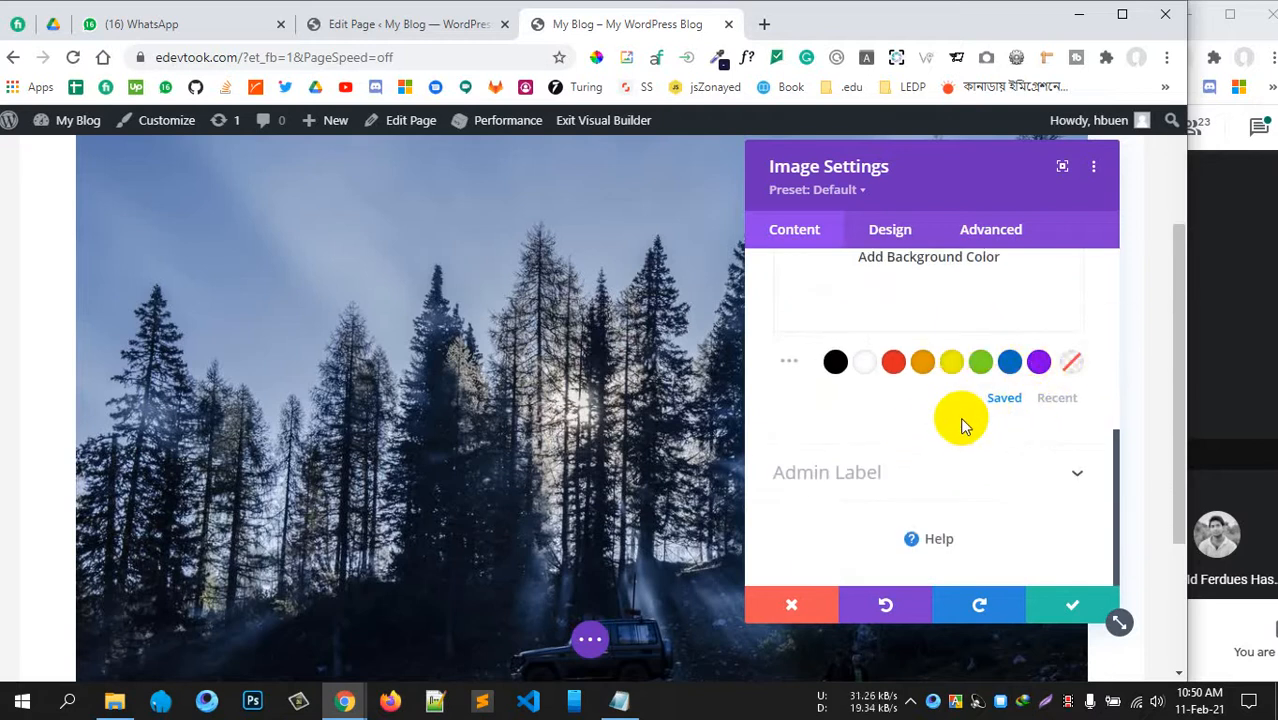
pyautogui.scroll(2, 961, 423)
pyautogui.scroll(-2, 961, 428)
# - Examine the image module's Admin Label option and collapse it
pyautogui.click(911, 484)
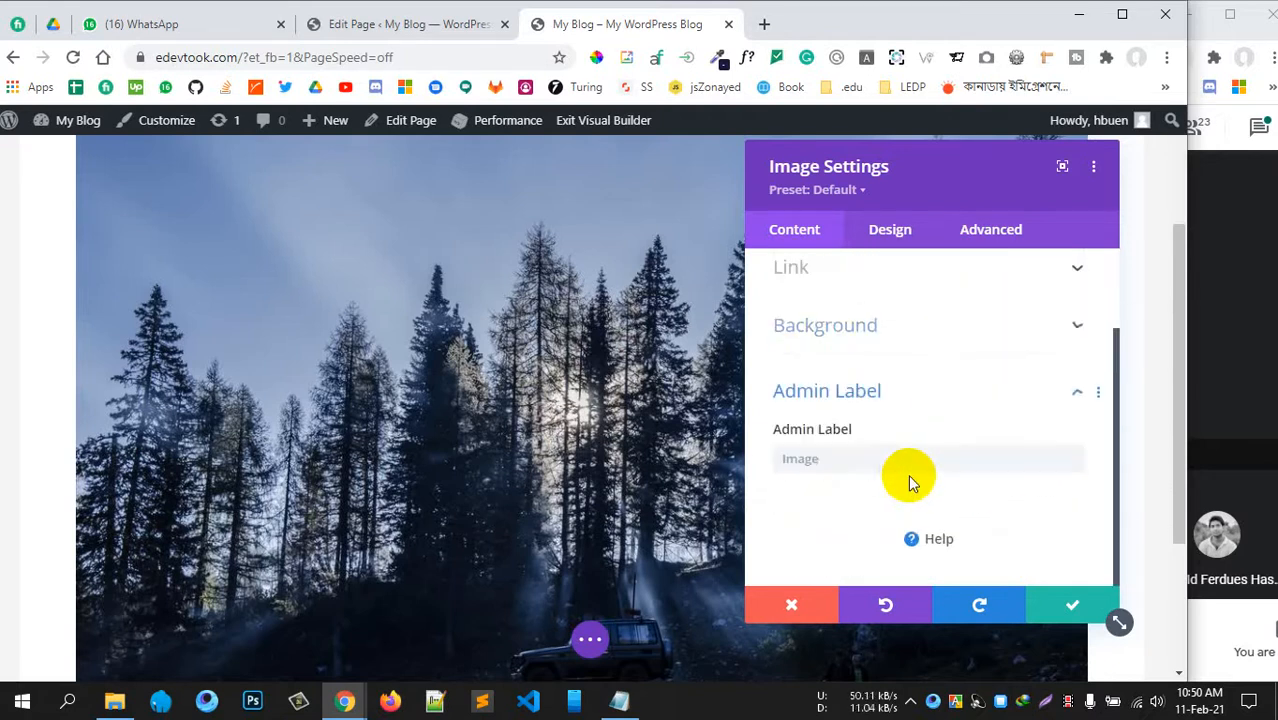
pyautogui.click(846, 461)
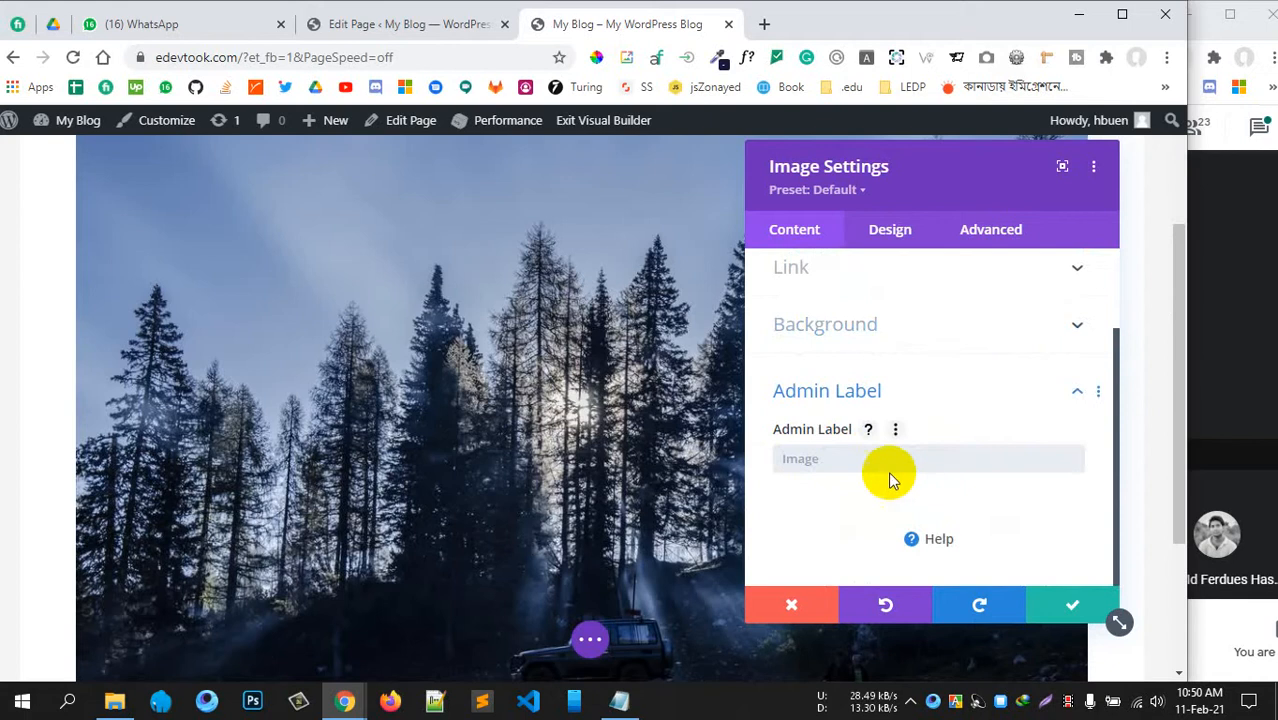
pyautogui.scroll(2, 933, 471)
pyautogui.scroll(-2, 933, 477)
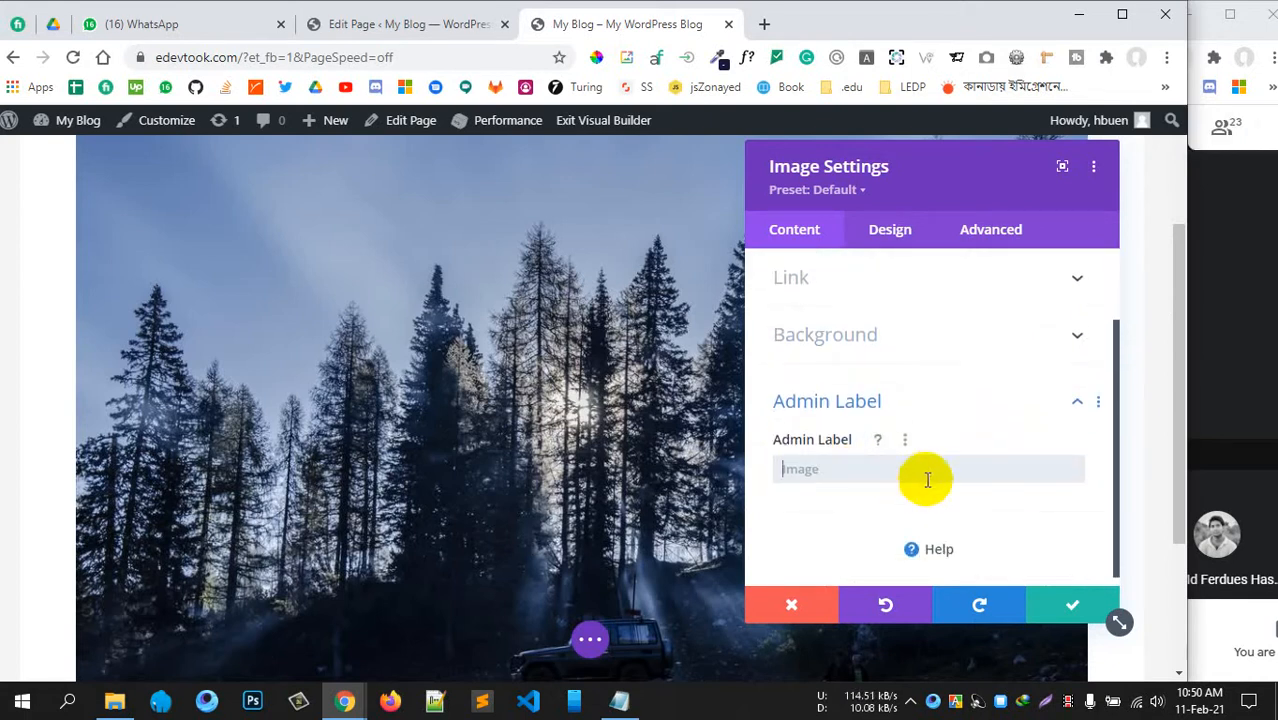
pyautogui.click(1044, 414)
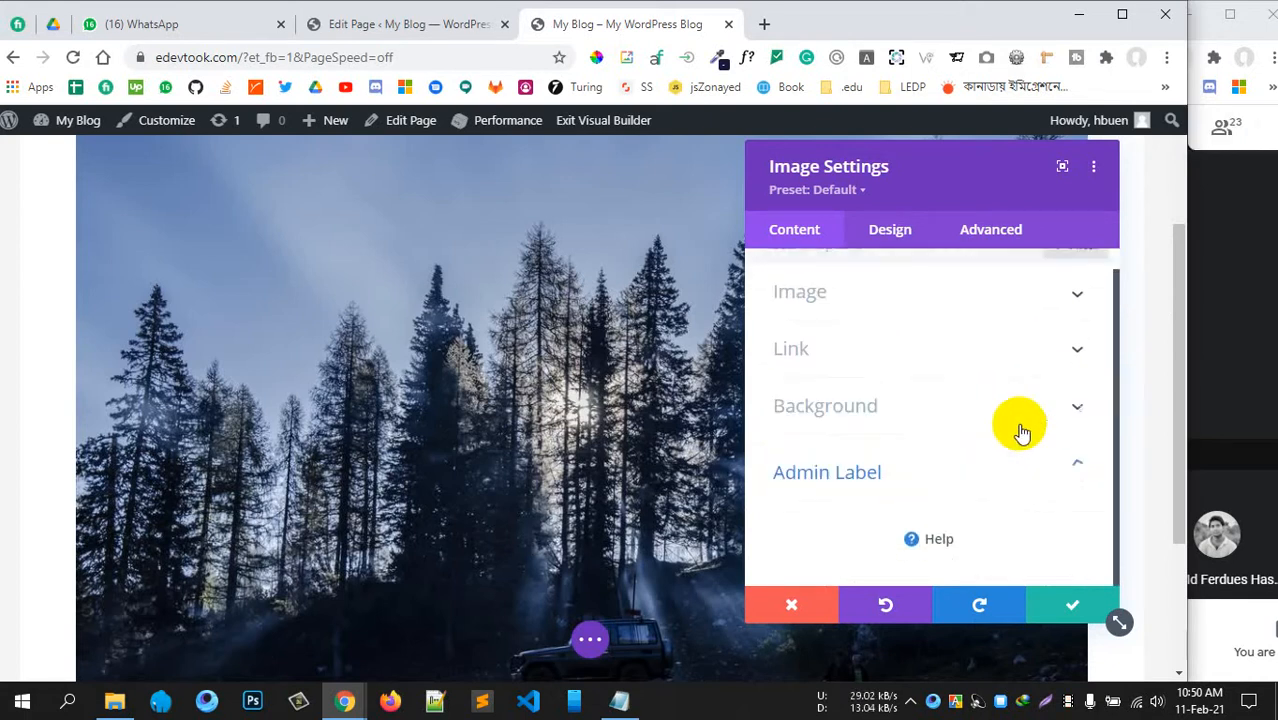
# - Look through the image module's Content, Design and Advanced settings, including the Image Alignment option
pyautogui.click(889, 232)
pyautogui.click(803, 243)
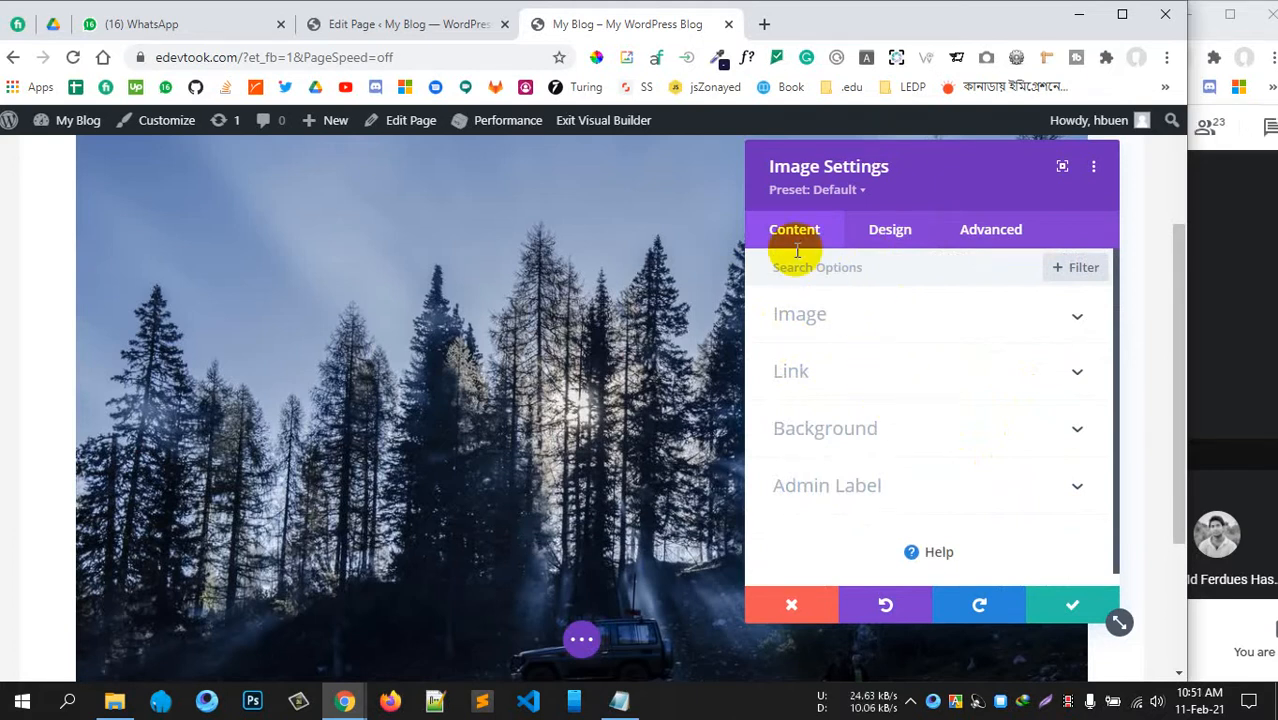
pyautogui.click(907, 268)
pyautogui.click(891, 240)
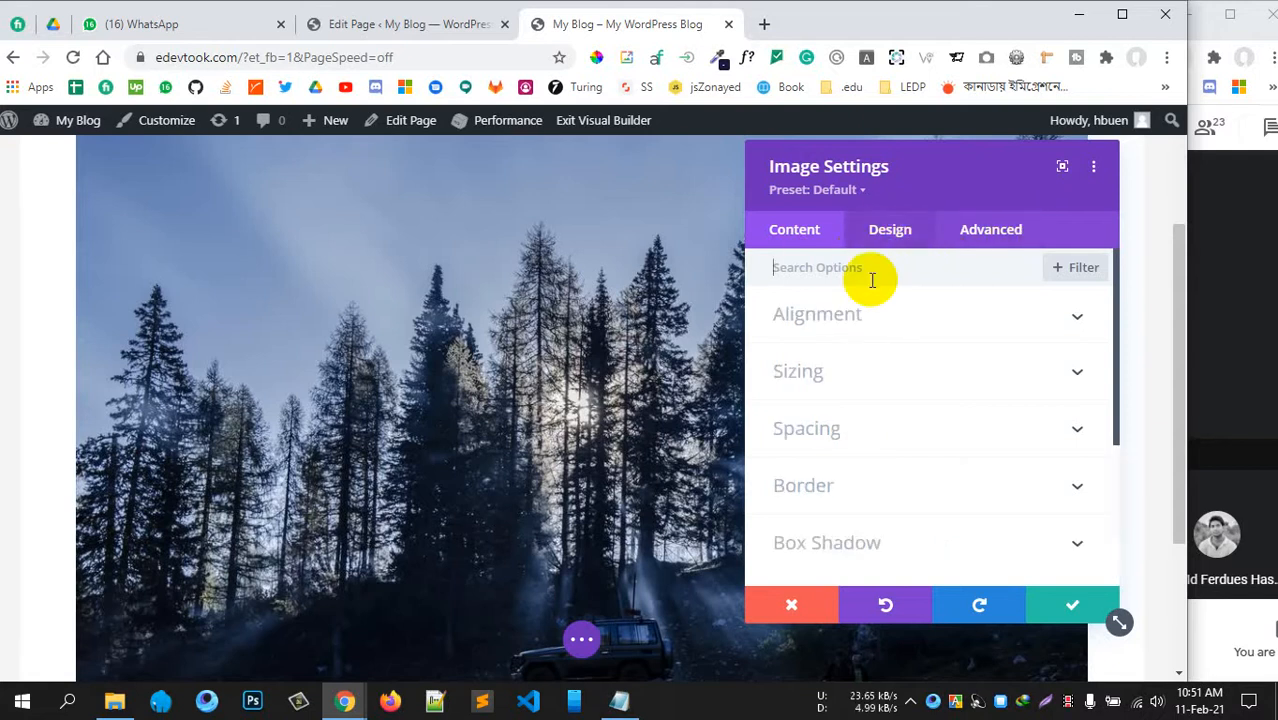
pyautogui.click(993, 234)
pyautogui.click(890, 231)
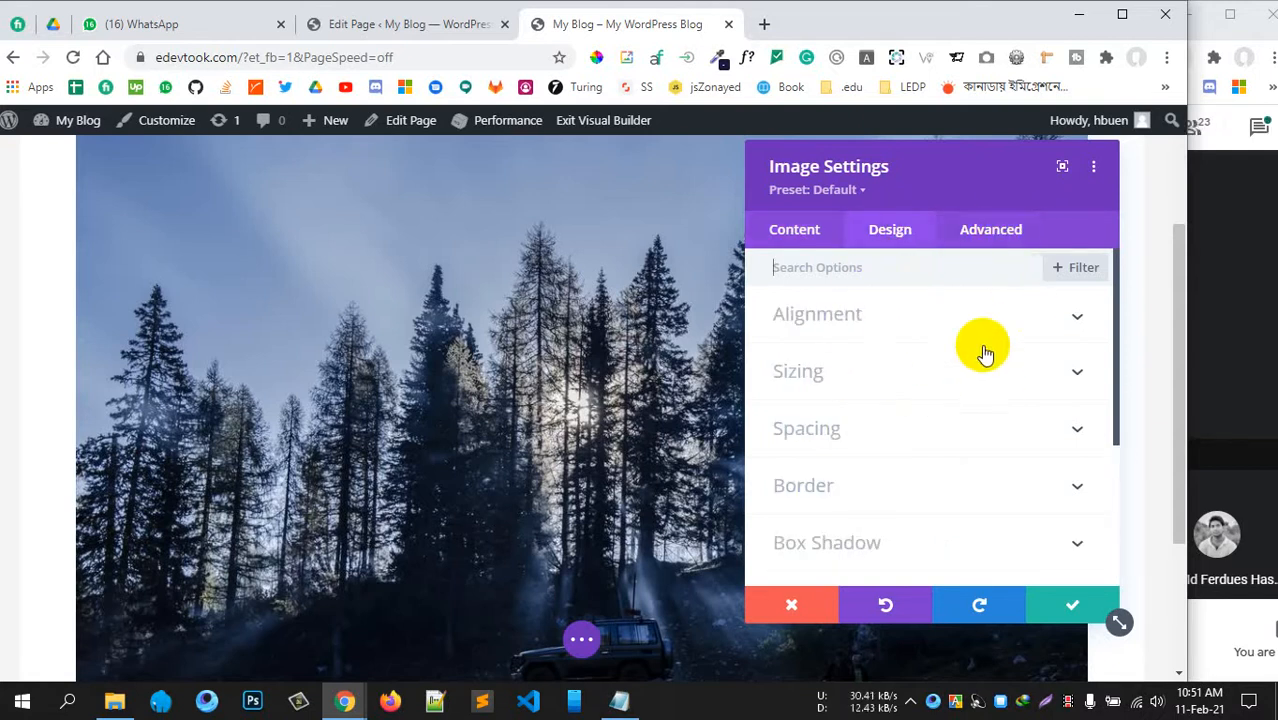
pyautogui.click(998, 328)
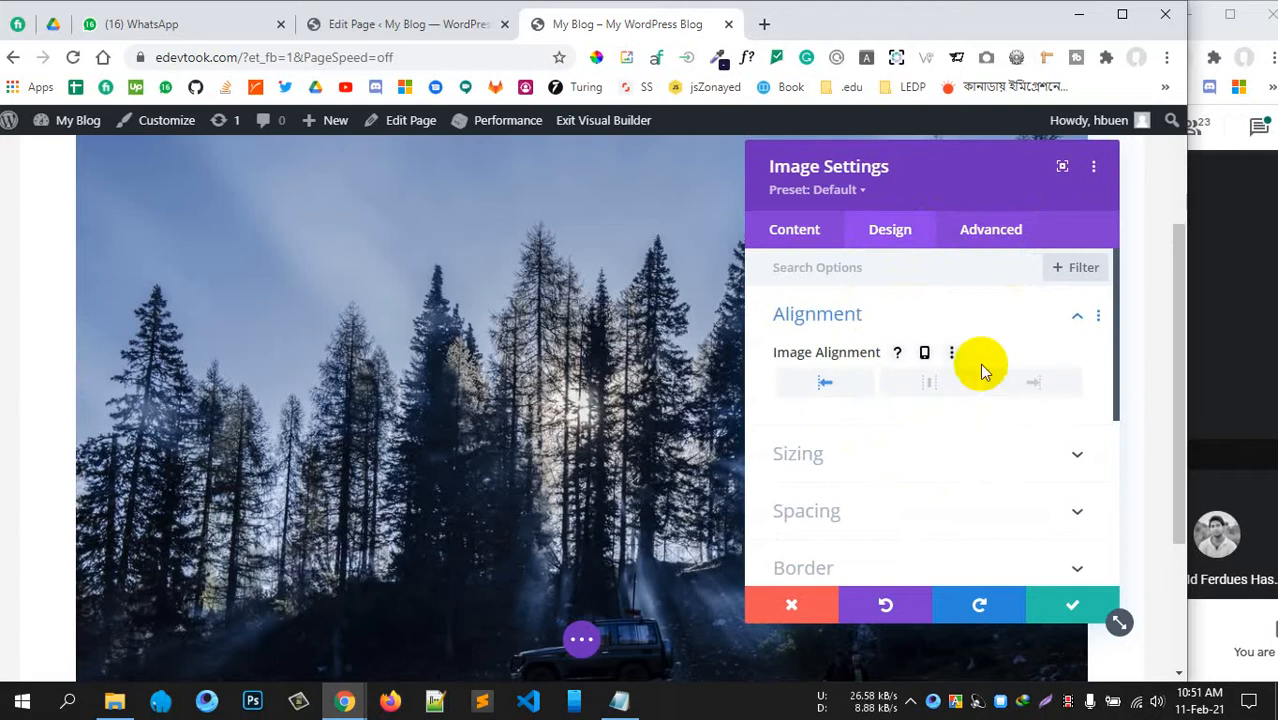
pyautogui.click(990, 328)
# - Enable Force Fullwidth in the image's Sizing options and check the image on the page
pyautogui.click(941, 378)
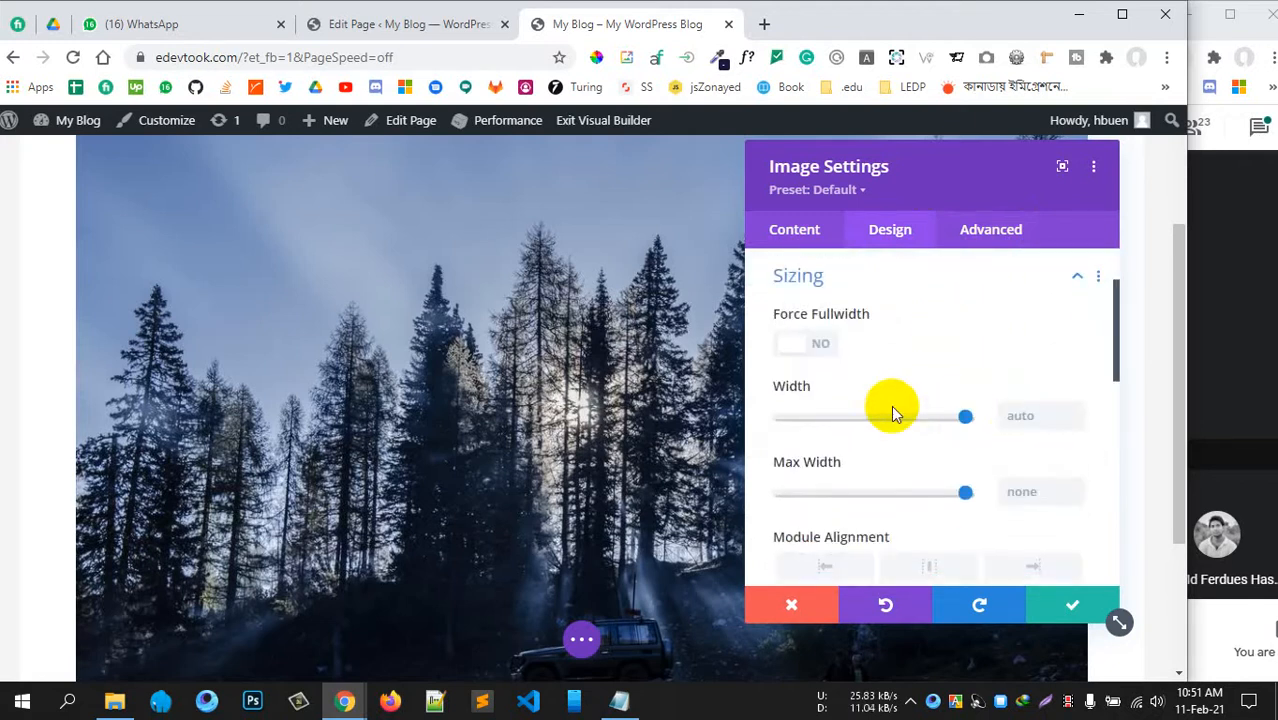
pyautogui.click(806, 349)
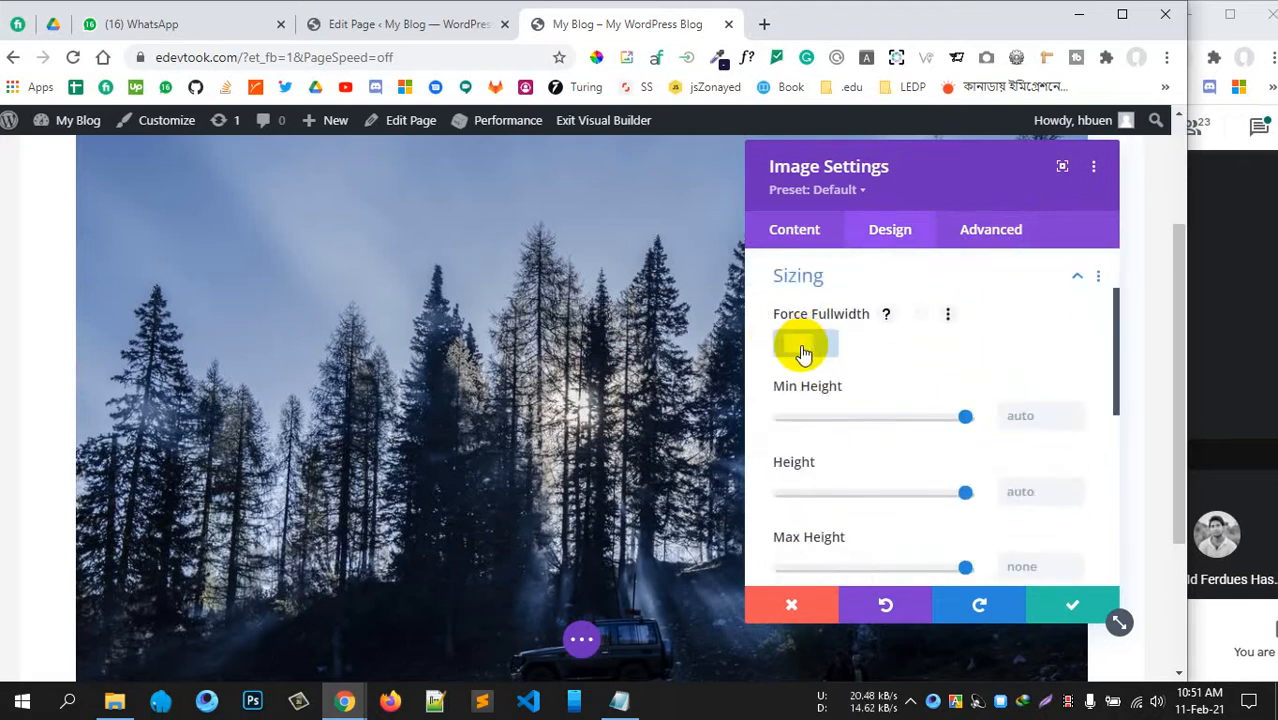
pyautogui.scroll(-3, 555, 428)
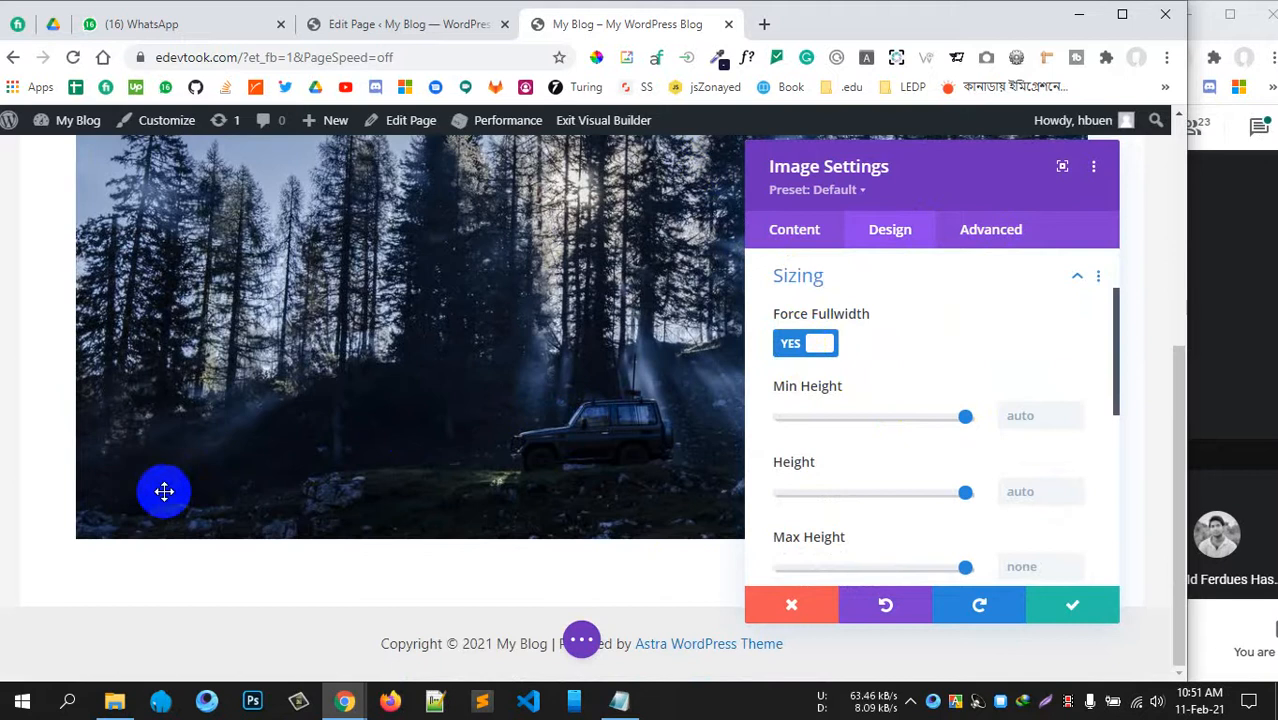
pyautogui.scroll(4, 163, 491)
pyautogui.scroll(1, 473, 412)
pyautogui.scroll(-1, 472, 411)
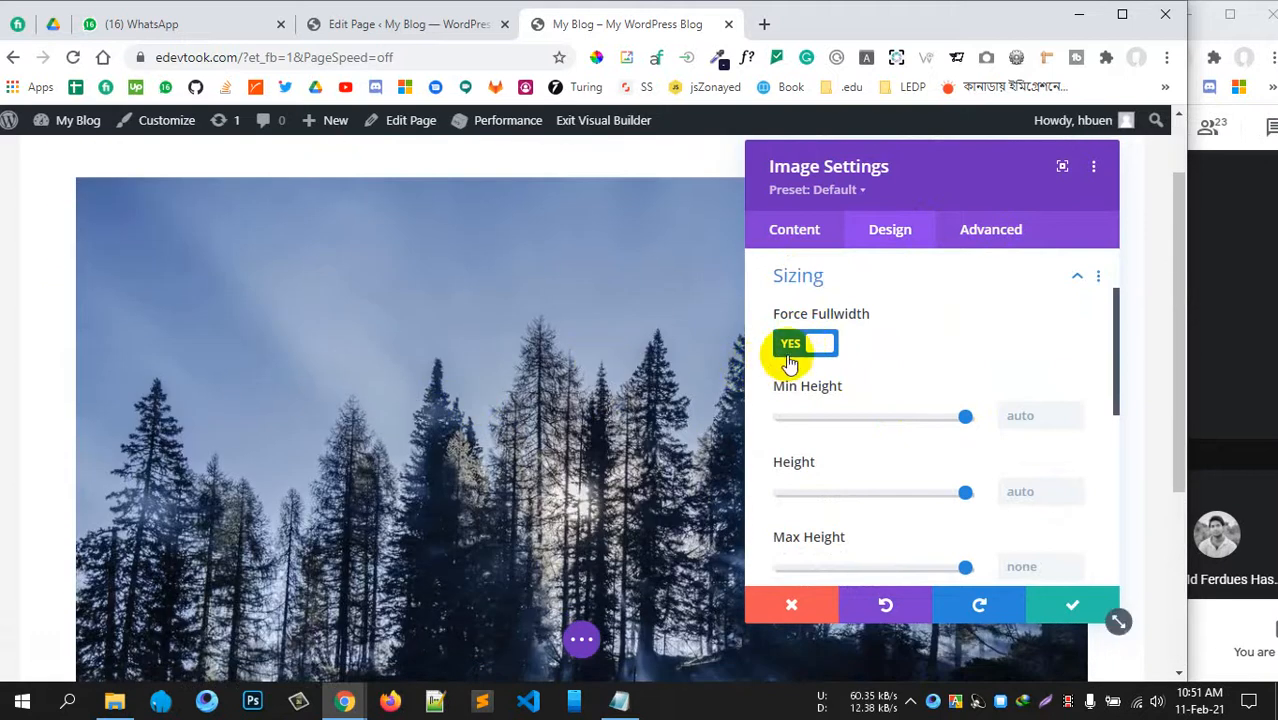
# - Switch Force Fullwidth off and back on to compare the forest image's width on the page
pyautogui.click(793, 352)
pyautogui.scroll(-3, 545, 405)
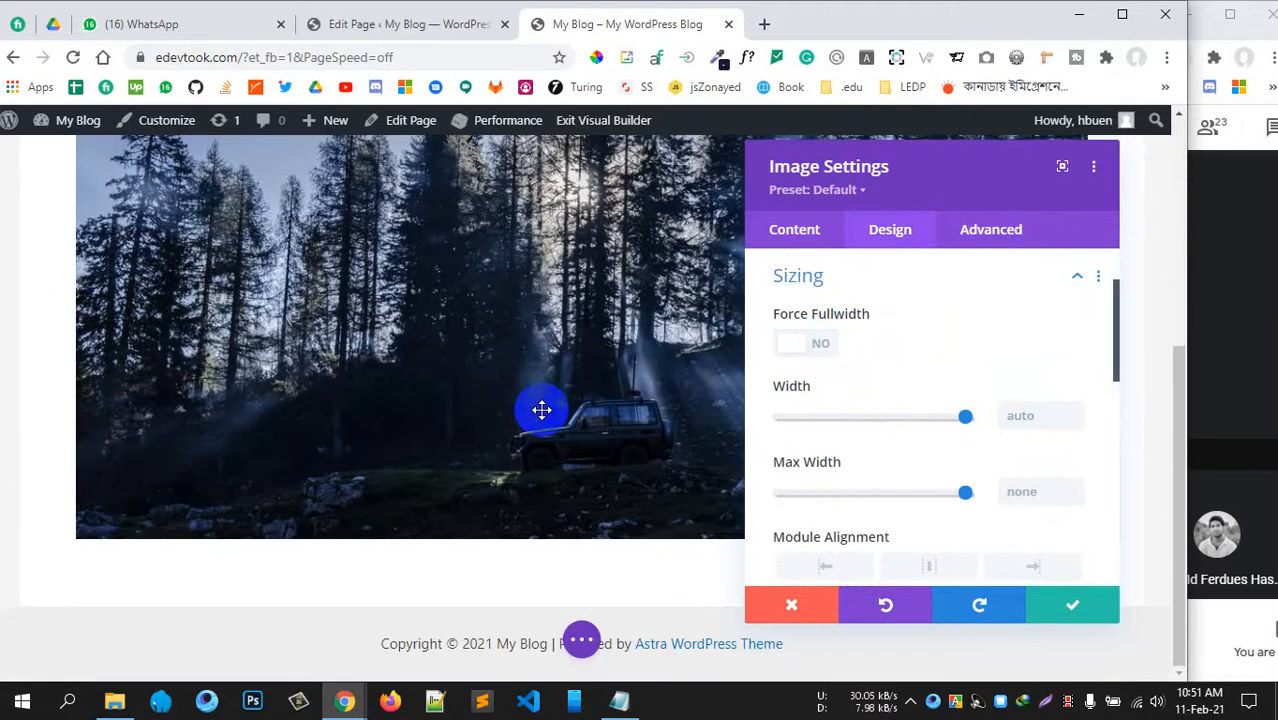
pyautogui.scroll(4, 541, 411)
pyautogui.scroll(-2, 530, 408)
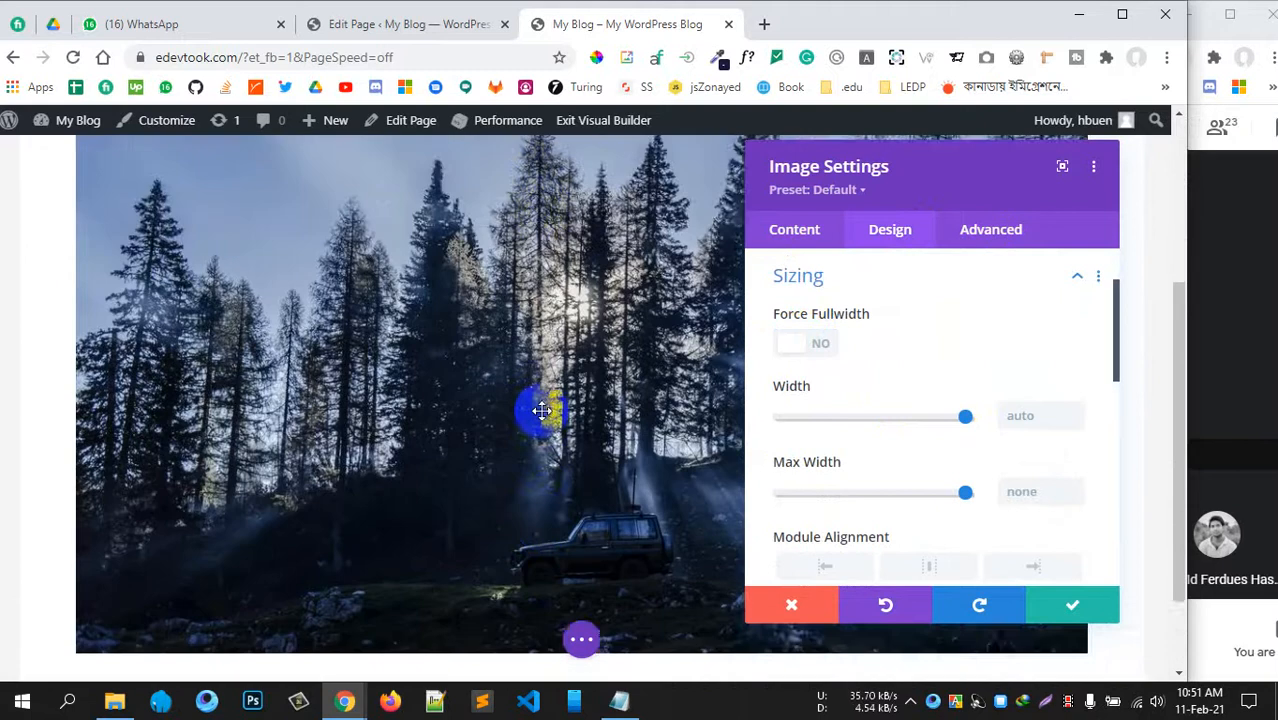
pyautogui.scroll(2, 530, 408)
pyautogui.click(809, 345)
pyautogui.scroll(-5, 573, 412)
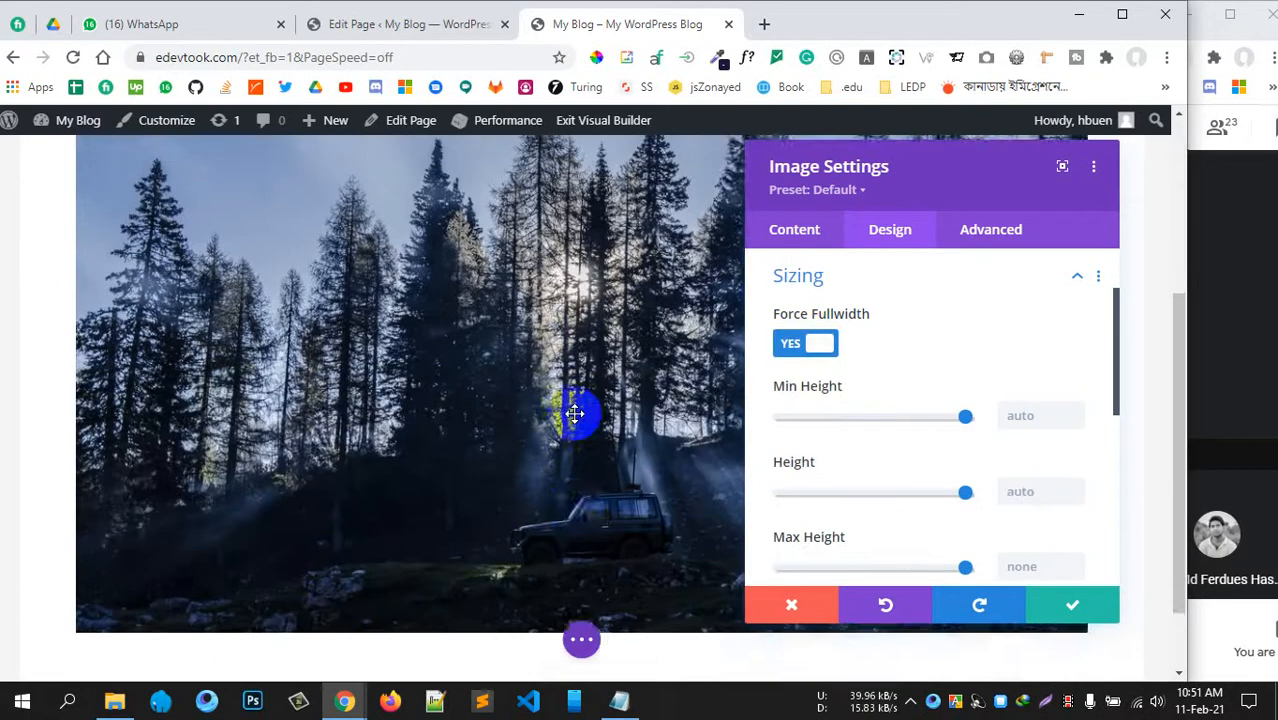
pyautogui.scroll(1, 574, 413)
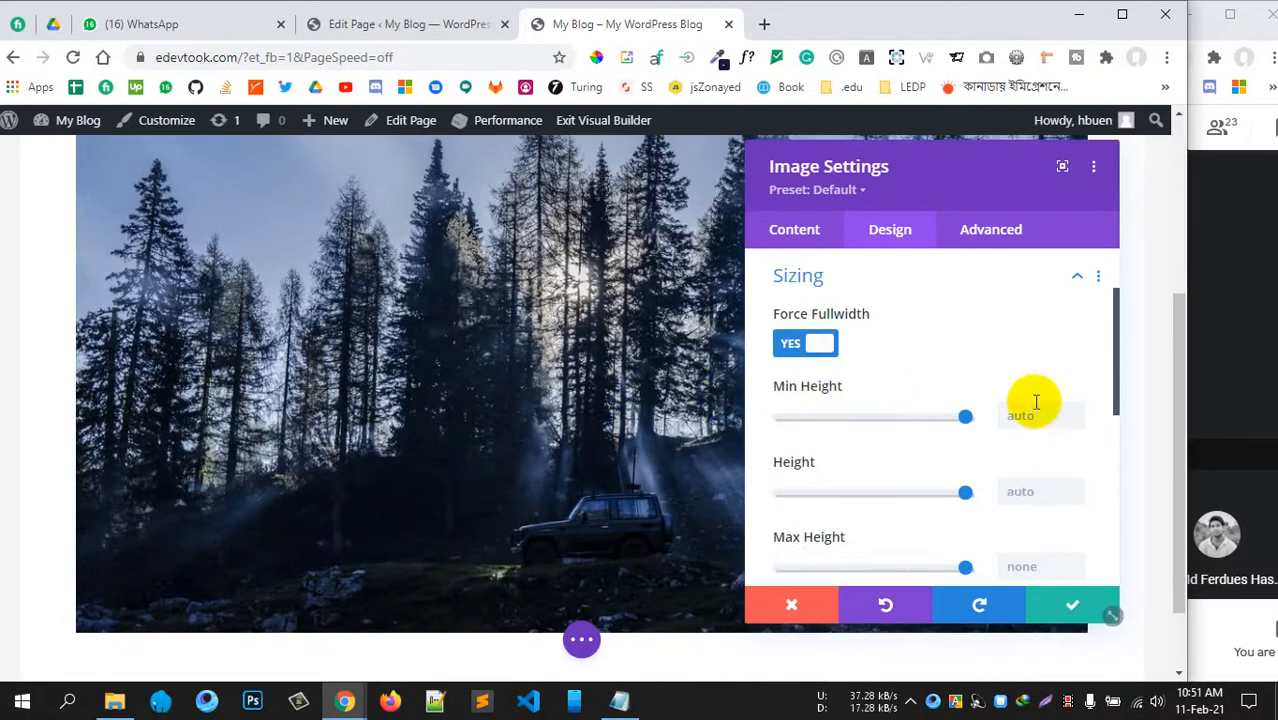
# - Examine the image's Spacing options for margin and padding and its Border options for rounded corners and styles
pyautogui.scroll(-3, 1030, 405)
pyautogui.click(960, 368)
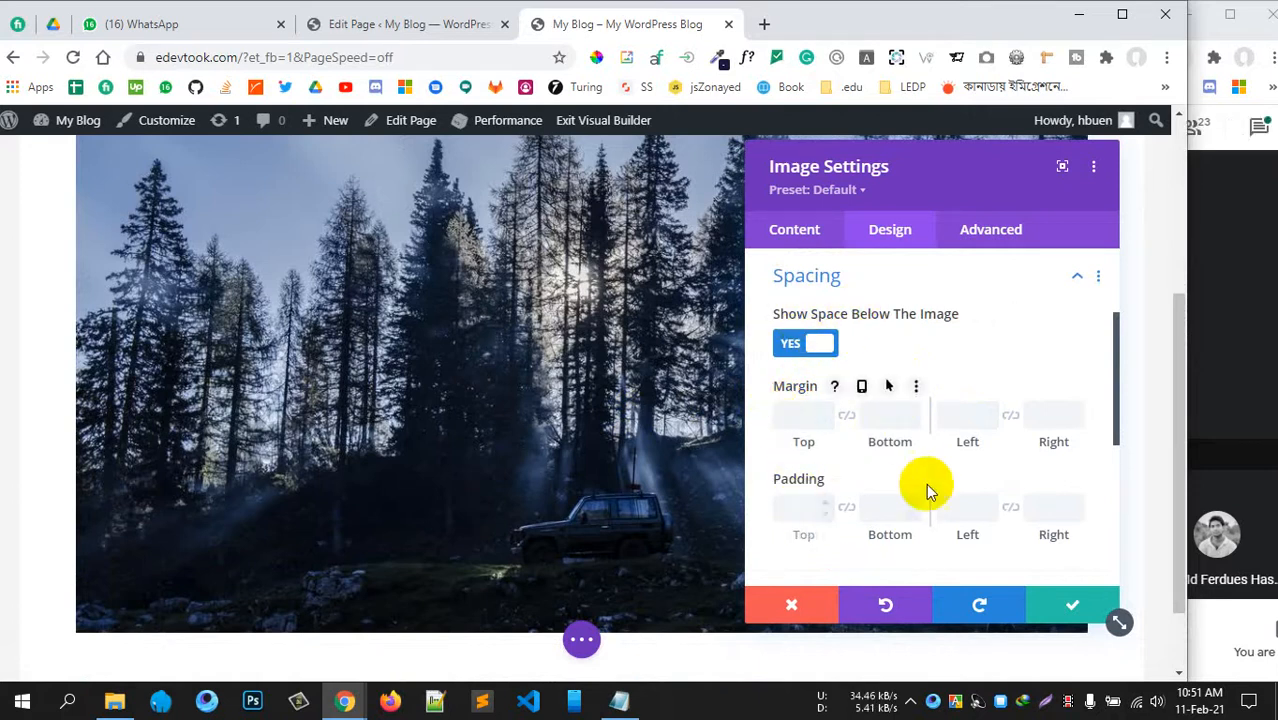
pyautogui.scroll(-2, 899, 317)
pyautogui.scroll(1, 810, 363)
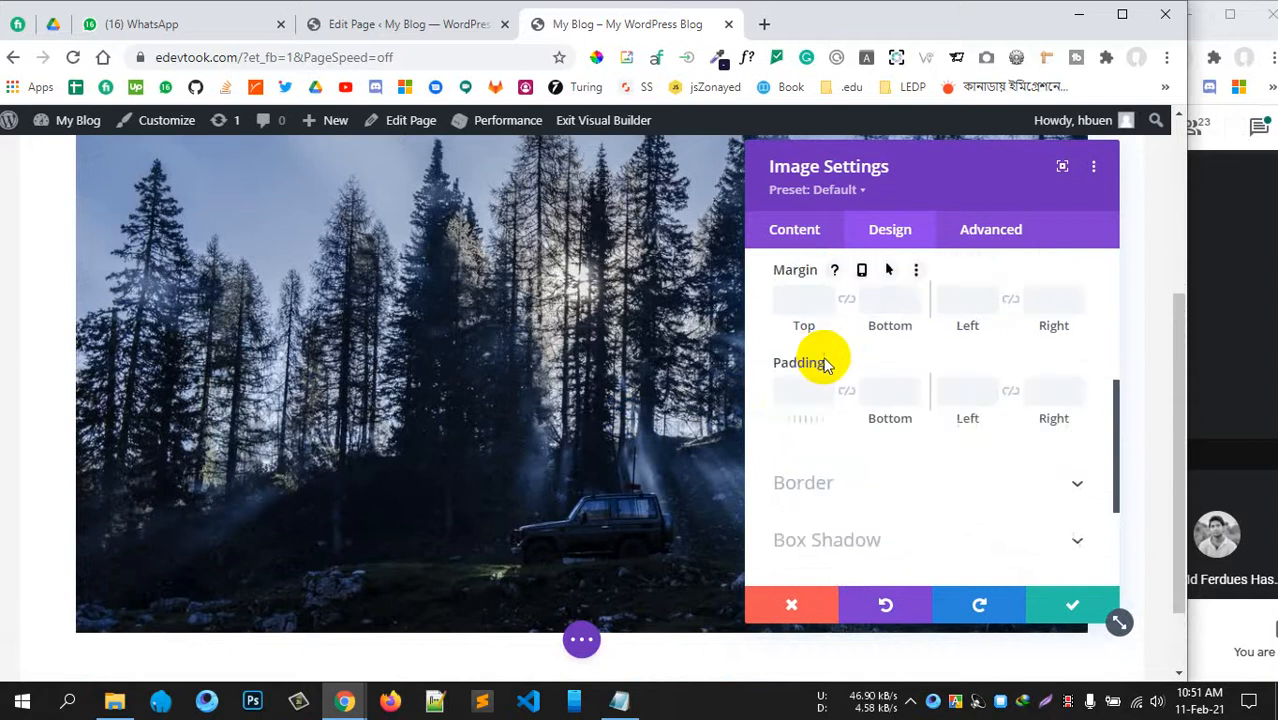
pyautogui.scroll(-3, 815, 370)
pyautogui.click(868, 337)
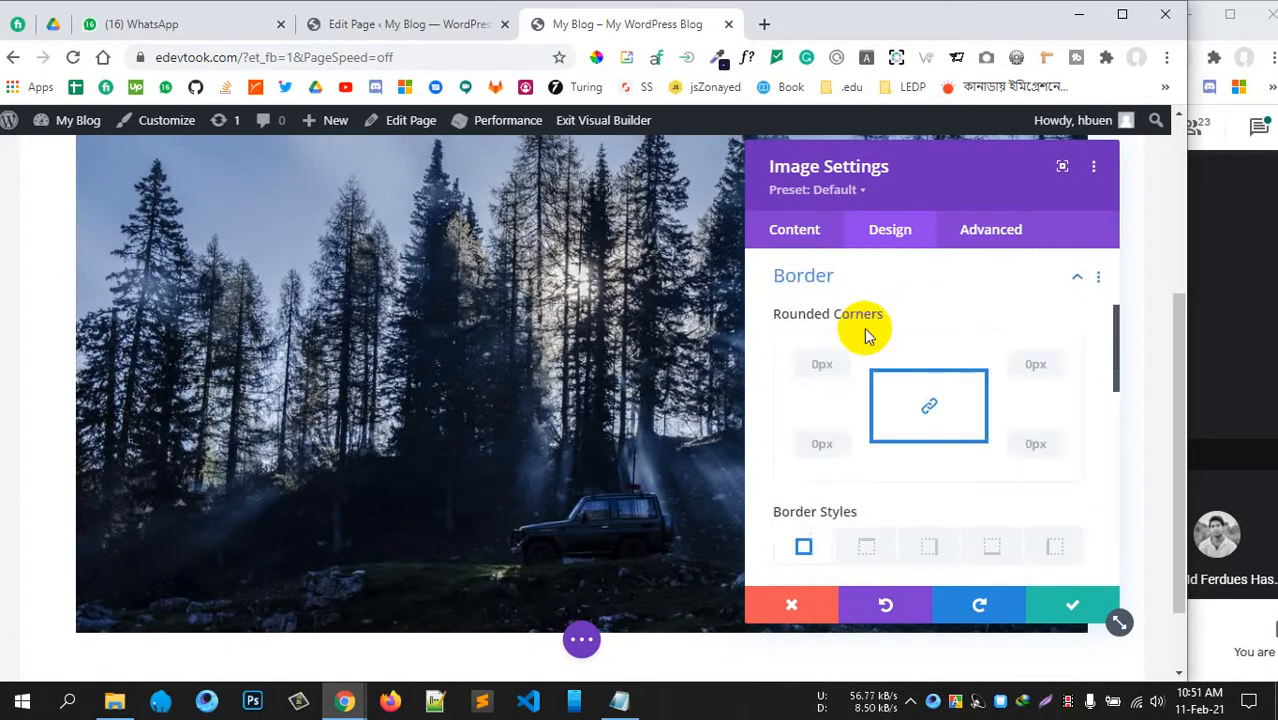
pyautogui.click(880, 282)
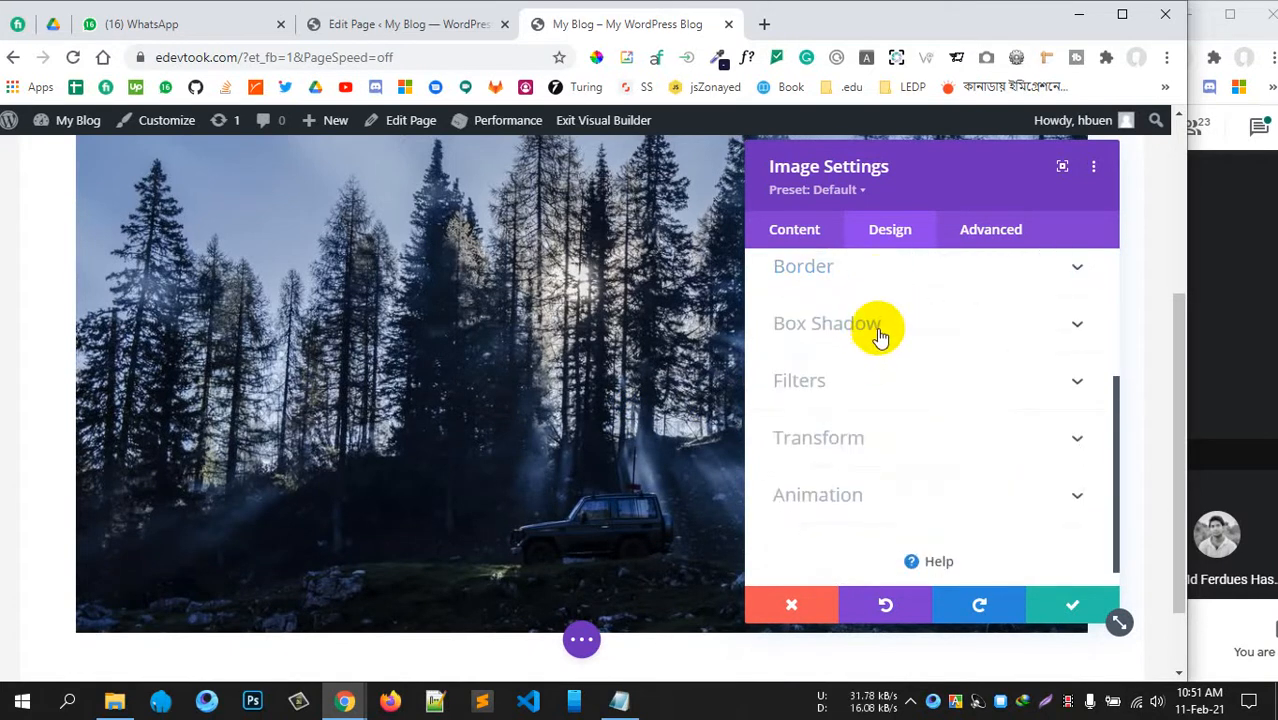
# - Try the hard-edged lower-right box shadow on the image and apply the soft-edged lower-right preset instead
pyautogui.click(879, 330)
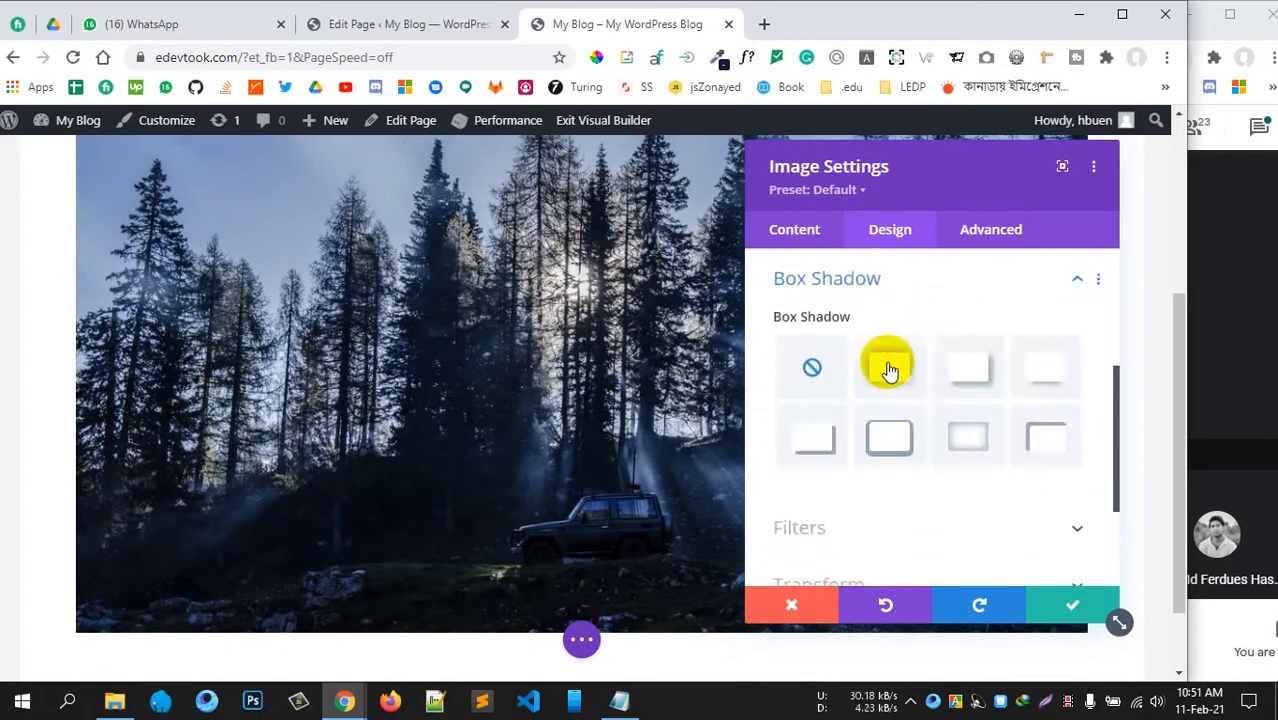
pyautogui.click(812, 445)
pyautogui.scroll(-1, 531, 448)
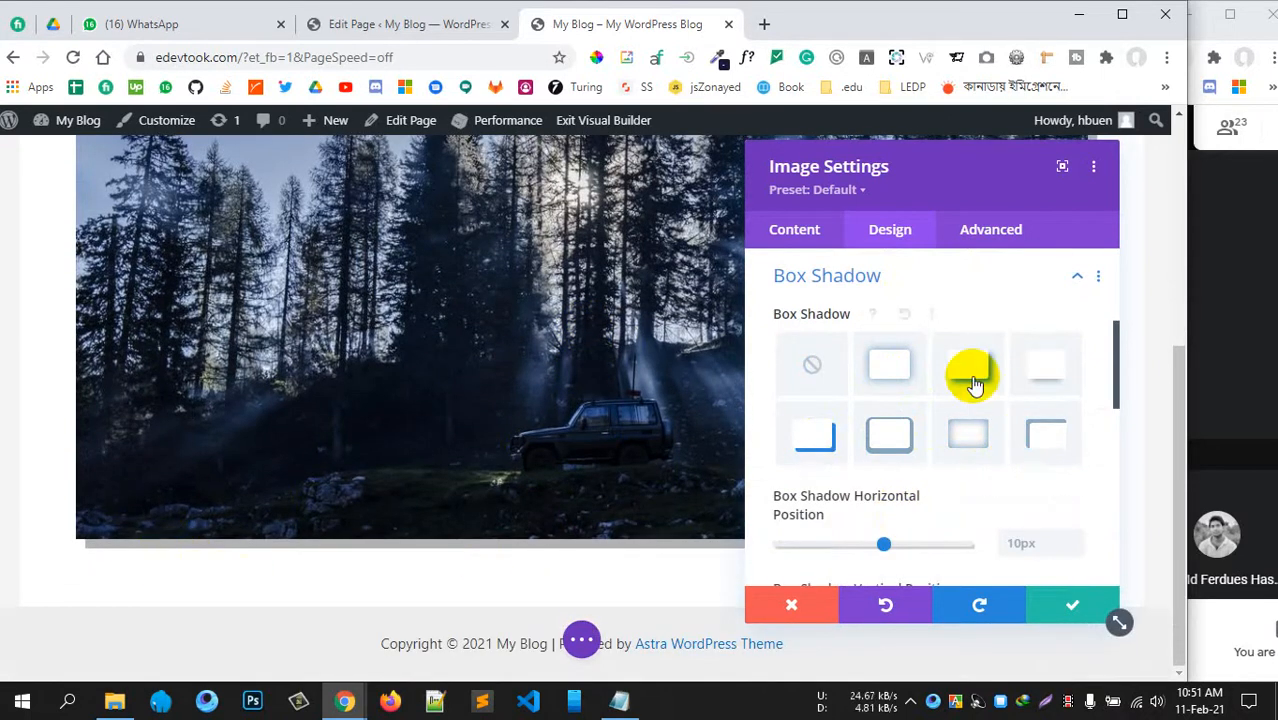
pyautogui.click(975, 385)
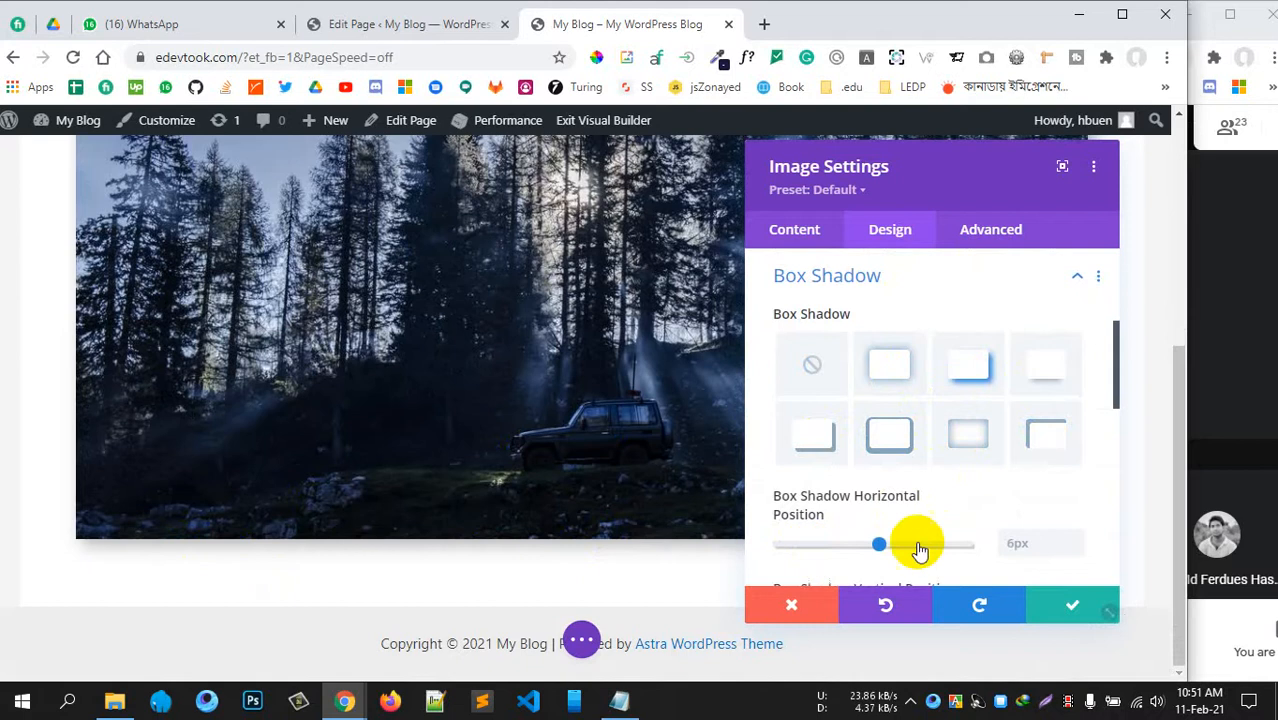
# - Set the image's box shadow color to black and check the shadow along the image's edges
pyautogui.scroll(-2, 976, 534)
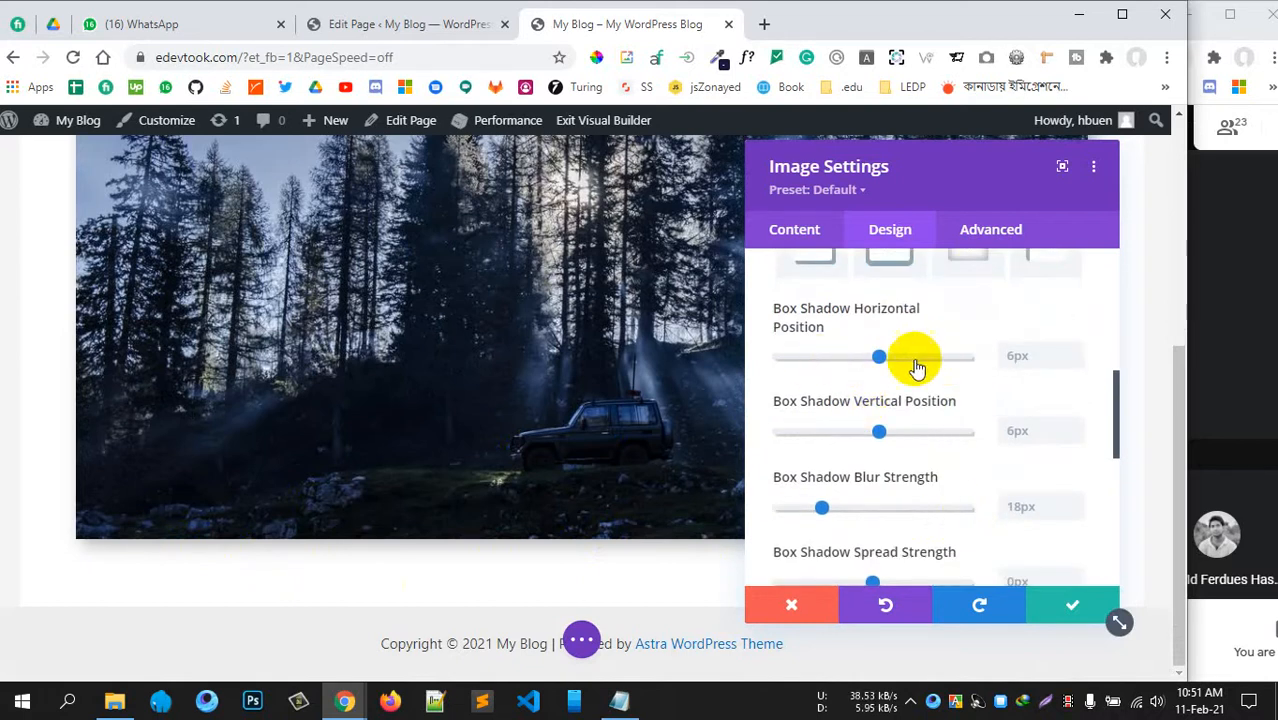
pyautogui.scroll(-2, 870, 490)
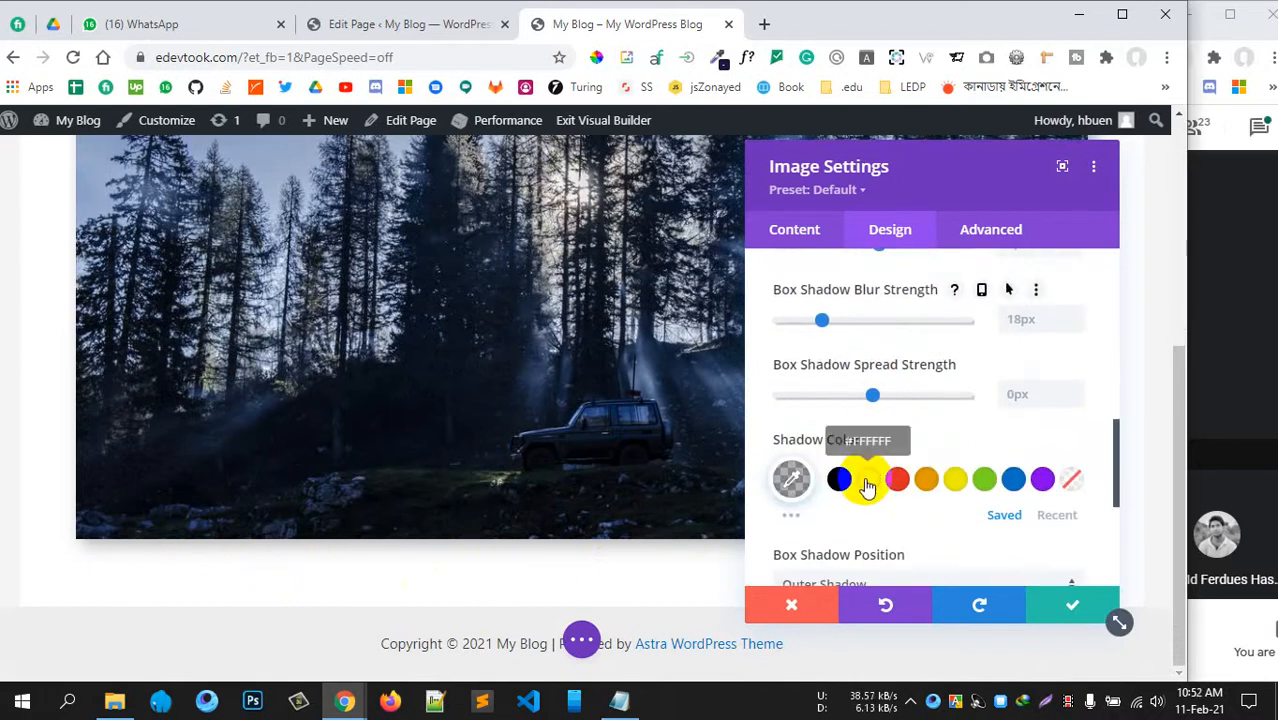
pyautogui.click(839, 479)
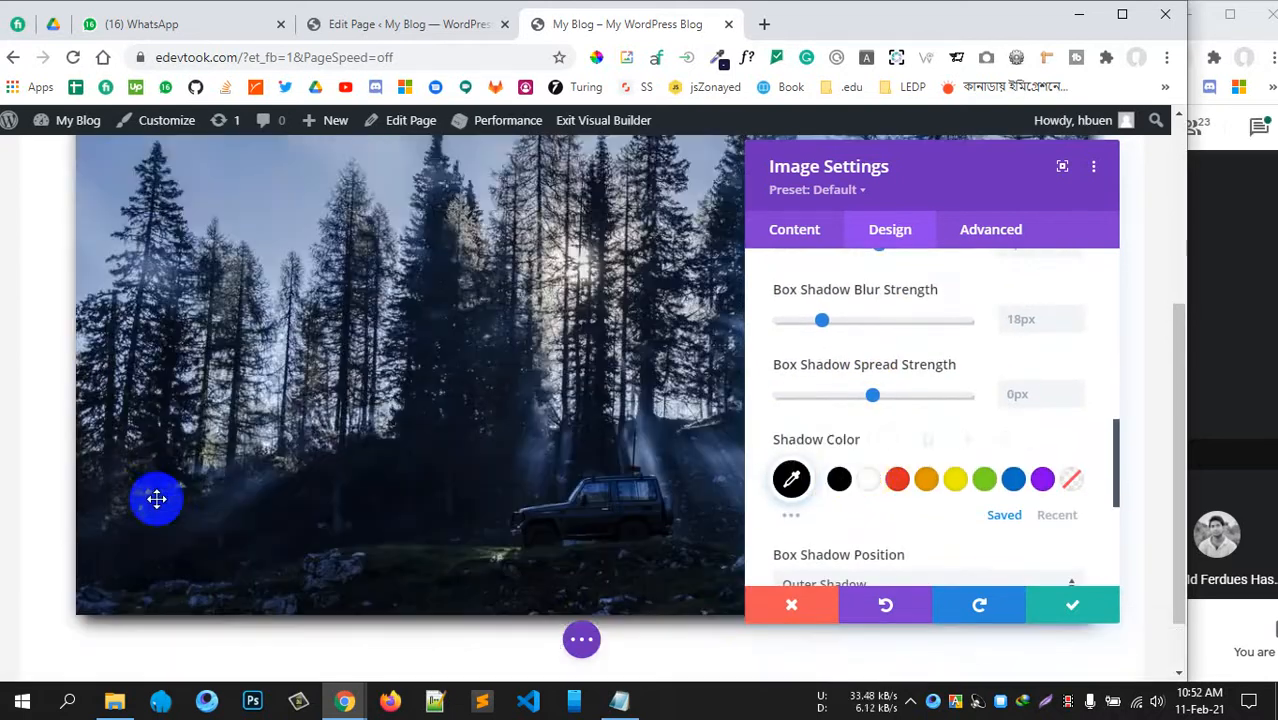
pyautogui.scroll(-1, 445, 545)
pyautogui.scroll(-2, 920, 450)
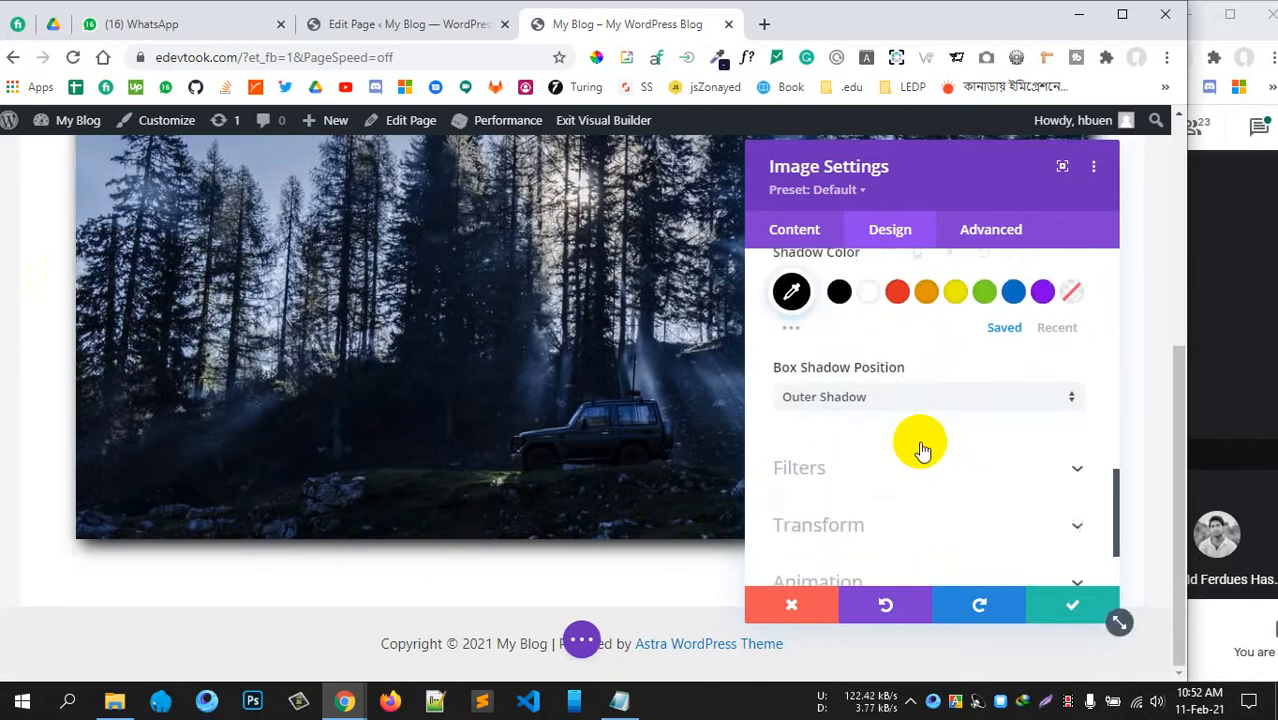
# - Check the Box Shadow Position and the shadow's position, blur and spread options, and collapse the Box Shadow group
pyautogui.scroll(1, 920, 449)
pyautogui.scroll(-1, 919, 456)
pyautogui.click(884, 399)
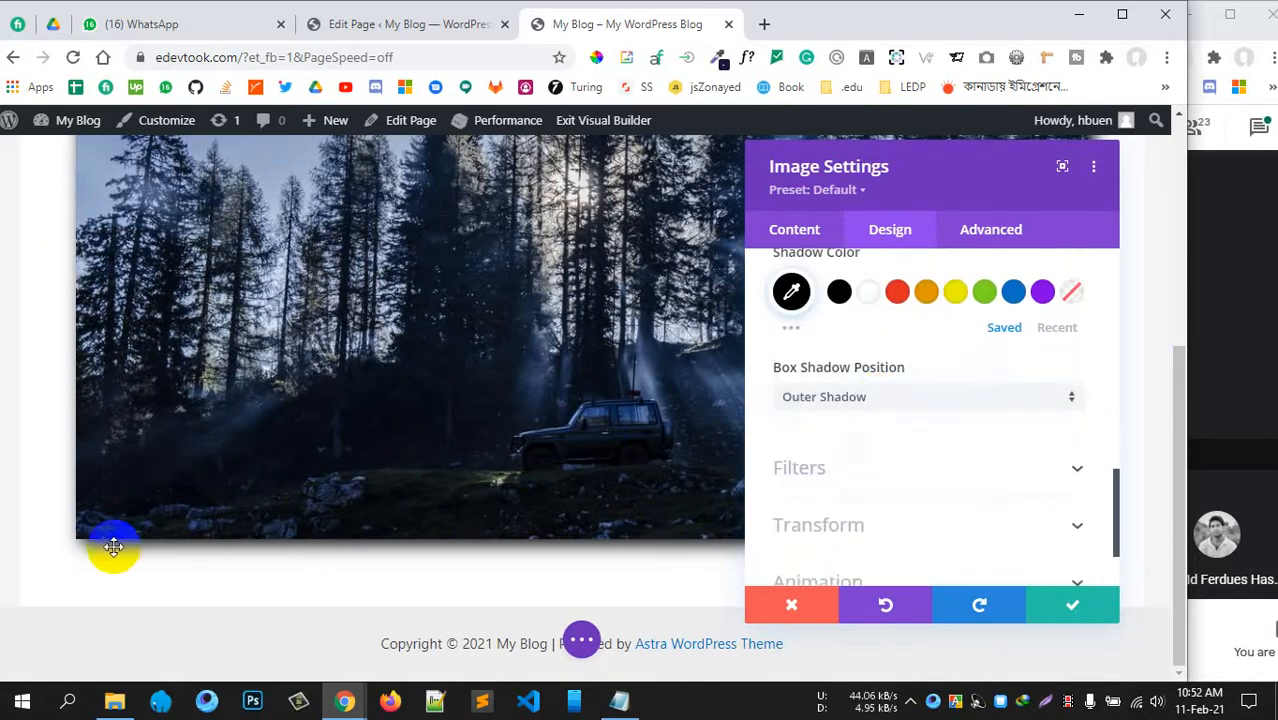
pyautogui.scroll(6, 943, 472)
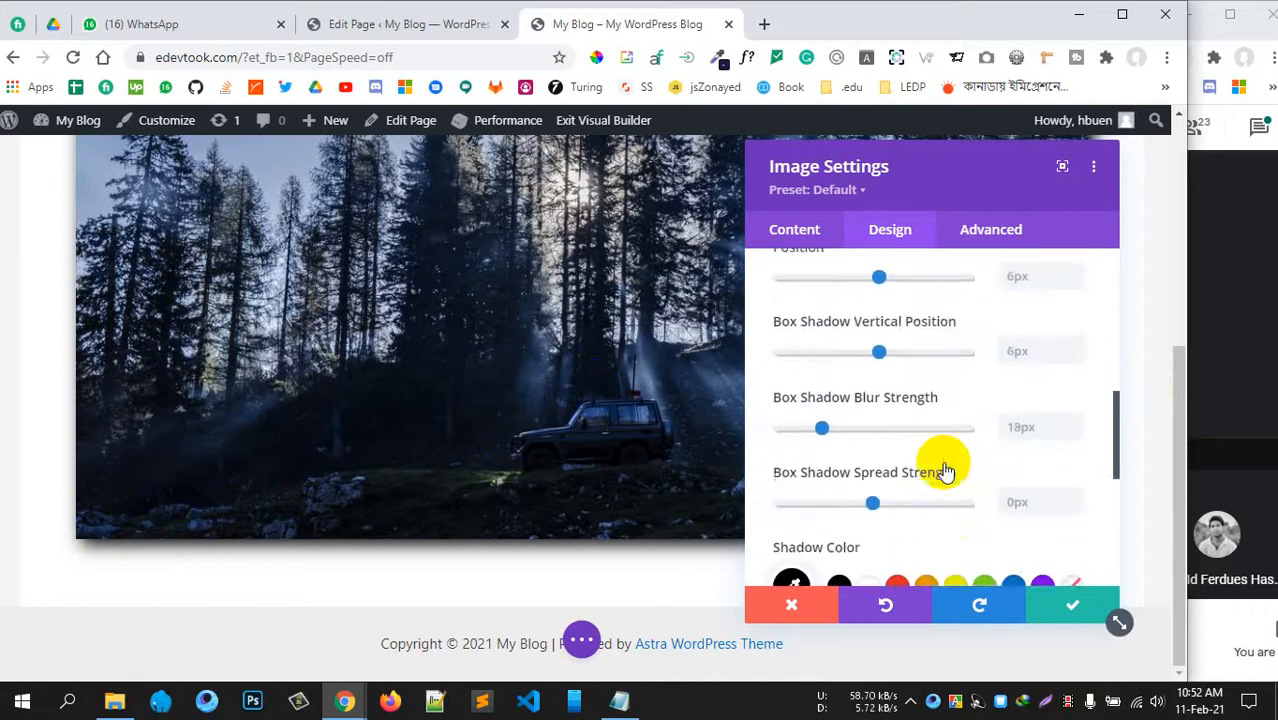
pyautogui.click(973, 378)
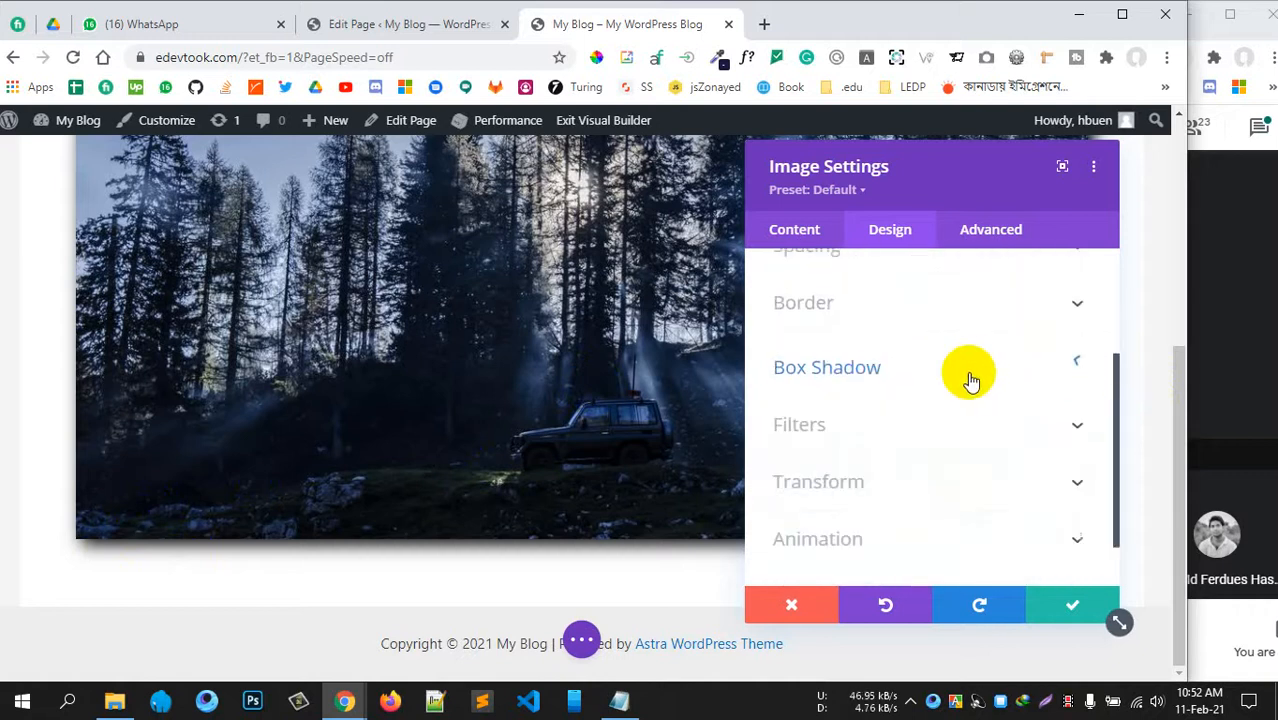
# - Set the image's Hue filter to 166deg and raise its Saturation well above the default
pyautogui.click(941, 409)
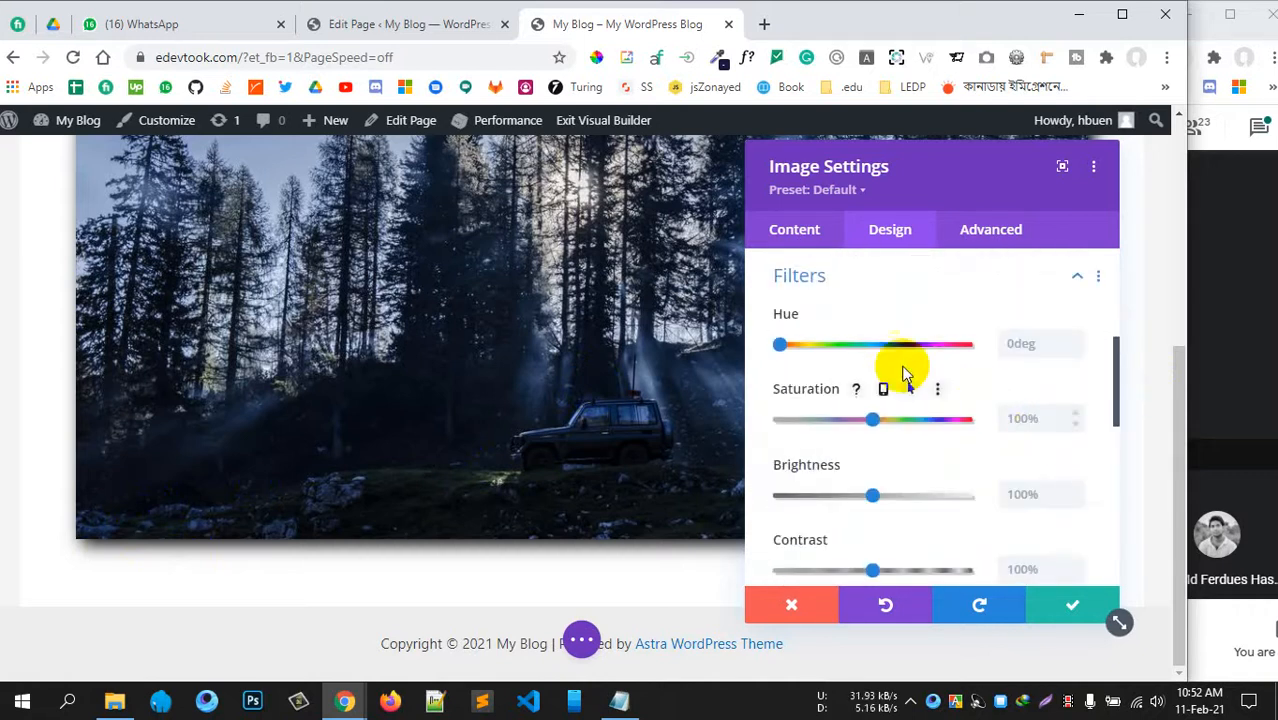
pyautogui.scroll(5, 538, 360)
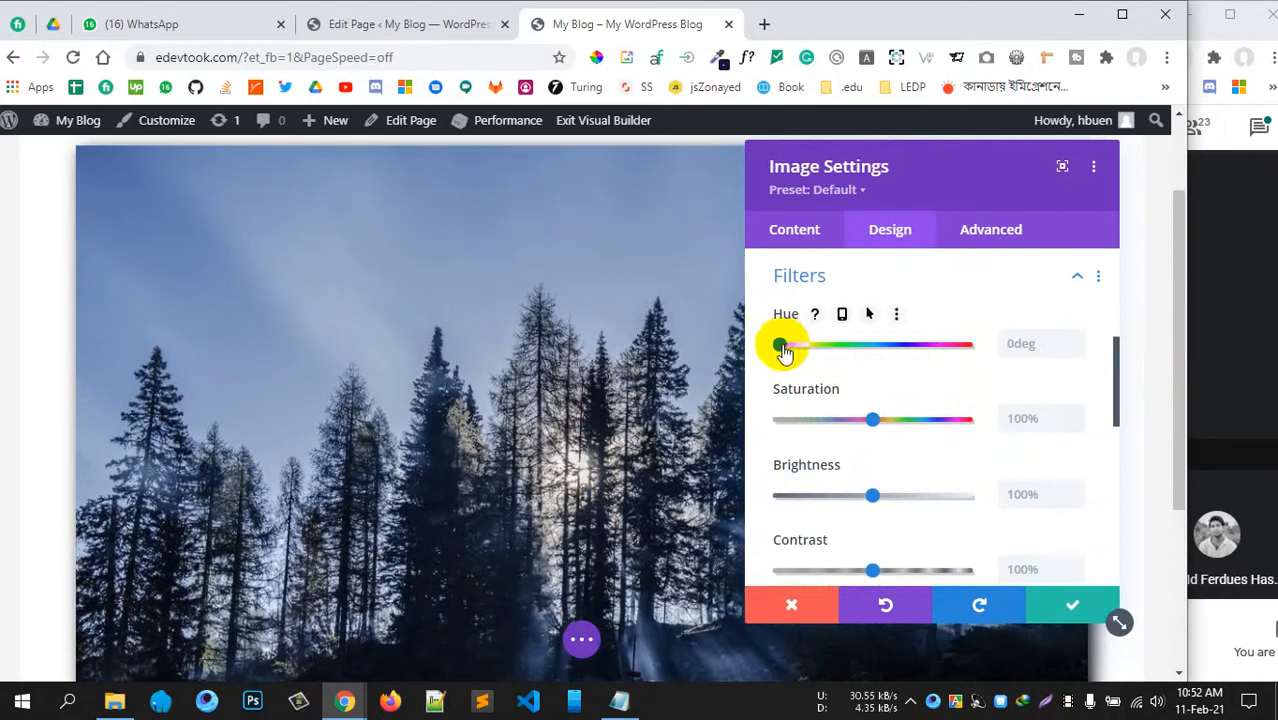
pyautogui.moveTo(783, 352); pyautogui.dragTo(811, 364)
pyautogui.click(866, 358)
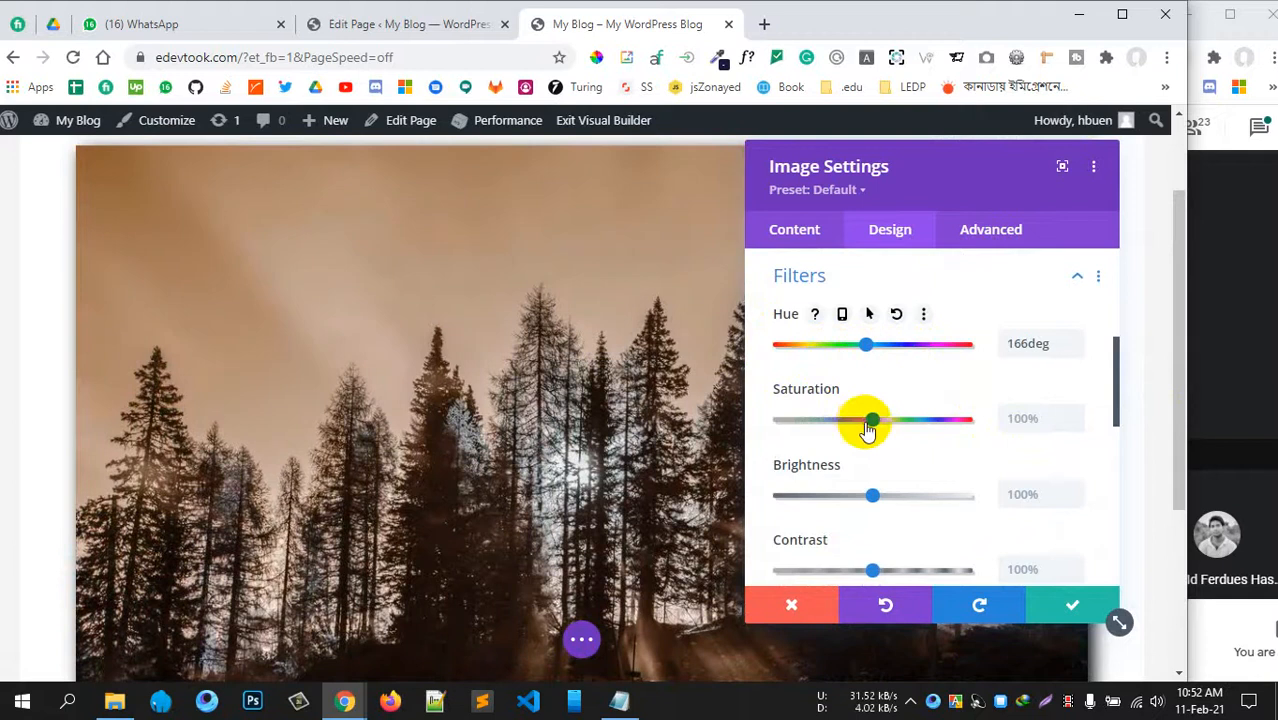
pyautogui.moveTo(861, 422); pyautogui.dragTo(957, 422)
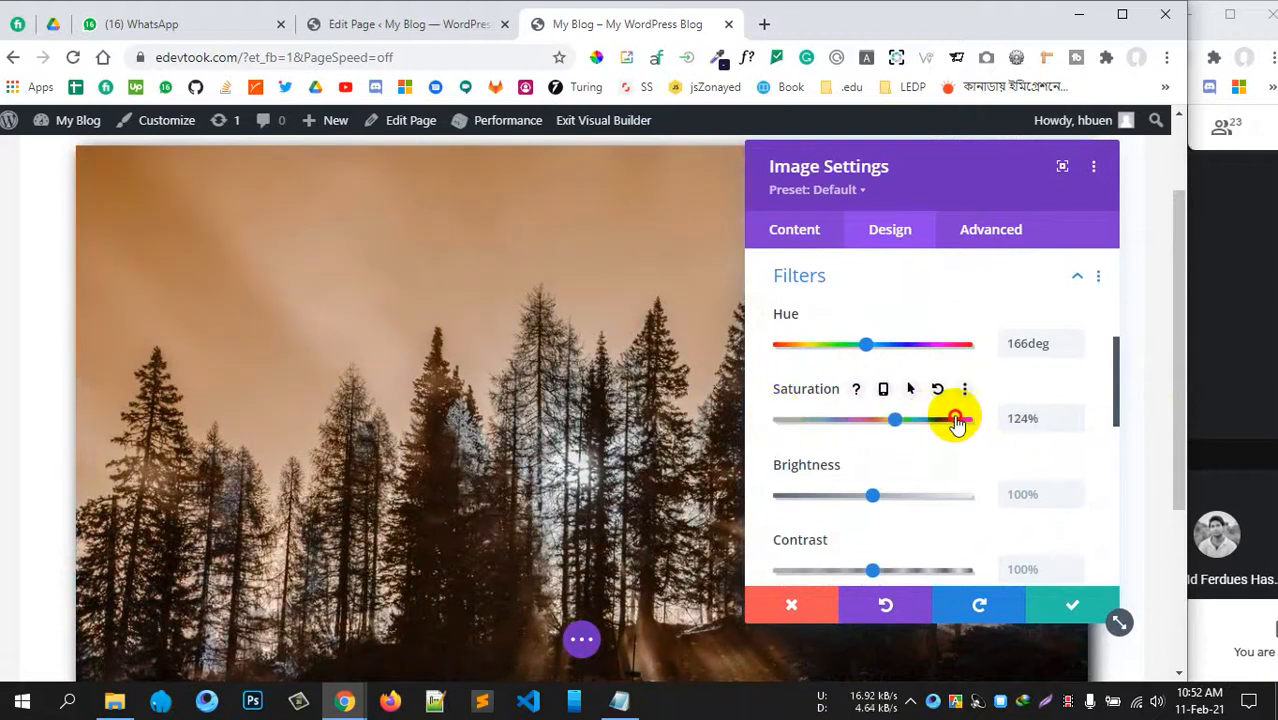
# - Set the image's Brightness filter to 95% and Contrast to 71%, keeping Invert at 0%
pyautogui.scroll(-2, 947, 451)
pyautogui.moveTo(867, 402); pyautogui.dragTo(836, 402)
pyautogui.click(869, 402)
pyautogui.scroll(-2, 905, 450)
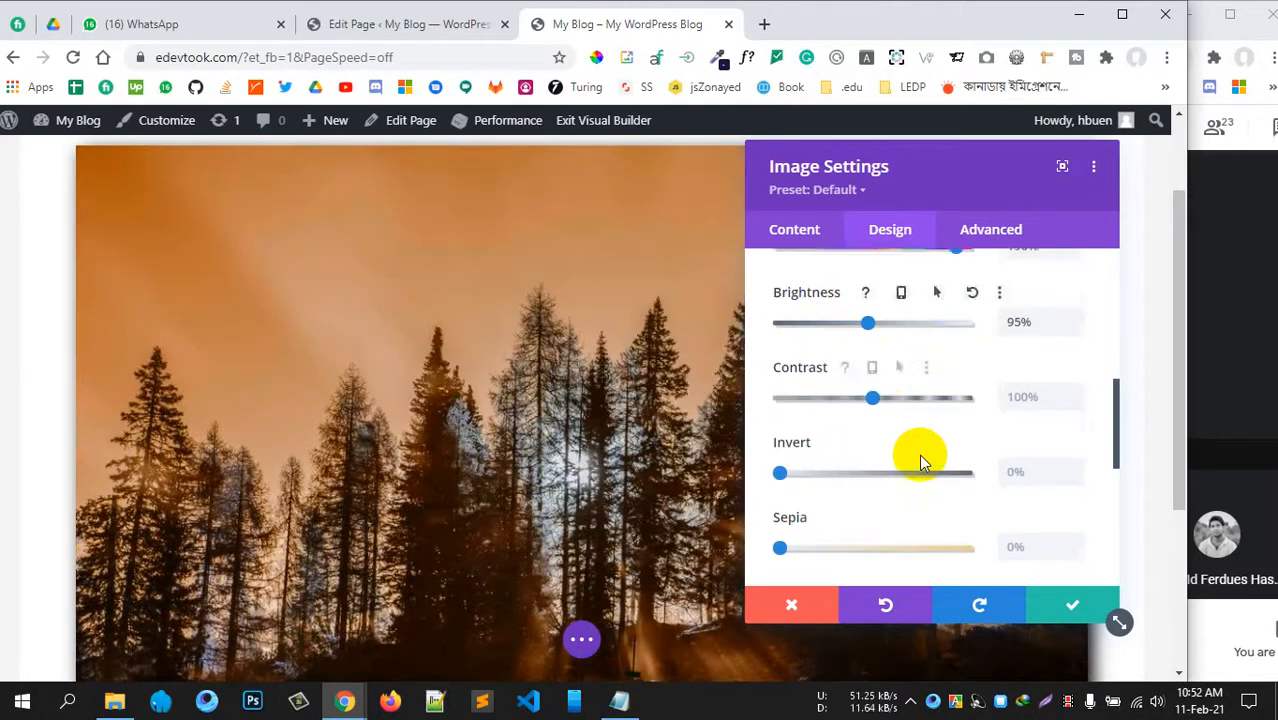
pyautogui.moveTo(857, 393); pyautogui.dragTo(845, 388)
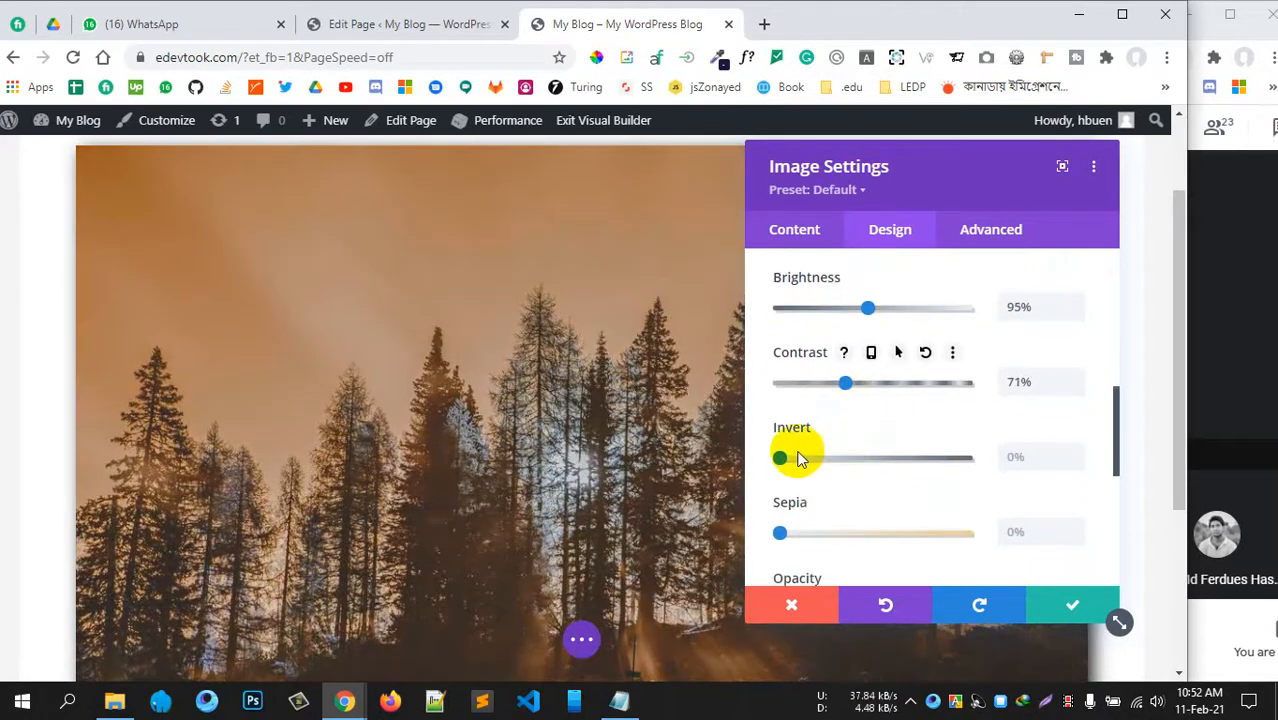
pyautogui.moveTo(793, 456); pyautogui.dragTo(735, 458)
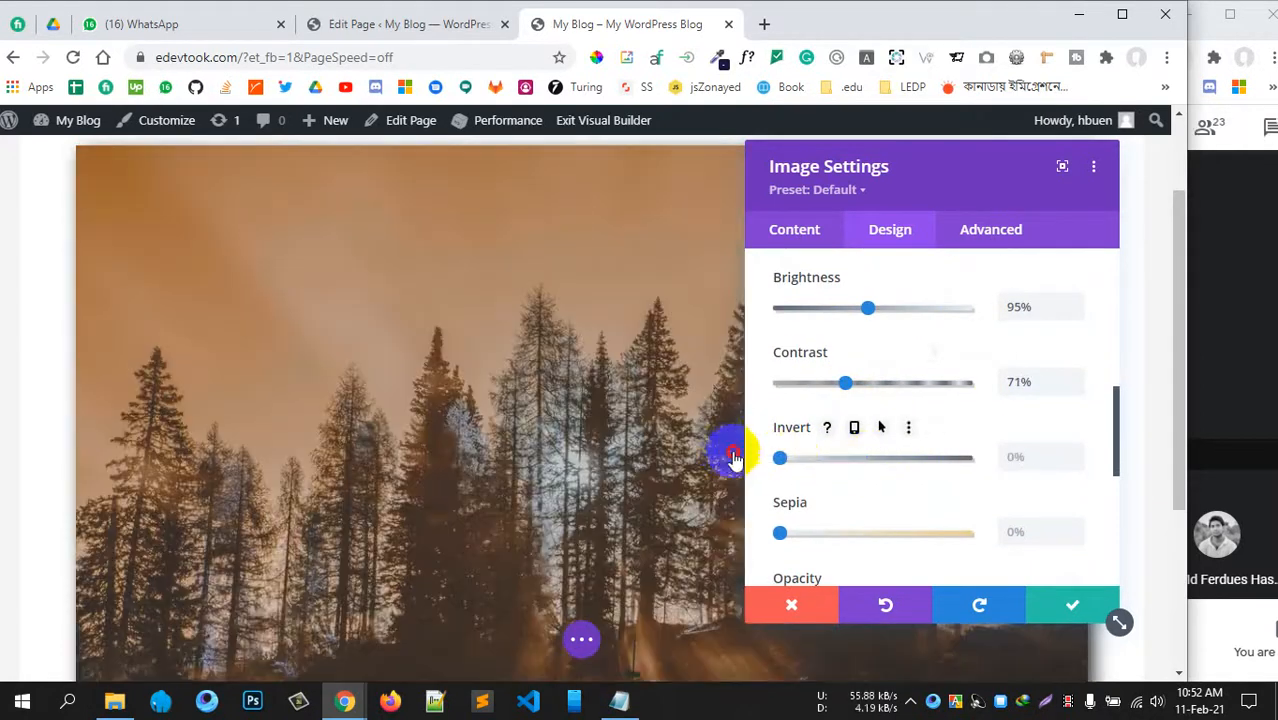
# - Check the Blend Mode choices available for the image's filters, keeping Normal
pyautogui.scroll(-4, 876, 525)
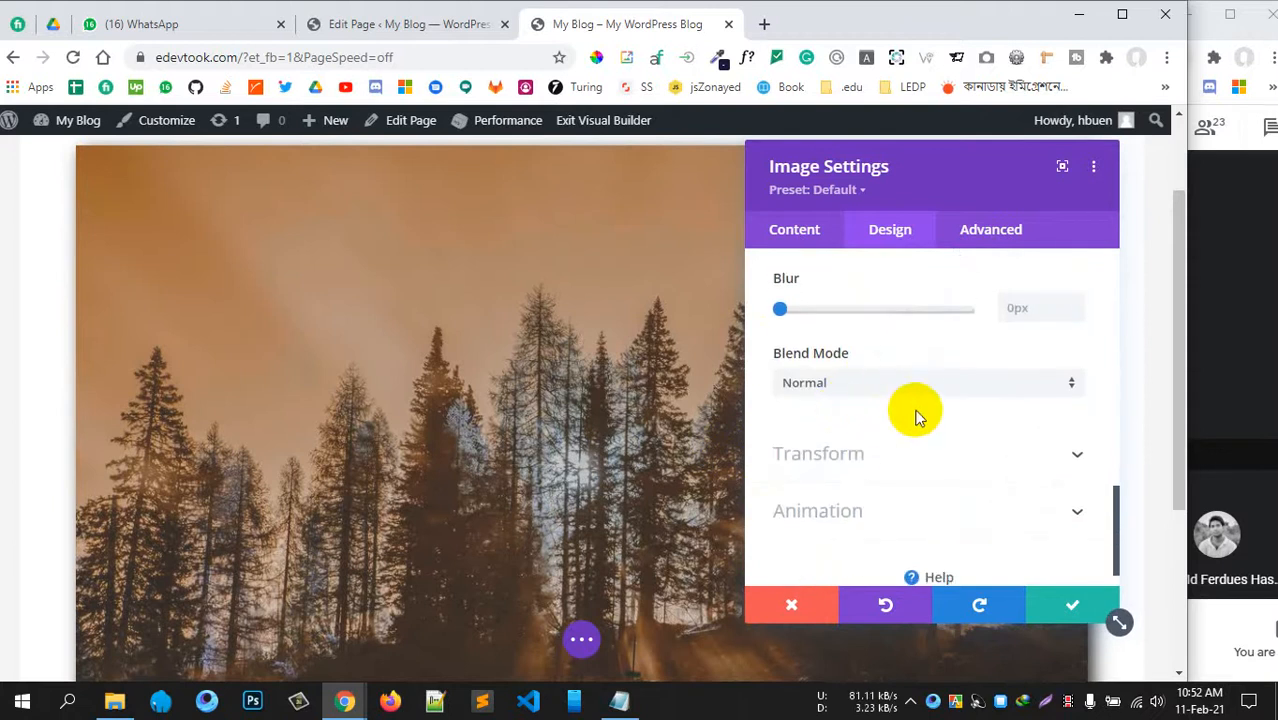
pyautogui.click(921, 390)
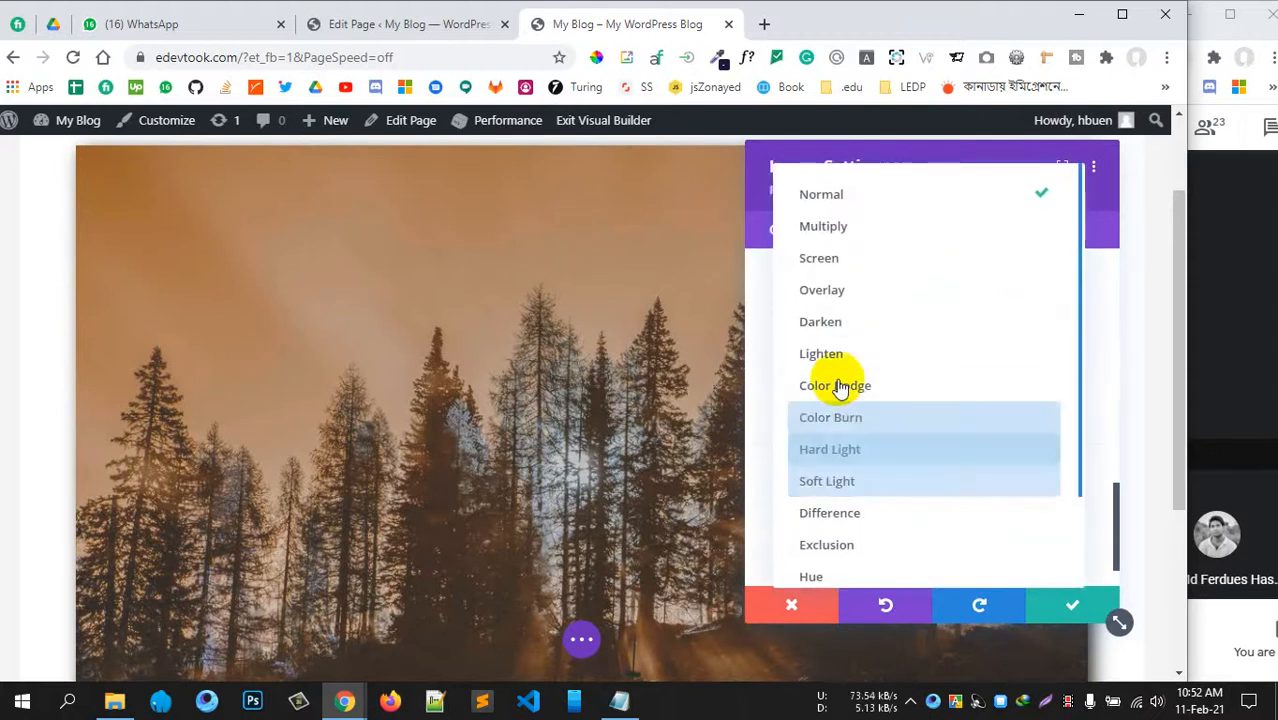
pyautogui.click(755, 400)
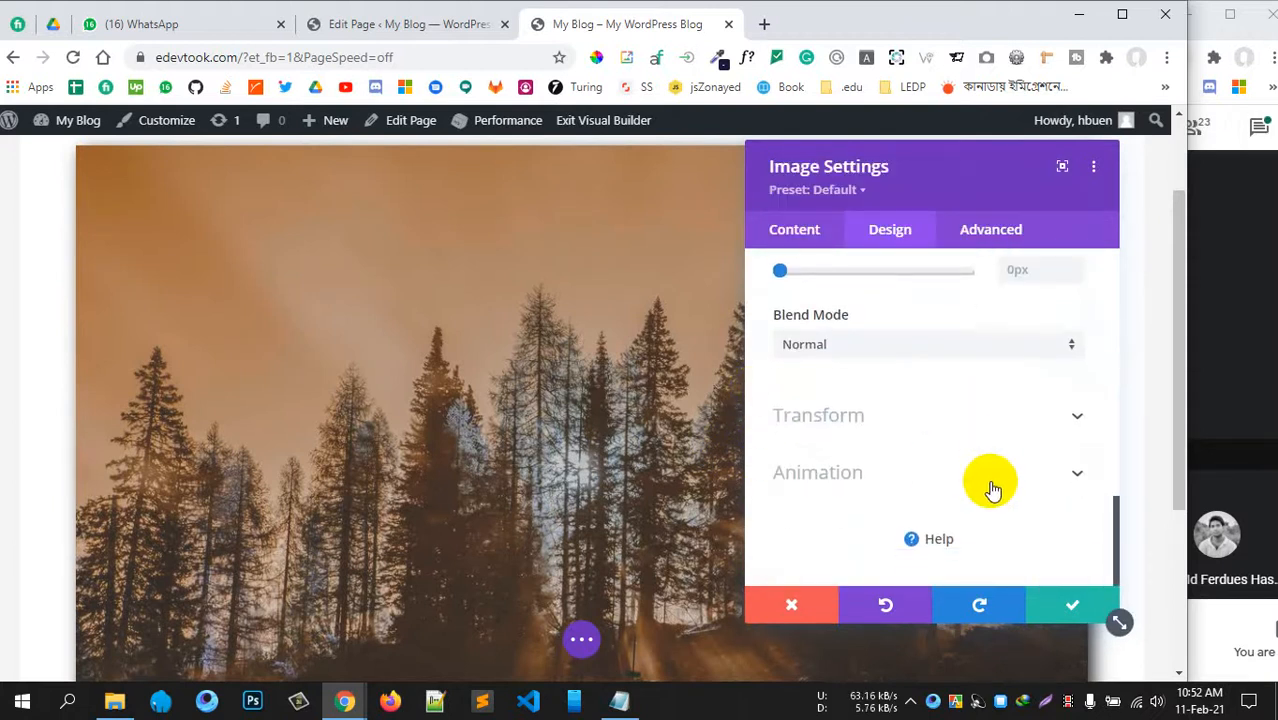
# - Expand the image's Transform options and scale the image up to 274% in both directions
pyautogui.click(980, 420)
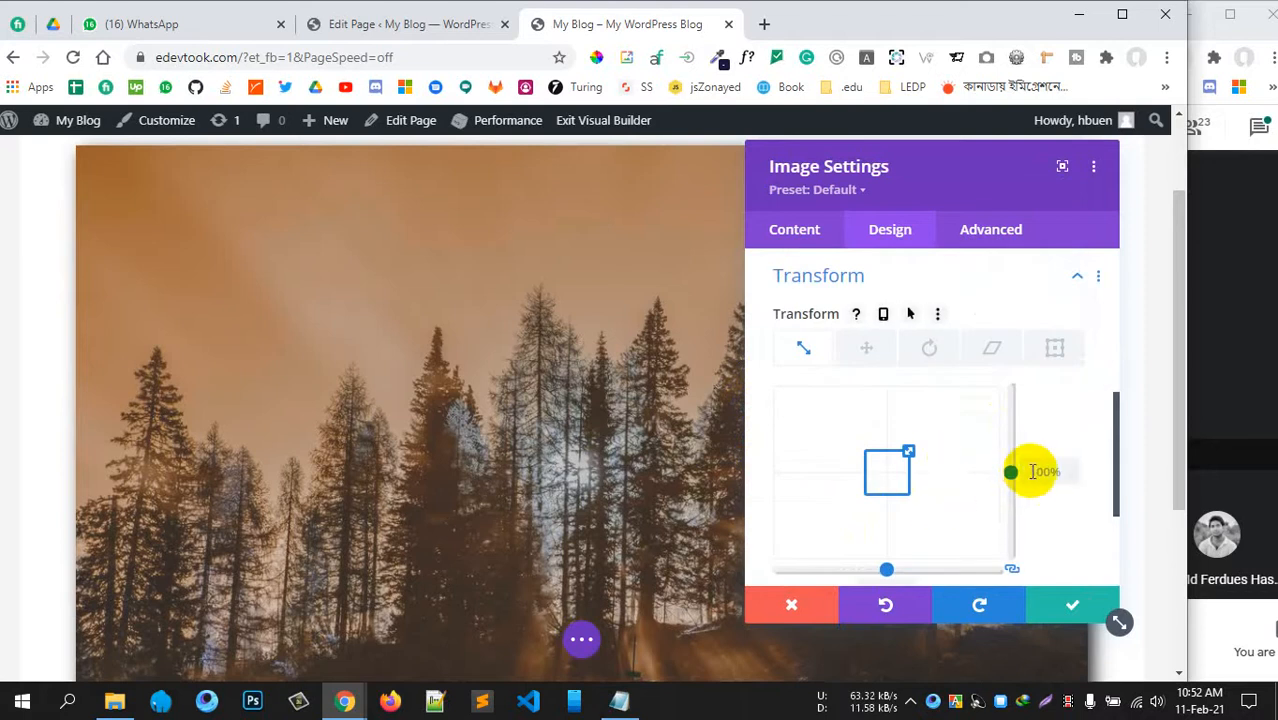
pyautogui.scroll(-1, 965, 428)
pyautogui.moveTo(909, 358); pyautogui.dragTo(625, 422)
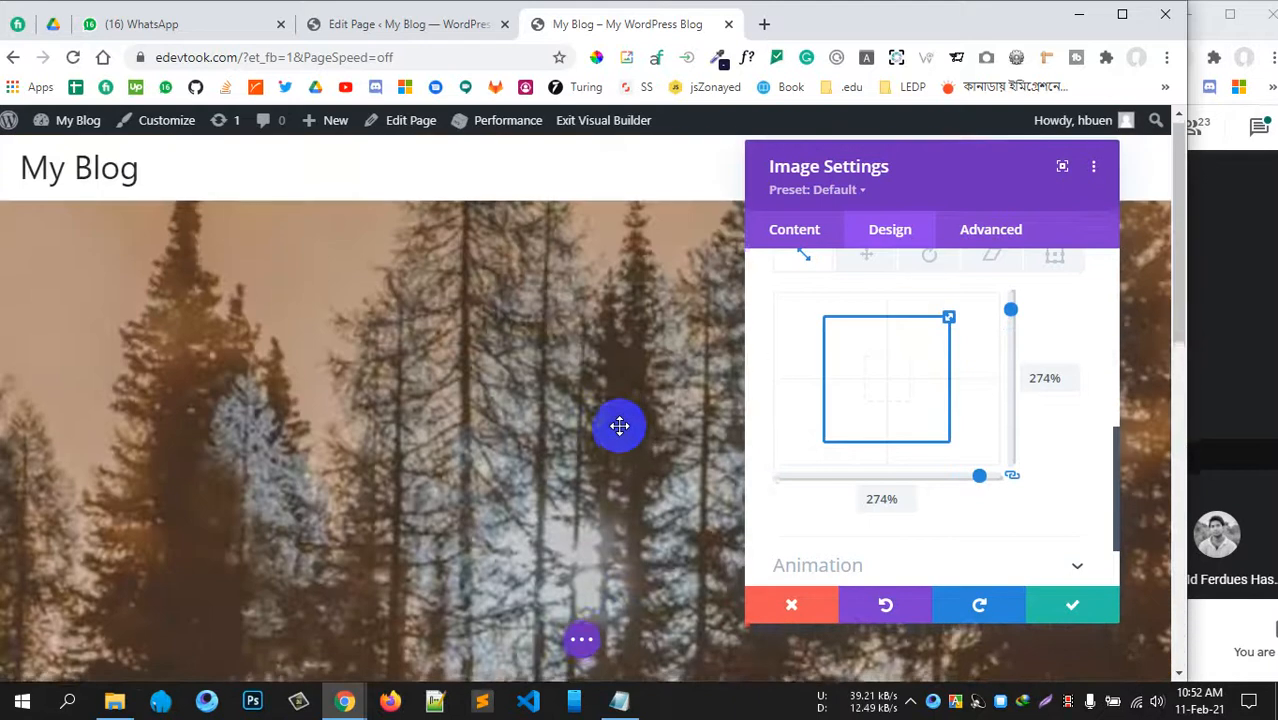
pyautogui.scroll(6, 619, 426)
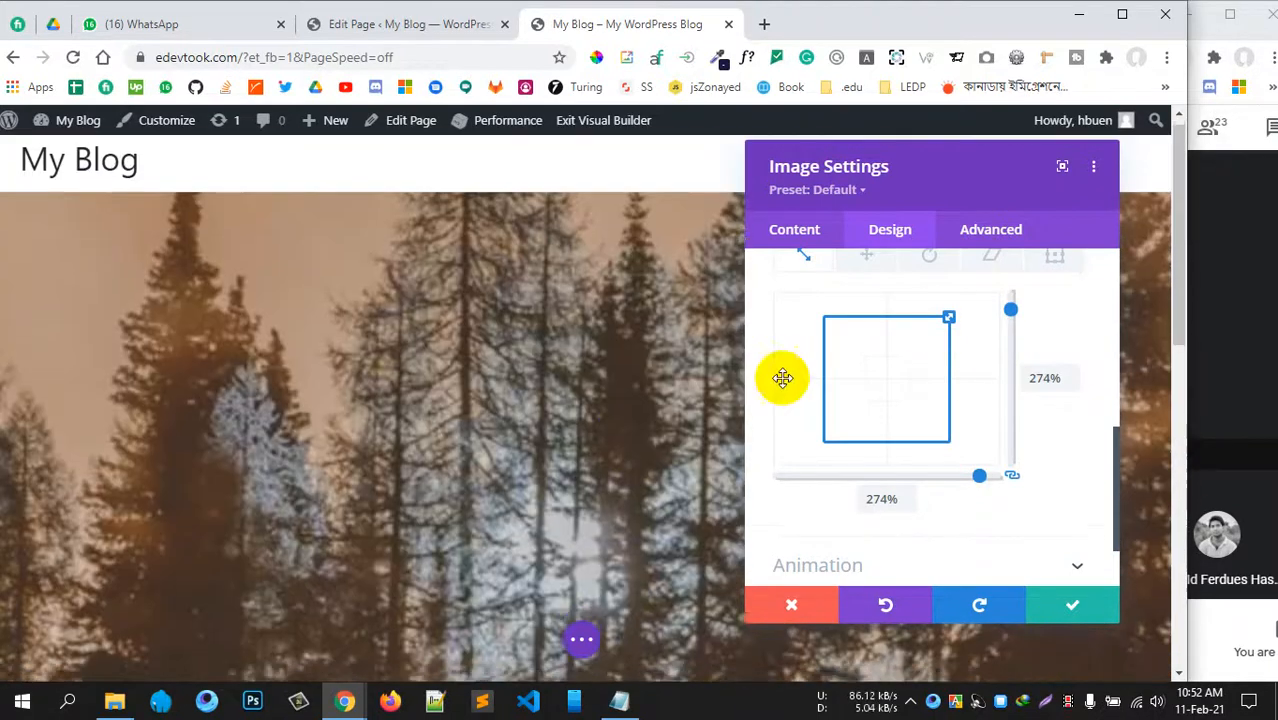
# - Return the image's Transform scale to 100% and save the image settings
pyautogui.moveTo(947, 322); pyautogui.dragTo(907, 360)
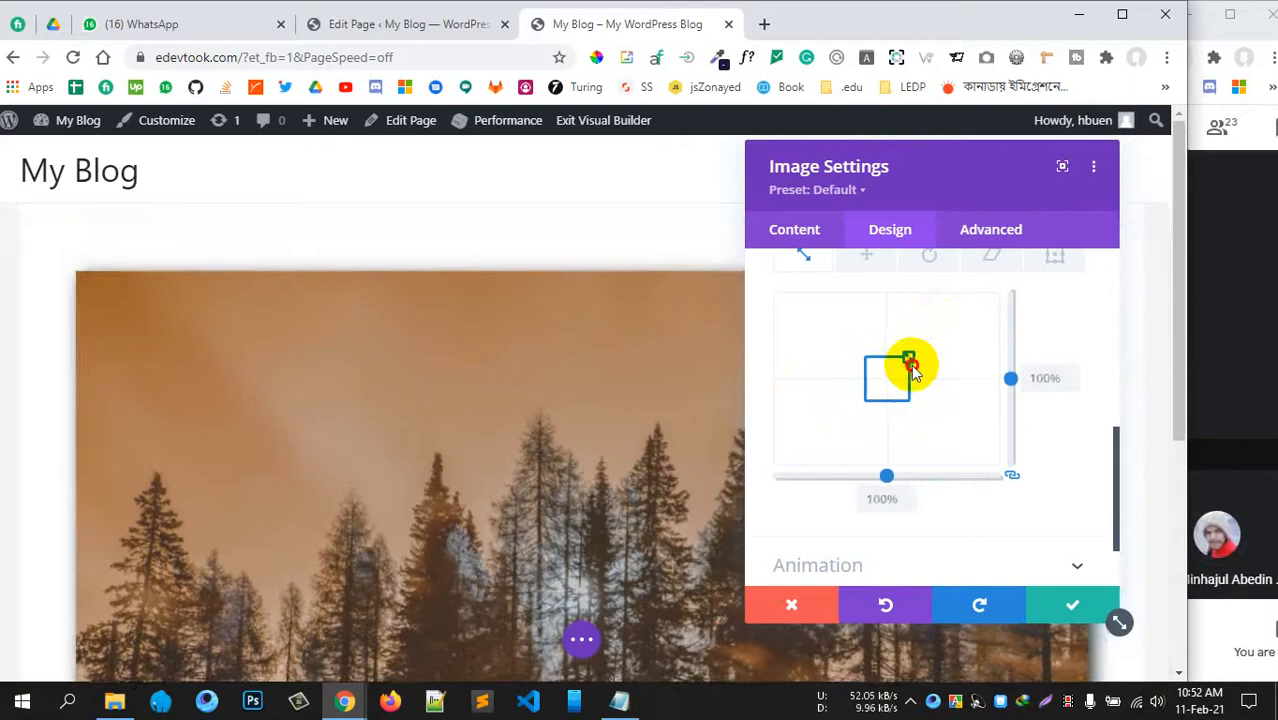
pyautogui.click(1008, 381)
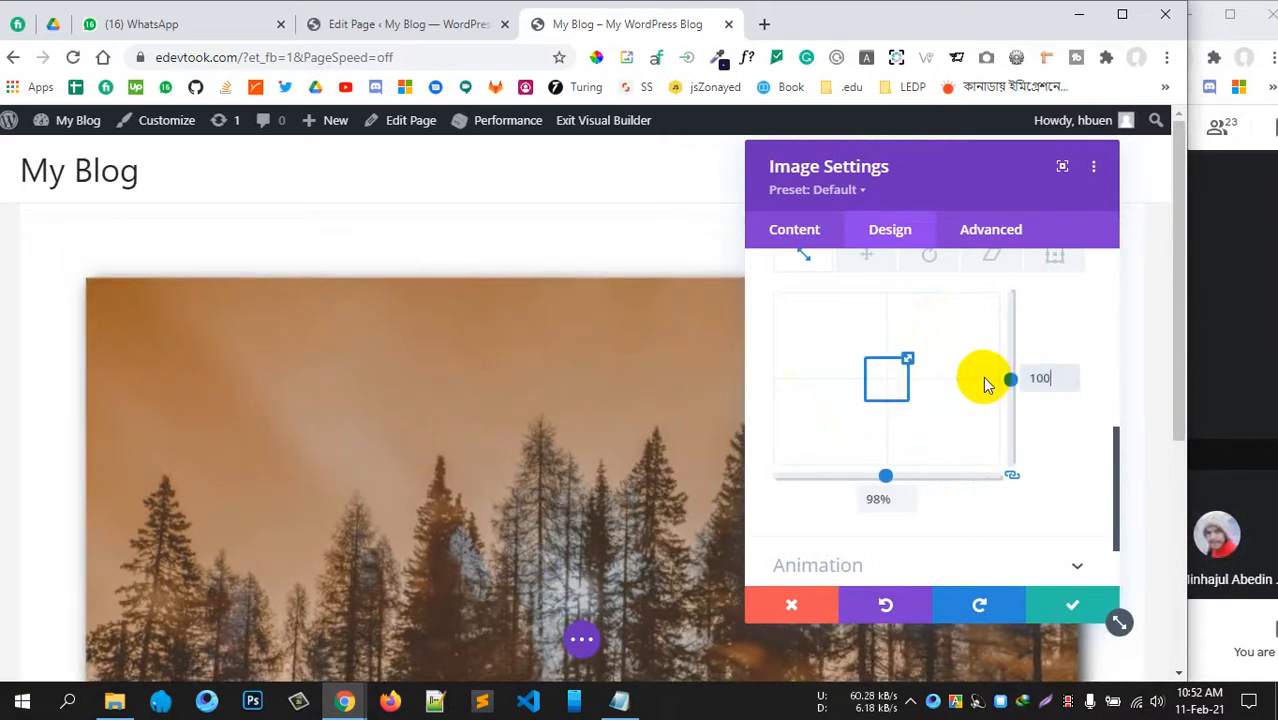
pyautogui.write('100%')
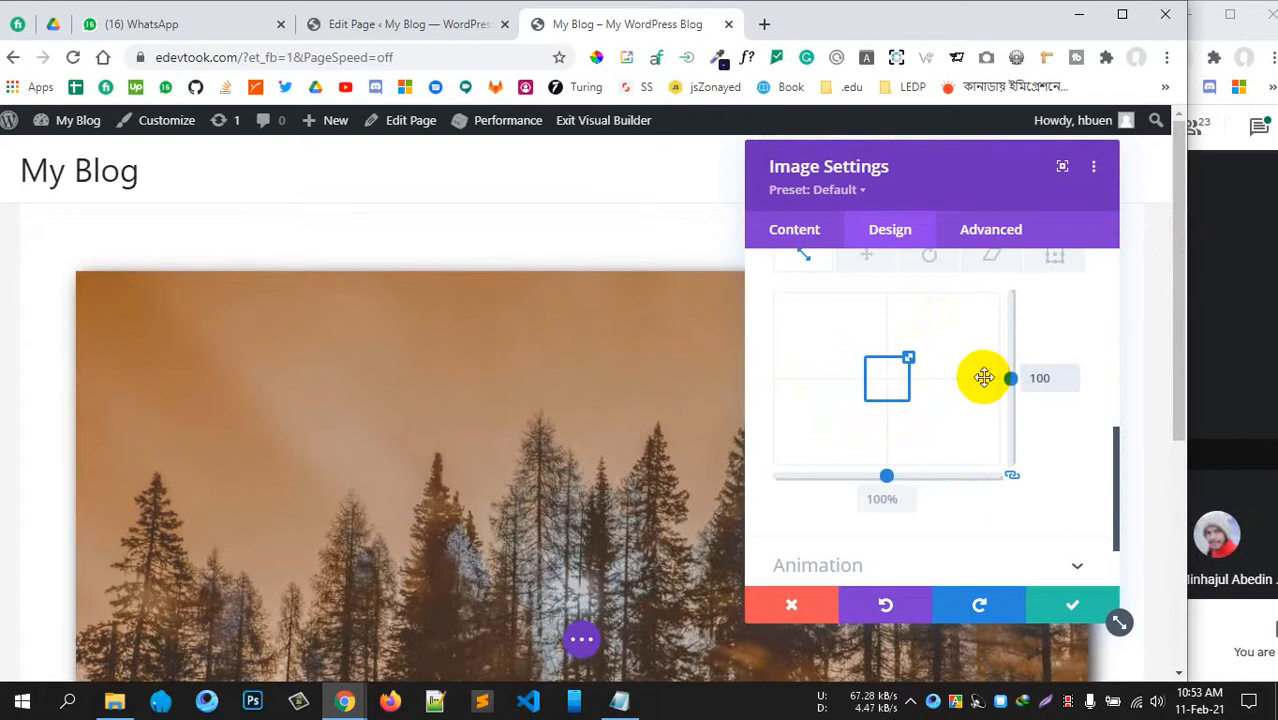
pyautogui.press('Return')
# - Review the styled image on the page, reopen its settings and expand the Animation group in the design options
pyautogui.scroll(-3, 632, 351)
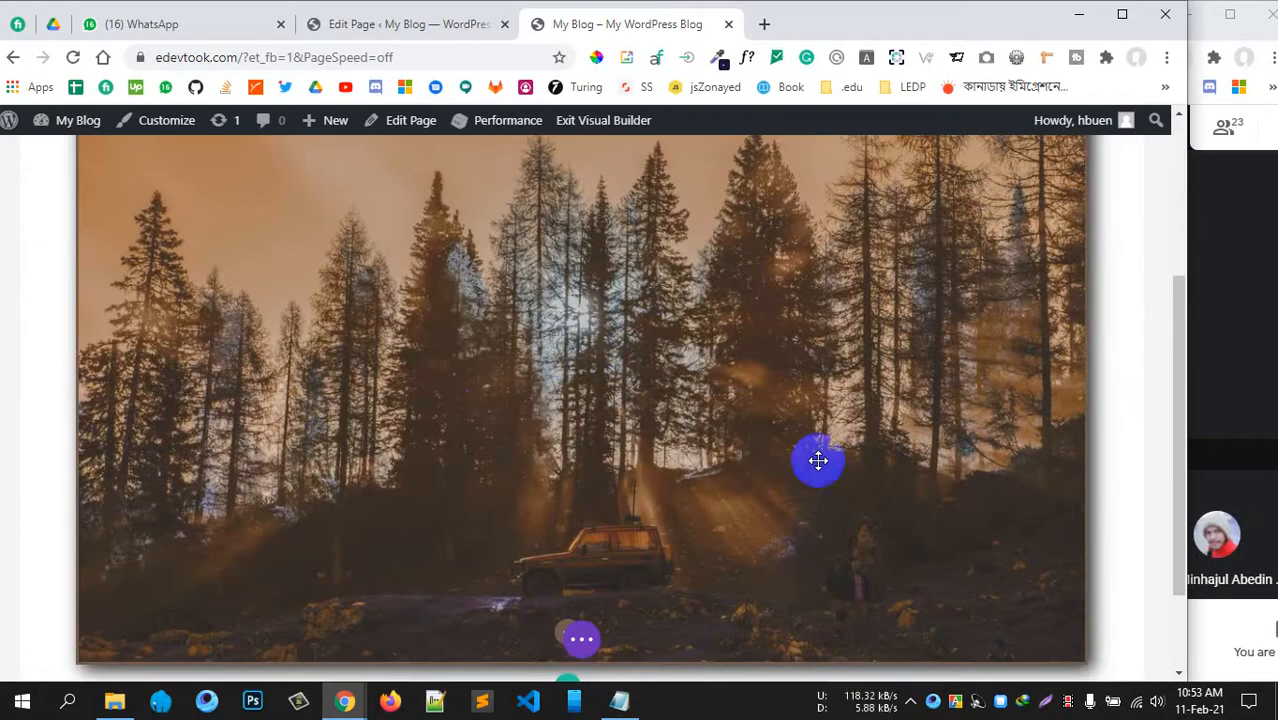
pyautogui.scroll(-2, 757, 379)
pyautogui.scroll(5, 608, 399)
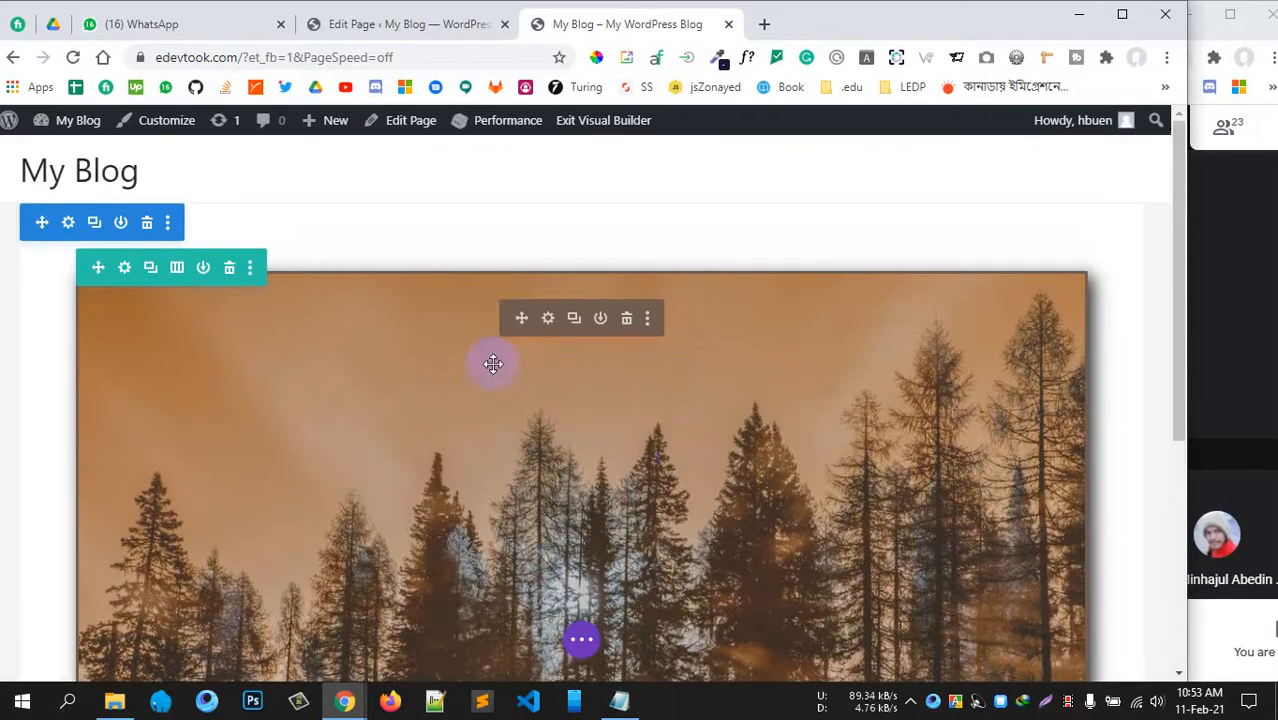
pyautogui.scroll(-3, 670, 434)
pyautogui.scroll(3, 412, 433)
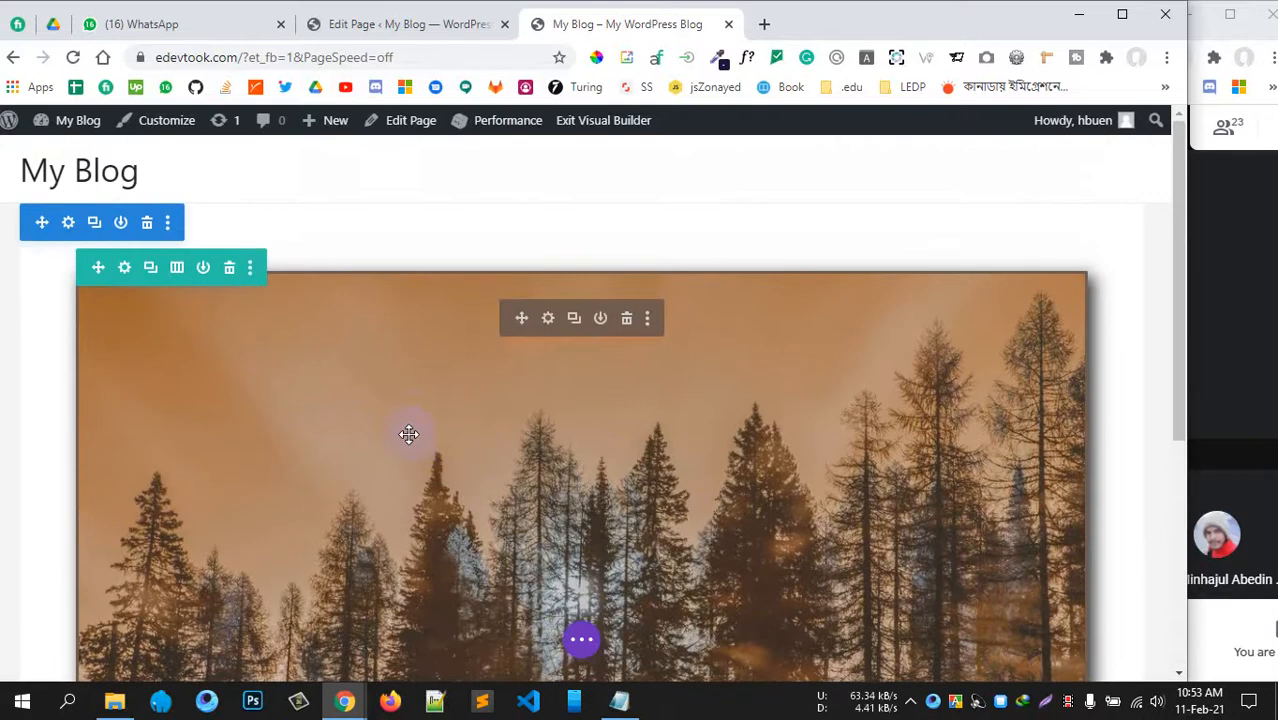
pyautogui.click(558, 355)
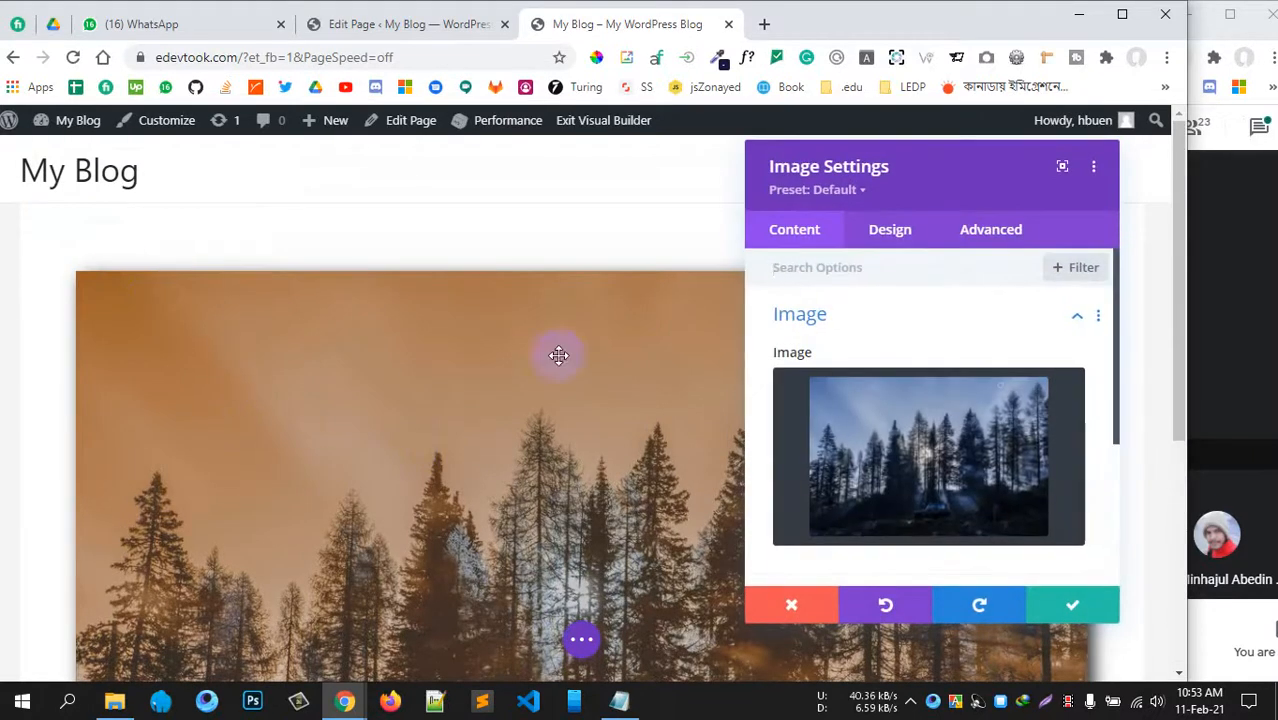
pyautogui.scroll(-3, 1011, 425)
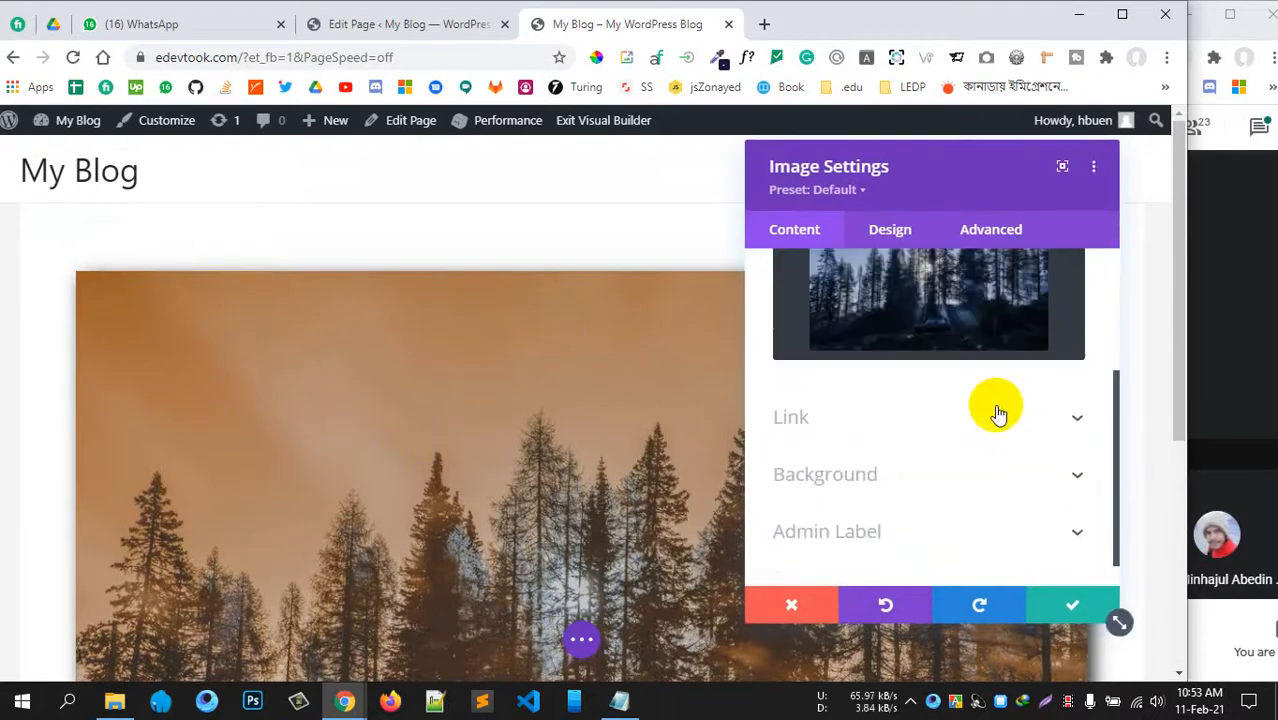
pyautogui.scroll(3, 996, 414)
pyautogui.click(876, 240)
pyautogui.scroll(-4, 985, 375)
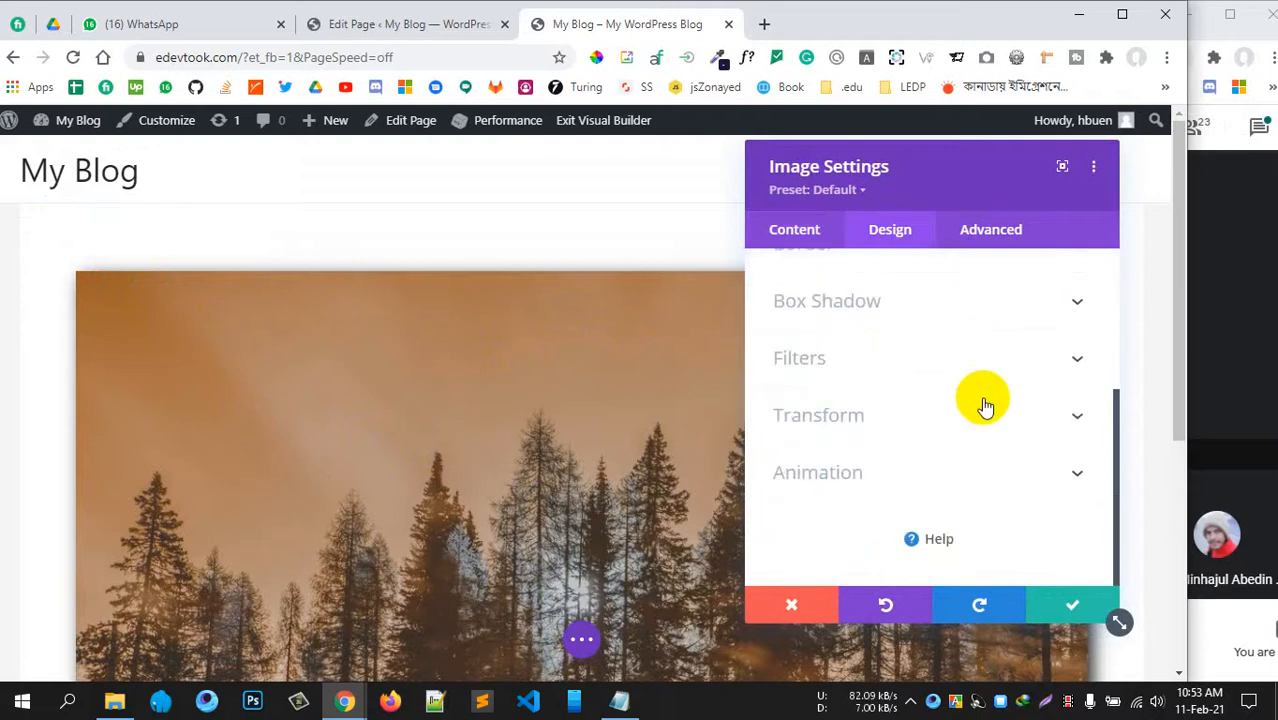
pyautogui.click(918, 476)
pyautogui.scroll(-5, 542, 268)
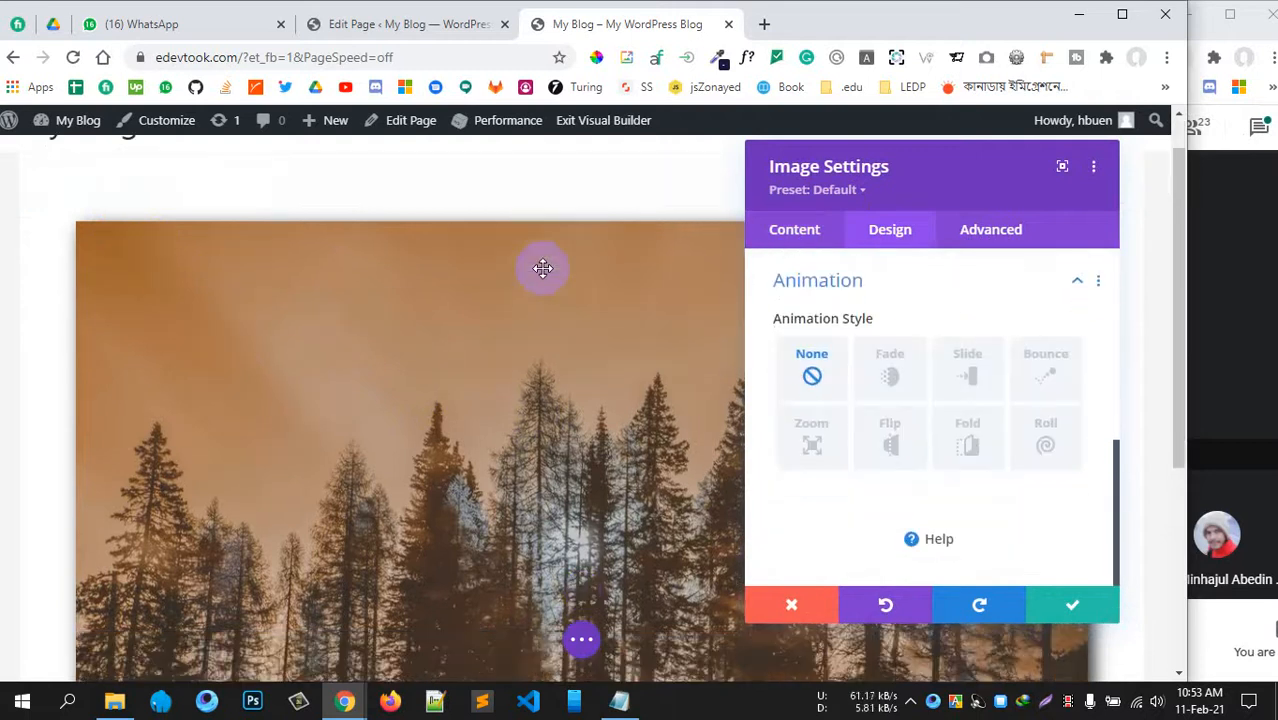
# - Preview the Fade, Slide, Bounce and Zoom animation styles on the image and set the style to Flip
pyautogui.click(874, 362)
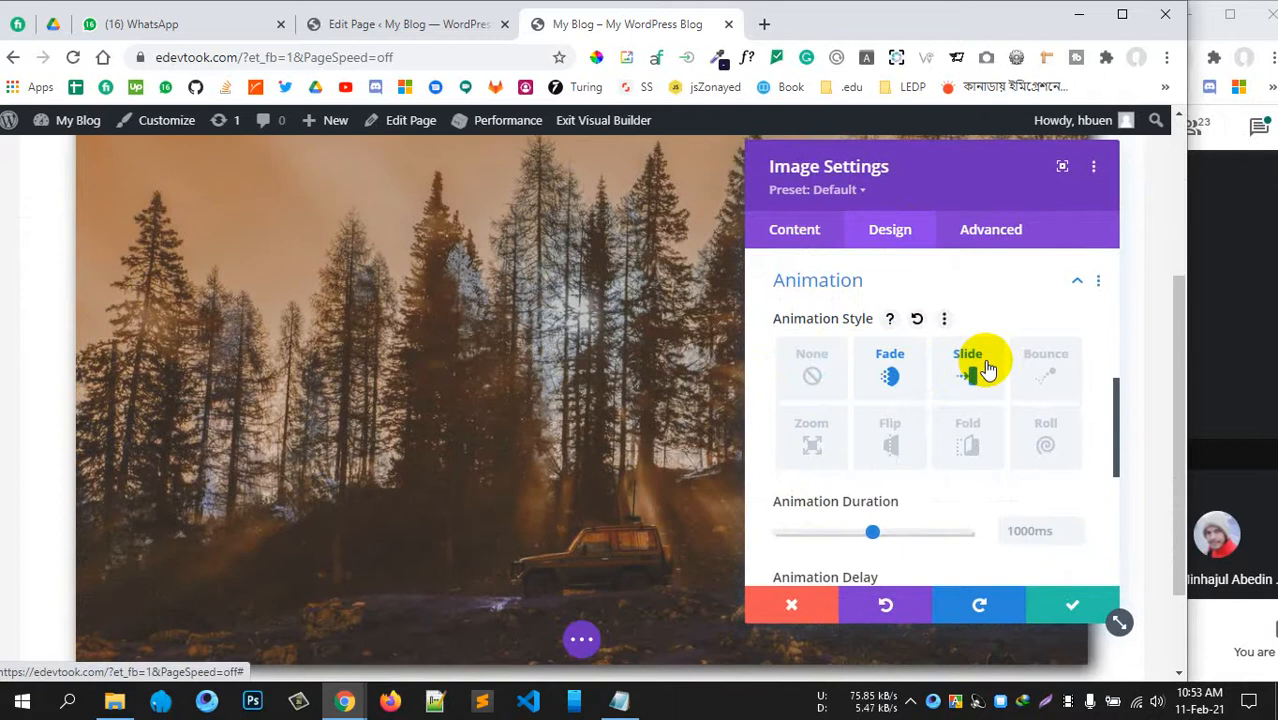
pyautogui.click(987, 368)
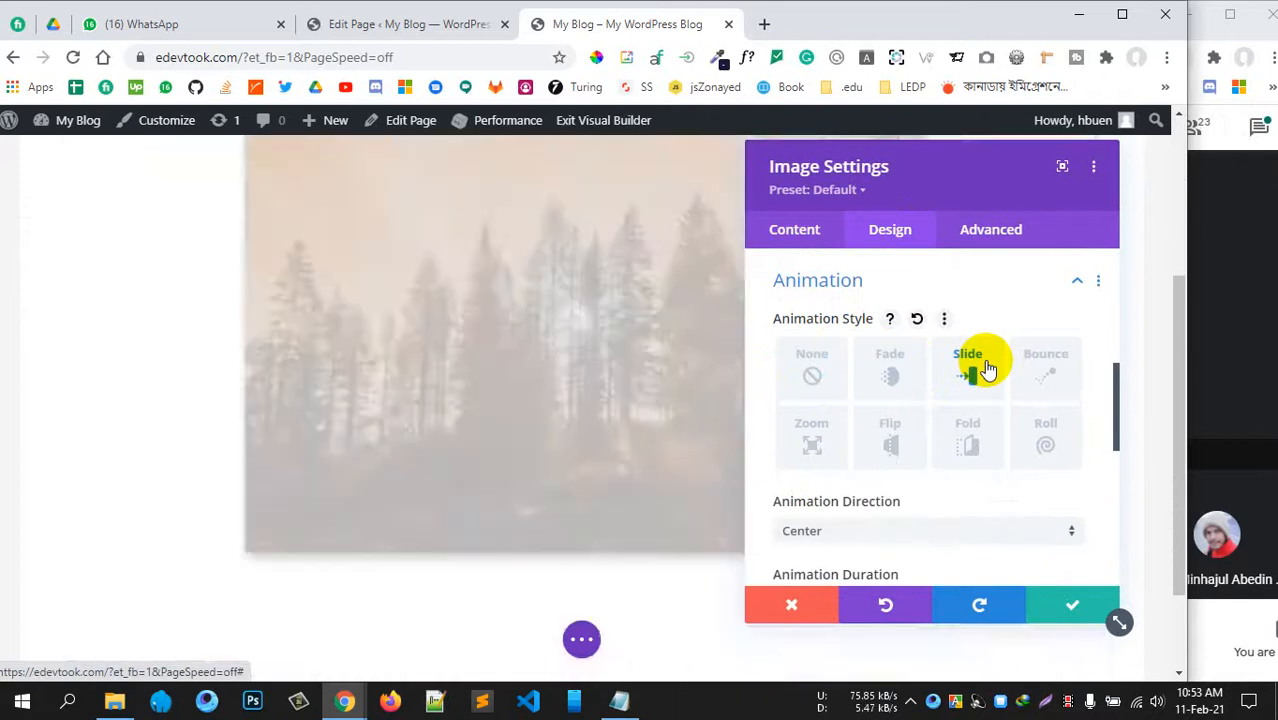
pyautogui.click(1043, 372)
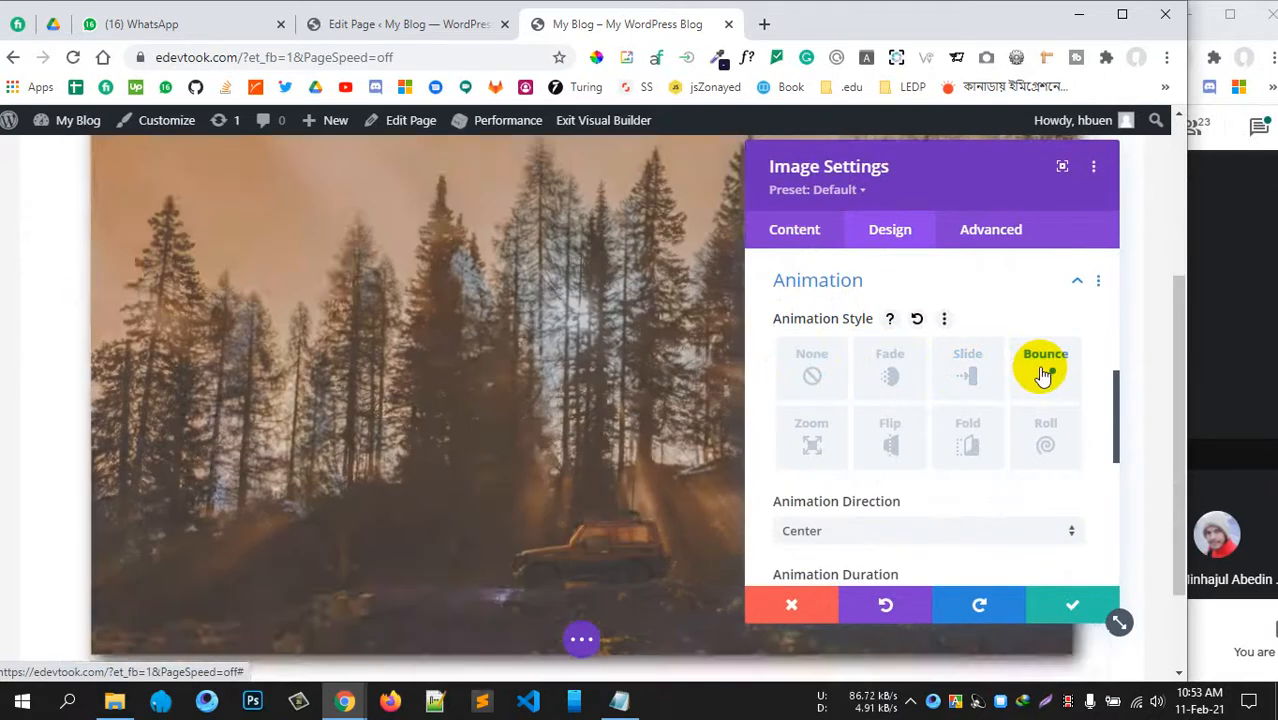
pyautogui.click(811, 440)
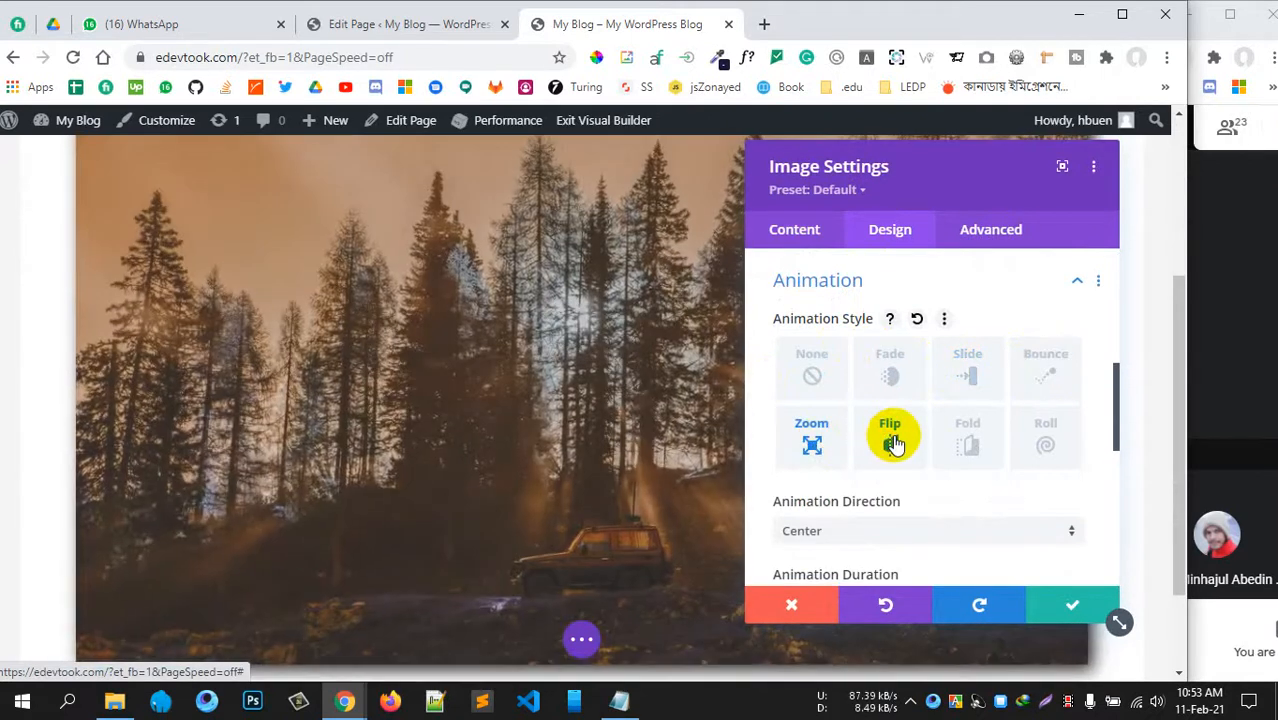
pyautogui.click(890, 440)
pyautogui.scroll(-2, 900, 450)
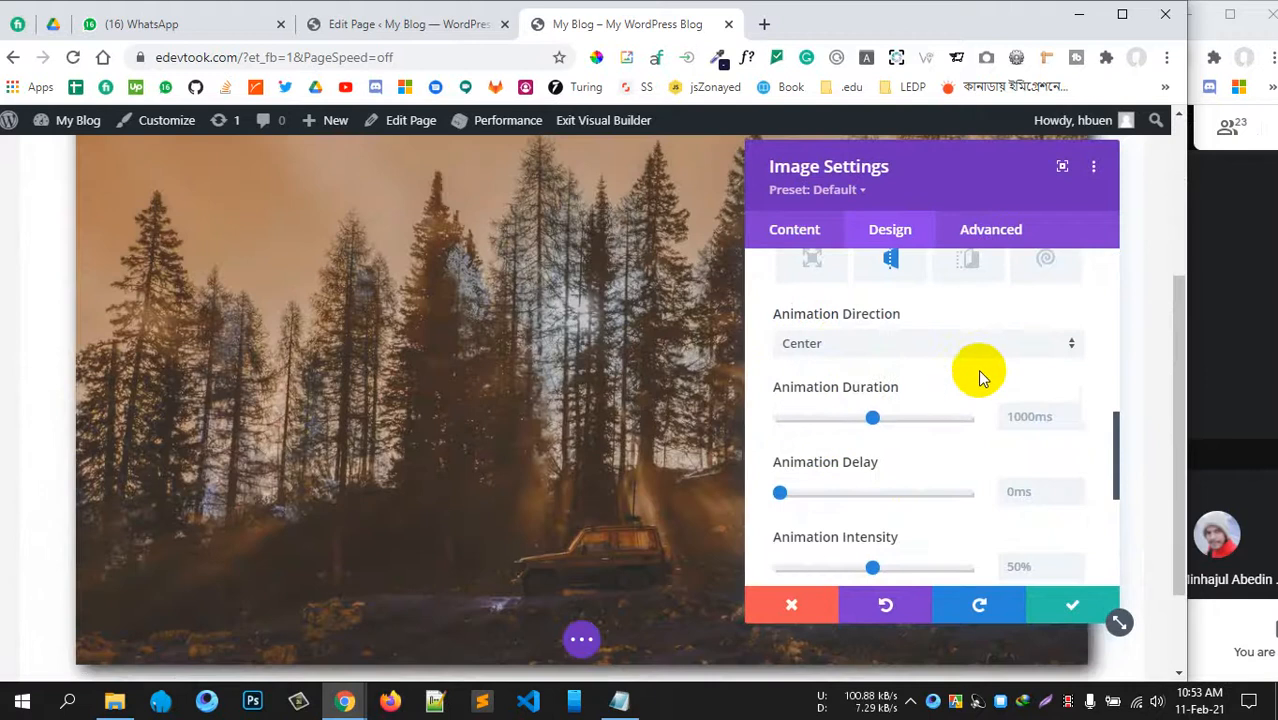
# - Examine the image's animation direction, duration, delay and intensity settings, and collapse the Animation section
pyautogui.scroll(-4, 979, 374)
pyautogui.scroll(10, 958, 450)
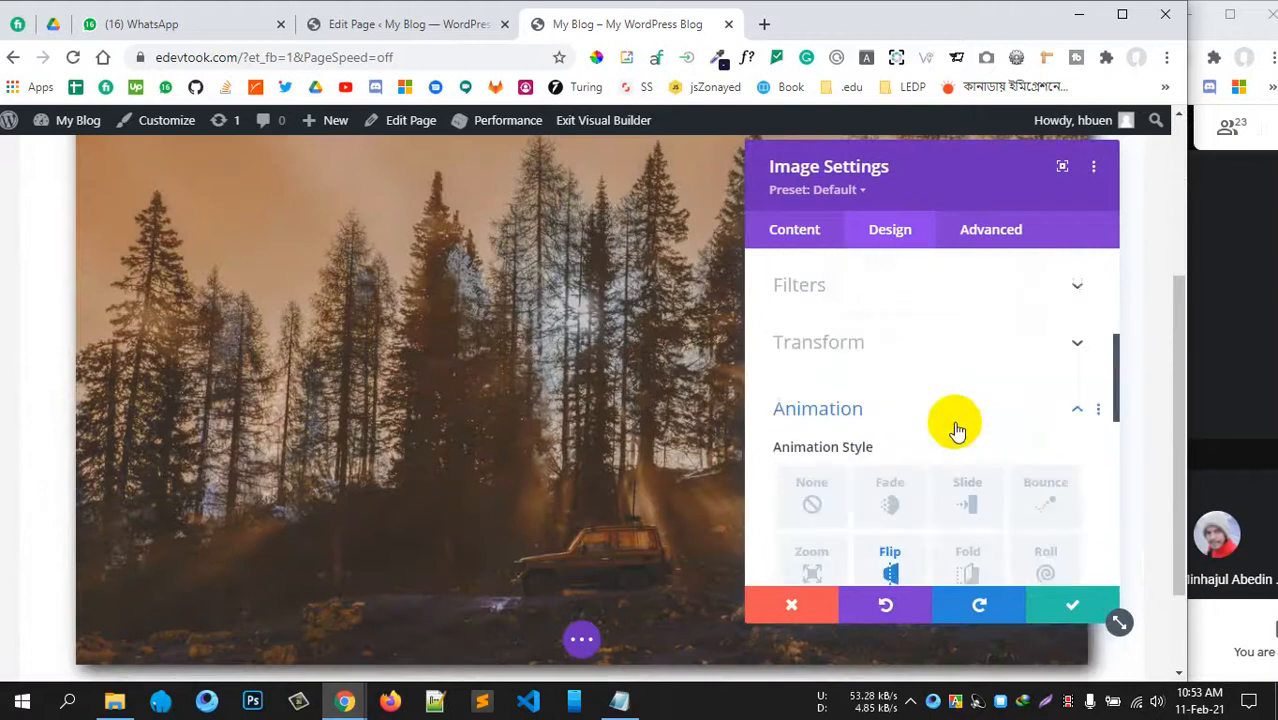
pyautogui.scroll(-3, 966, 432)
pyautogui.scroll(1, 978, 430)
pyautogui.click(1074, 340)
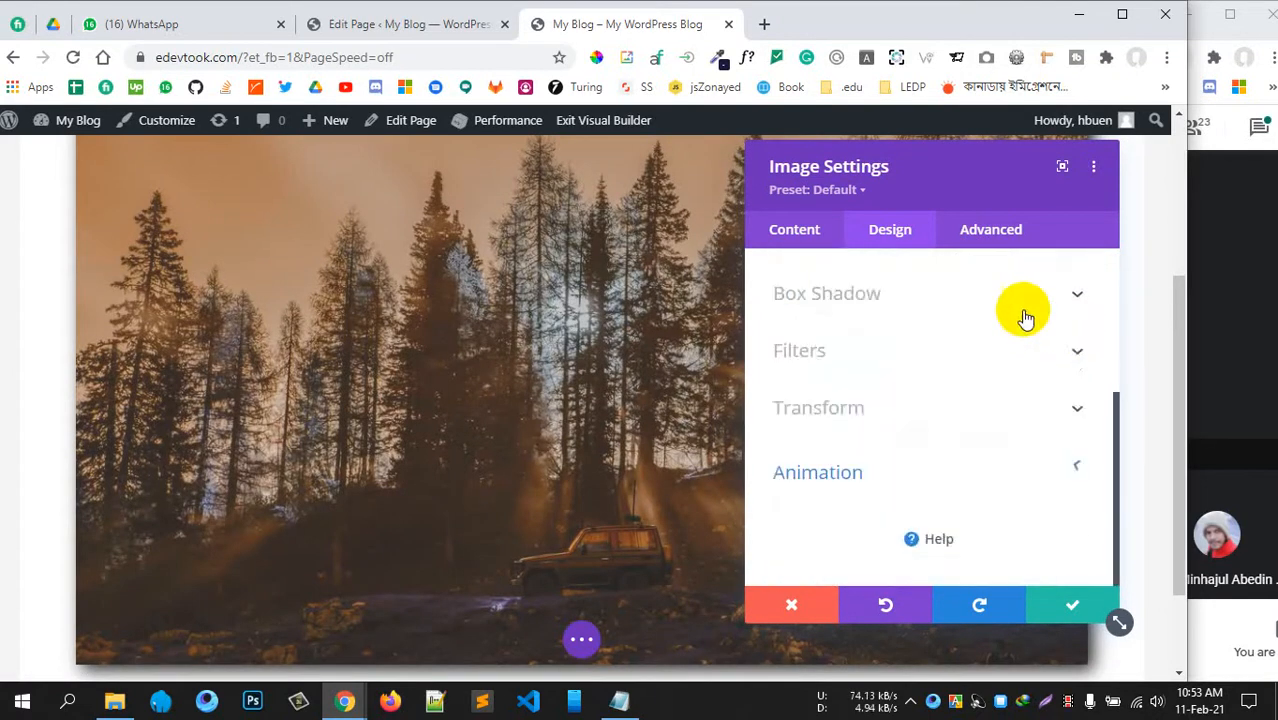
pyautogui.scroll(5, 880, 305)
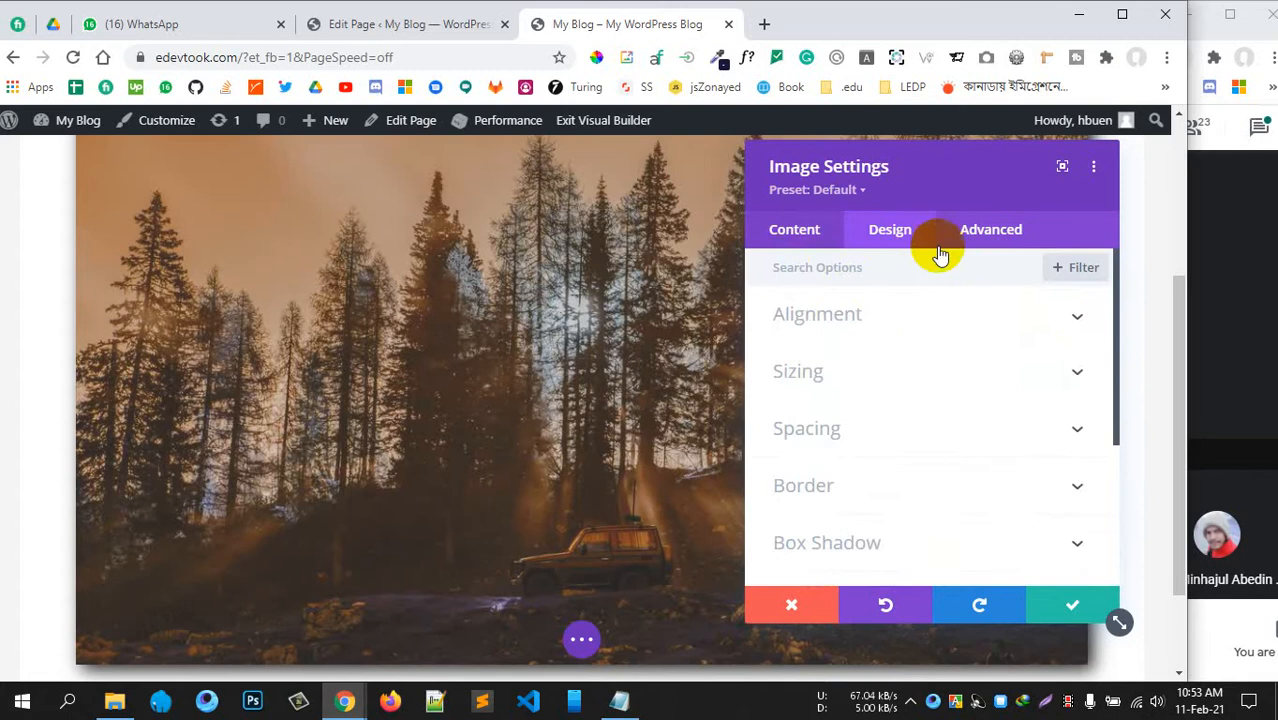
# - Show the image's advanced settings and examine the CSS ID and CSS Class fields
pyautogui.click(1015, 229)
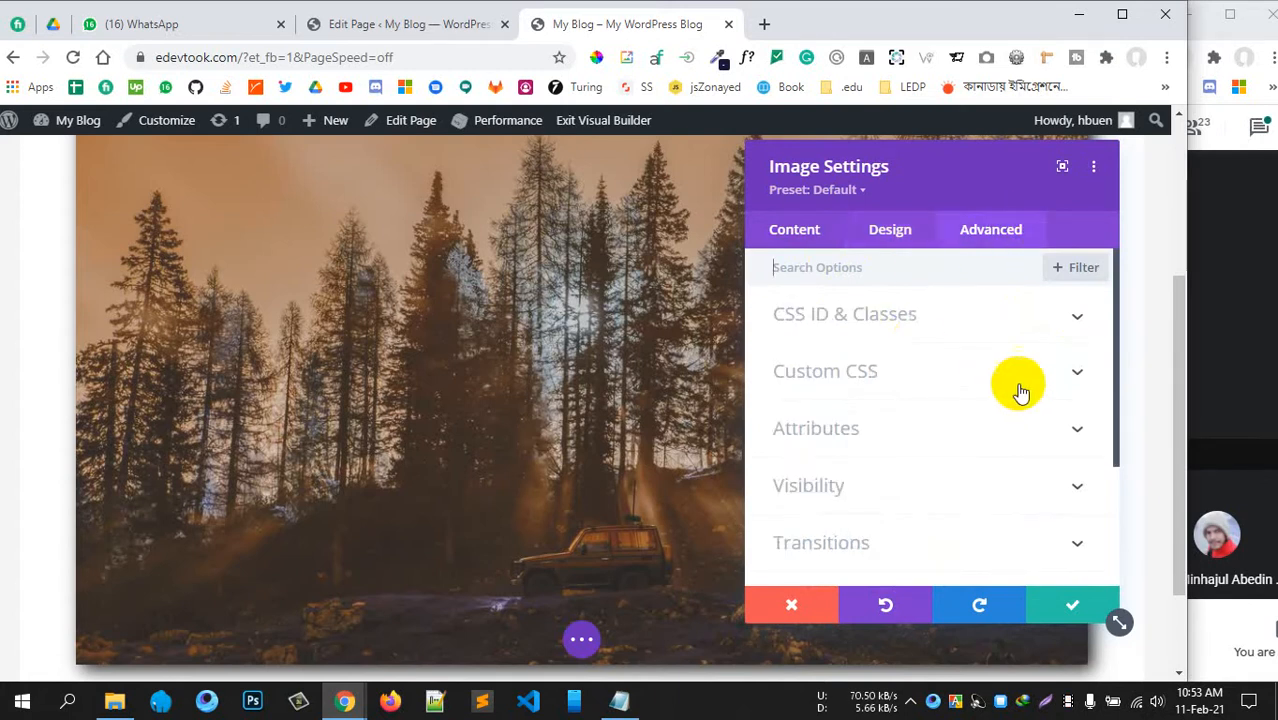
pyautogui.click(1000, 318)
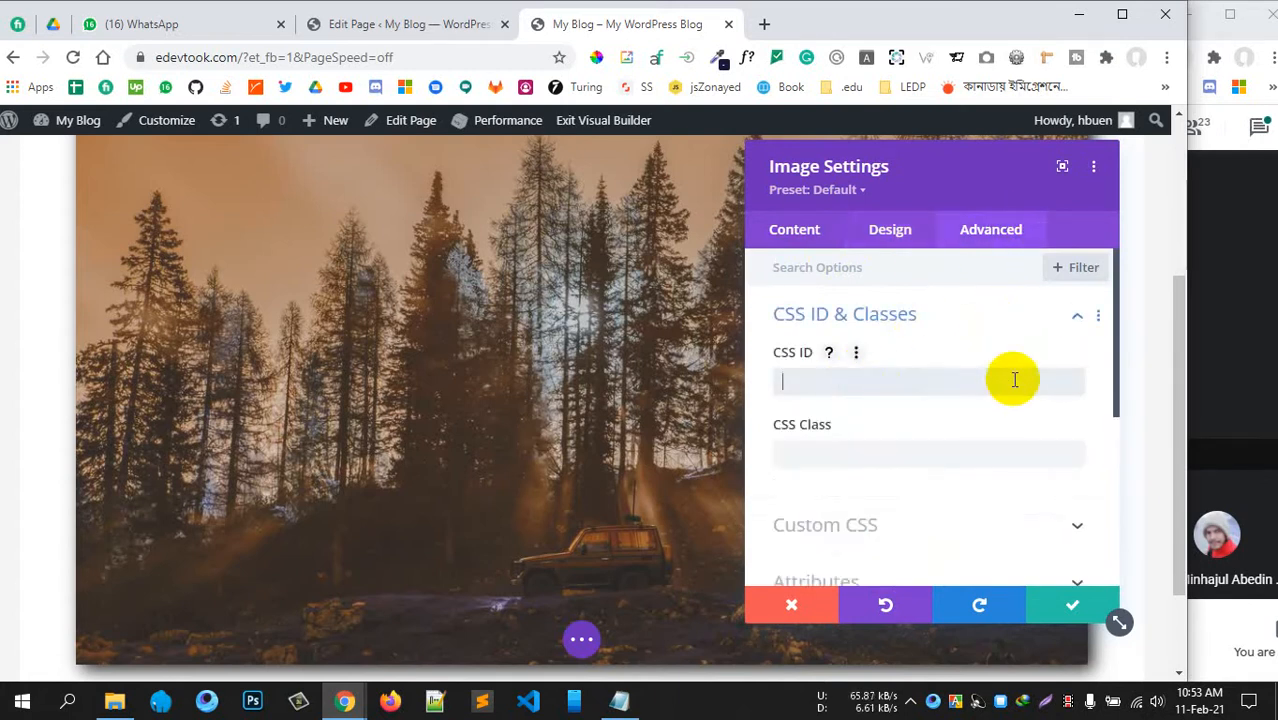
pyautogui.click(1045, 314)
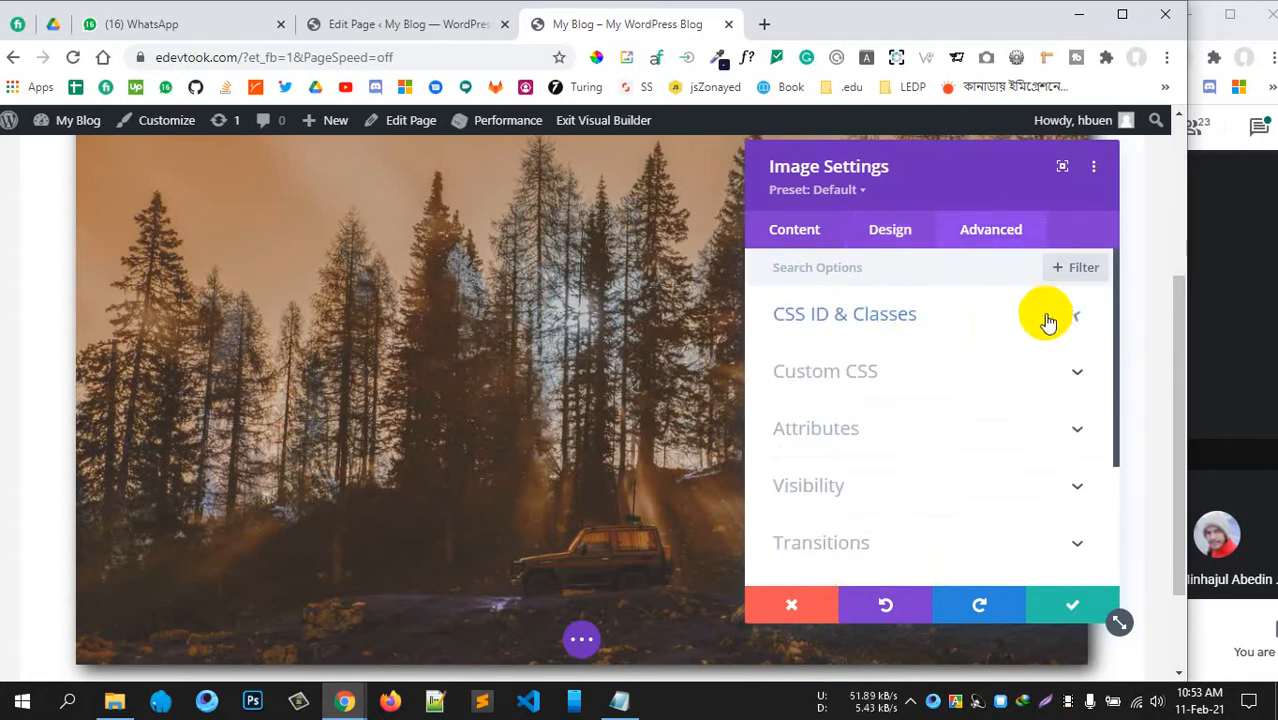
# - Examine the Custom CSS fields for the image's Before, Main Element and After code
pyautogui.click(995, 380)
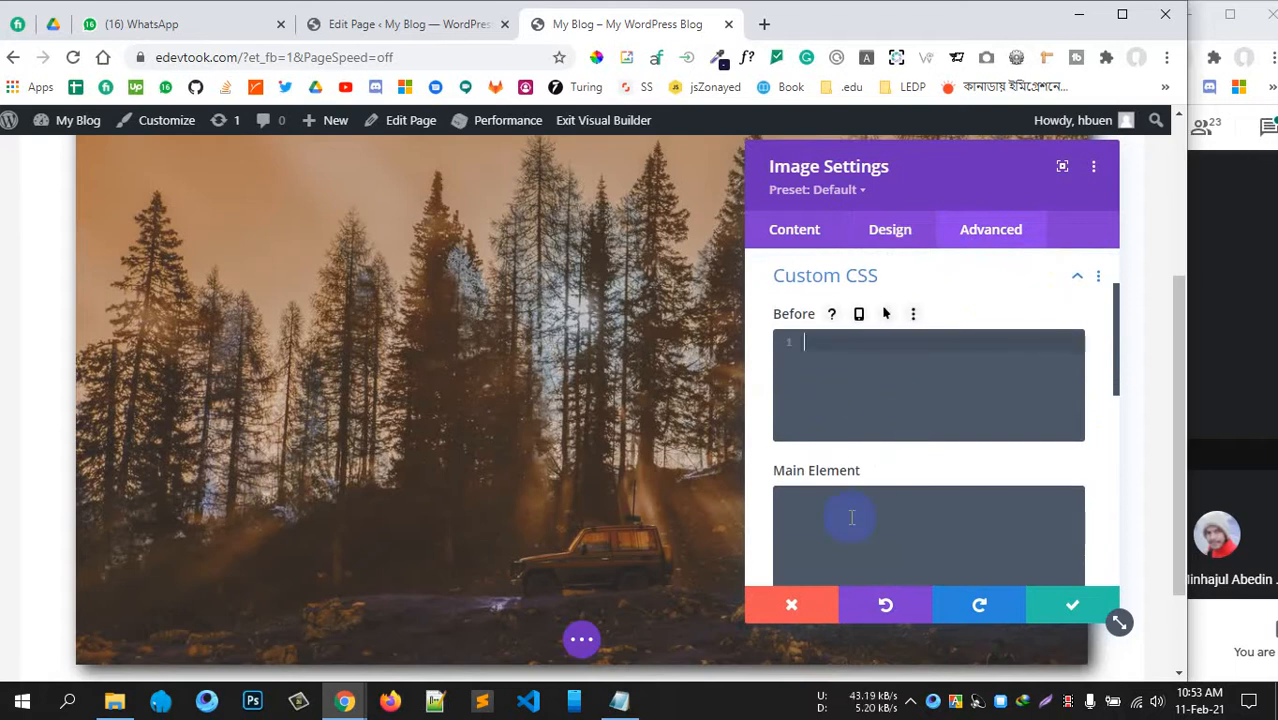
pyautogui.scroll(-5, 850, 500)
pyautogui.scroll(5, 884, 462)
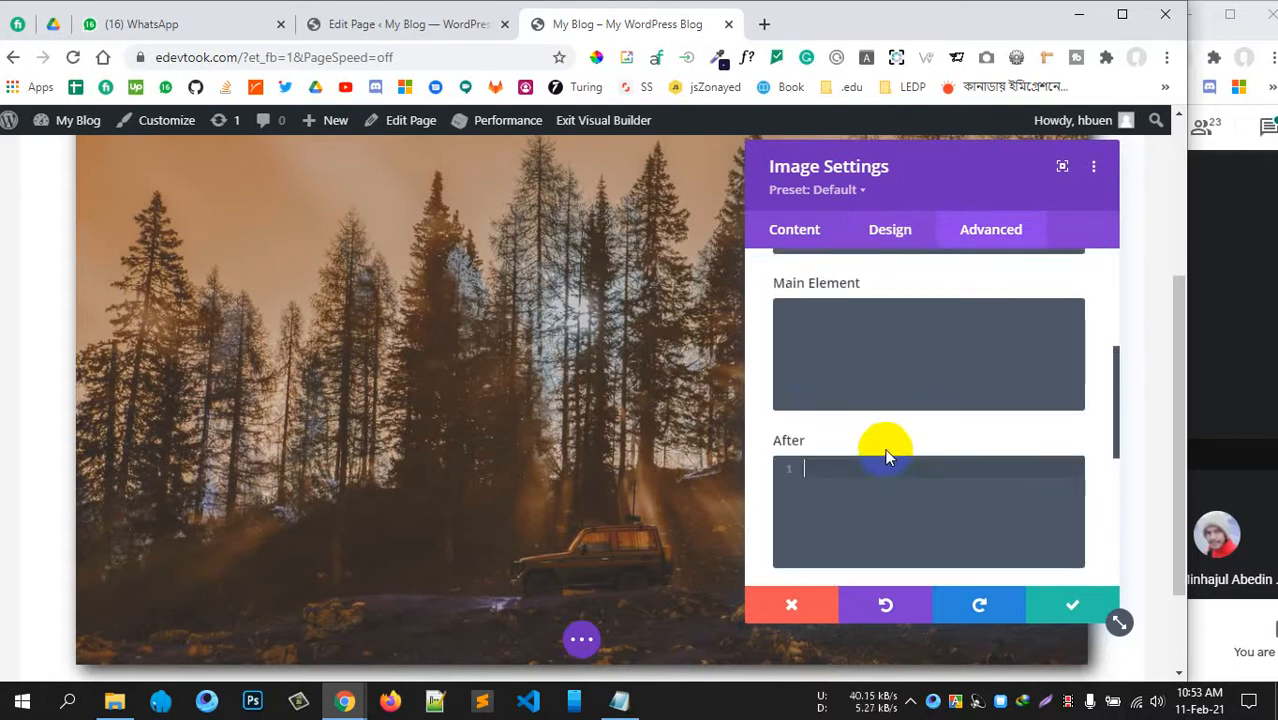
pyautogui.click(1070, 278)
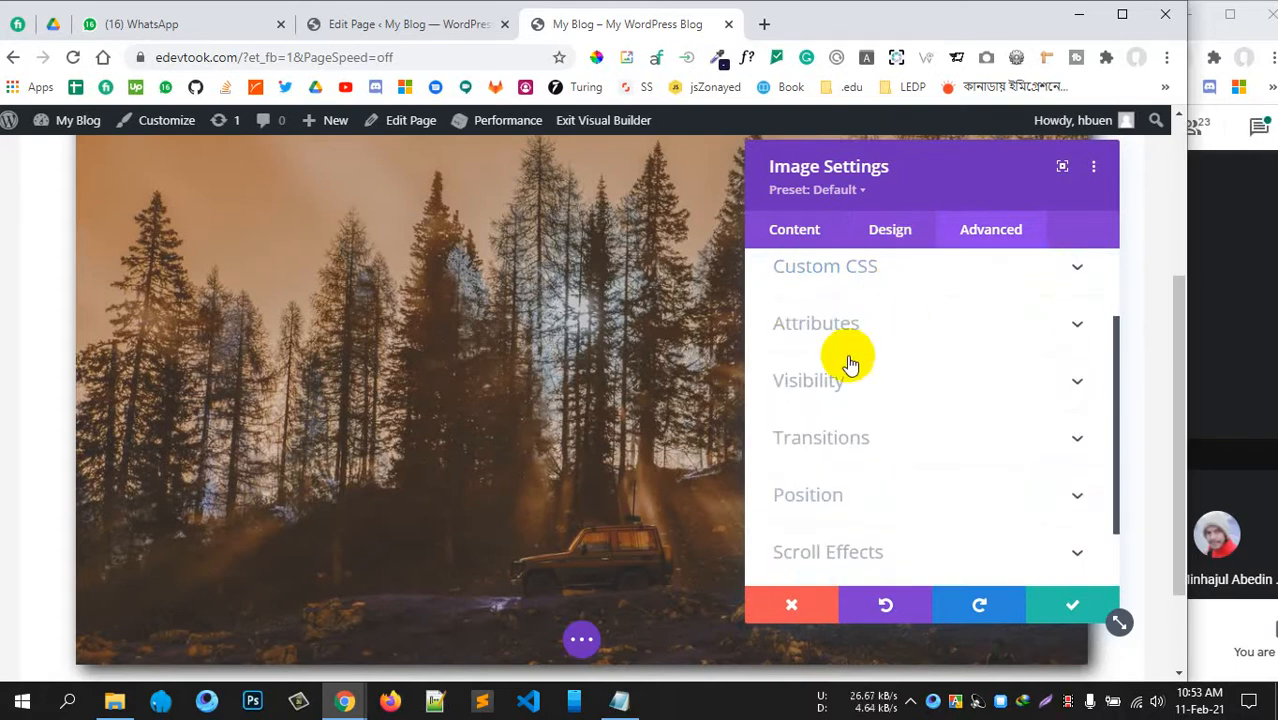
pyautogui.scroll(2, 930, 334)
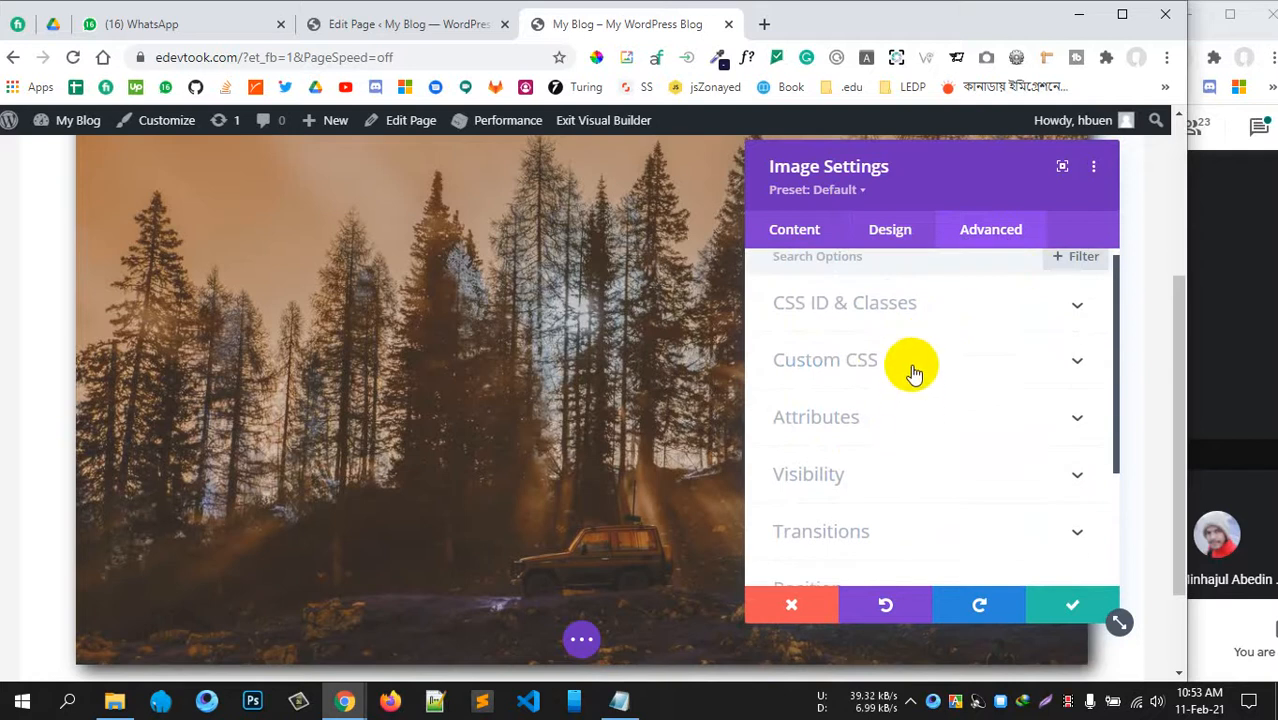
pyautogui.click(913, 373)
pyautogui.click(886, 371)
pyautogui.scroll(-2, 893, 370)
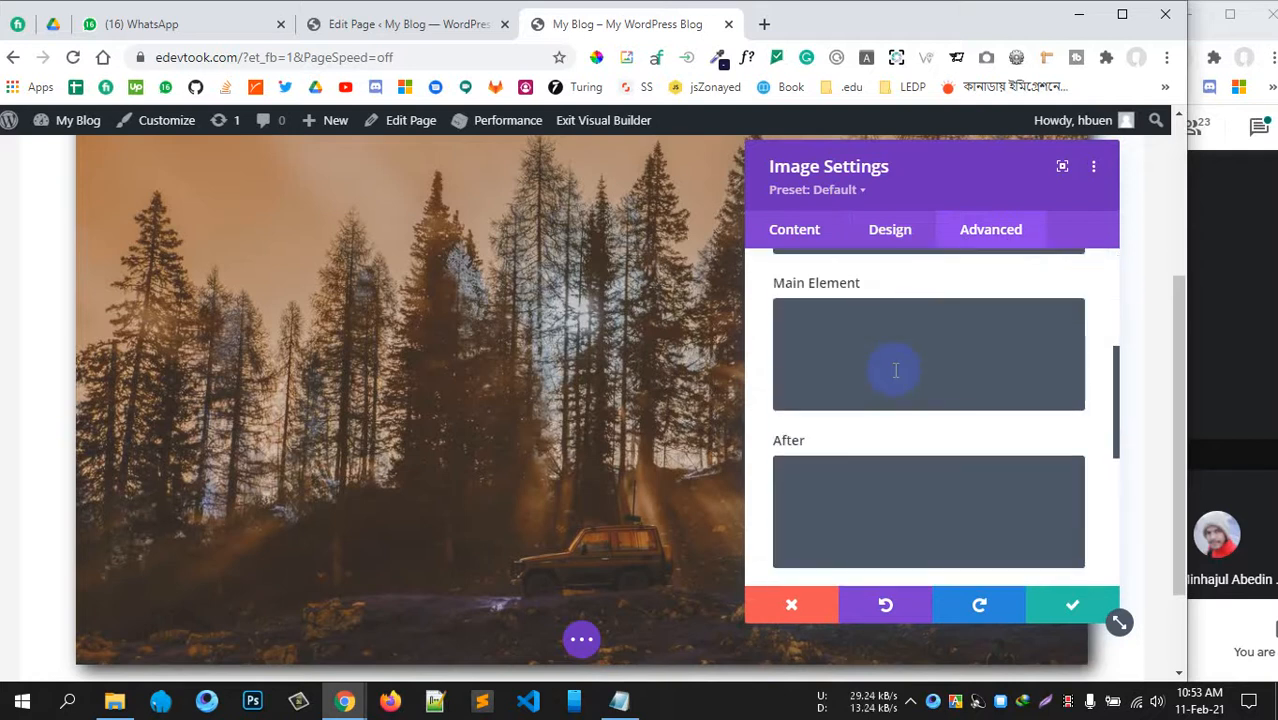
pyautogui.scroll(2, 930, 368)
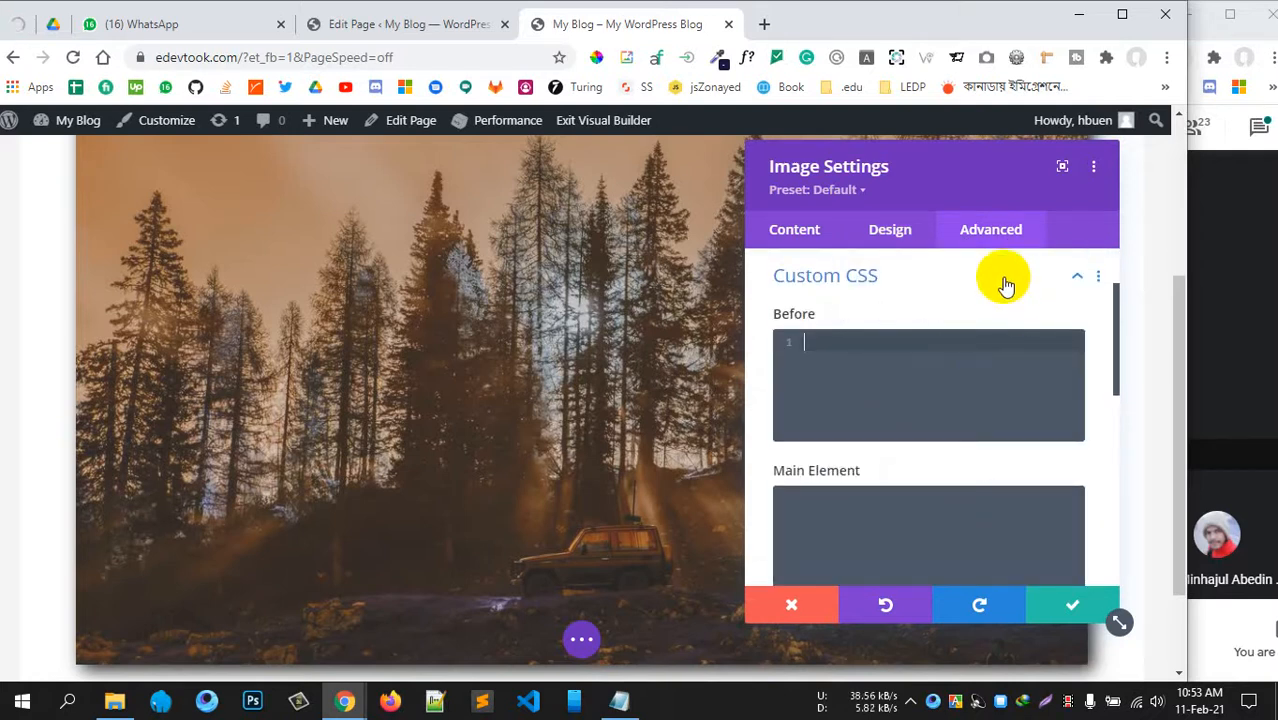
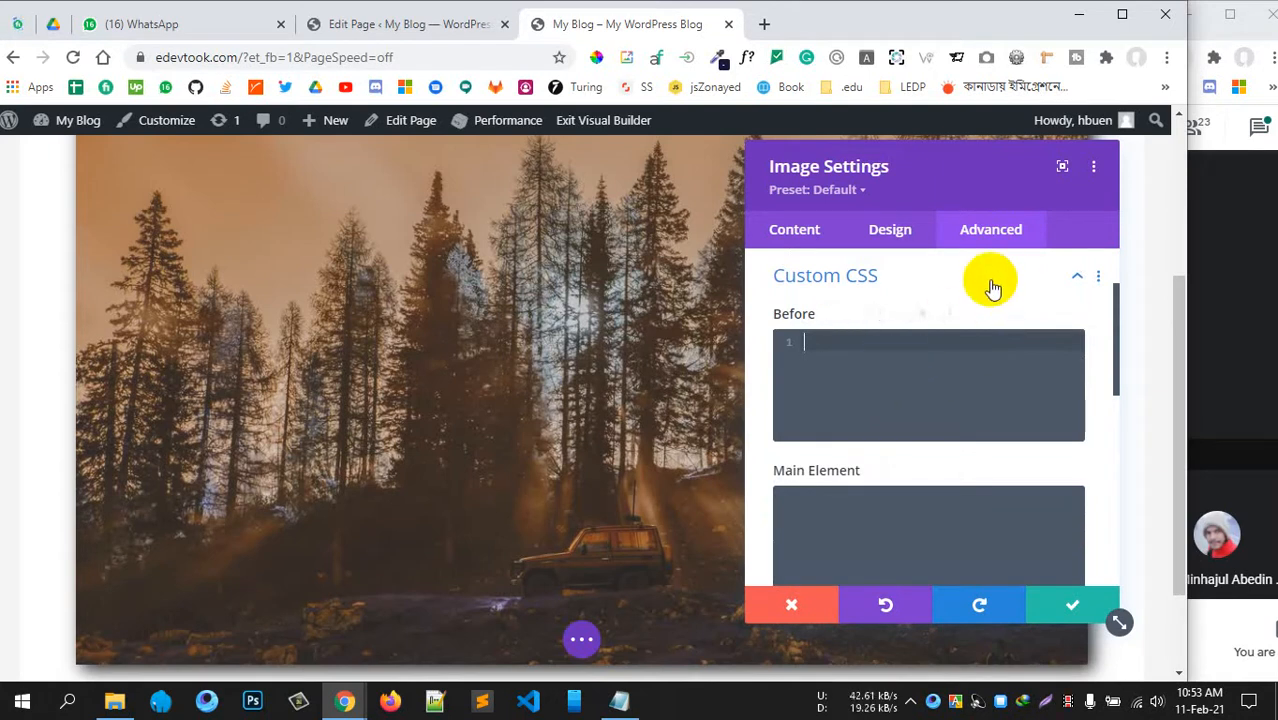
pyautogui.click(991, 288)
pyautogui.scroll(2, 938, 432)
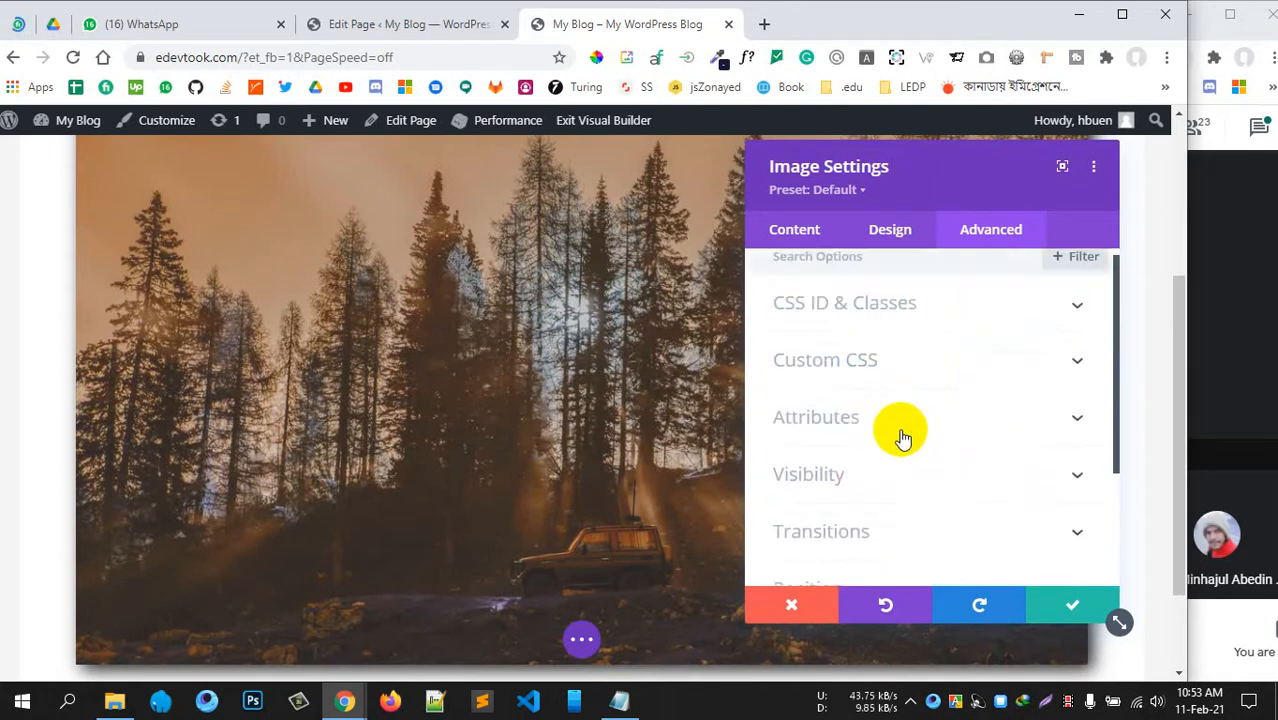
# - Open the image's Attributes settings and select the Image Title Text value
pyautogui.click(902, 438)
pyautogui.click(840, 340)
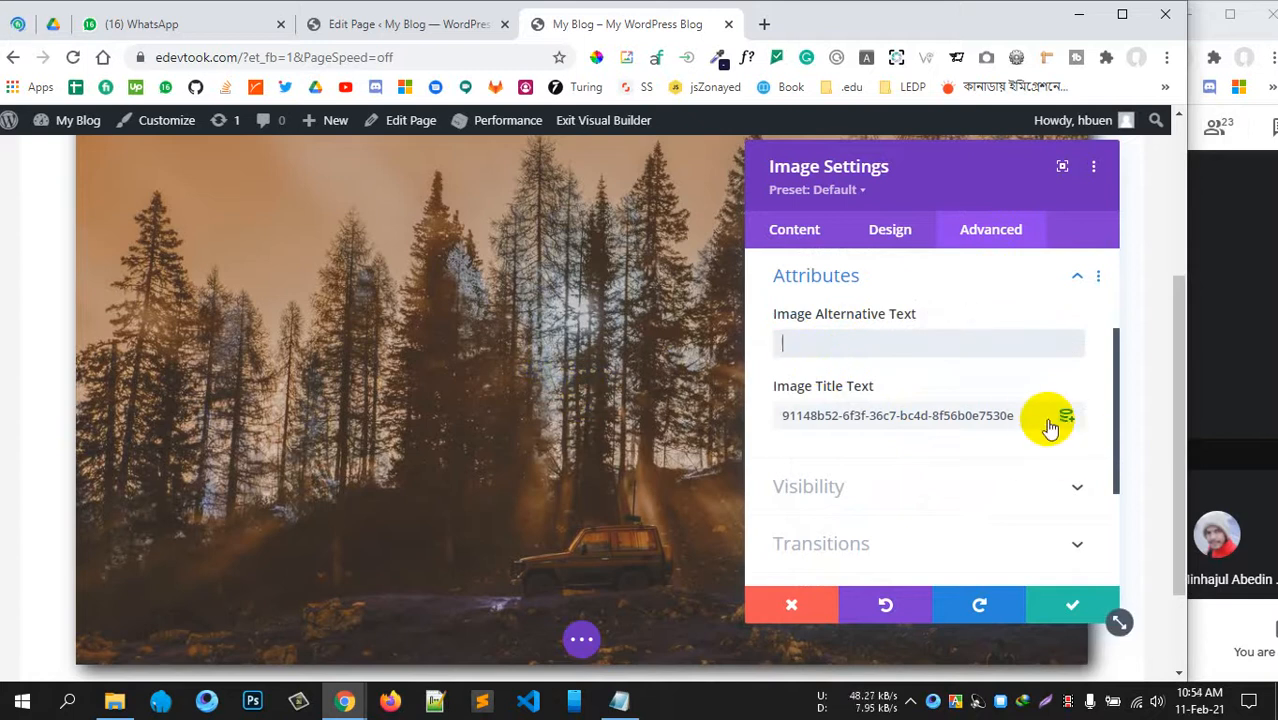
pyautogui.moveTo(1032, 412); pyautogui.dragTo(778, 404)
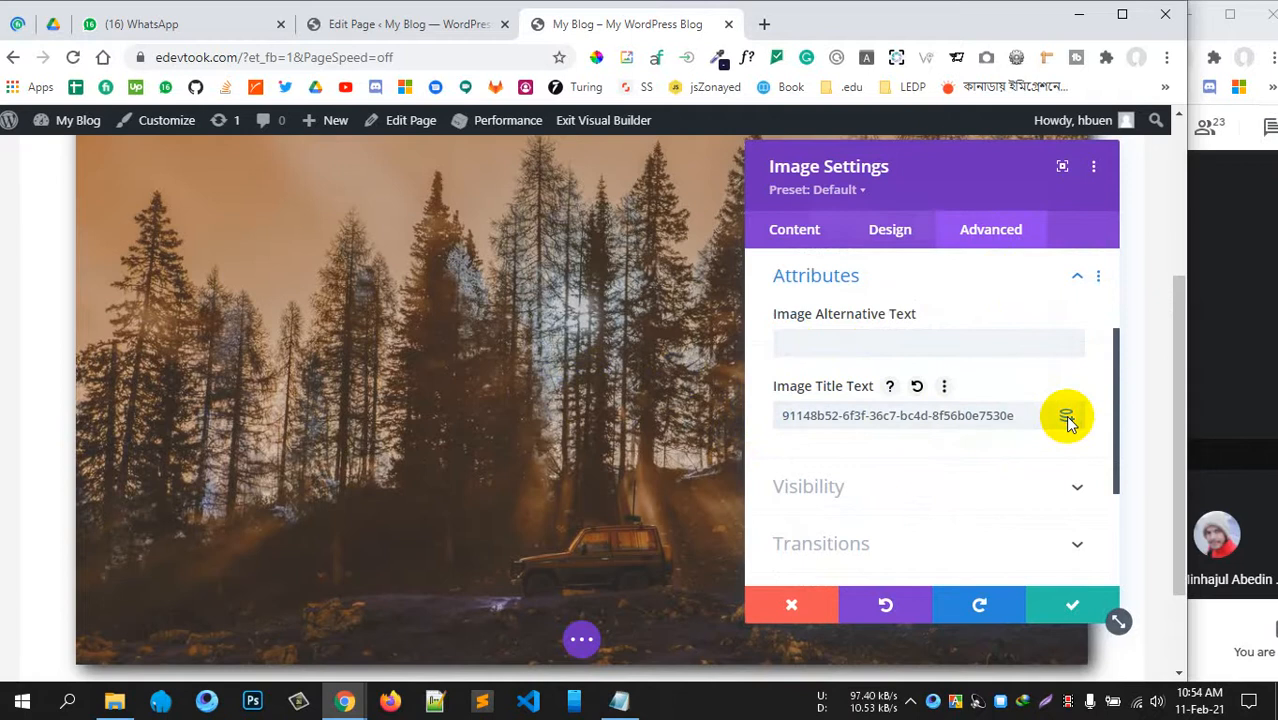
# - Examine the dynamic content sources available for the Image Title Text, leaving the list without choosing one
pyautogui.click(1067, 419)
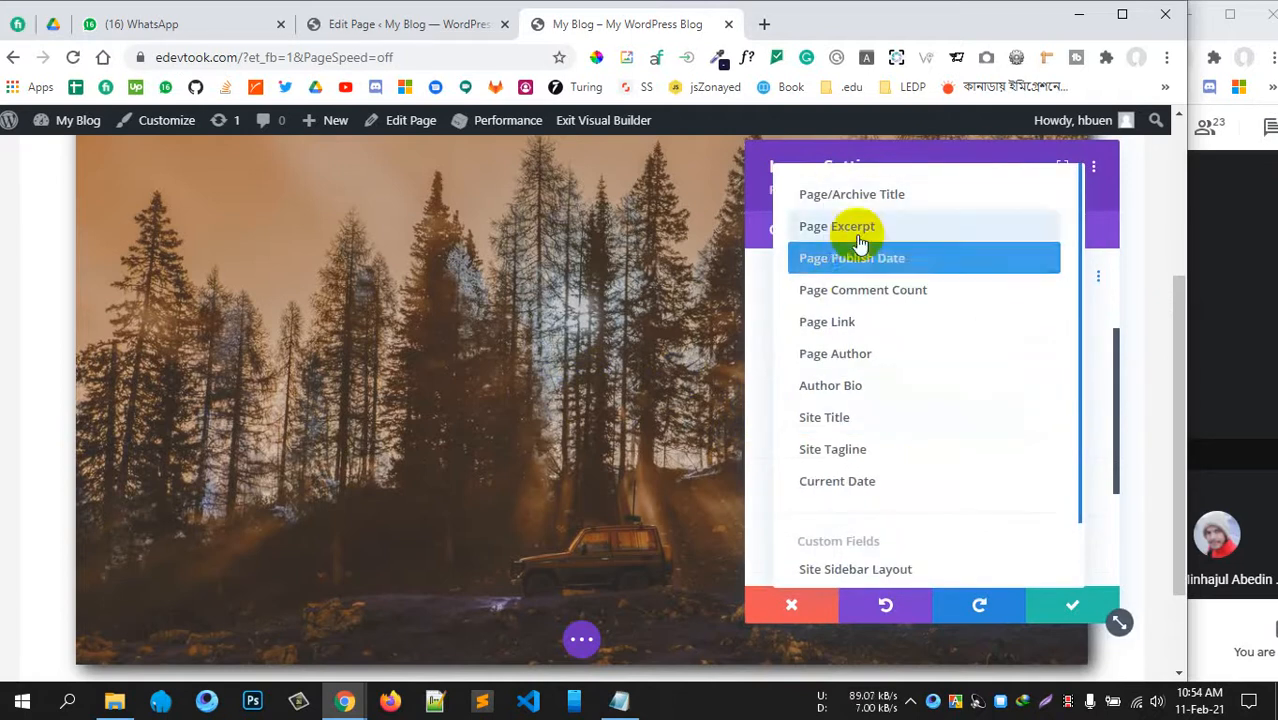
pyautogui.click(757, 417)
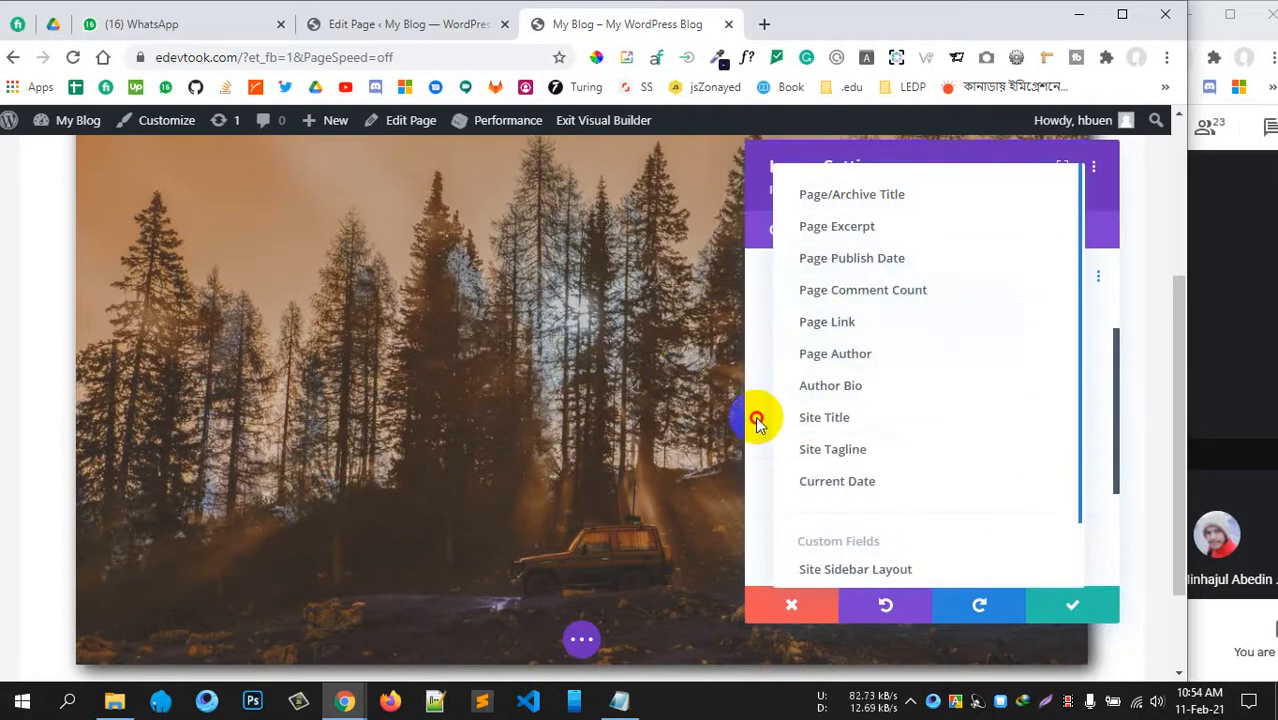
pyautogui.click(1072, 418)
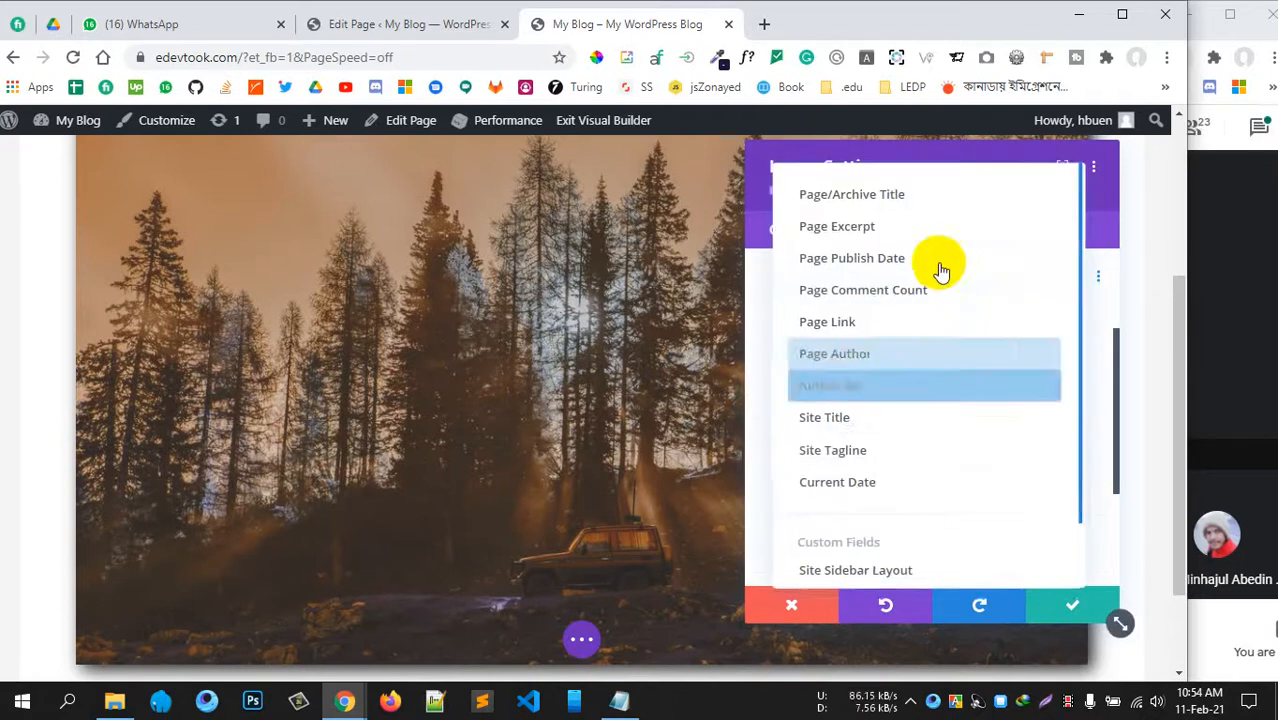
pyautogui.click(778, 420)
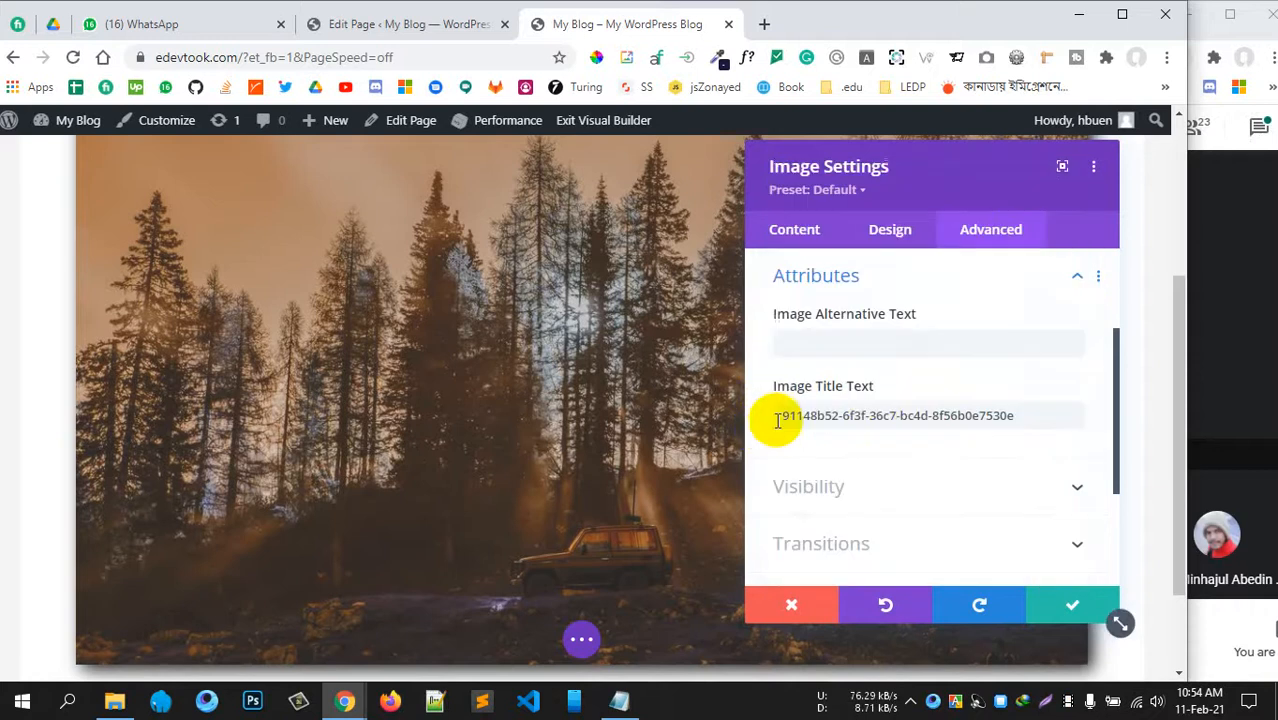
pyautogui.click(881, 418)
pyautogui.click(1066, 418)
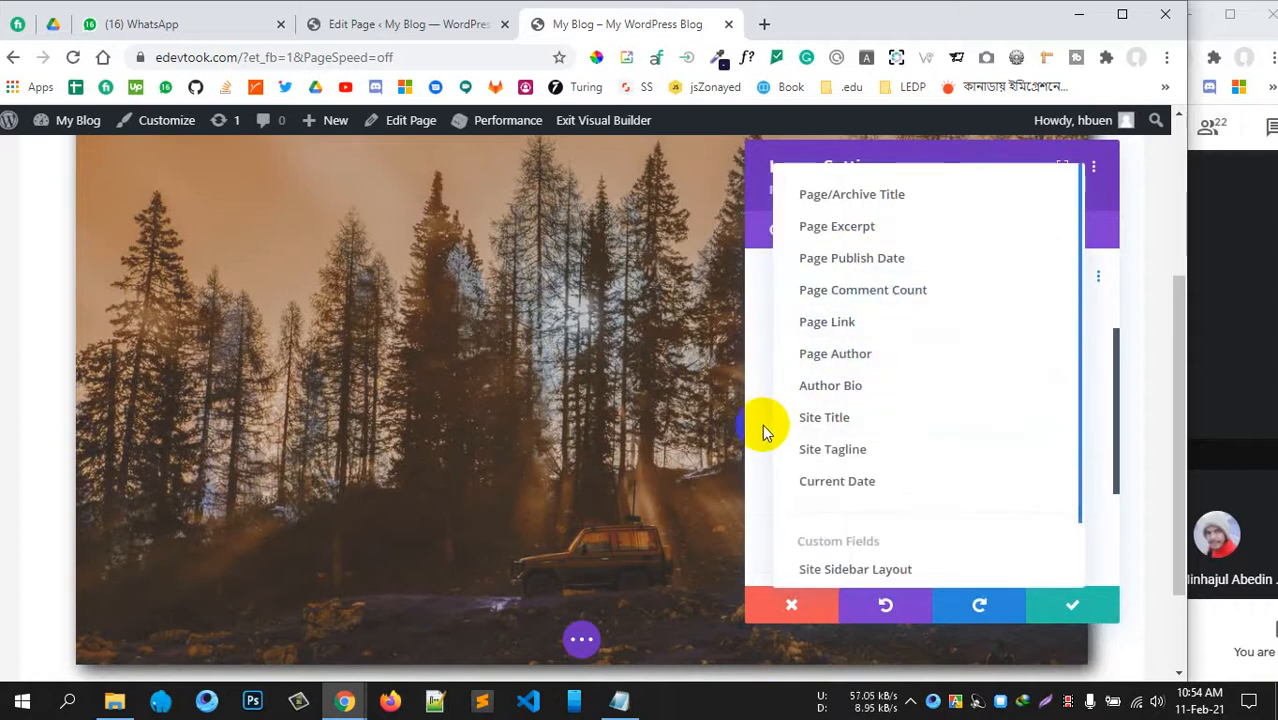
pyautogui.scroll(-1, 893, 390)
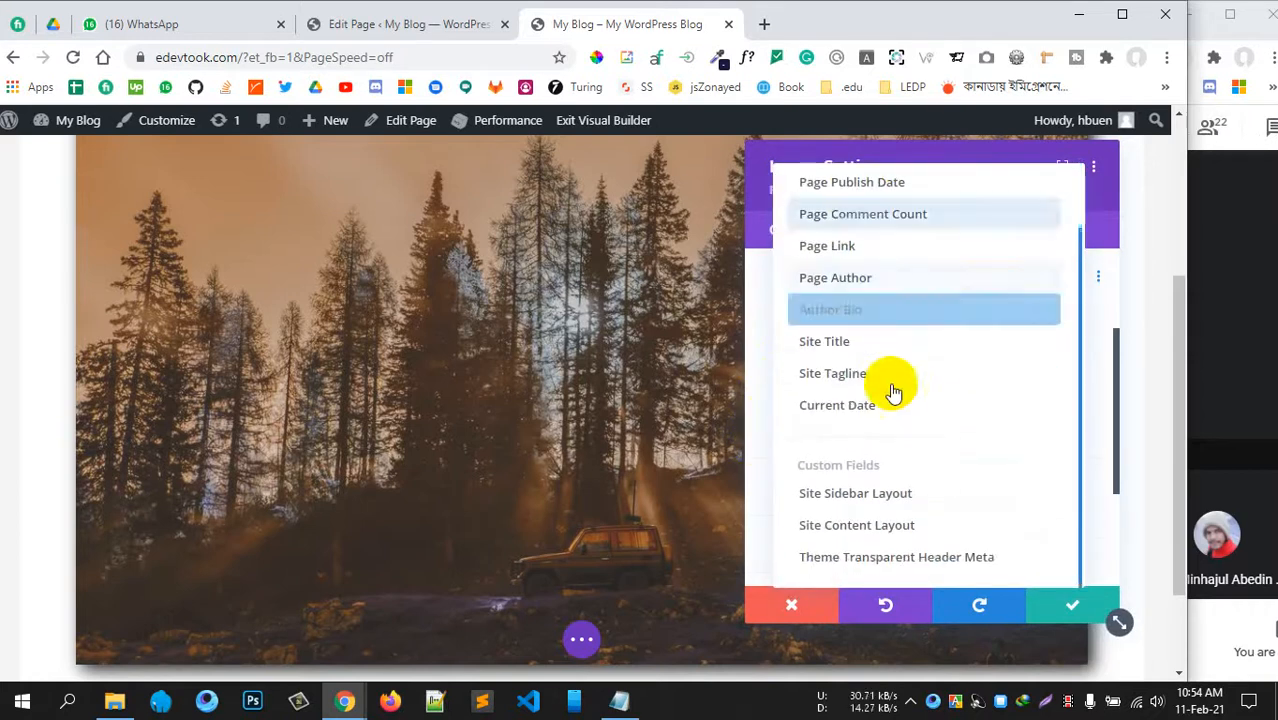
pyautogui.scroll(1, 893, 358)
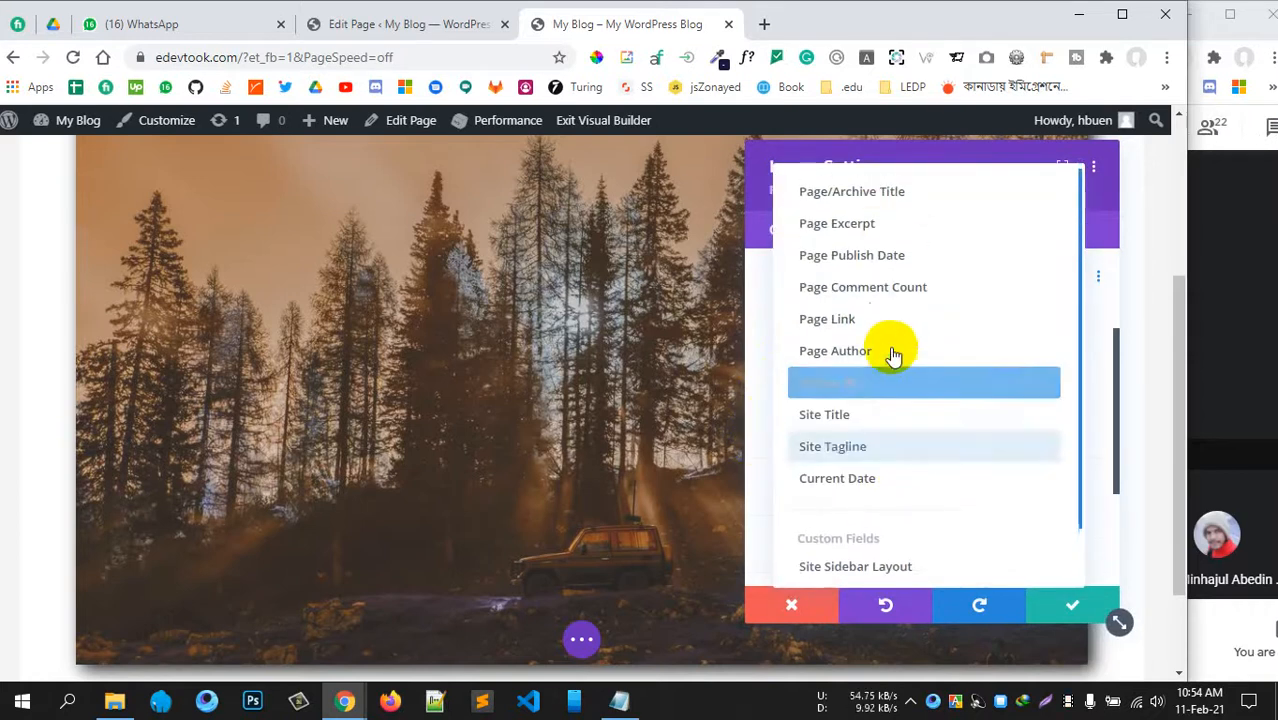
pyautogui.click(765, 420)
# - Disable the image on Phone in its Visibility settings
pyautogui.scroll(-2, 1045, 420)
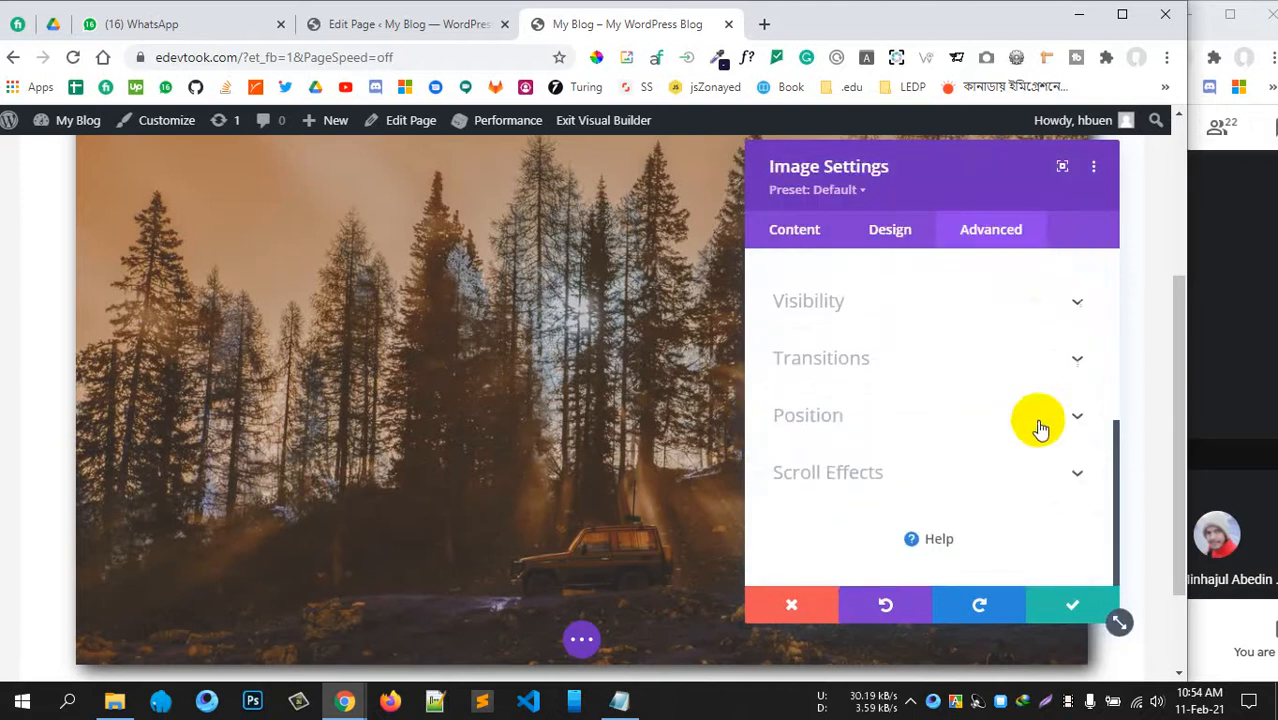
pyautogui.click(1070, 303)
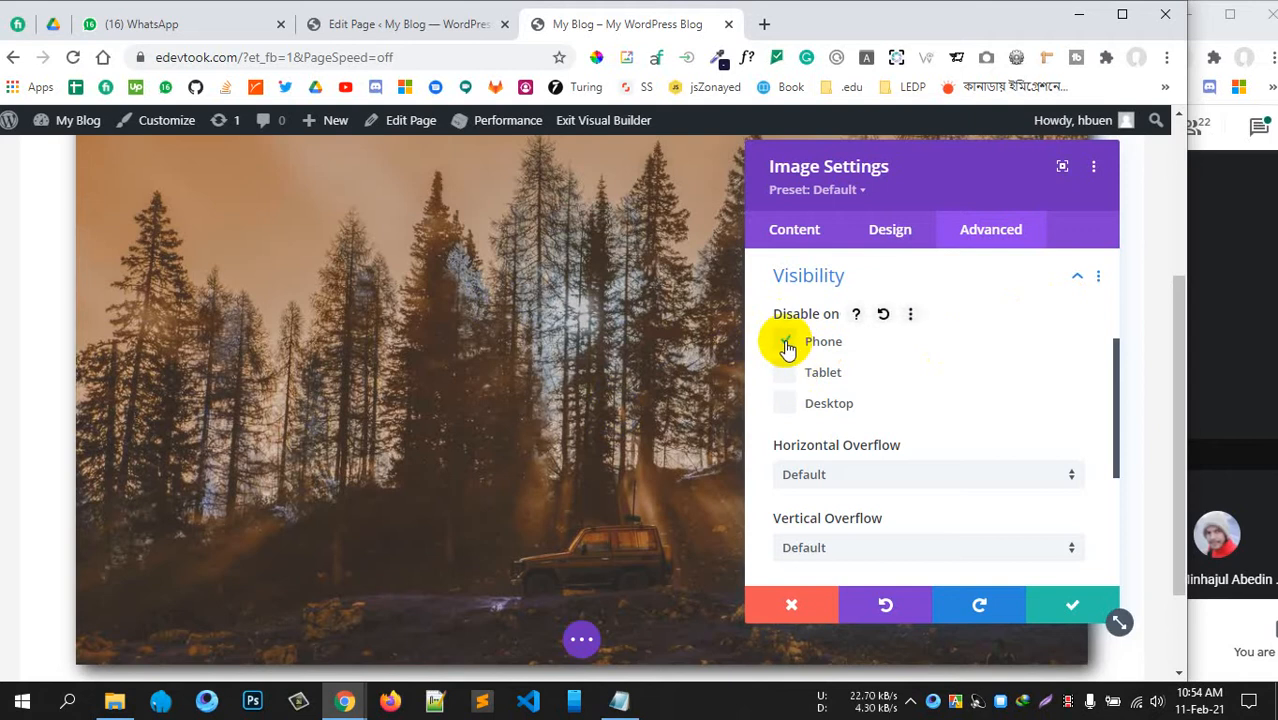
pyautogui.scroll(-3, 940, 386)
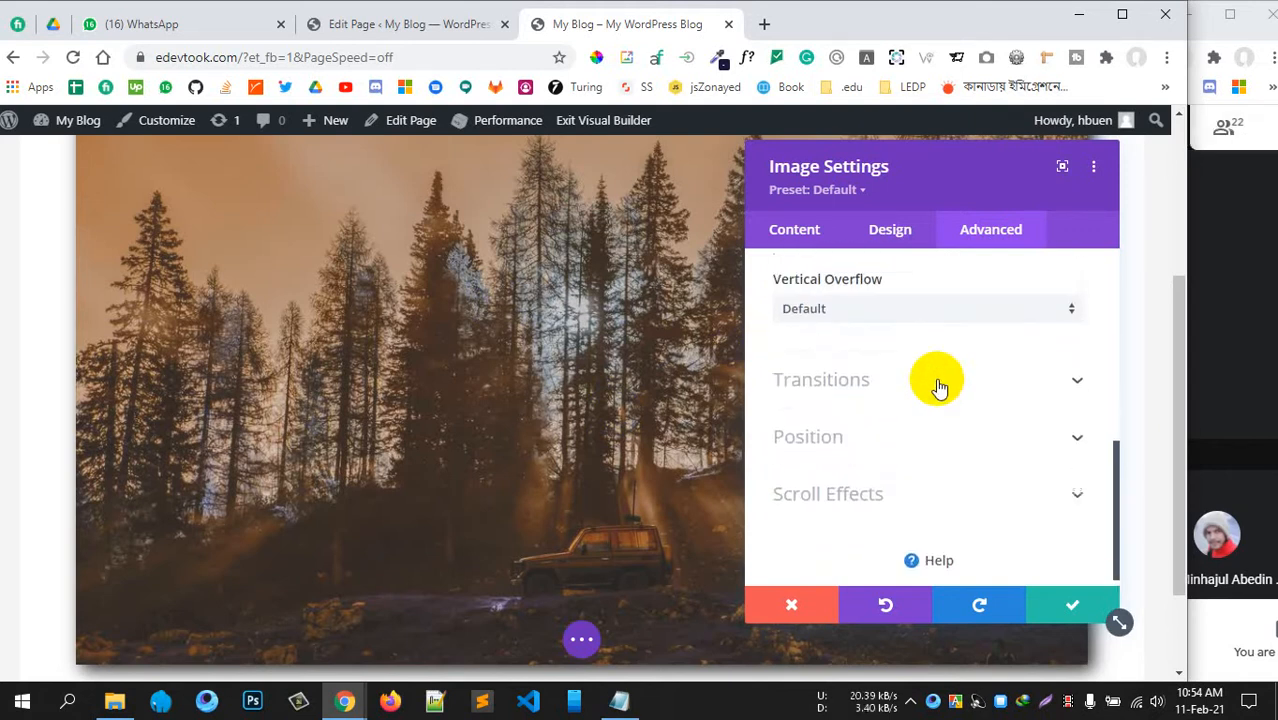
pyautogui.scroll(2, 940, 388)
pyautogui.scroll(3, 324, 361)
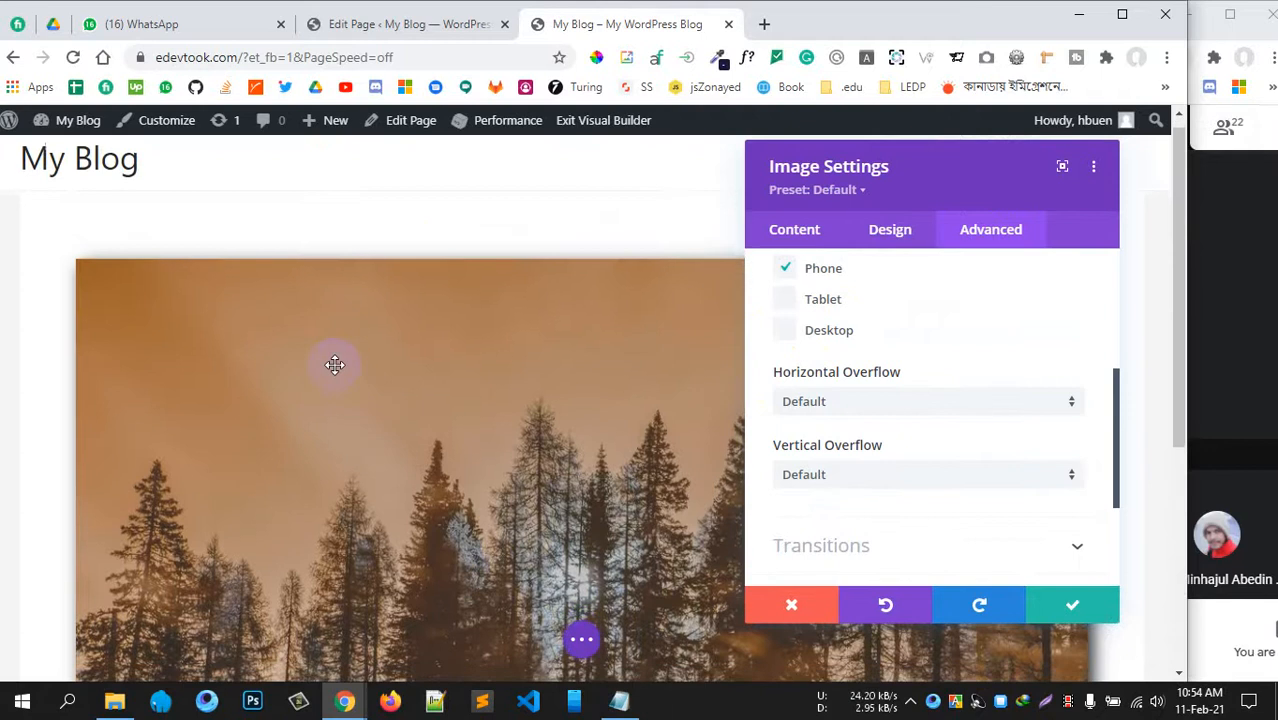
# - Examine the image's visibility and overflow settings, including the responsive option for Horizontal Overflow
pyautogui.scroll(-5, 331, 362)
pyautogui.scroll(-2, 938, 460)
pyautogui.scroll(2, 918, 418)
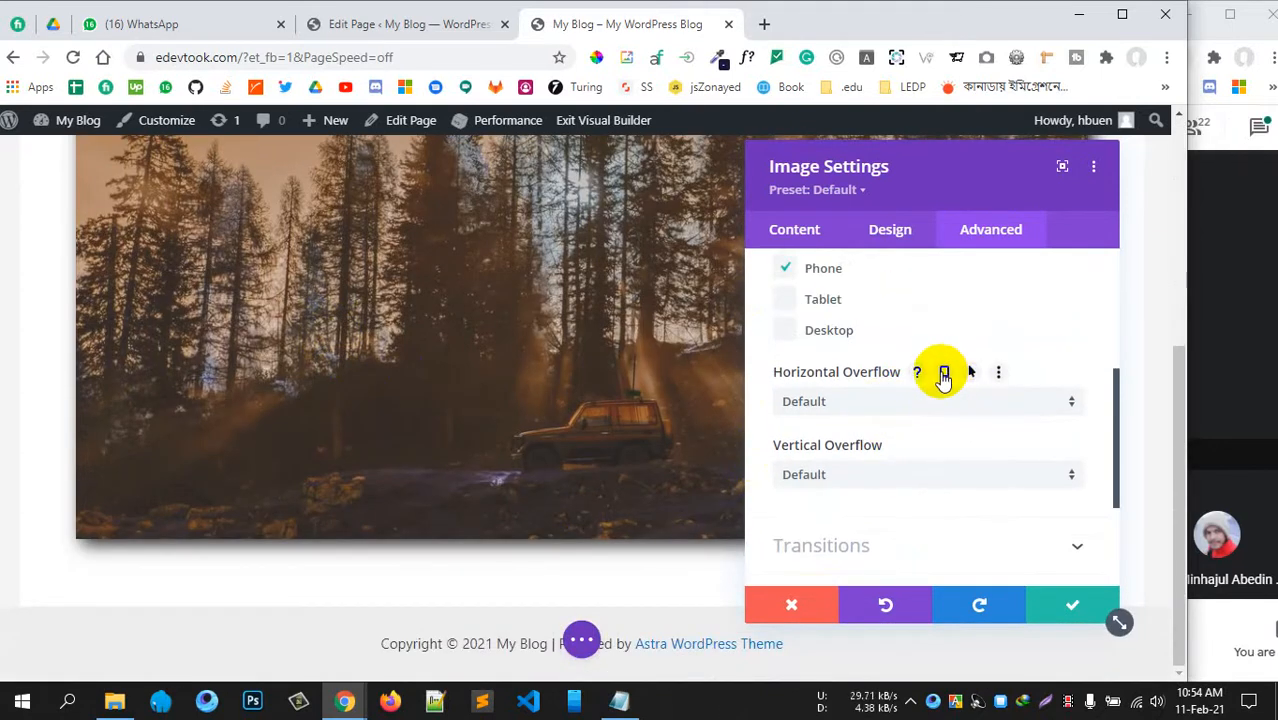
pyautogui.scroll(3, 941, 378)
pyautogui.scroll(-1, 862, 449)
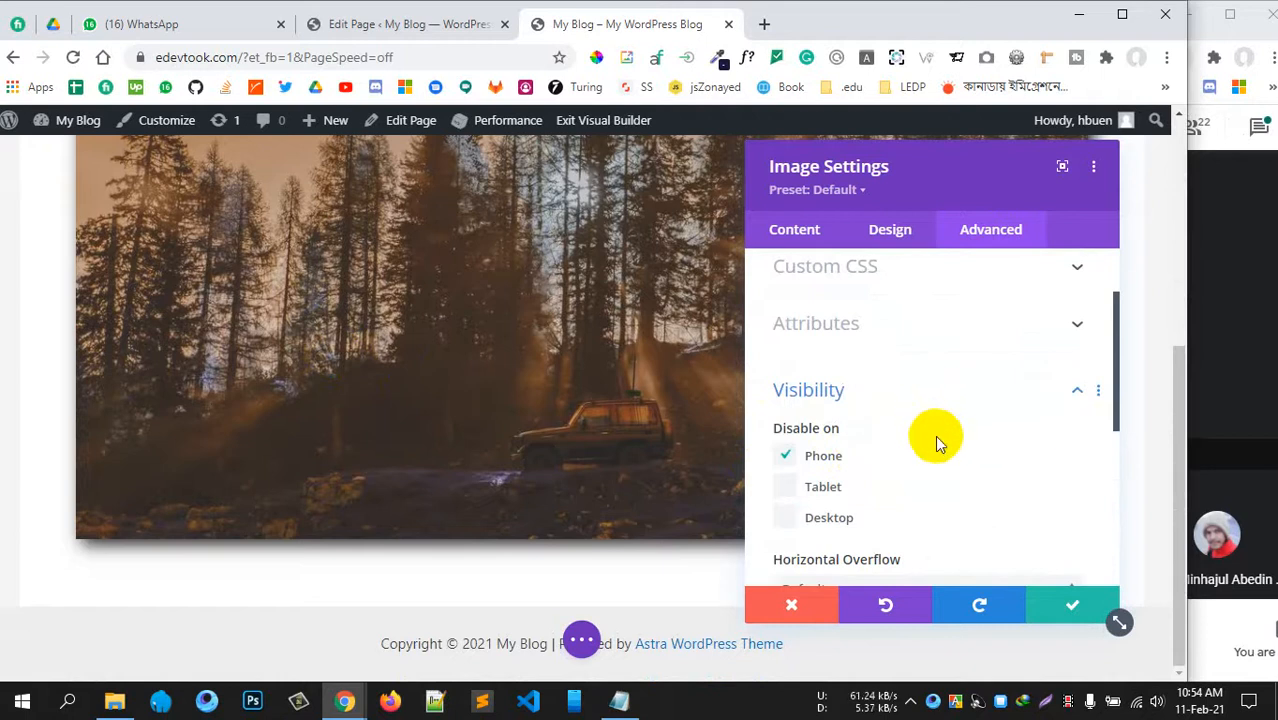
pyautogui.scroll(-2, 937, 443)
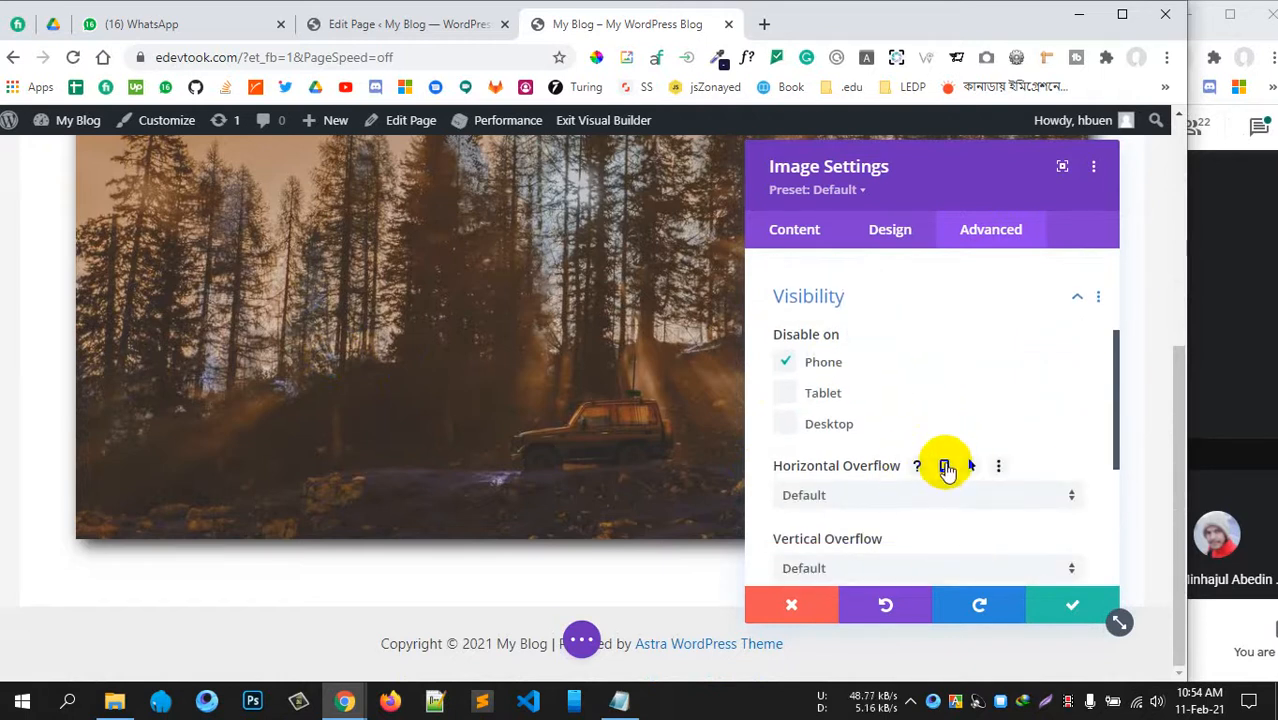
pyautogui.click(945, 467)
pyautogui.click(945, 467)
pyautogui.scroll(4, 827, 480)
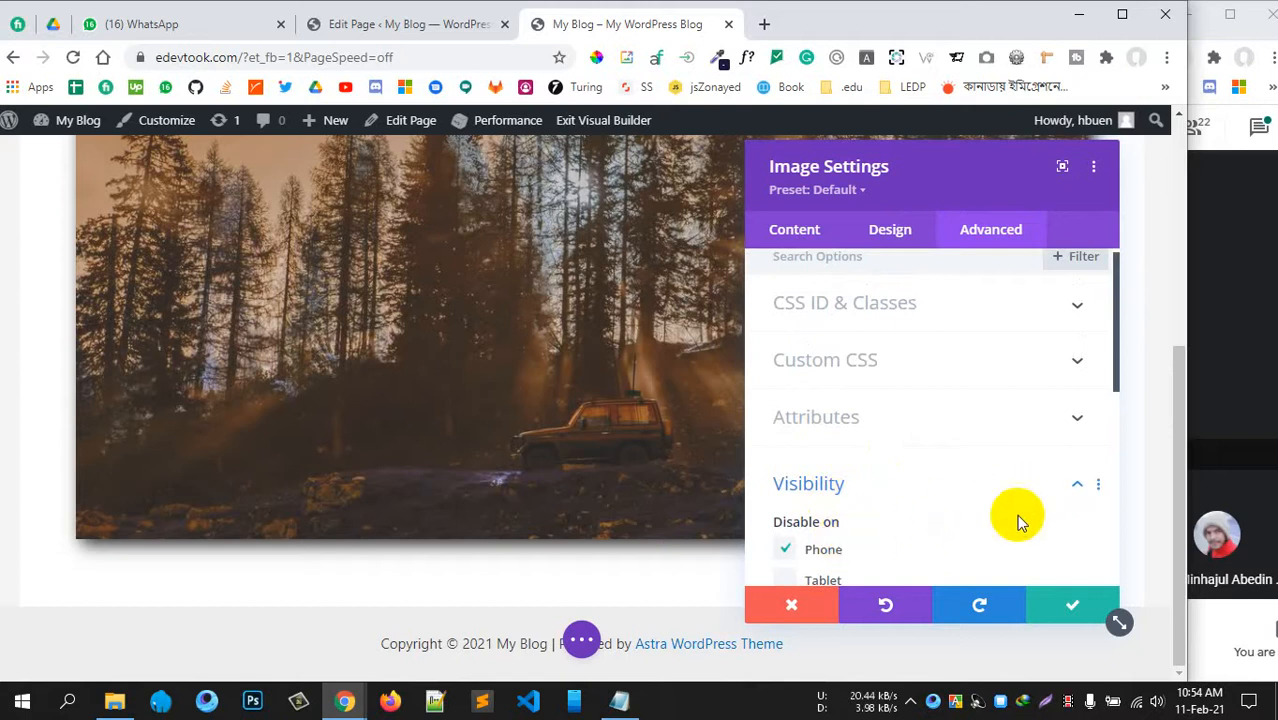
# - Clear the Disable on Phone option for the image and collapse the Visibility section
pyautogui.click(1079, 487)
pyautogui.scroll(-1, 872, 460)
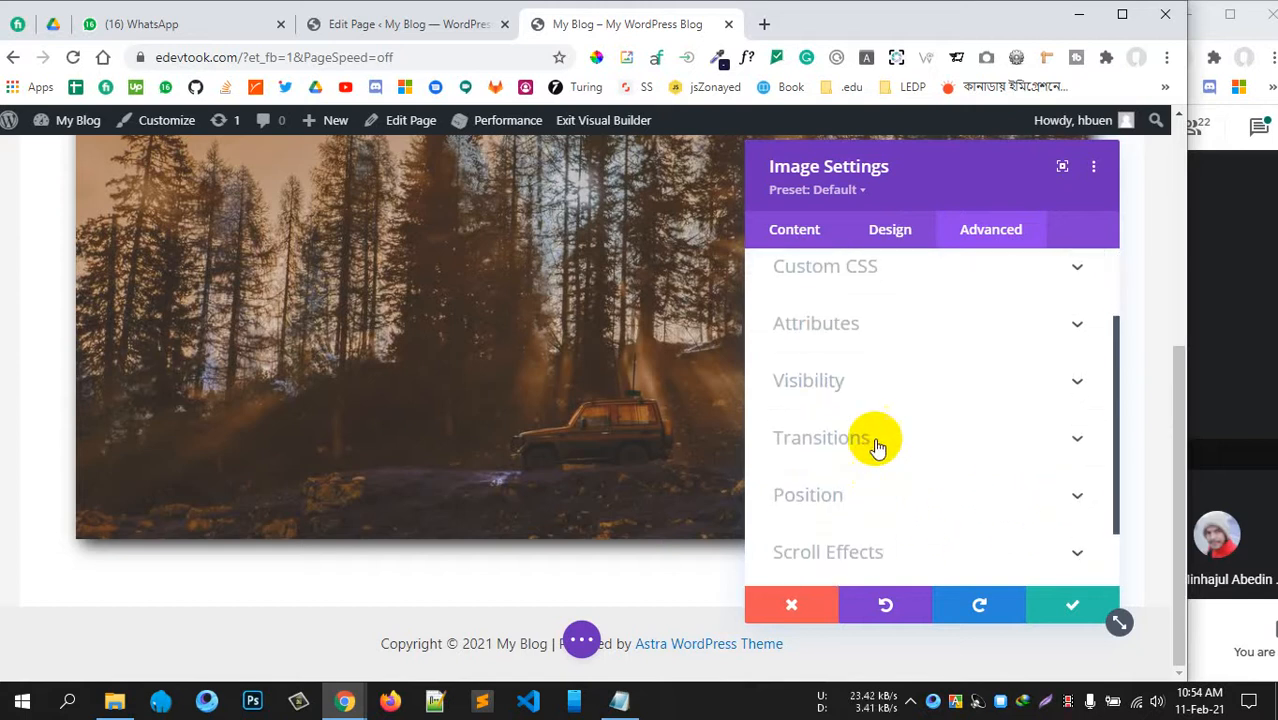
pyautogui.click(876, 390)
pyautogui.scroll(-1, 800, 385)
pyautogui.click(800, 352)
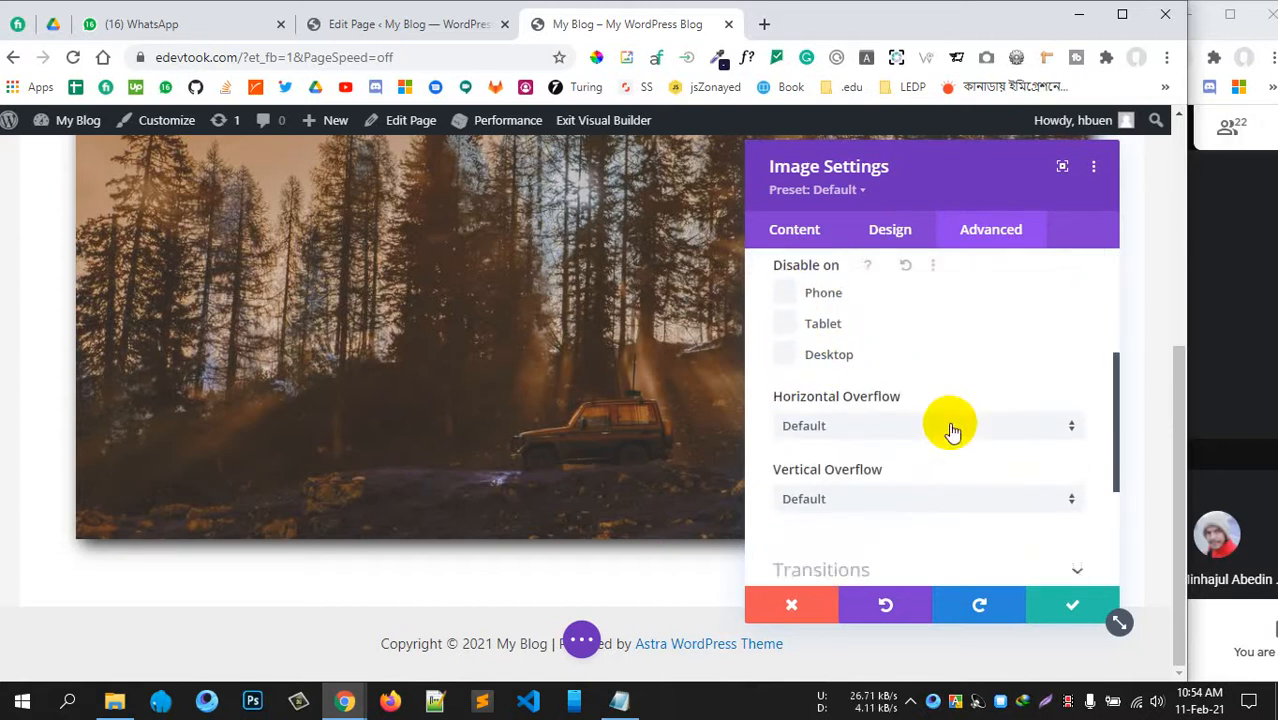
pyautogui.scroll(1, 1048, 345)
pyautogui.click(1056, 369)
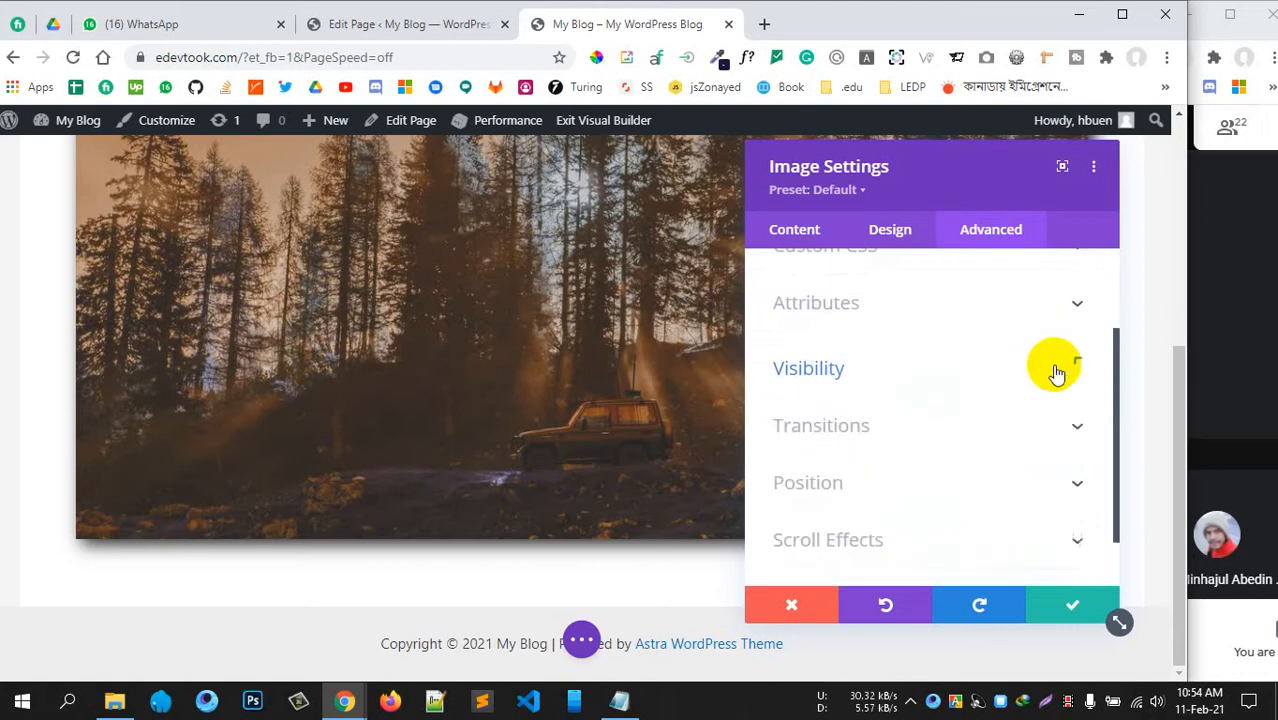
# - Examine the image's transition duration, delay and speed curve settings, leaving the Transitions section collapsed
pyautogui.click(1035, 408)
pyautogui.scroll(-1, 1035, 408)
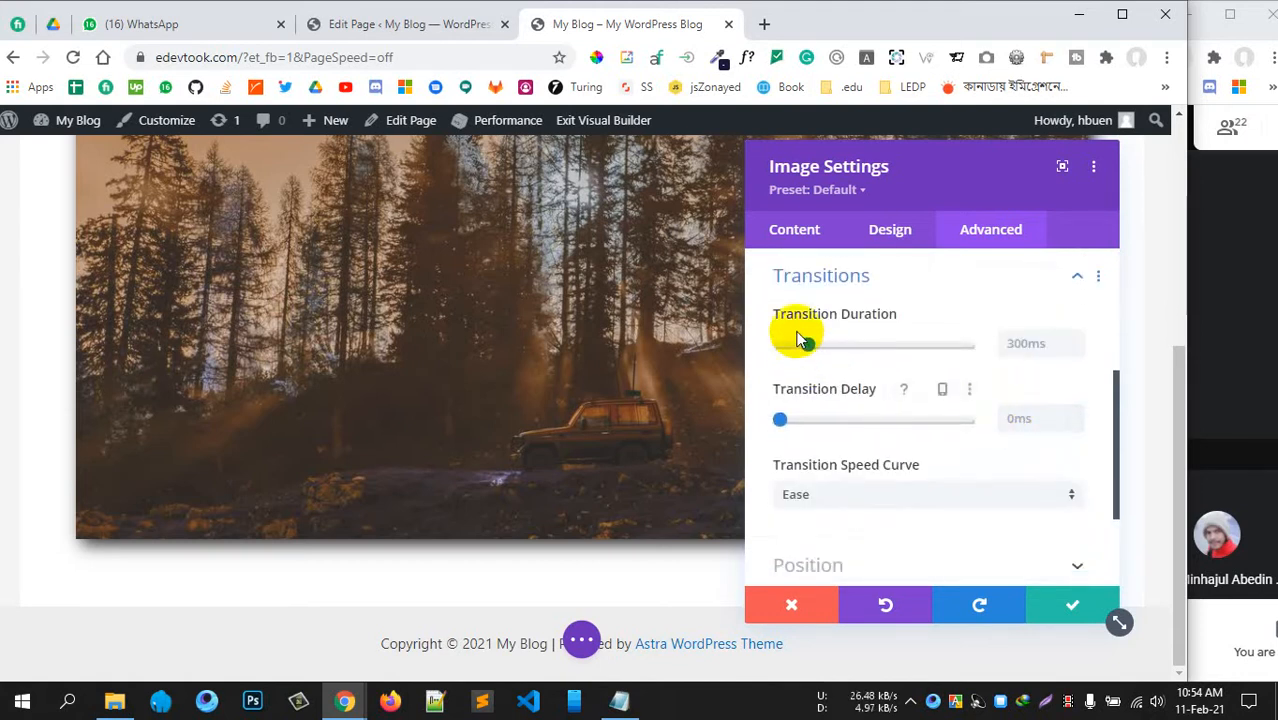
pyautogui.scroll(1, 970, 410)
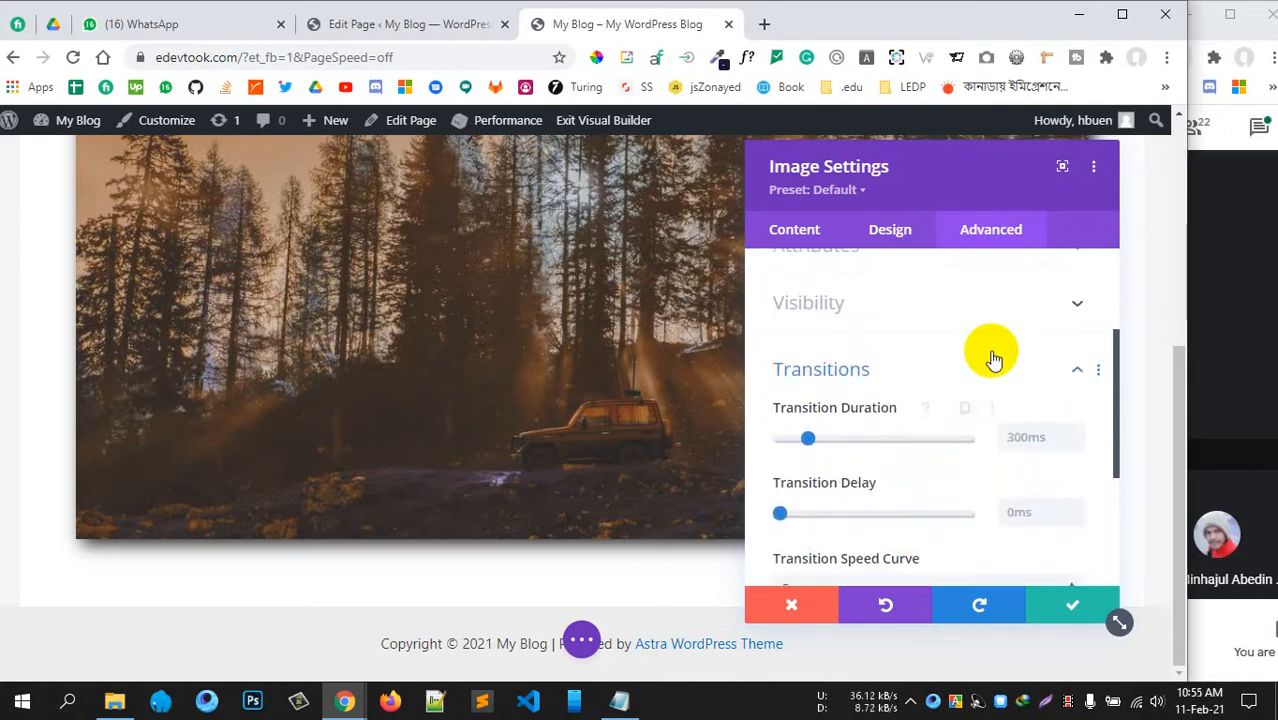
pyautogui.click(988, 362)
# - Examine the image's Position settings and the available position types without choosing a different one
pyautogui.click(910, 415)
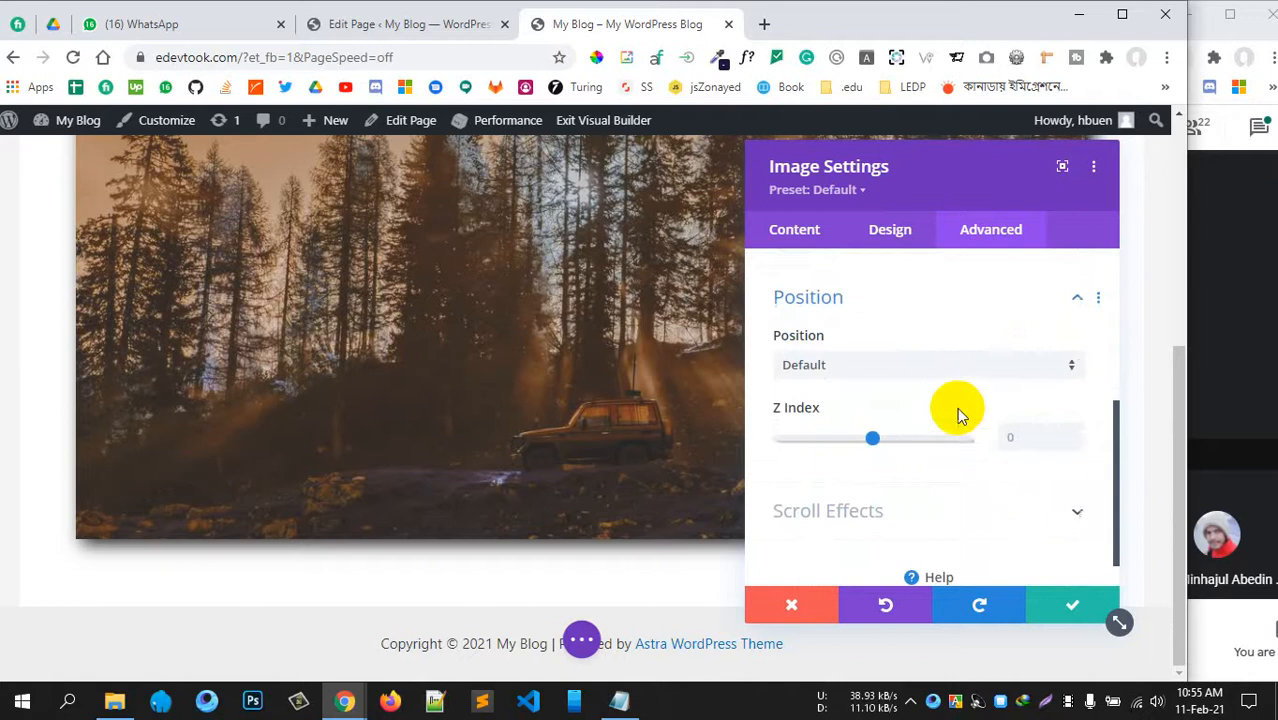
pyautogui.click(882, 350)
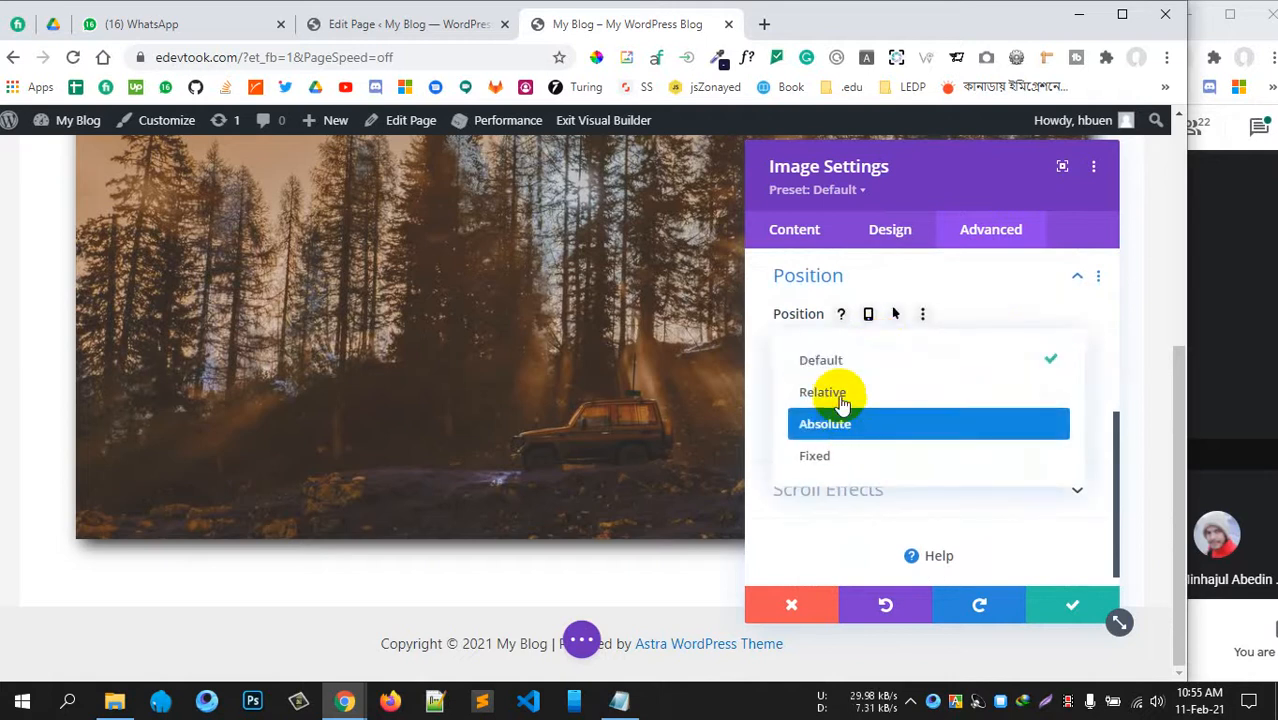
pyautogui.click(1004, 294)
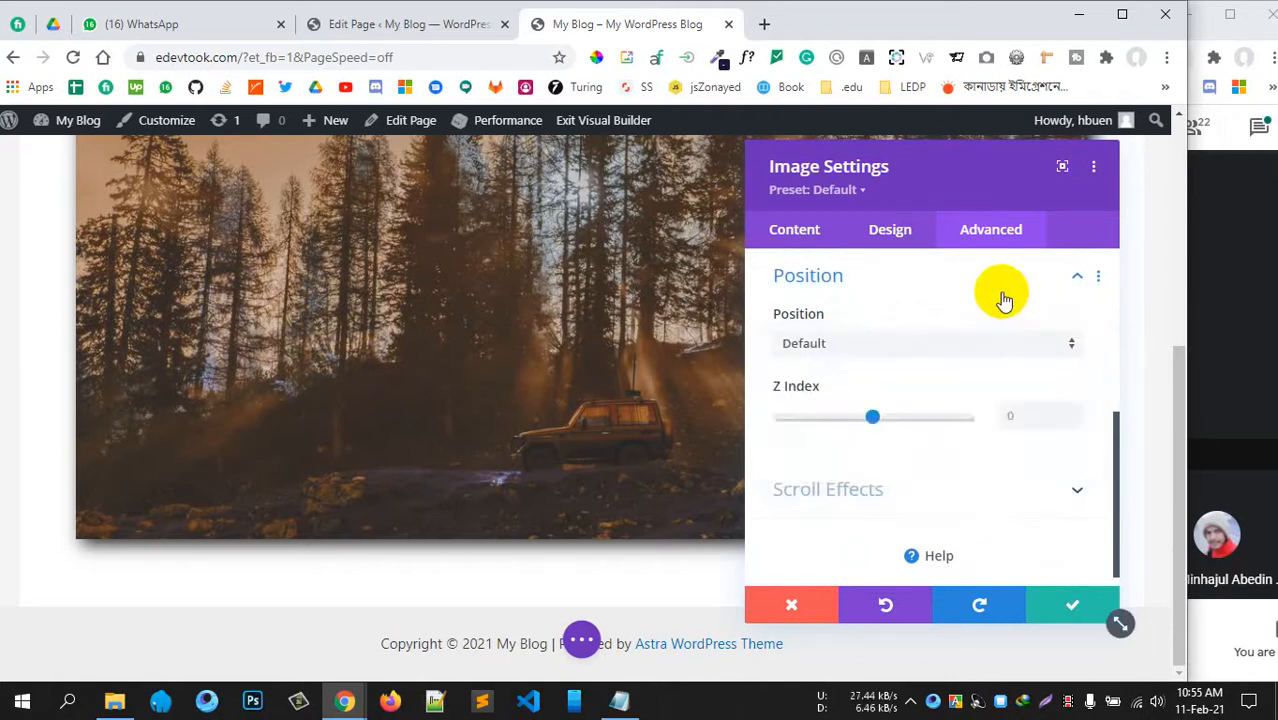
pyautogui.click(890, 342)
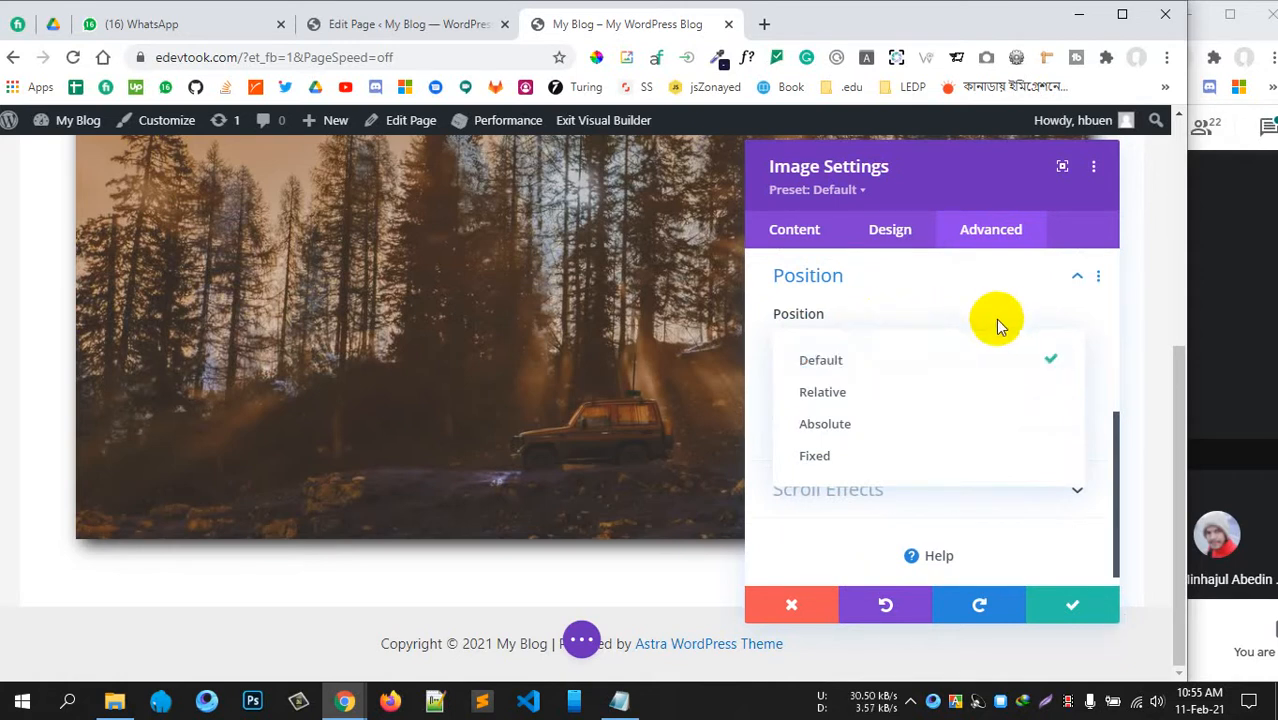
pyautogui.click(1035, 300)
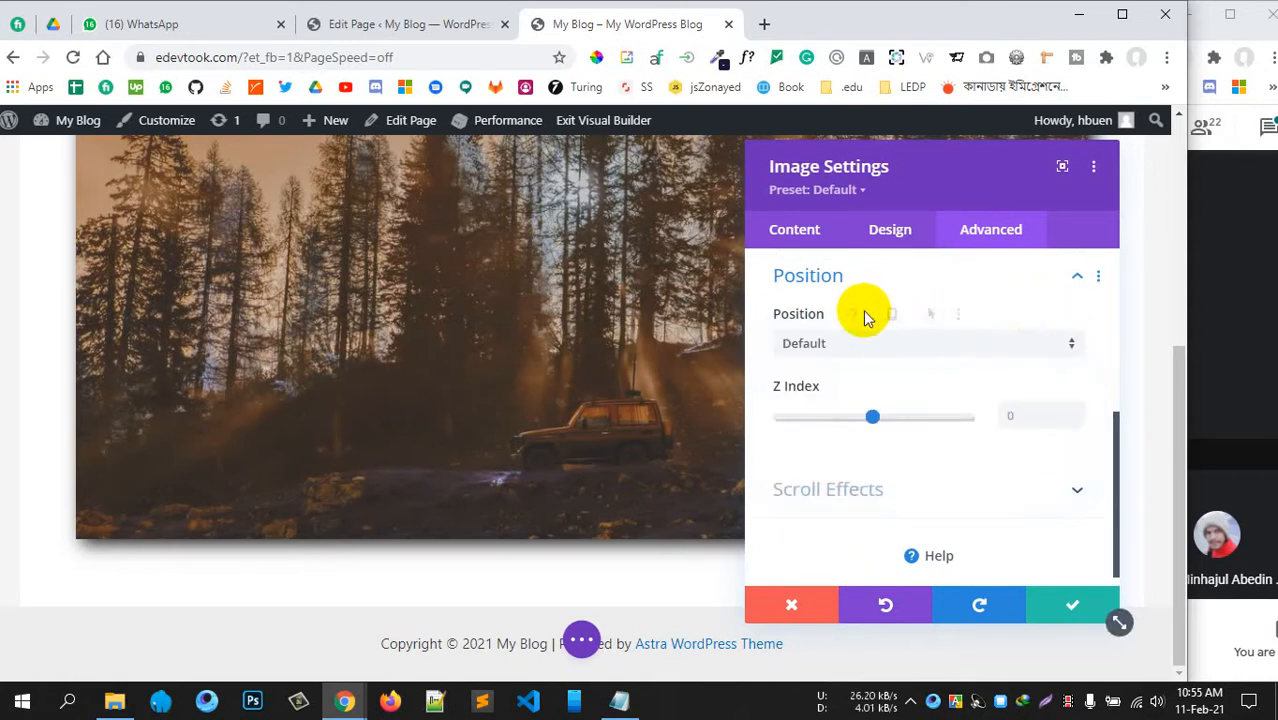
# - Turn on responsive values for the image's Position and set the tablet position to Fixed
pyautogui.click(871, 315)
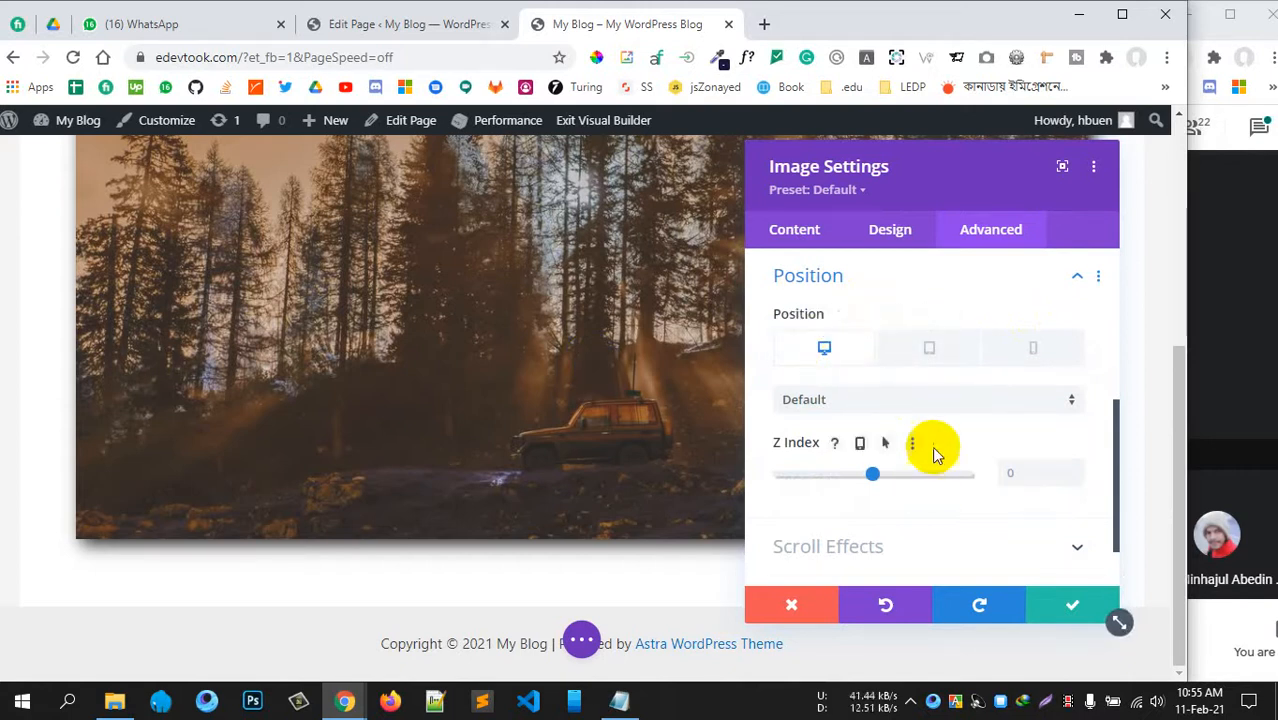
pyautogui.click(948, 410)
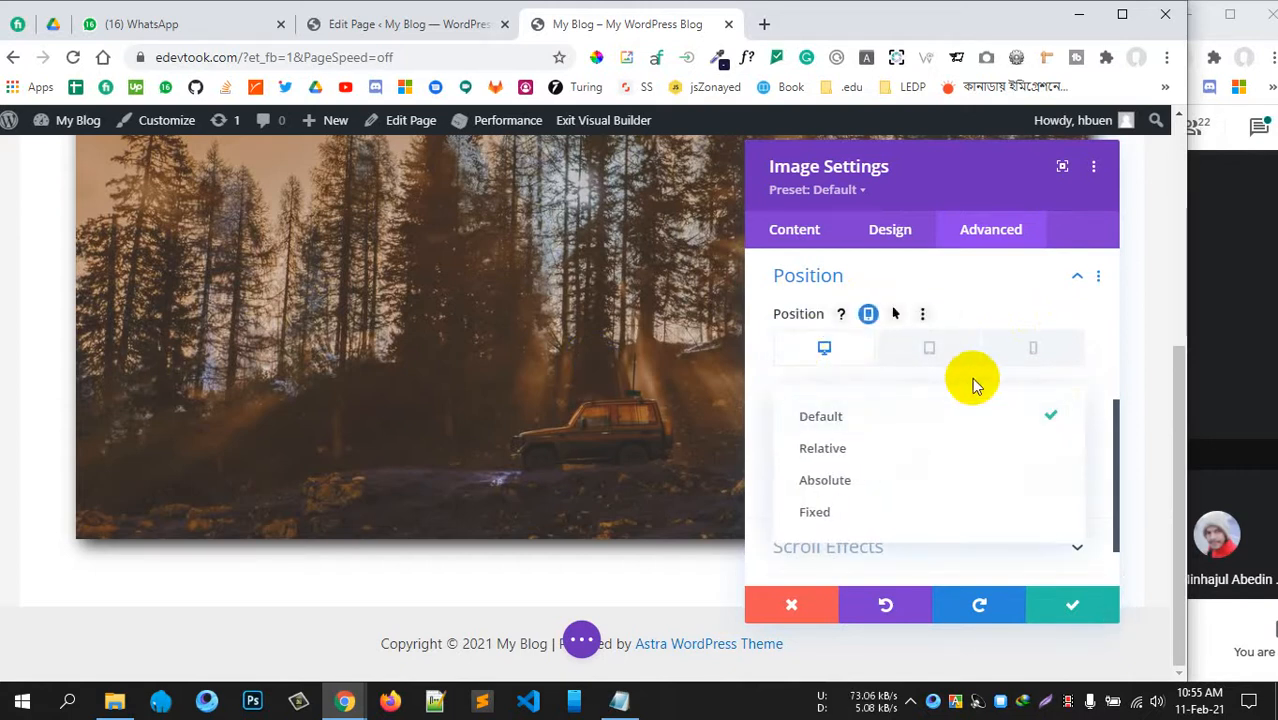
pyautogui.click(940, 366)
pyautogui.click(938, 362)
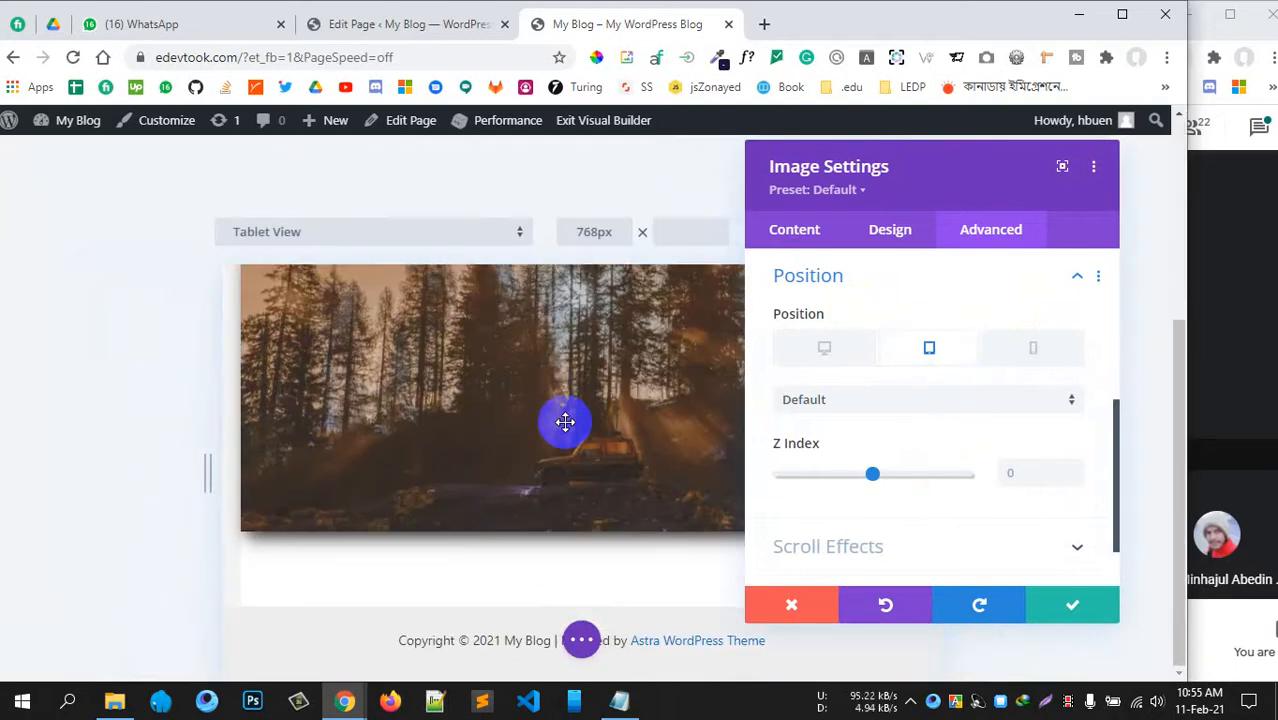
pyautogui.click(928, 405)
pyautogui.click(881, 513)
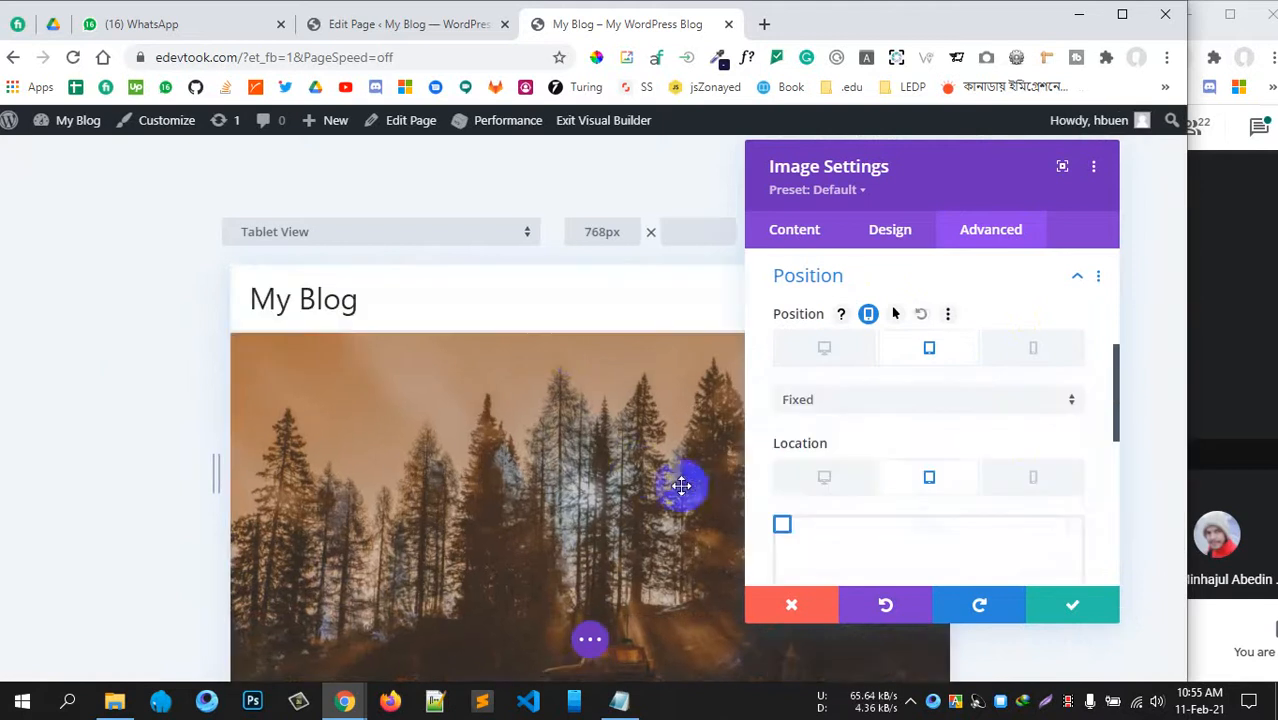
# - Preview the image's position in phone and desktop views, leaving the Position section collapsed
pyautogui.click(1030, 350)
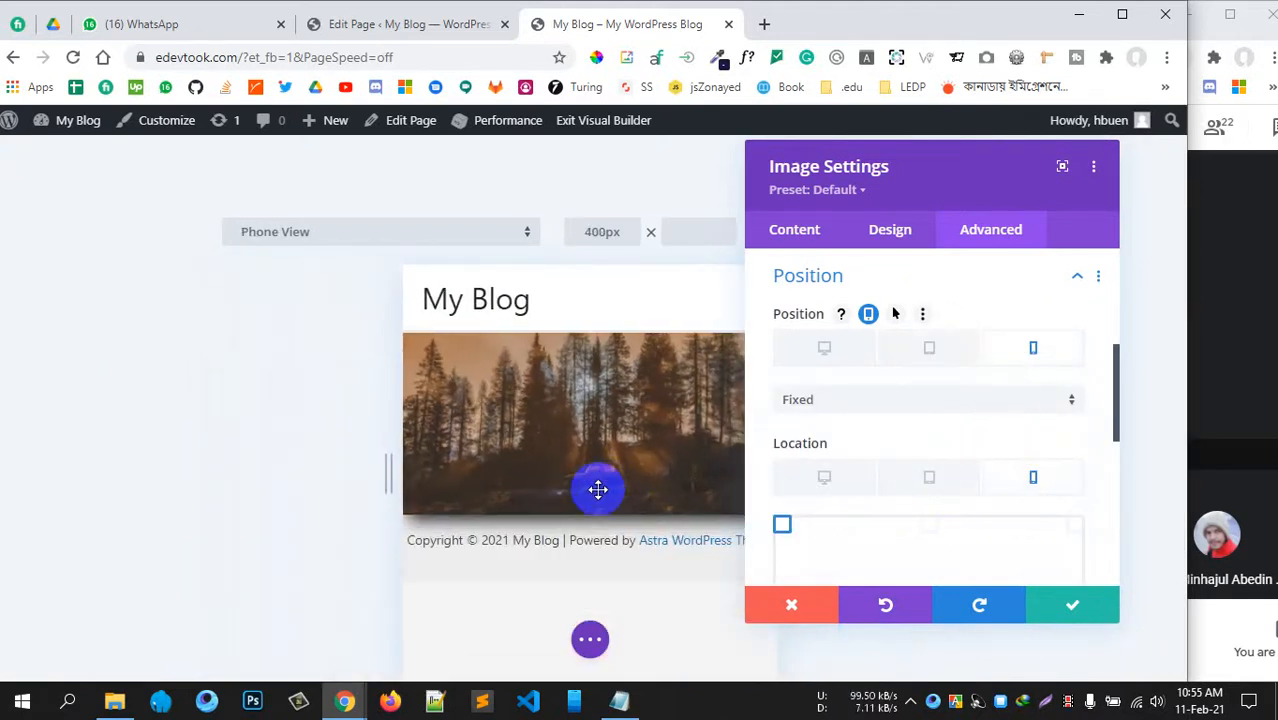
pyautogui.click(823, 352)
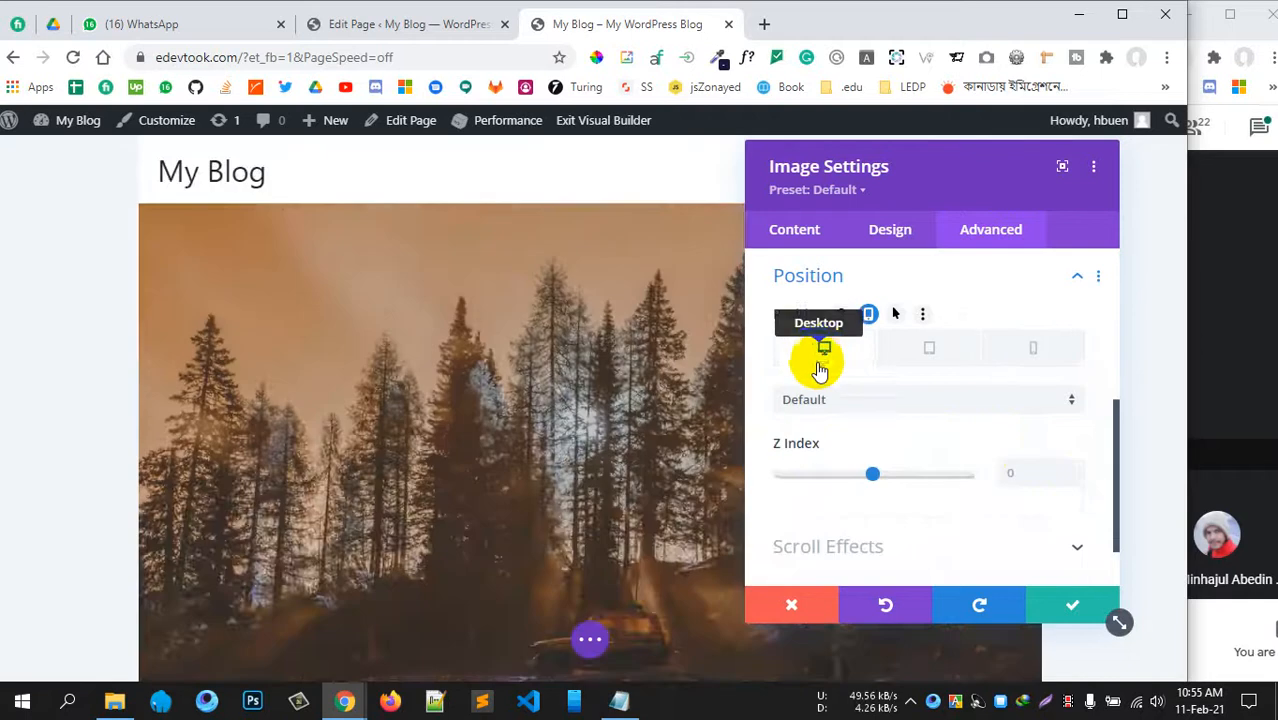
pyautogui.scroll(-1, 990, 442)
pyautogui.scroll(3, 990, 434)
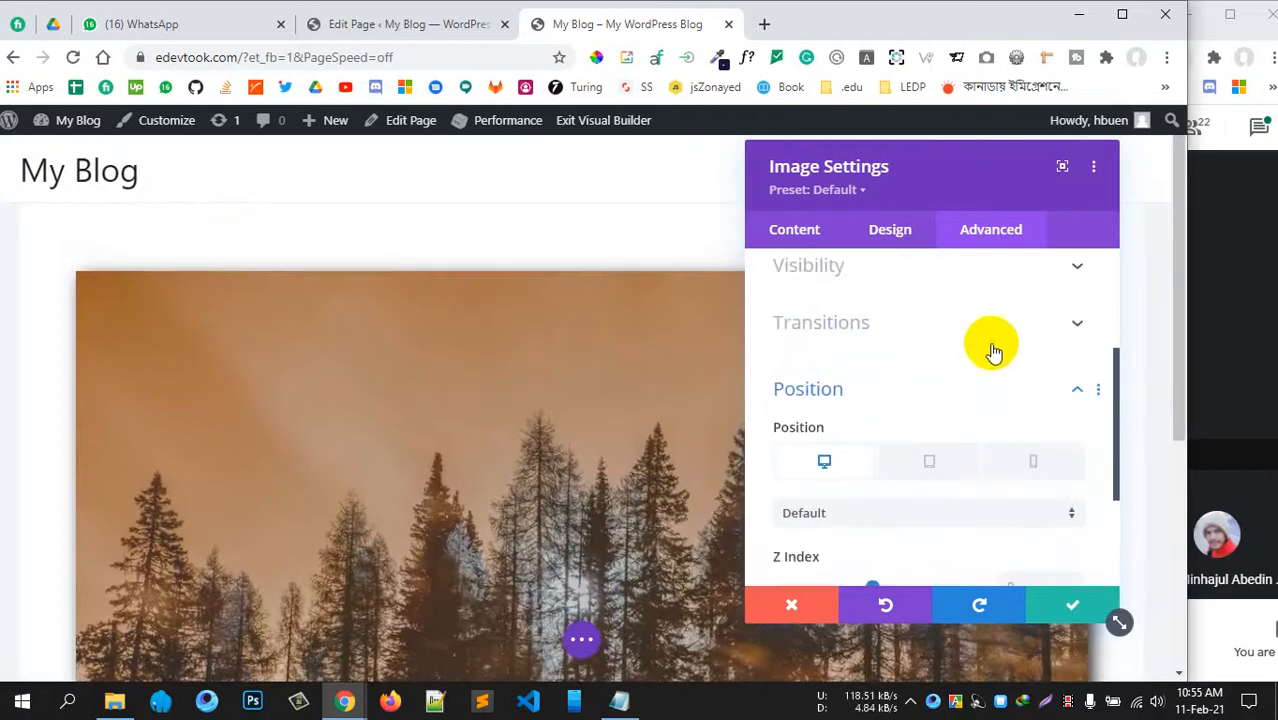
pyautogui.click(995, 390)
# - Open the image's Scroll Effects settings and examine the Fading In and Out transform effect
pyautogui.click(987, 463)
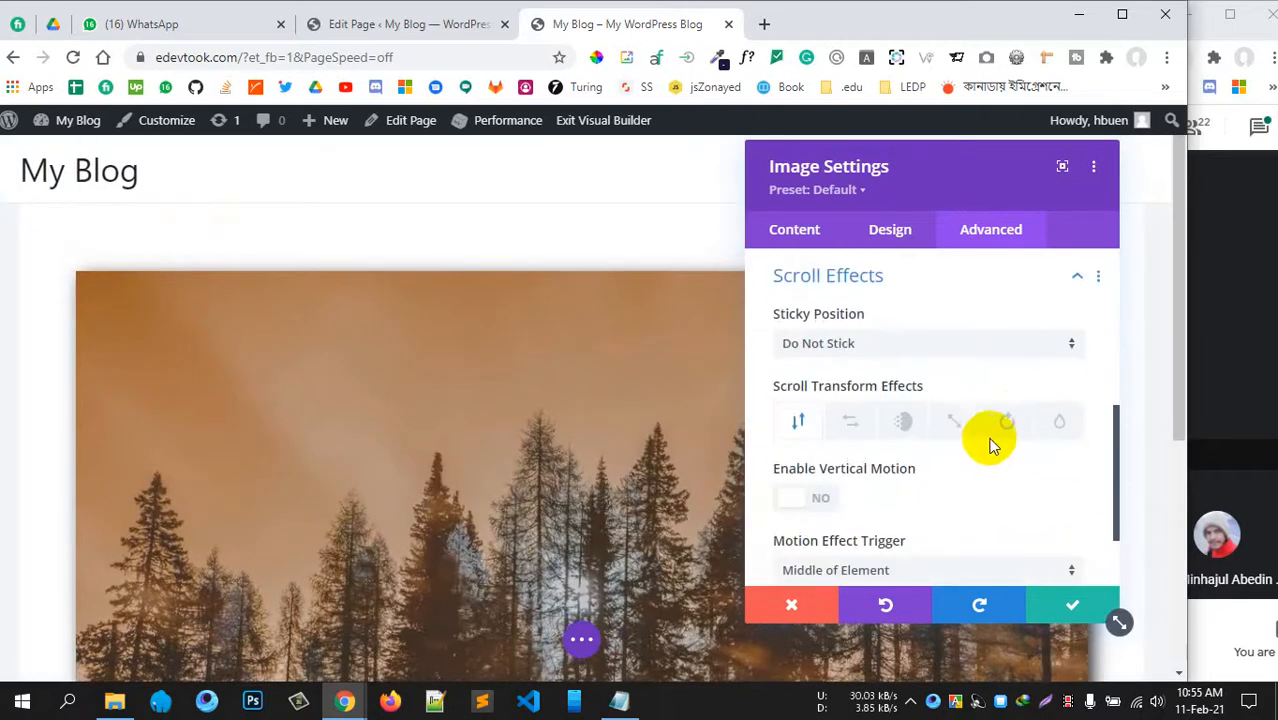
pyautogui.click(903, 422)
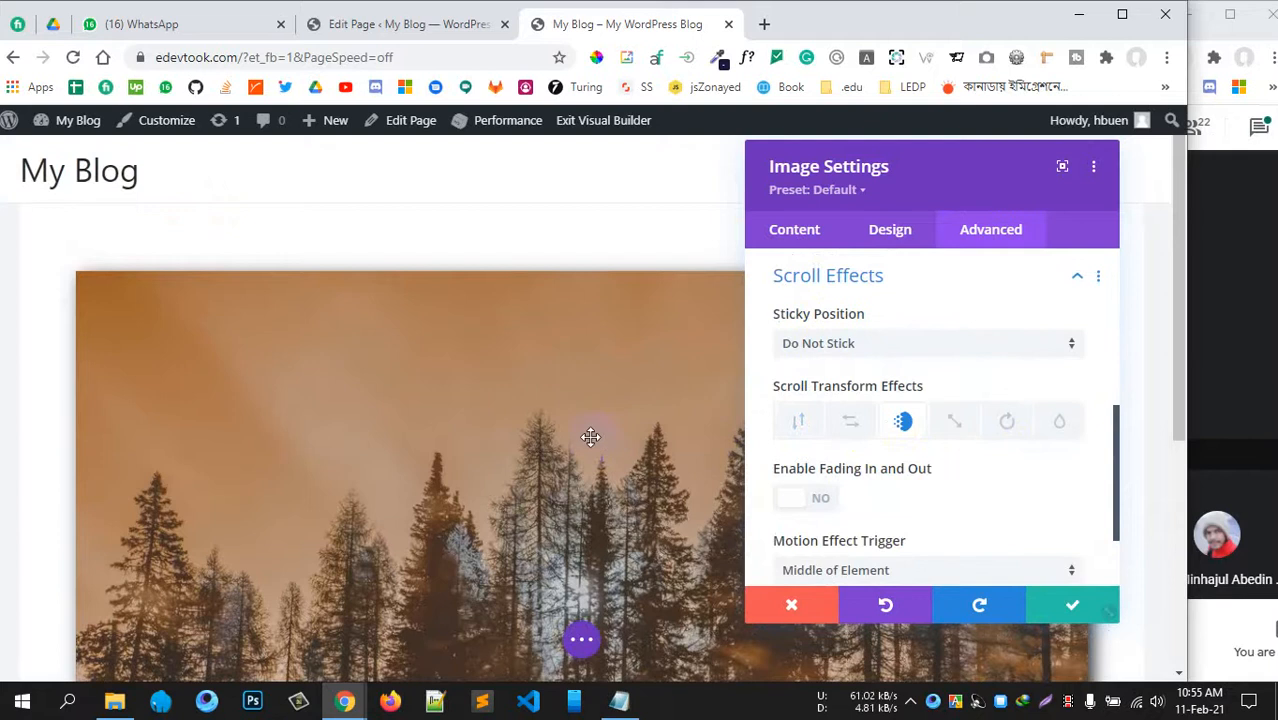
pyautogui.scroll(-2, 587, 436)
pyautogui.scroll(2, 587, 436)
pyautogui.scroll(3, 588, 437)
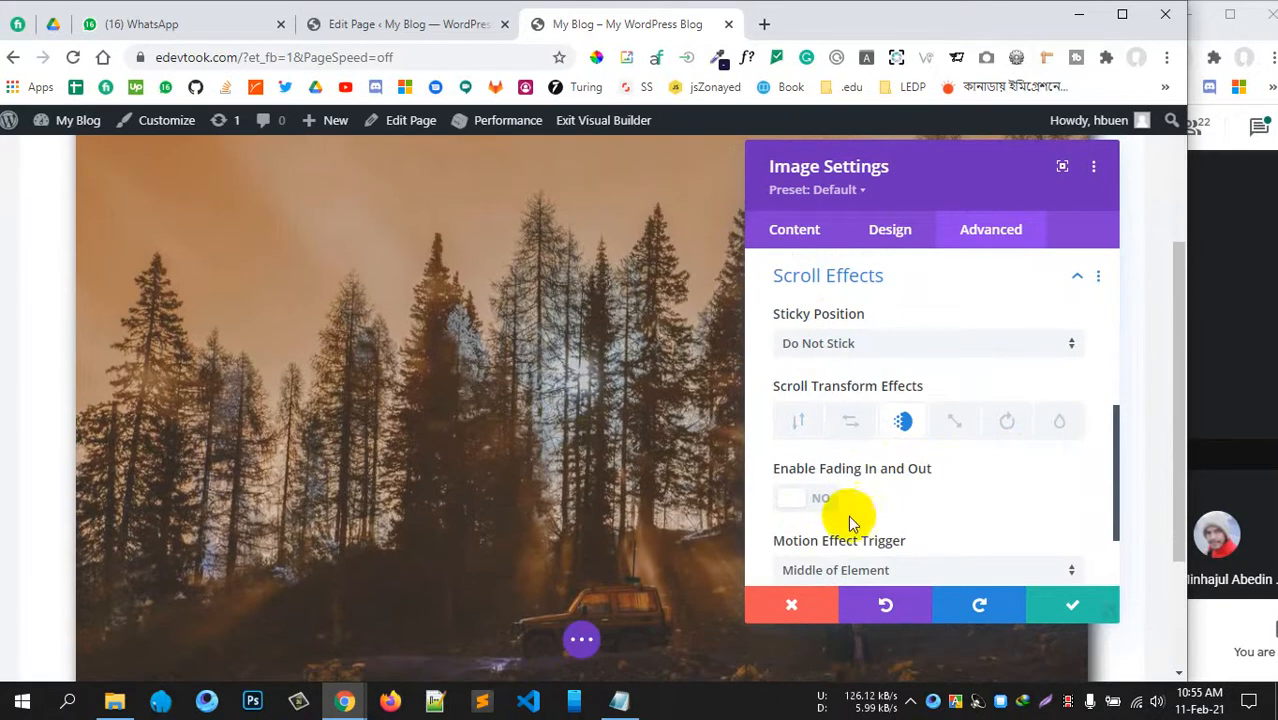
# - Enable the Scaling Up and Down scroll effect for the image and test it on the page
pyautogui.click(956, 423)
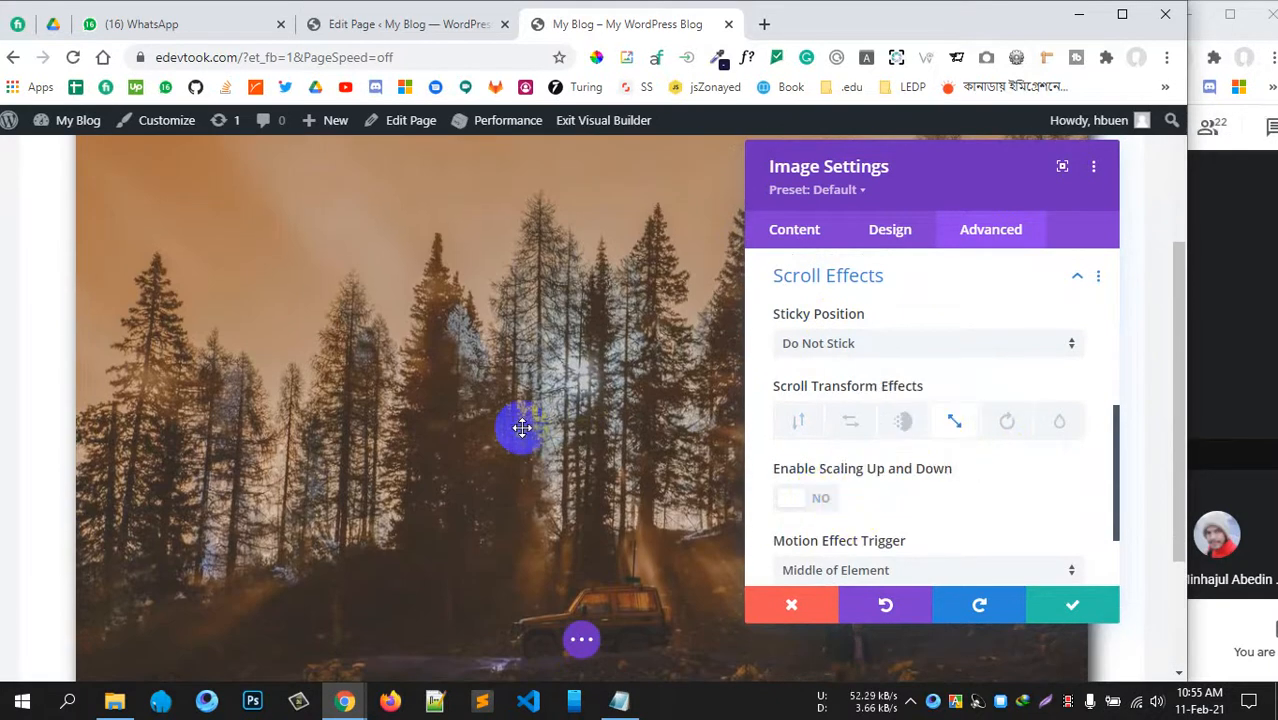
pyautogui.scroll(3, 519, 428)
pyautogui.click(790, 498)
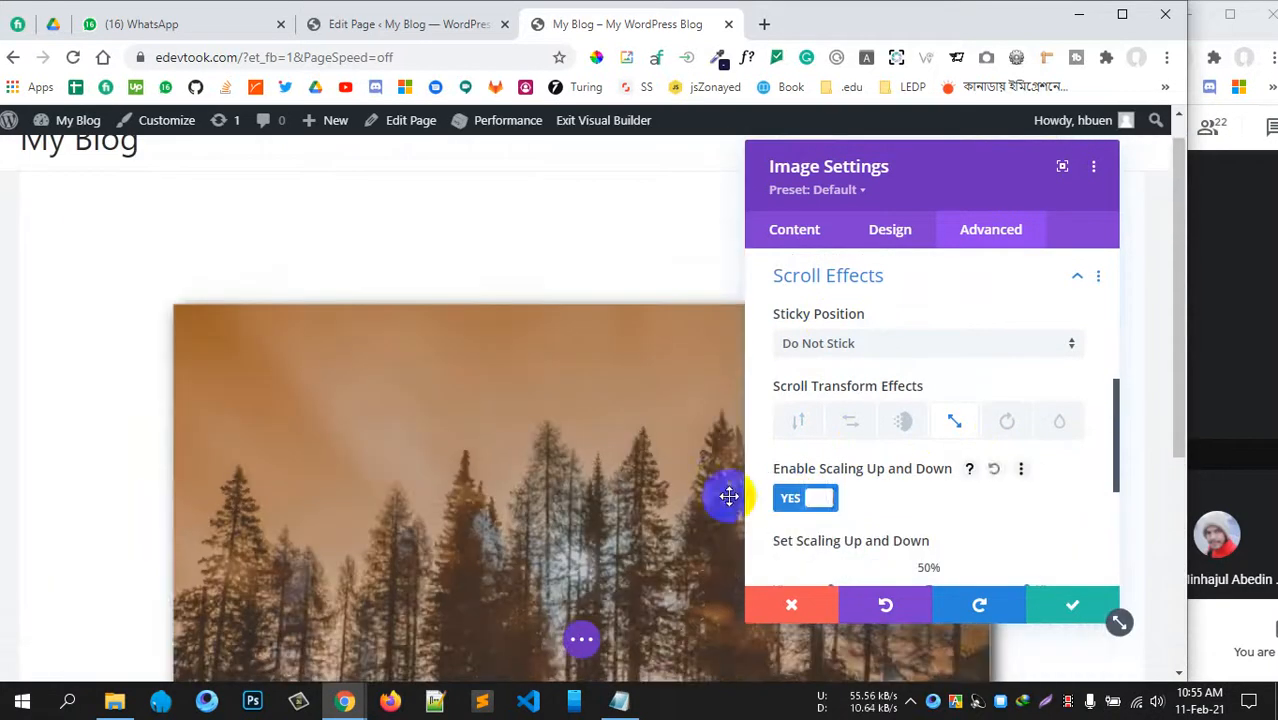
pyautogui.scroll(-2, 585, 481)
pyautogui.scroll(3, 585, 481)
pyautogui.scroll(-3, 585, 481)
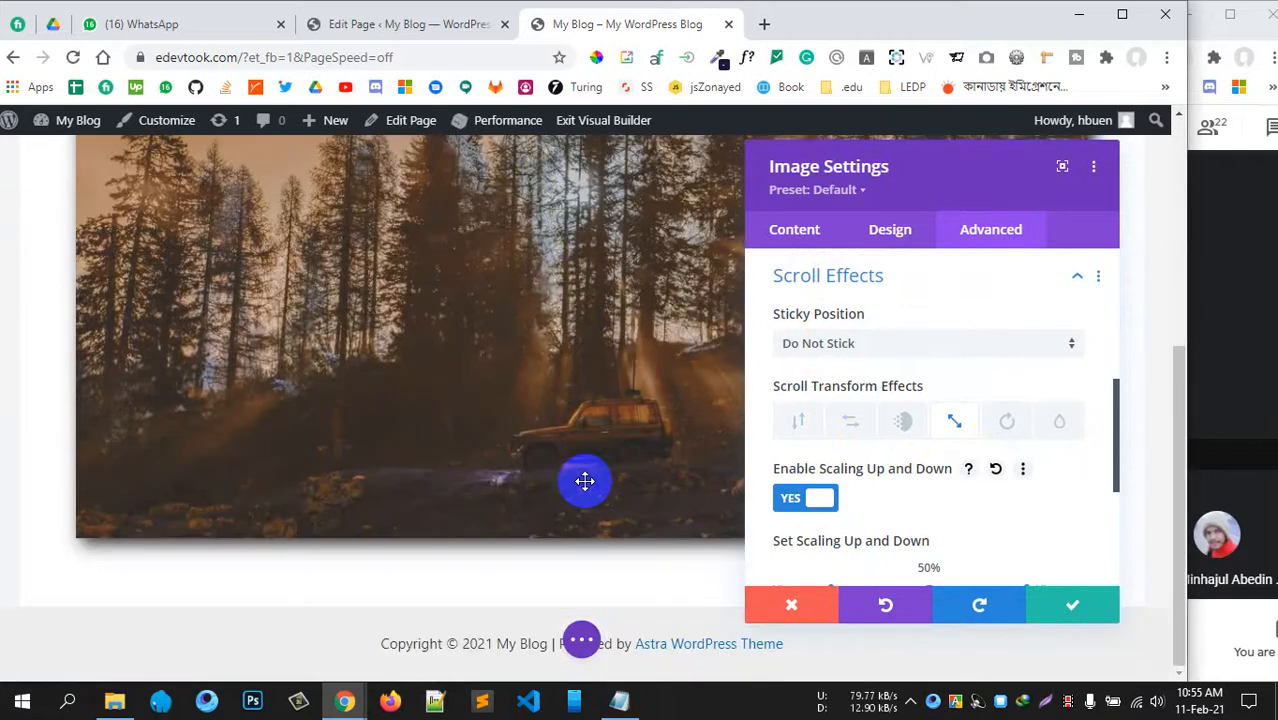
pyautogui.scroll(3, 585, 481)
pyautogui.scroll(-2, 585, 481)
# - Review the Fading In and Out and Rotating scroll effect options against the image on the page
pyautogui.click(903, 422)
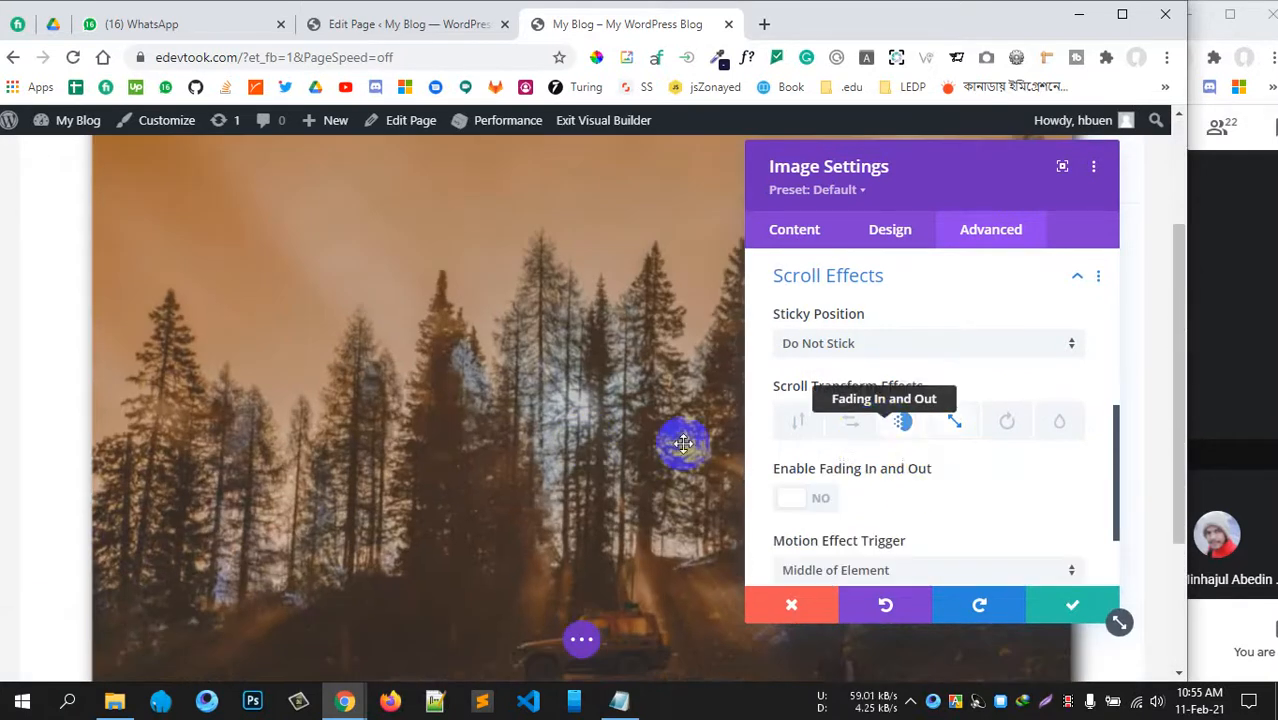
pyautogui.scroll(3, 579, 442)
pyautogui.scroll(-3, 573, 447)
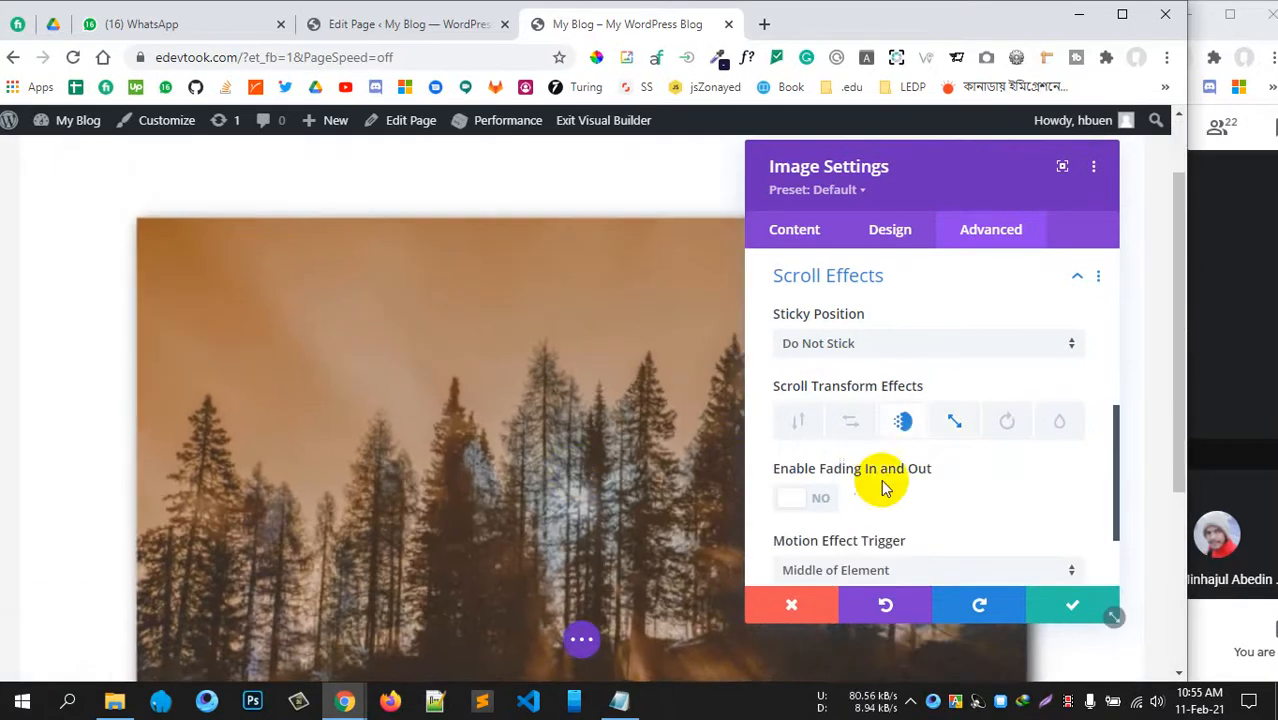
pyautogui.click(1006, 422)
pyautogui.scroll(-3, 580, 471)
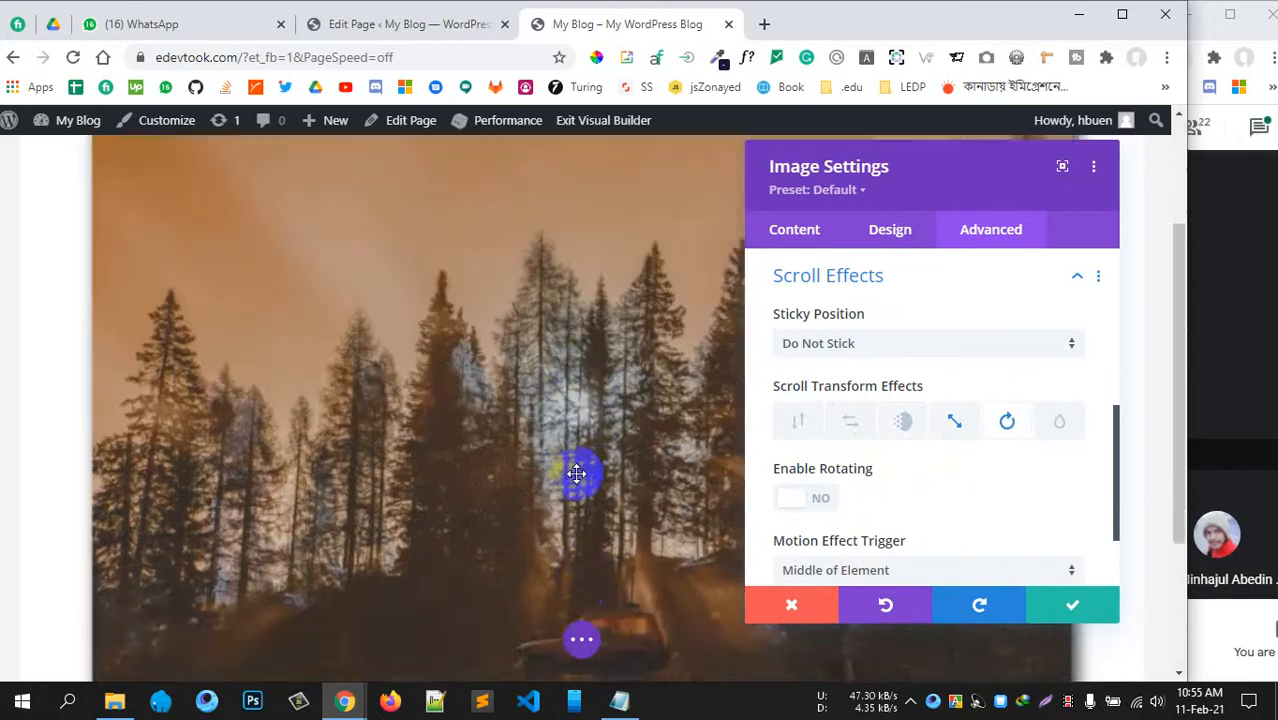
pyautogui.scroll(5, 578, 474)
# - Enable the Rotating scroll effect for the image and test it by scrolling the page up and down
pyautogui.click(808, 500)
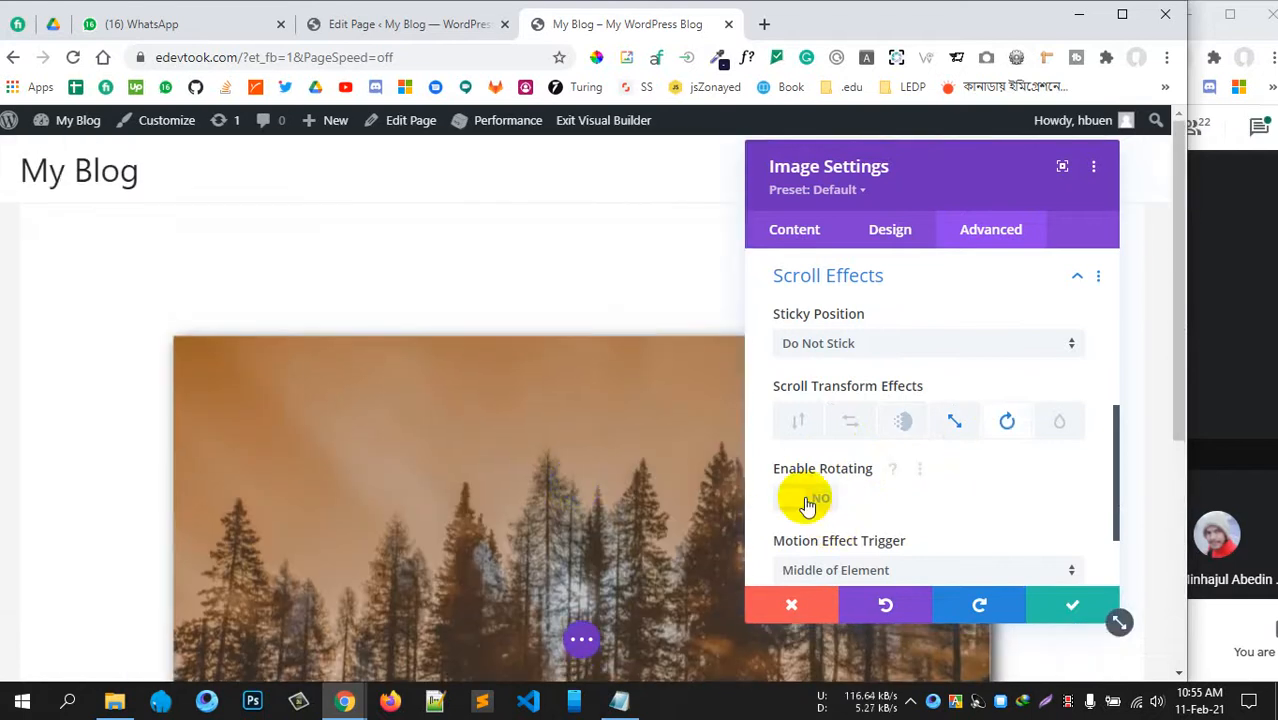
pyautogui.scroll(-3, 645, 505)
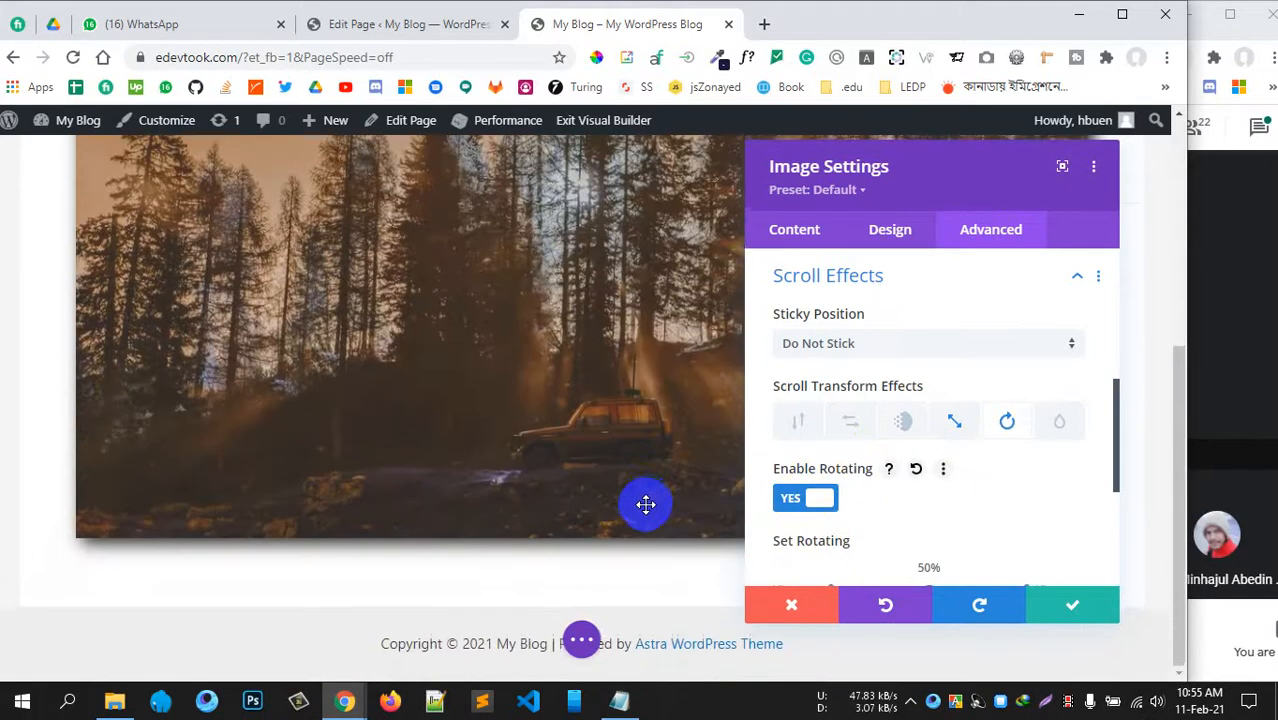
pyautogui.scroll(5, 645, 505)
pyautogui.scroll(-4, 645, 505)
pyautogui.scroll(4, 645, 505)
pyautogui.scroll(-2, 645, 505)
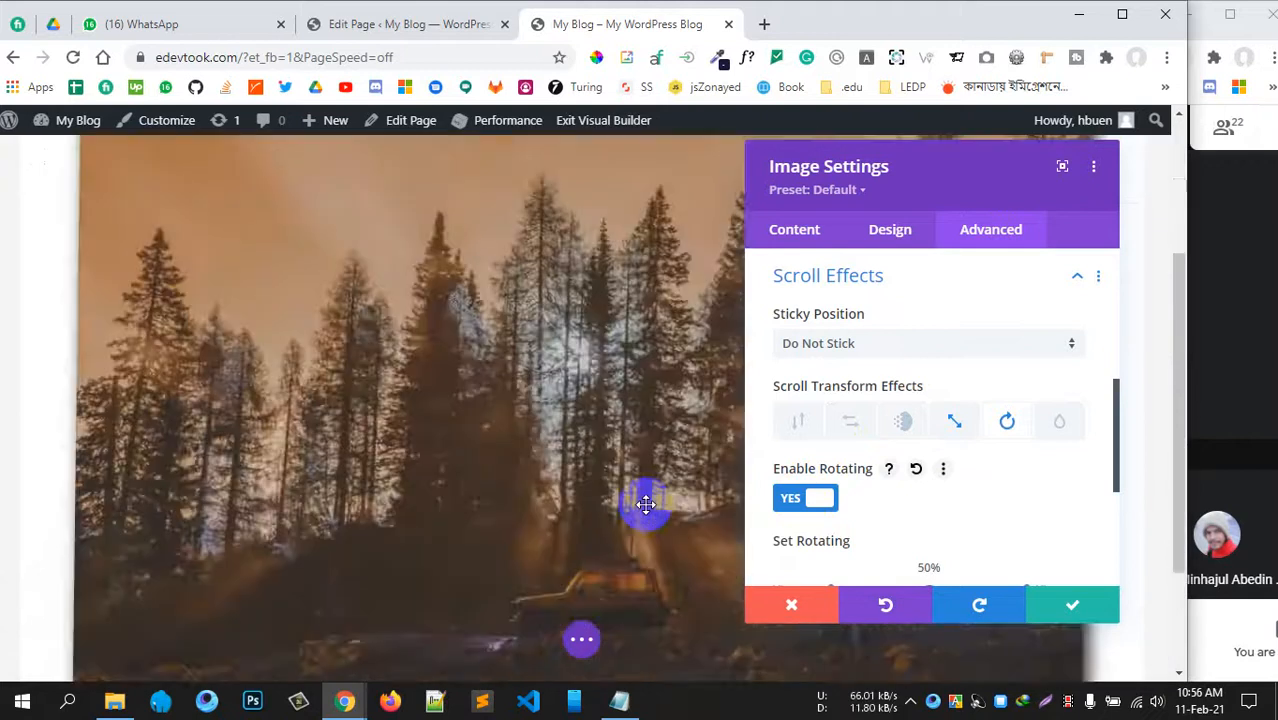
pyautogui.scroll(4, 645, 505)
pyautogui.scroll(-4, 645, 505)
pyautogui.scroll(4, 650, 503)
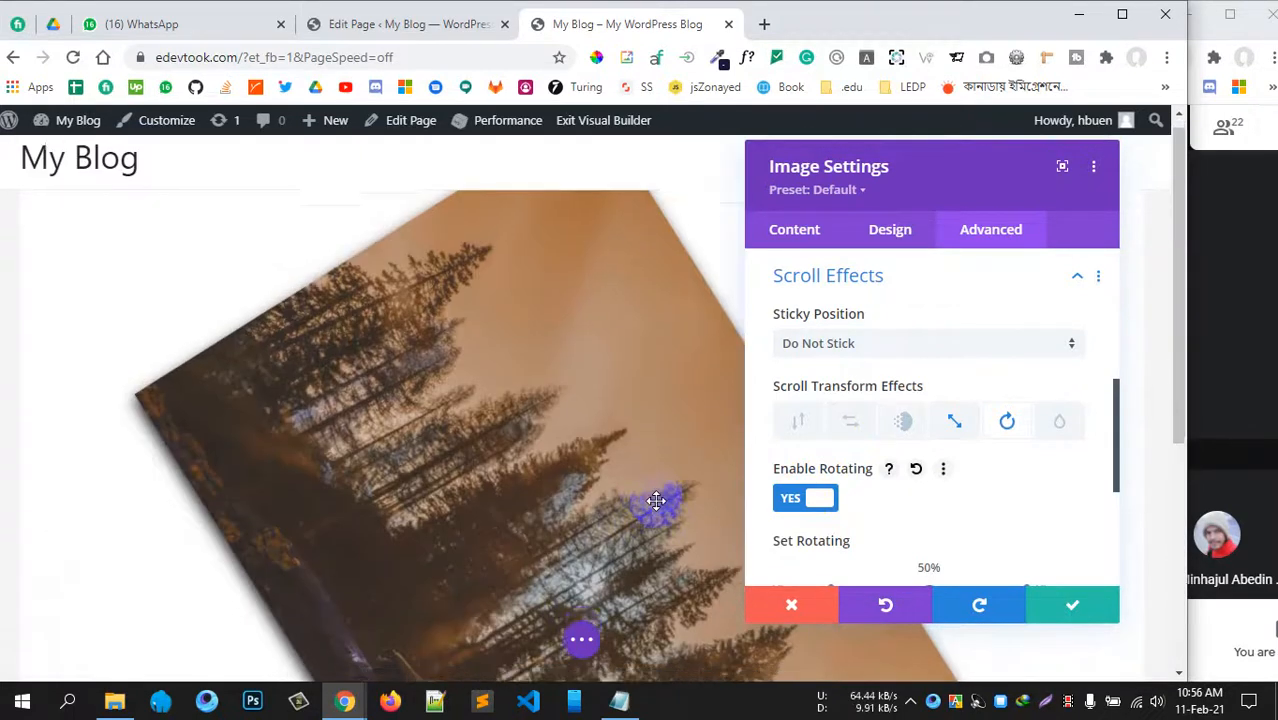
pyautogui.scroll(-3, 656, 500)
# - Disable the Rotating scroll effect for the image and collapse the Scroll Effects section
pyautogui.click(819, 497)
pyautogui.scroll(-1, 1005, 488)
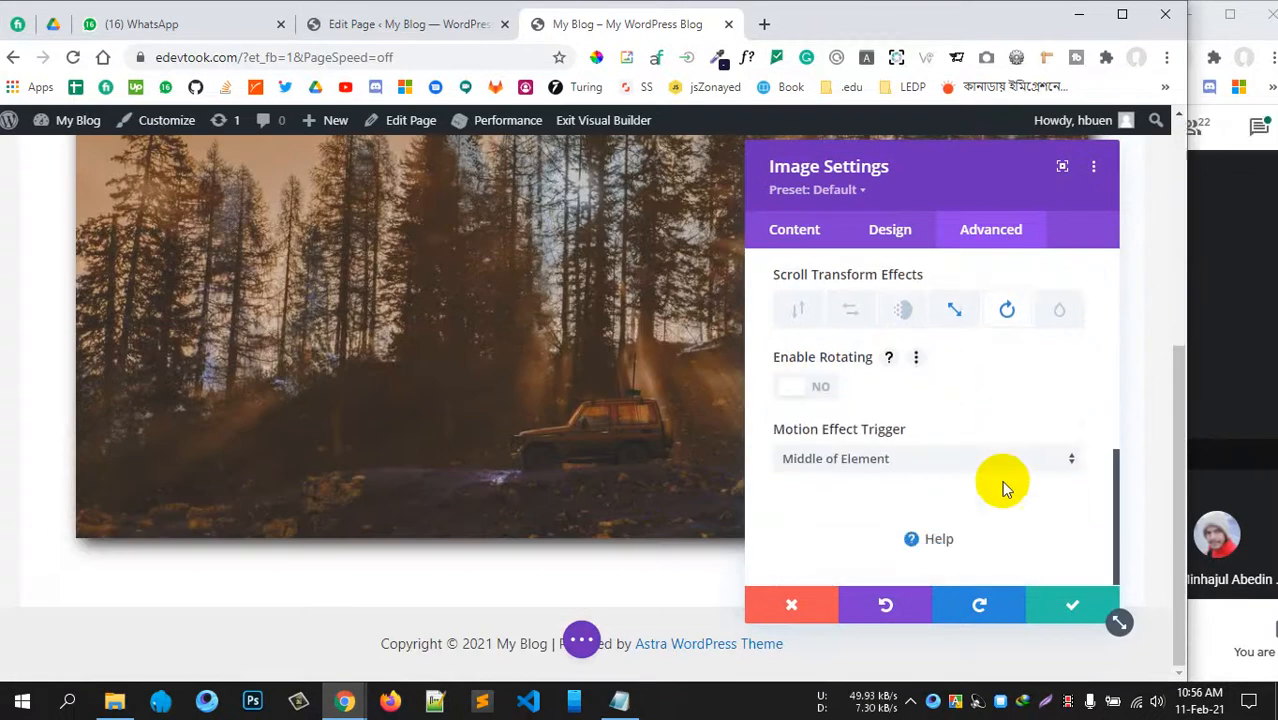
pyautogui.scroll(3, 943, 472)
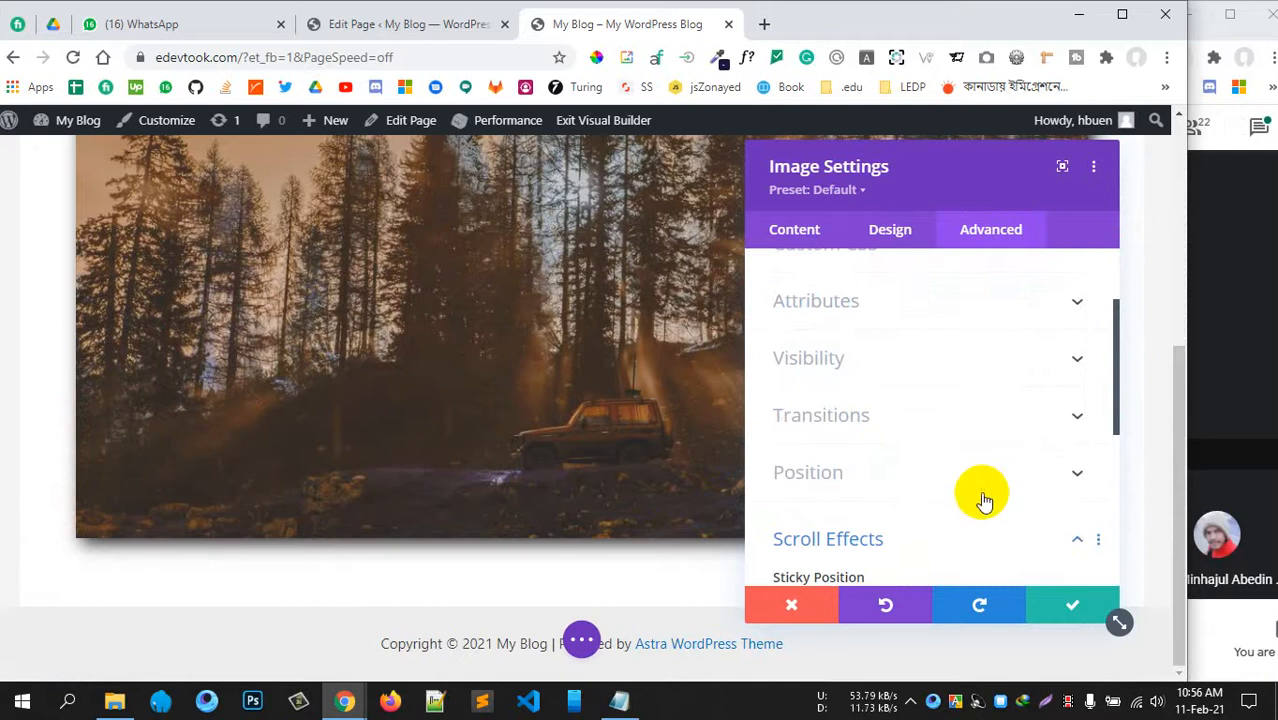
pyautogui.scroll(-1, 1047, 468)
pyautogui.click(1071, 446)
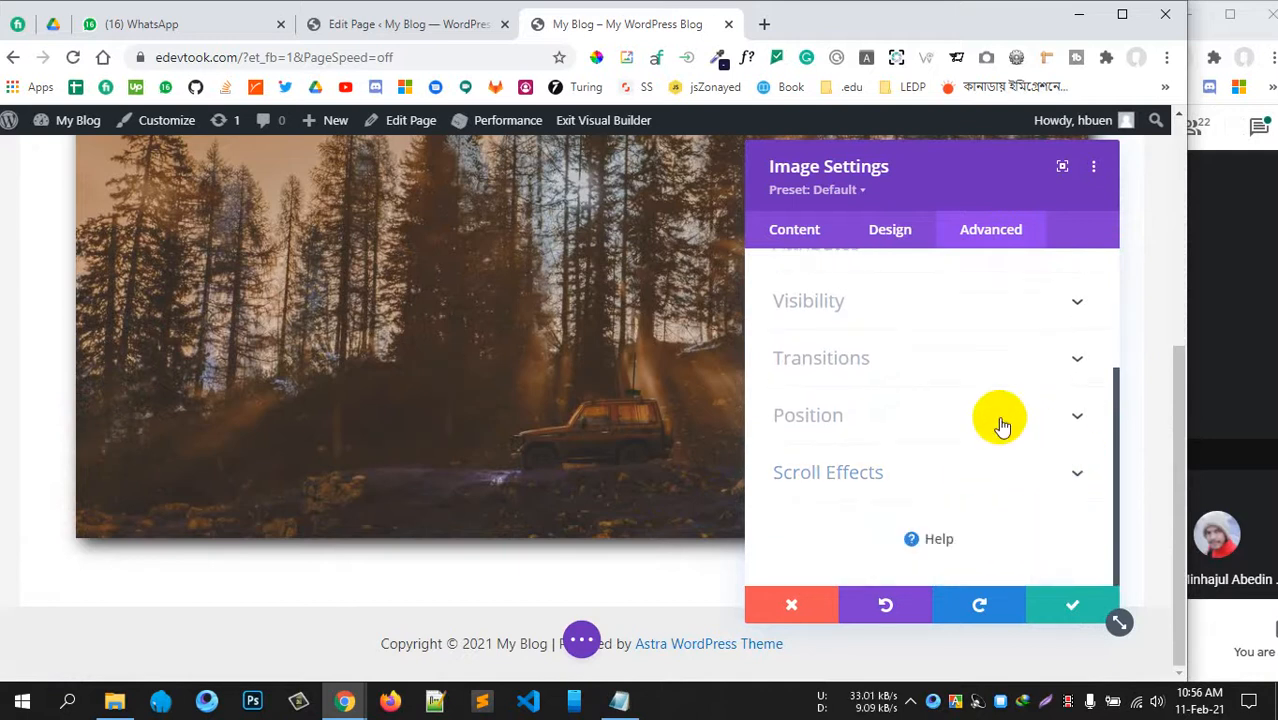
# - Check how the image scales on the page while scrolling
pyautogui.scroll(3, 920, 450)
pyautogui.scroll(4, 400, 420)
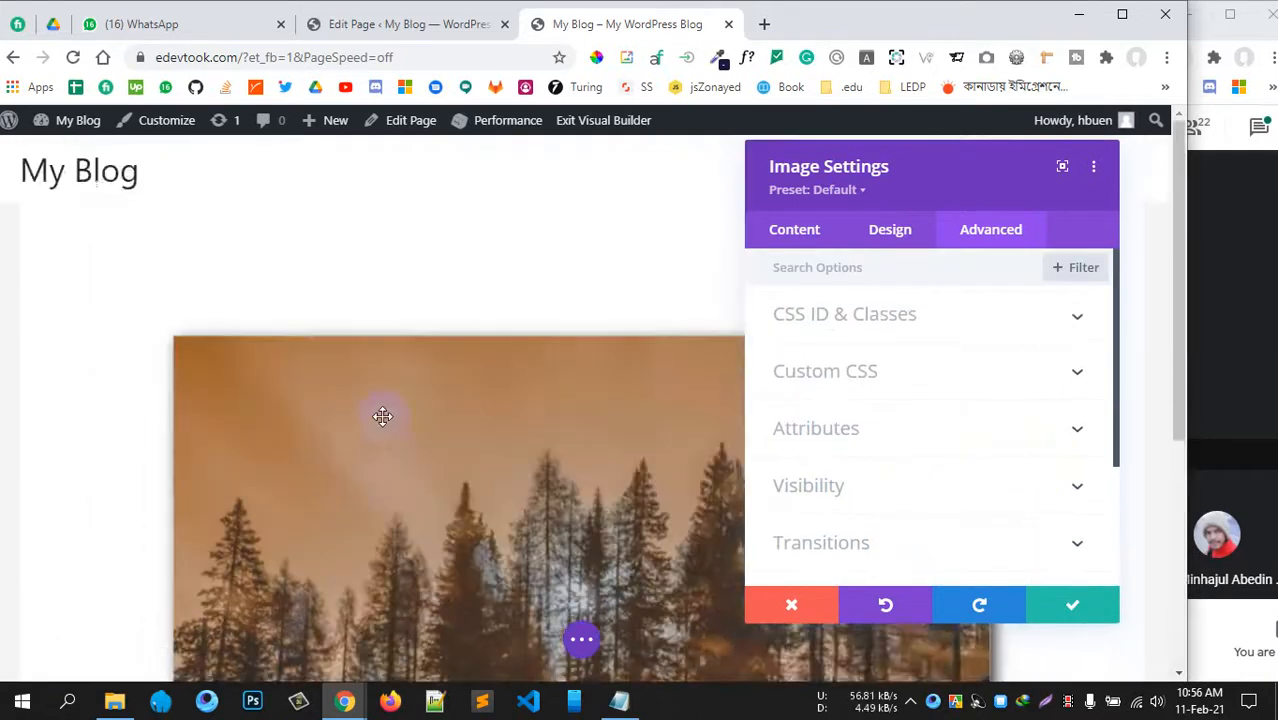
pyautogui.scroll(-3, 392, 424)
pyautogui.scroll(3, 399, 428)
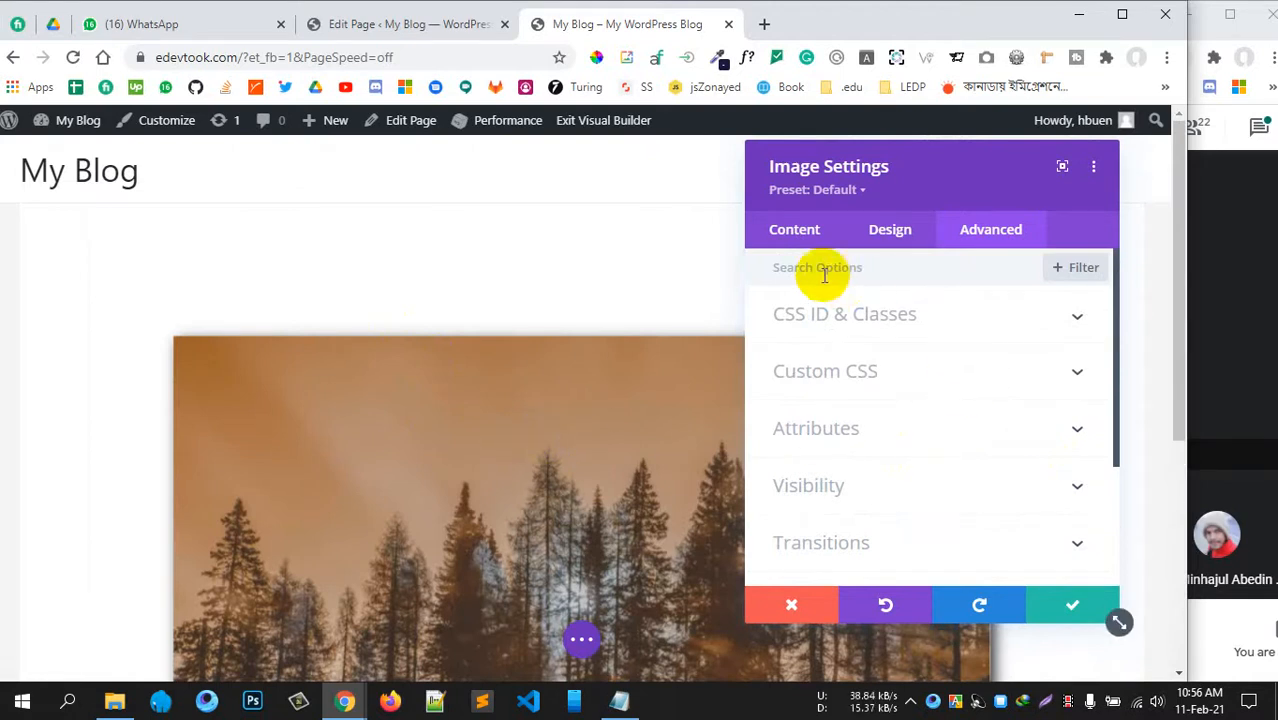
# - Return to the image's content settings, save the module's changes and view the image on the page
pyautogui.click(804, 243)
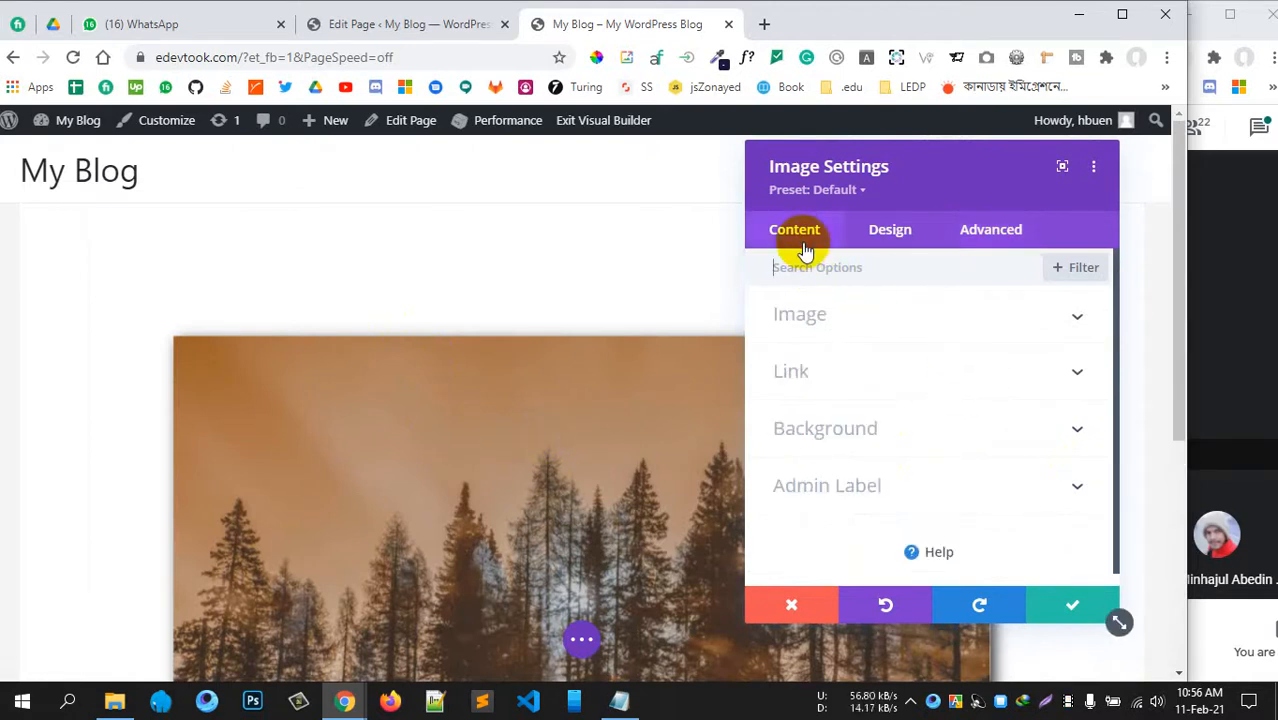
pyautogui.click(1087, 612)
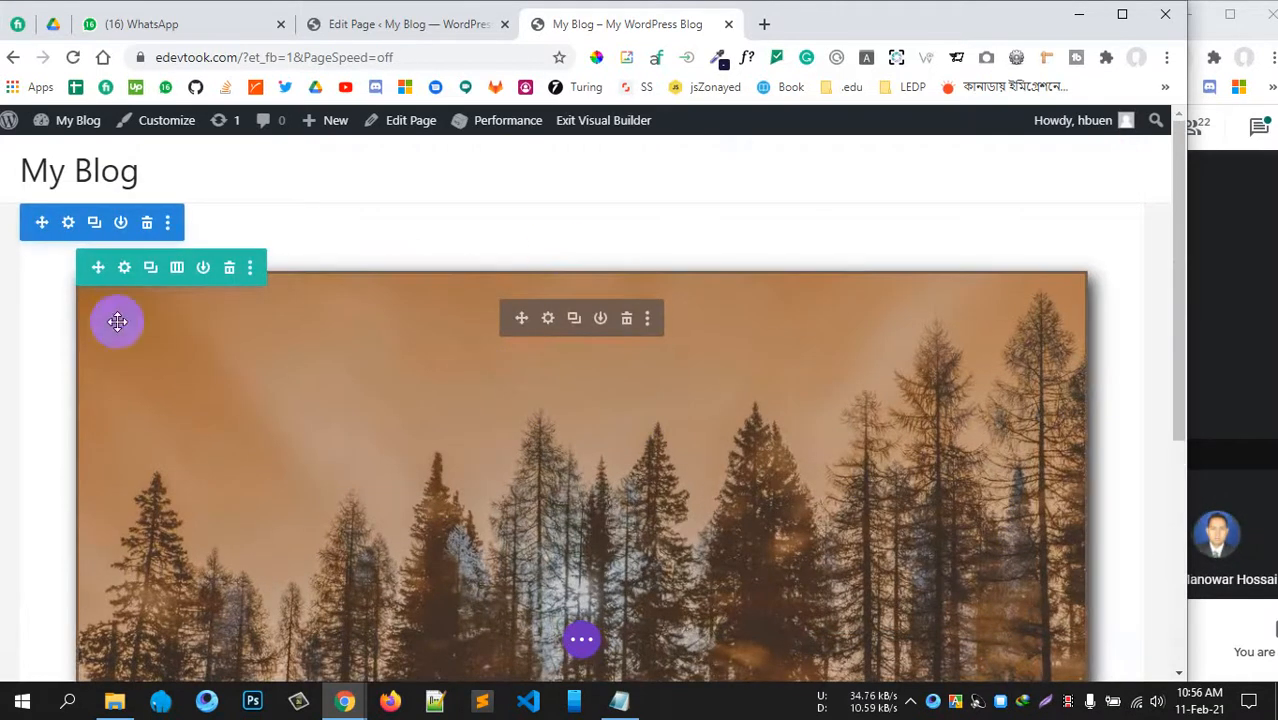
pyautogui.scroll(-2, 568, 337)
pyautogui.scroll(2, 568, 337)
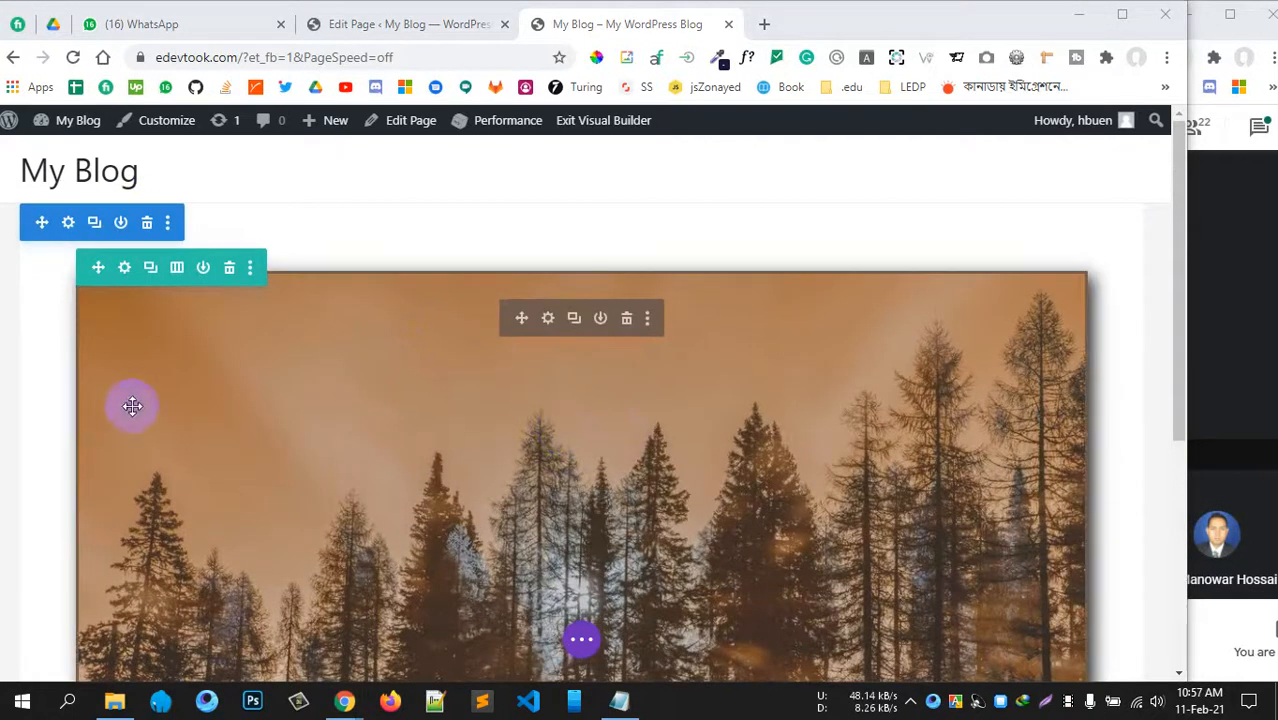
# - Look through the section's additional options and dismiss them without choosing any
pyautogui.scroll(-1, 126, 403)
pyautogui.scroll(1, 125, 400)
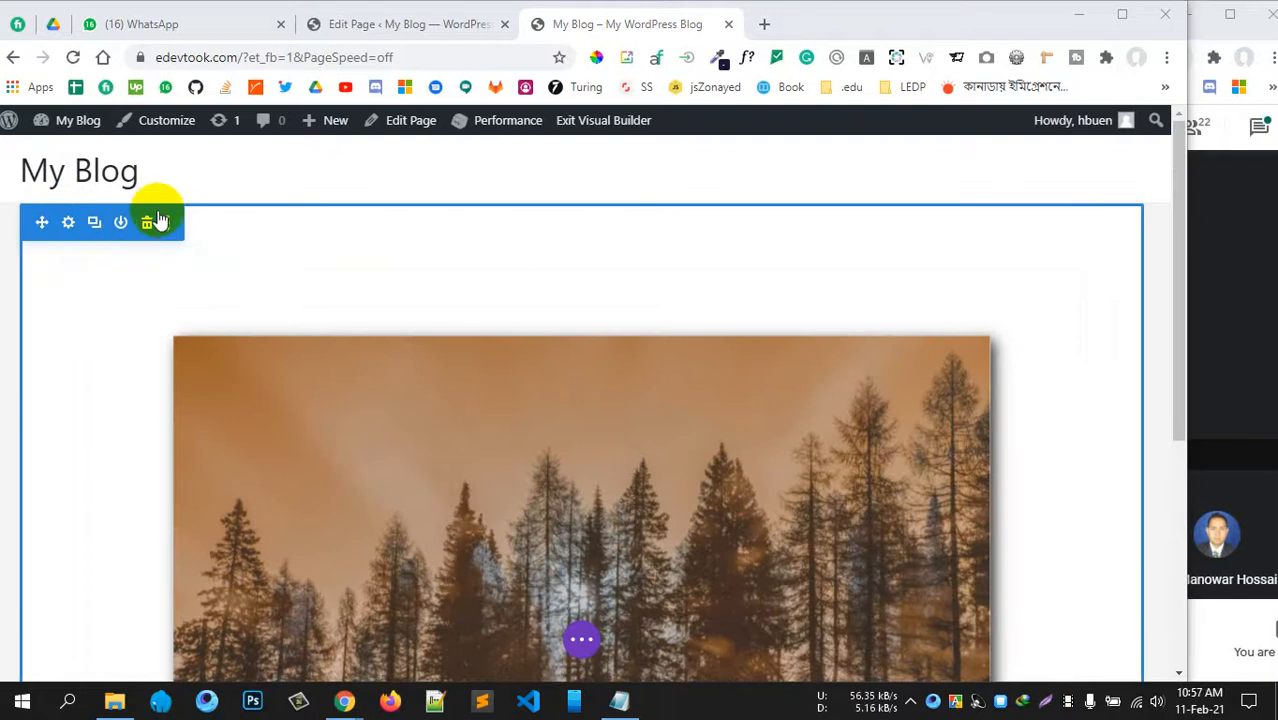
pyautogui.click(168, 224)
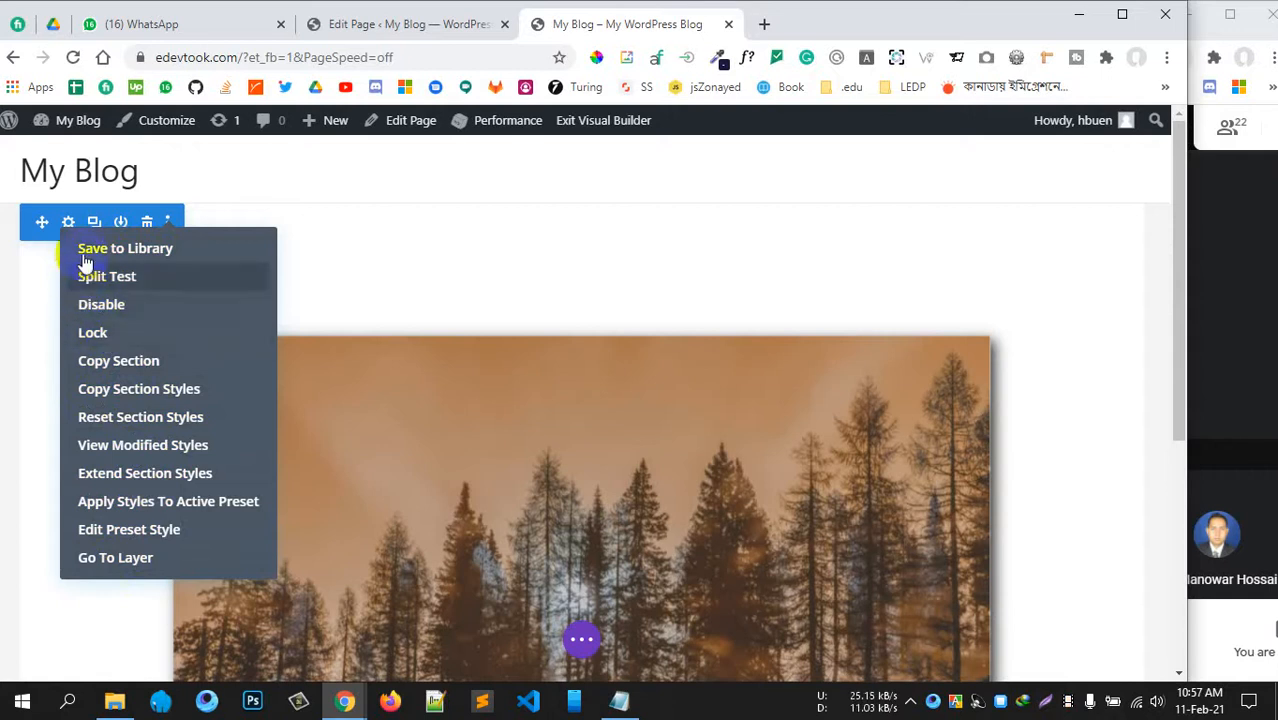
pyautogui.click(32, 273)
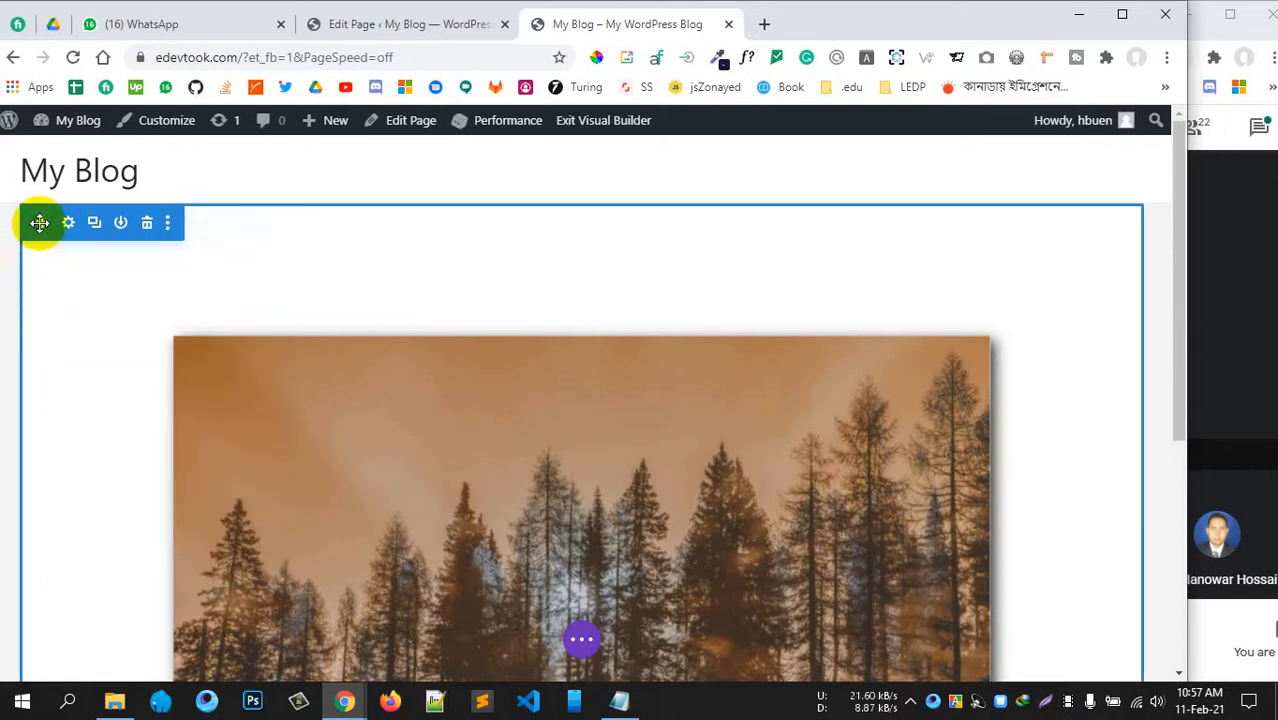
pyautogui.moveTo(39, 222)
pyautogui.mouseDown()
pyautogui.moveTo(46, 308)
pyautogui.moveTo(46, 209)
pyautogui.moveTo(47, 235)
pyautogui.mouseUp()
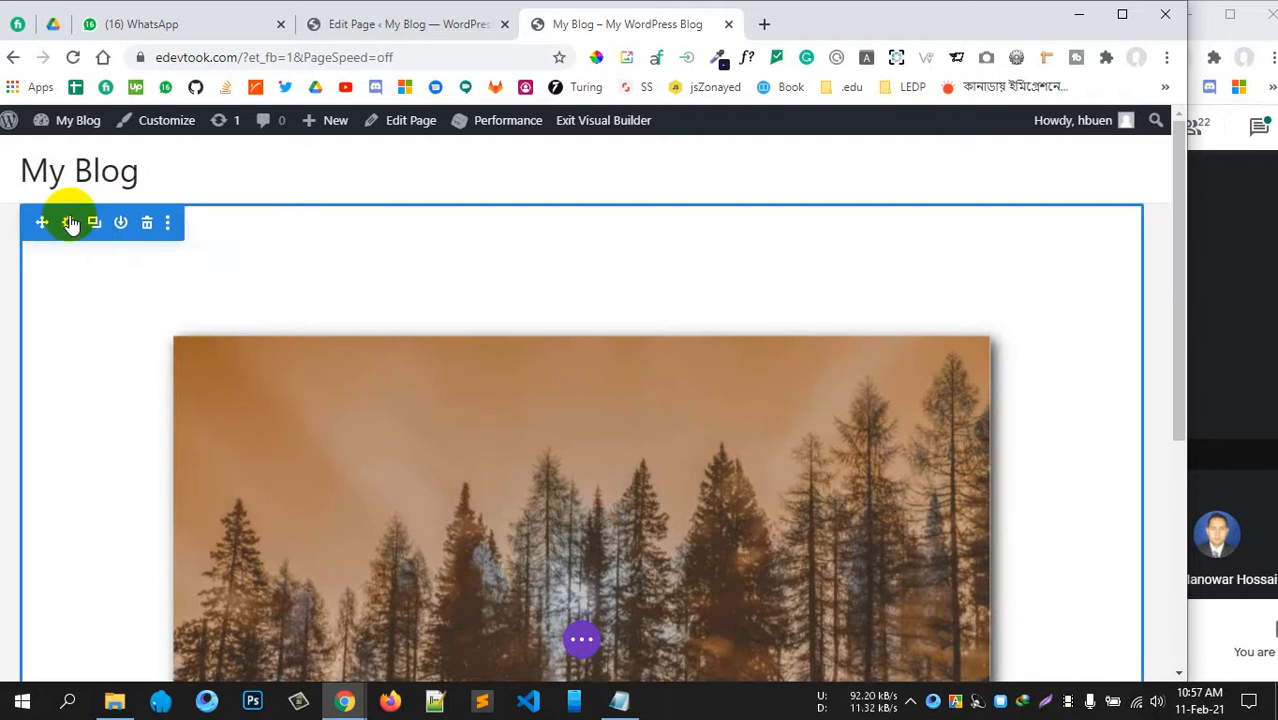
# - Open the section's settings, glance at the link options and expand the background options
pyautogui.click(70, 222)
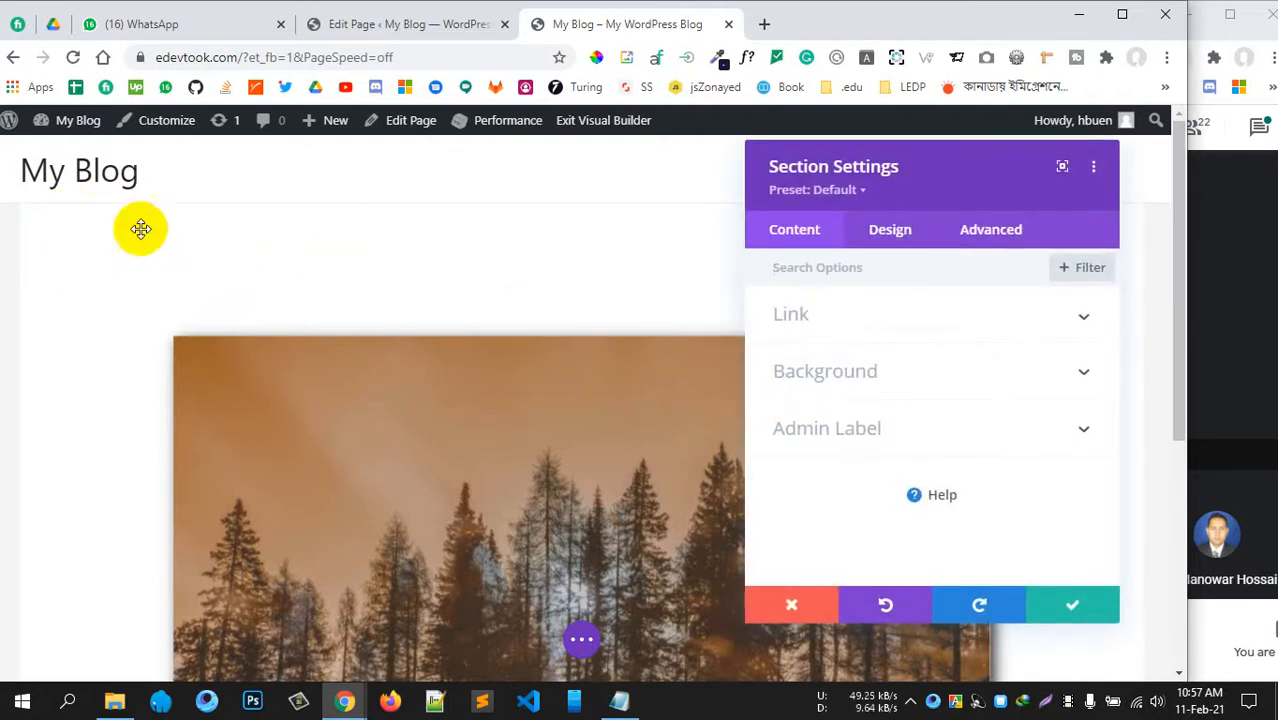
pyautogui.moveTo(924, 168); pyautogui.dragTo(832, 205)
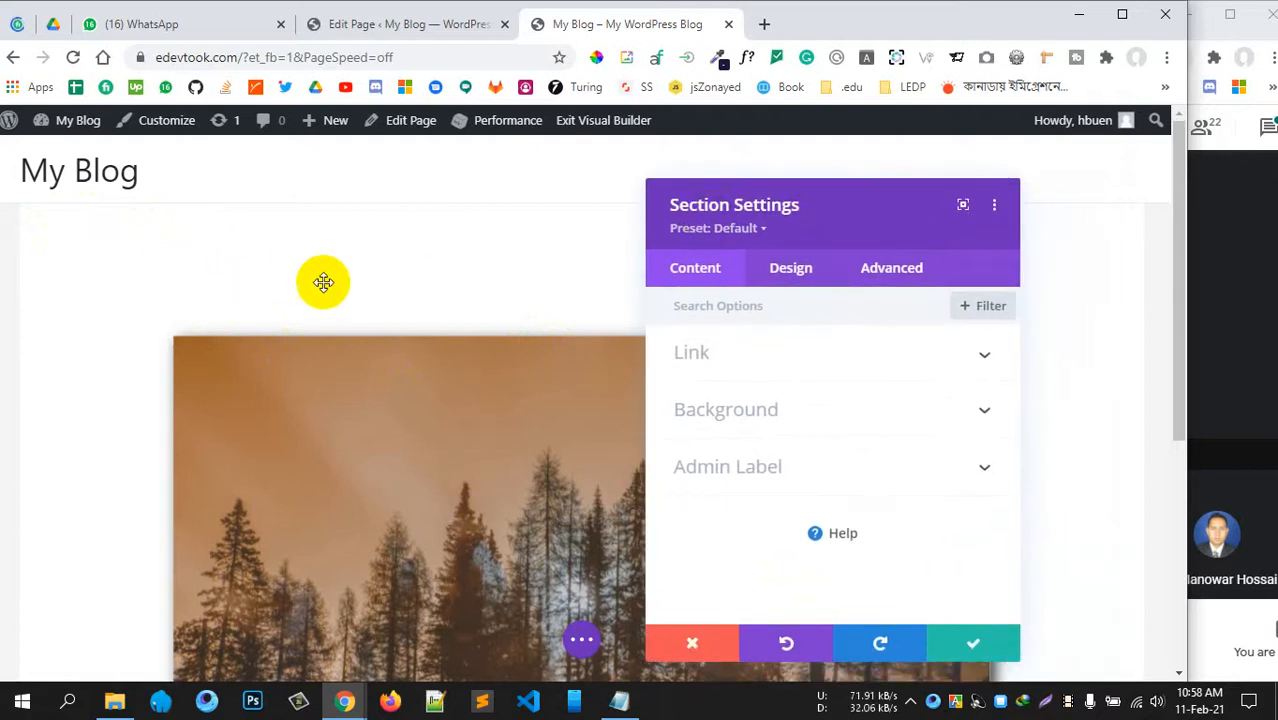
pyautogui.click(760, 356)
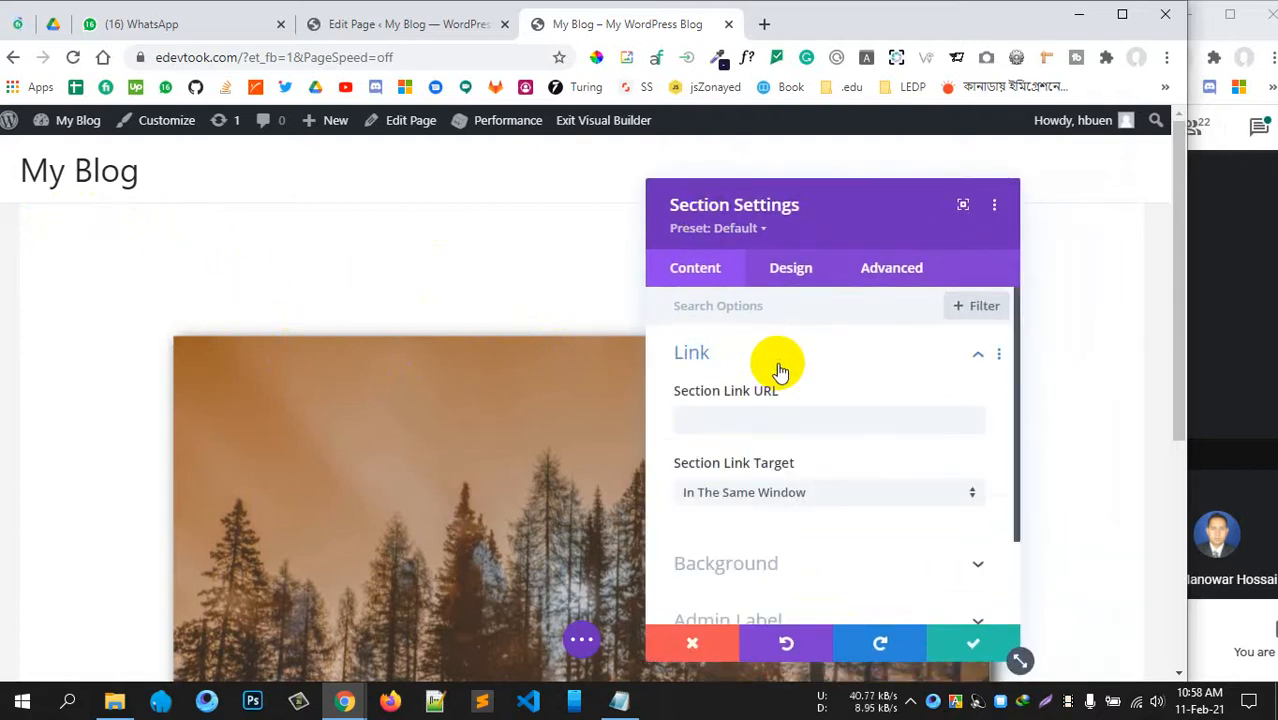
pyautogui.click(780, 370)
pyautogui.click(776, 402)
# - Set the section's background color to blue #0C71C3 and show the background's device-specific options
pyautogui.scroll(-3, 793, 442)
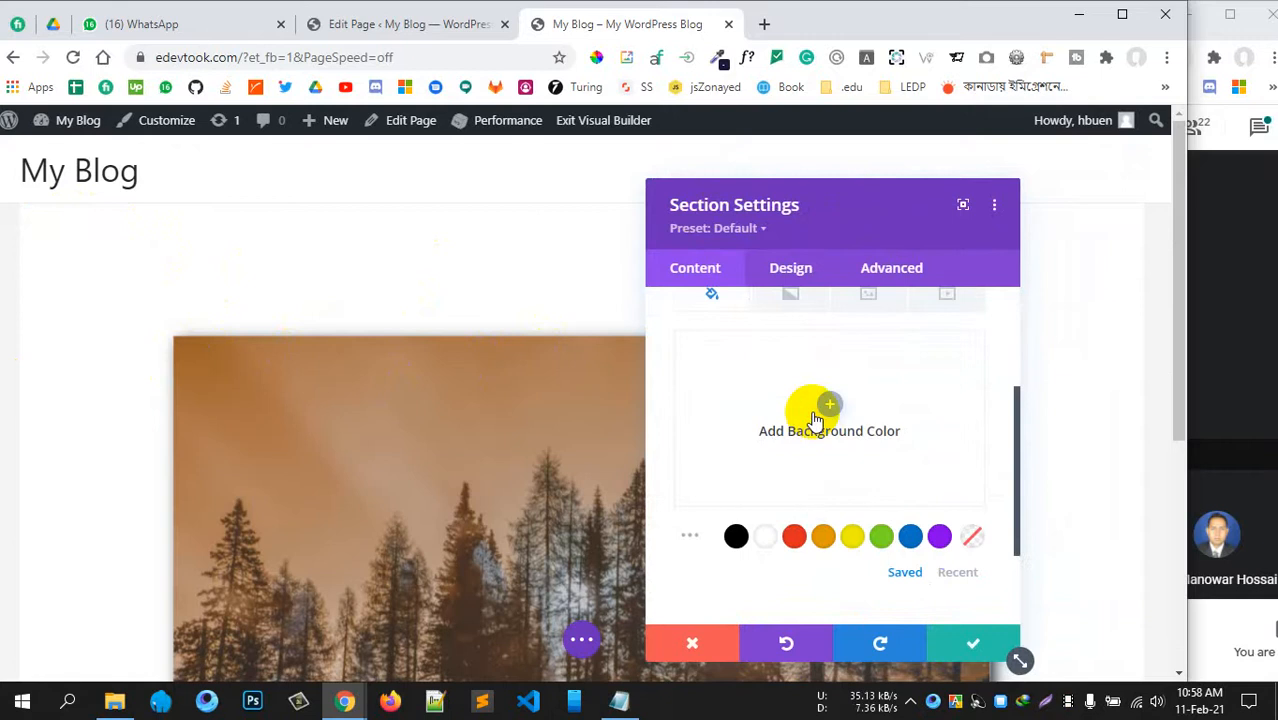
pyautogui.click(815, 421)
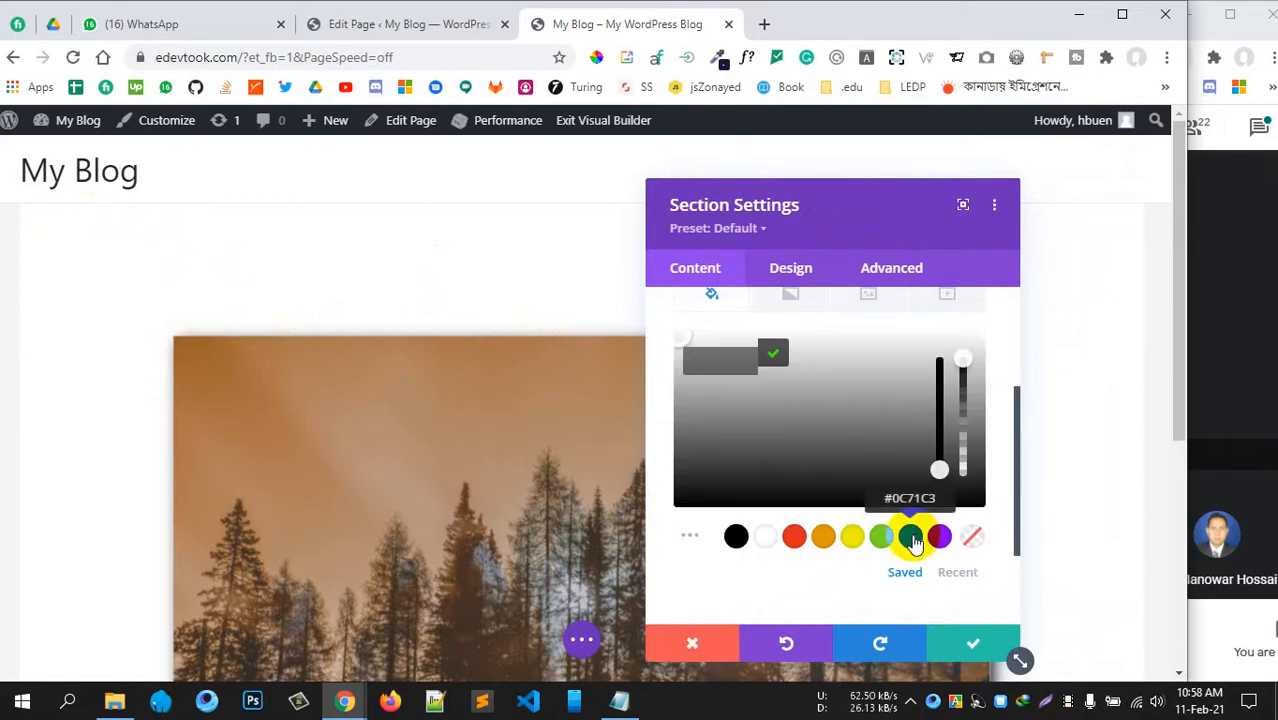
pyautogui.click(912, 540)
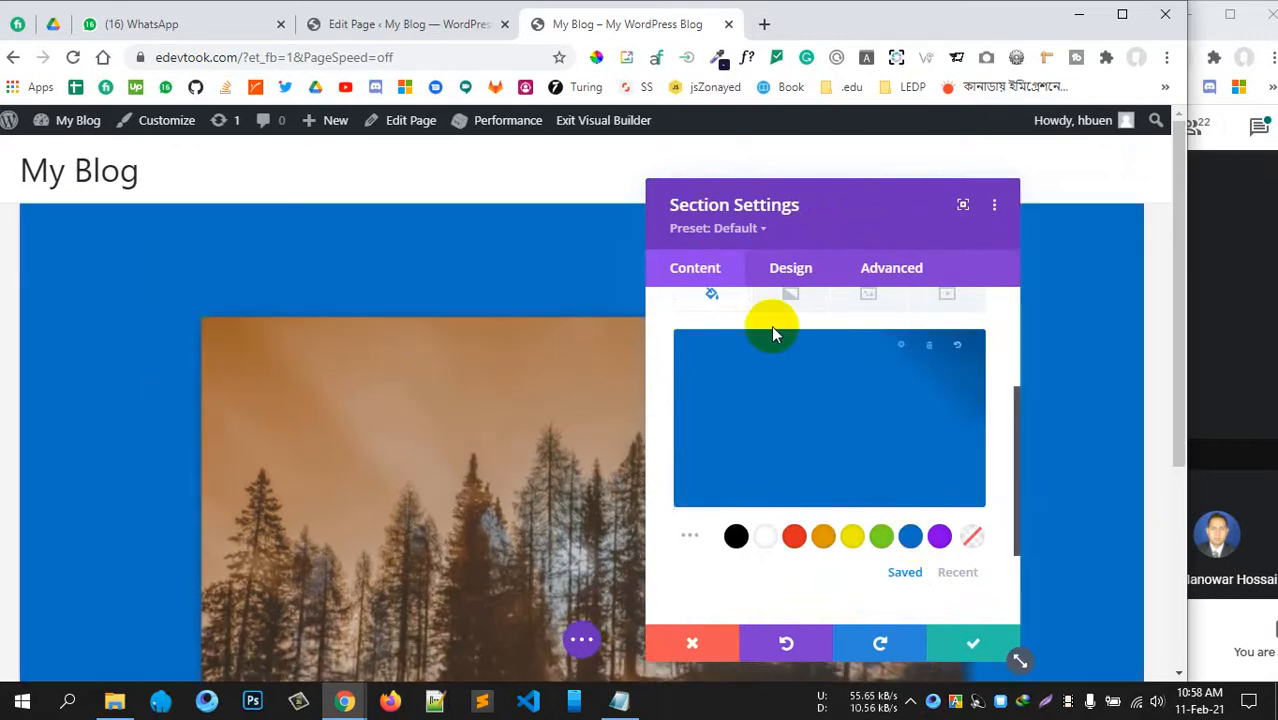
pyautogui.scroll(2, 772, 334)
pyautogui.click(793, 459)
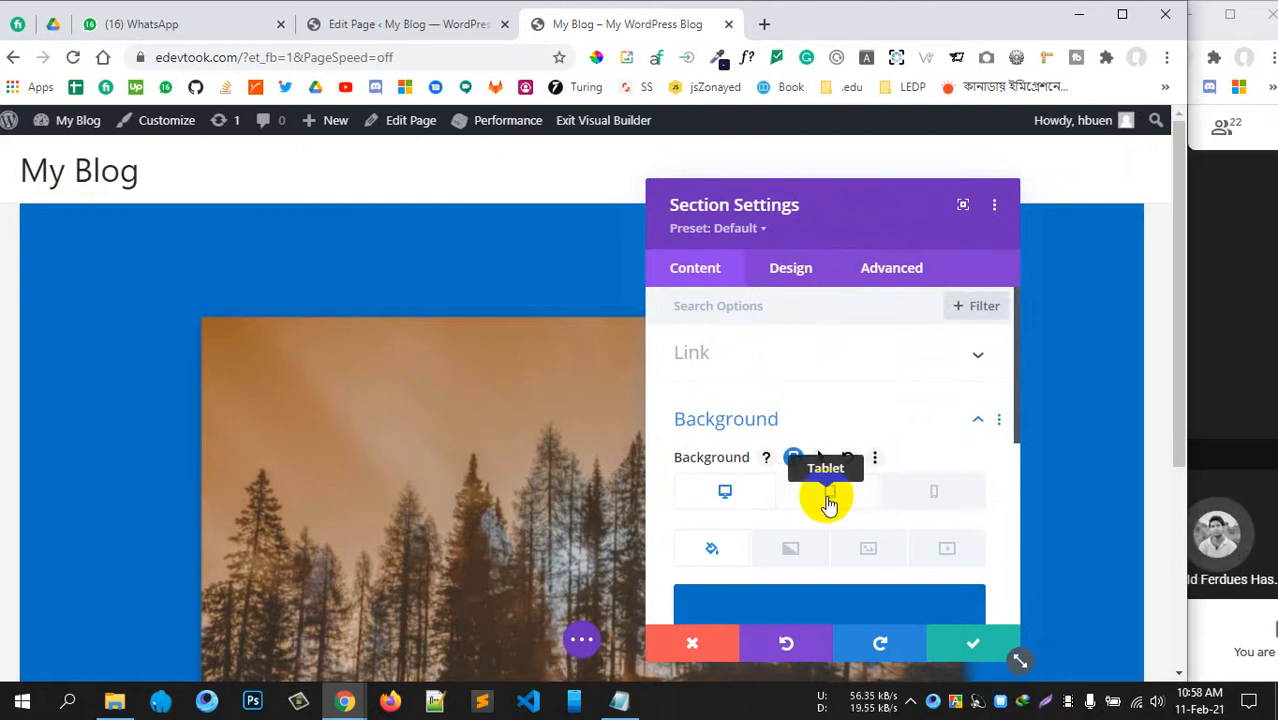
# - Examine the sizing and spacing options in the section's design settings, then collapse them
pyautogui.click(807, 266)
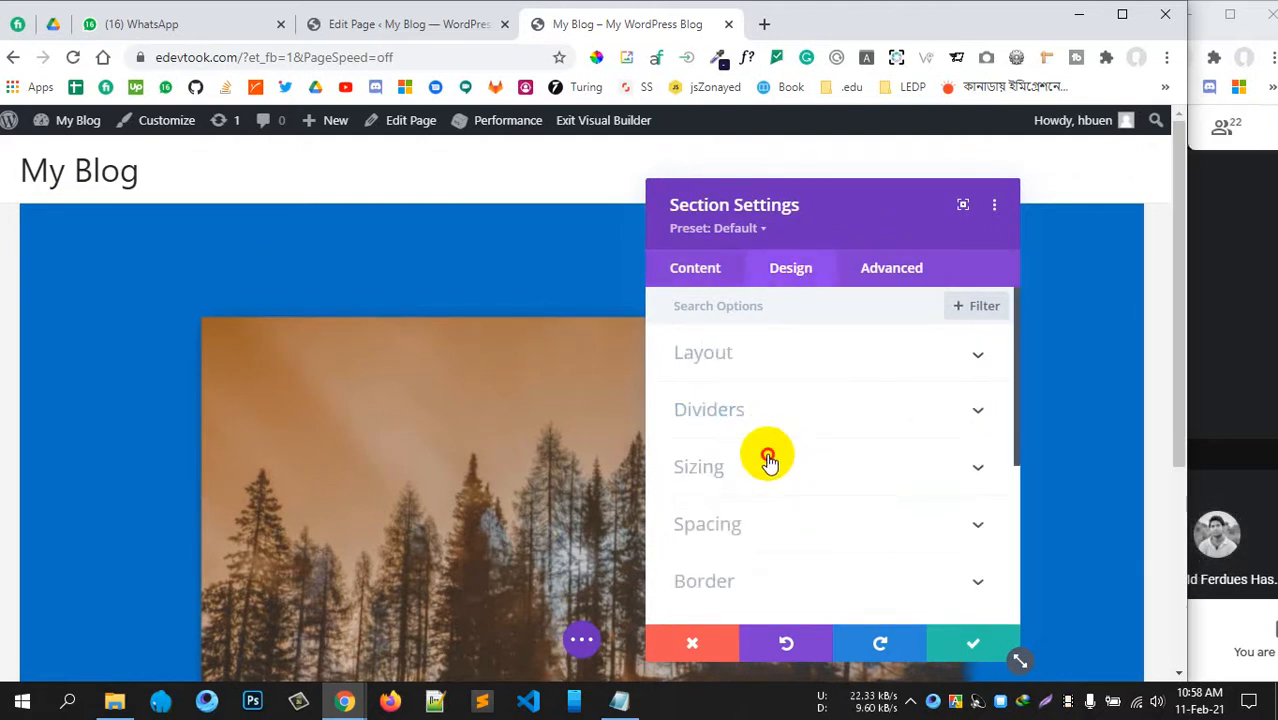
pyautogui.click(767, 459)
pyautogui.scroll(2, 767, 459)
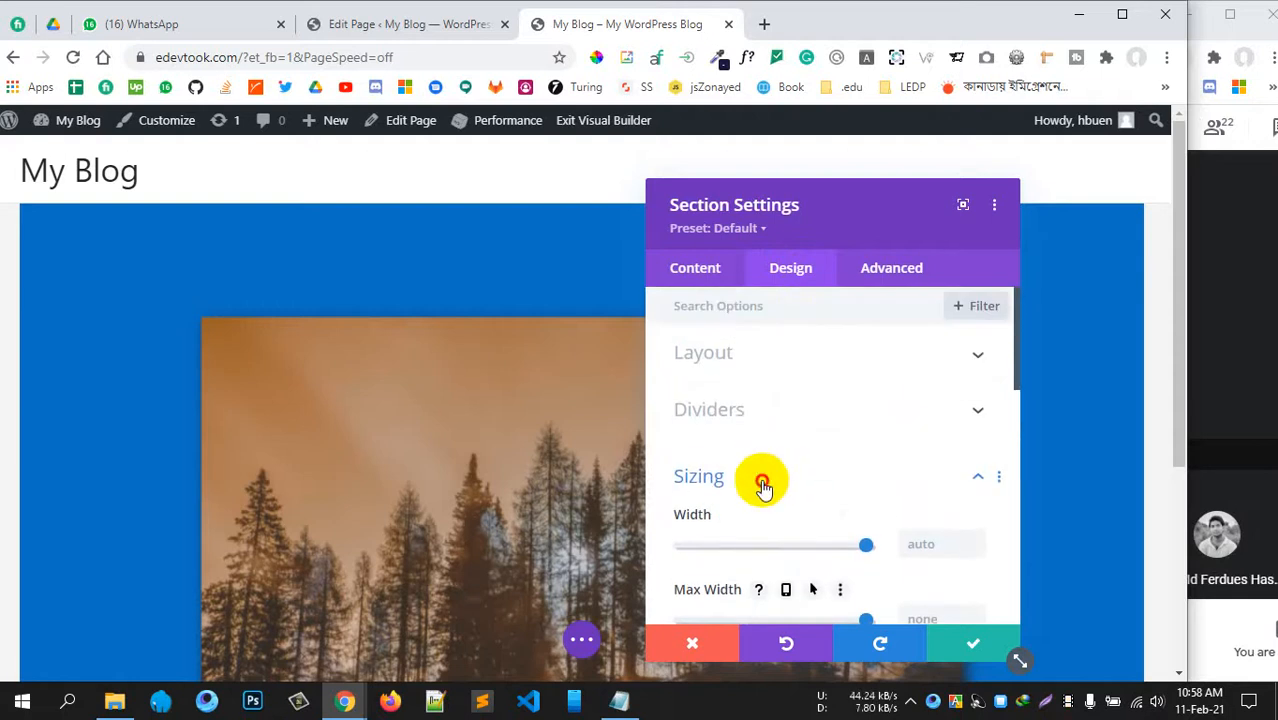
pyautogui.click(762, 484)
pyautogui.click(766, 527)
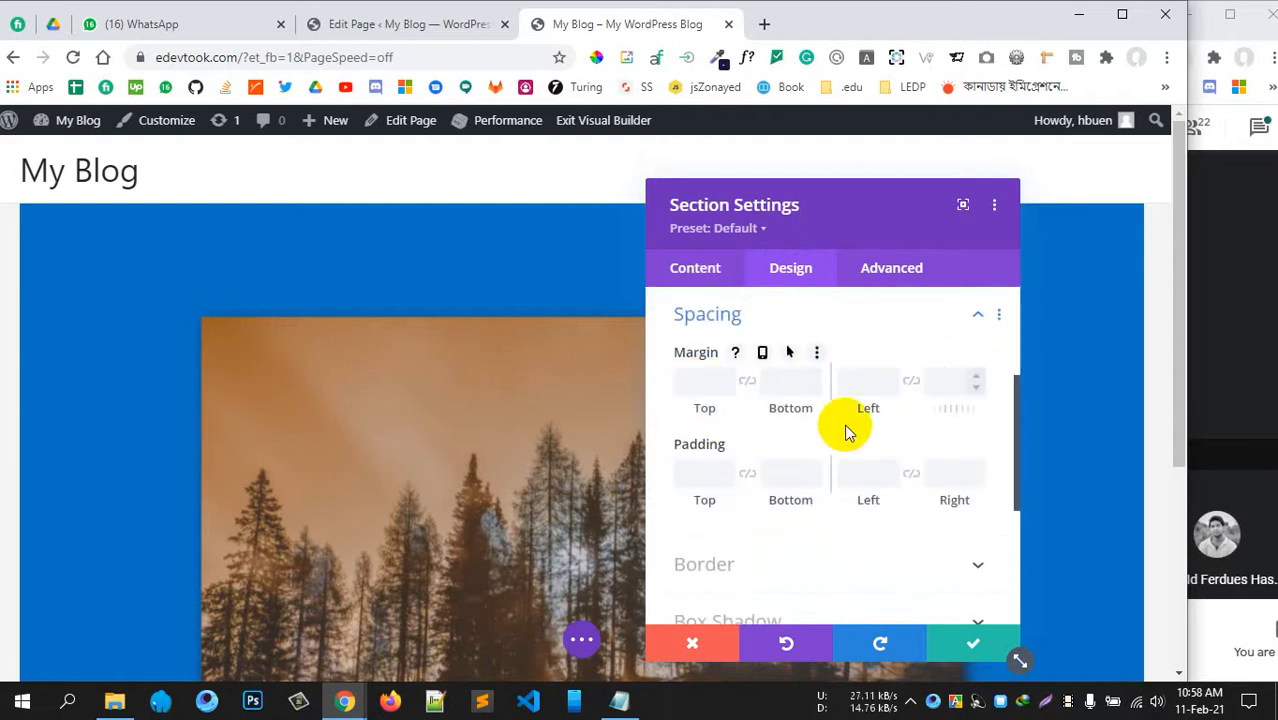
pyautogui.scroll(1, 733, 395)
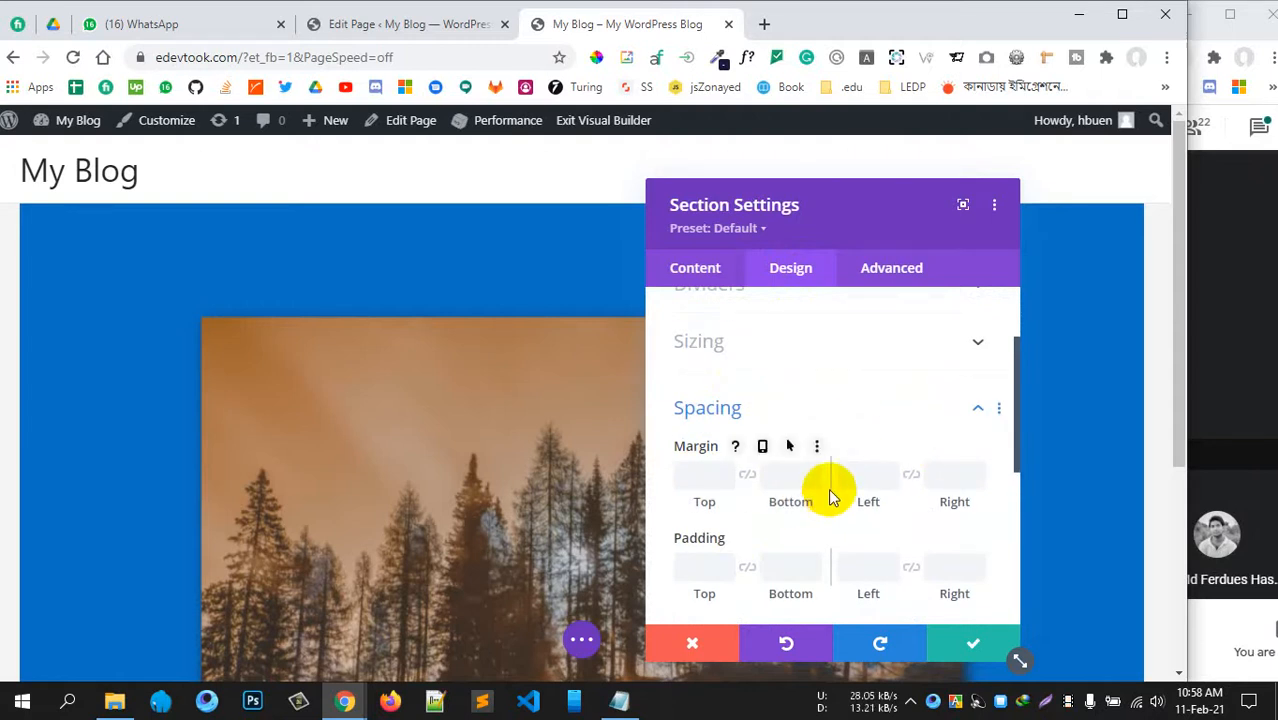
pyautogui.scroll(2, 727, 432)
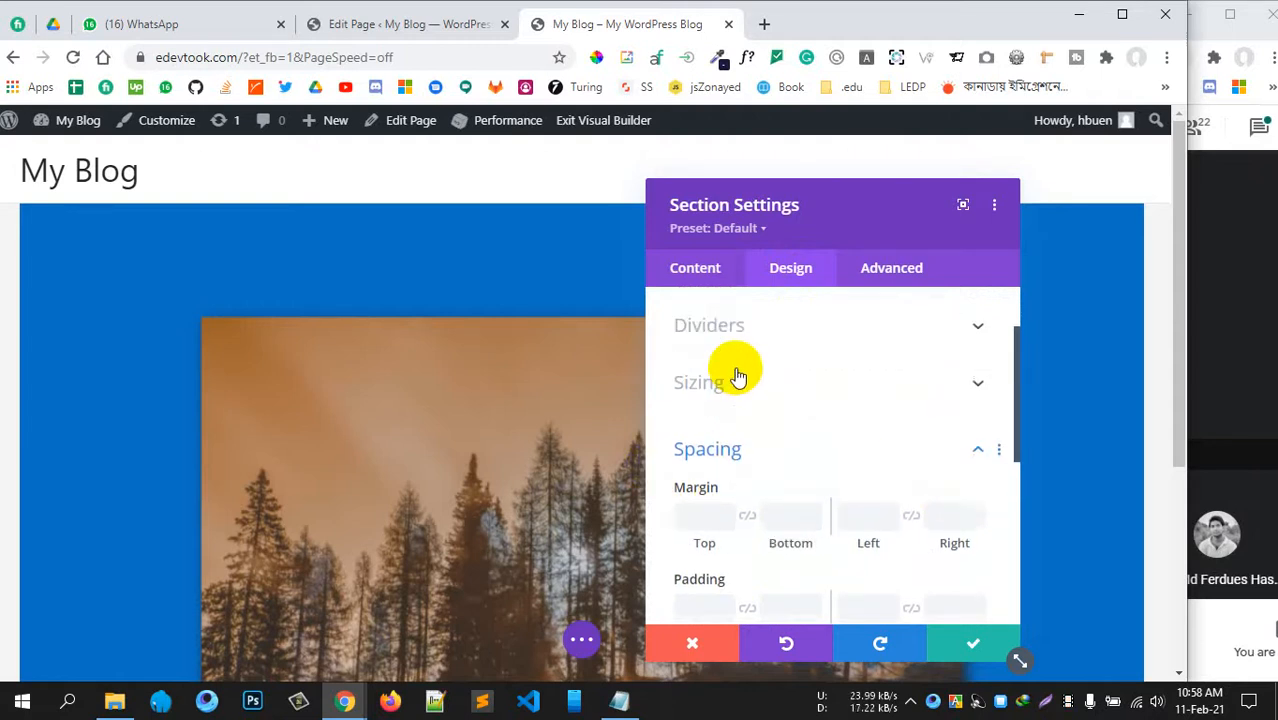
pyautogui.click(781, 482)
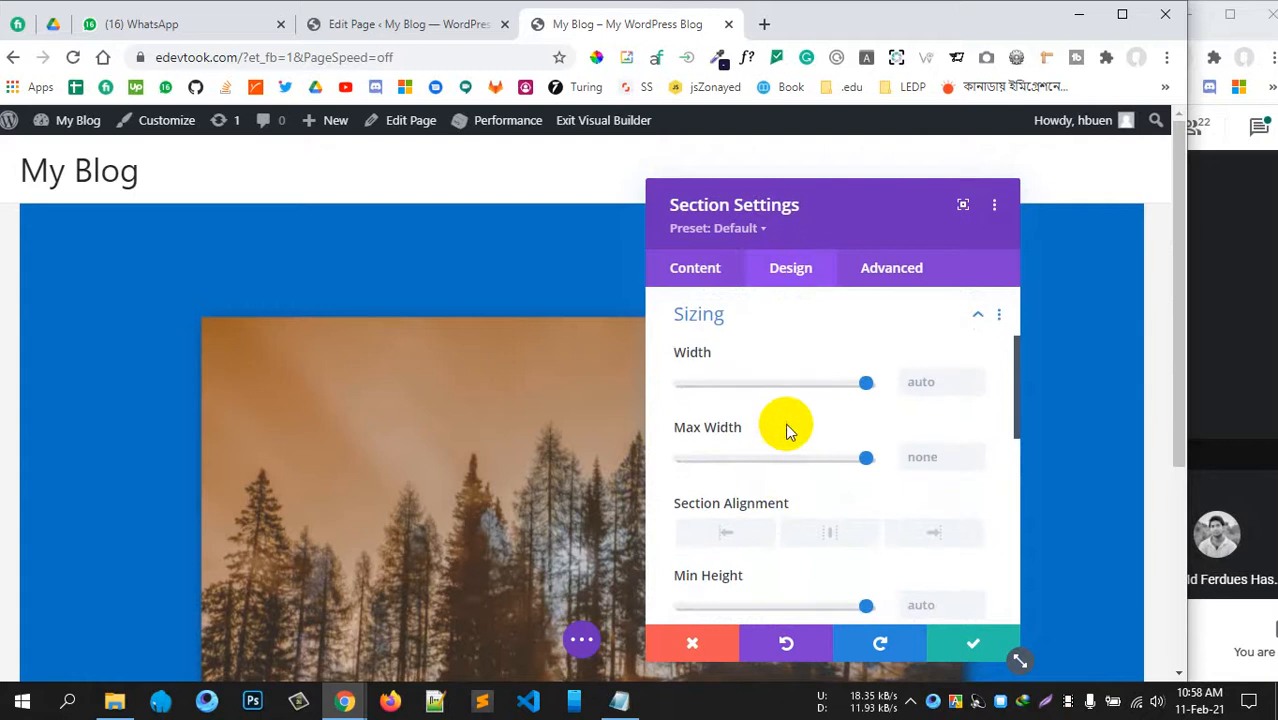
pyautogui.scroll(1, 785, 428)
pyautogui.click(784, 433)
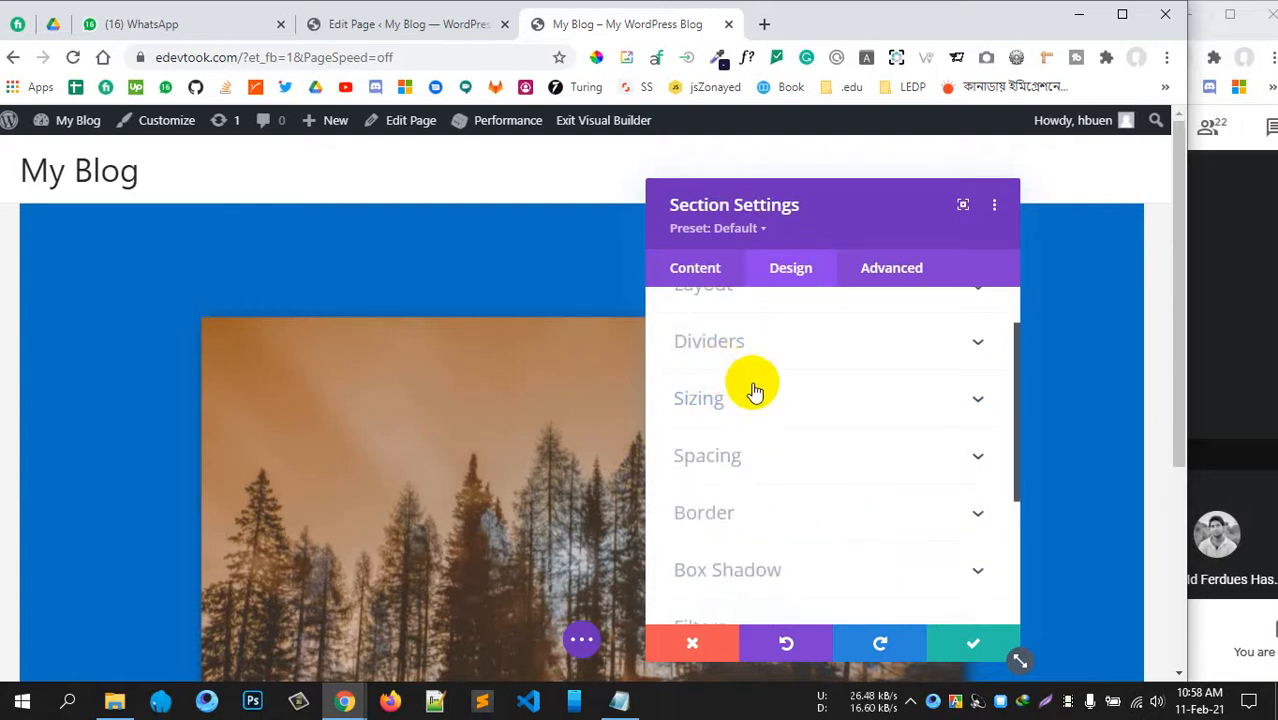
pyautogui.scroll(1, 755, 390)
# - Return to the section's content settings, review the device-specific background options and collapse them
pyautogui.click(694, 269)
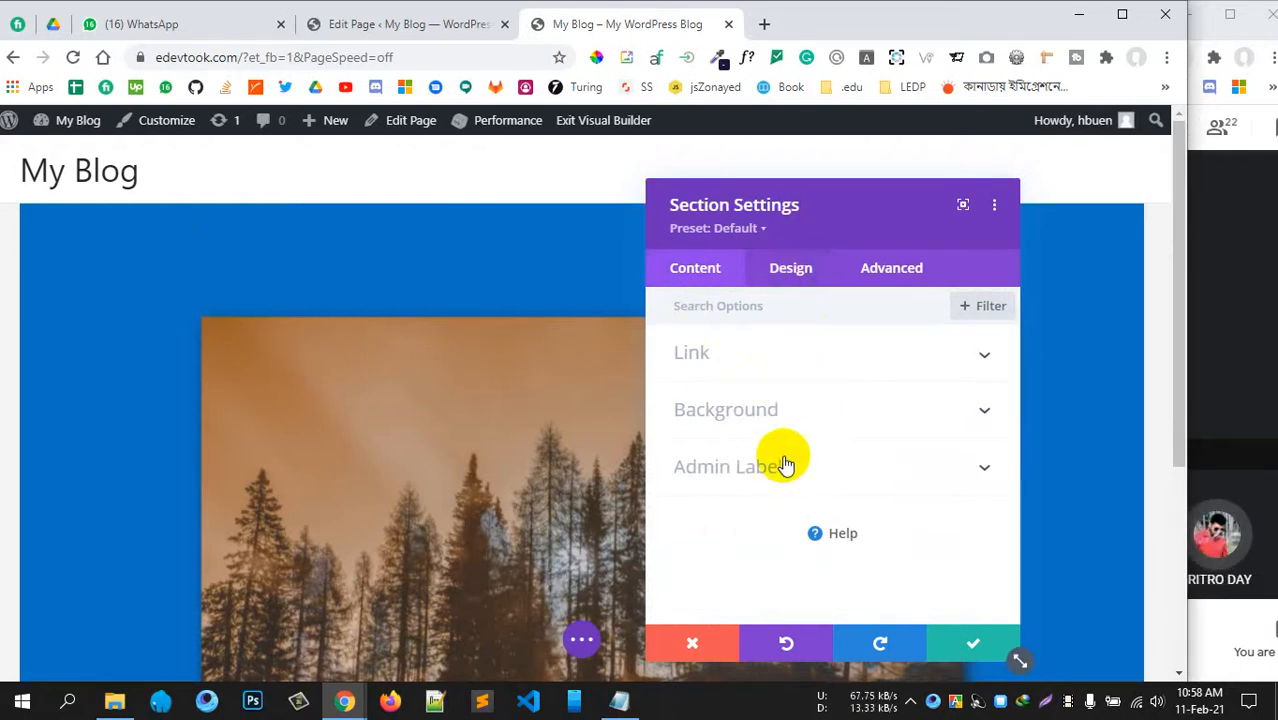
pyautogui.click(793, 411)
pyautogui.scroll(2, 900, 380)
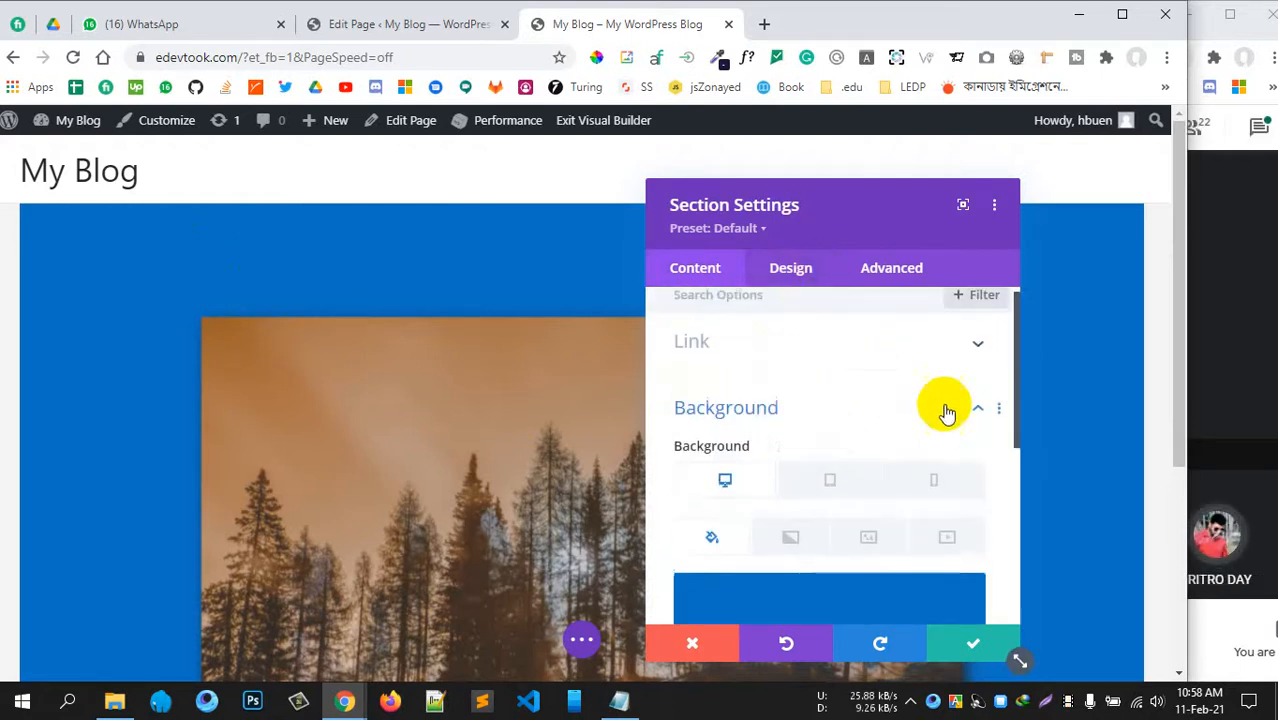
pyautogui.click(941, 408)
pyautogui.click(941, 408)
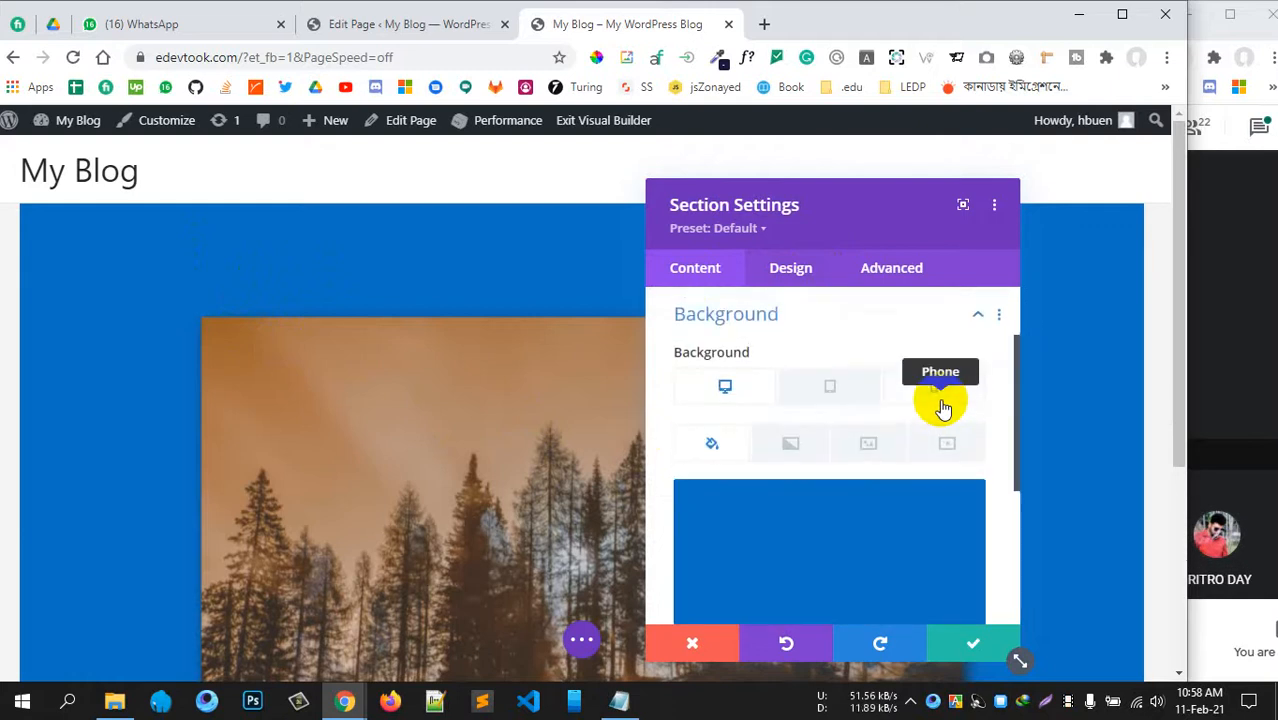
pyautogui.click(951, 325)
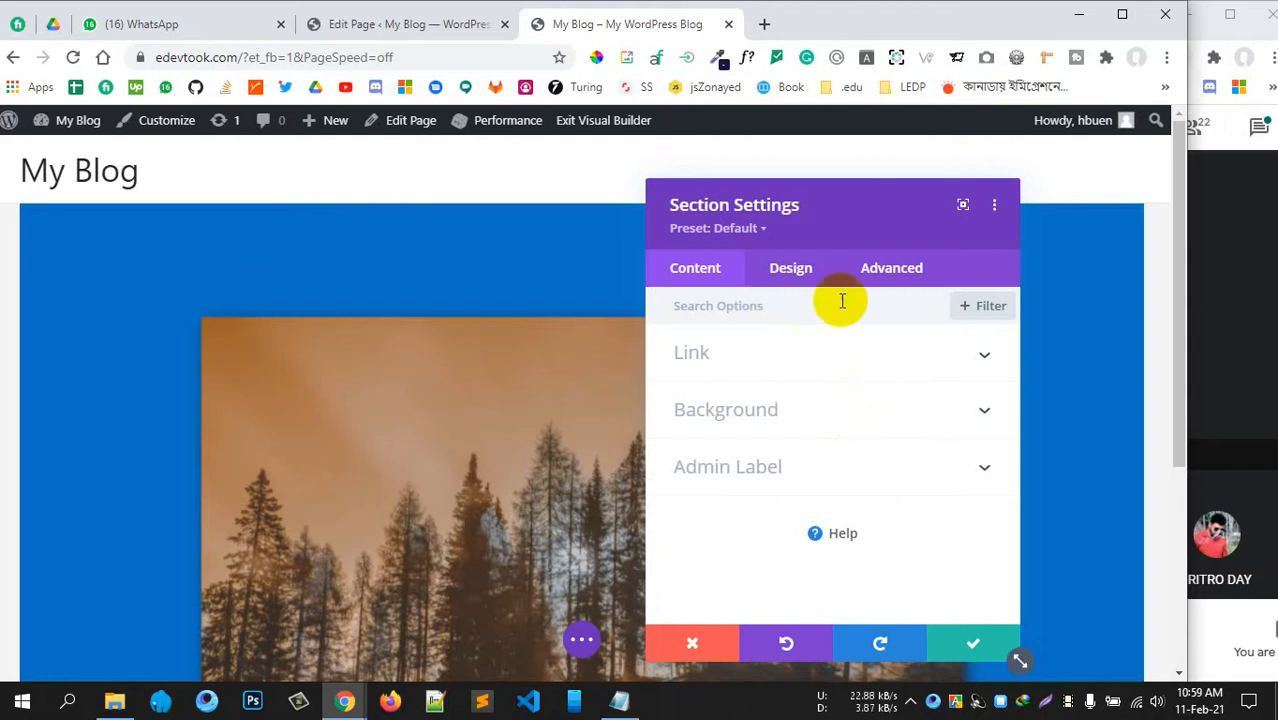
# - Move the section settings dialog aside, switch to the design settings and check the blue background along the page
pyautogui.moveTo(844, 200); pyautogui.dragTo(935, 196)
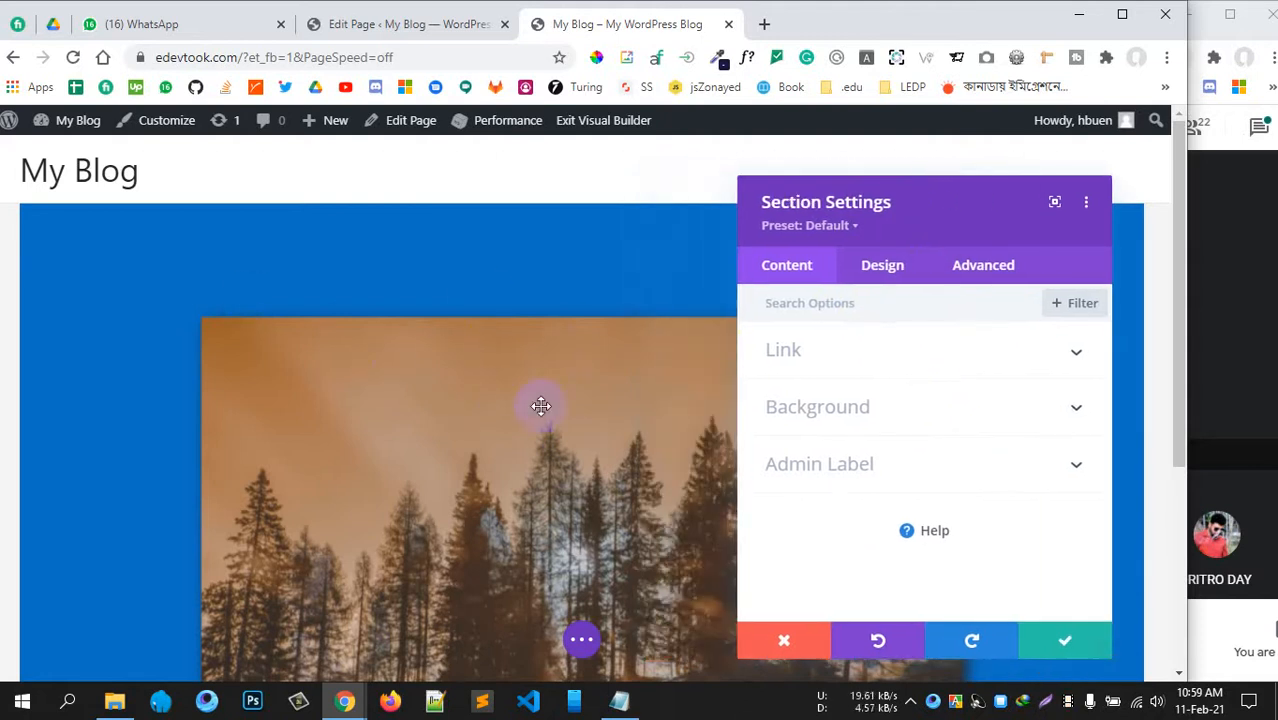
pyautogui.click(888, 278)
pyautogui.scroll(-3, 567, 346)
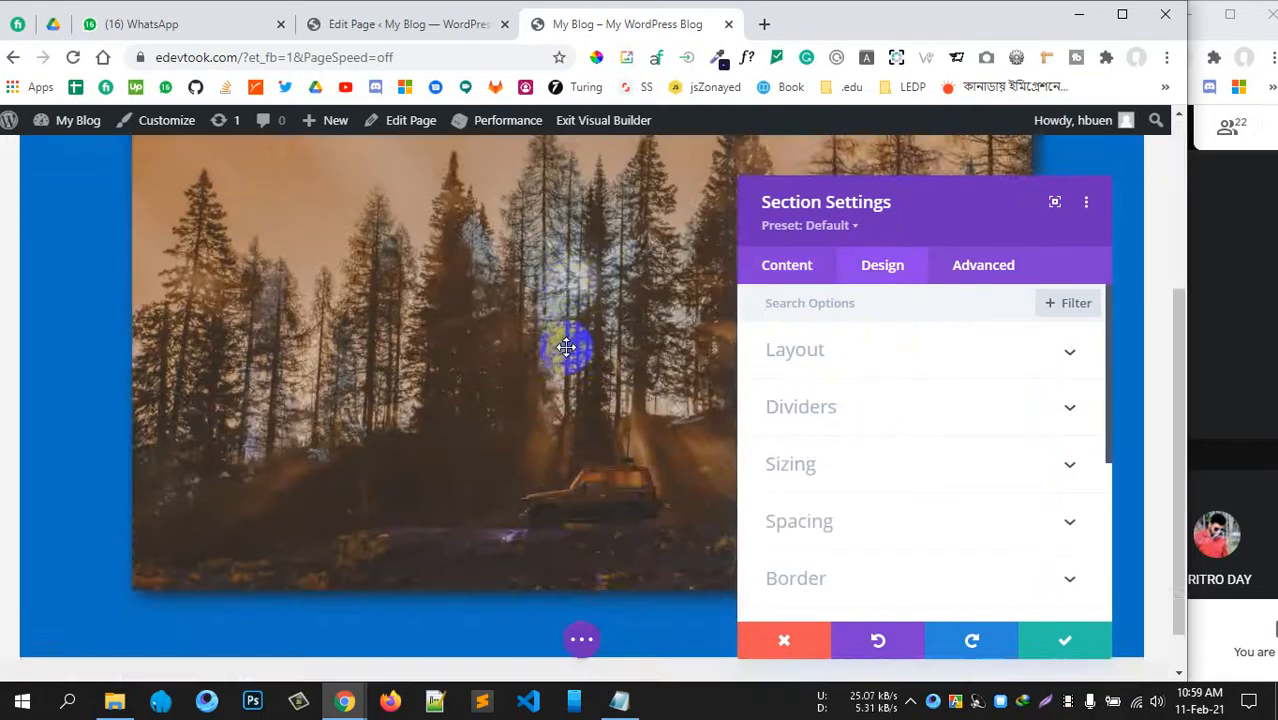
pyautogui.scroll(3, 562, 390)
pyautogui.scroll(-3, 388, 394)
pyautogui.scroll(3, 459, 479)
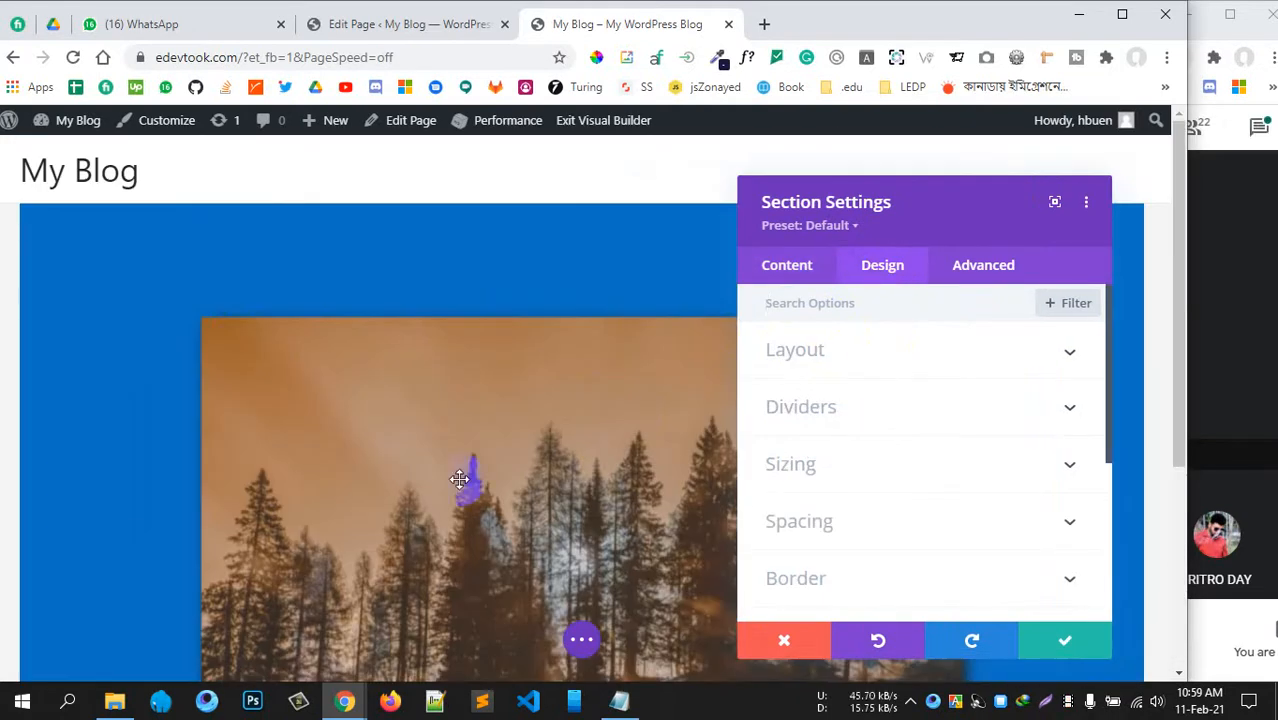
# - Review the categories in the section's advanced settings, from CSS ID & Classes to Scroll Effects
pyautogui.click(1002, 270)
pyautogui.scroll(-3, 920, 455)
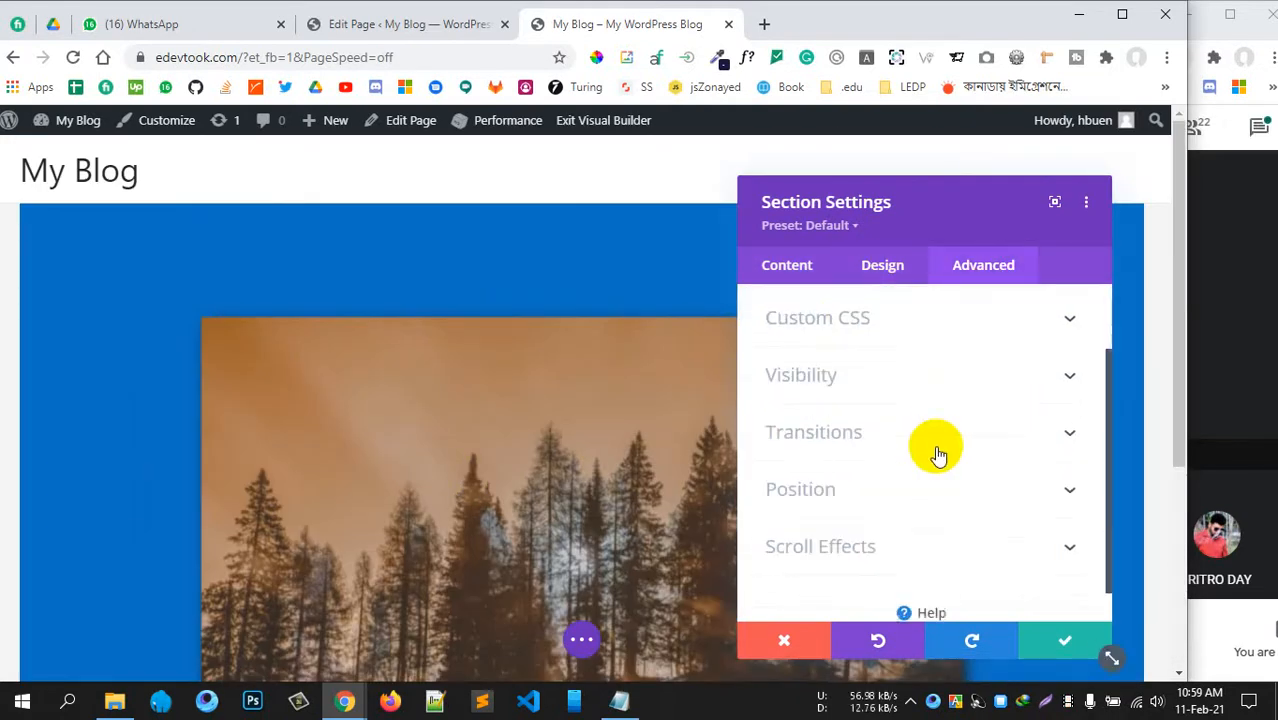
pyautogui.scroll(3, 946, 512)
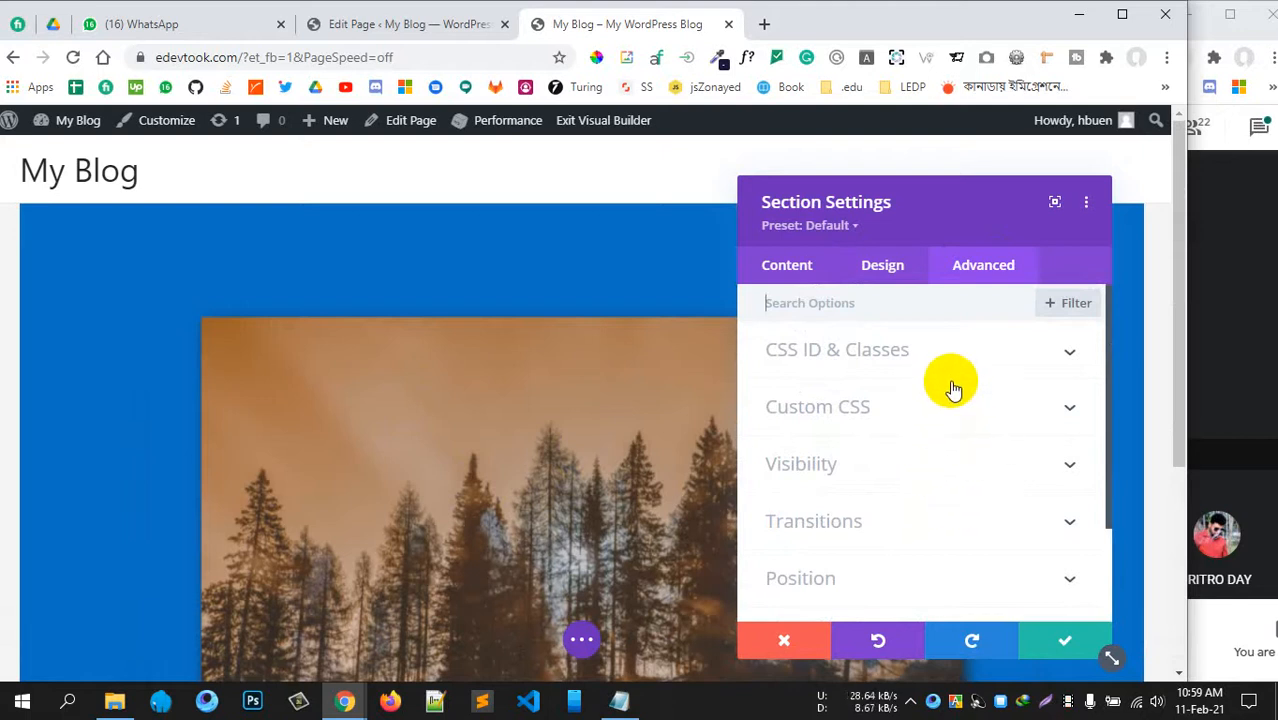
pyautogui.scroll(-2, 945, 482)
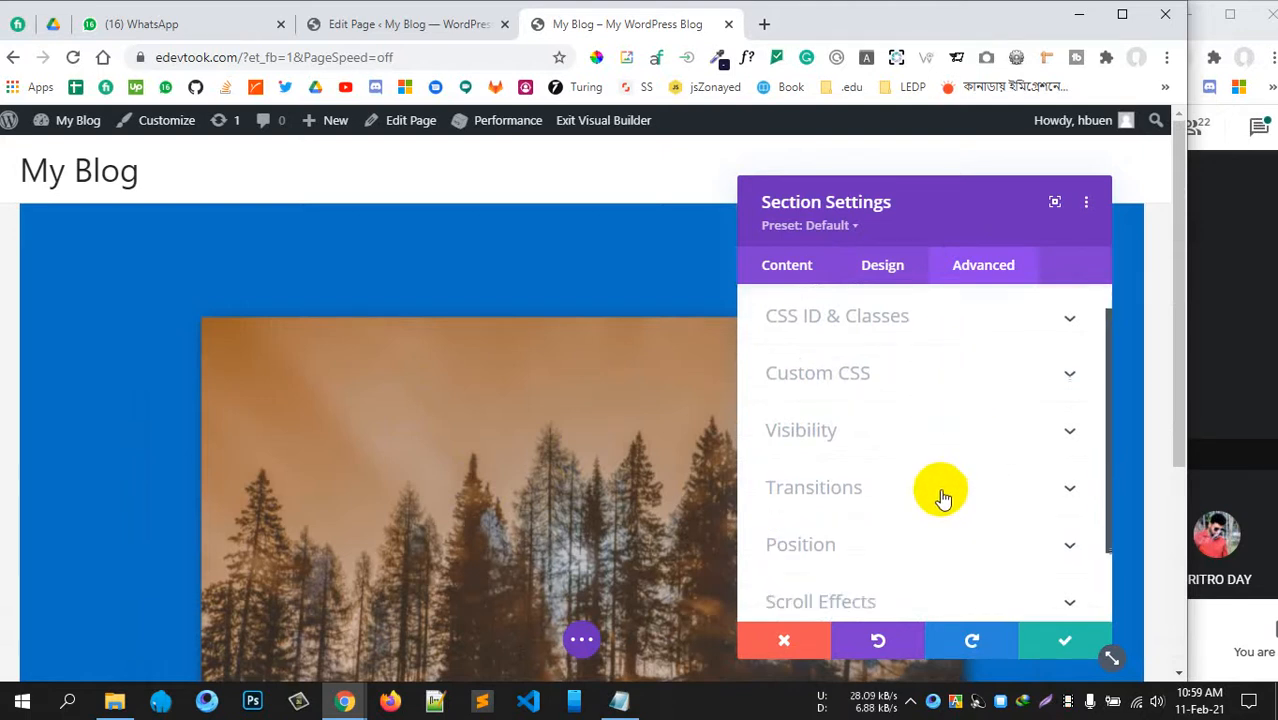
pyautogui.scroll(1, 855, 458)
pyautogui.scroll(1, 874, 477)
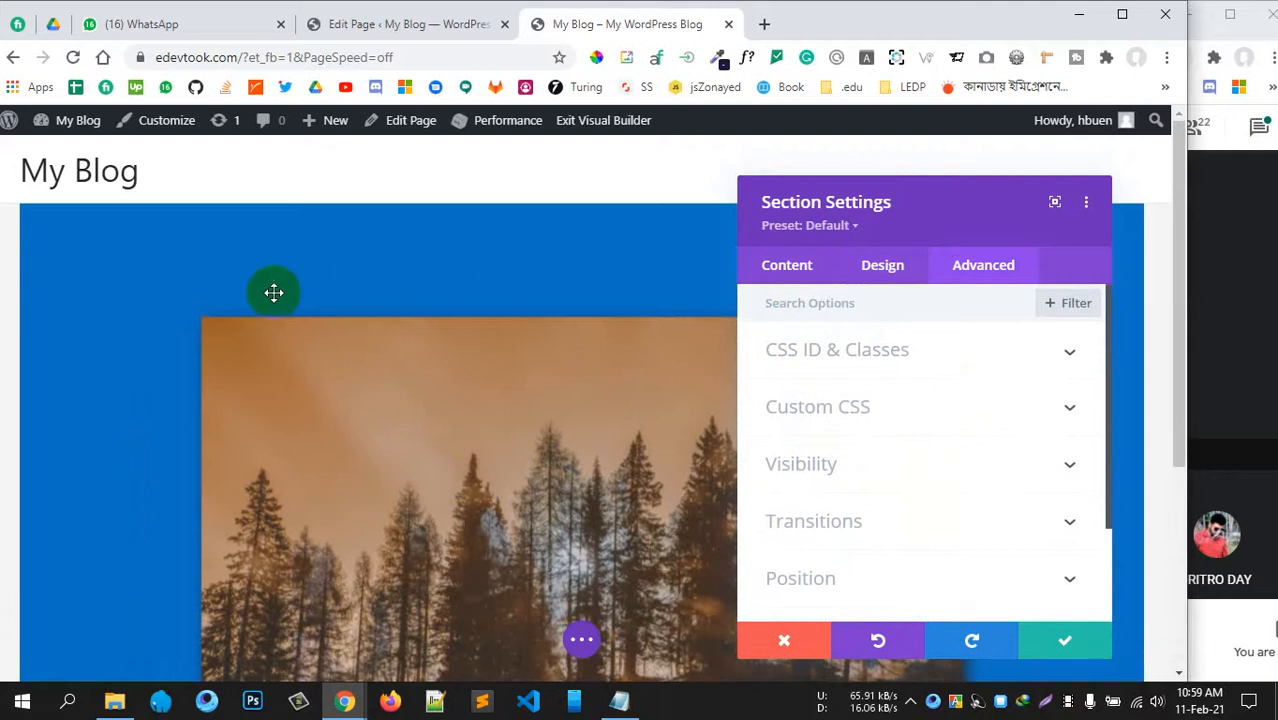
# - Return to the section's content settings and save the section's changes
pyautogui.click(866, 266)
pyautogui.click(766, 264)
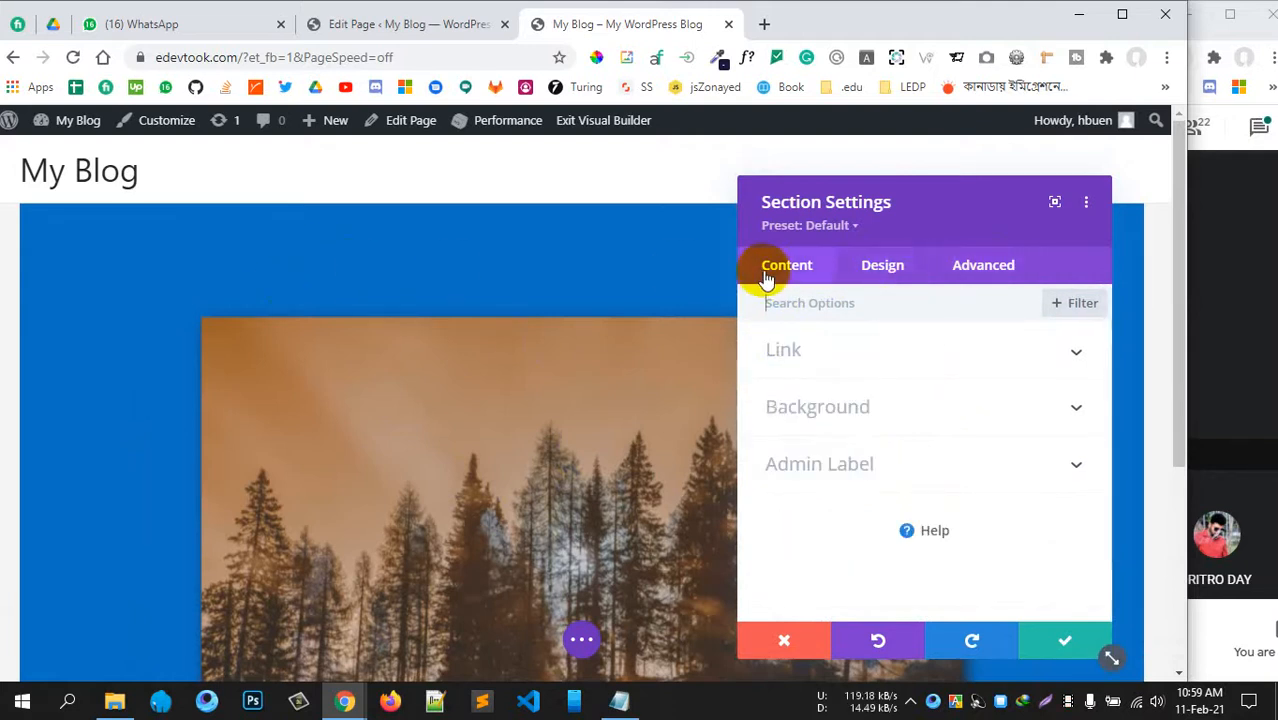
pyautogui.click(833, 226)
pyautogui.click(936, 218)
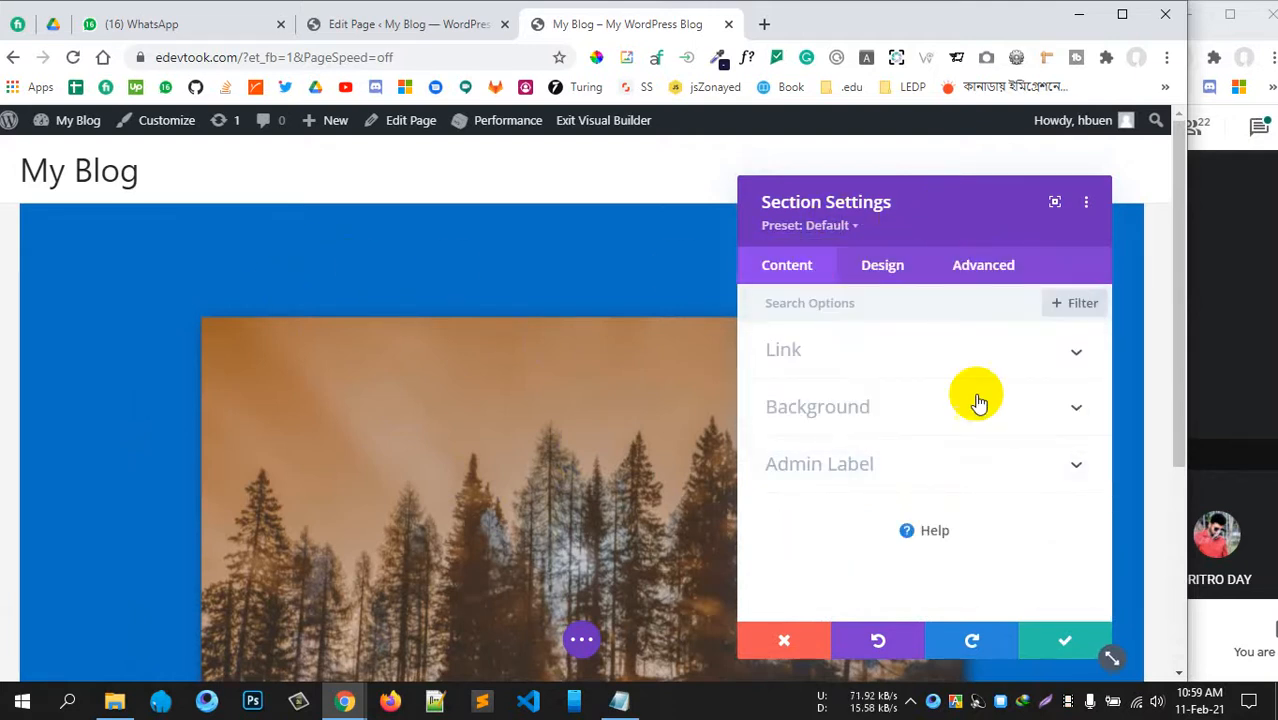
pyautogui.click(1070, 636)
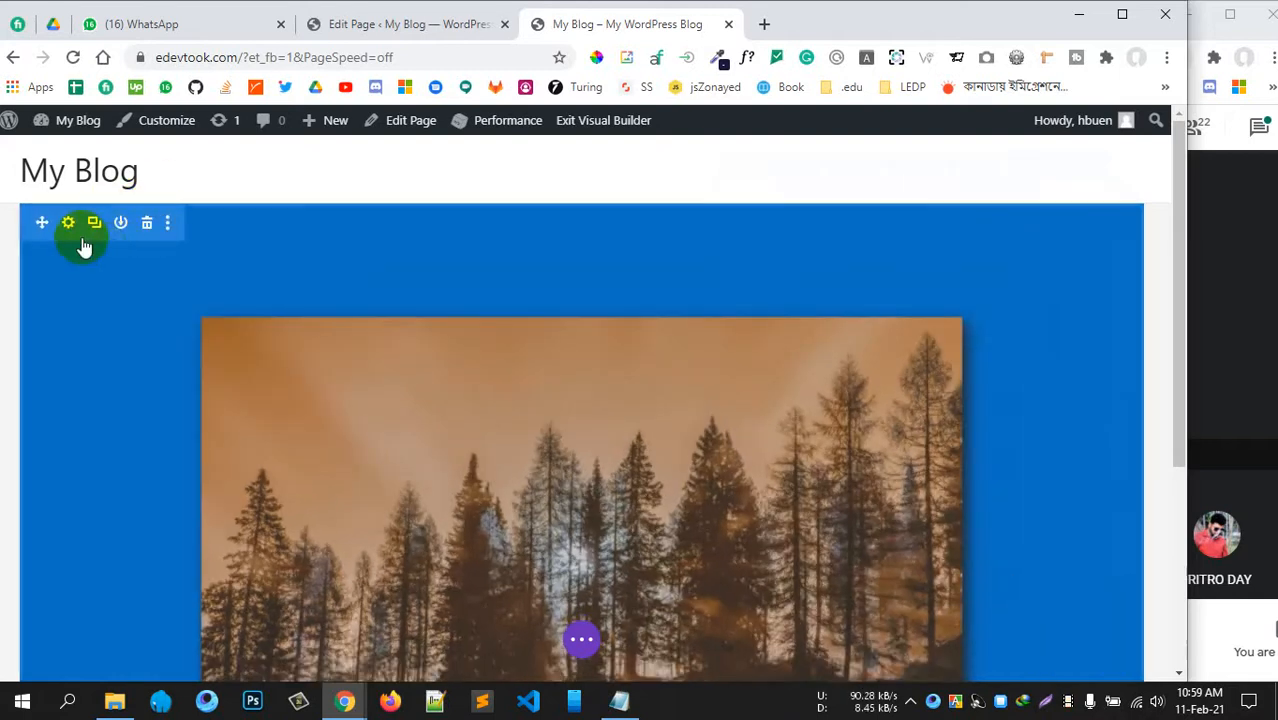
# - Inspect the saved section on the page, down to the controls for adding a row or section below the image
pyautogui.scroll(-5, 437, 277)
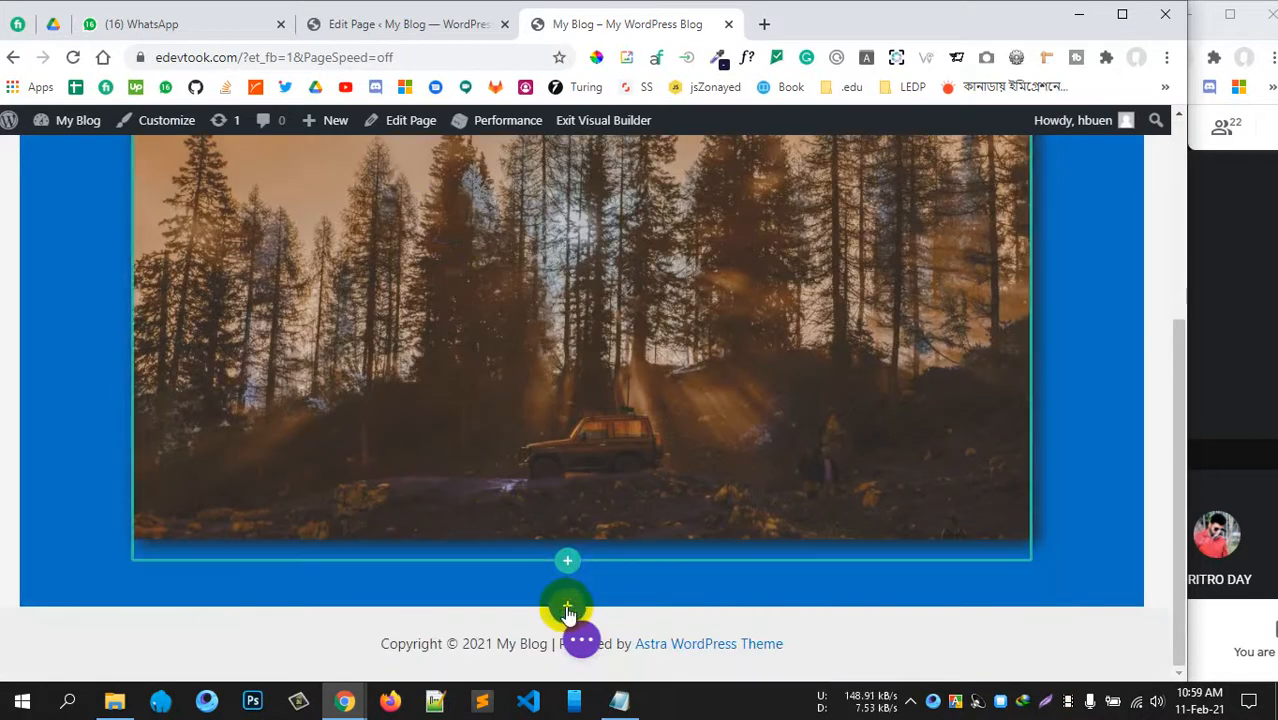
pyautogui.scroll(5, 596, 493)
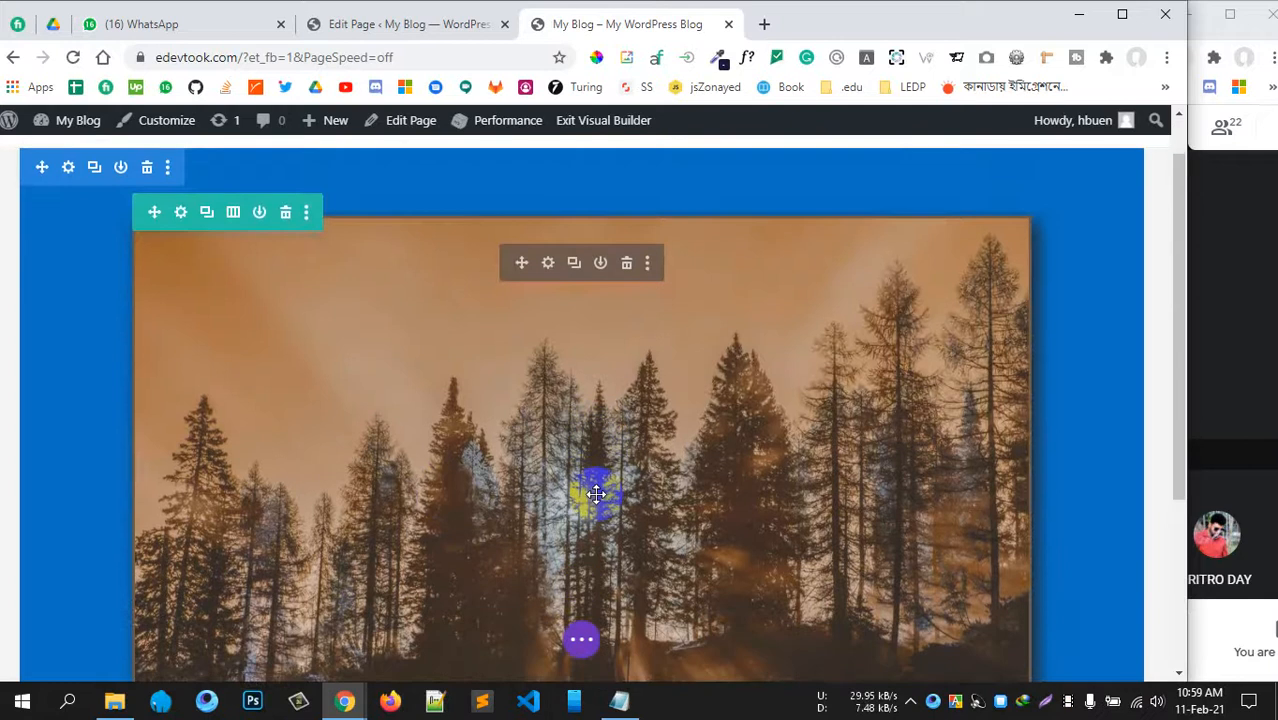
pyautogui.scroll(-5, 542, 471)
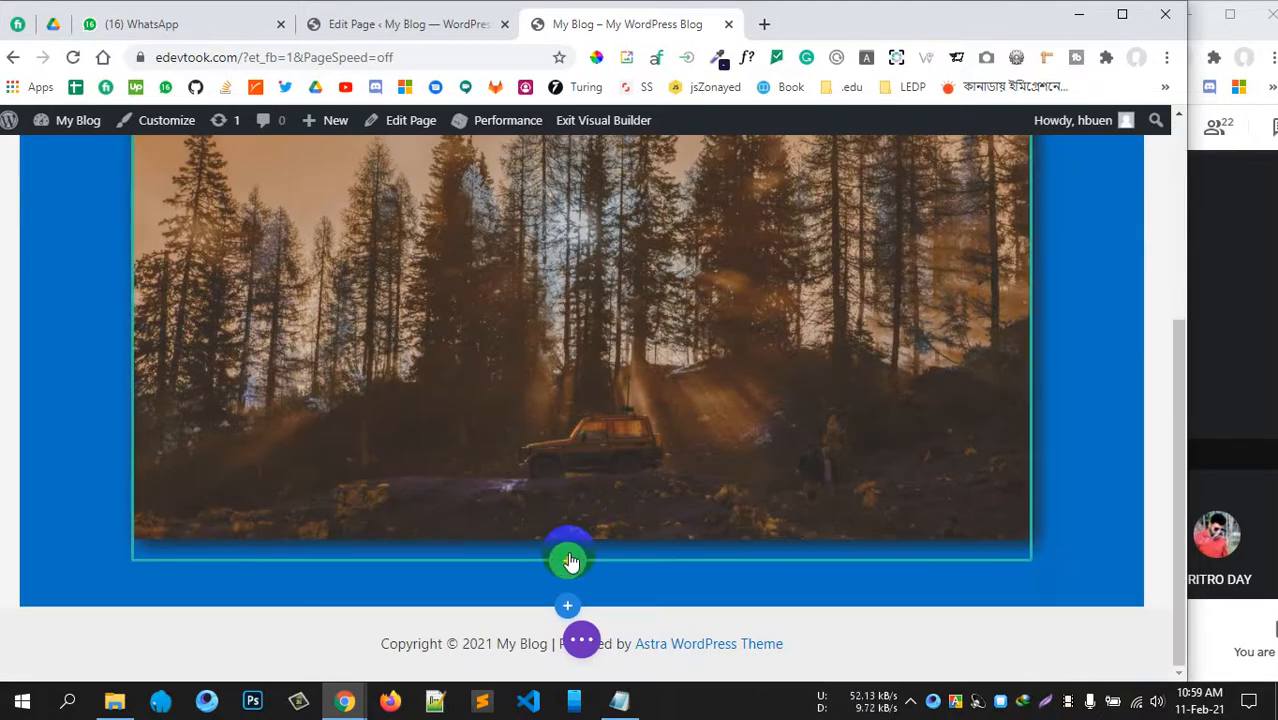
# - Insert a row with two equal columns below the image and dismiss the module picker
pyautogui.click(569, 561)
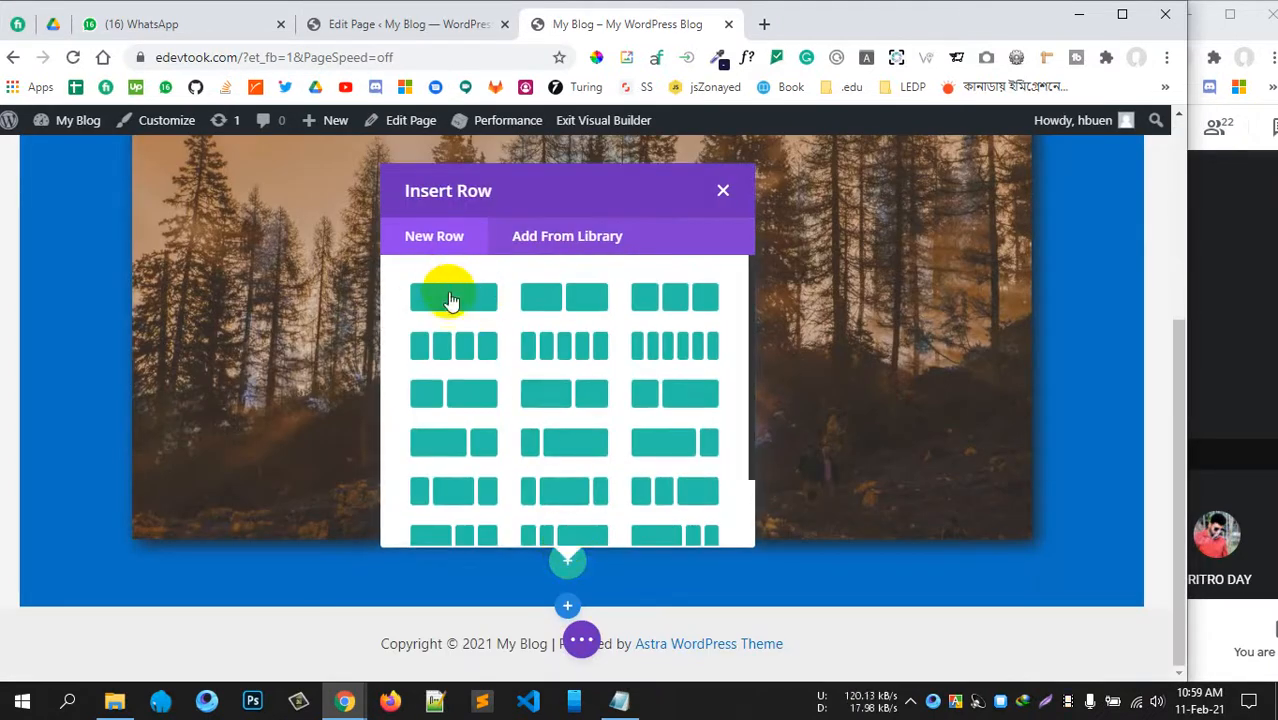
pyautogui.click(557, 296)
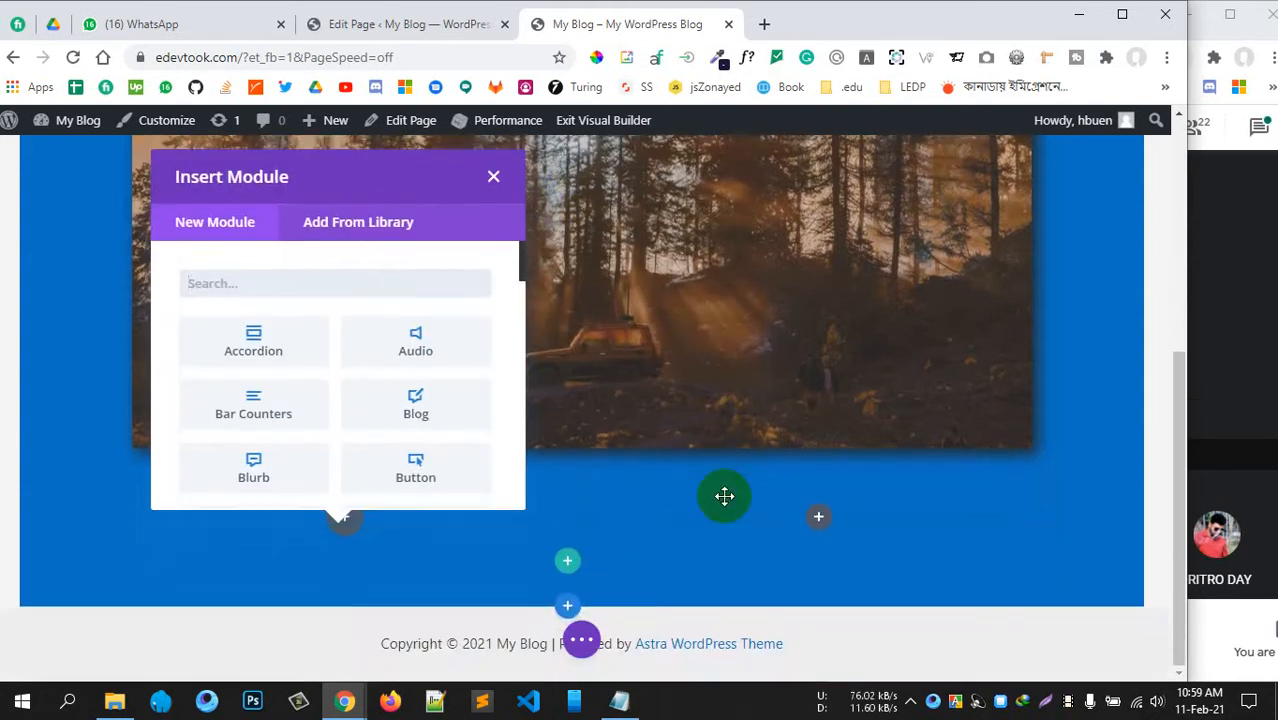
pyautogui.click(493, 178)
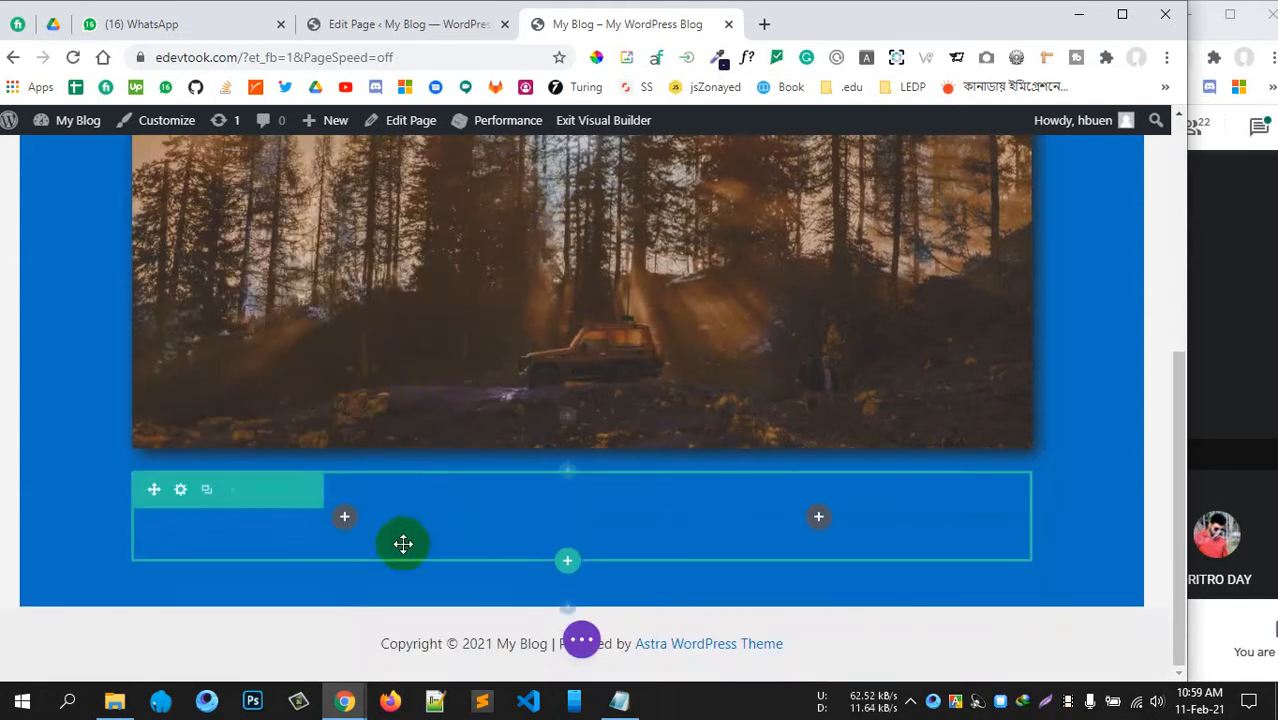
# - Browse the available modules for the new row's first column, search for "text" and insert a Text module
pyautogui.click(346, 519)
pyautogui.scroll(-3, 345, 392)
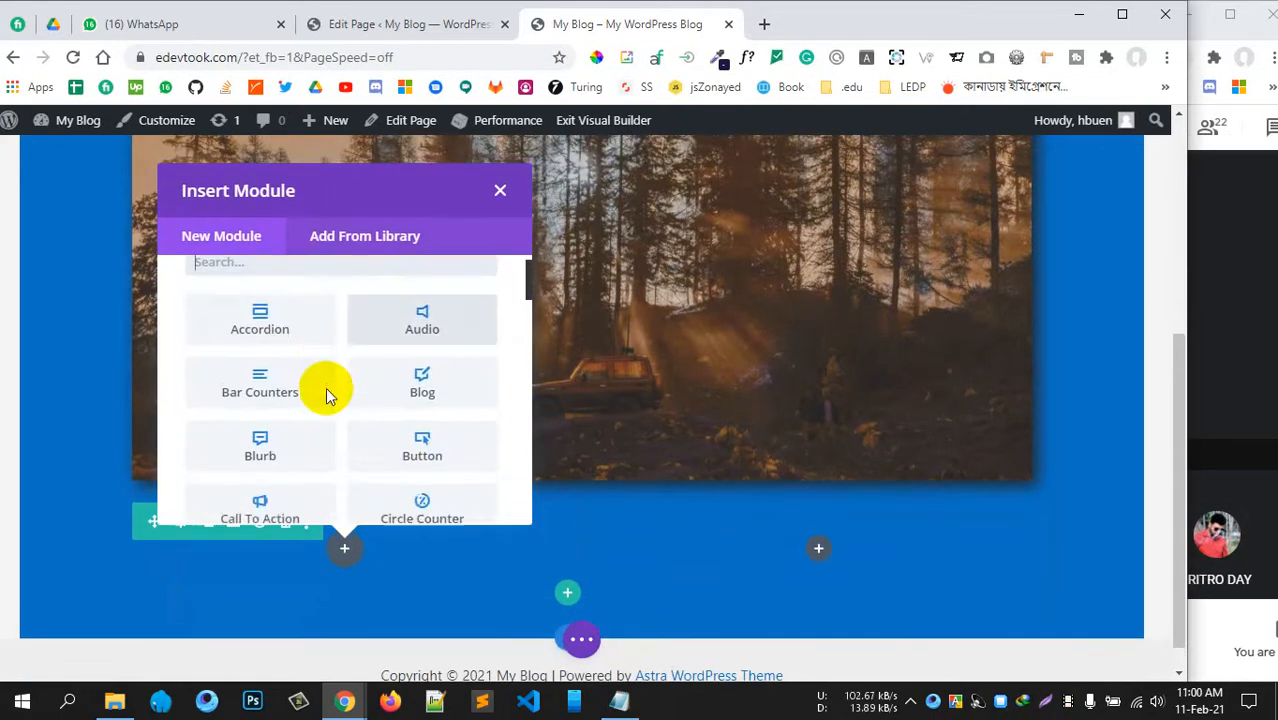
pyautogui.scroll(-1, 342, 440)
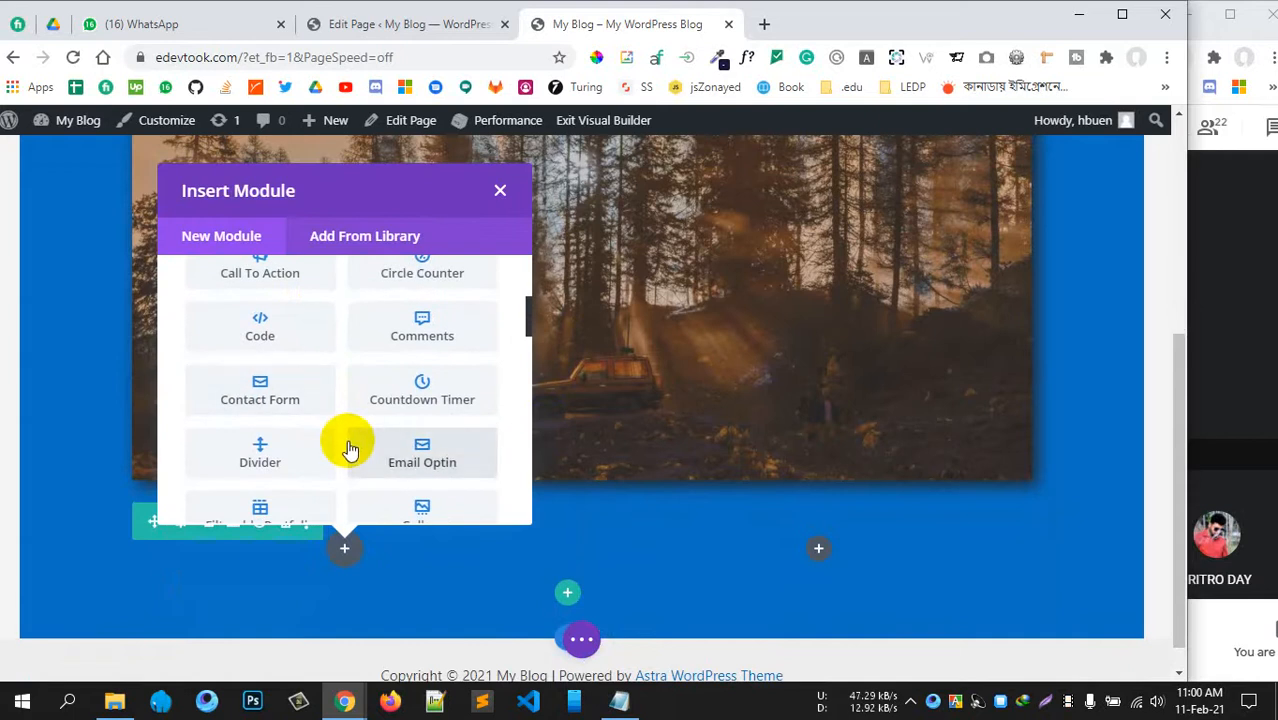
pyautogui.scroll(1, 336, 425)
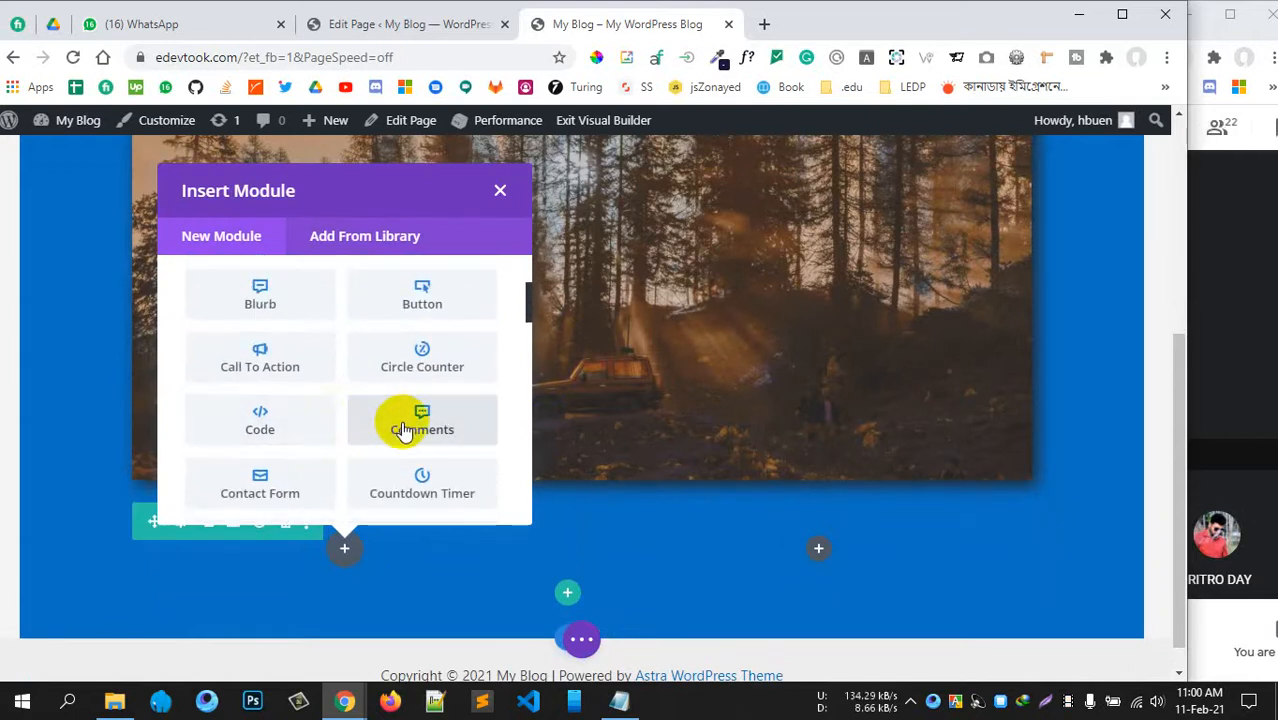
pyautogui.scroll(2, 400, 425)
pyautogui.scroll(1, 412, 414)
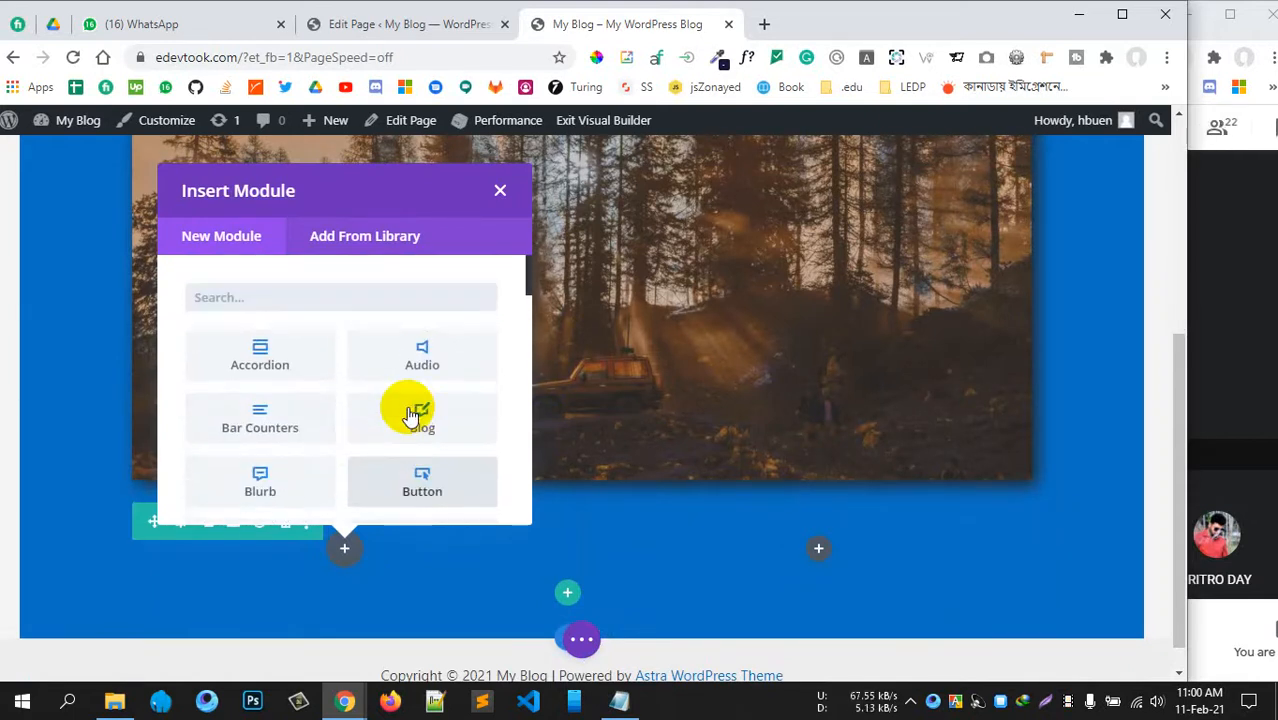
pyautogui.click(315, 305)
pyautogui.write('text')
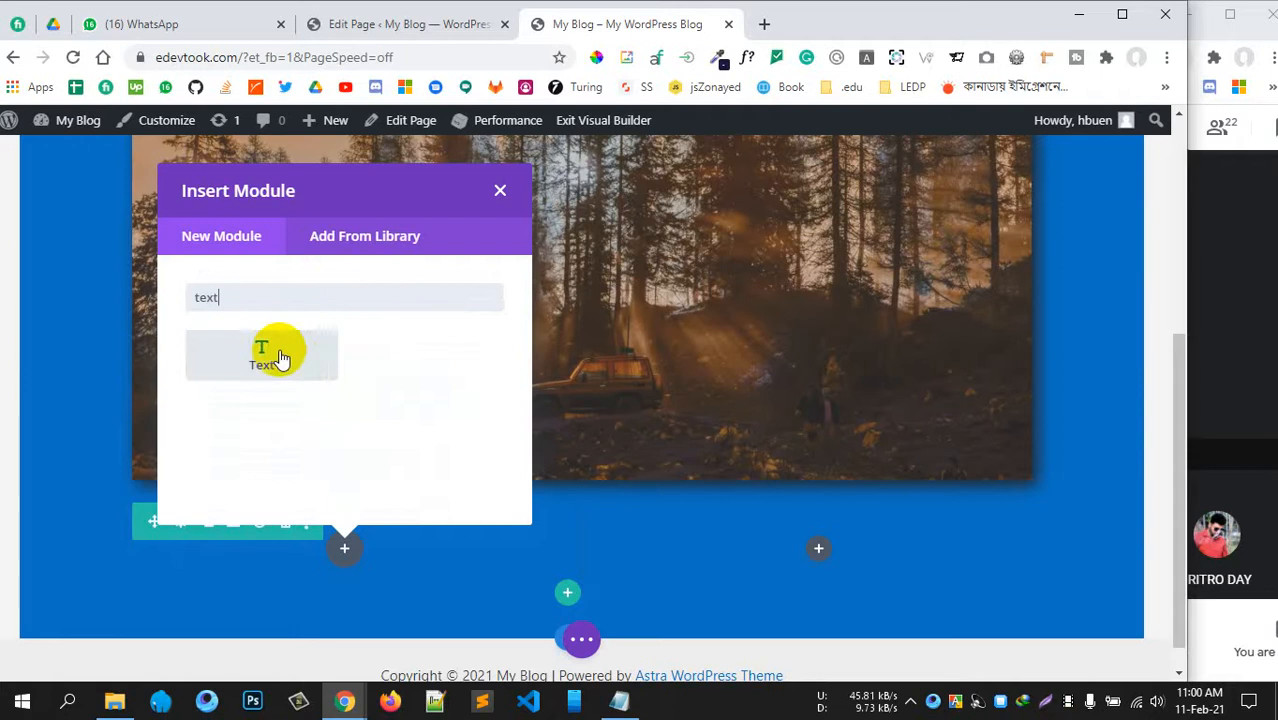
pyautogui.click(280, 358)
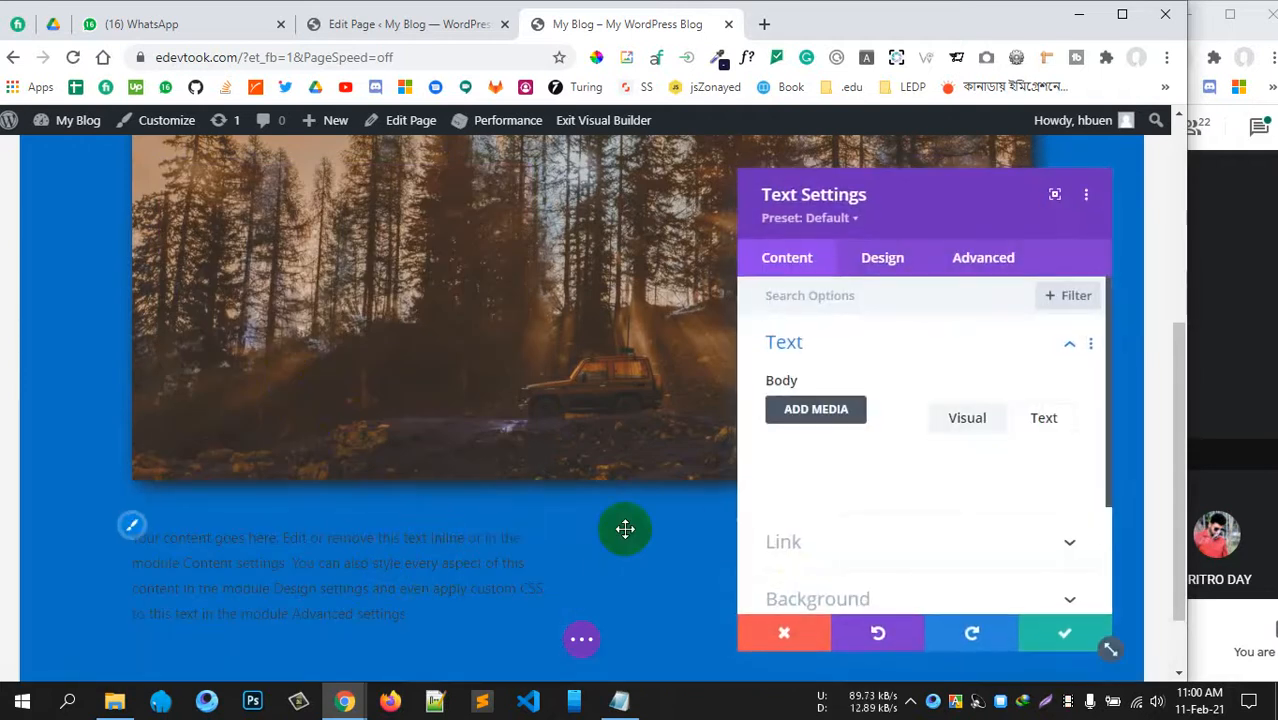
# - Review the text module's body editor alongside the placeholder paragraph on the page, selecting the paragraph
pyautogui.scroll(-1, 479, 528)
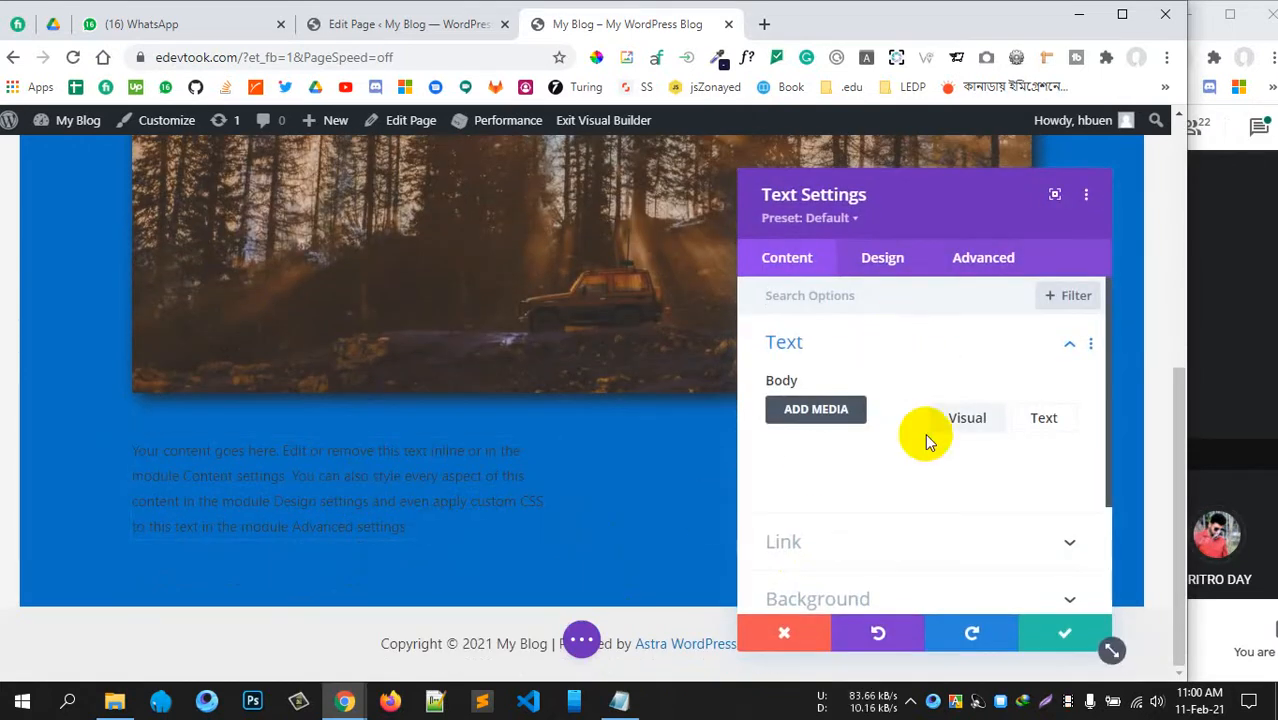
pyautogui.scroll(-3, 926, 440)
pyautogui.moveTo(442, 531); pyautogui.dragTo(125, 447)
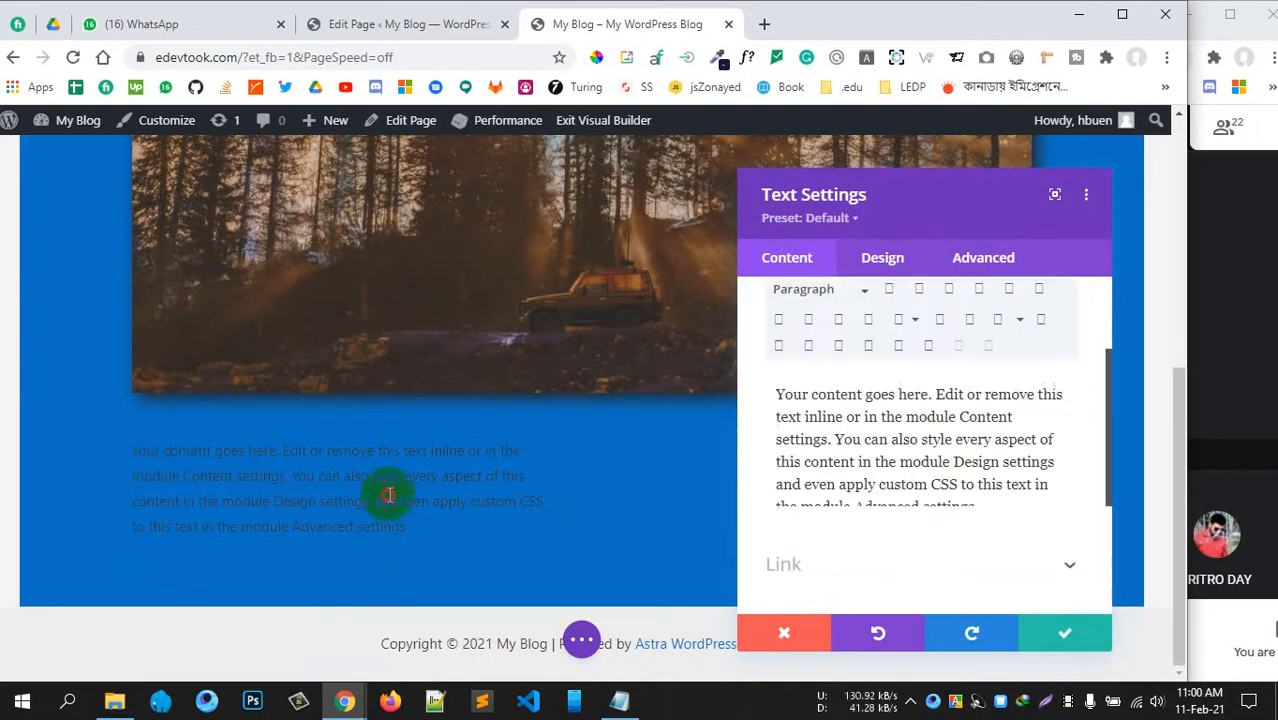
pyautogui.doubleClick(937, 441)
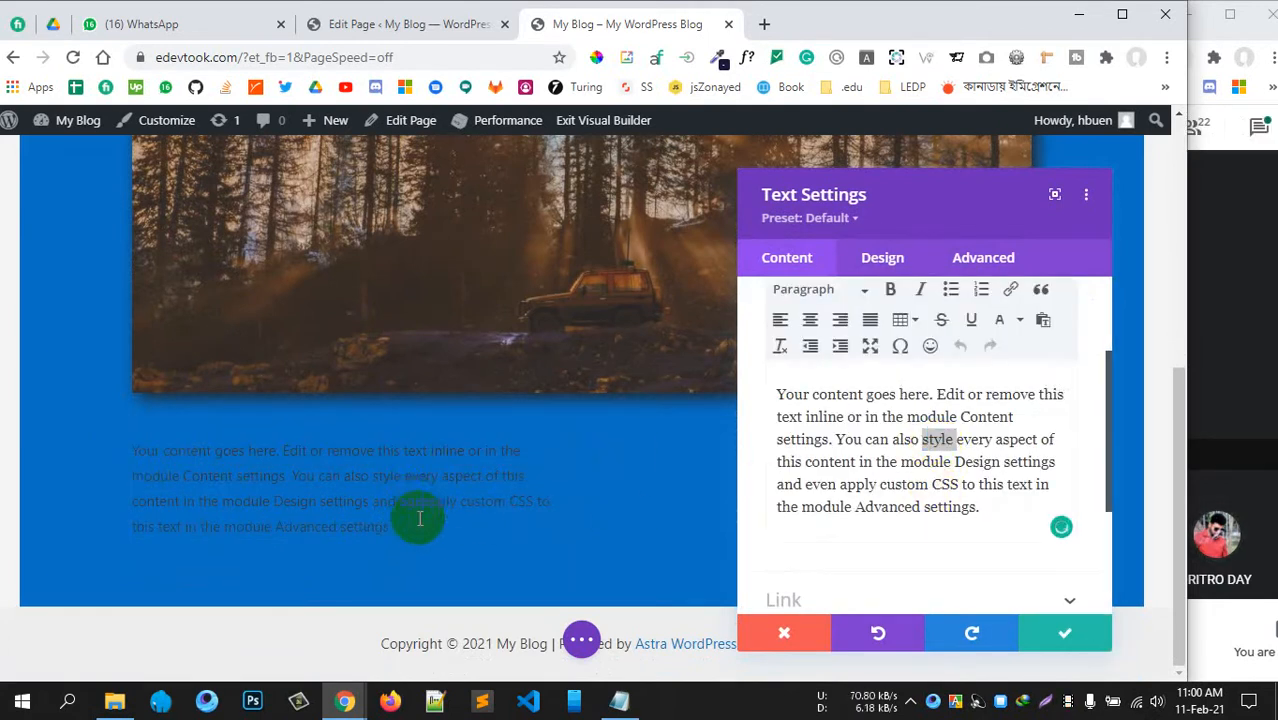
pyautogui.moveTo(420, 518); pyautogui.dragTo(147, 451)
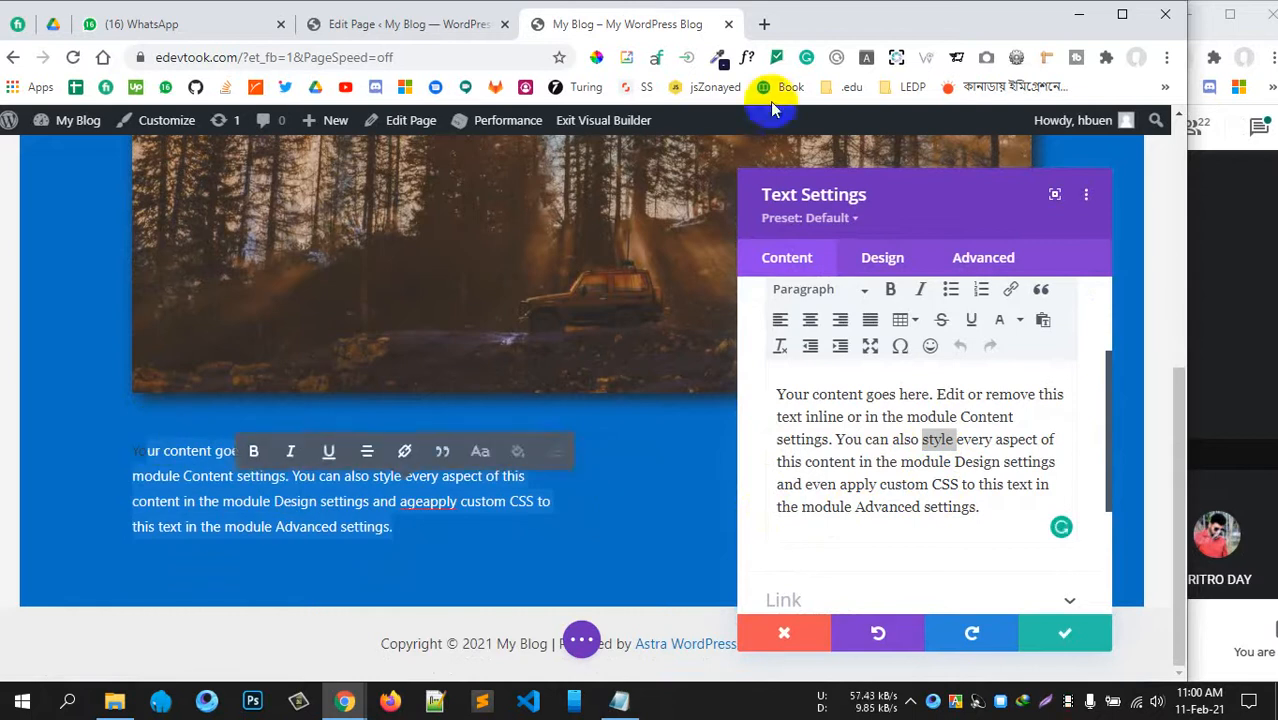
# - Search the web for "lorem" in a new browser tab and copy the description of the loremipsum.io result
pyautogui.click(765, 25)
pyautogui.write('lorem')
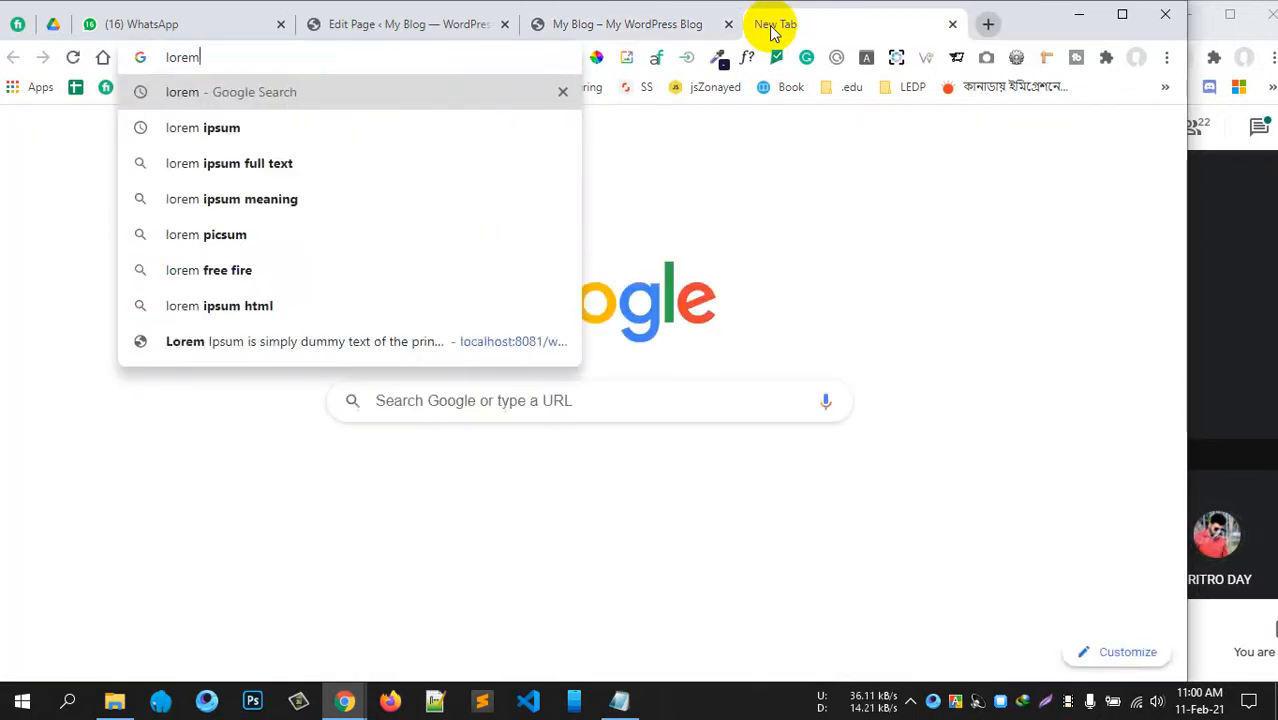
pyautogui.press('Return')
pyautogui.scroll(-3, 448, 386)
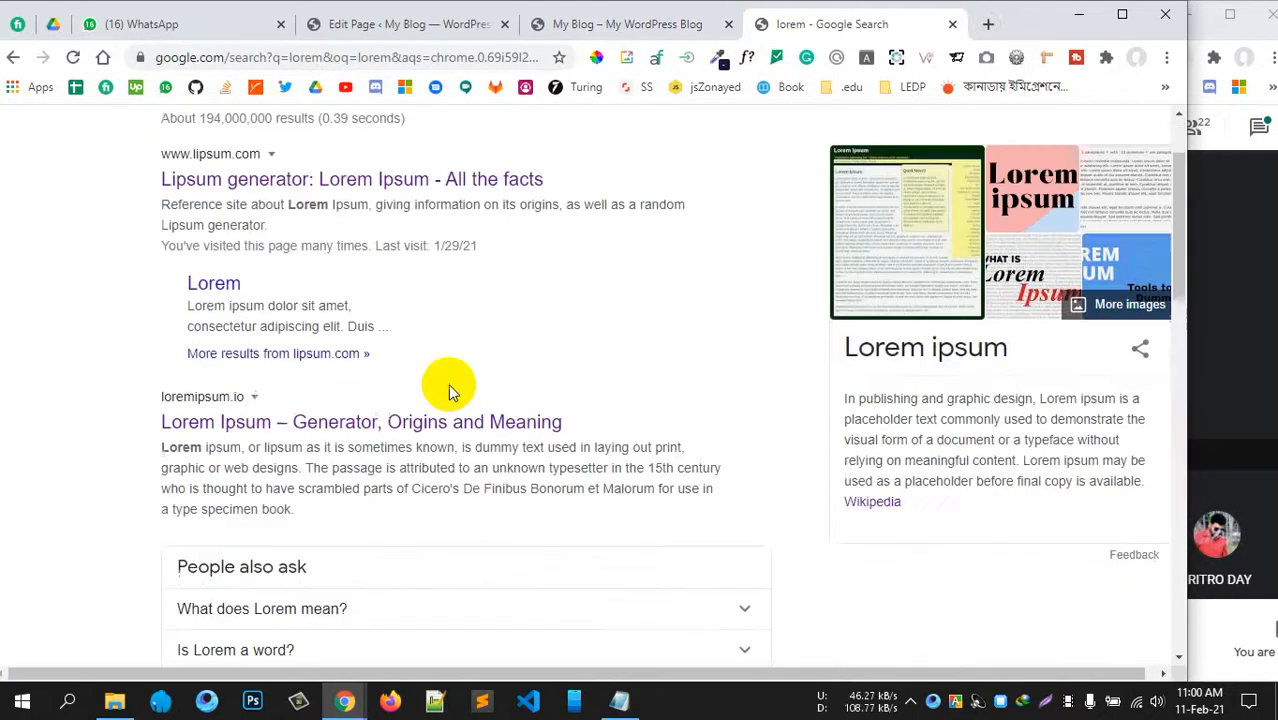
pyautogui.moveTo(334, 443); pyautogui.dragTo(171, 379)
pyautogui.hotkey('ctrl', 'c')
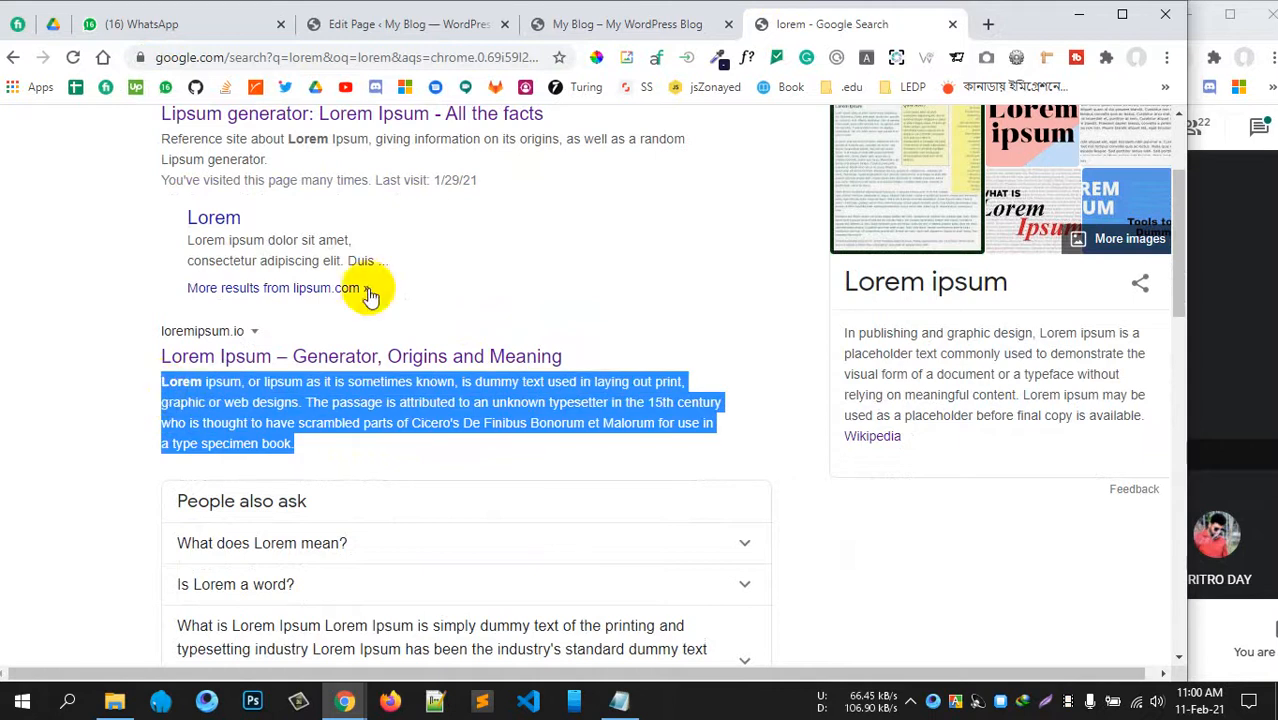
# - Return to the My Blog page and replace the text module's placeholder paragraph with the copied lorem ipsum description
pyautogui.click(588, 26)
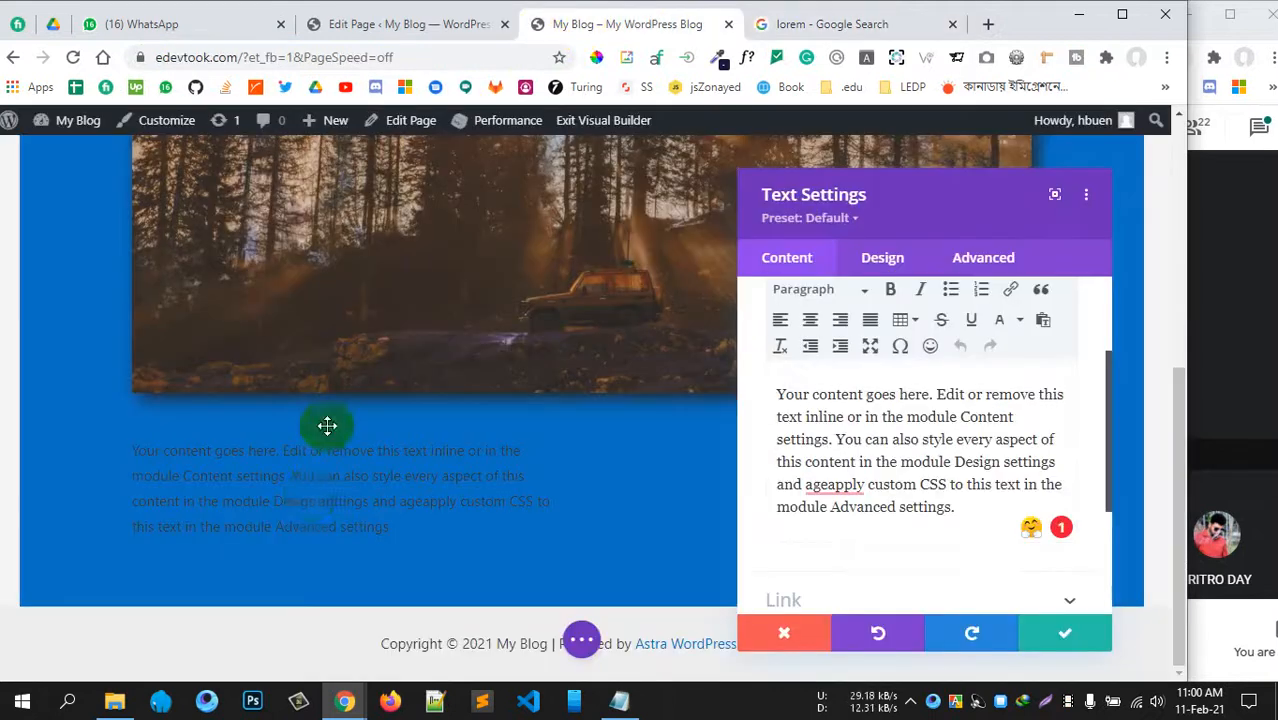
pyautogui.tripleClick(312, 494)
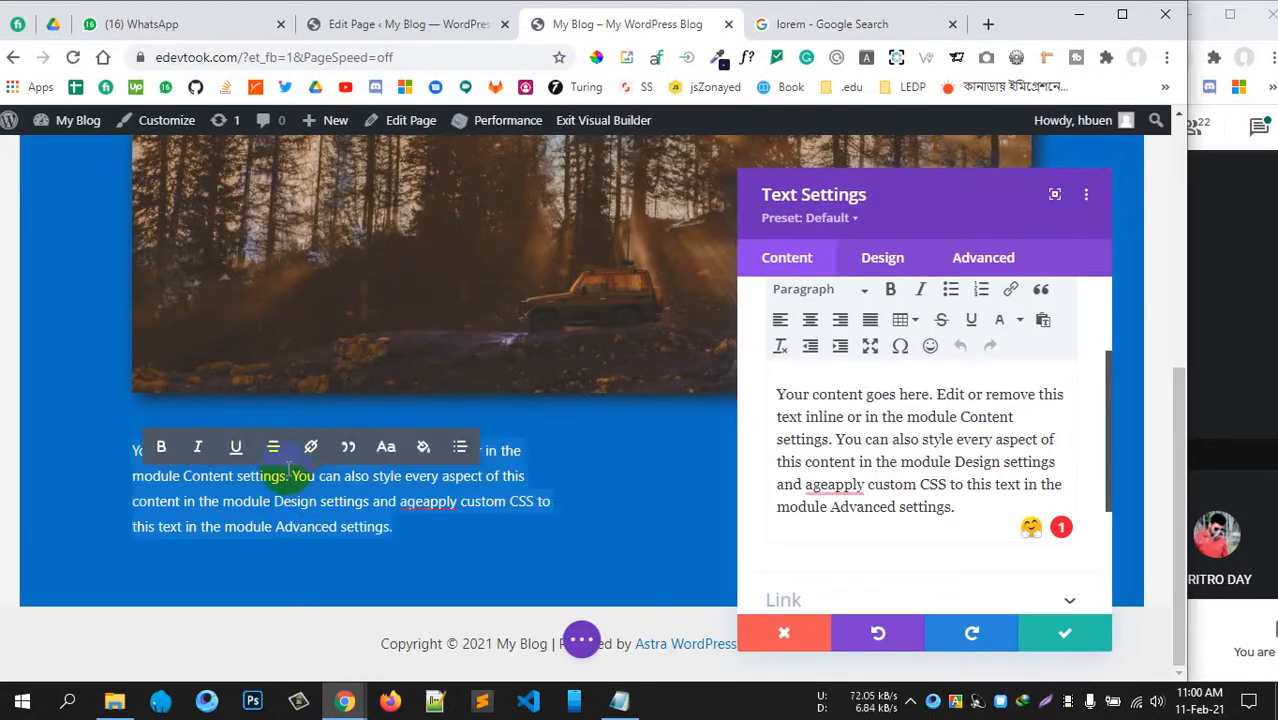
pyautogui.hotkey('ctrl', 'v')
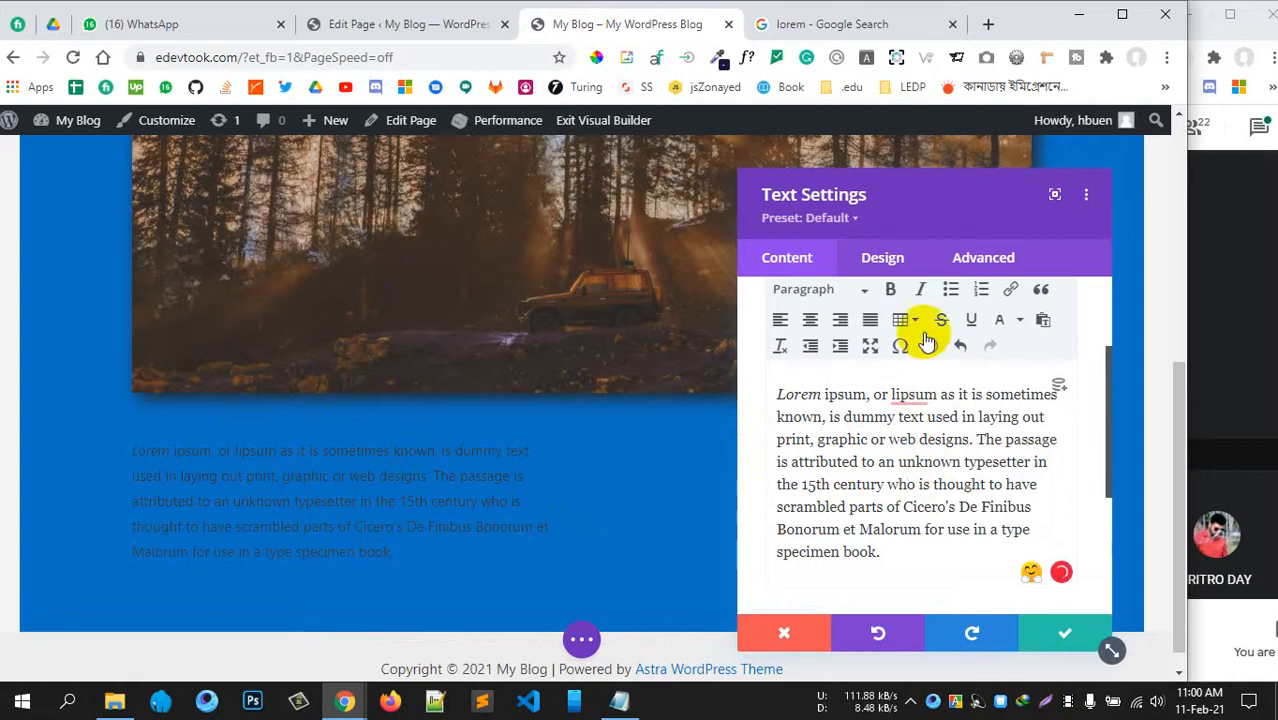
# - Review the text module's content settings, including the body editor and the Link options
pyautogui.scroll(2, 950, 380)
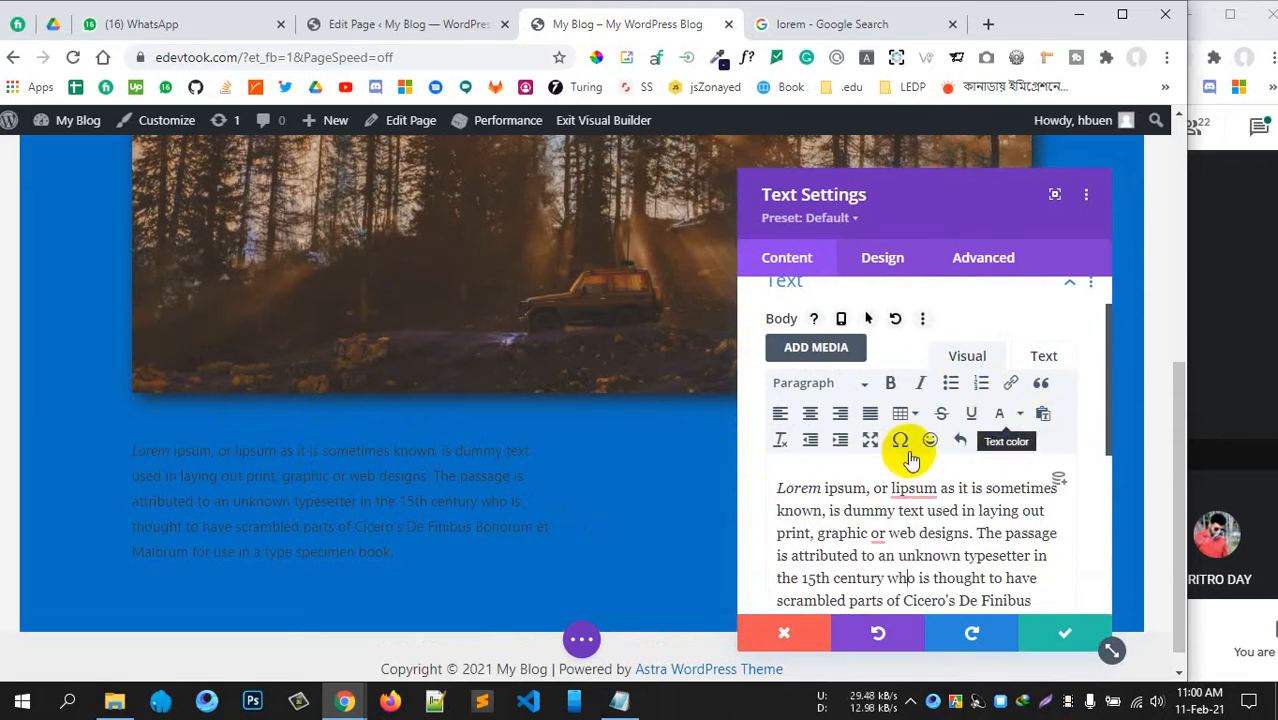
pyautogui.scroll(-5, 880, 470)
pyautogui.scroll(5, 933, 400)
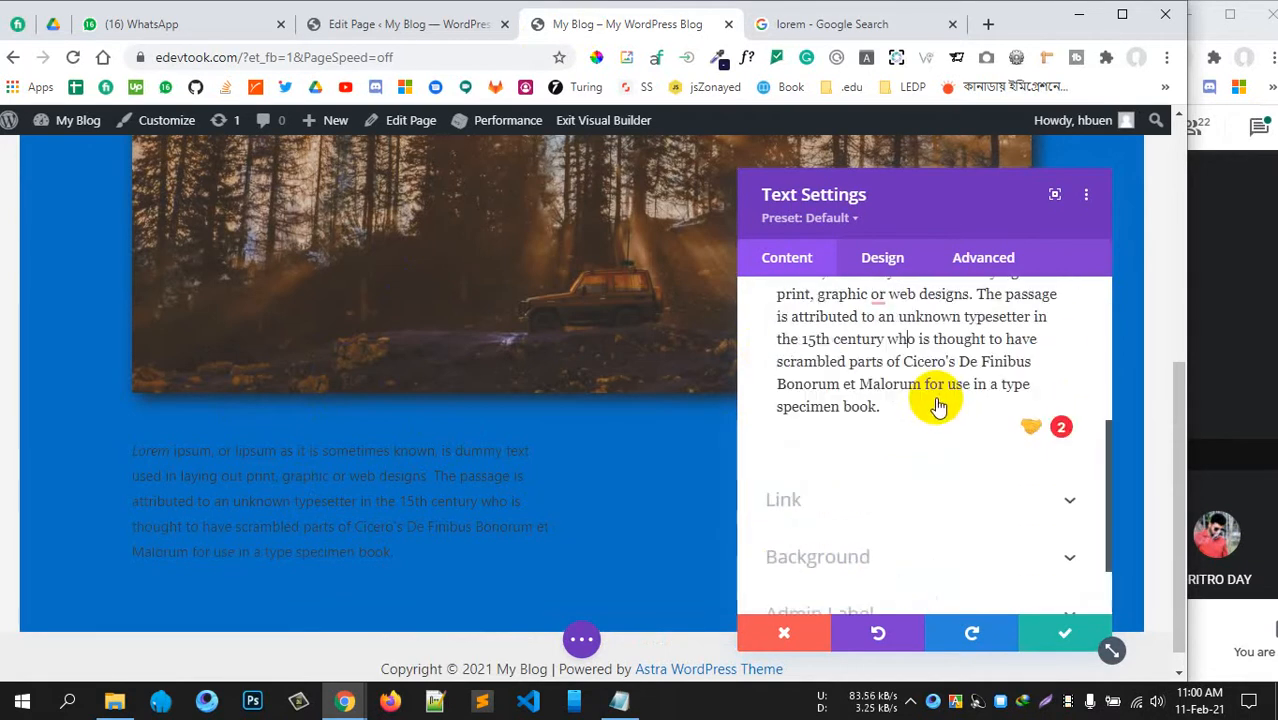
pyautogui.scroll(-5, 918, 392)
pyautogui.scroll(1, 905, 460)
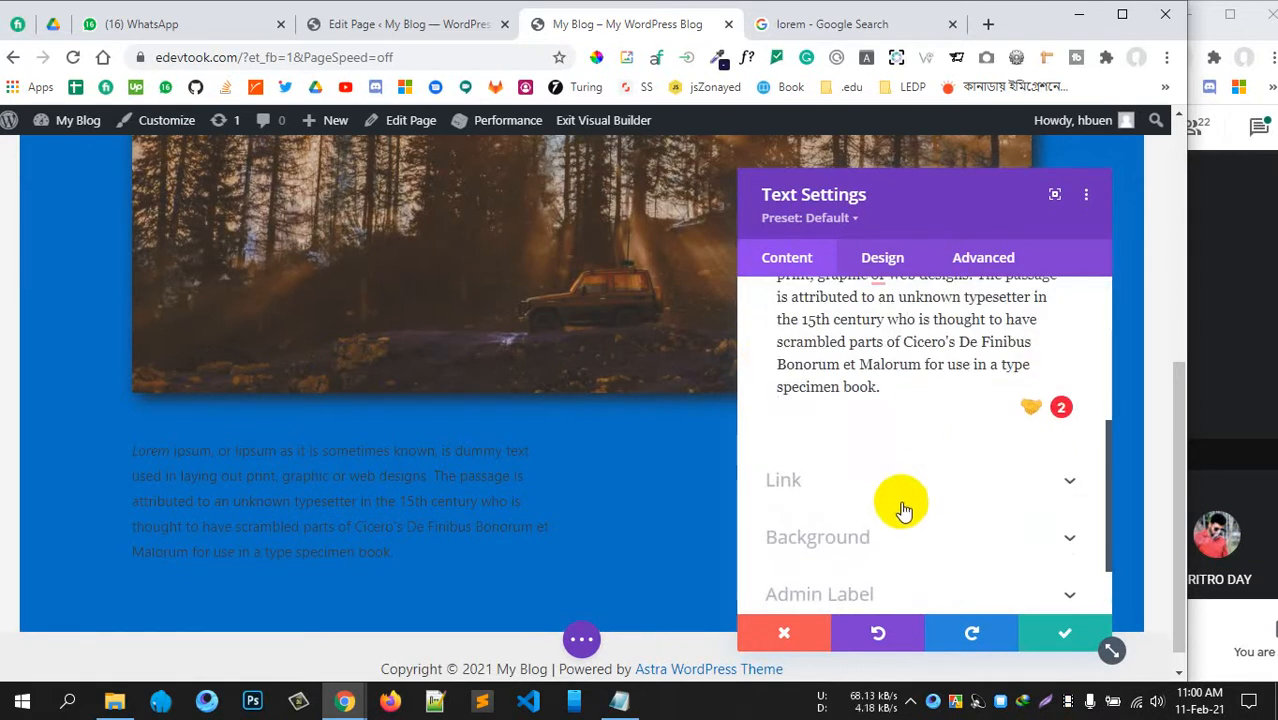
pyautogui.click(948, 480)
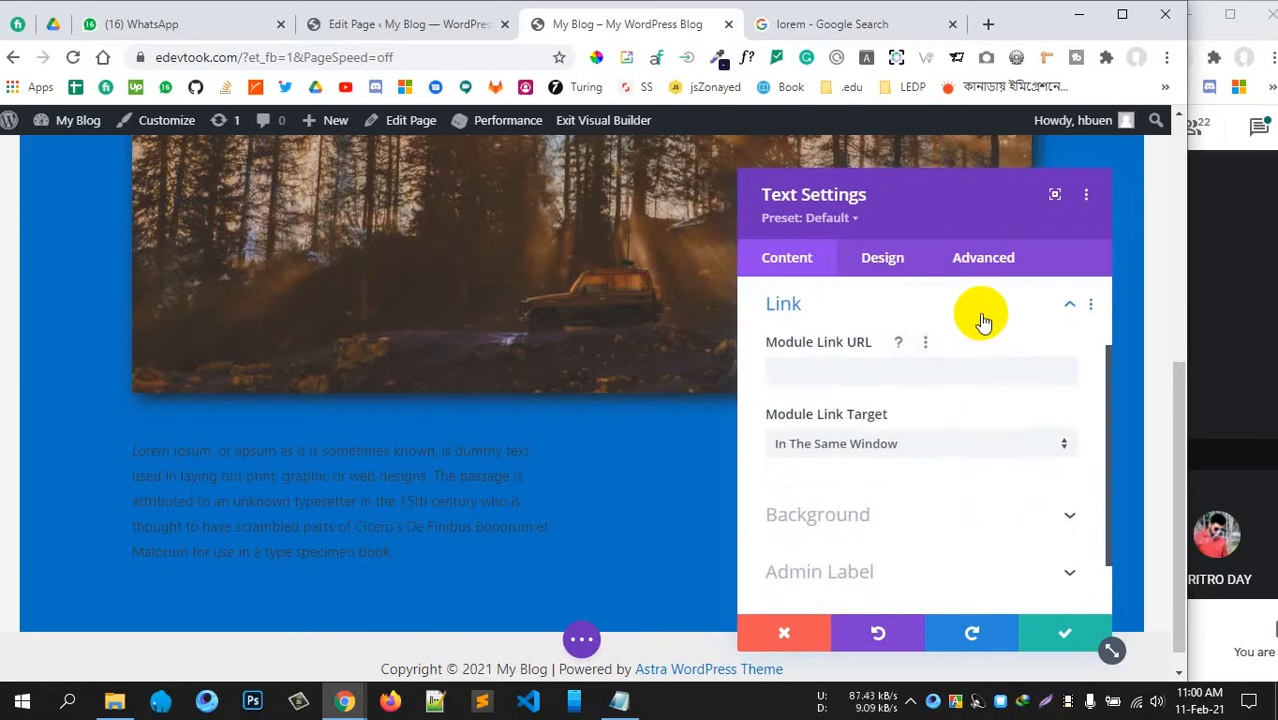
pyautogui.click(983, 318)
# - Set the text module's background color to orange #E09900
pyautogui.click(927, 452)
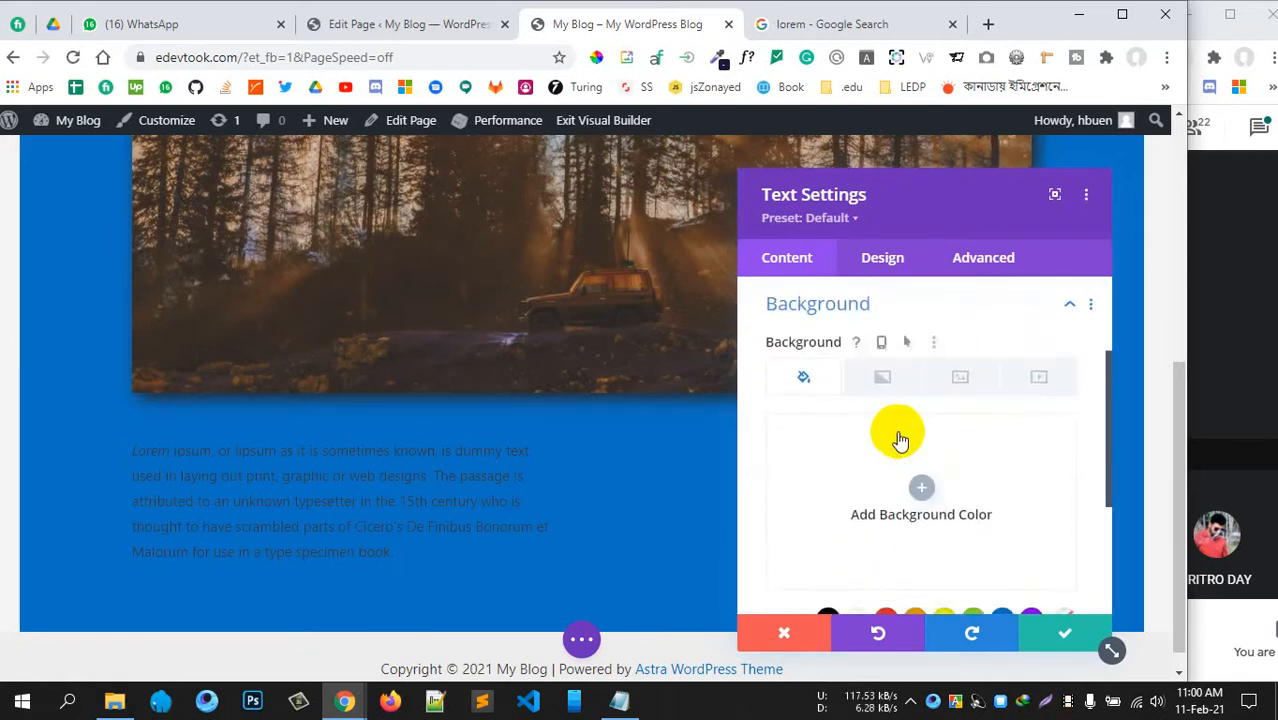
pyautogui.scroll(-3, 907, 485)
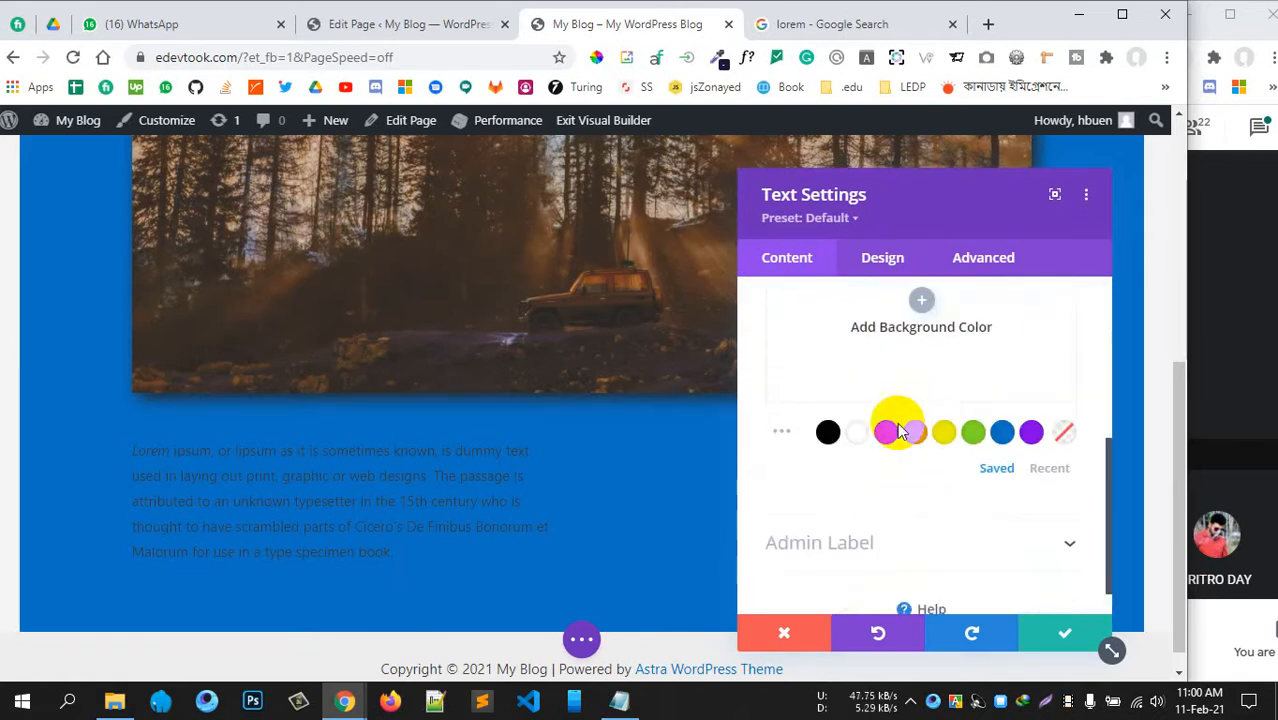
pyautogui.click(917, 436)
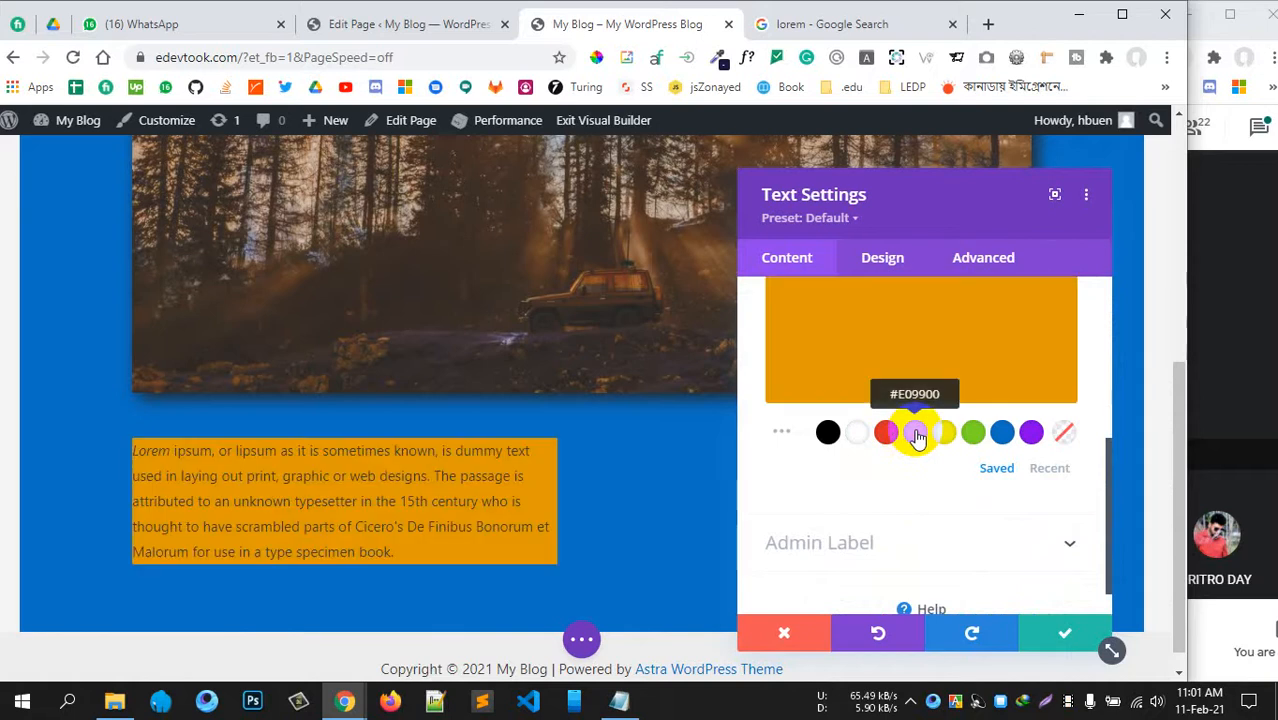
pyautogui.scroll(5, 907, 456)
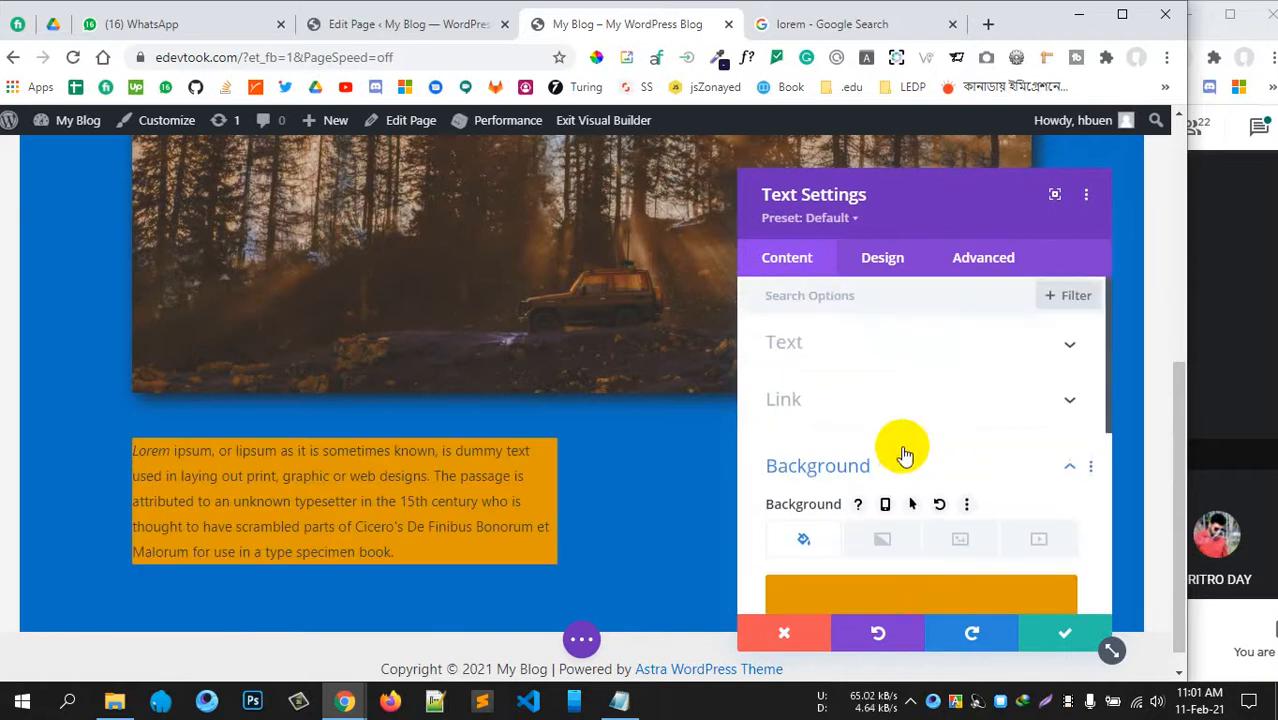
# - Browse the font choices in the text module's design settings and set the text font to Cantarell
pyautogui.click(893, 345)
pyautogui.click(884, 260)
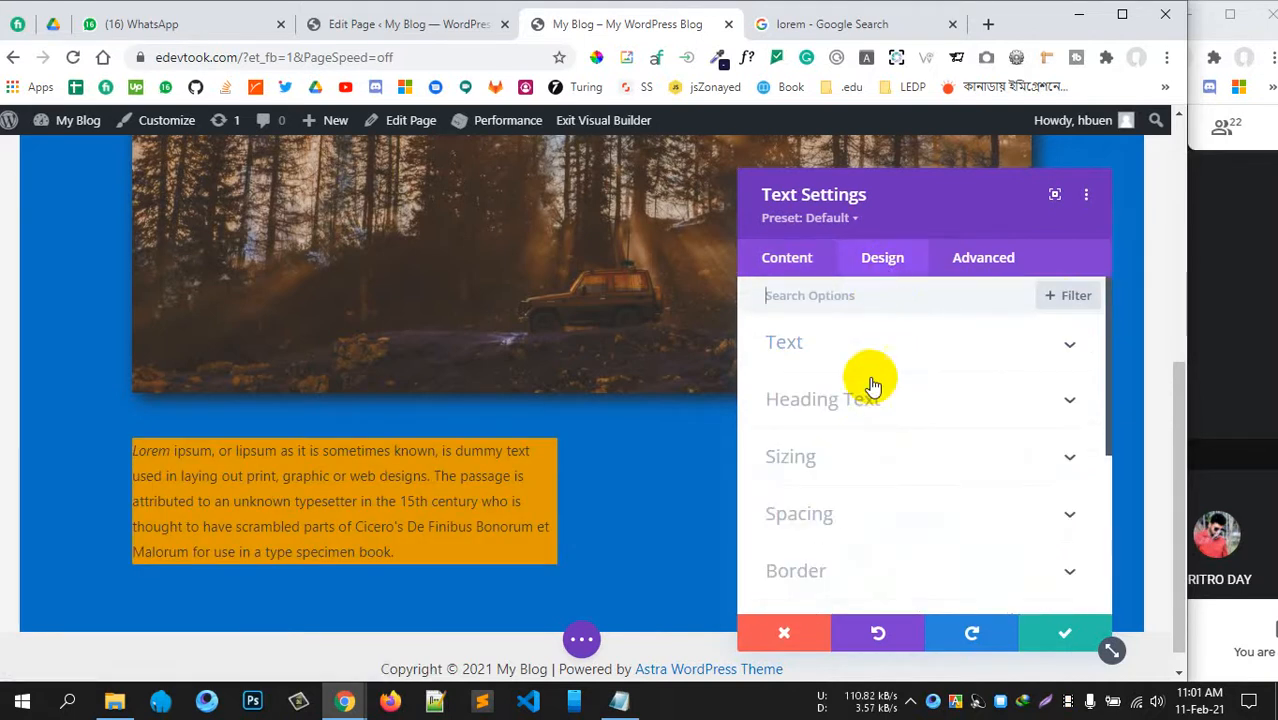
pyautogui.click(935, 350)
pyautogui.scroll(-1, 840, 410)
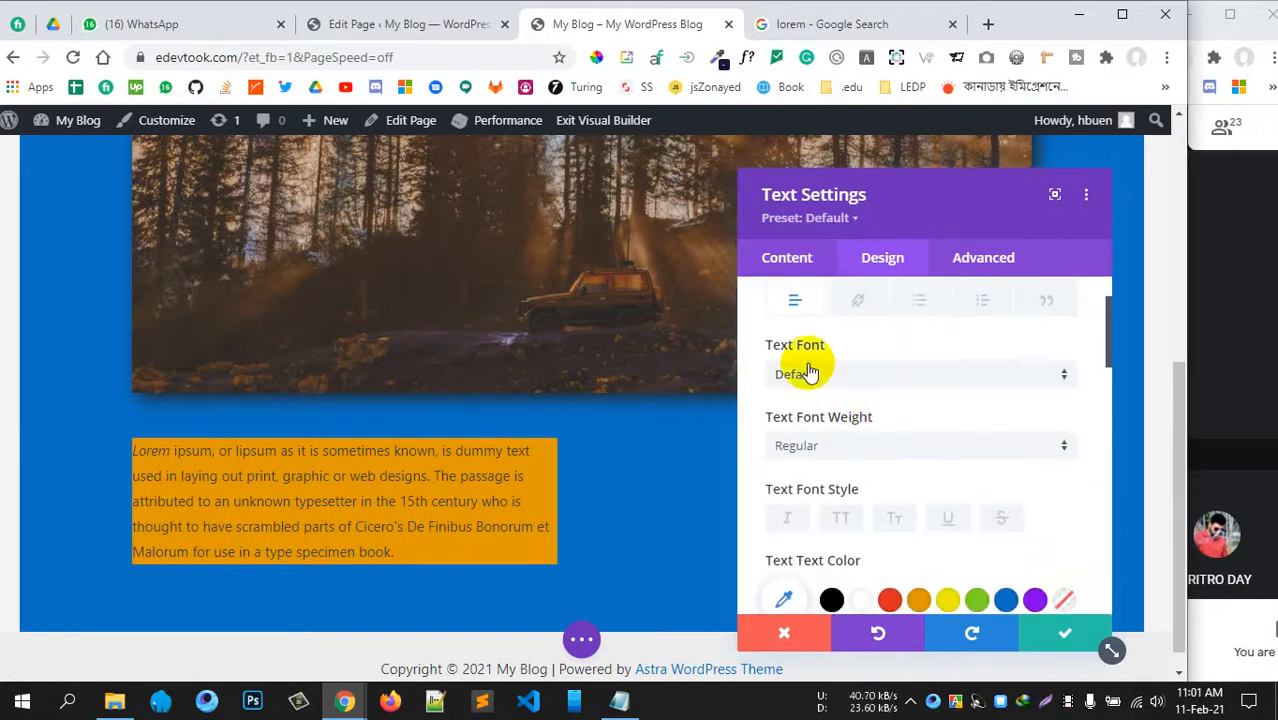
pyautogui.click(864, 376)
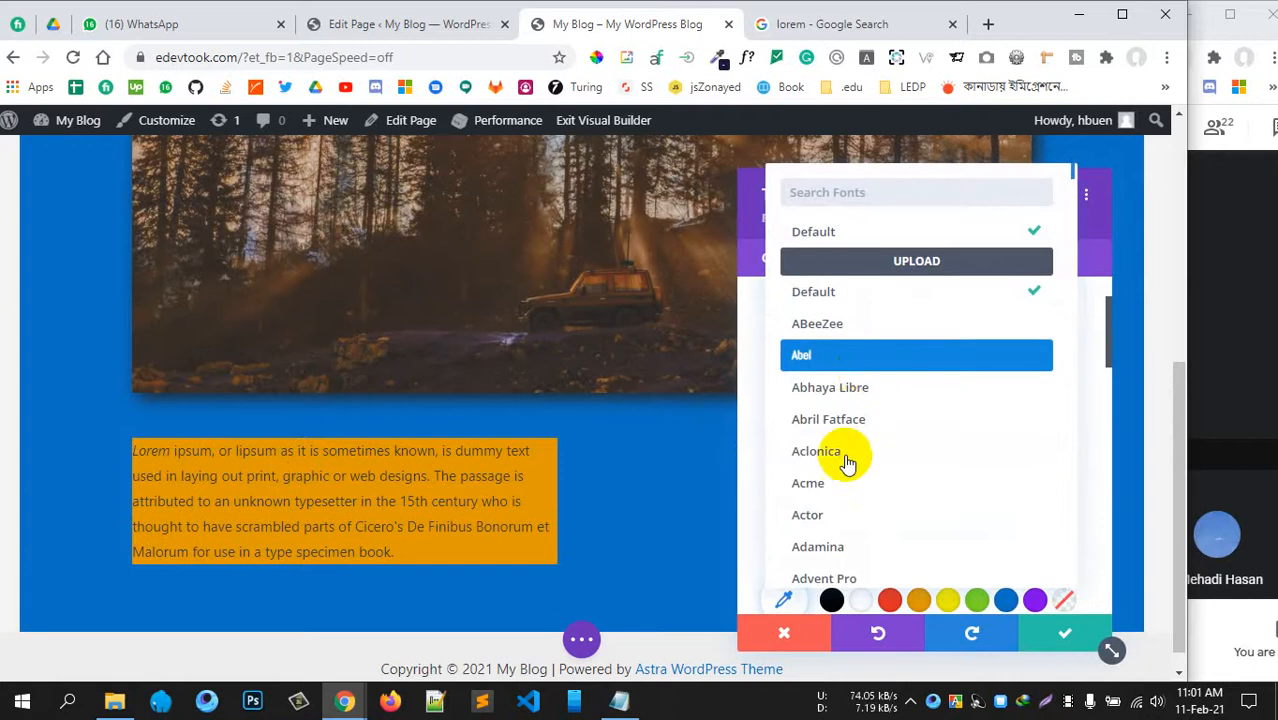
pyautogui.scroll(-5, 848, 505)
pyautogui.scroll(-20, 848, 500)
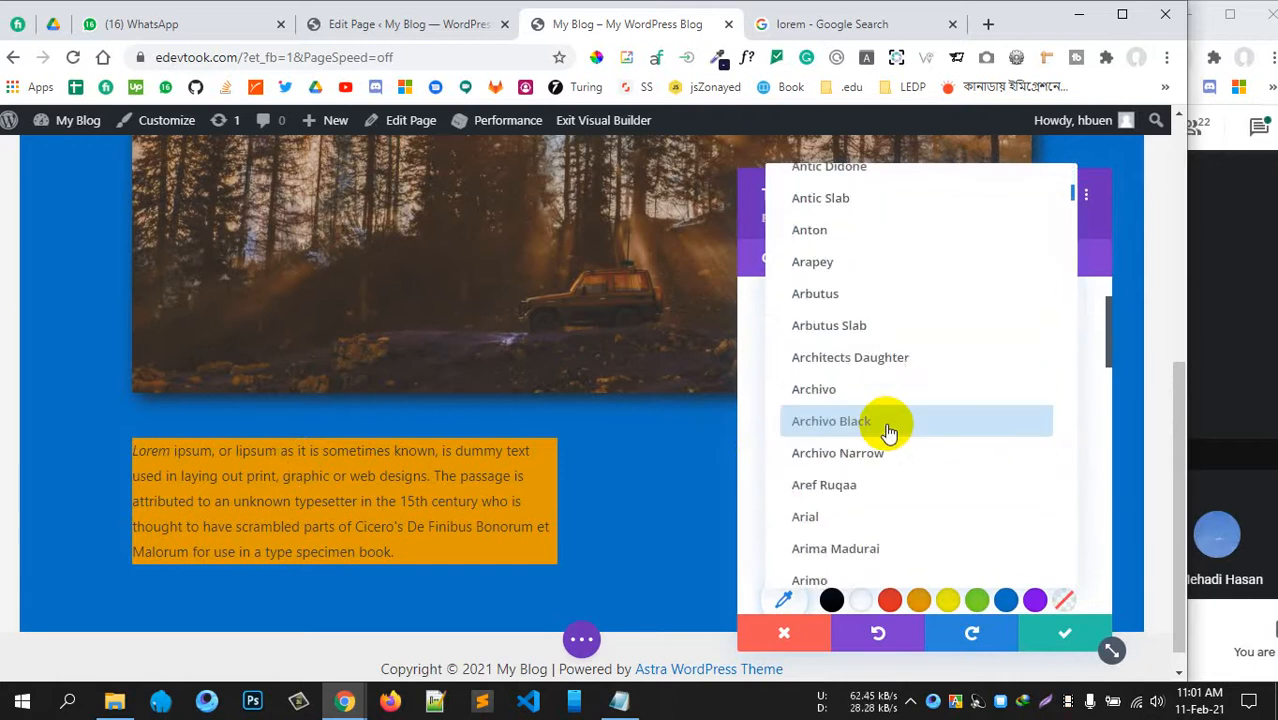
pyautogui.scroll(-20, 838, 400)
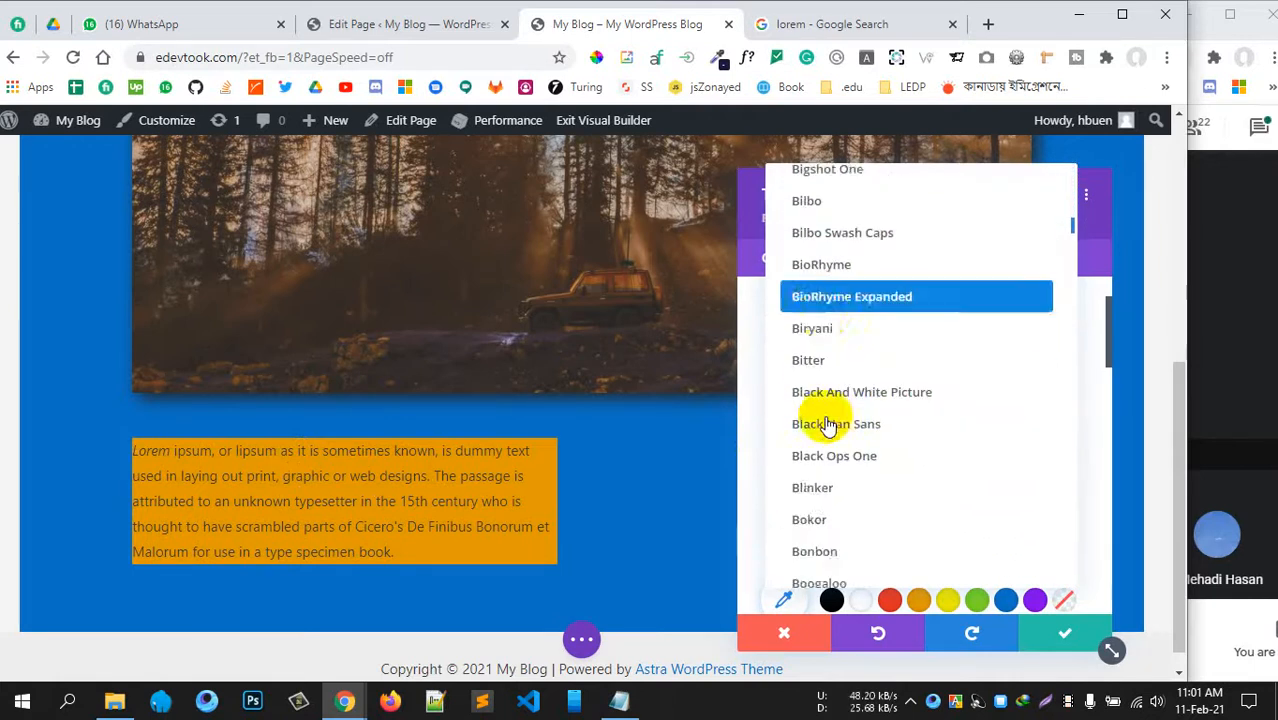
pyautogui.scroll(4, 826, 428)
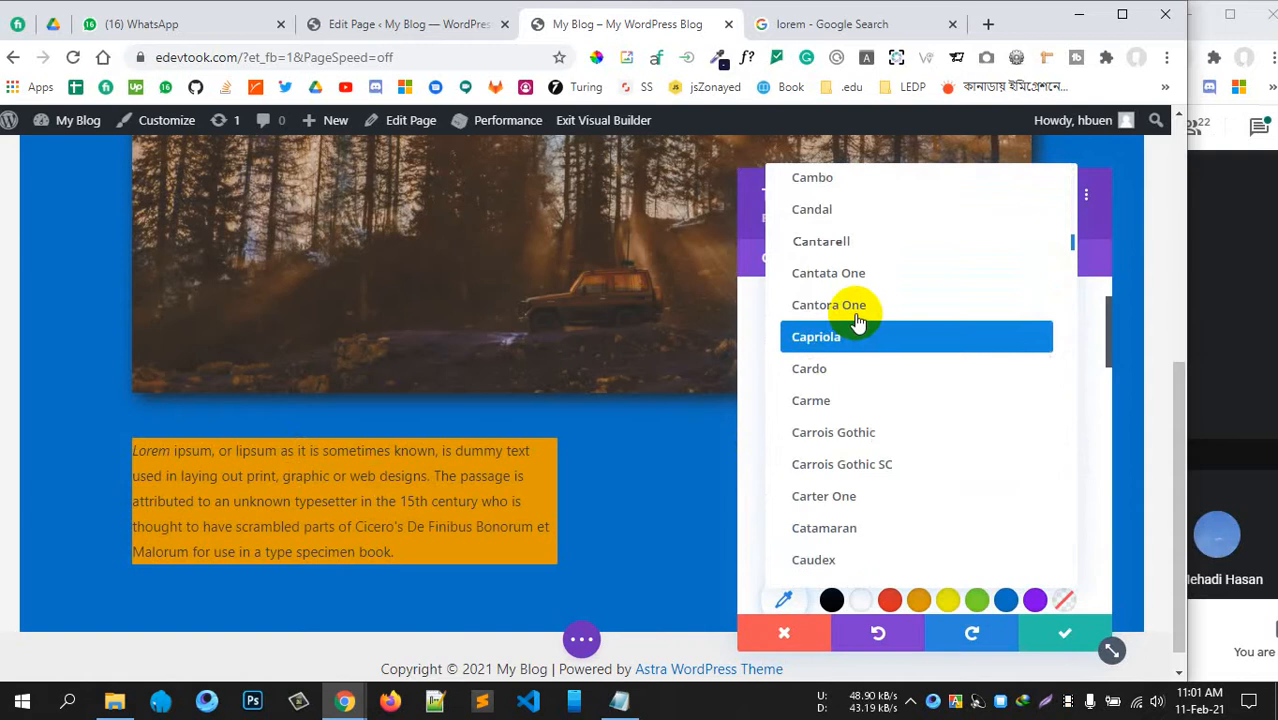
pyautogui.click(848, 244)
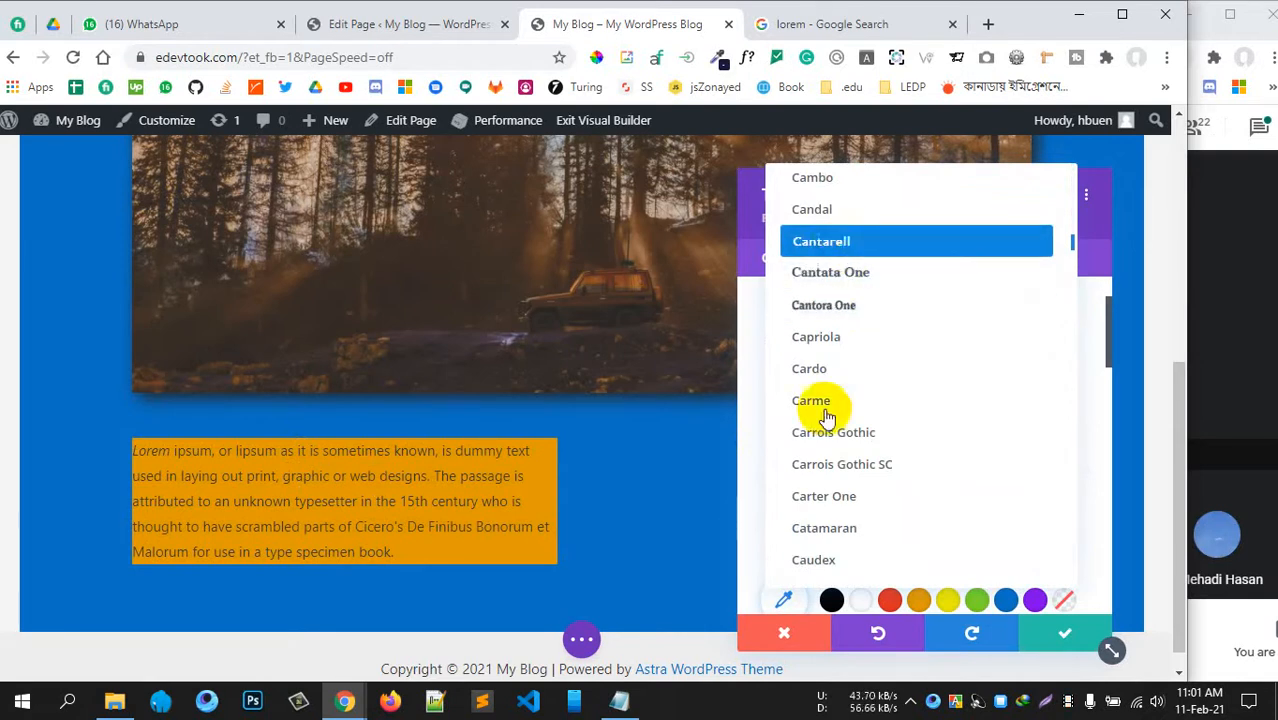
pyautogui.click(434, 450)
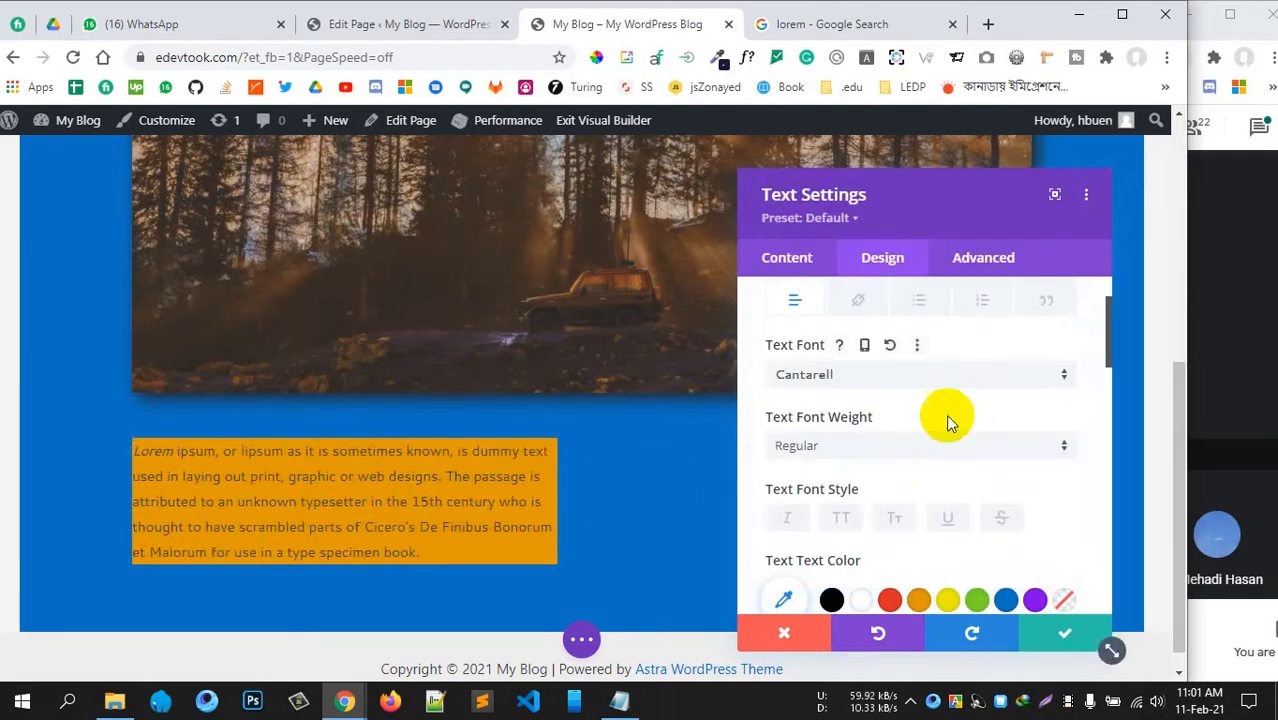
# - Set the text module's text color to white #FFFFFF and its text size to 16px
pyautogui.scroll(-3, 908, 455)
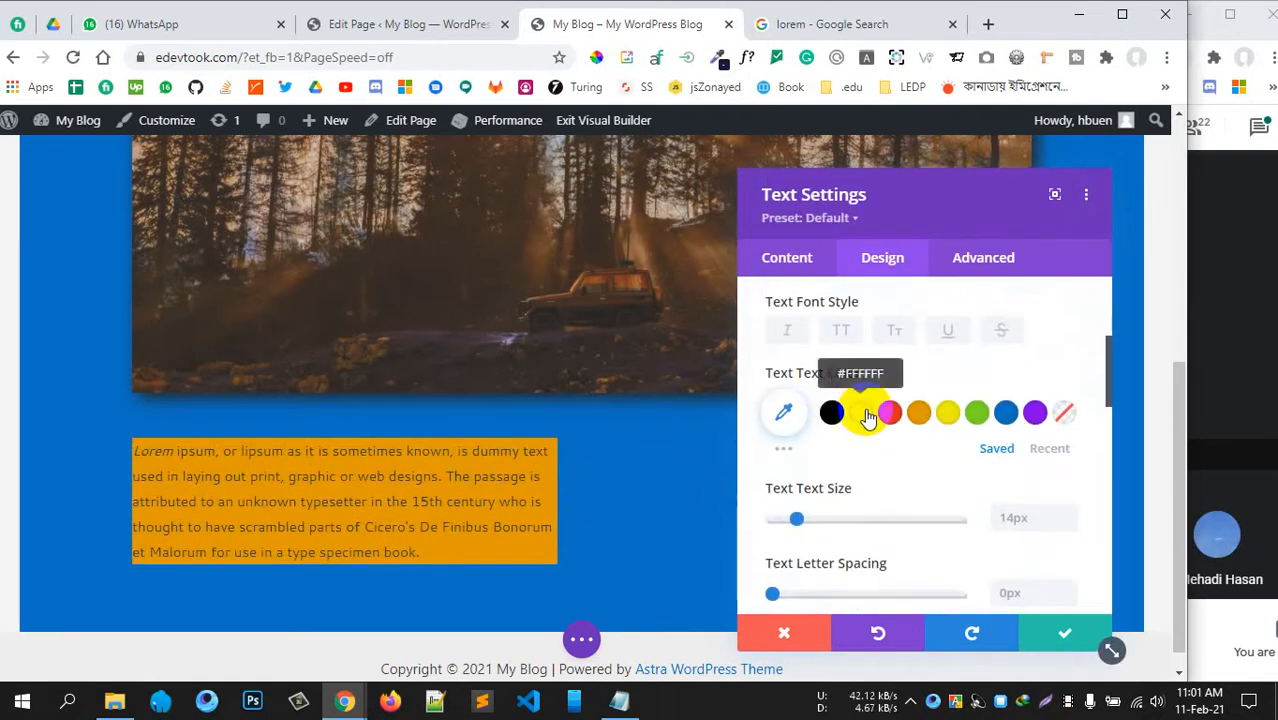
pyautogui.click(868, 416)
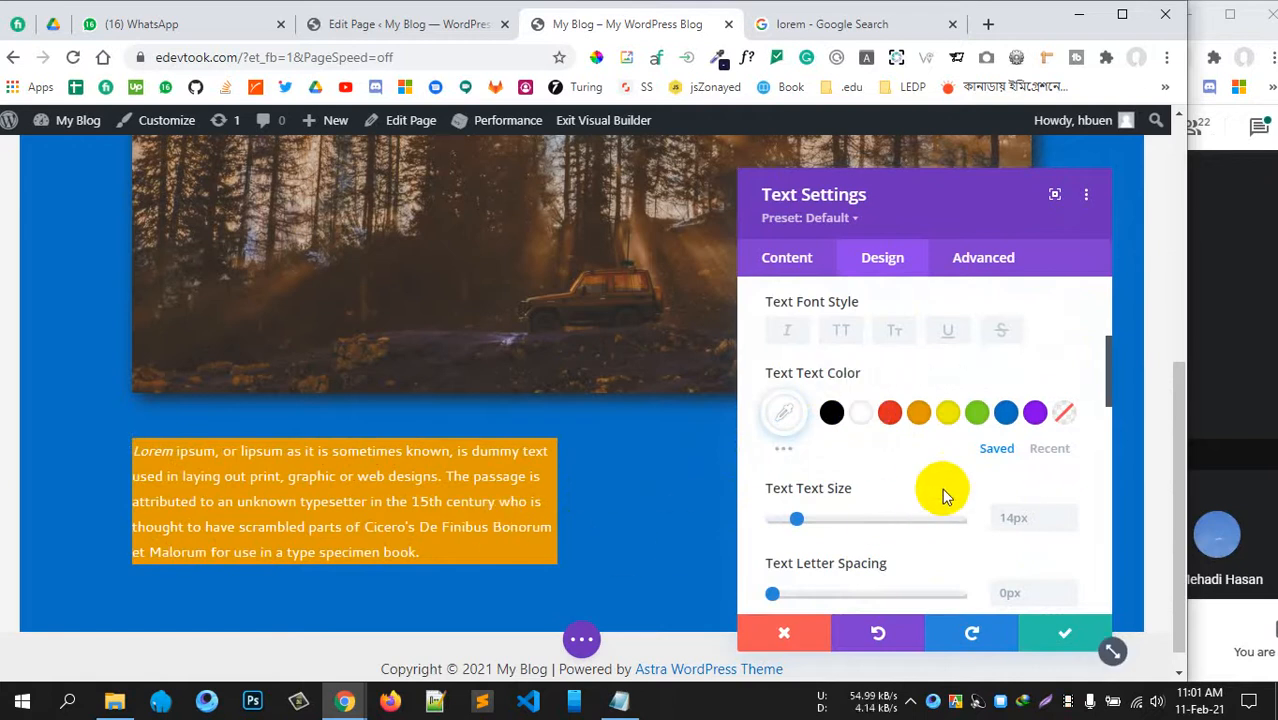
pyautogui.moveTo(797, 527)
pyautogui.mouseDown()
pyautogui.moveTo(821, 523)
pyautogui.moveTo(806, 520)
pyautogui.mouseUp()
pyautogui.moveTo(1024, 518); pyautogui.dragTo(970, 520)
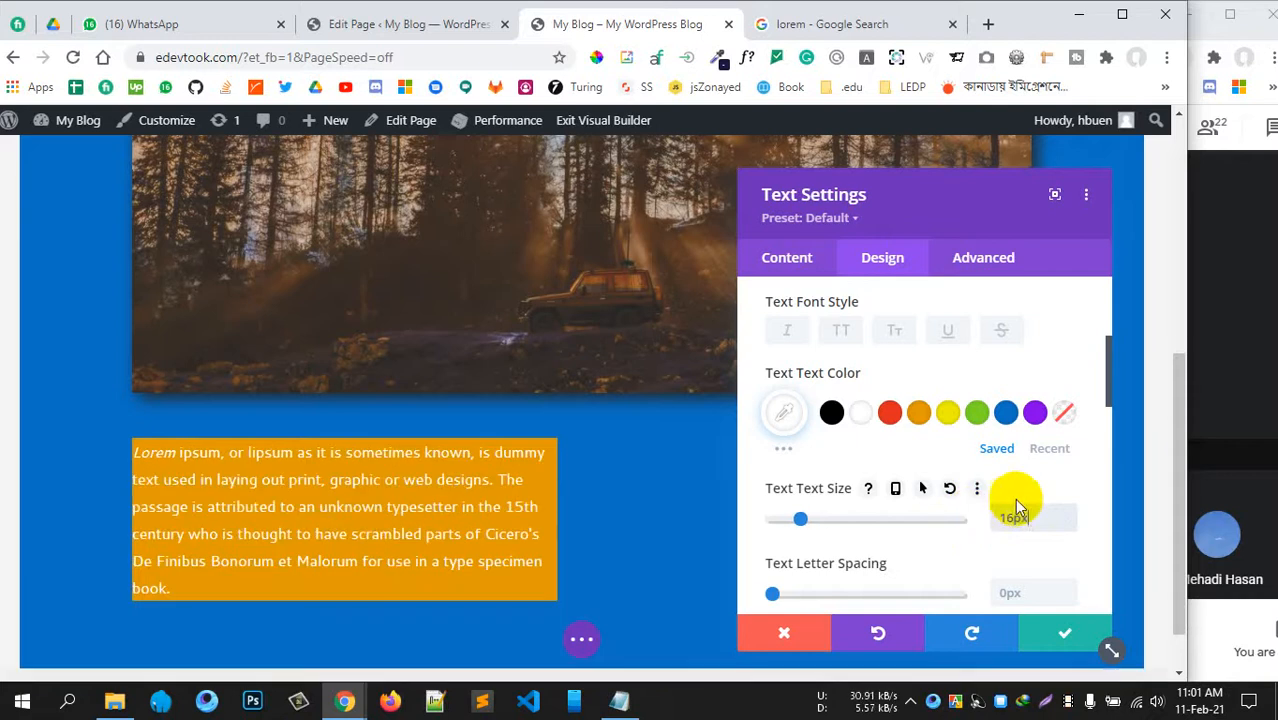
pyautogui.click(931, 564)
# - Apply the soft glow text shadow preset with no horizontal or vertical offset to the module's text
pyautogui.scroll(-2, 906, 598)
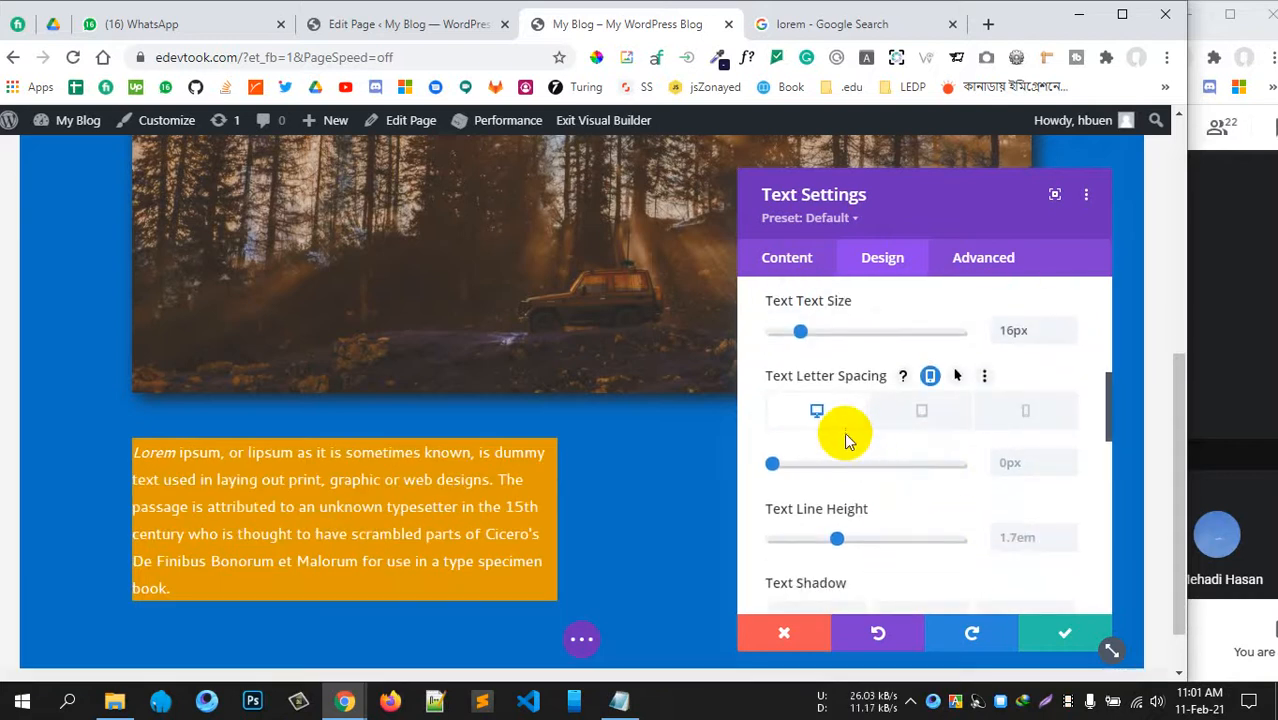
pyautogui.scroll(1, 894, 470)
pyautogui.scroll(3, 907, 505)
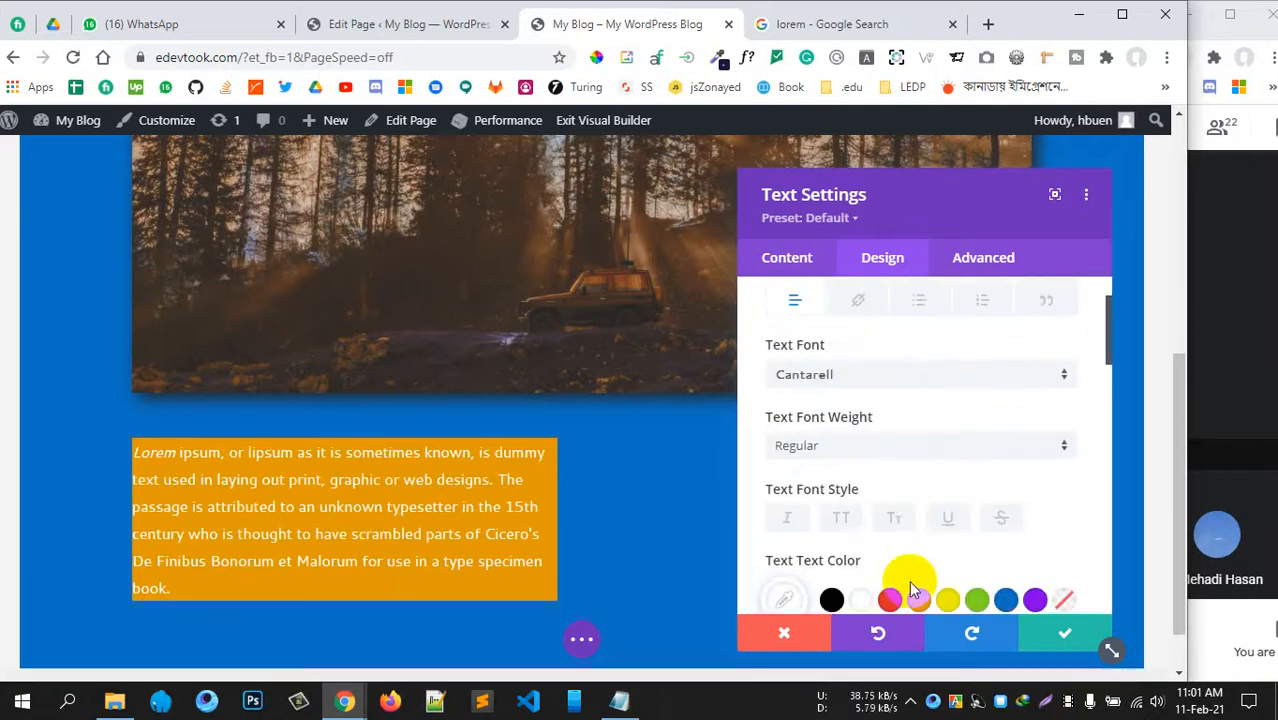
pyautogui.scroll(-4, 921, 579)
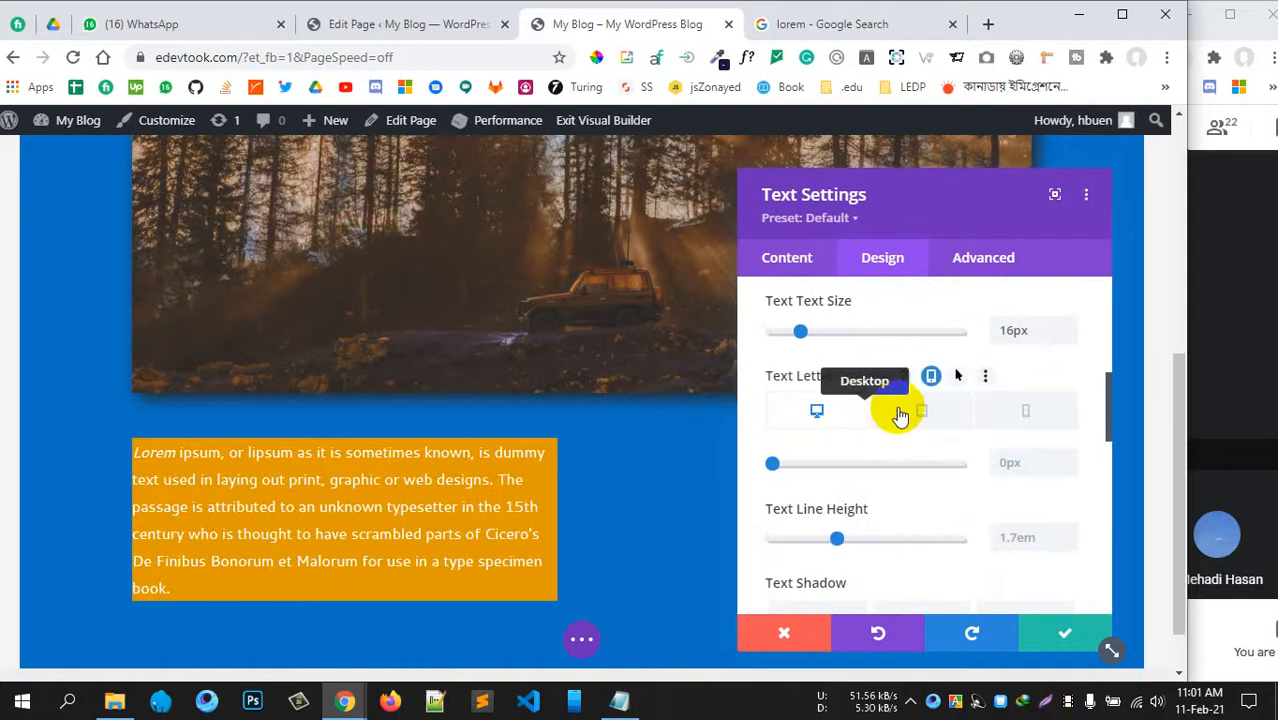
pyautogui.scroll(-3, 930, 500)
pyautogui.scroll(1, 894, 466)
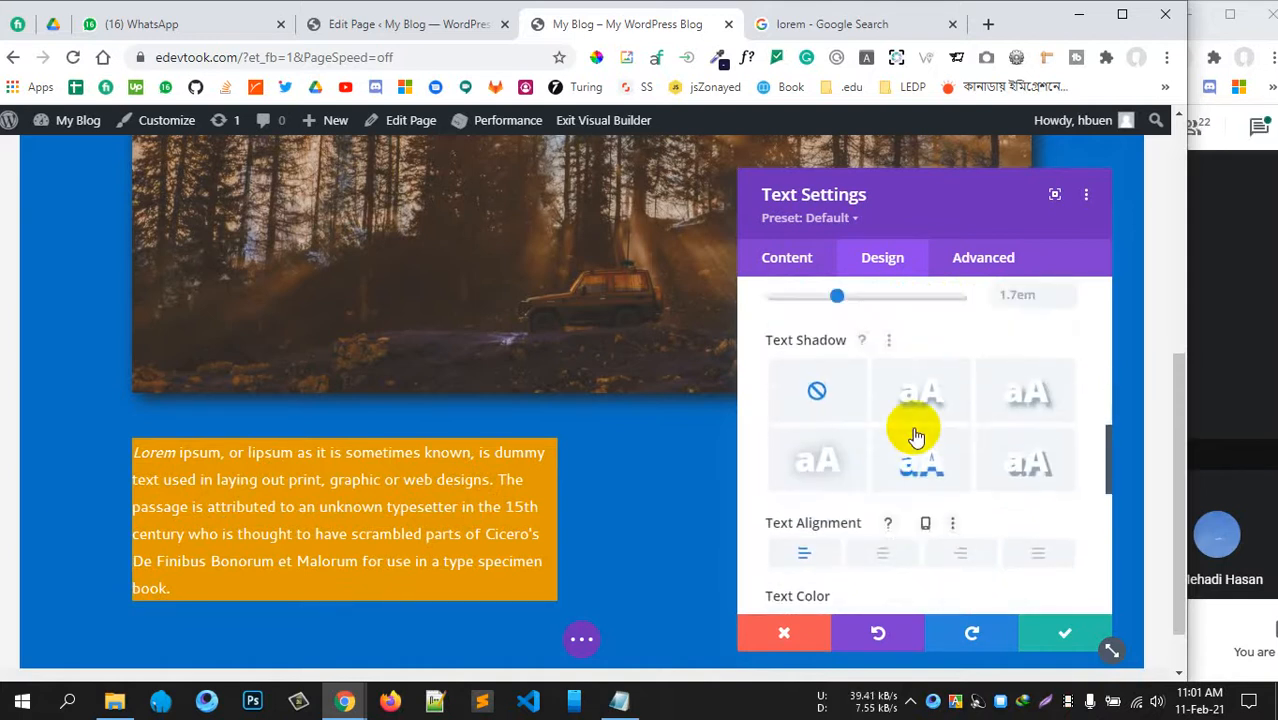
pyautogui.scroll(-1, 908, 429)
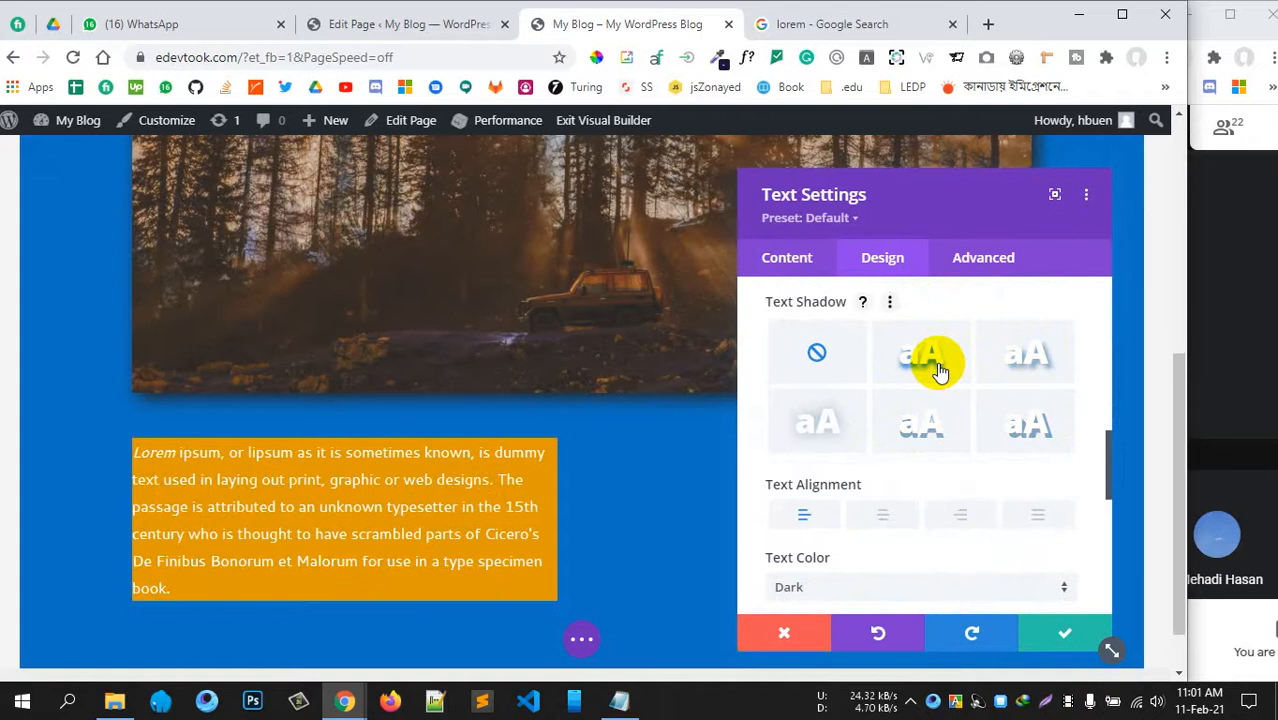
pyautogui.click(936, 366)
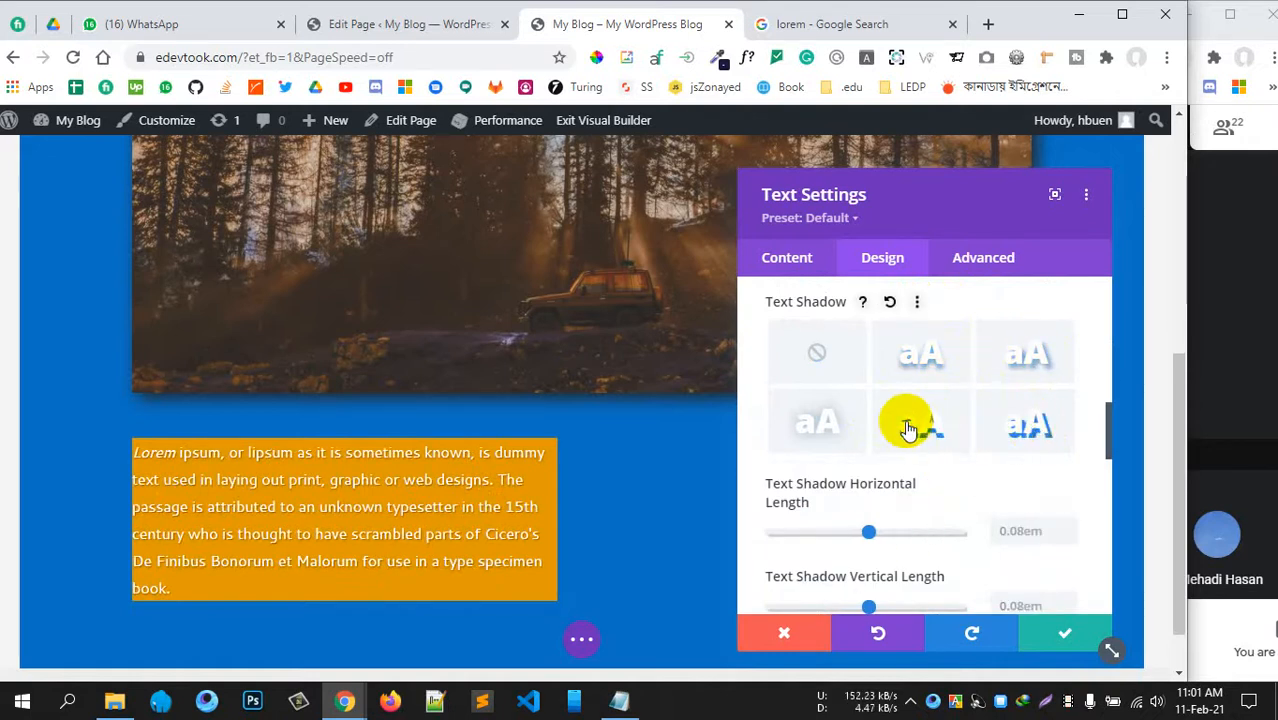
pyautogui.click(840, 420)
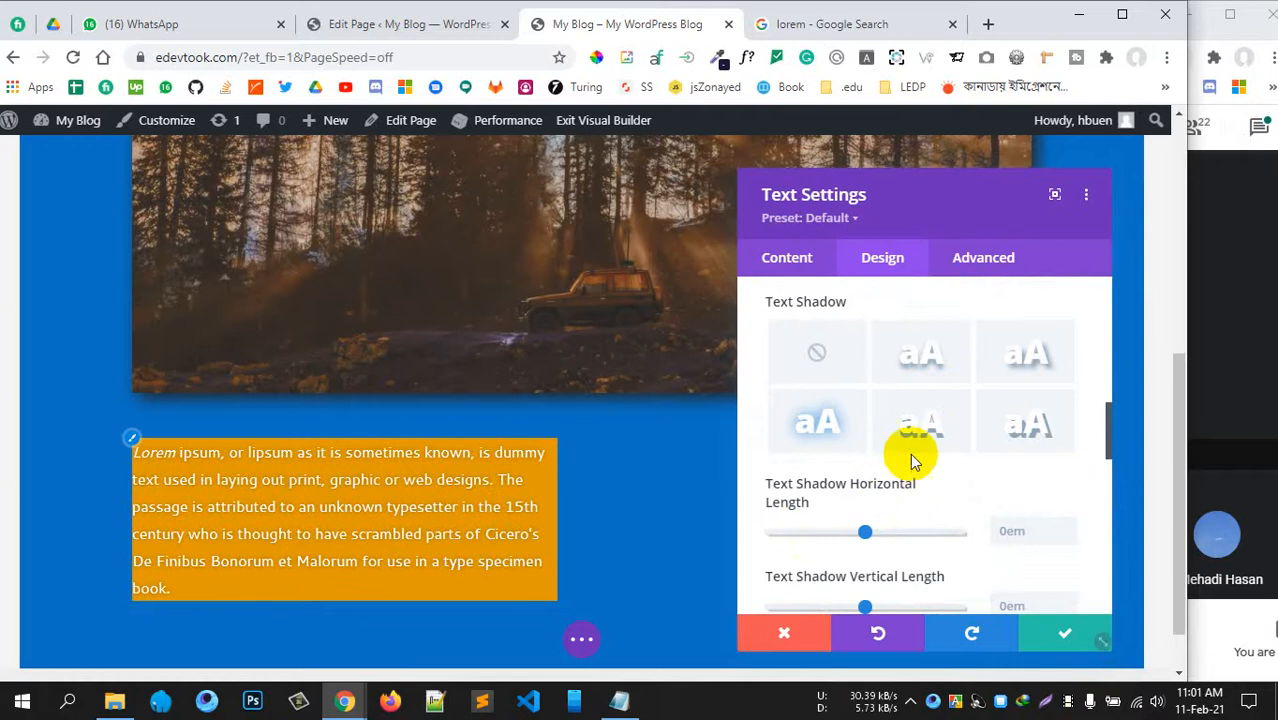
pyautogui.scroll(1, 960, 410)
pyautogui.scroll(-2, 975, 470)
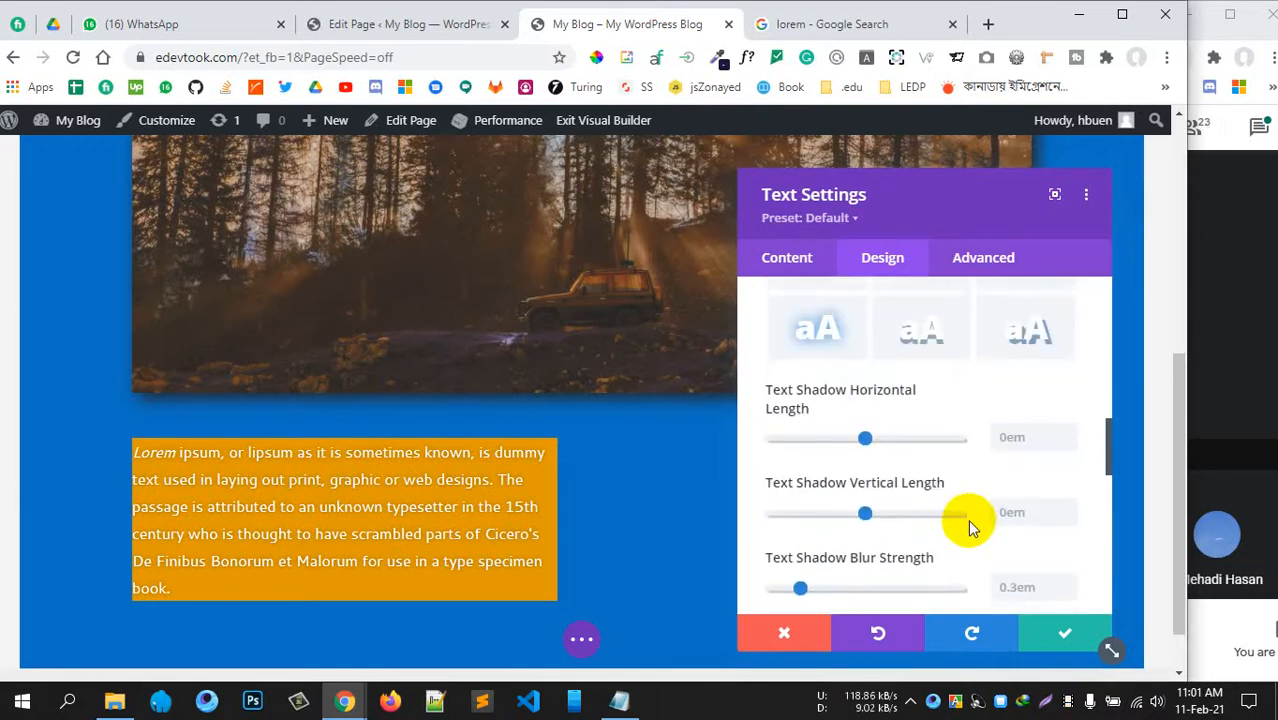
# - Review the text module's shadow color, alignment, Heading Text and Sizing options
pyautogui.scroll(-3, 970, 525)
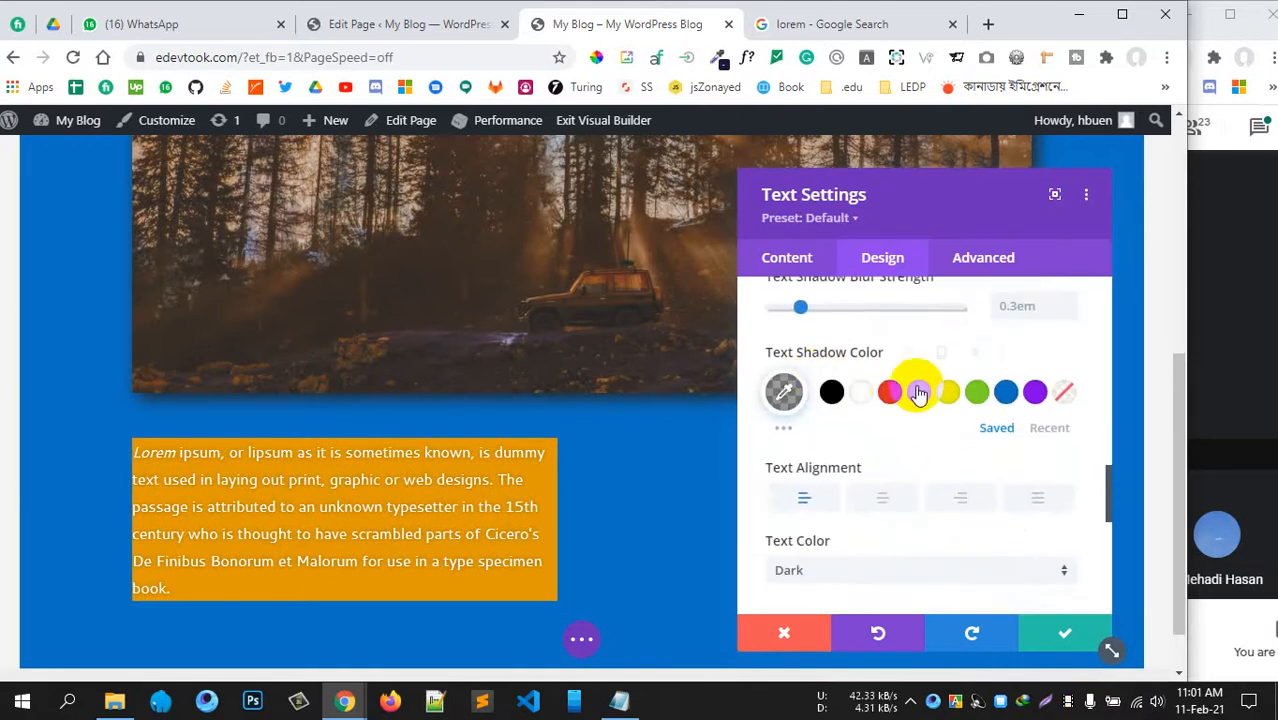
pyautogui.scroll(-2, 890, 470)
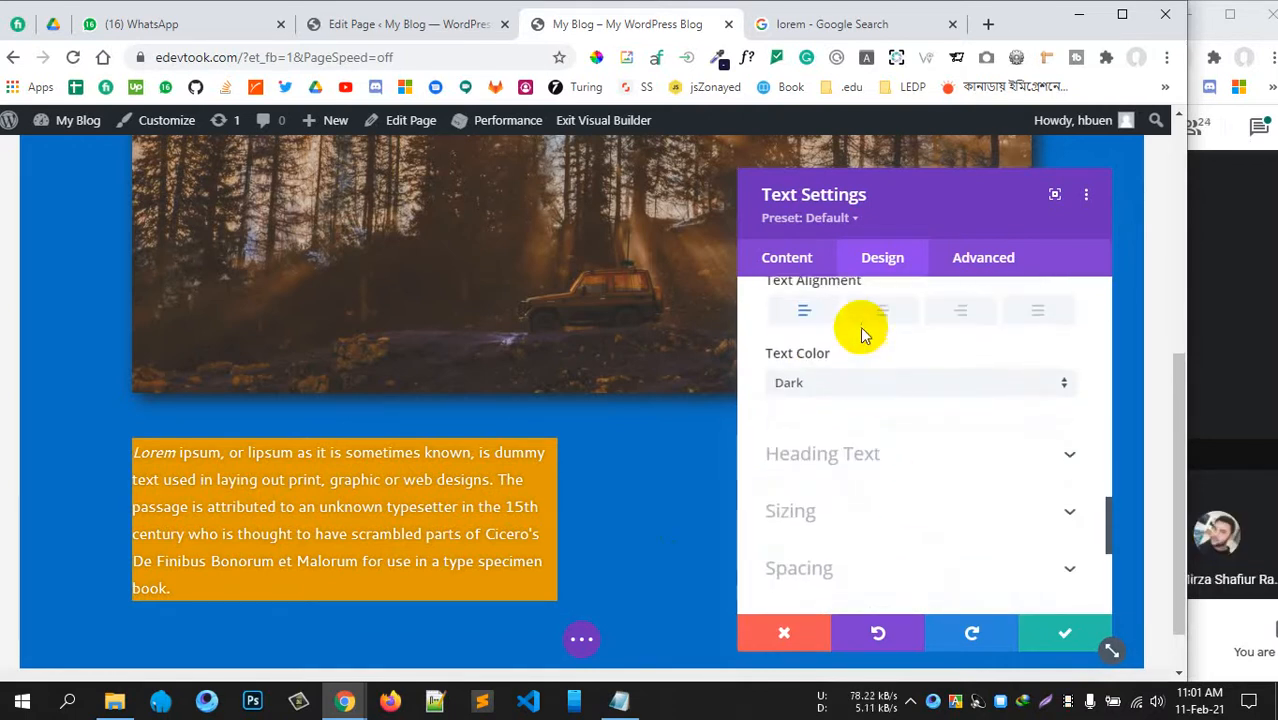
pyautogui.click(911, 451)
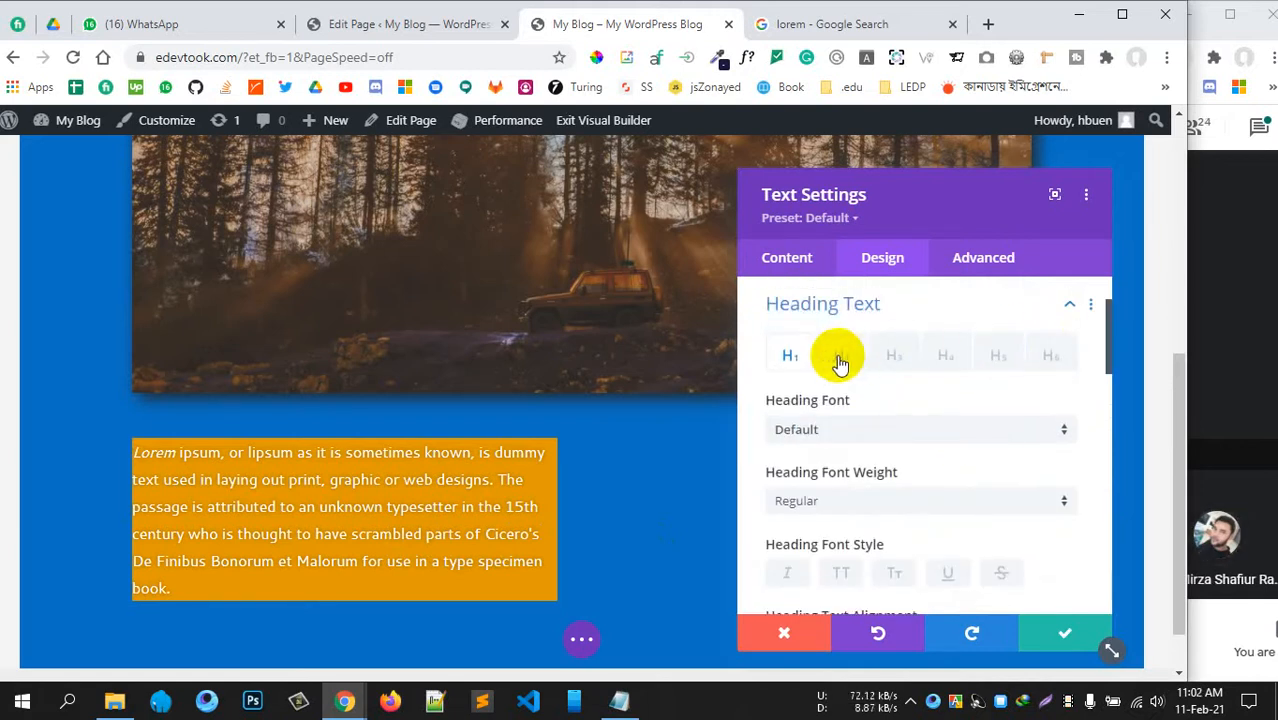
pyautogui.scroll(-3, 961, 419)
pyautogui.scroll(2, 963, 428)
pyautogui.scroll(1, 963, 428)
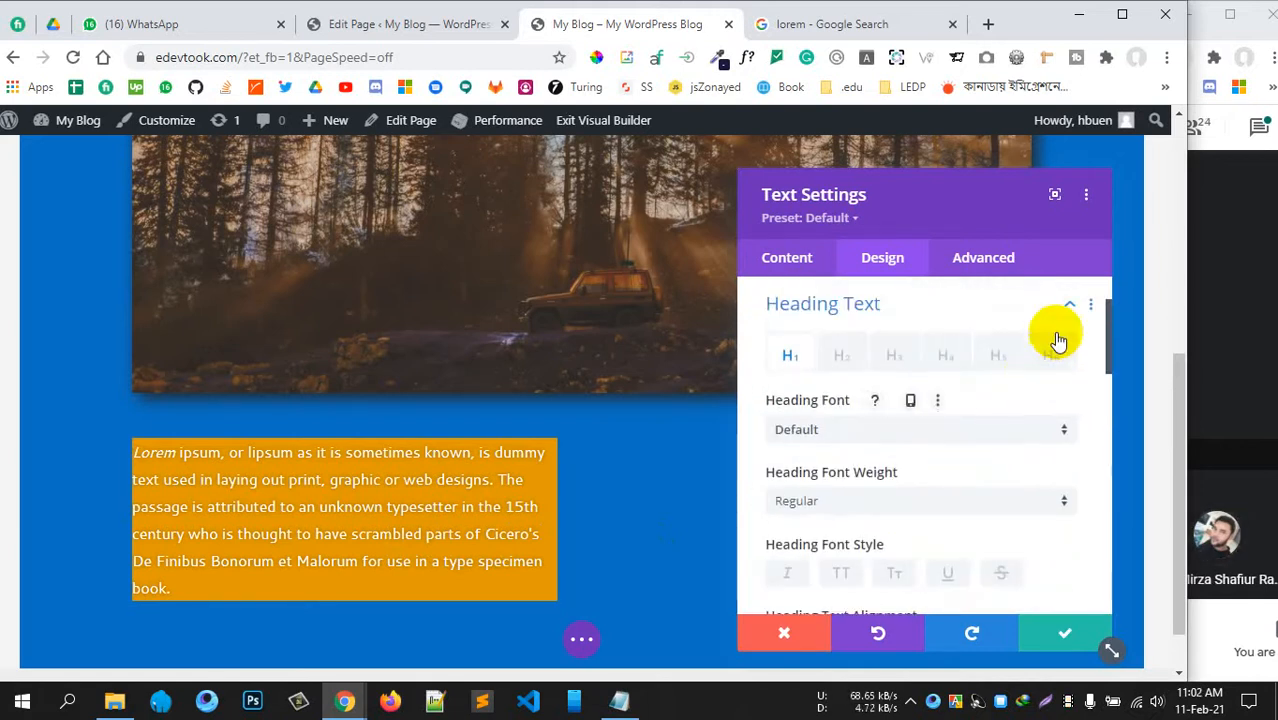
pyautogui.click(1074, 306)
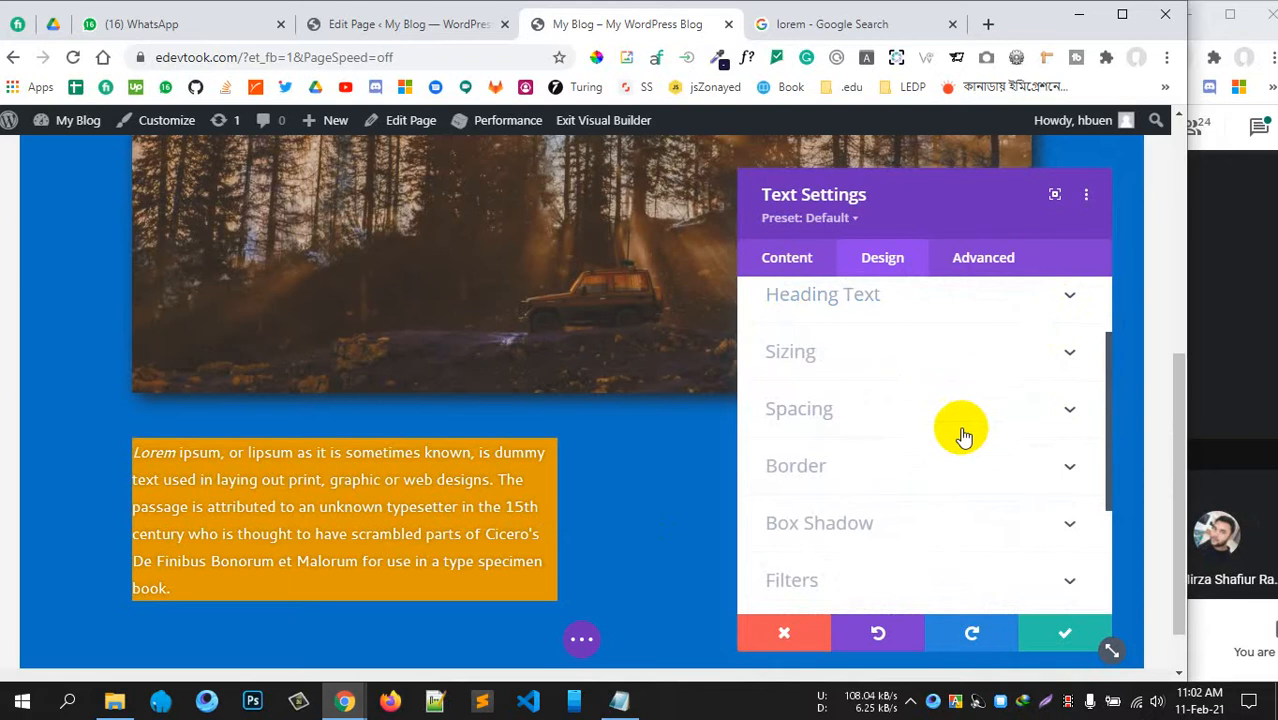
pyautogui.click(943, 355)
pyautogui.scroll(-1, 1024, 451)
pyautogui.scroll(1, 987, 424)
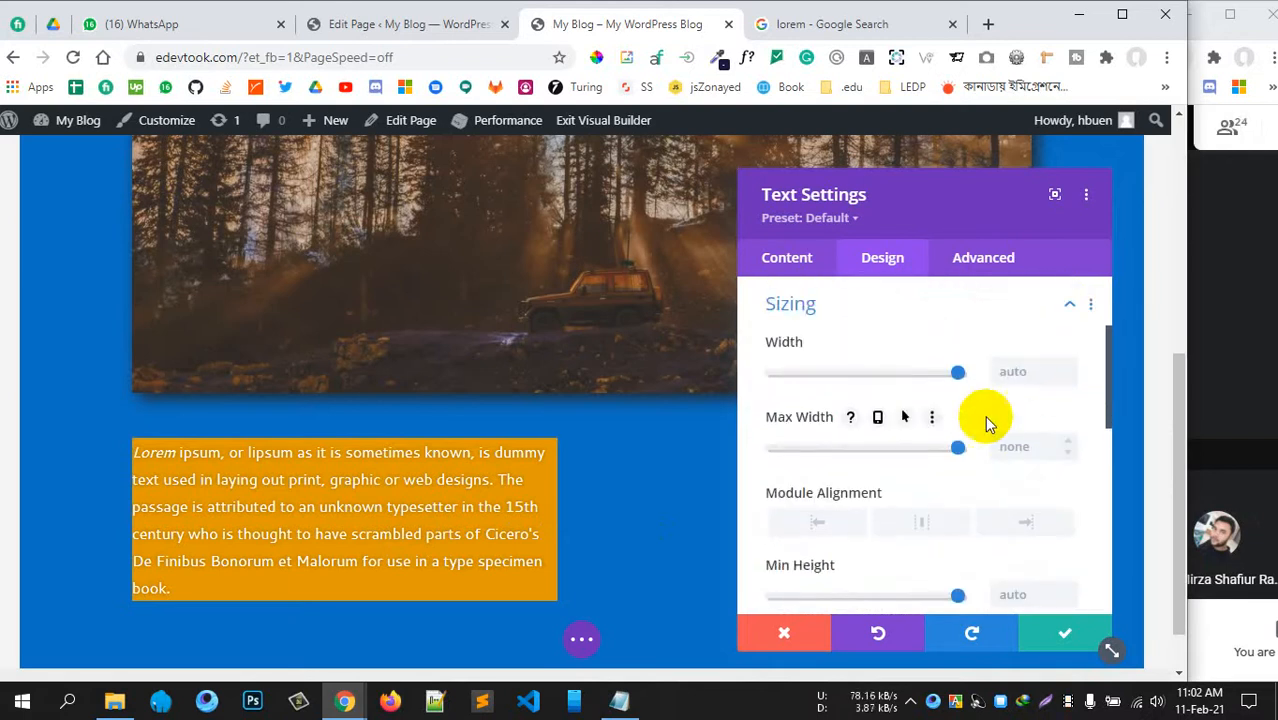
pyautogui.click(1032, 312)
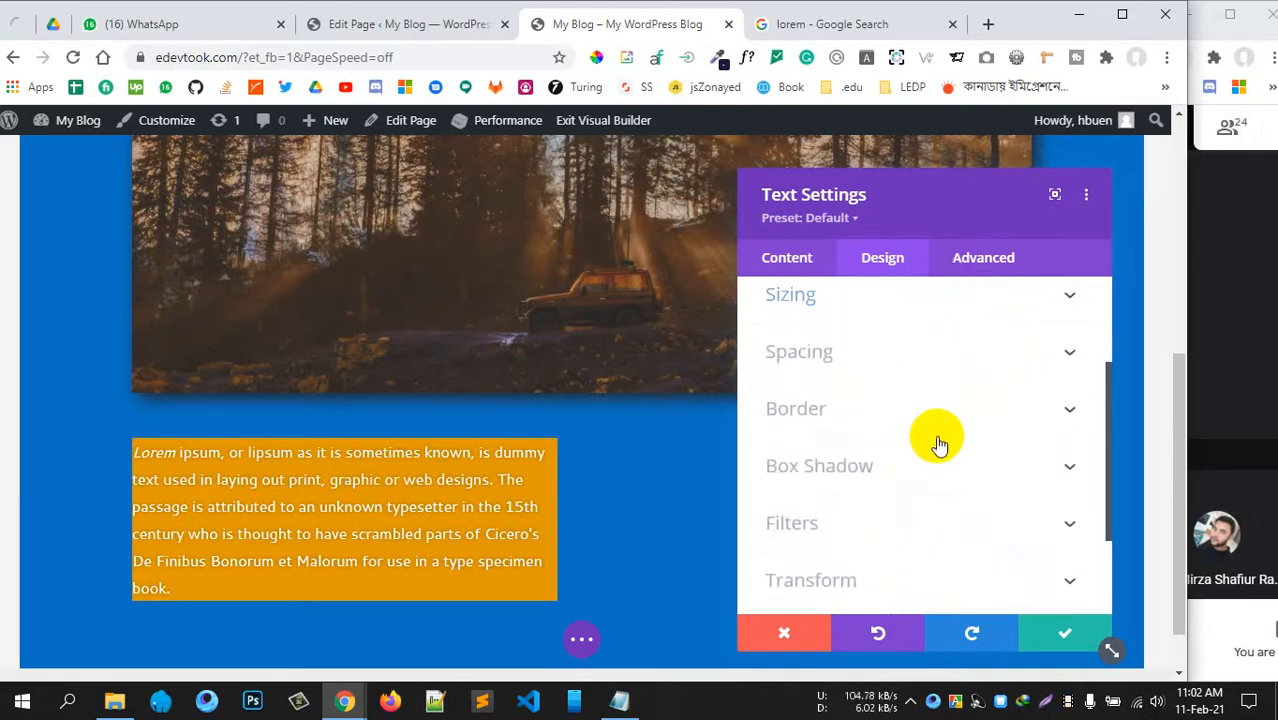
# - Set the text module's linked top and bottom padding to 15px and linked left and right padding to 10px
pyautogui.click(913, 362)
pyautogui.scroll(-1, 900, 400)
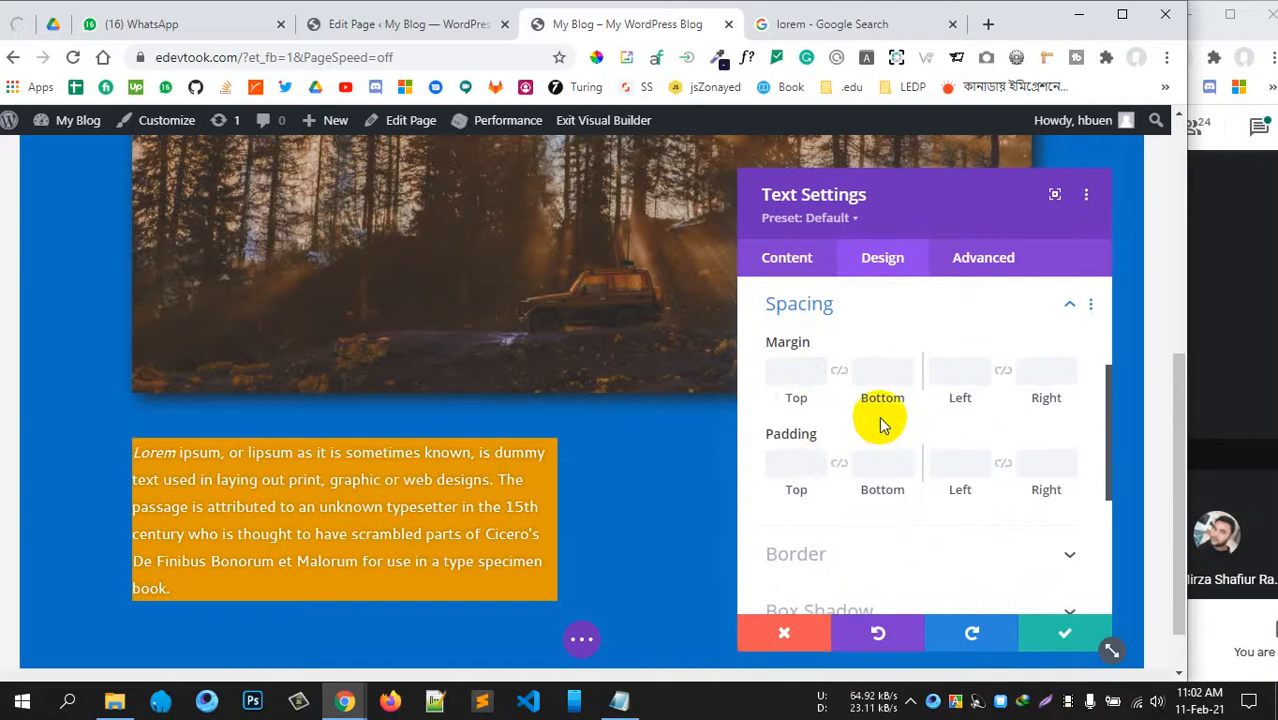
pyautogui.click(815, 461)
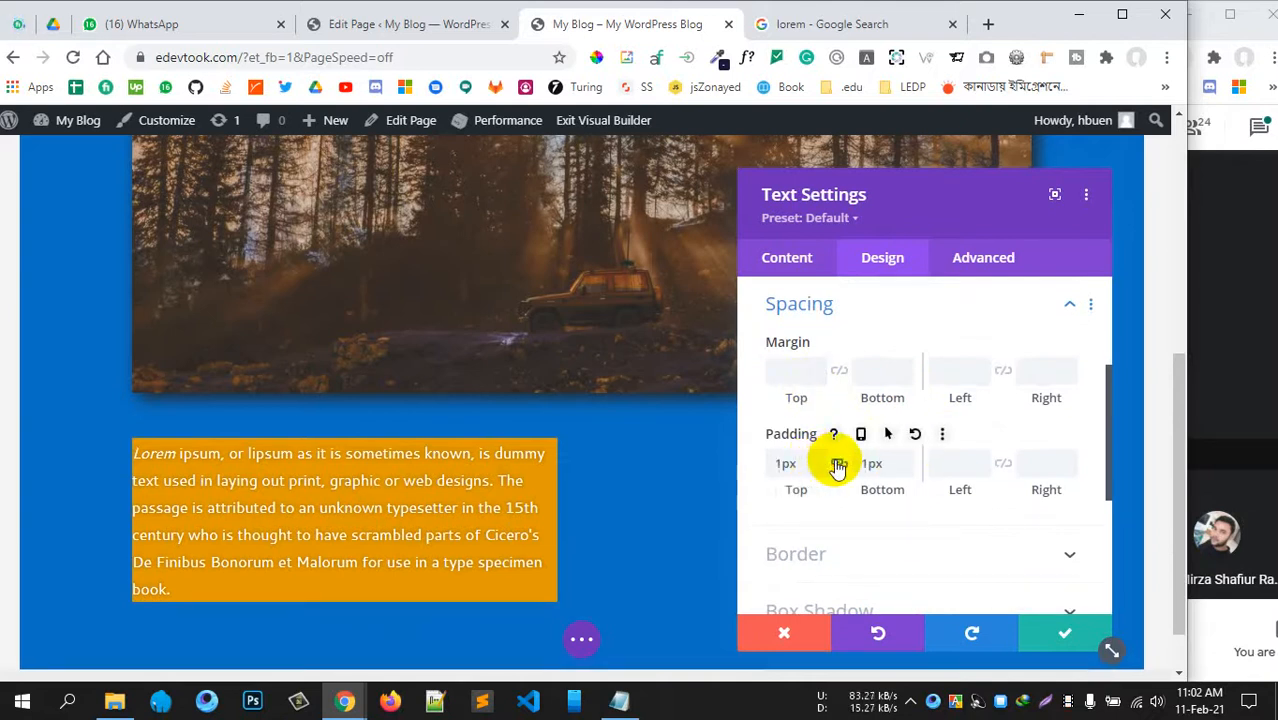
pyautogui.click(838, 464)
pyautogui.click(1000, 466)
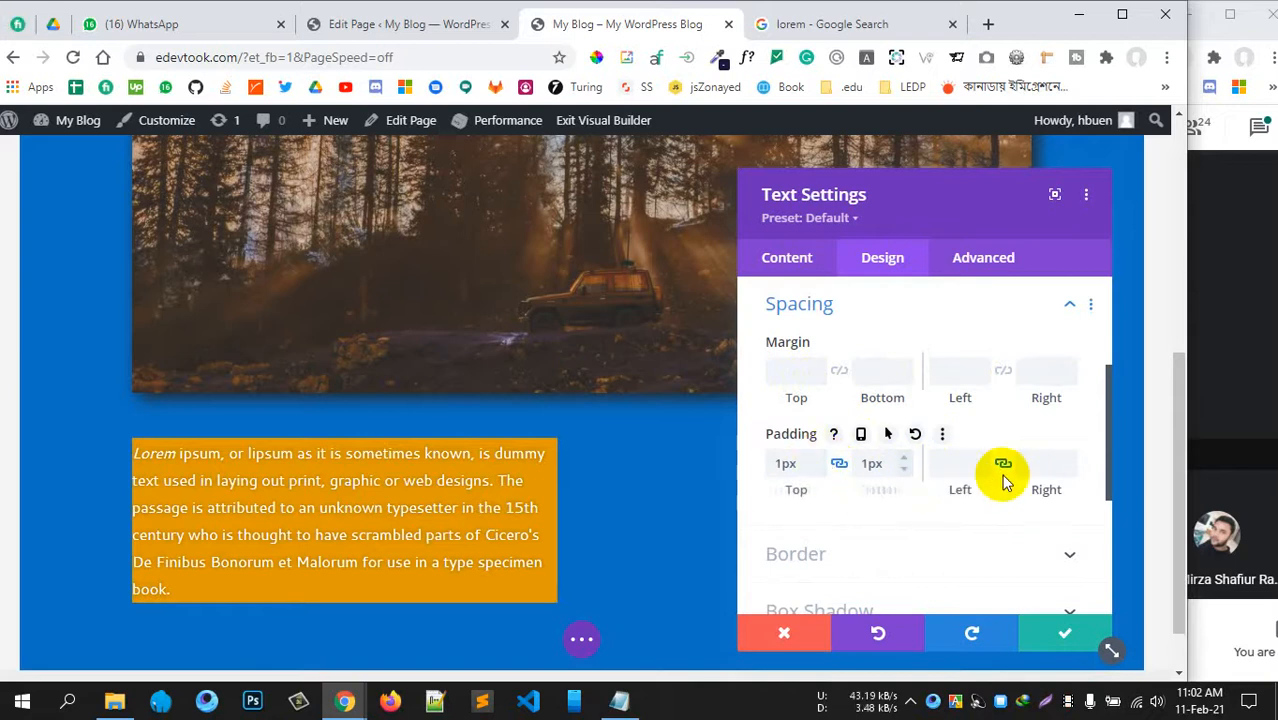
pyautogui.click(818, 459)
pyautogui.click(818, 459)
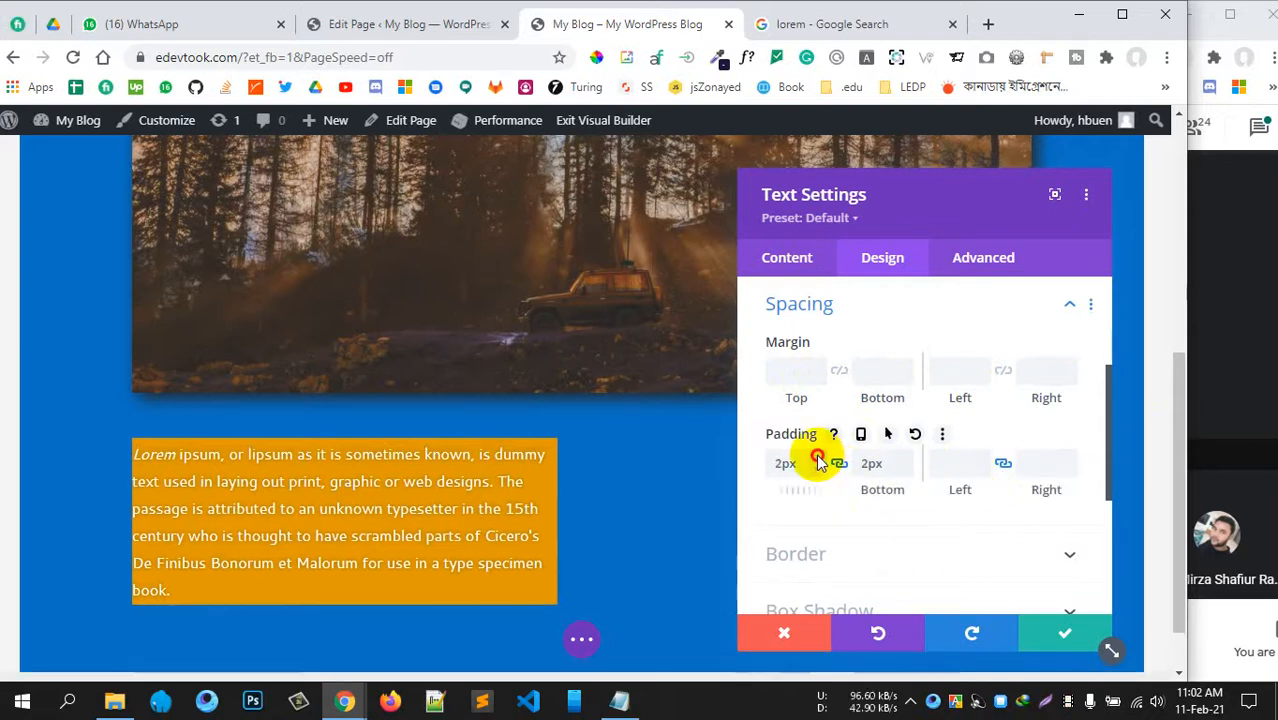
pyautogui.click(818, 459)
pyautogui.click(818, 459)
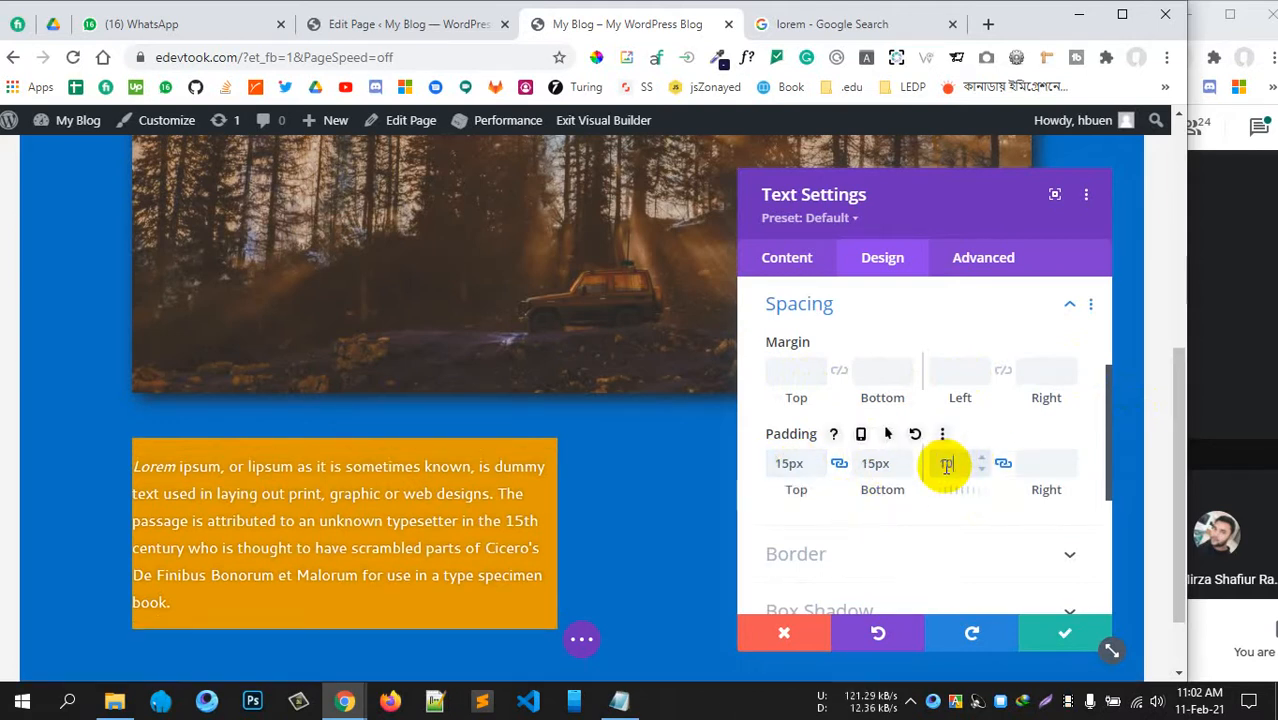
pyautogui.click(946, 464)
pyautogui.write('10')
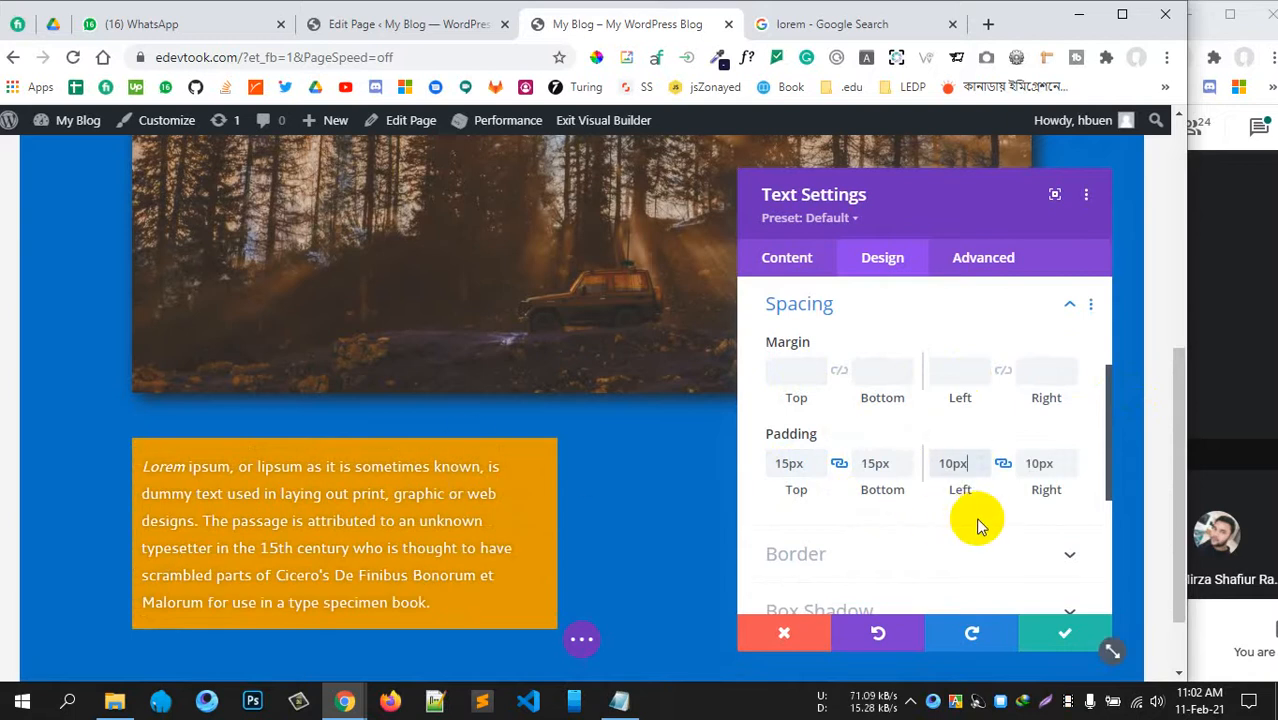
# - Review the text module's Border and Box Shadow options, including rounded corners, border width, color and style
pyautogui.click(969, 556)
pyautogui.scroll(-3, 965, 540)
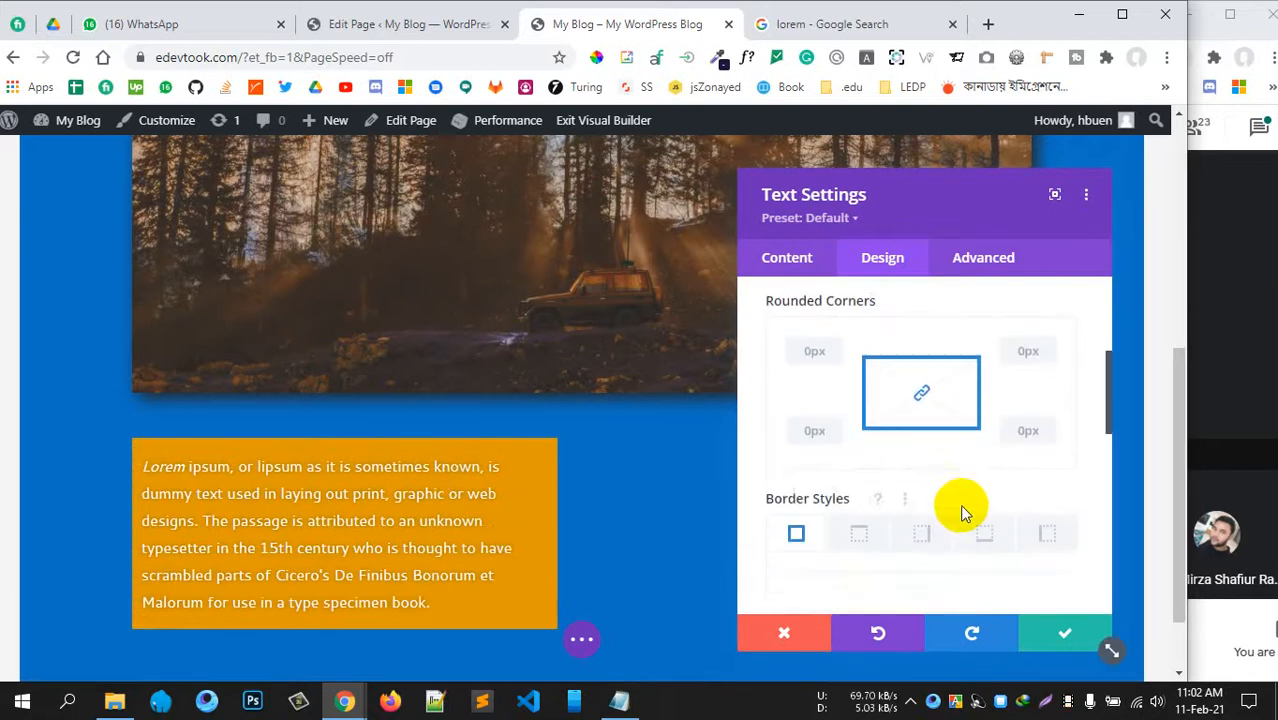
pyautogui.scroll(-5, 900, 484)
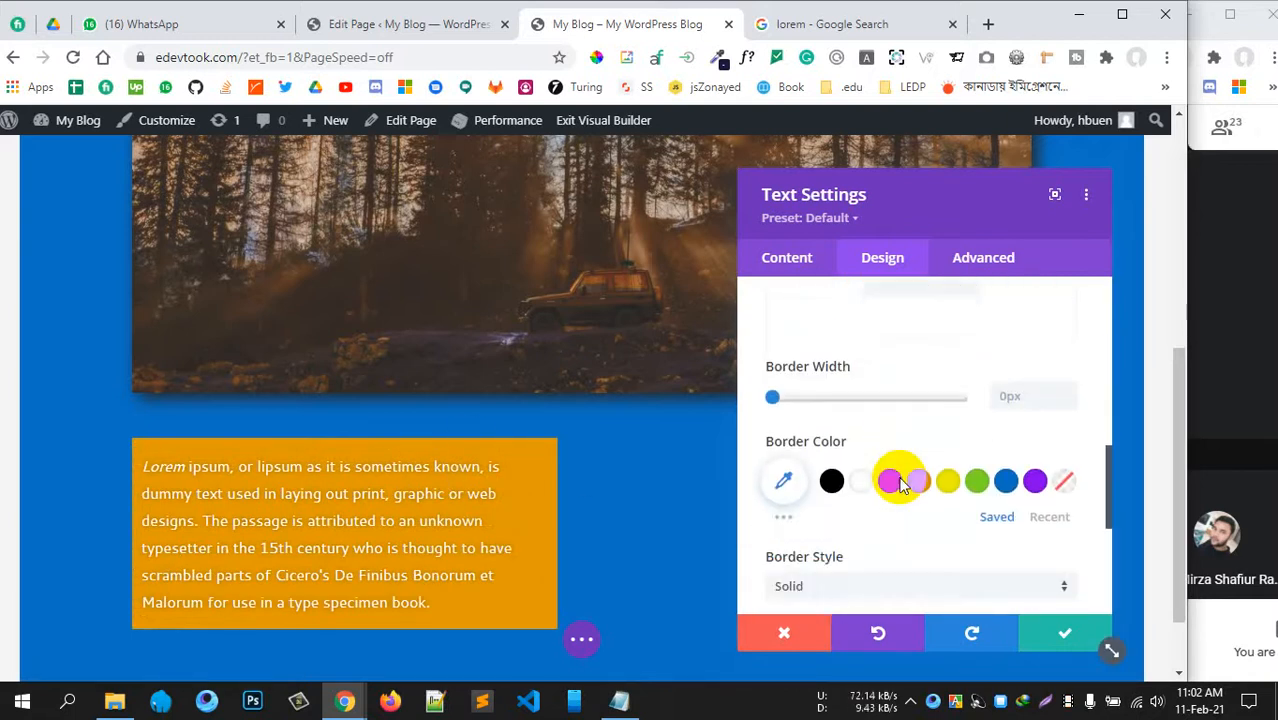
pyautogui.scroll(-2, 903, 476)
pyautogui.scroll(1, 904, 472)
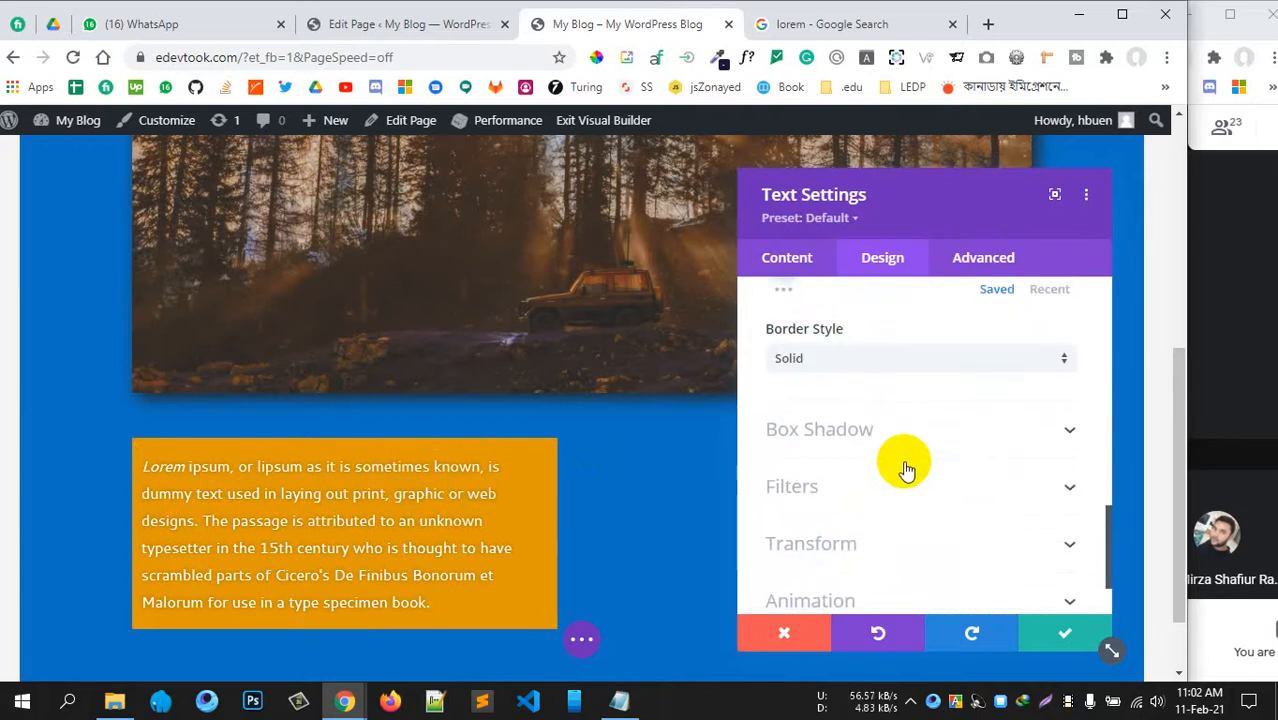
pyautogui.scroll(4, 903, 465)
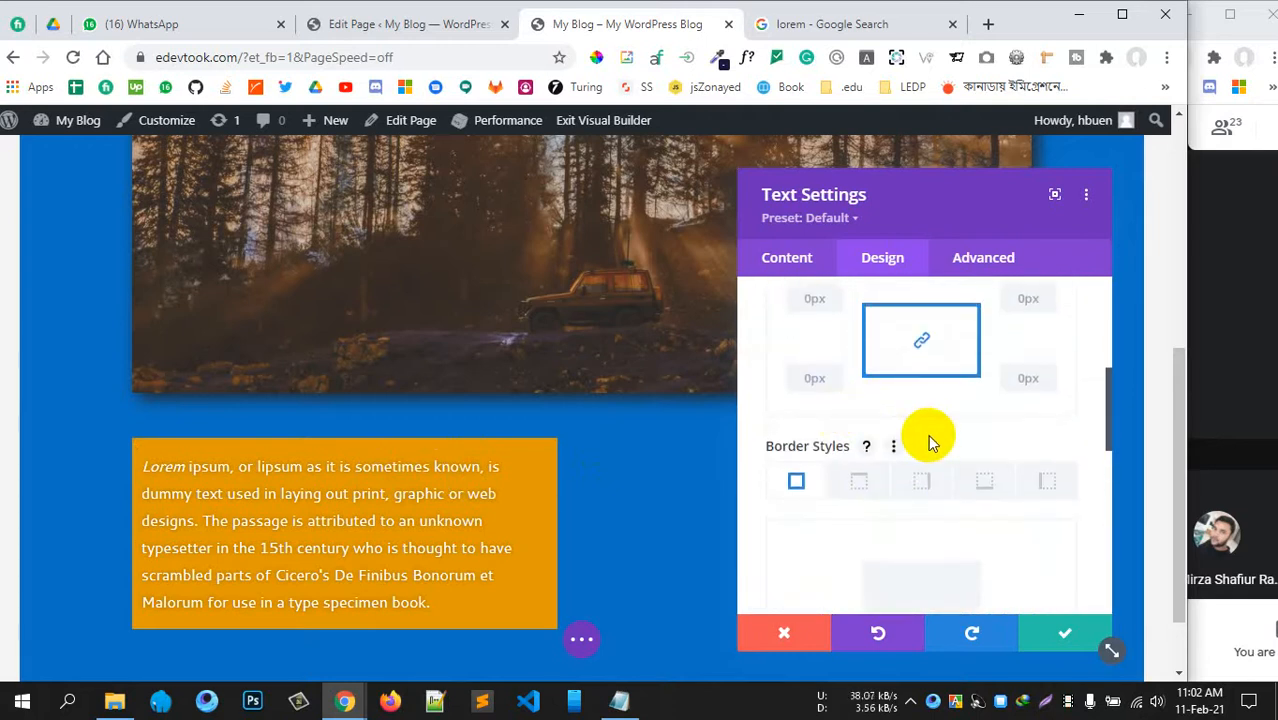
pyautogui.scroll(-2, 1000, 480)
pyautogui.scroll(-5, 1013, 485)
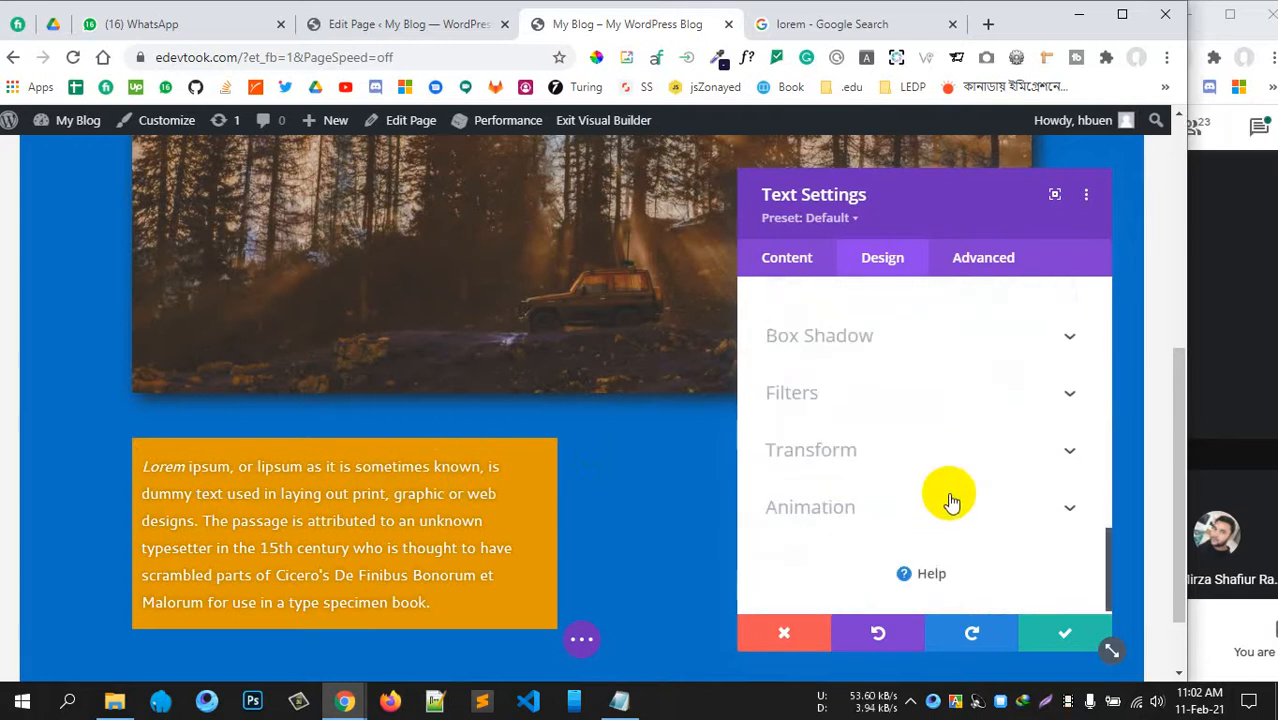
pyautogui.click(960, 350)
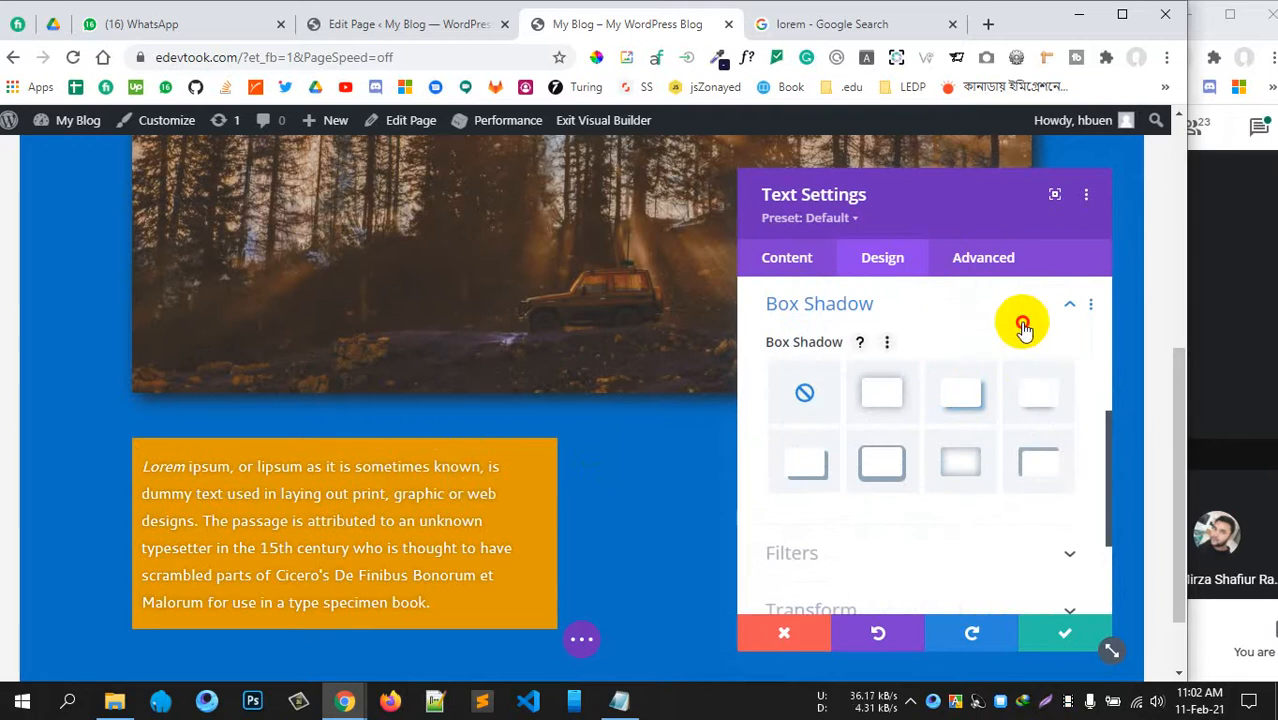
pyautogui.click(1022, 328)
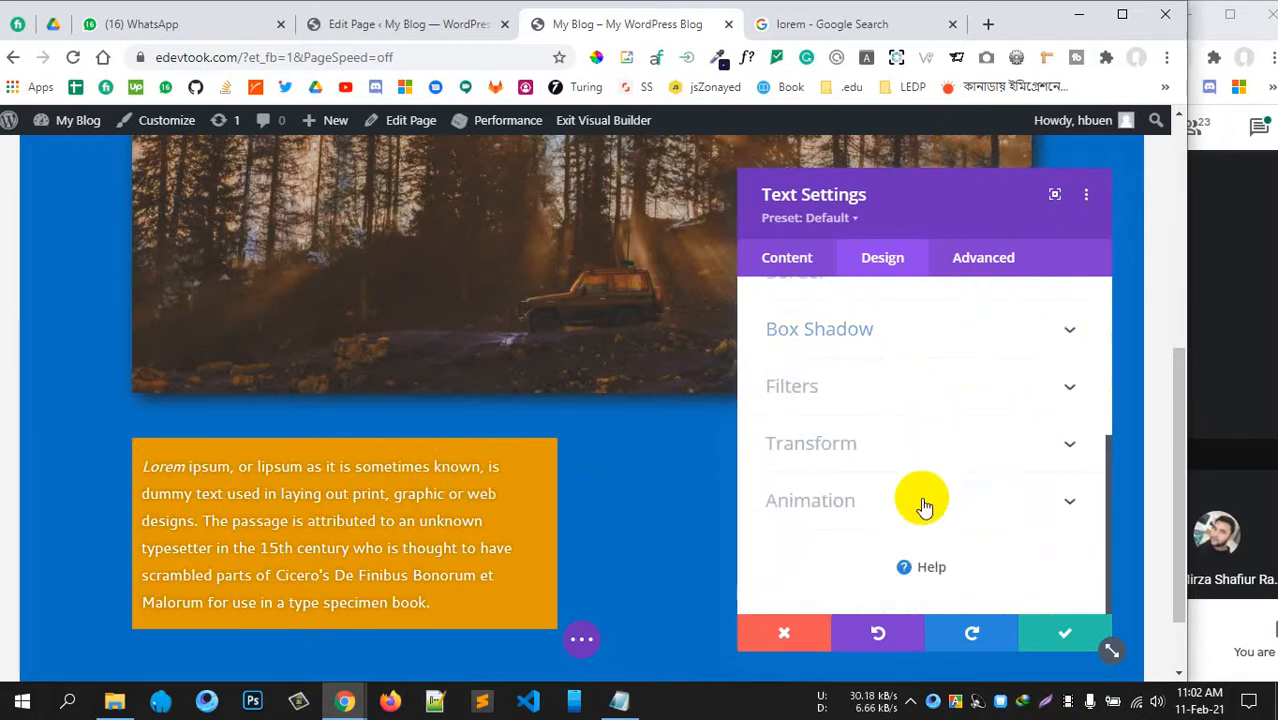
pyautogui.scroll(5, 921, 400)
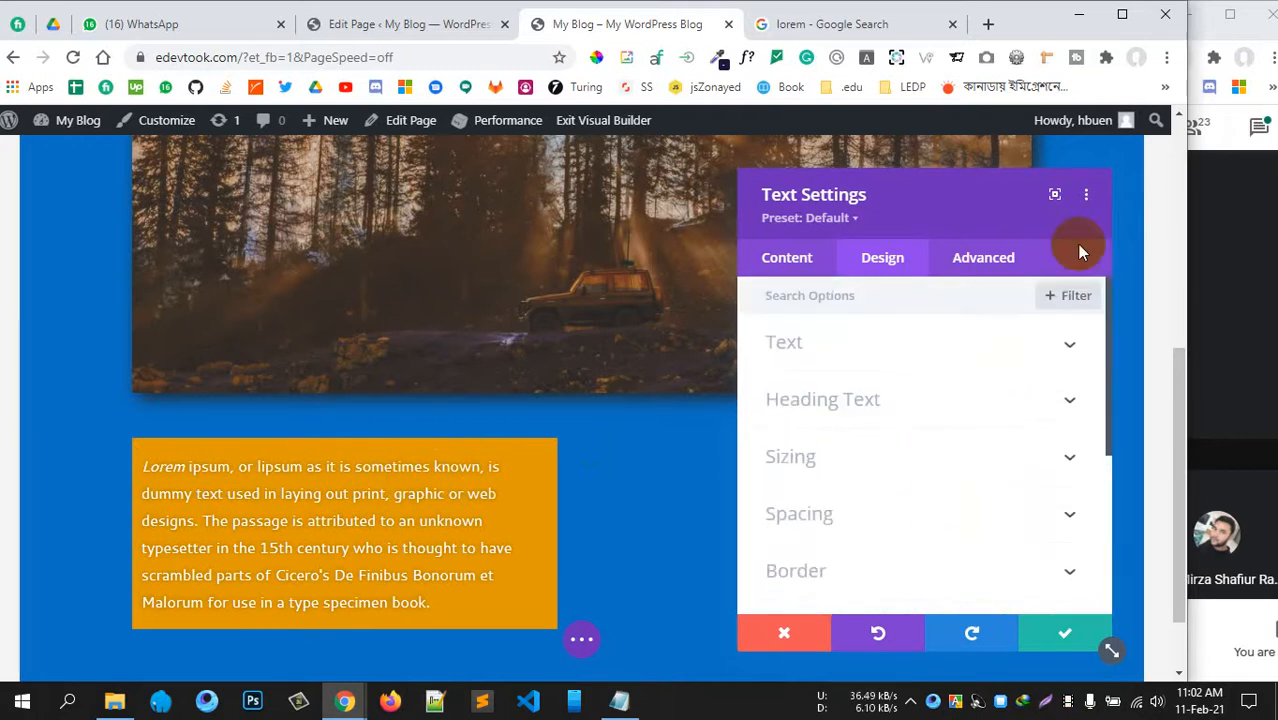
# - Save the text module's settings and change its row's layout to three equal columns
pyautogui.click(1063, 641)
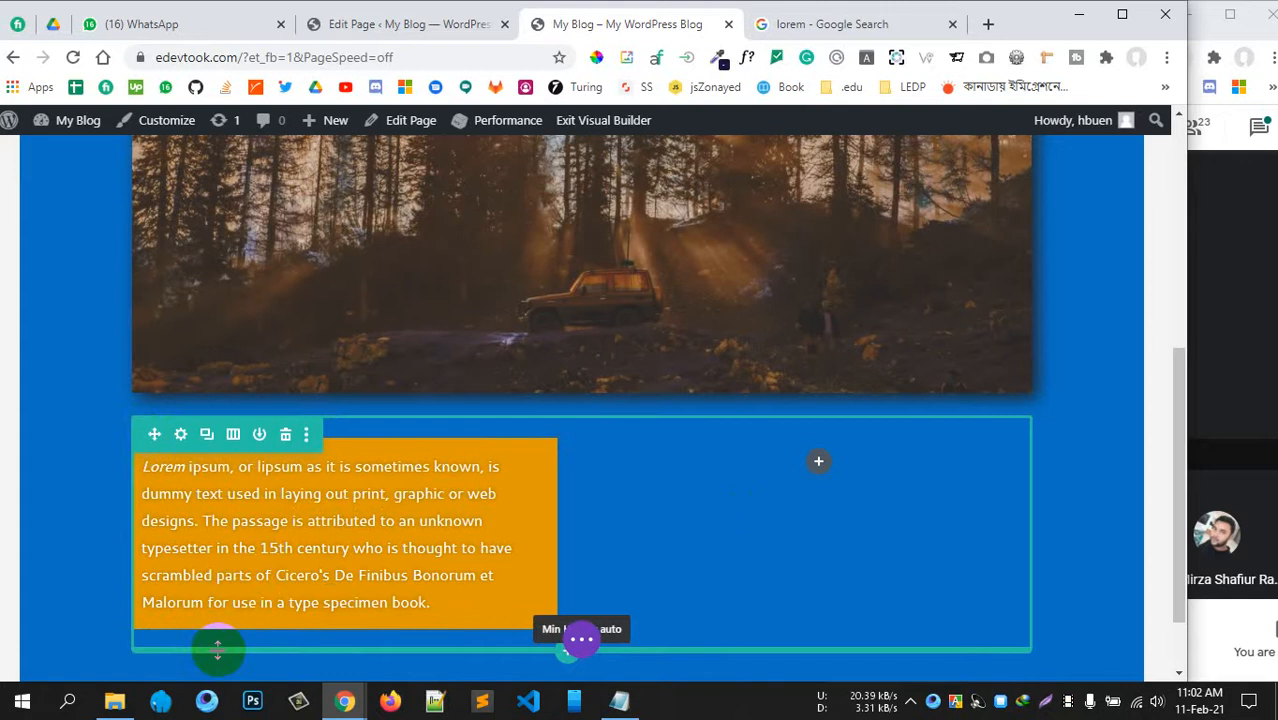
pyautogui.click(233, 436)
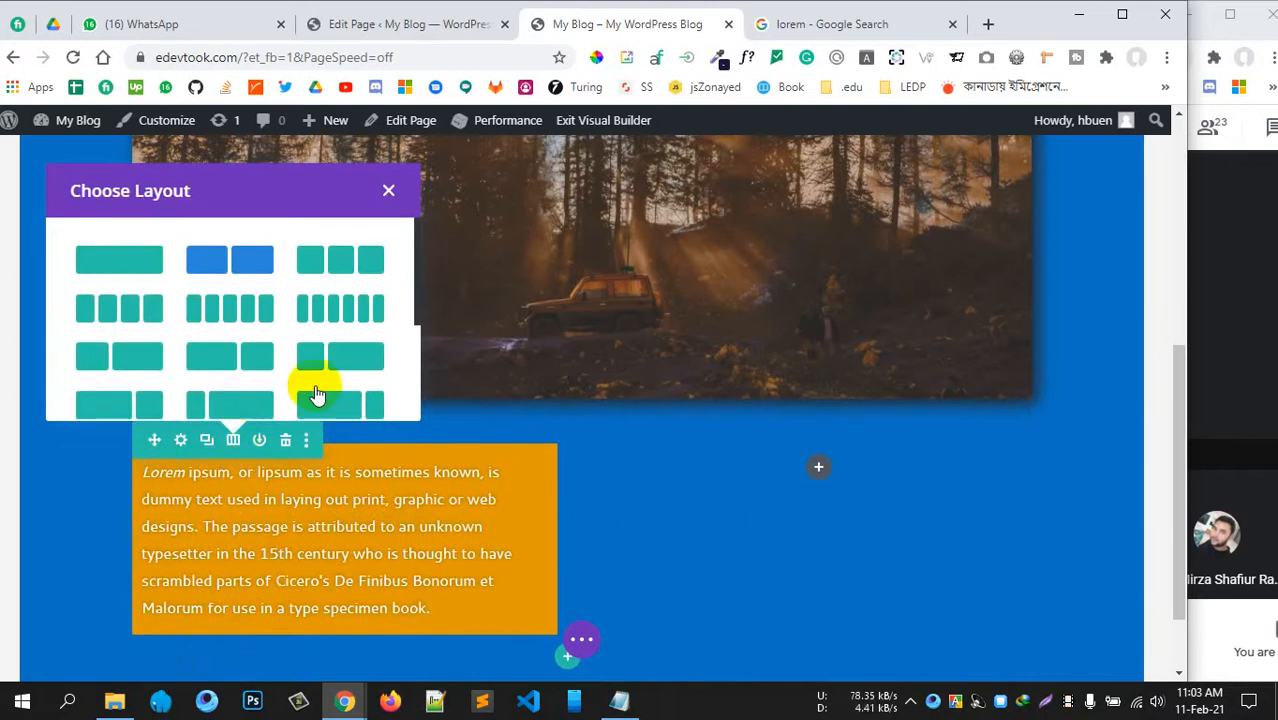
pyautogui.click(365, 251)
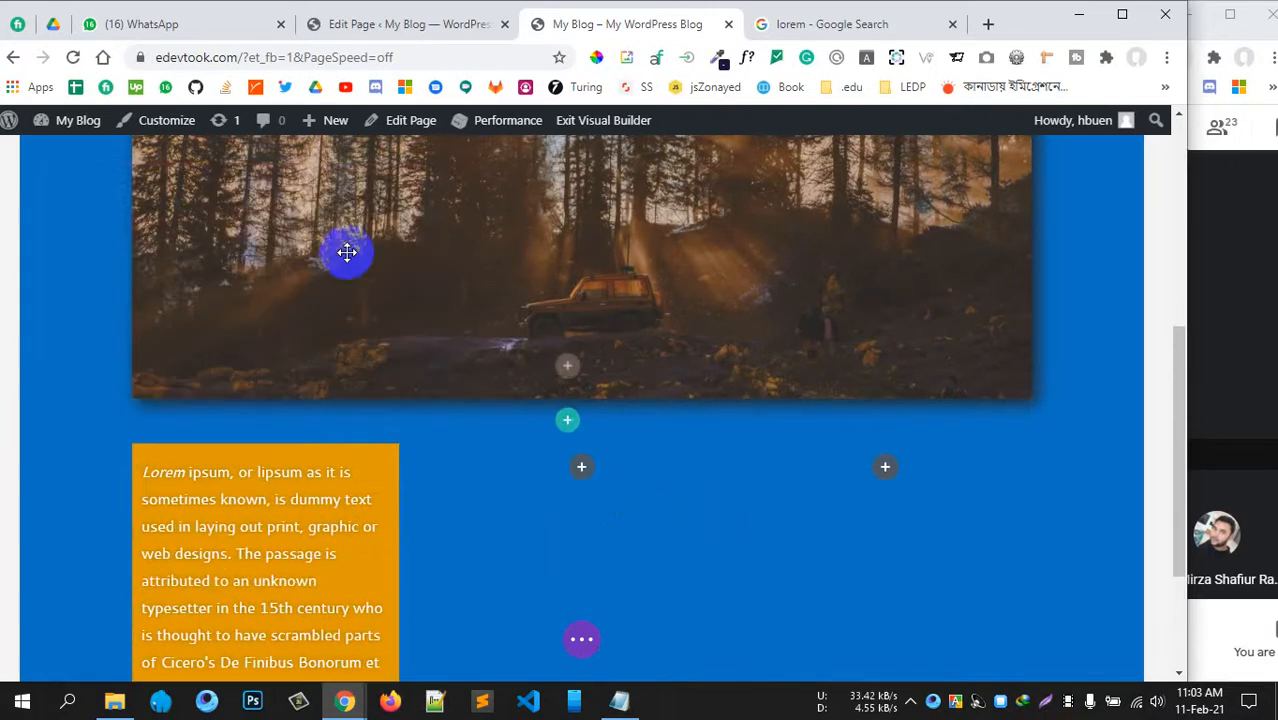
# - Insert an Audio module in the middle column of the three-column row
pyautogui.scroll(-2, 864, 542)
pyautogui.scroll(1, 602, 357)
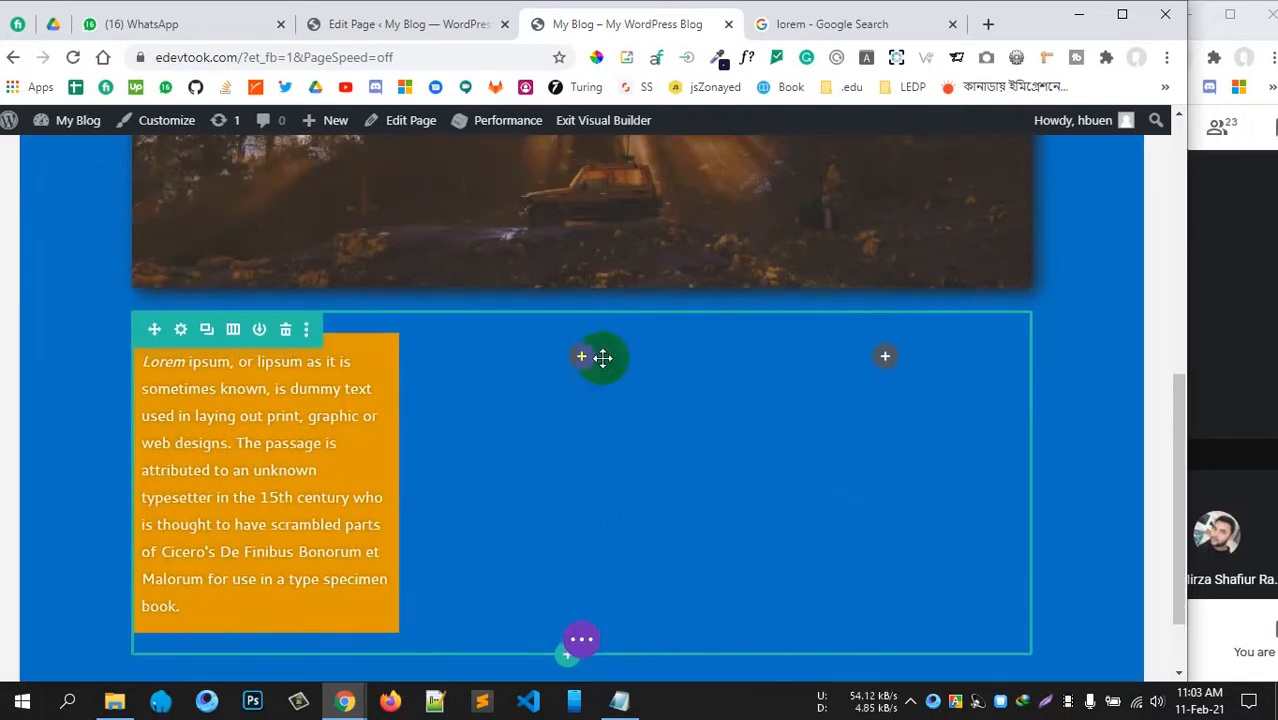
pyautogui.click(582, 358)
pyautogui.scroll(-5, 579, 520)
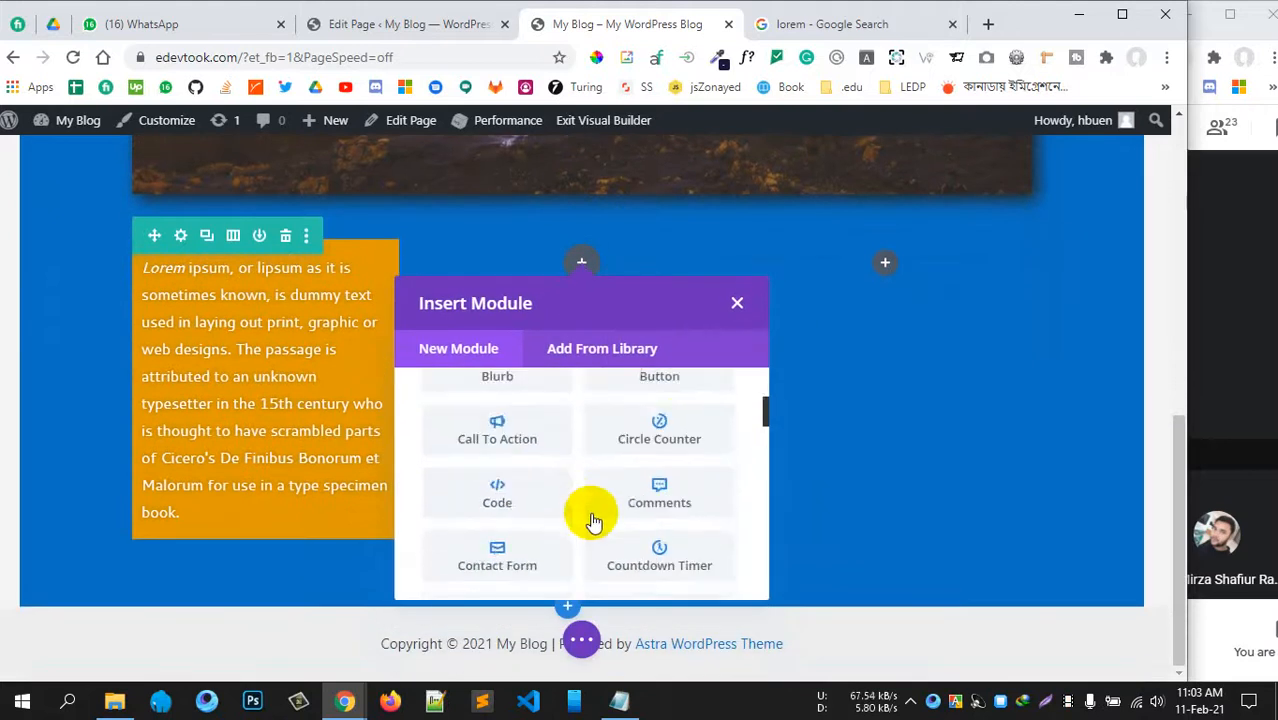
pyautogui.scroll(2, 603, 515)
pyautogui.scroll(2, 656, 440)
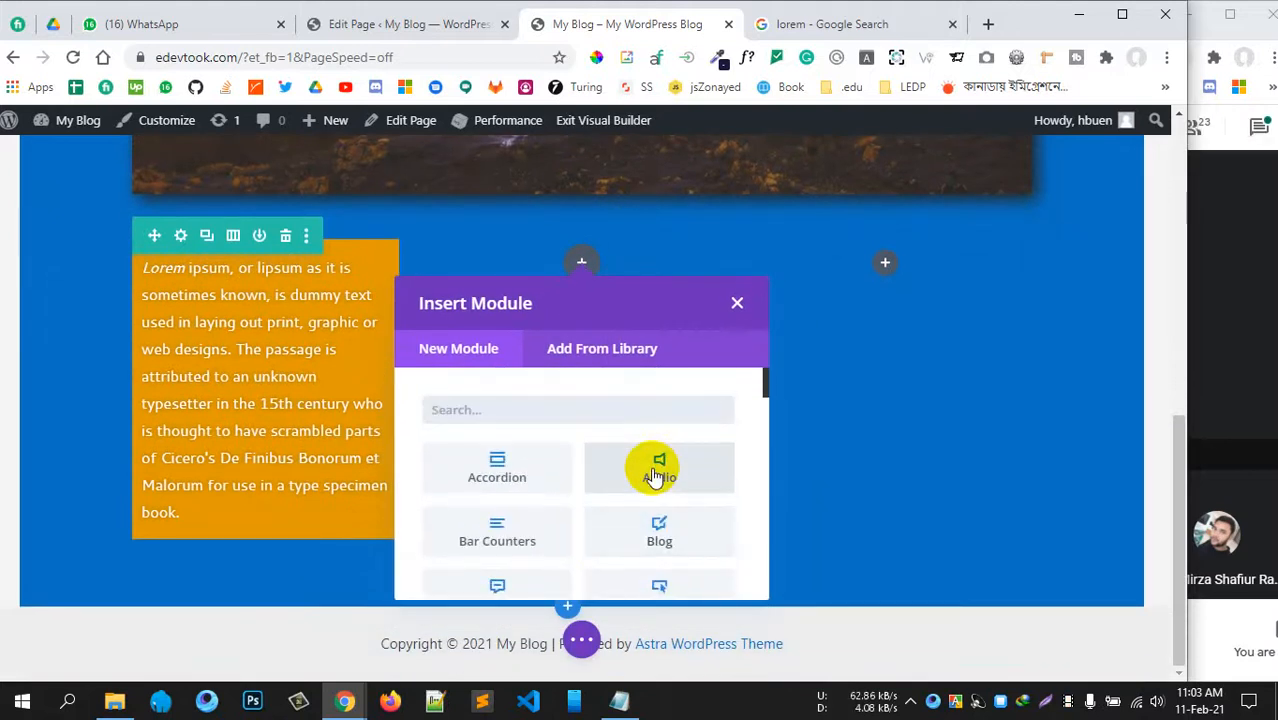
pyautogui.click(617, 477)
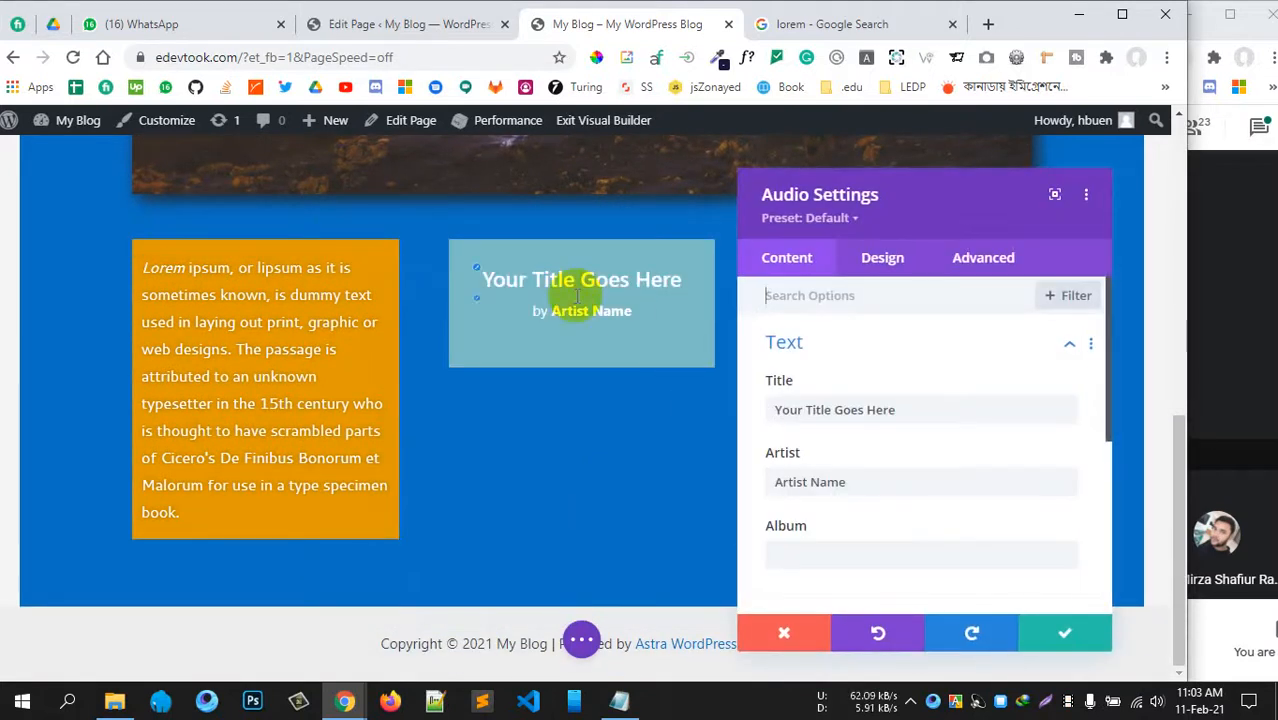
# - Review the Audio module's Text and Audio File options, discard its settings and delete the module
pyautogui.scroll(-2, 856, 400)
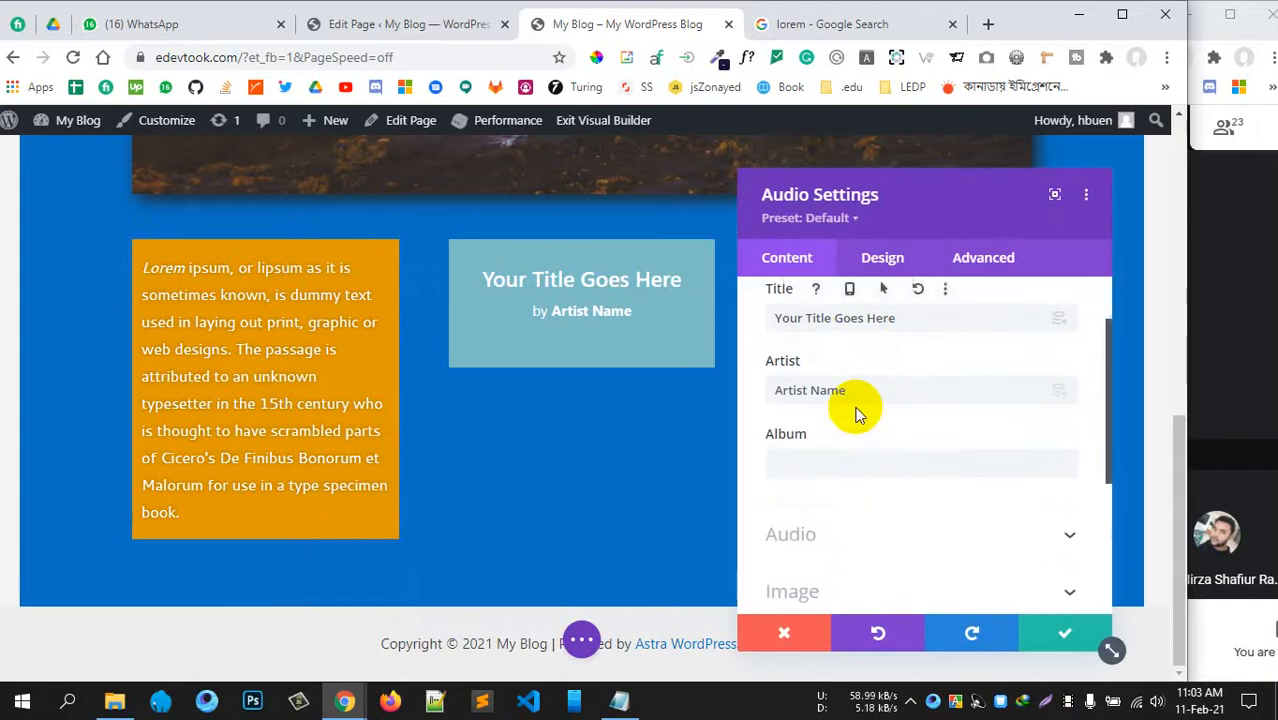
pyautogui.scroll(2, 836, 448)
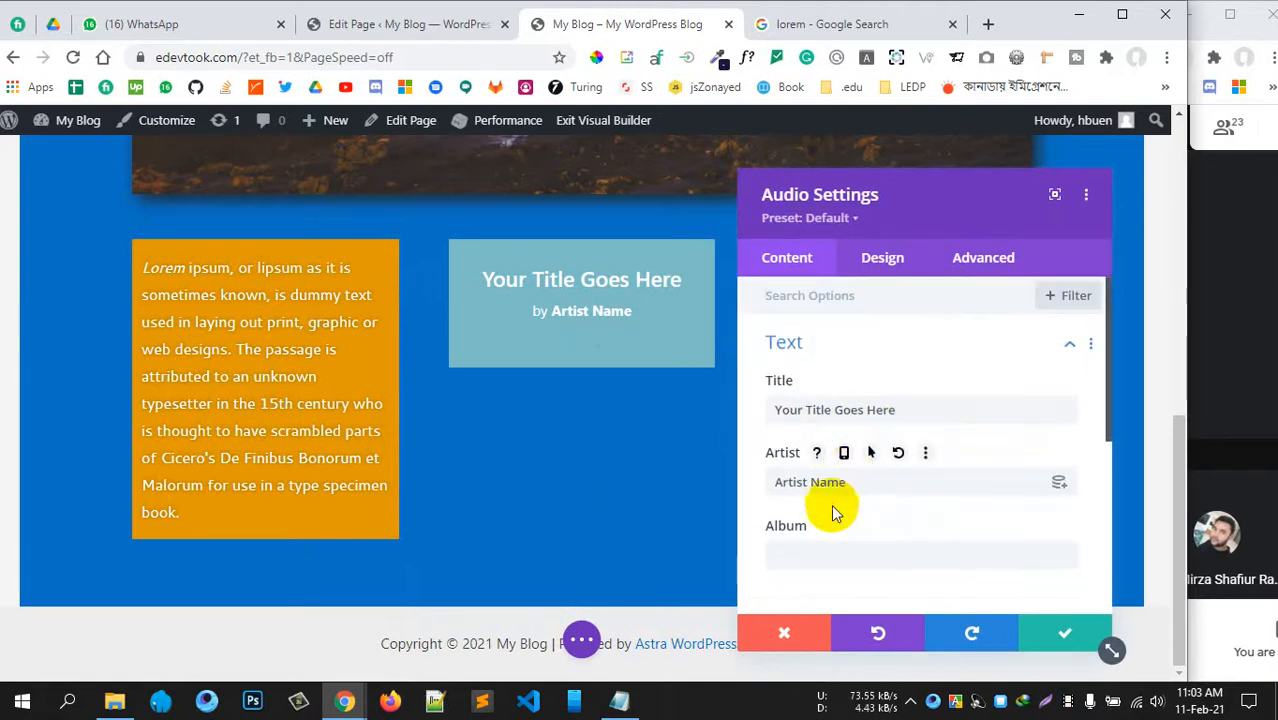
pyautogui.scroll(-5, 960, 430)
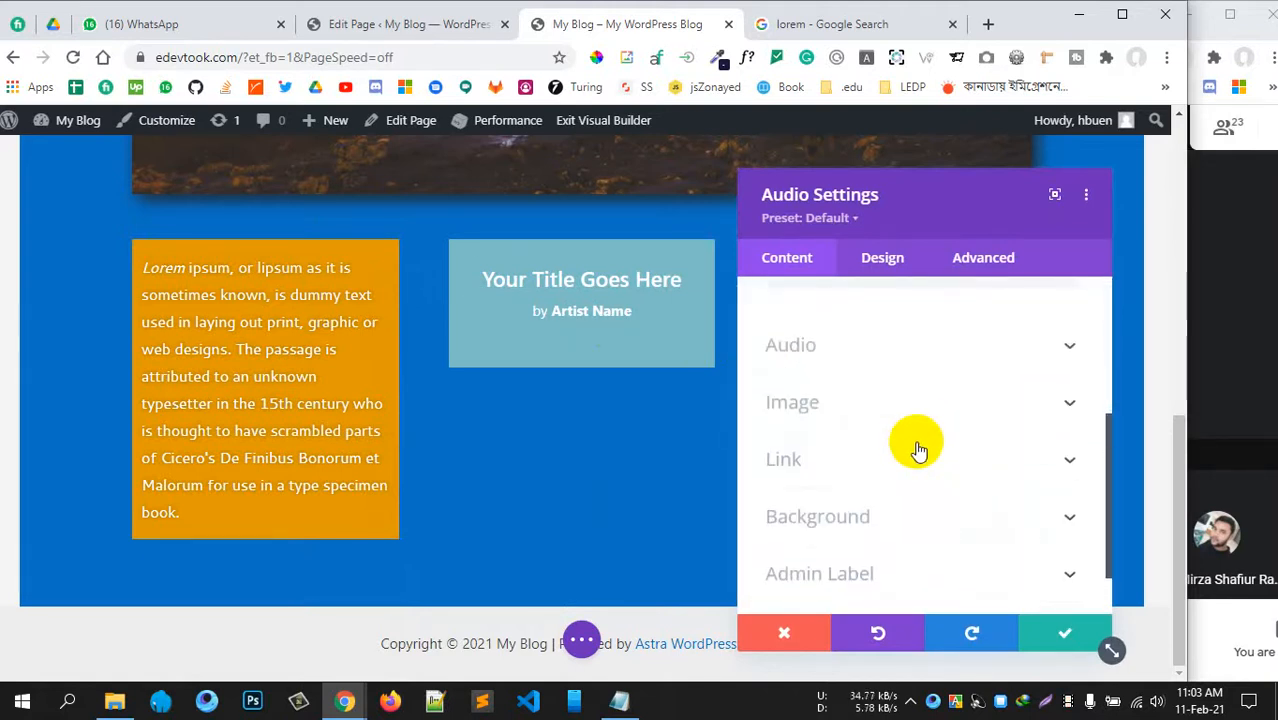
pyautogui.scroll(3, 903, 420)
pyautogui.click(897, 470)
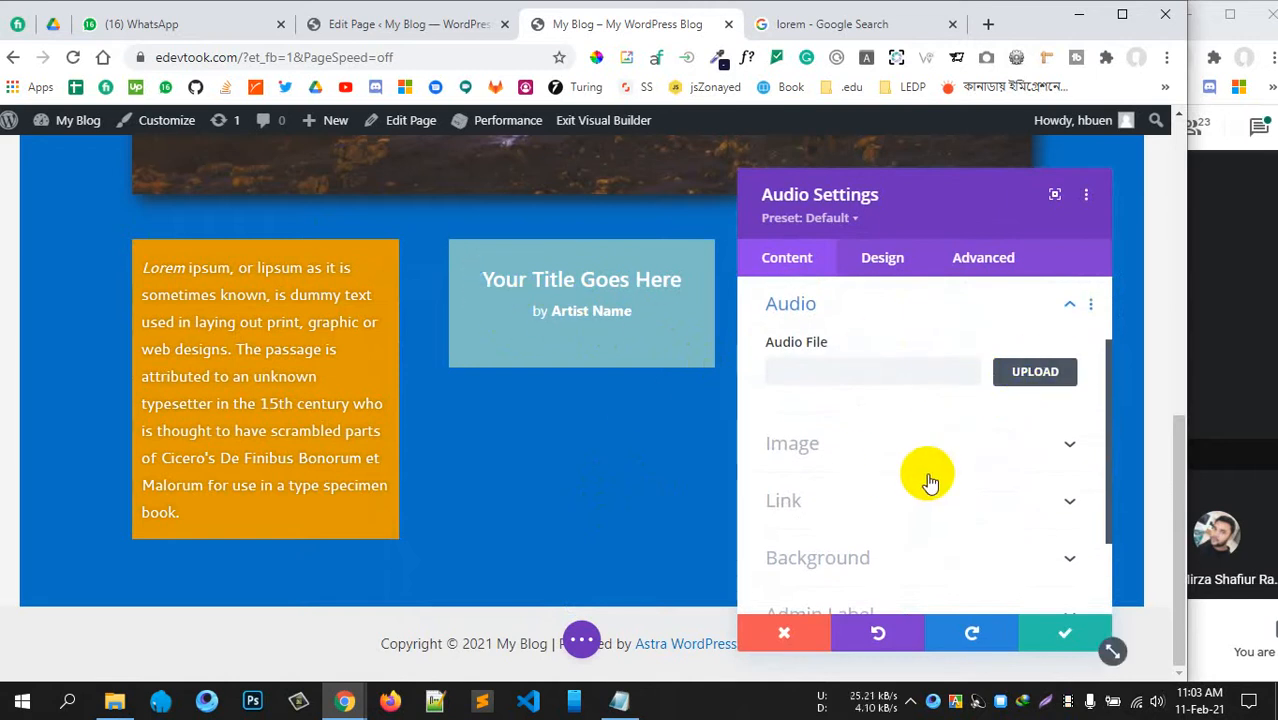
pyautogui.scroll(-2, 927, 480)
pyautogui.scroll(3, 929, 483)
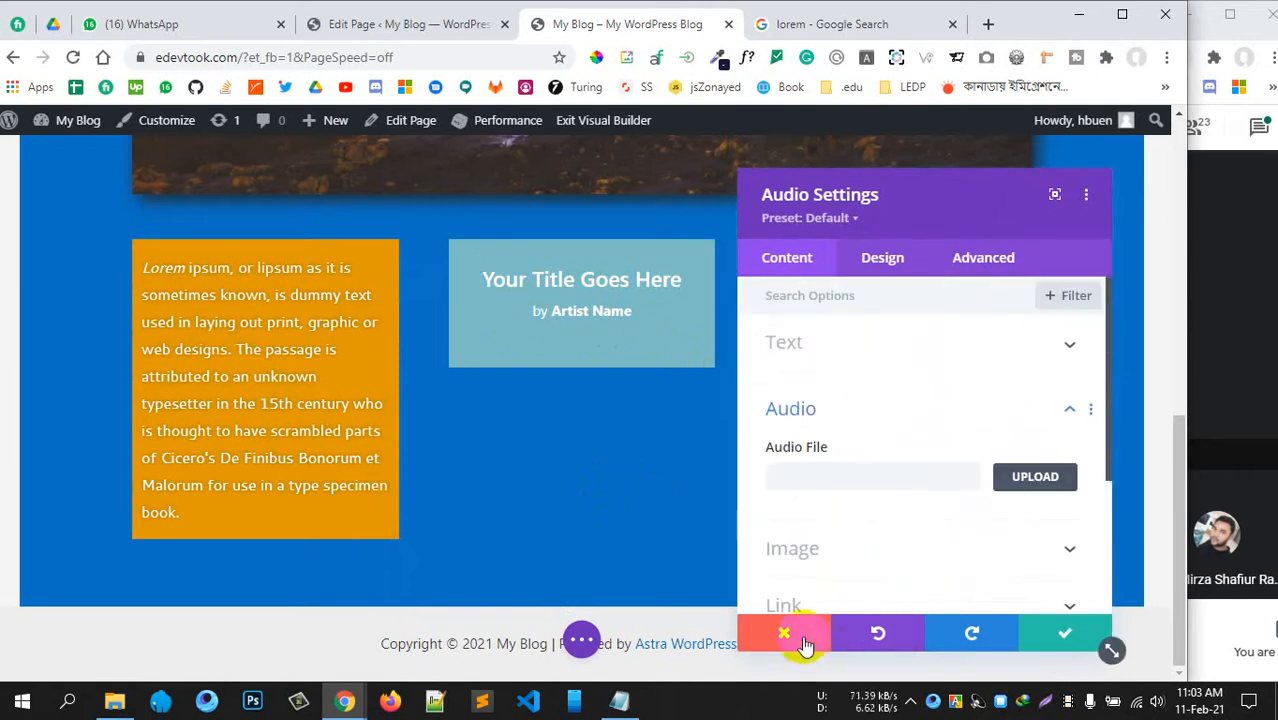
pyautogui.click(593, 371)
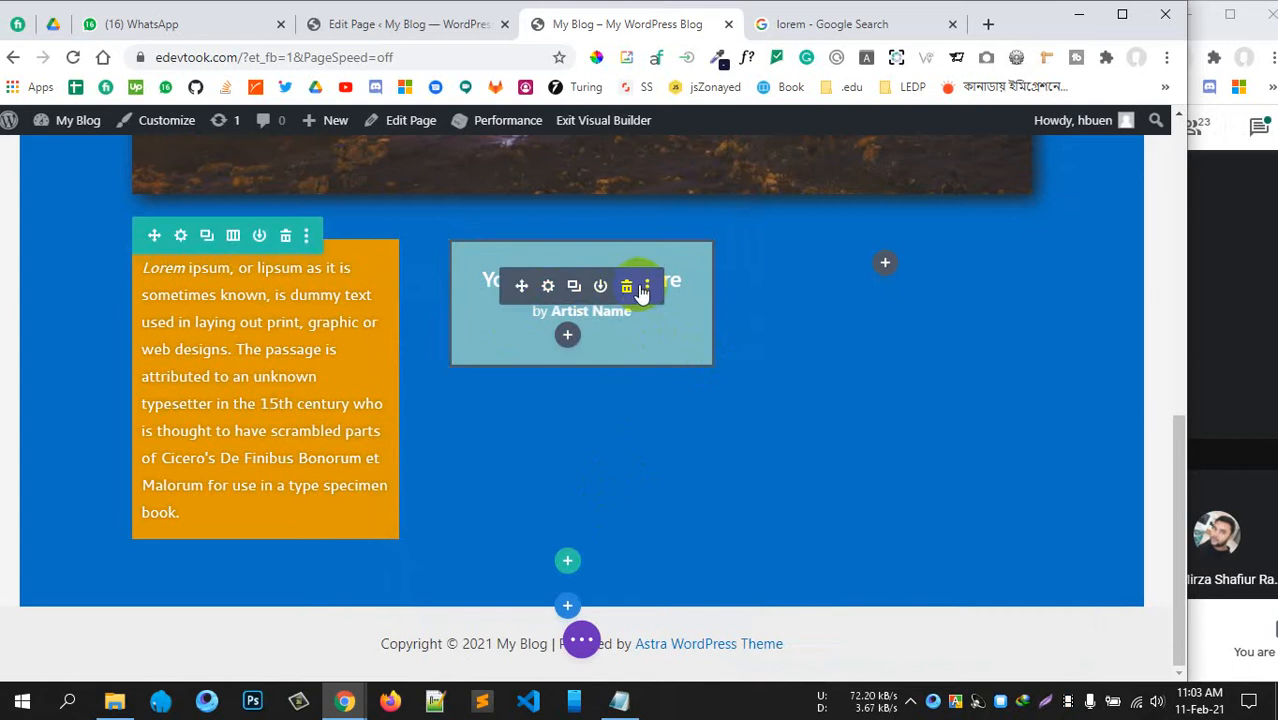
pyautogui.moveTo(626, 286); pyautogui.dragTo(557, 261)
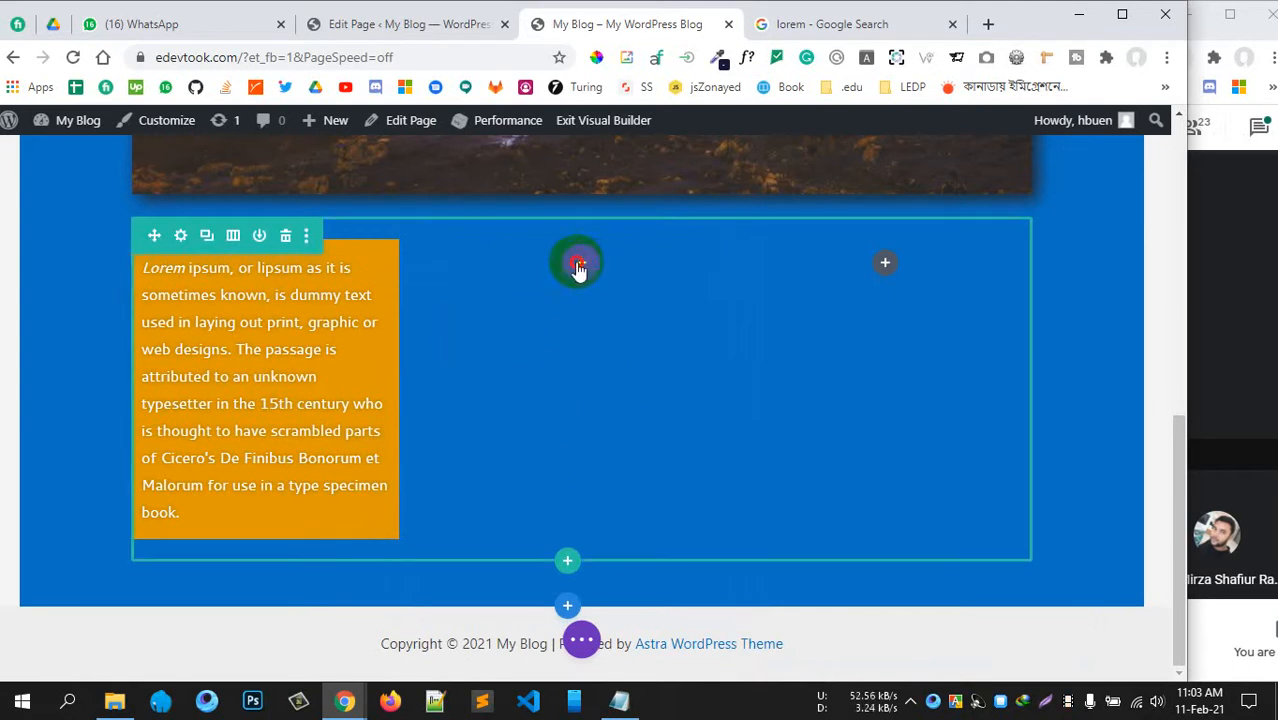
# - Insert a Countdown Timer module in the empty middle column of the row
pyautogui.click(578, 264)
pyautogui.scroll(-4, 536, 430)
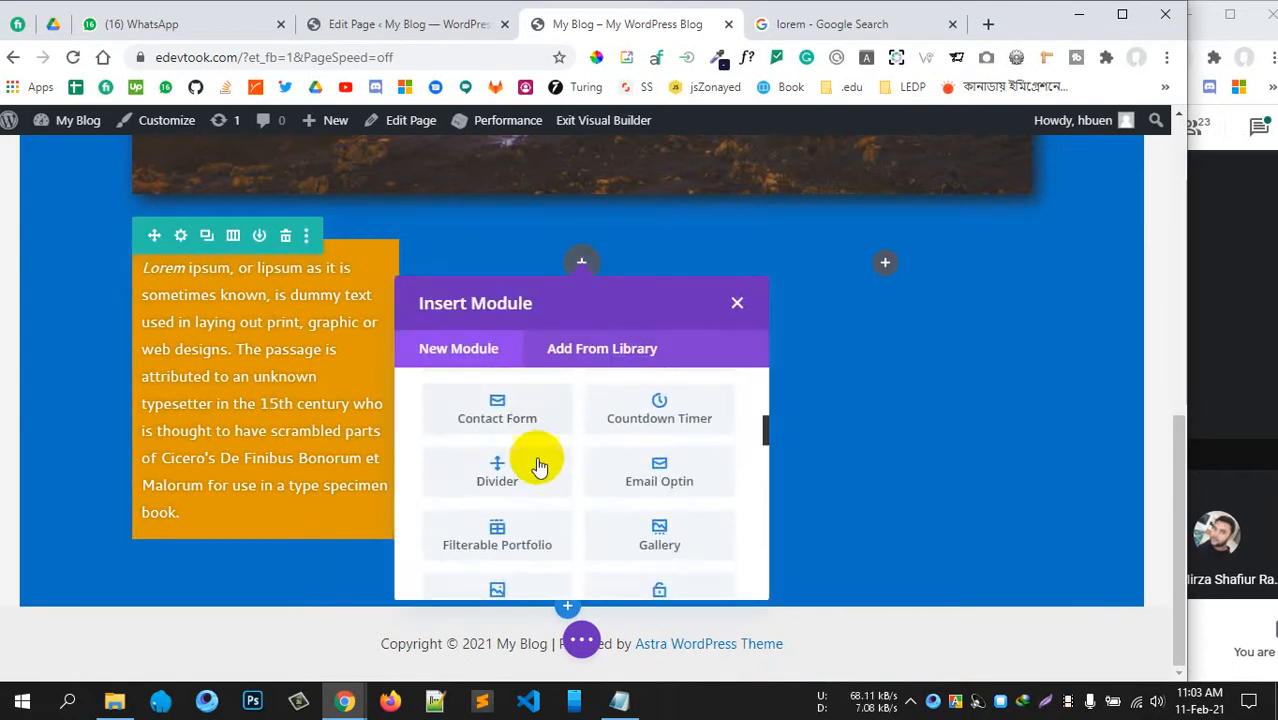
pyautogui.click(655, 408)
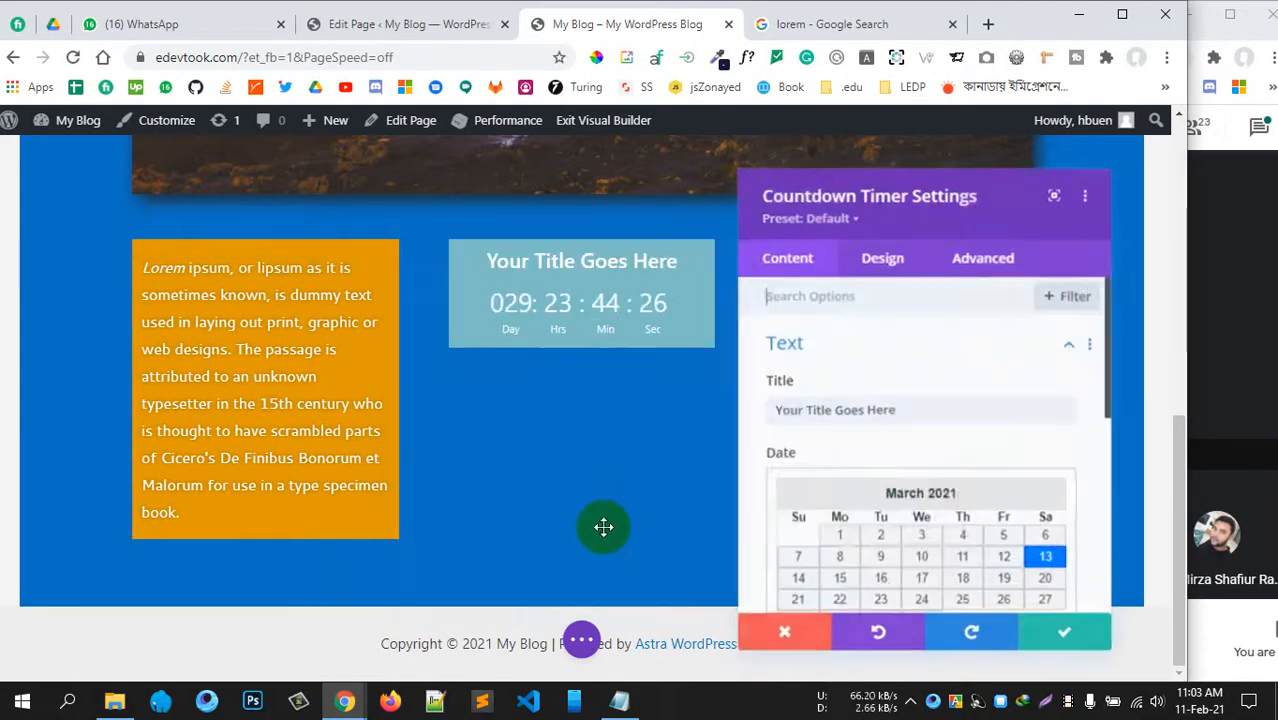
# - Review the Countdown Timer's content, design and advanced options, and save the module's settings
pyautogui.scroll(-1, 950, 408)
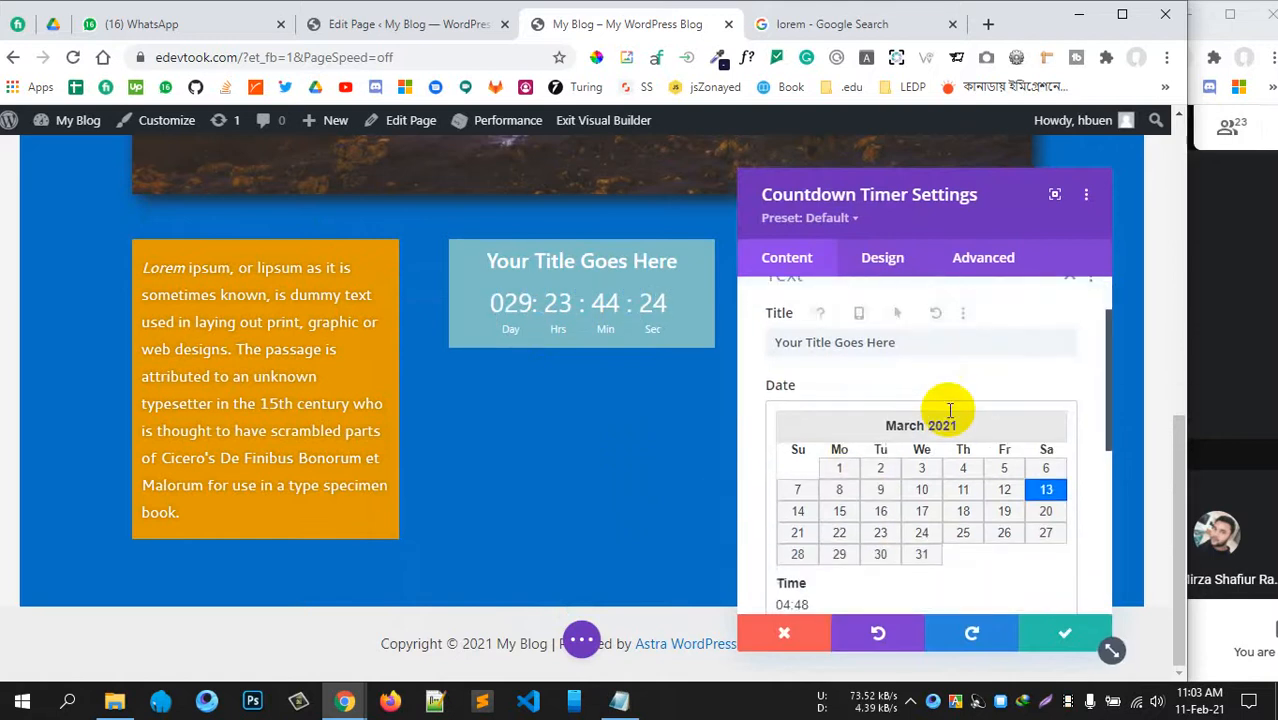
pyautogui.scroll(1, 950, 410)
pyautogui.click(1073, 348)
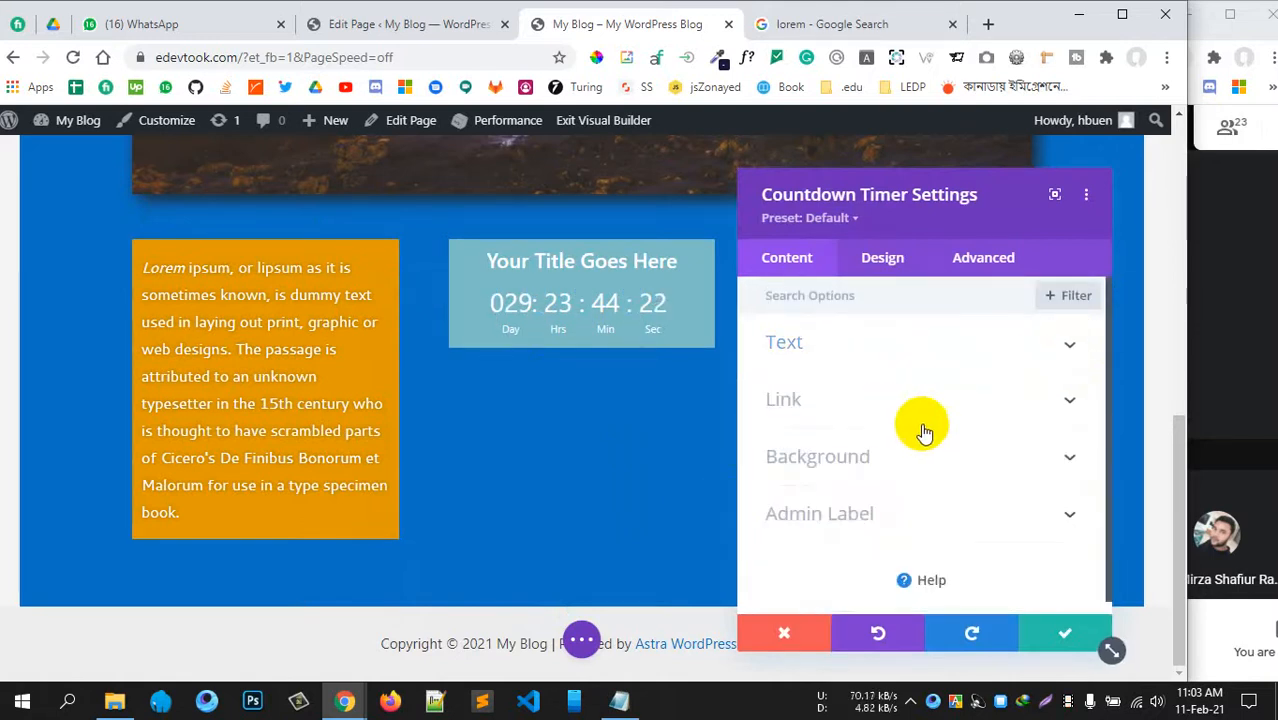
pyautogui.click(870, 270)
pyautogui.scroll(-4, 973, 419)
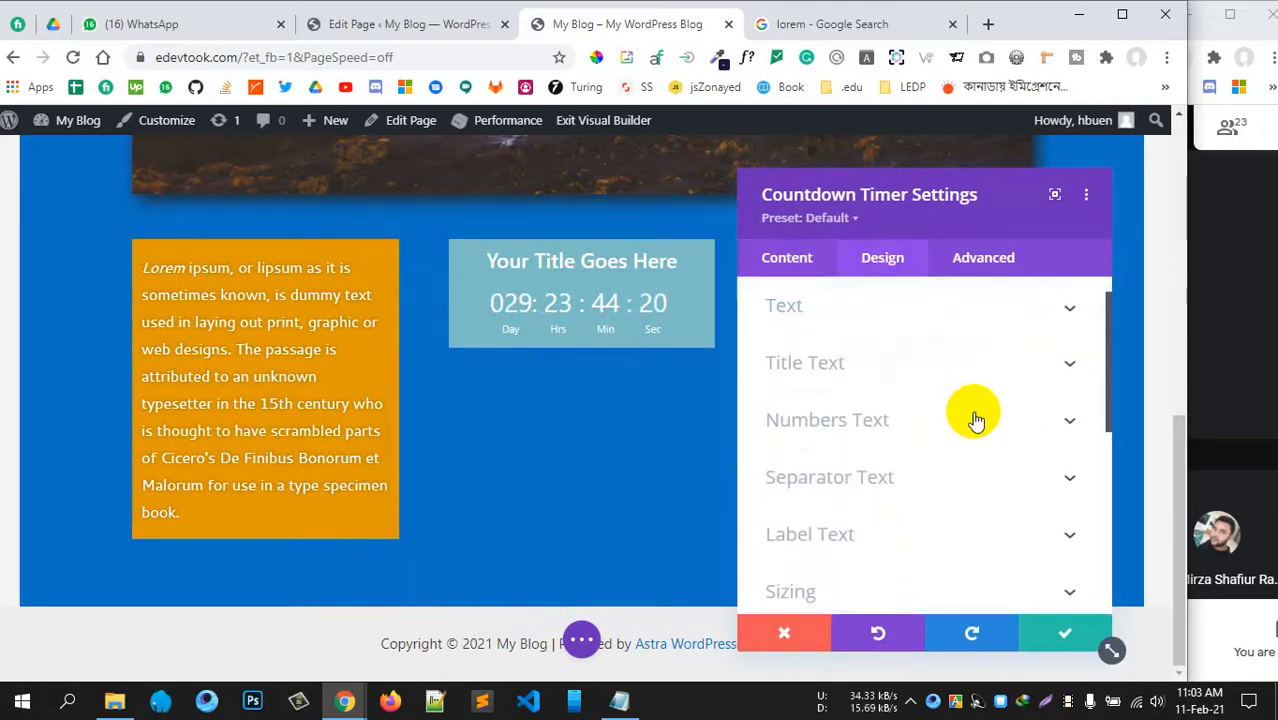
pyautogui.scroll(-4, 884, 514)
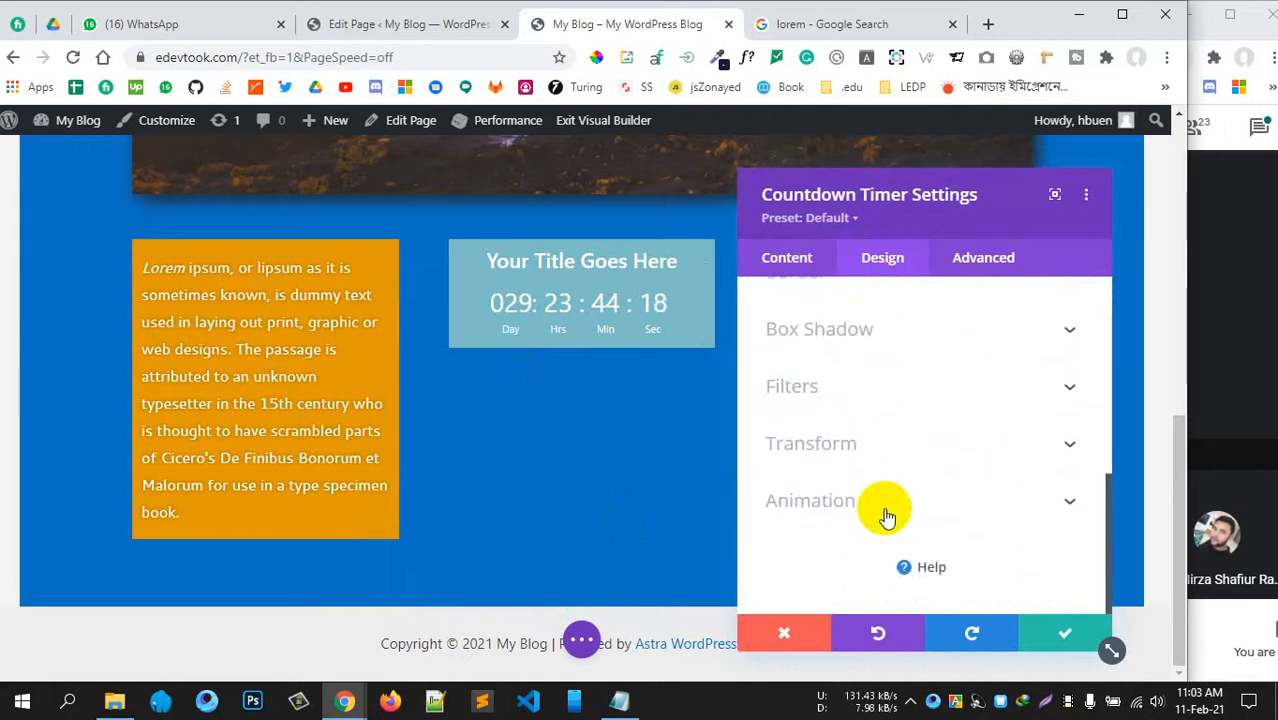
pyautogui.scroll(7, 936, 437)
pyautogui.click(1001, 272)
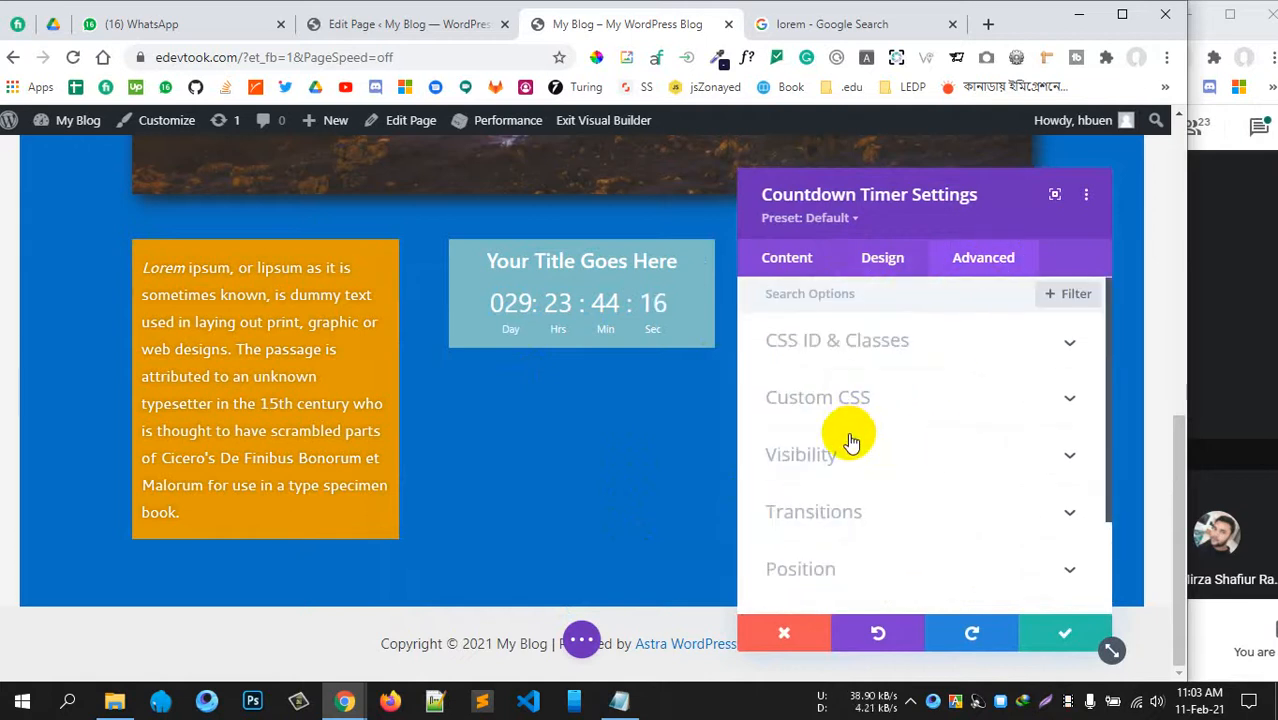
pyautogui.scroll(-2, 847, 436)
pyautogui.scroll(2, 847, 438)
pyautogui.click(775, 258)
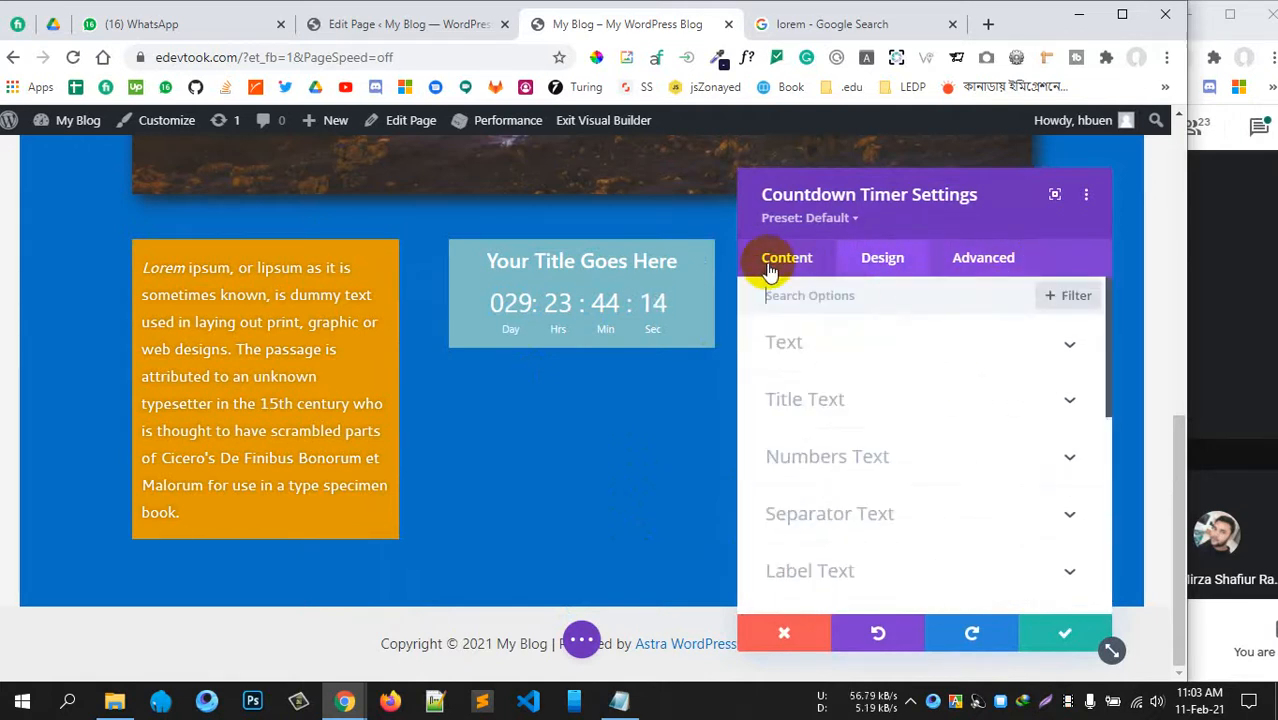
pyautogui.click(1068, 635)
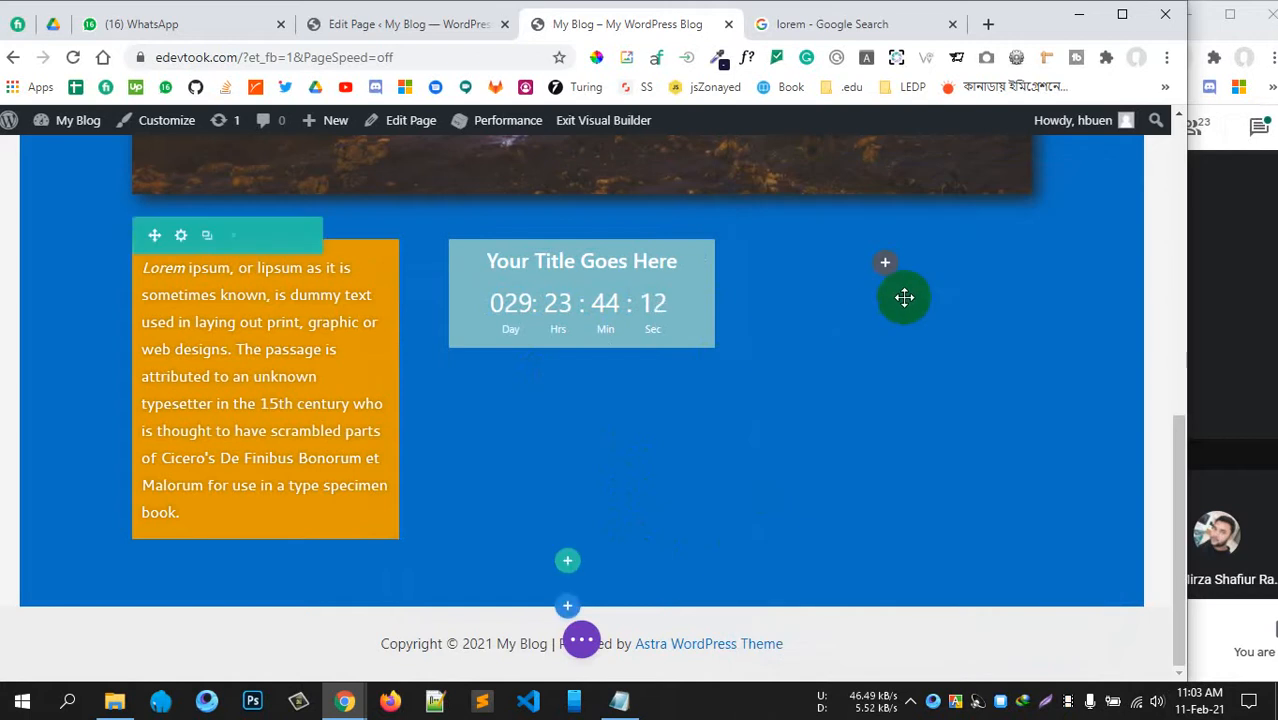
# - Search the modules for "for" and insert a Contact Form in the row's third column
pyautogui.click(843, 312)
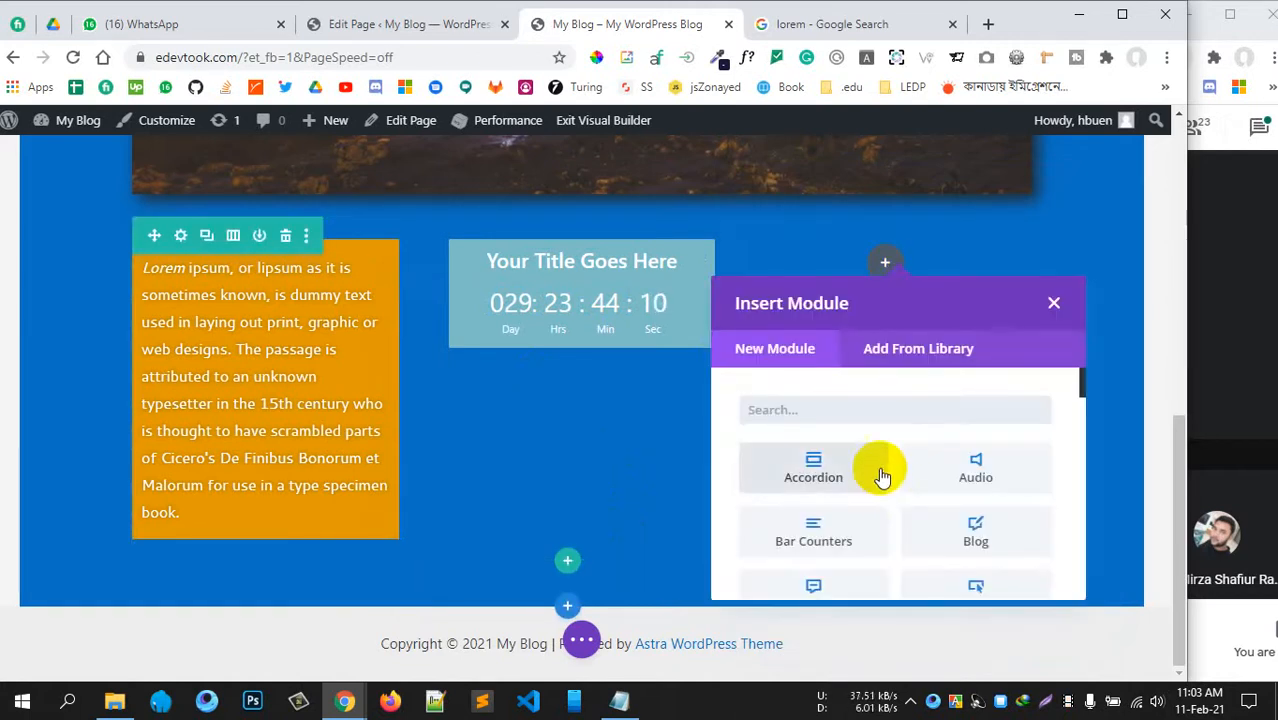
pyautogui.scroll(-2, 873, 465)
pyautogui.scroll(2, 873, 465)
pyautogui.write('for')
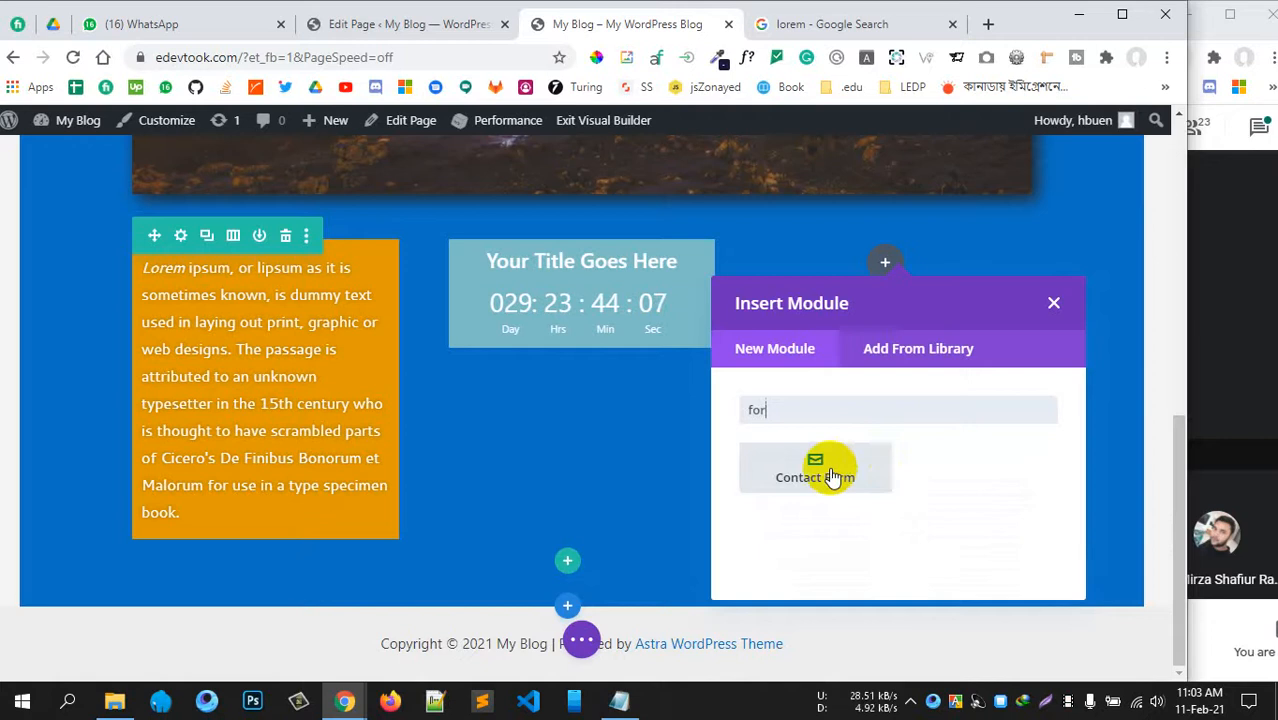
pyautogui.click(873, 467)
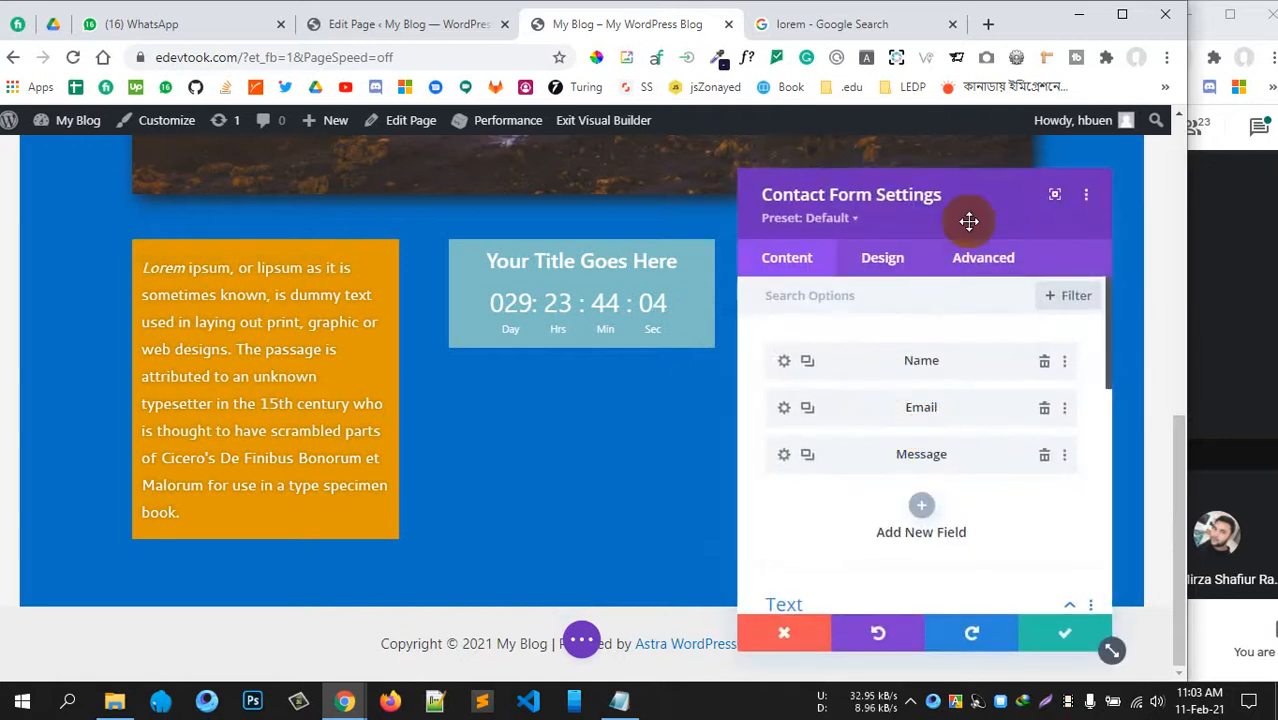
# - Review the Contact Form's fields and text options, discard its settings and delete the form from the third column
pyautogui.moveTo(629, 234); pyautogui.dragTo(525, 248)
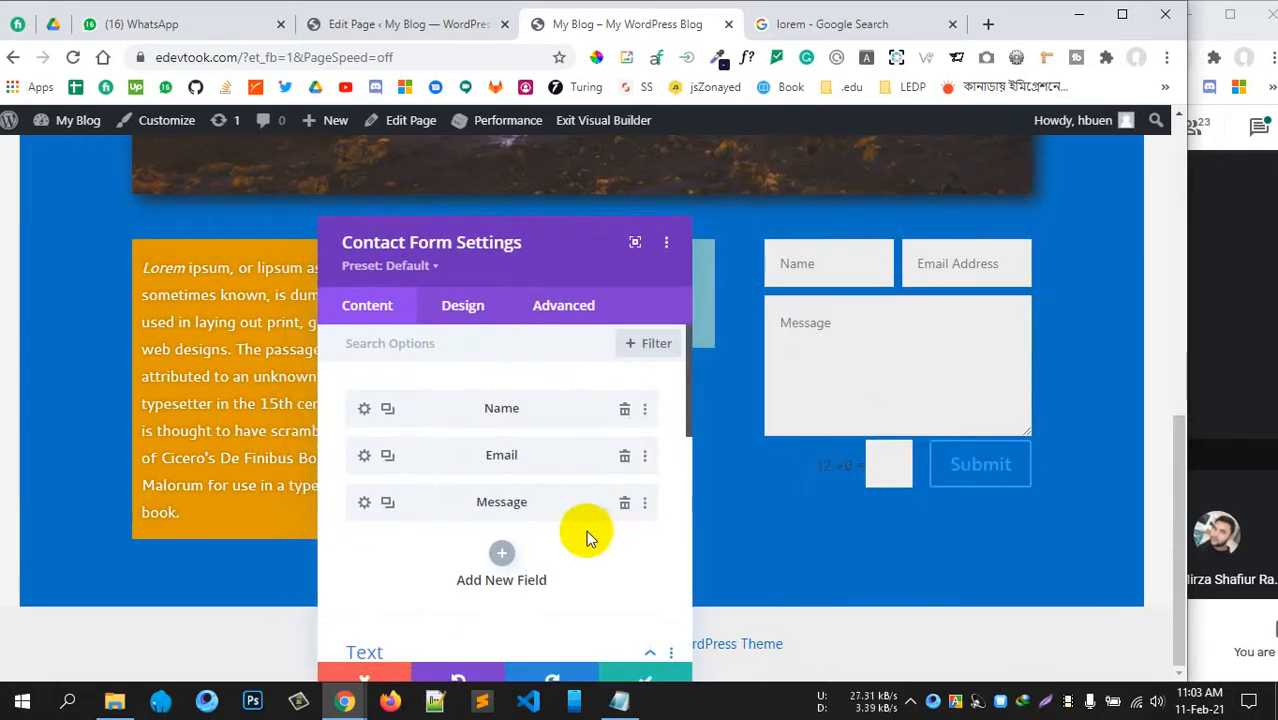
pyautogui.scroll(-2, 598, 572)
pyautogui.scroll(-1, 593, 366)
pyautogui.moveTo(599, 208); pyautogui.dragTo(700, 127)
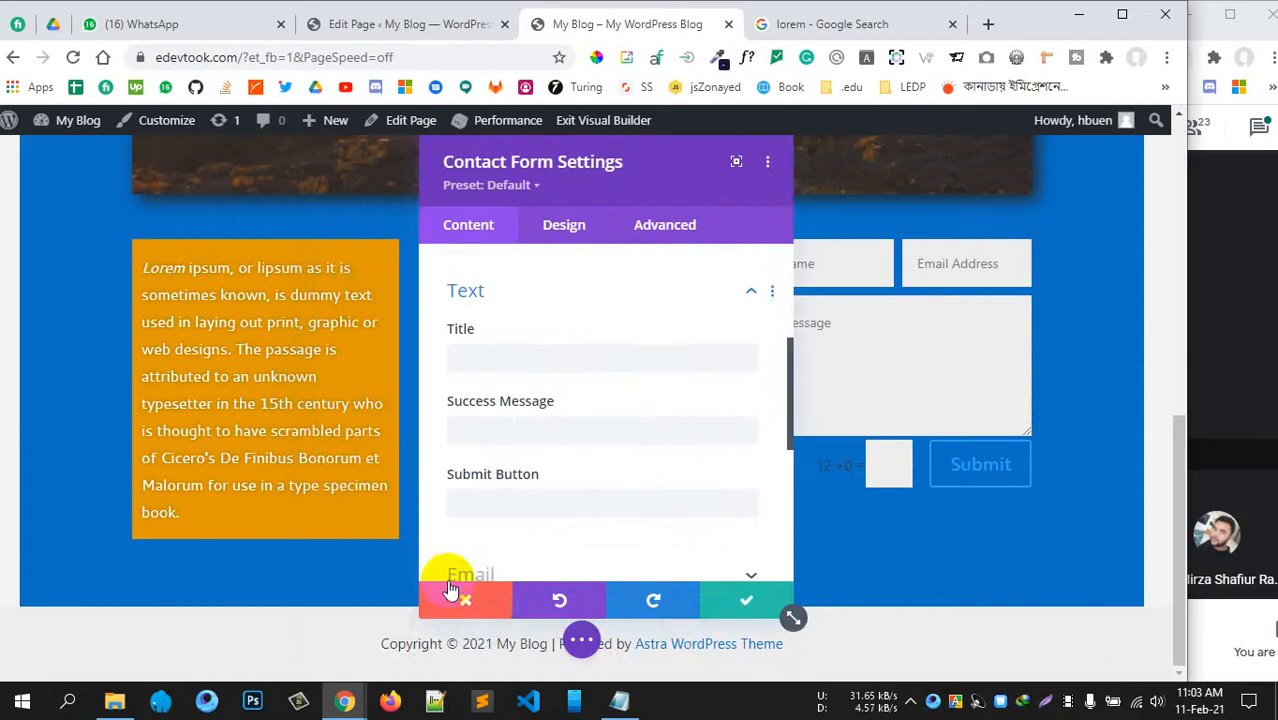
pyautogui.click(463, 602)
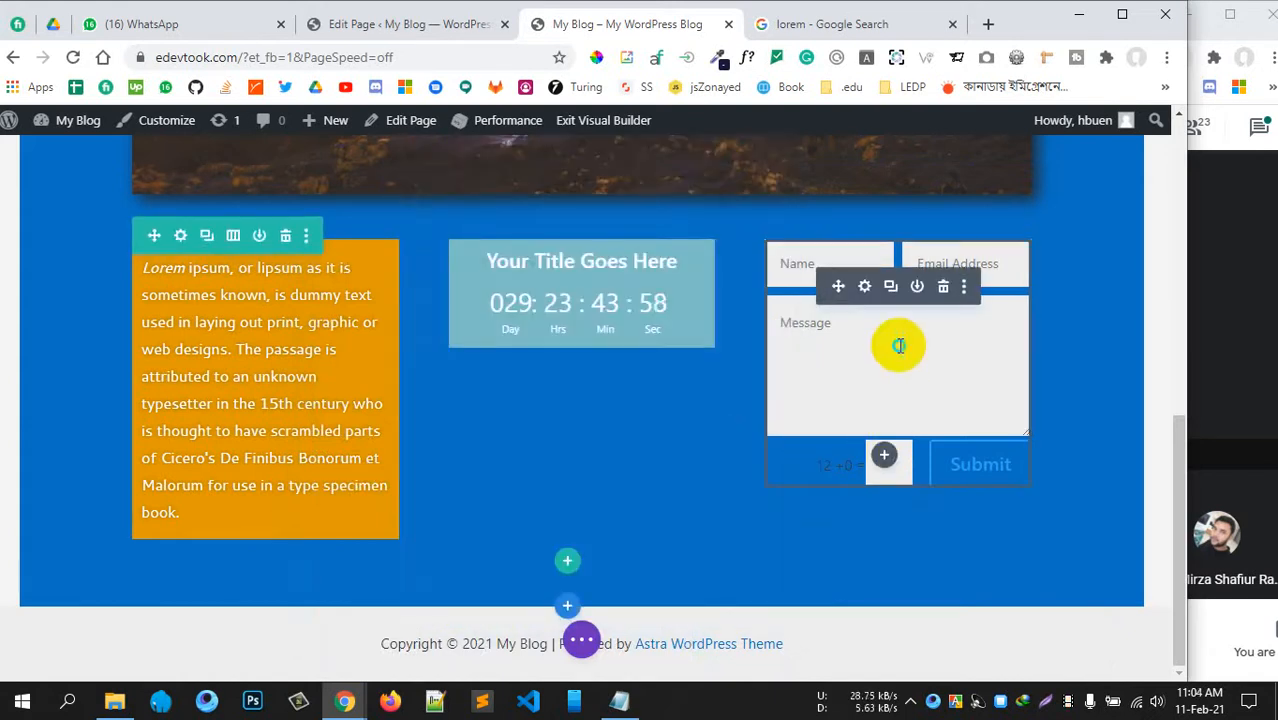
pyautogui.rightClick(900, 344)
pyautogui.click(943, 296)
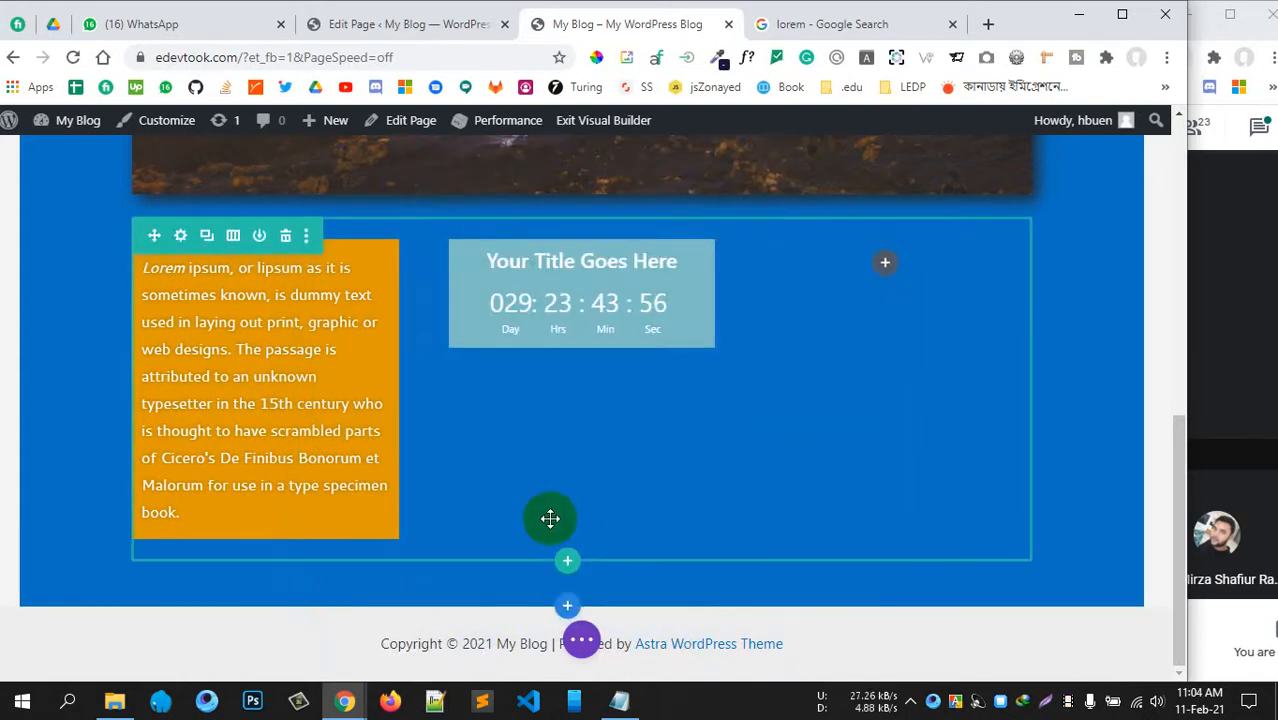
# - Change the text and countdown row to two equal columns and insert a single-column row below it
pyautogui.click(233, 235)
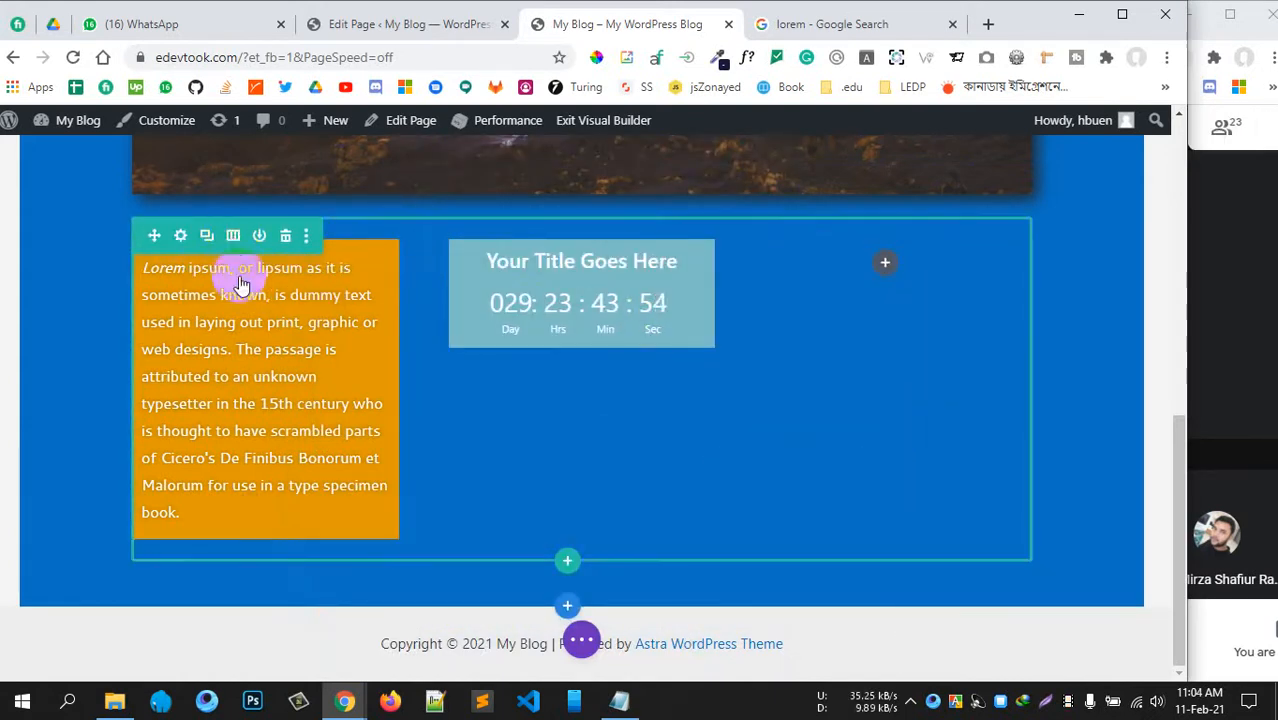
pyautogui.click(213, 347)
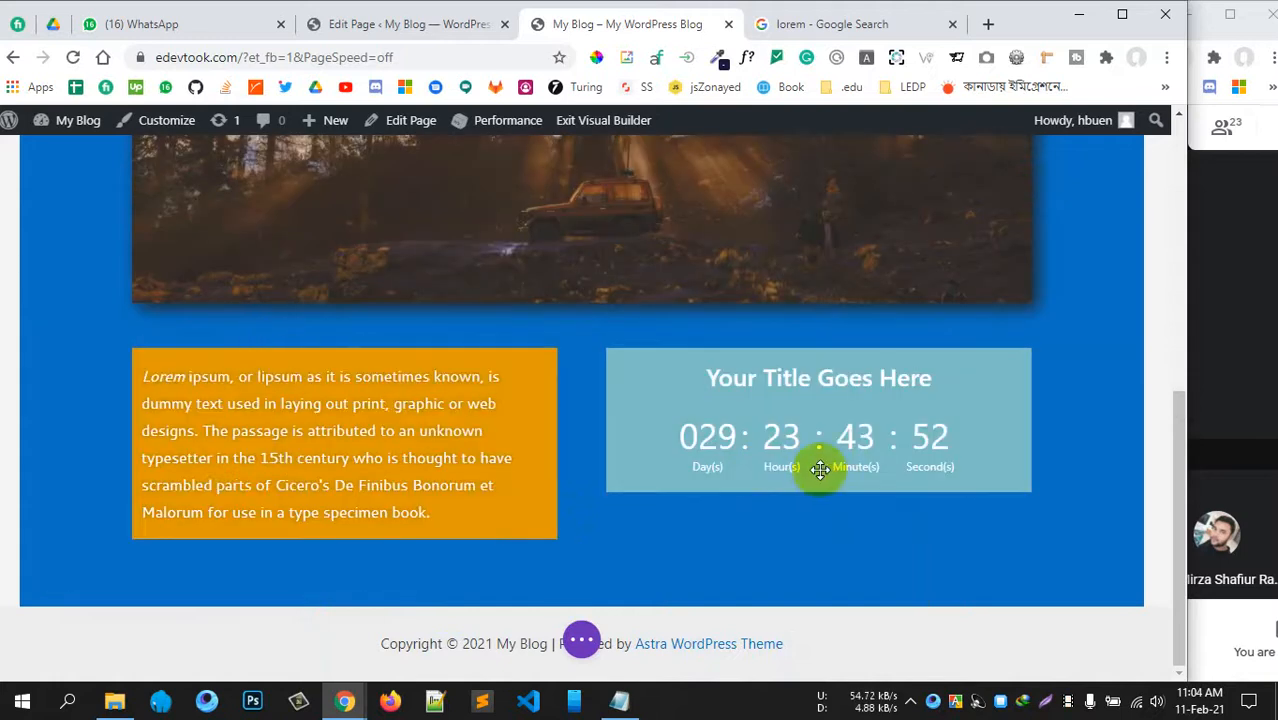
pyautogui.click(567, 563)
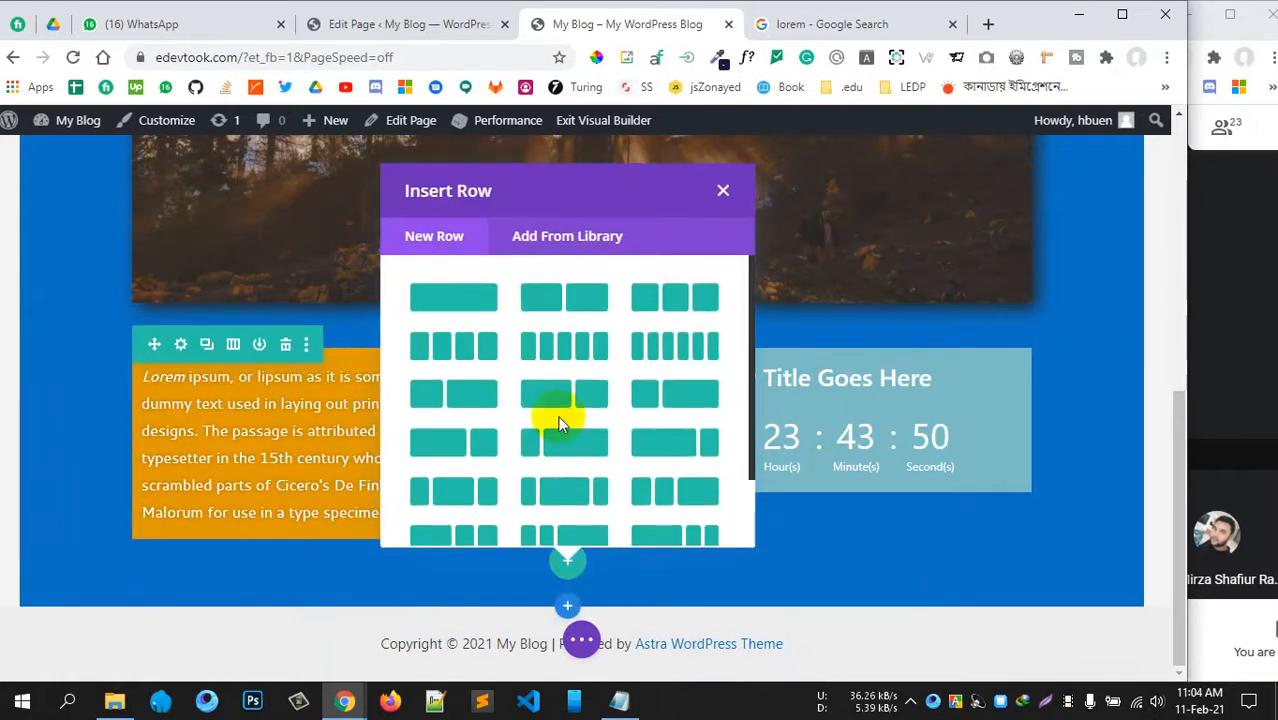
pyautogui.click(455, 312)
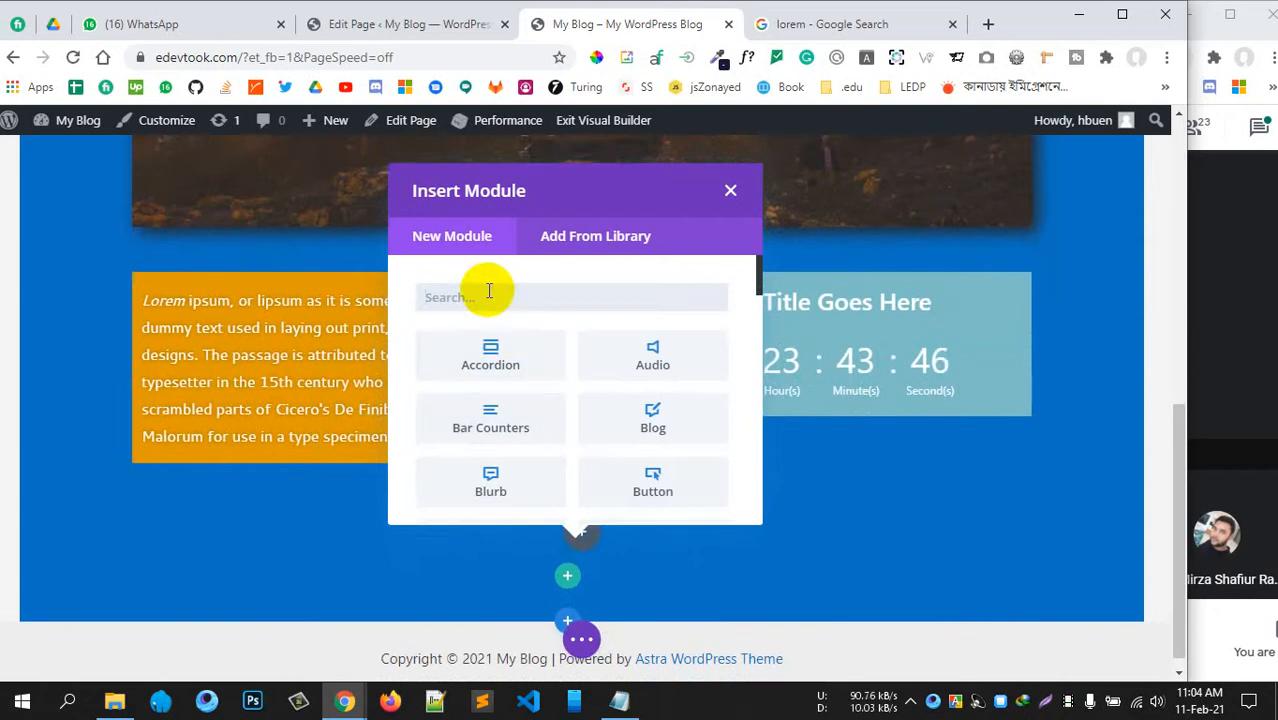
# - Search the modules for "form", insert a Contact Form in the single-column row and move its settings window to inspect the form
pyautogui.write('form')
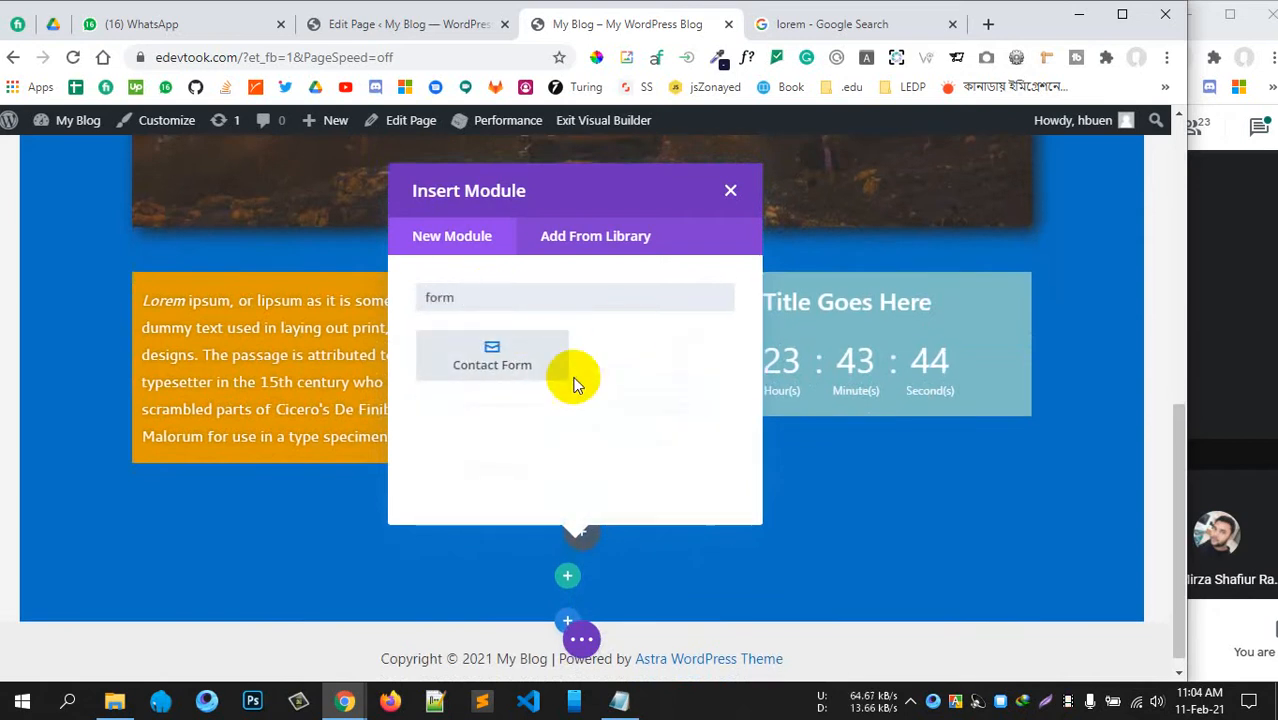
pyautogui.click(499, 358)
pyautogui.scroll(-3, 605, 550)
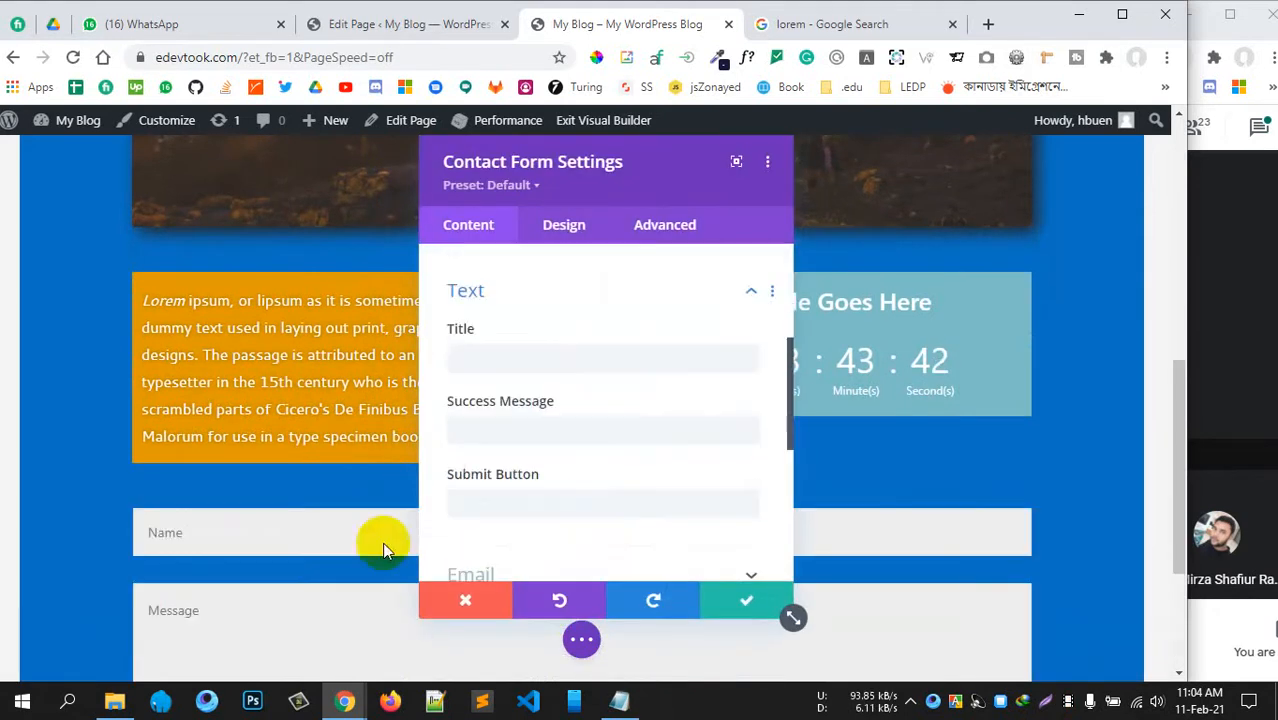
pyautogui.scroll(-3, 245, 525)
pyautogui.moveTo(586, 163); pyautogui.dragTo(1104, 179)
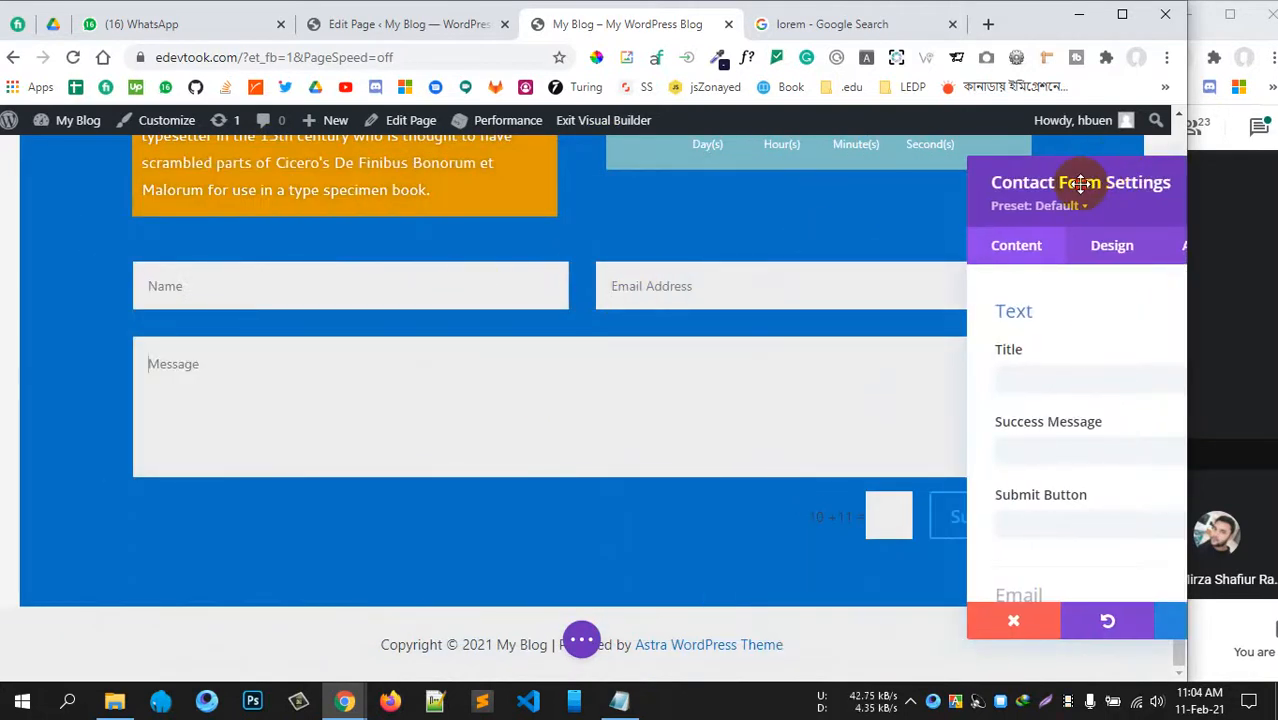
pyautogui.moveTo(1080, 183); pyautogui.dragTo(705, 183)
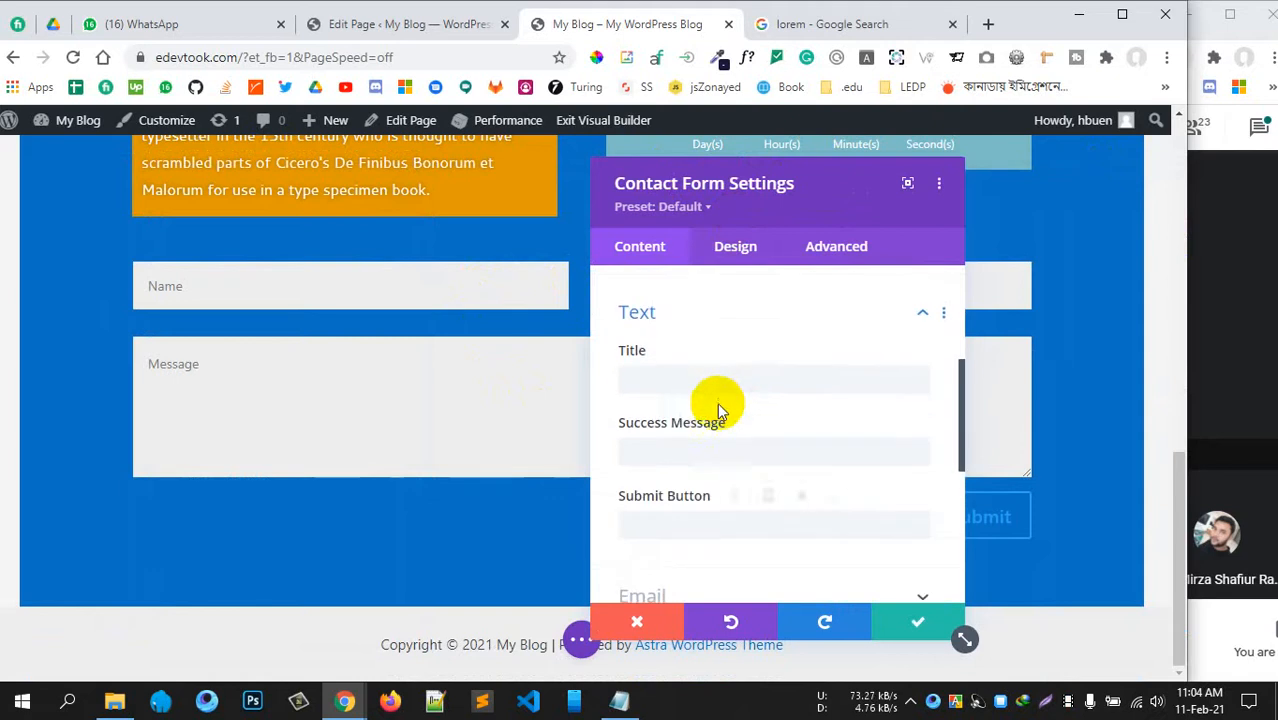
# - Review the Contact Form's title, success message and submit button text options and its remaining content settings
pyautogui.click(690, 378)
pyautogui.click(686, 450)
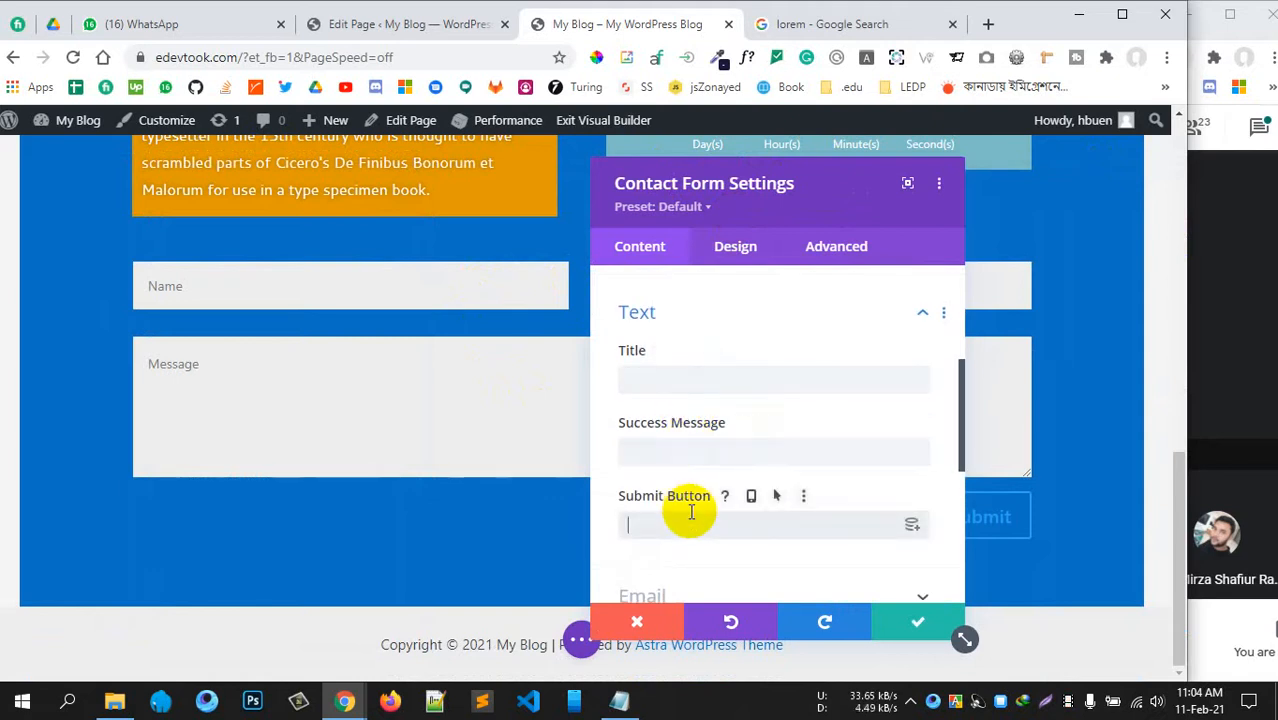
pyautogui.click(921, 314)
pyautogui.scroll(-3, 868, 367)
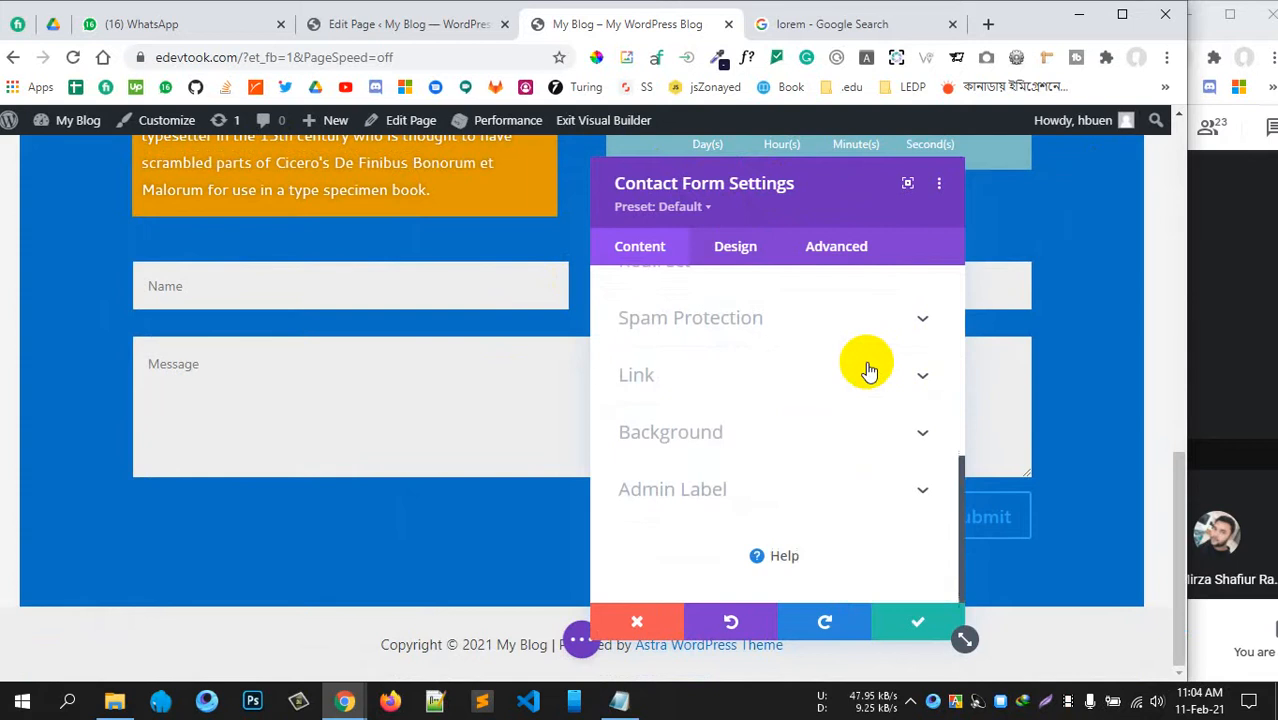
pyautogui.scroll(5, 829, 402)
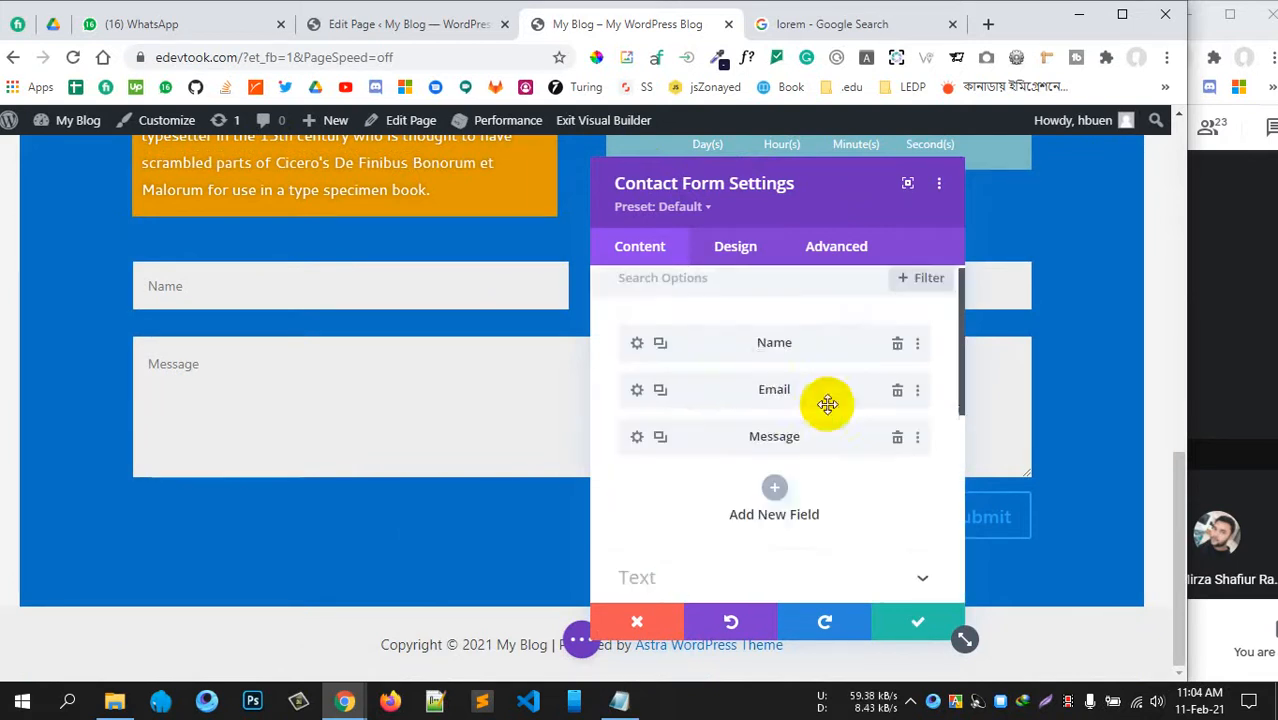
# - Add a new field to the Contact Form with the field ID "bod" and the title "BOD"
pyautogui.click(778, 497)
pyautogui.scroll(-2, 818, 450)
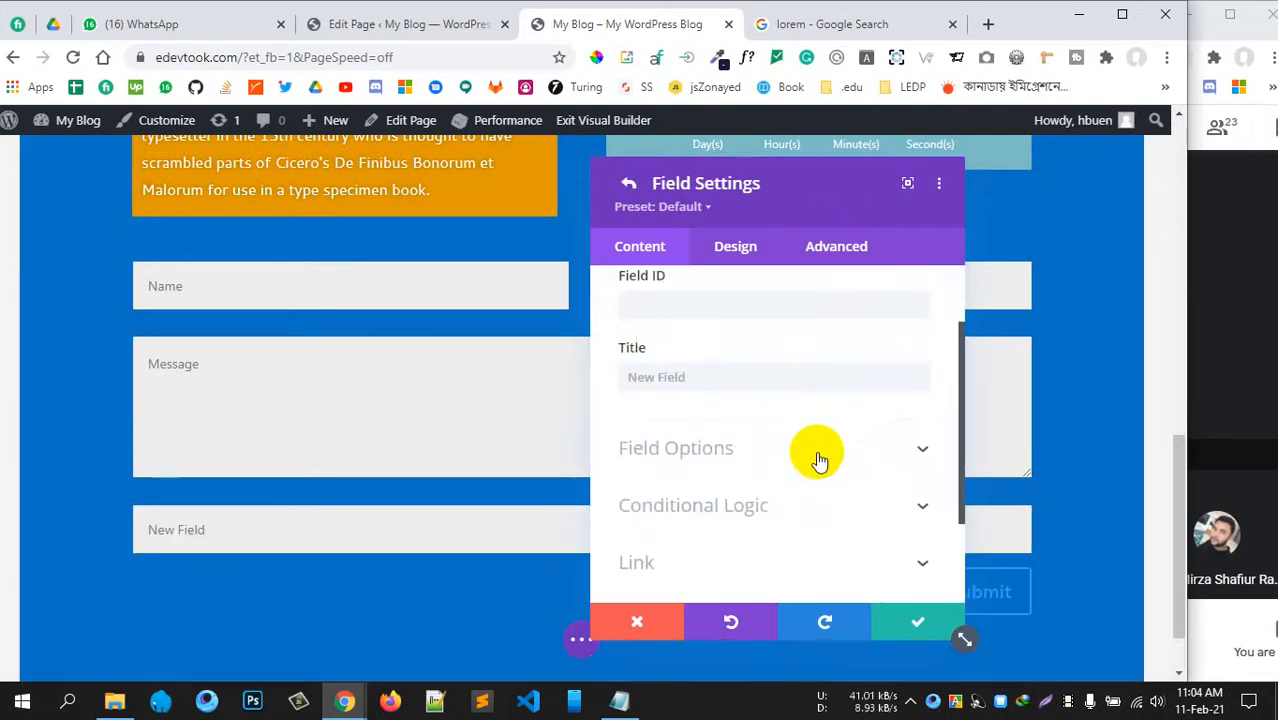
pyautogui.scroll(1, 755, 380)
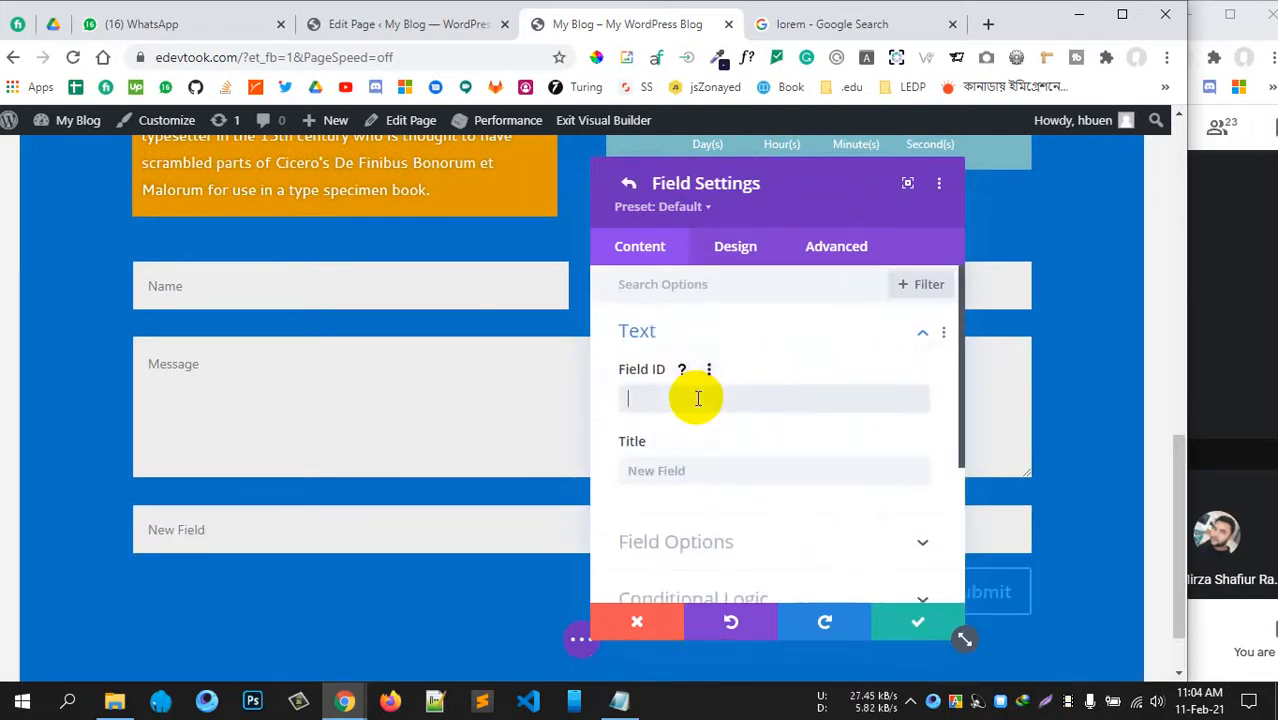
pyautogui.click(698, 398)
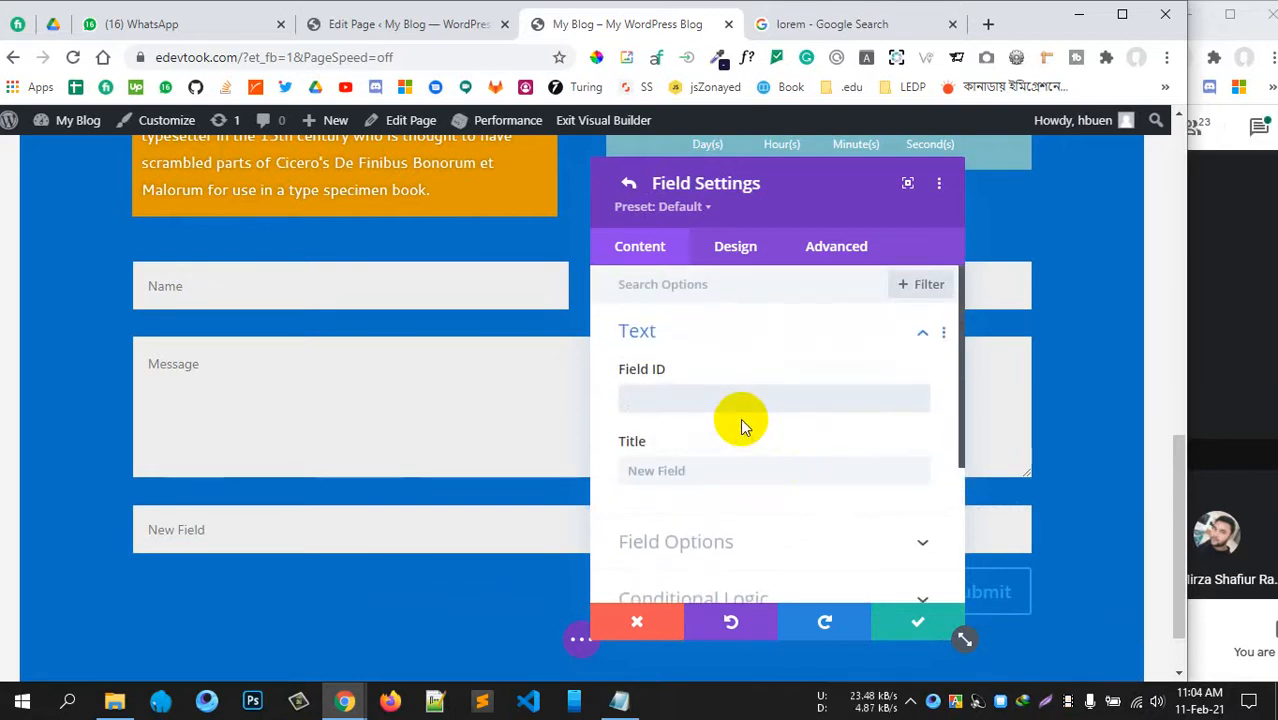
pyautogui.moveTo(820, 185); pyautogui.dragTo(748, 188)
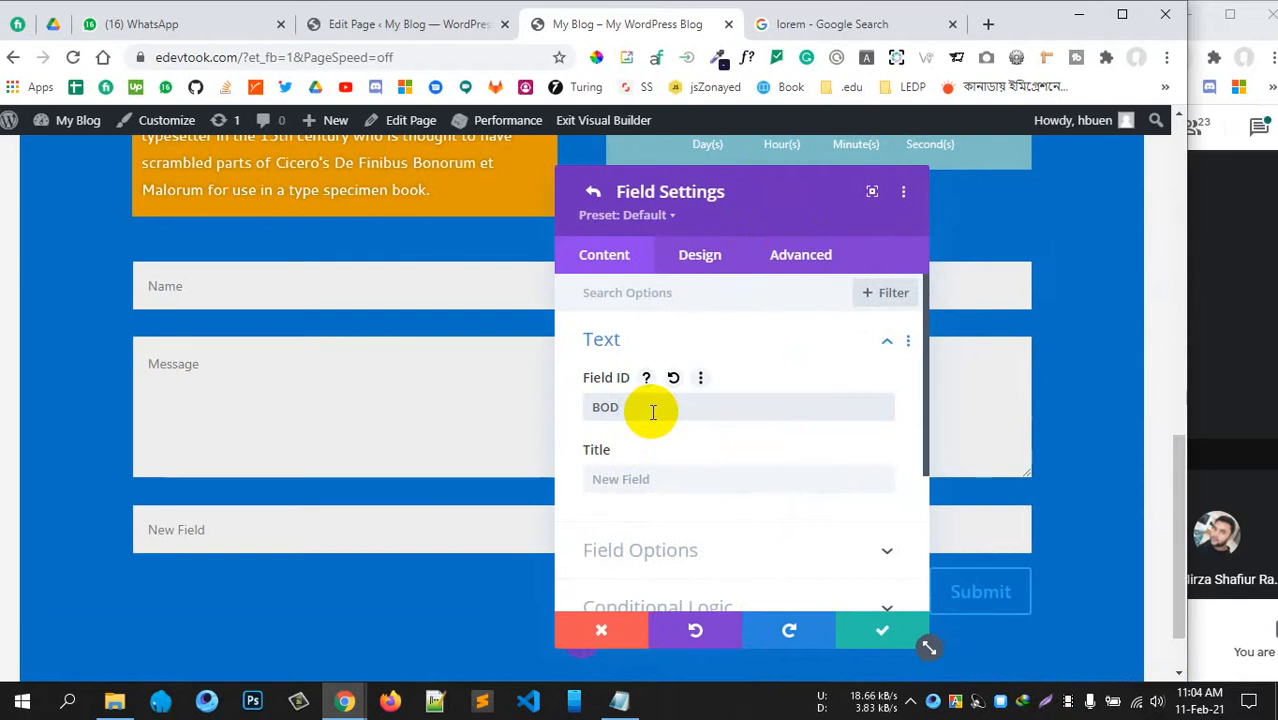
pyautogui.click(701, 380)
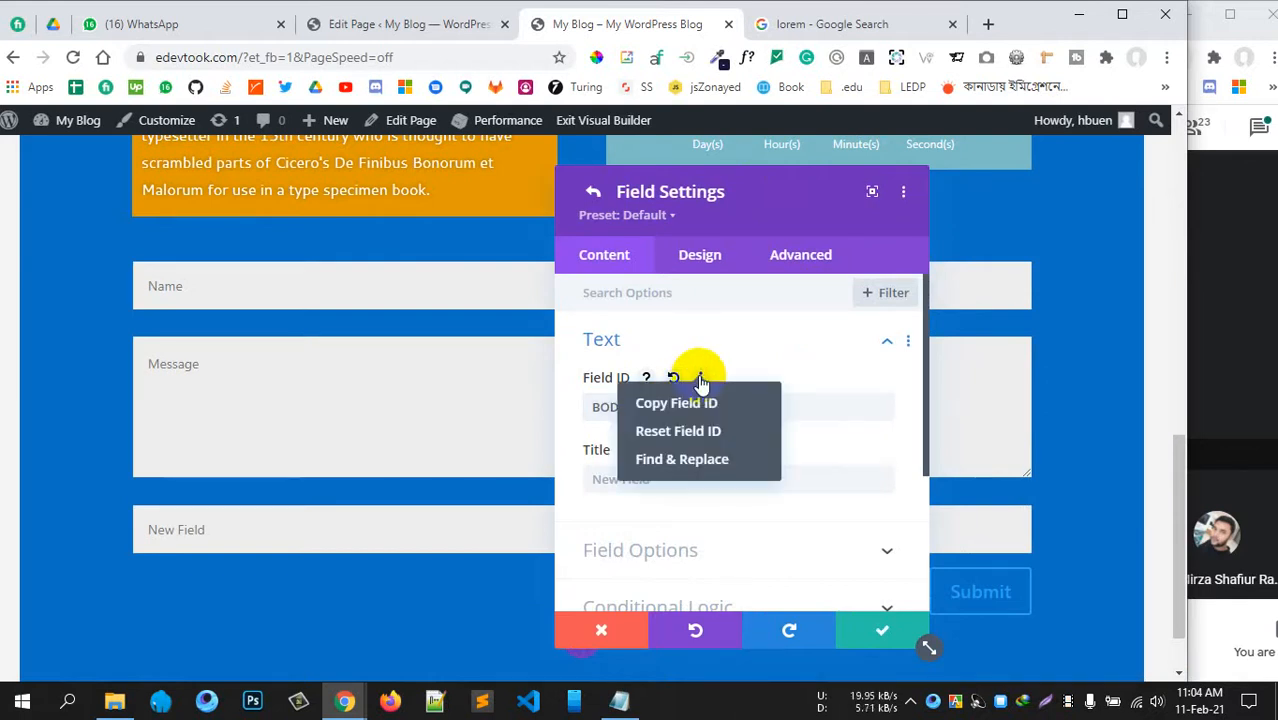
pyautogui.click(799, 380)
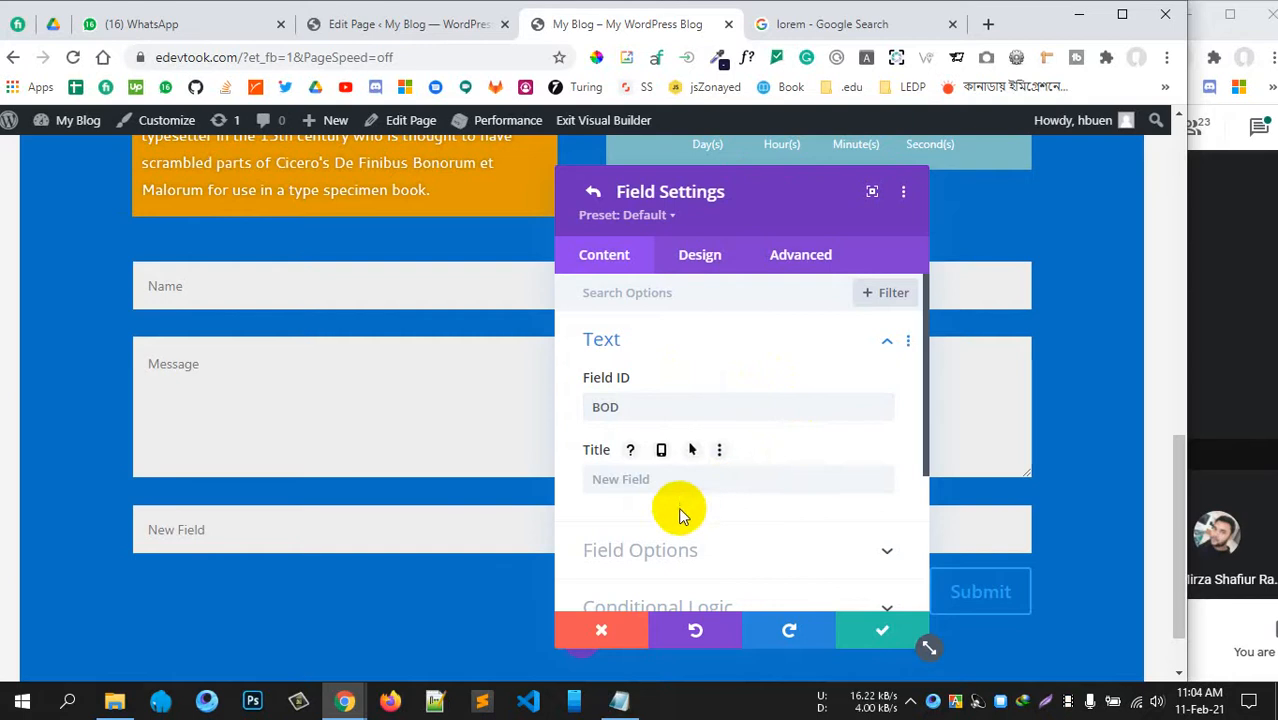
pyautogui.moveTo(656, 405); pyautogui.dragTo(583, 400)
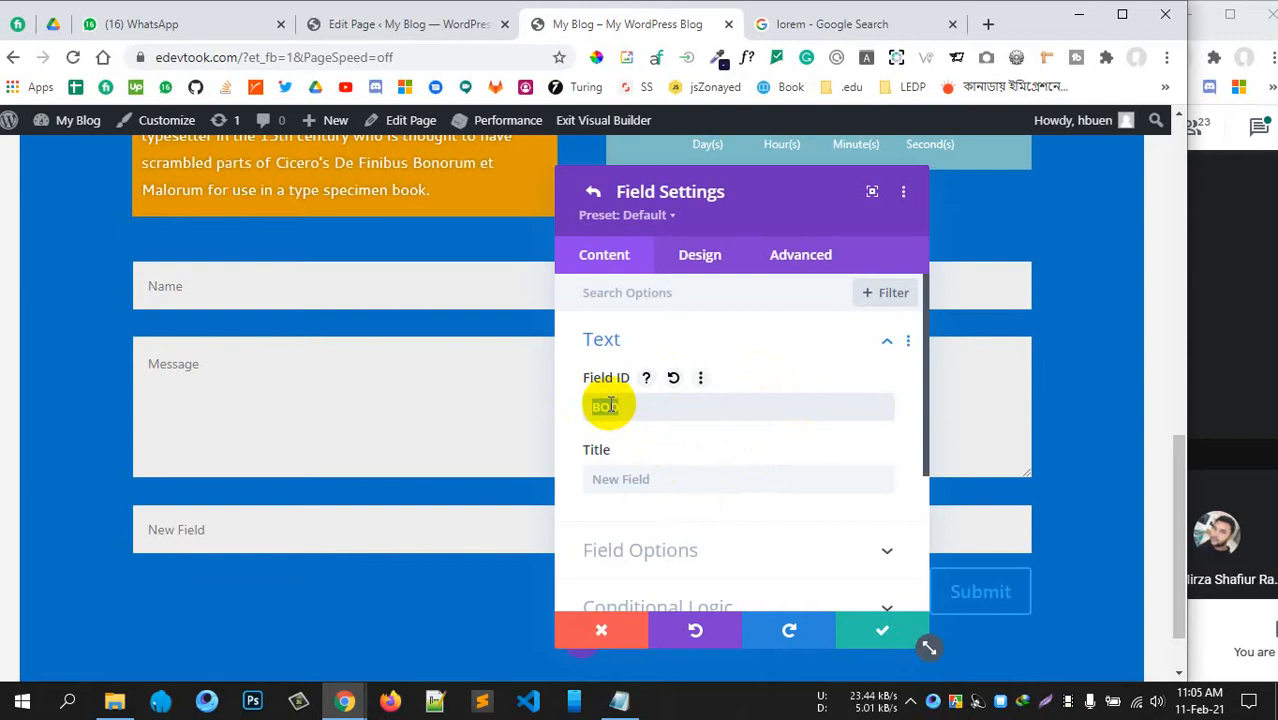
pyautogui.click(618, 480)
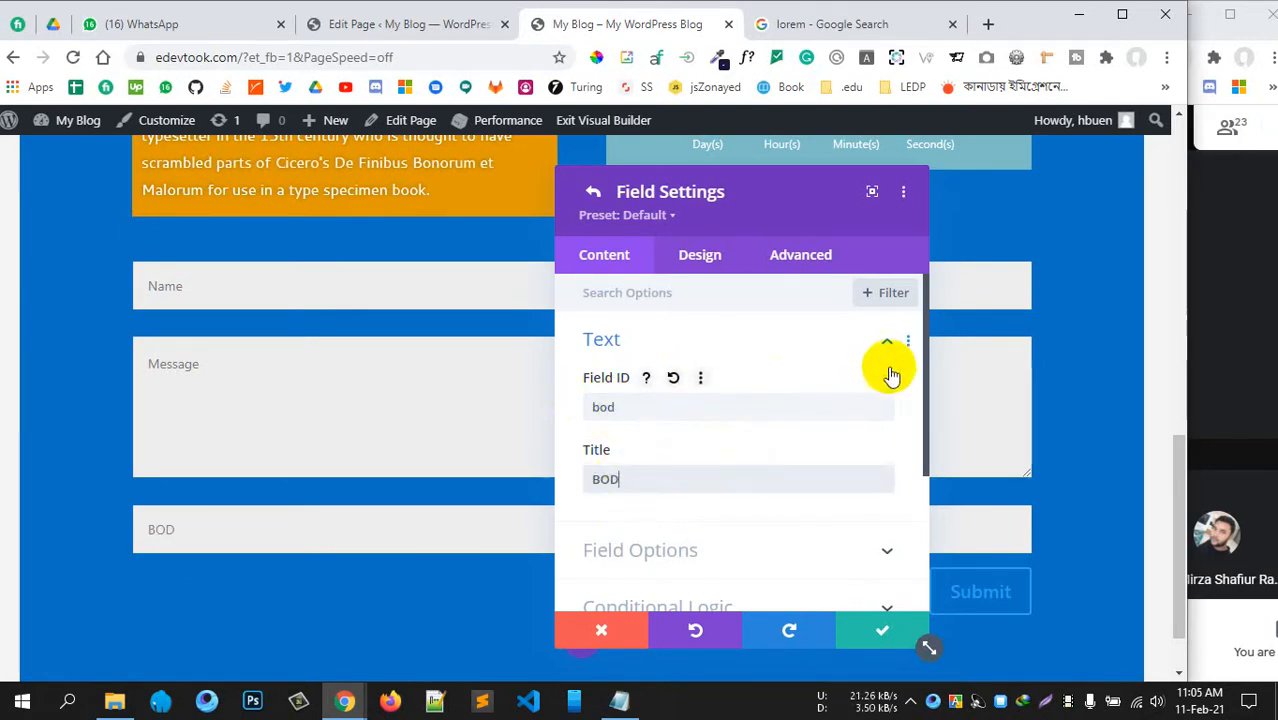
# - Examine the BOD field's type choices, conditional logic and link settings, leaving conditional logic off
pyautogui.scroll(-1, 880, 385)
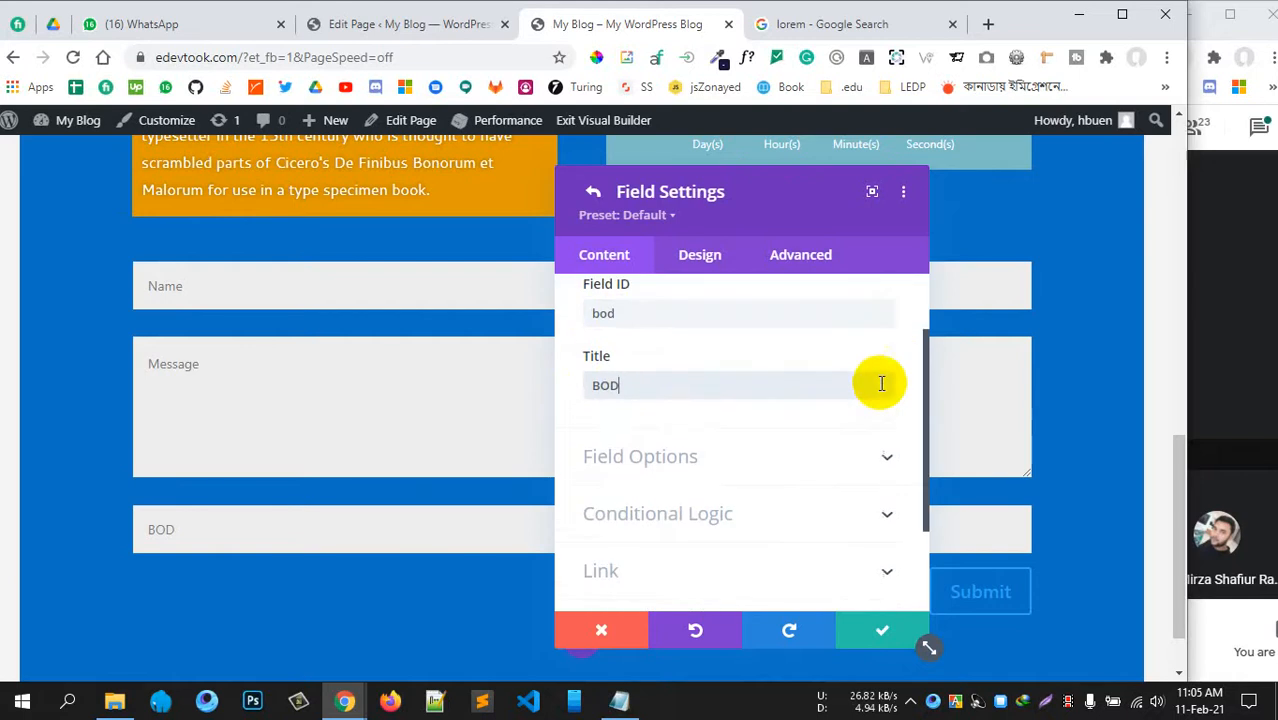
pyautogui.click(830, 457)
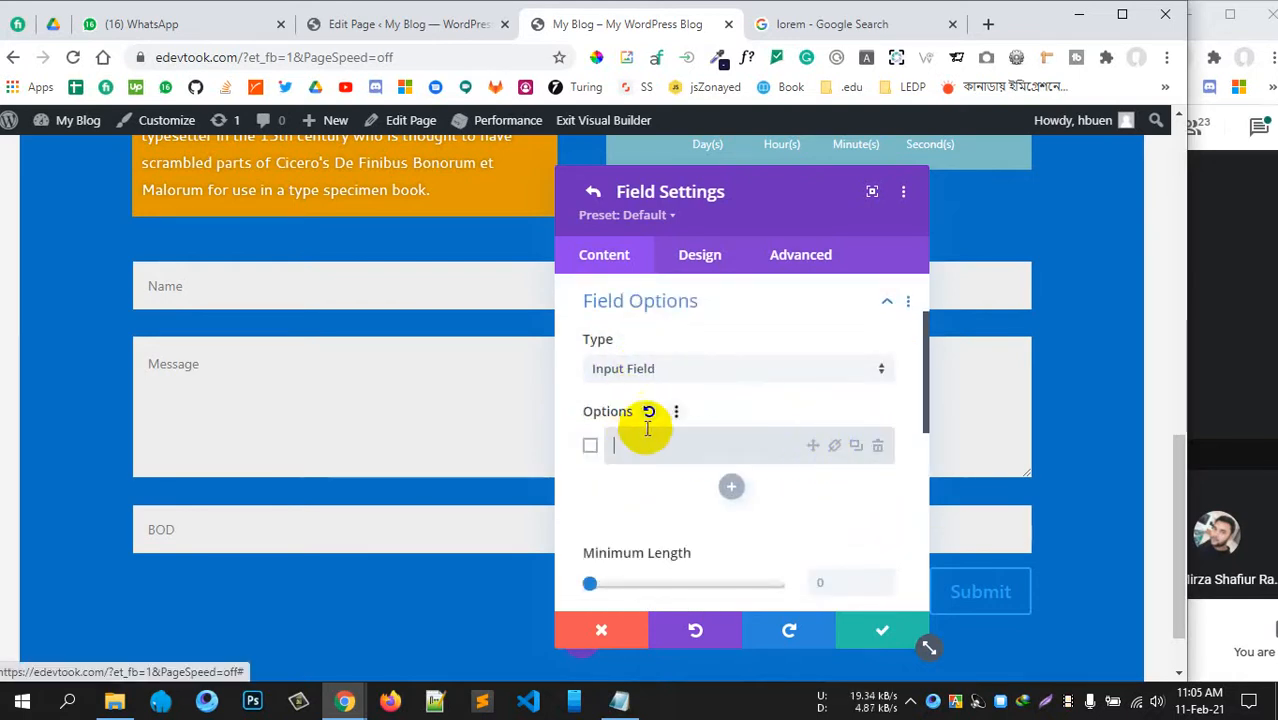
pyautogui.click(710, 369)
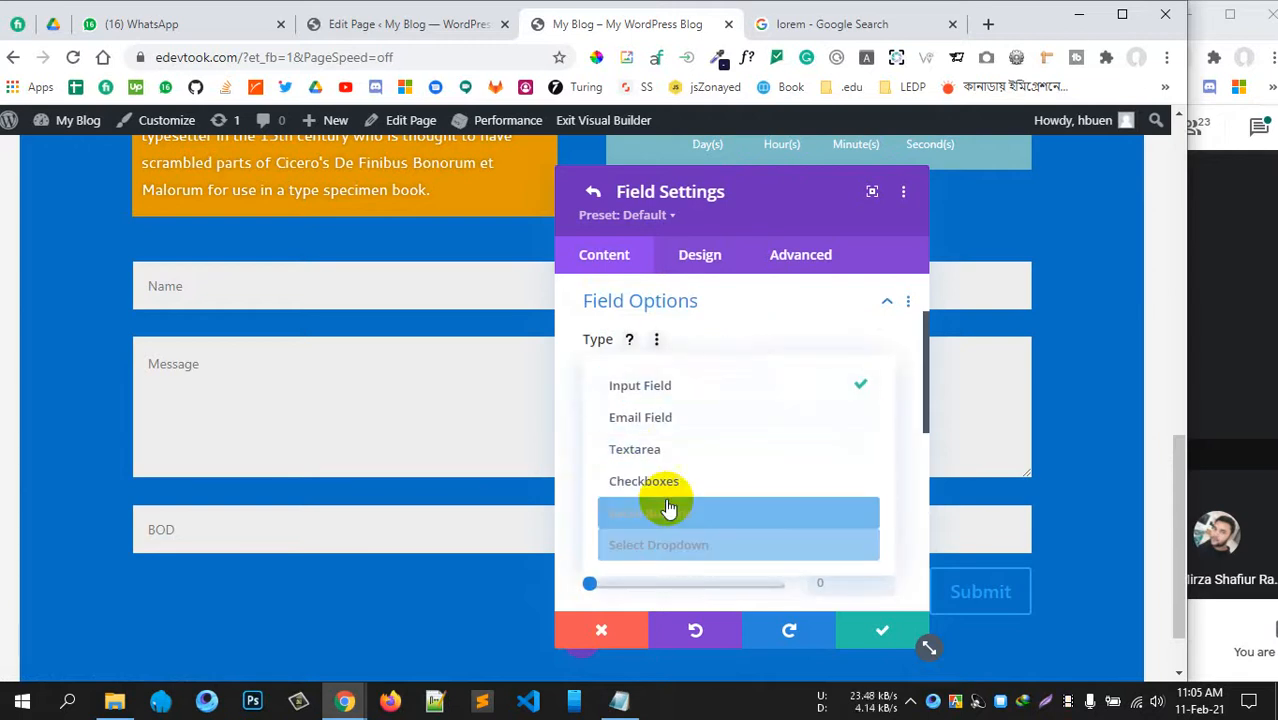
pyautogui.click(750, 340)
pyautogui.click(795, 316)
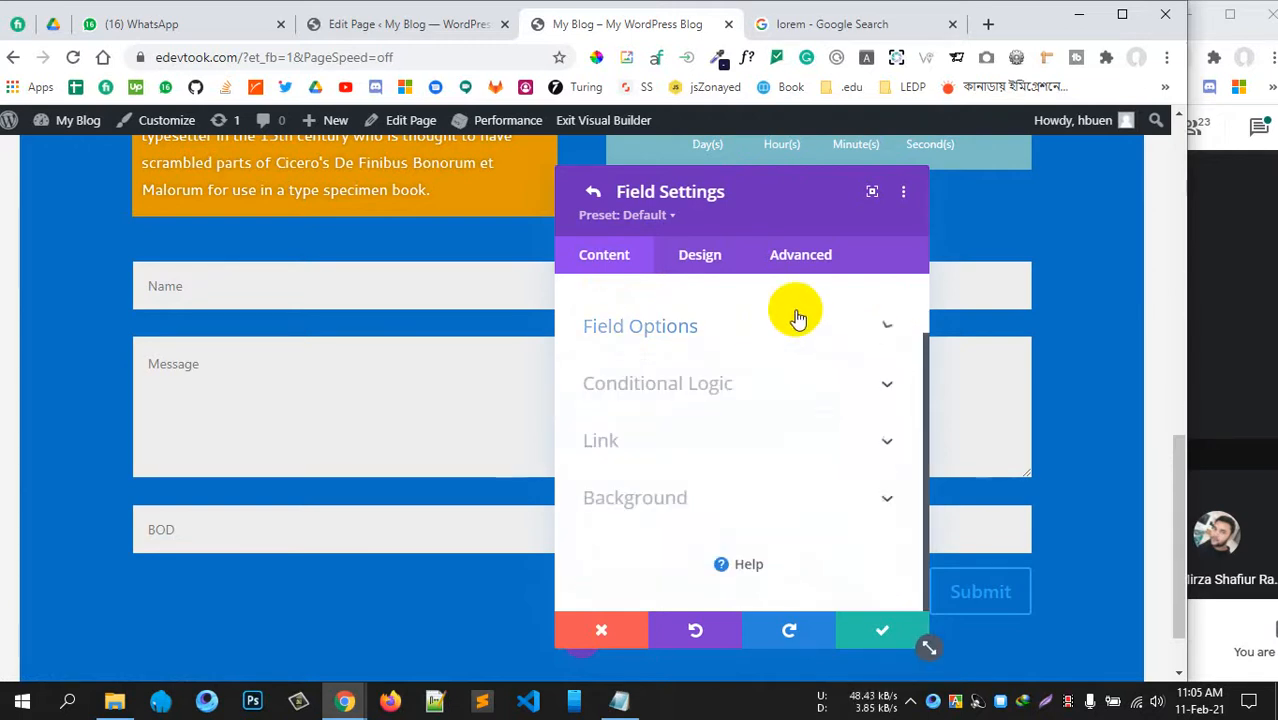
pyautogui.click(712, 387)
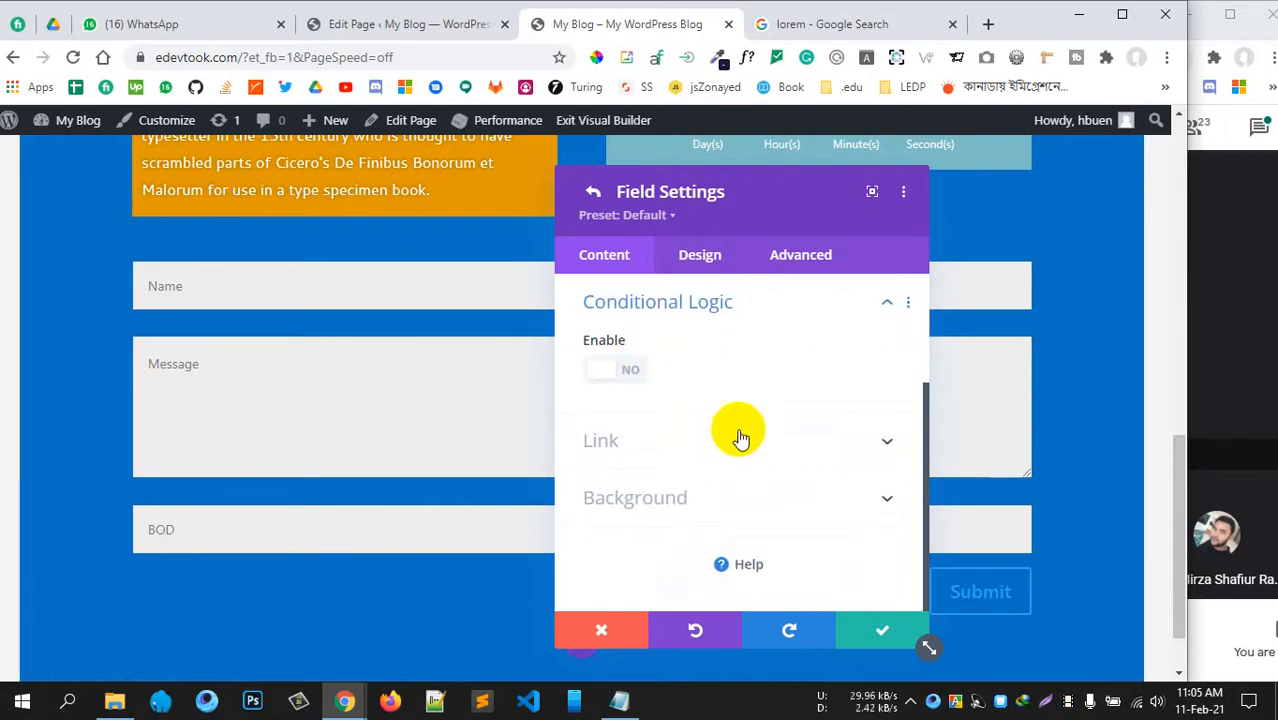
pyautogui.click(607, 383)
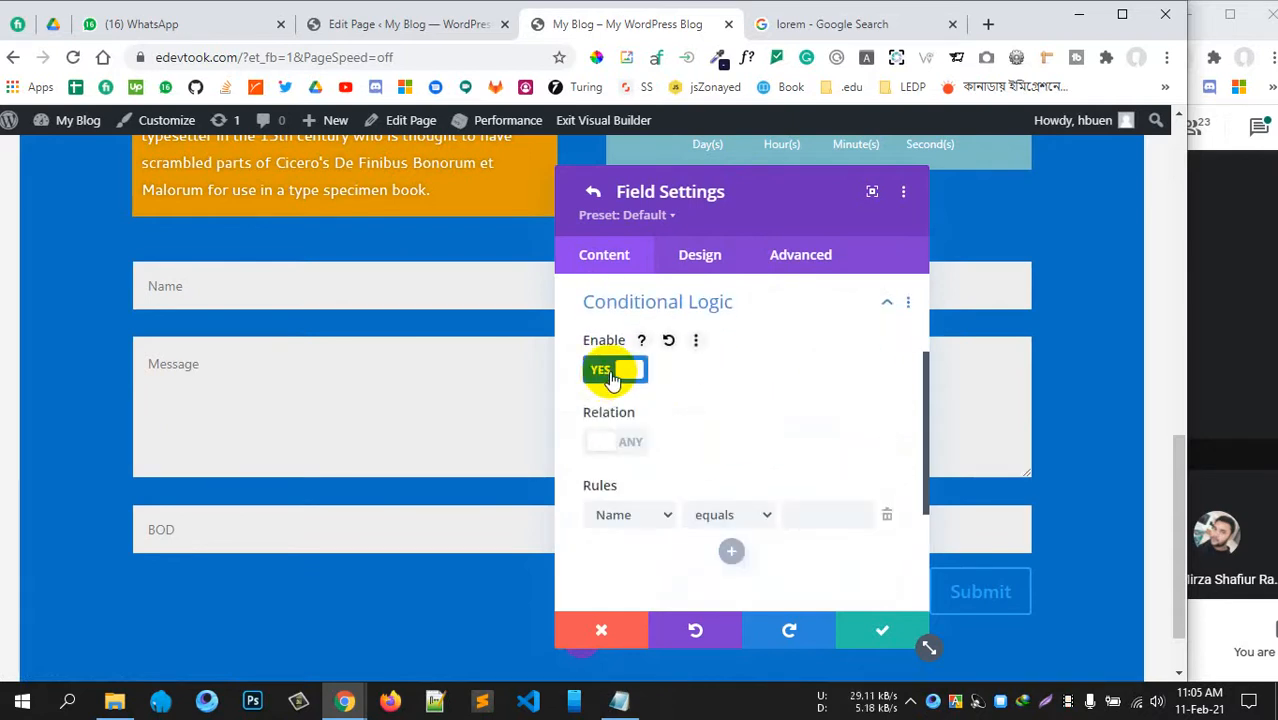
pyautogui.click(669, 340)
pyautogui.click(784, 300)
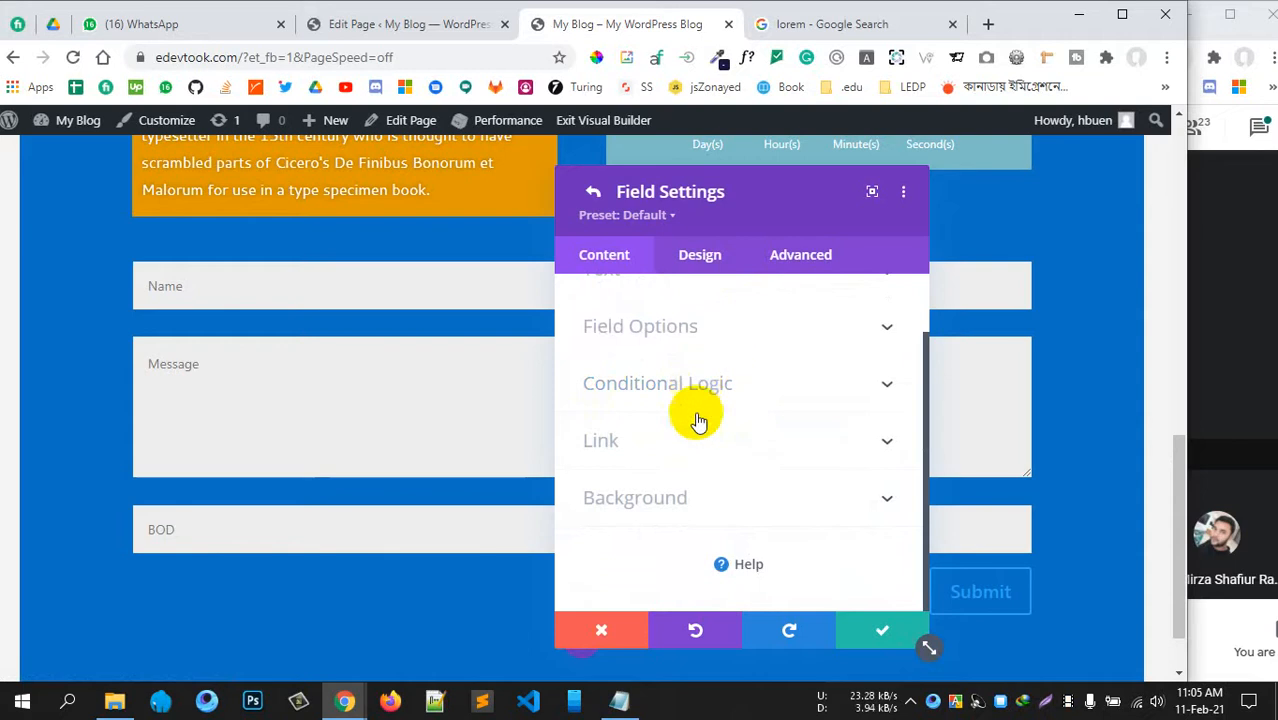
pyautogui.click(698, 452)
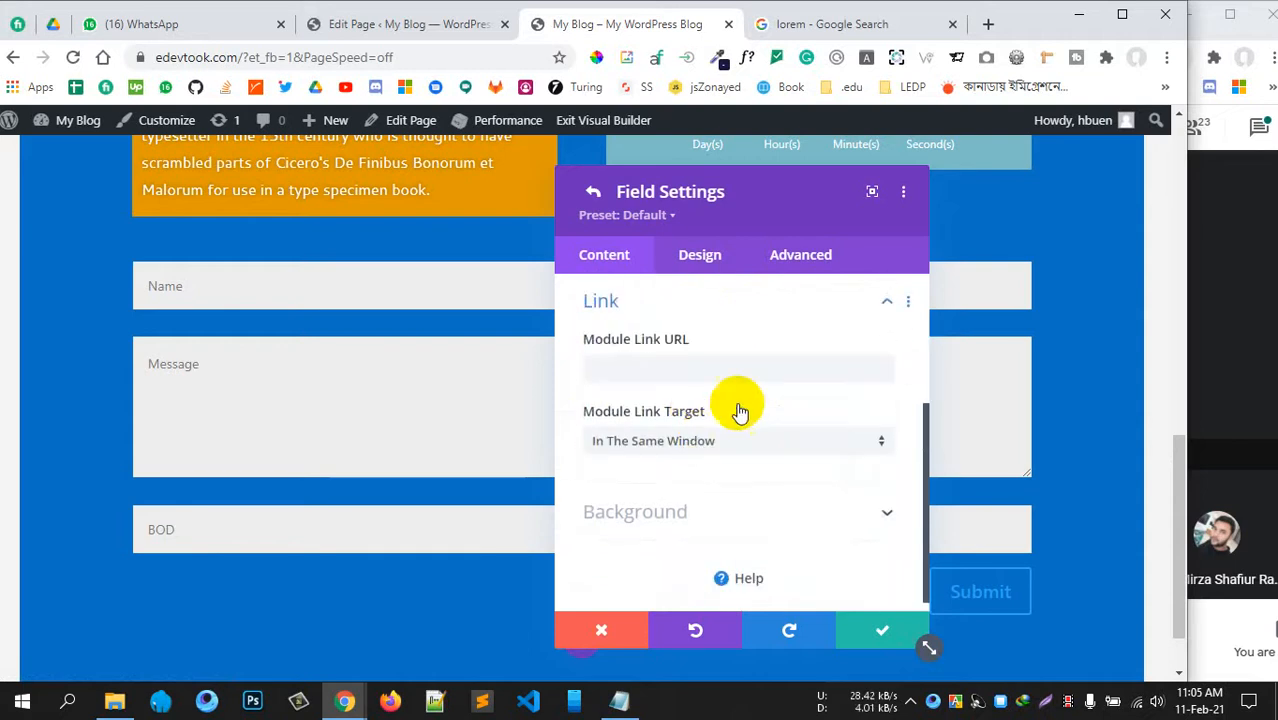
pyautogui.click(840, 300)
pyautogui.scroll(2, 720, 475)
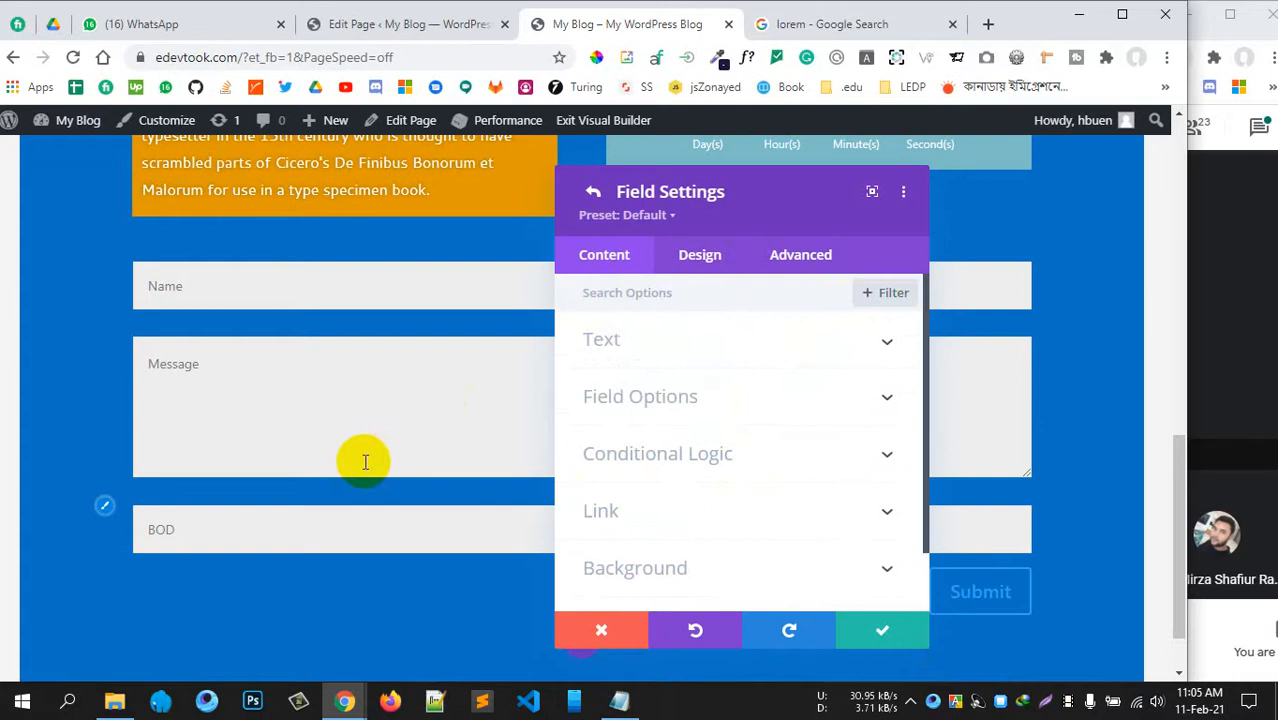
# - Save the BOD field's settings and reorder the form so that bod sits between Email and Message
pyautogui.click(884, 631)
pyautogui.moveTo(627, 512); pyautogui.dragTo(640, 440)
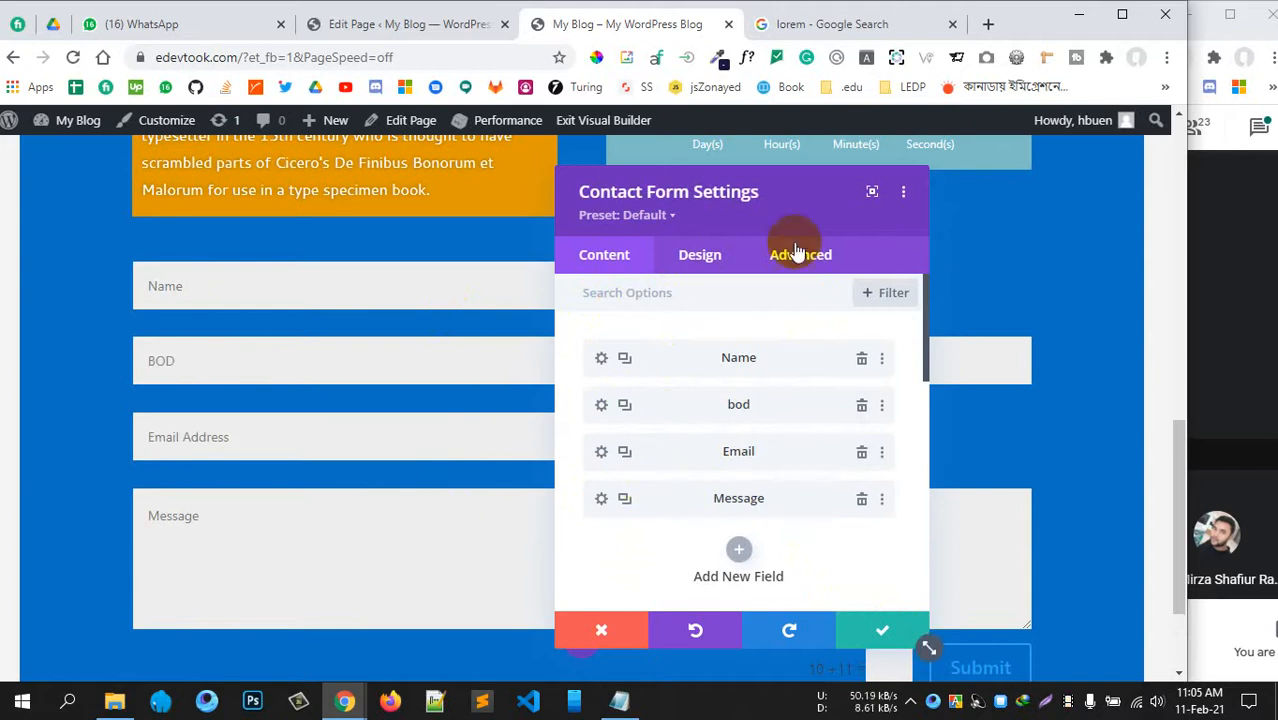
pyautogui.moveTo(930, 210); pyautogui.dragTo(765, 203)
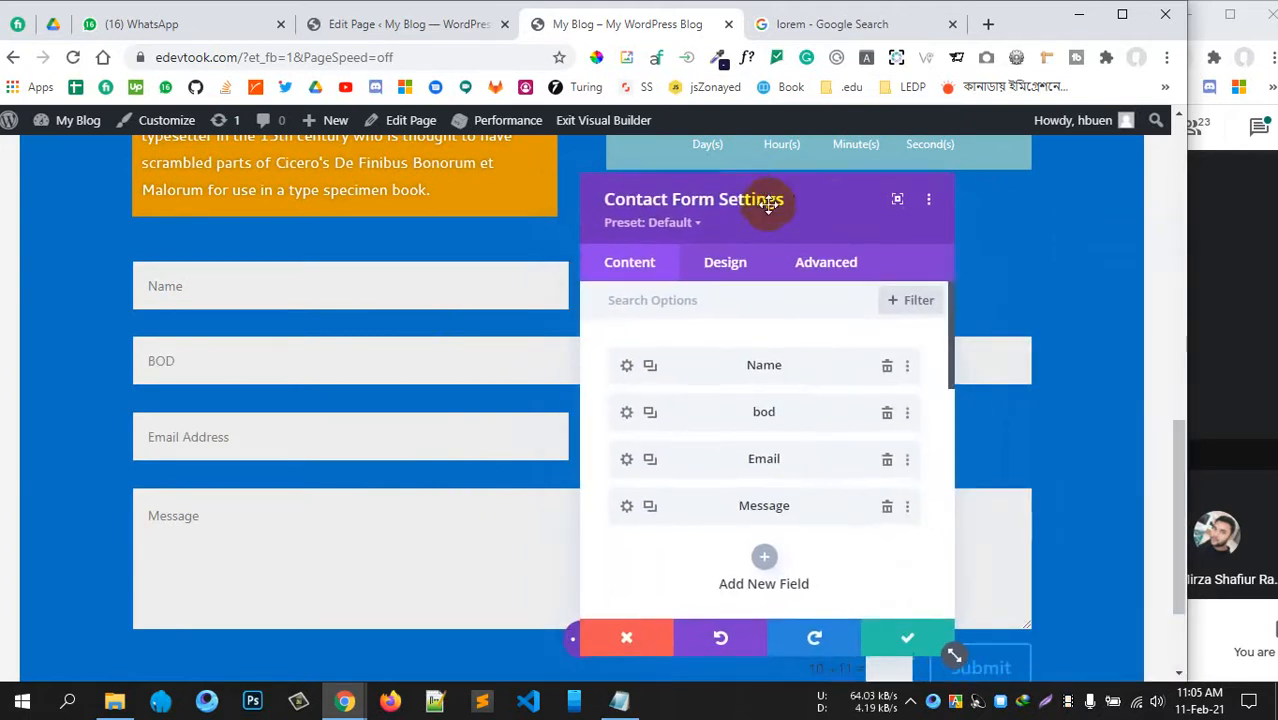
pyautogui.moveTo(633, 415); pyautogui.dragTo(660, 476)
# - Examine the Contact Form's text, email address, message pattern and redirect settings
pyautogui.scroll(-5, 880, 512)
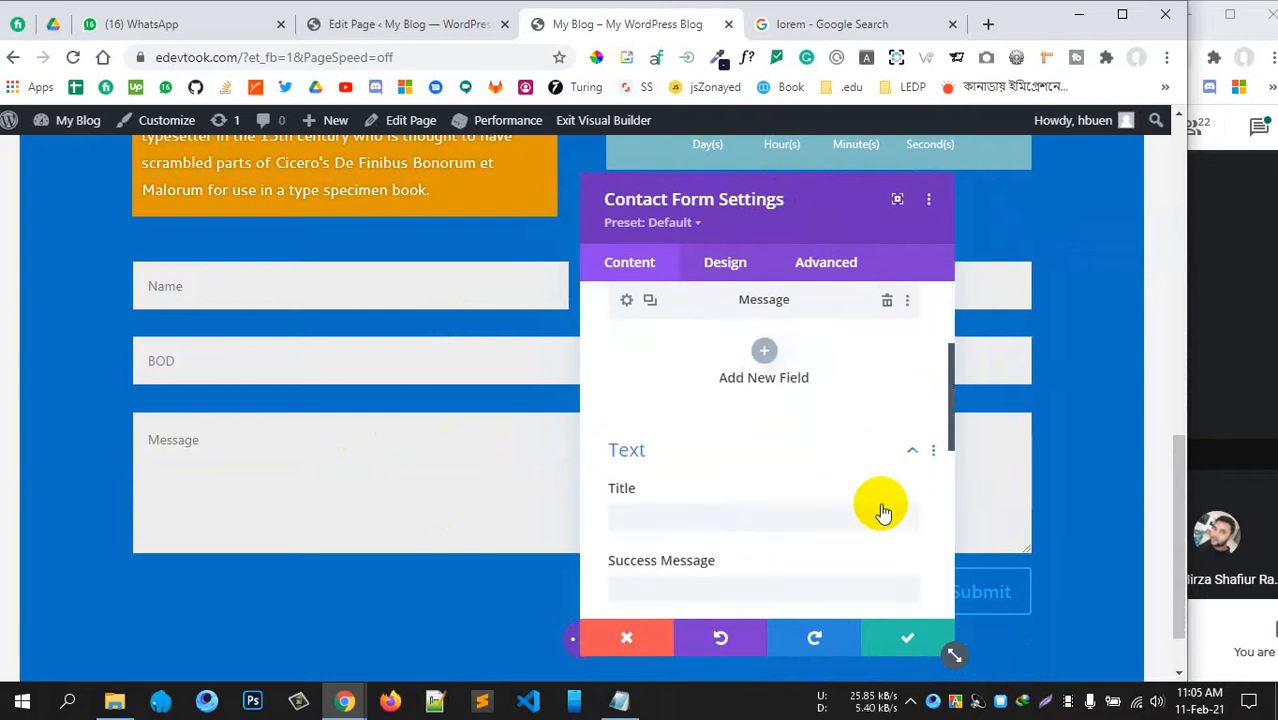
pyautogui.scroll(2, 875, 505)
pyautogui.scroll(-4, 866, 505)
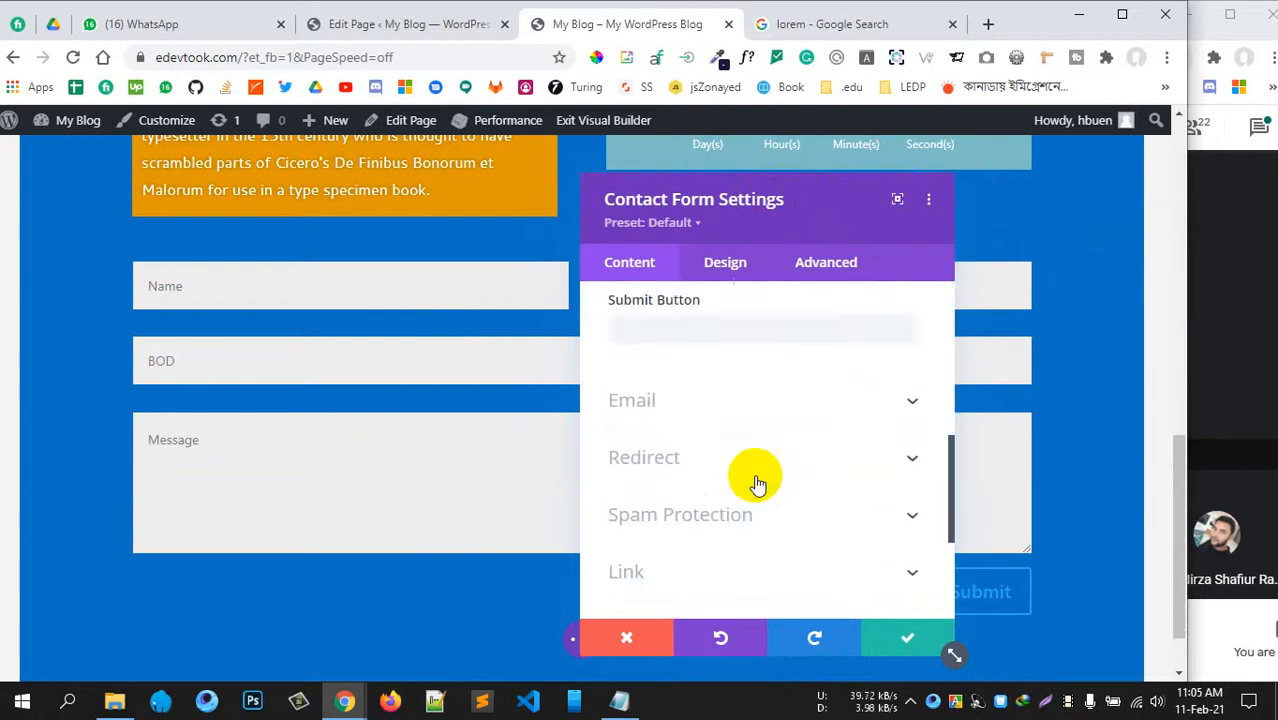
pyautogui.scroll(2, 847, 505)
pyautogui.click(855, 481)
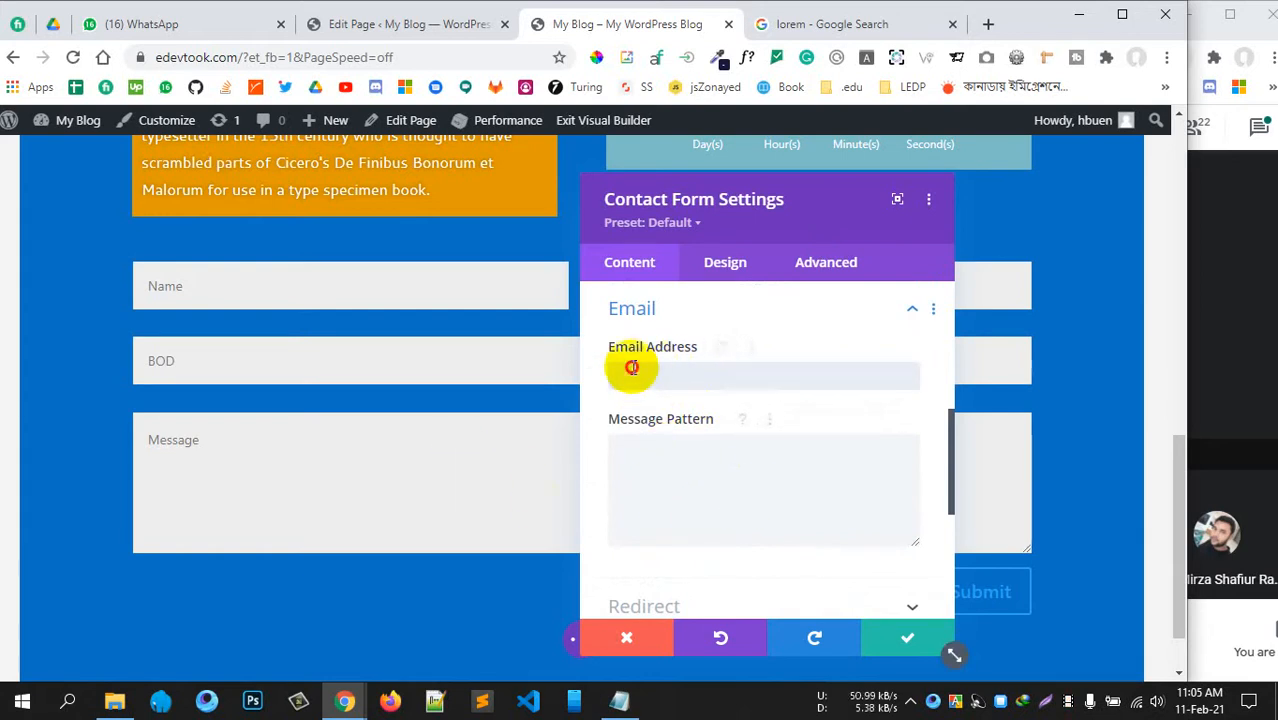
pyautogui.click(744, 458)
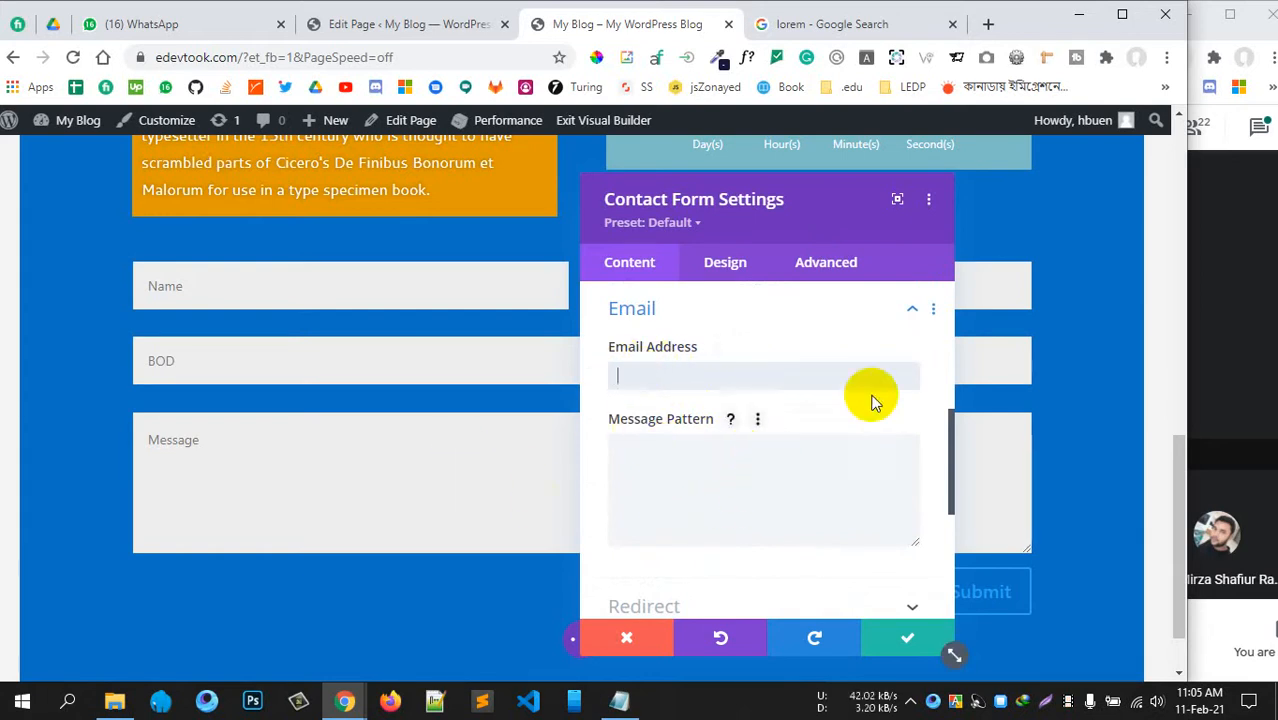
pyautogui.click(908, 314)
pyautogui.click(909, 360)
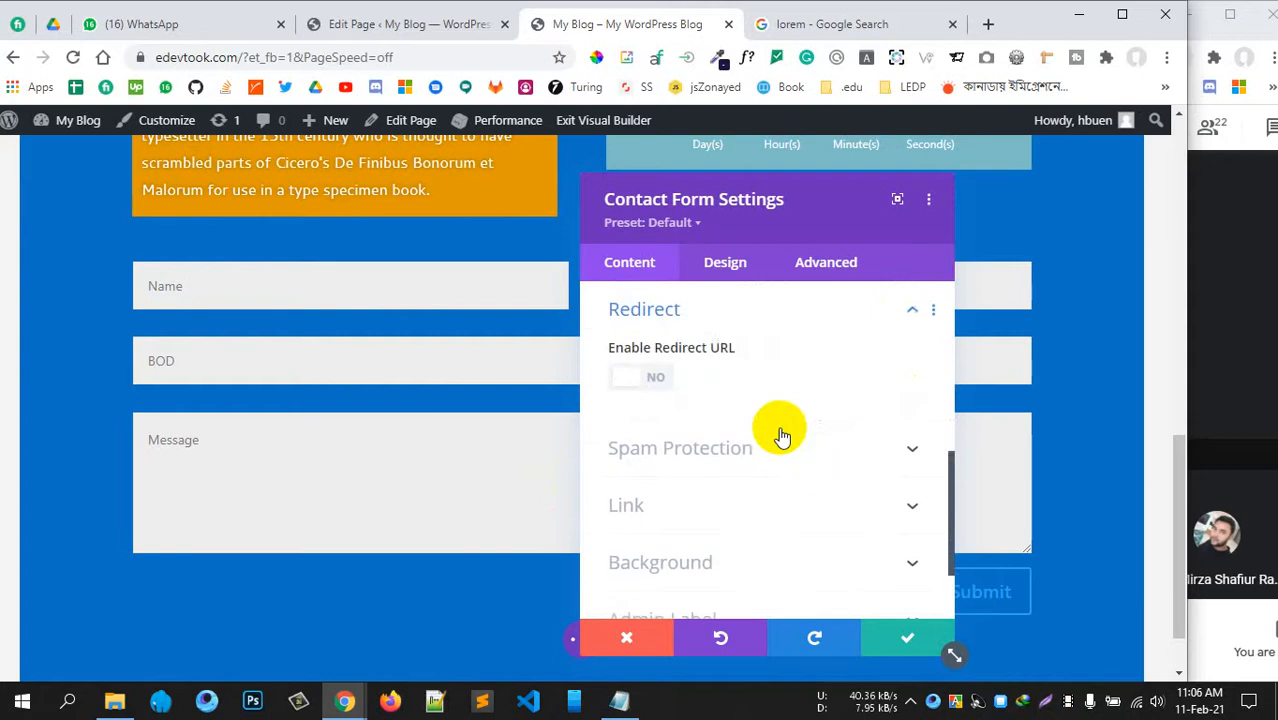
pyautogui.click(906, 320)
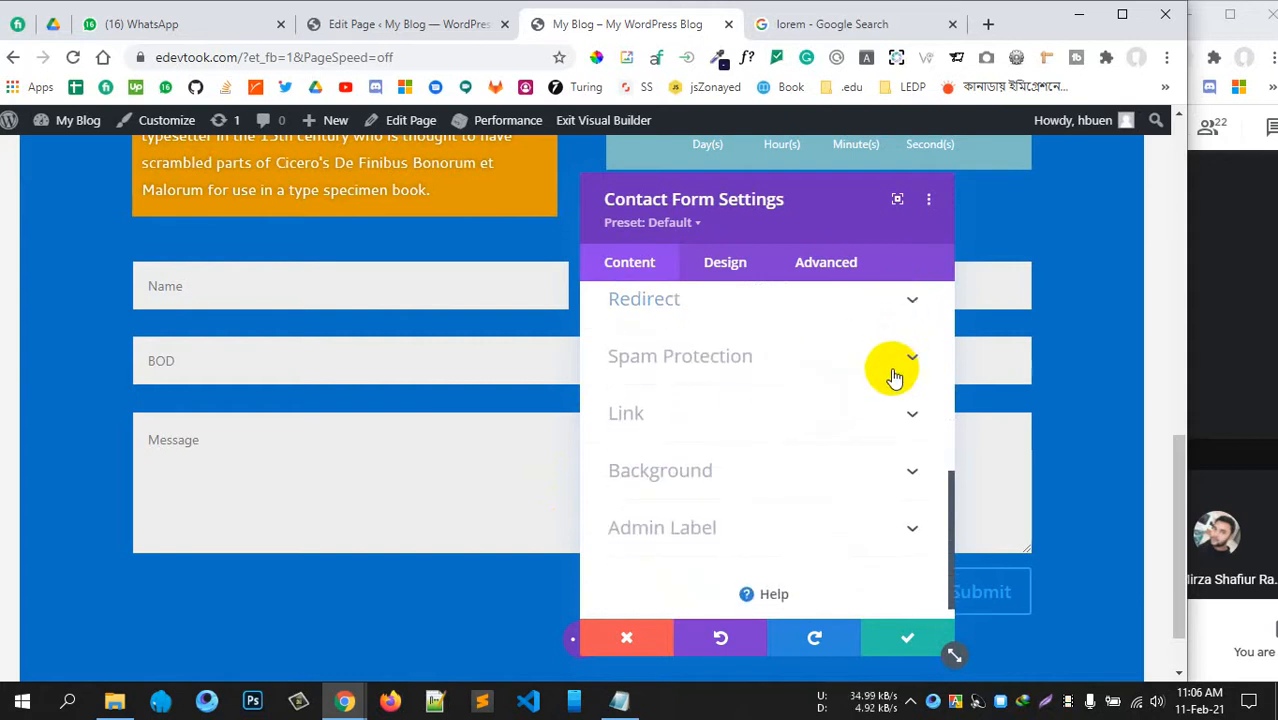
# - Turn off the basic captcha in the Contact Form's spam protection settings
pyautogui.click(904, 358)
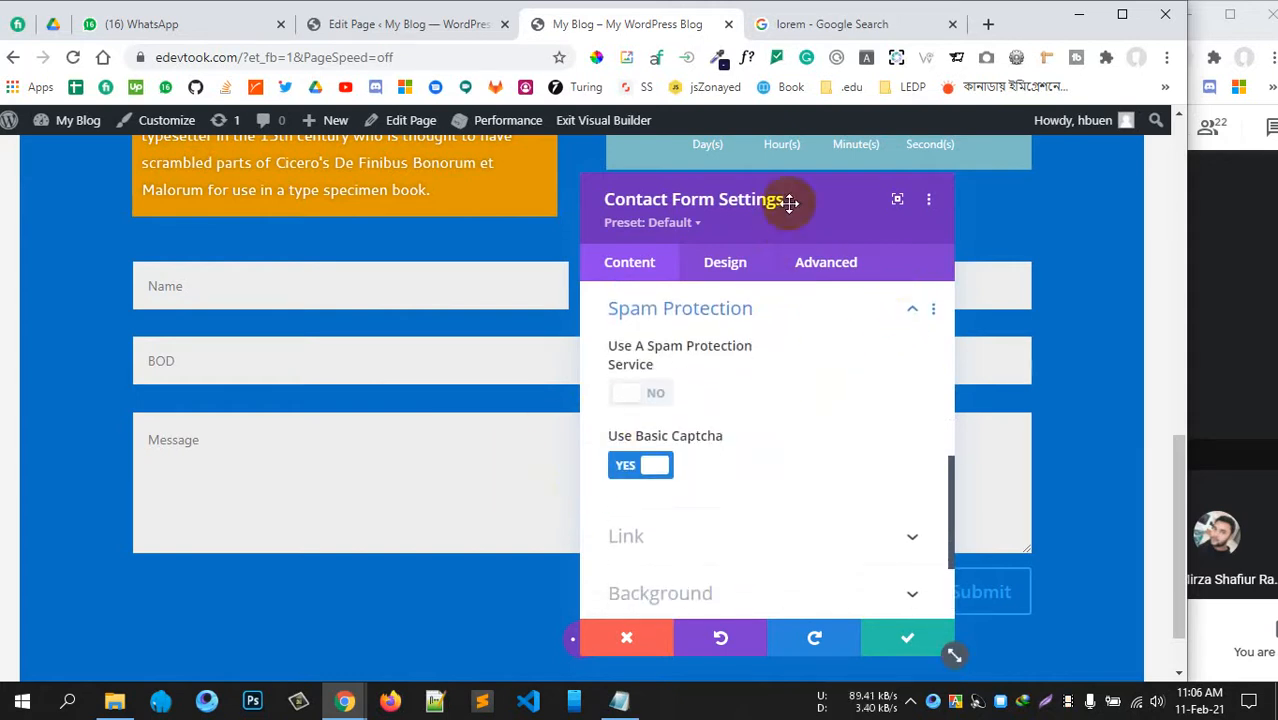
pyautogui.moveTo(790, 203); pyautogui.dragTo(472, 185)
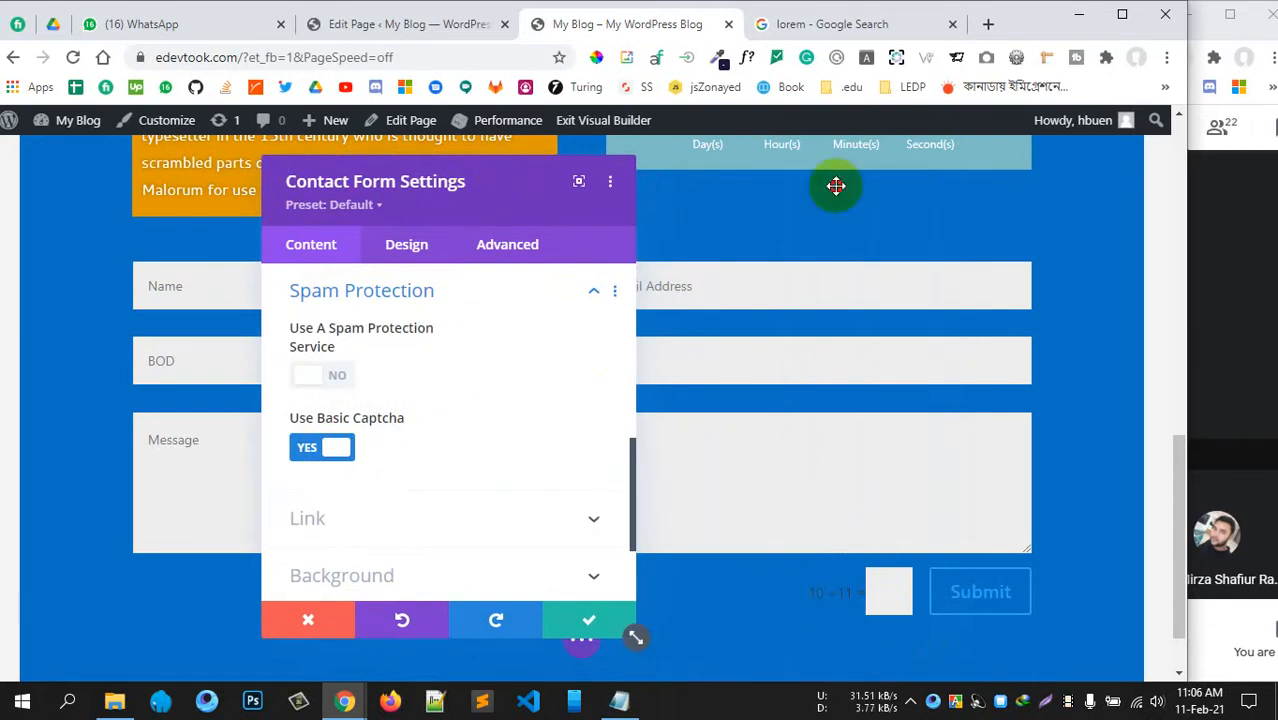
pyautogui.moveTo(478, 181); pyautogui.dragTo(708, 164)
pyautogui.click(702, 456)
pyautogui.scroll(-2, 679, 508)
pyautogui.scroll(3, 680, 510)
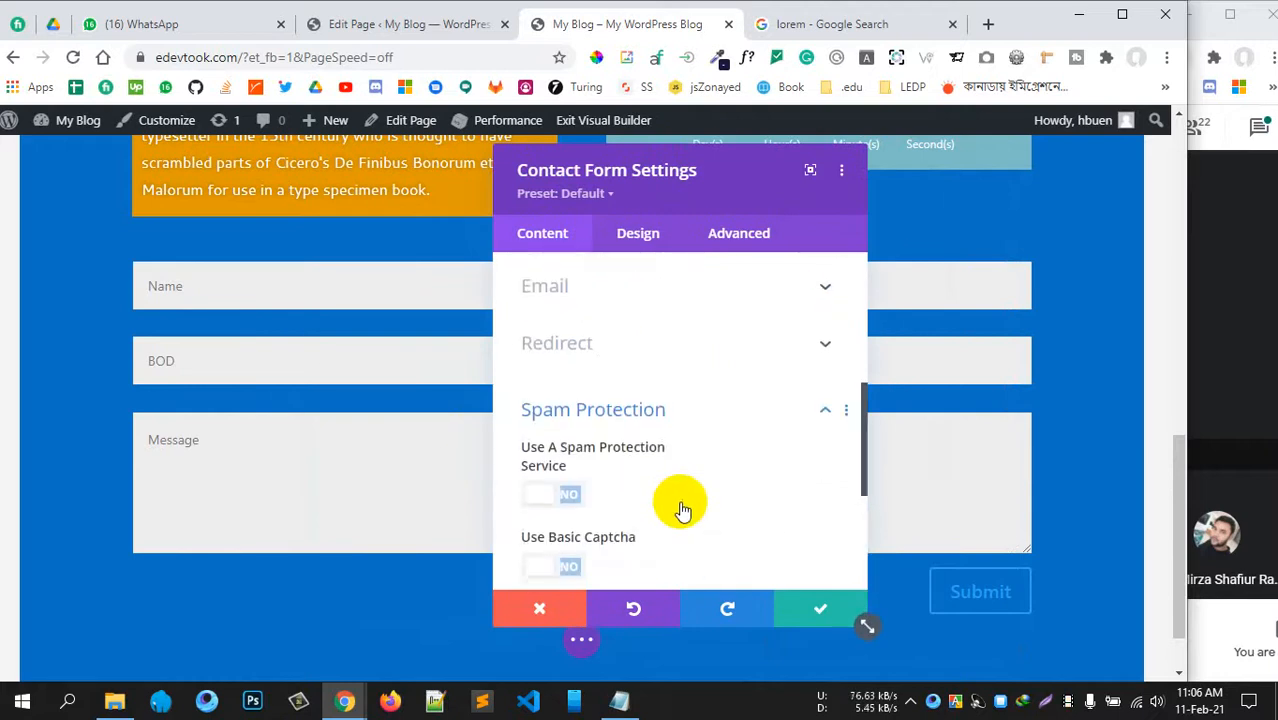
pyautogui.scroll(5, 680, 505)
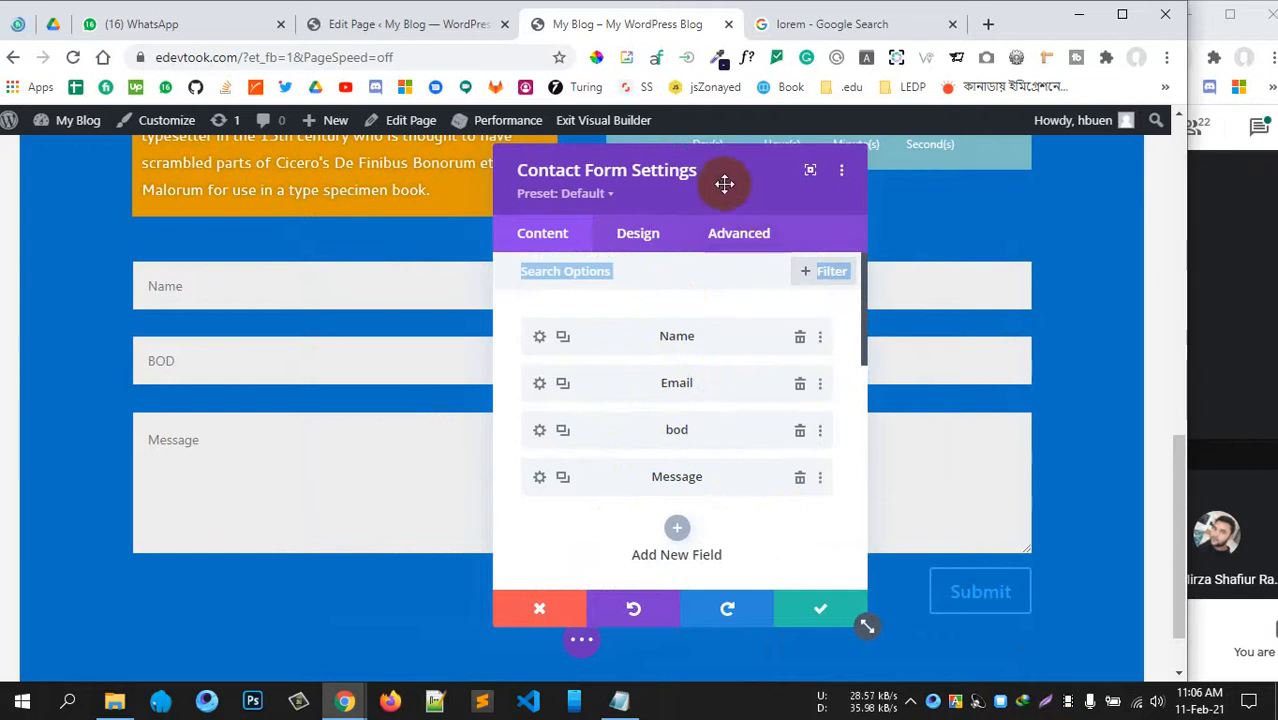
# - Save the Contact Form's settings and look over the whole page from the image to the form
pyautogui.moveTo(724, 183); pyautogui.dragTo(688, 182)
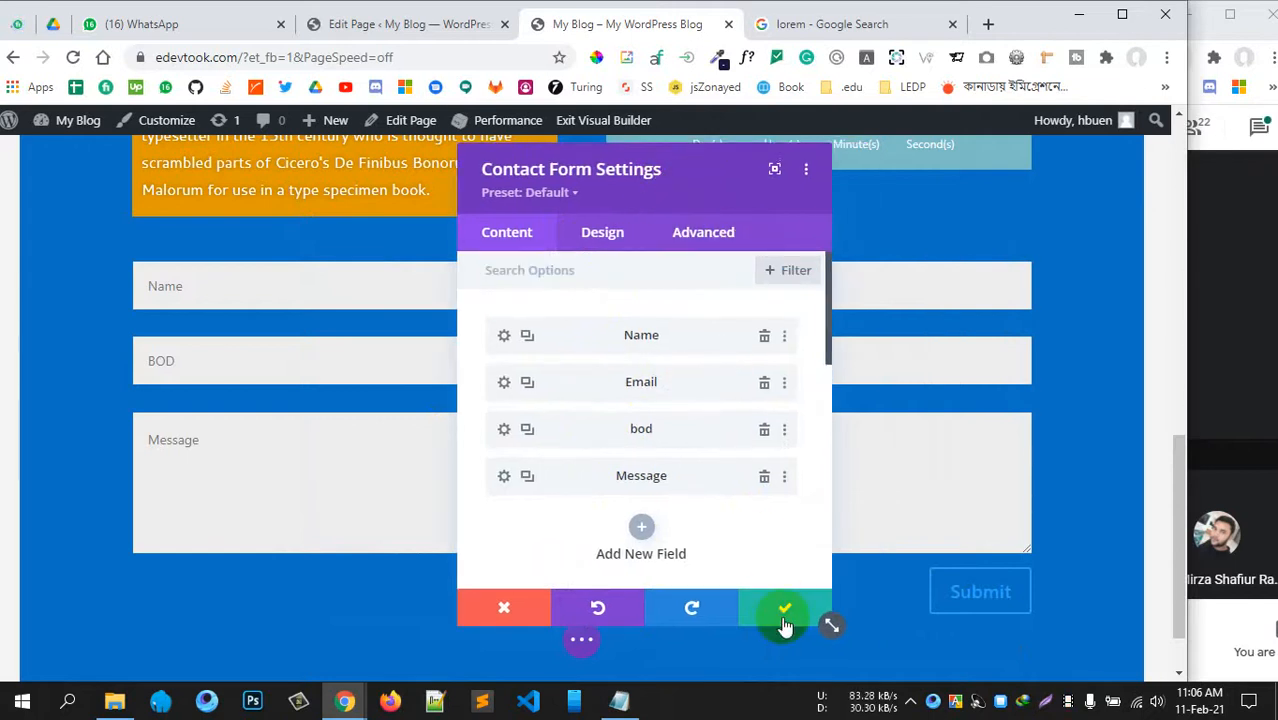
pyautogui.click(775, 598)
pyautogui.scroll(10, 805, 449)
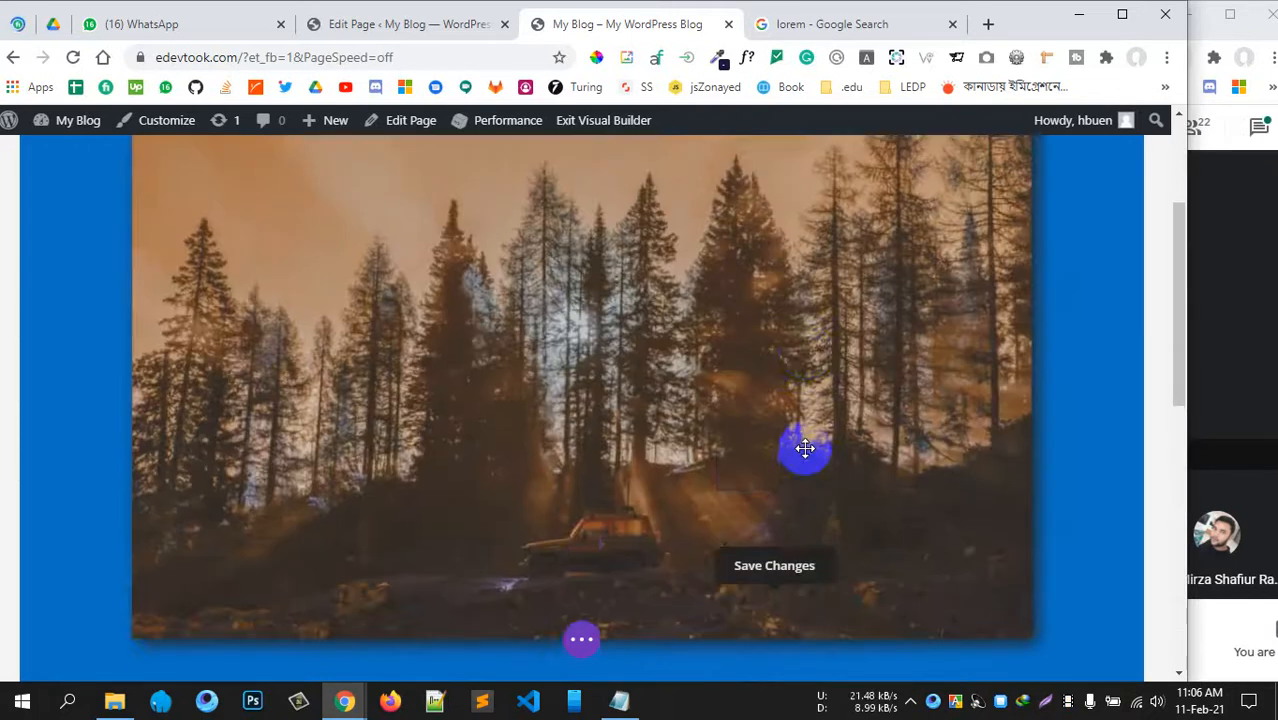
pyautogui.scroll(-10, 334, 357)
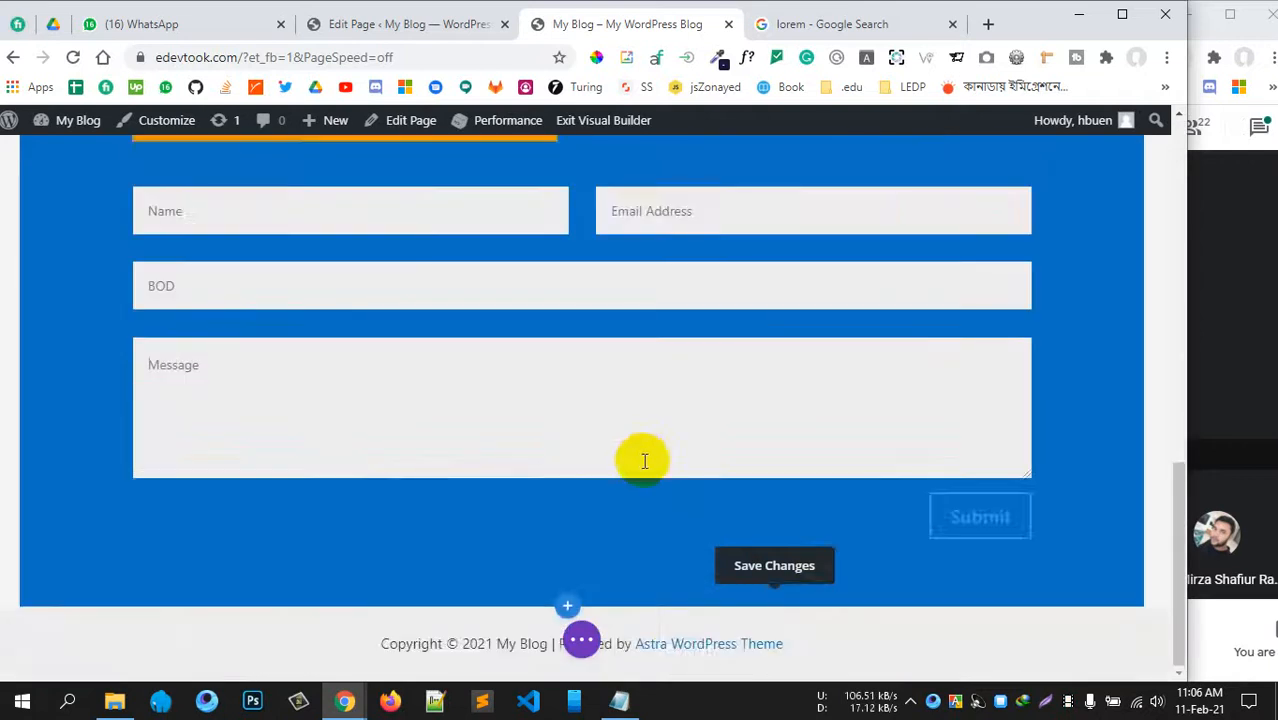
pyautogui.scroll(10, 647, 460)
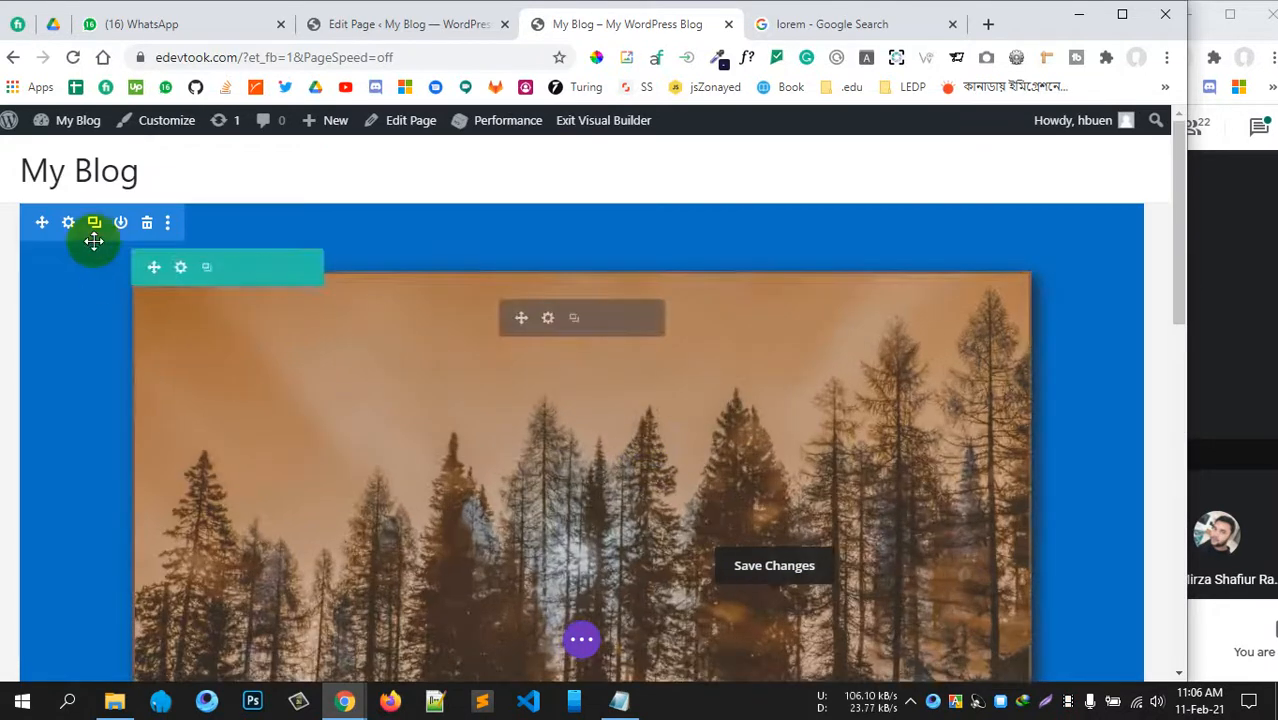
pyautogui.scroll(-10, 662, 434)
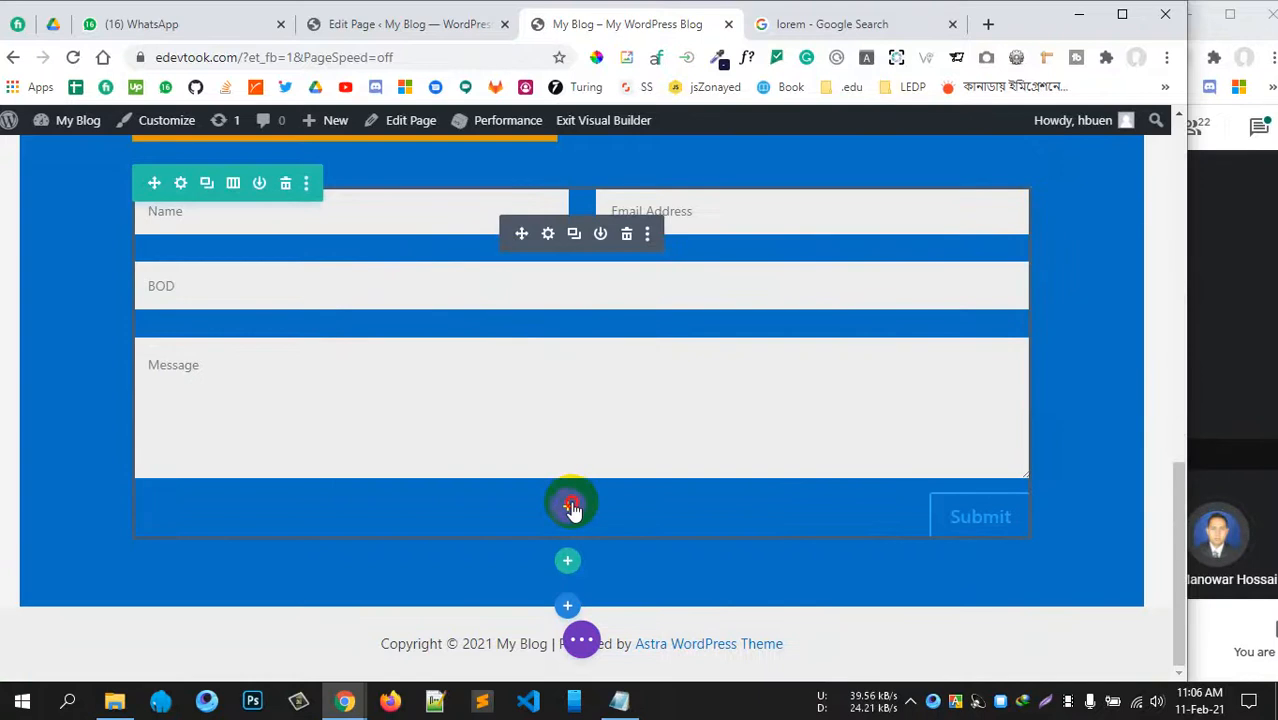
pyautogui.click(568, 507)
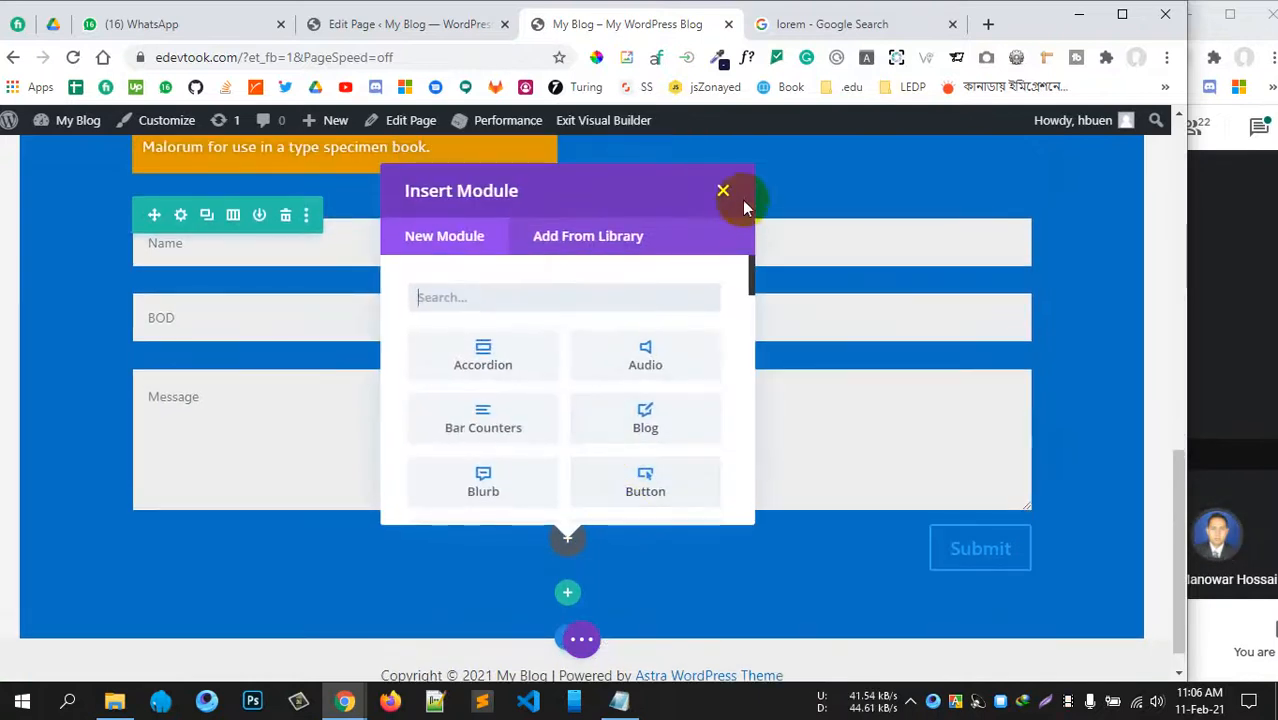
pyautogui.click(723, 191)
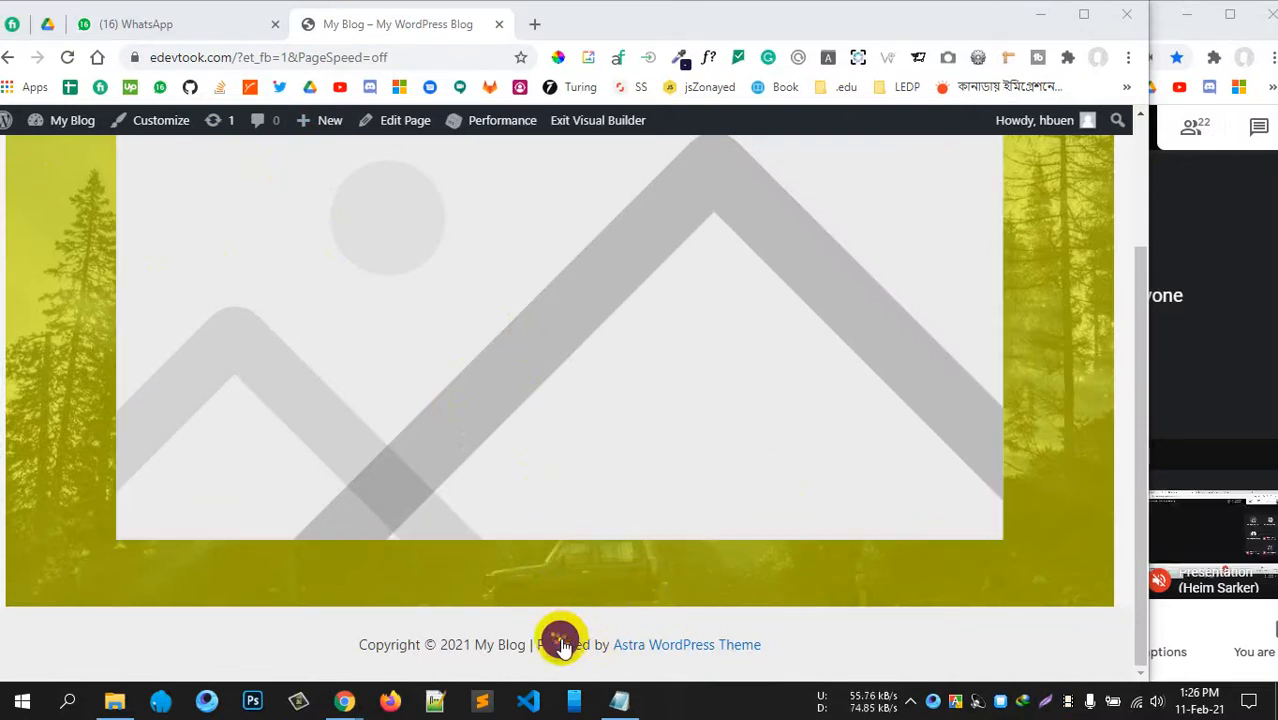
# - Expand the page's builder controls and save the page
pyautogui.click(561, 644)
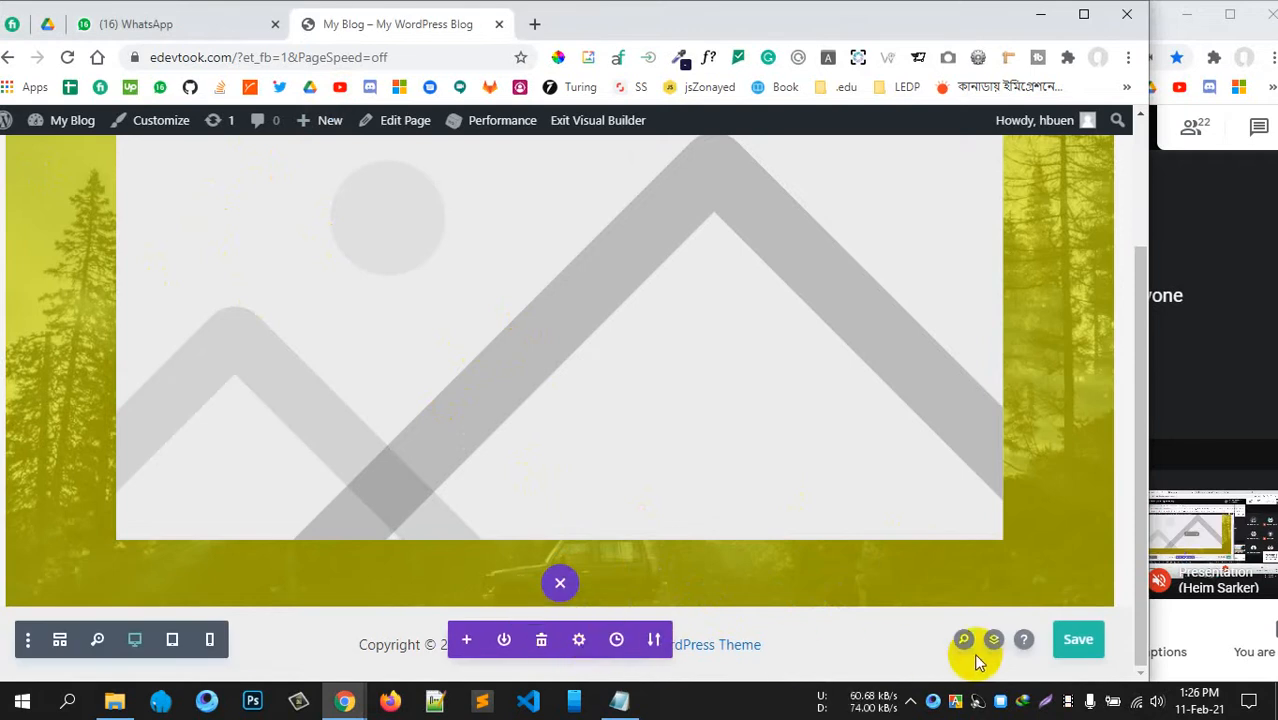
pyautogui.click(1069, 639)
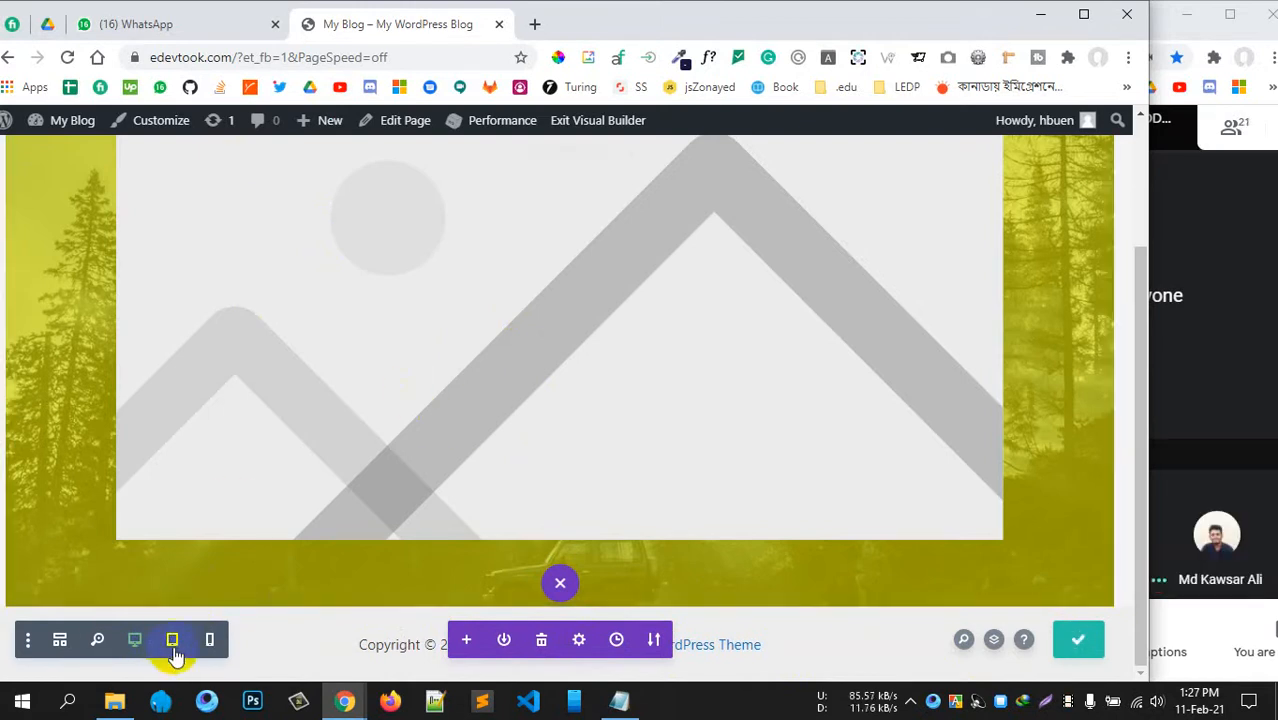
# - Preview the page in tablet and phone views, return to desktop view and look at the Builder Settings
pyautogui.click(173, 650)
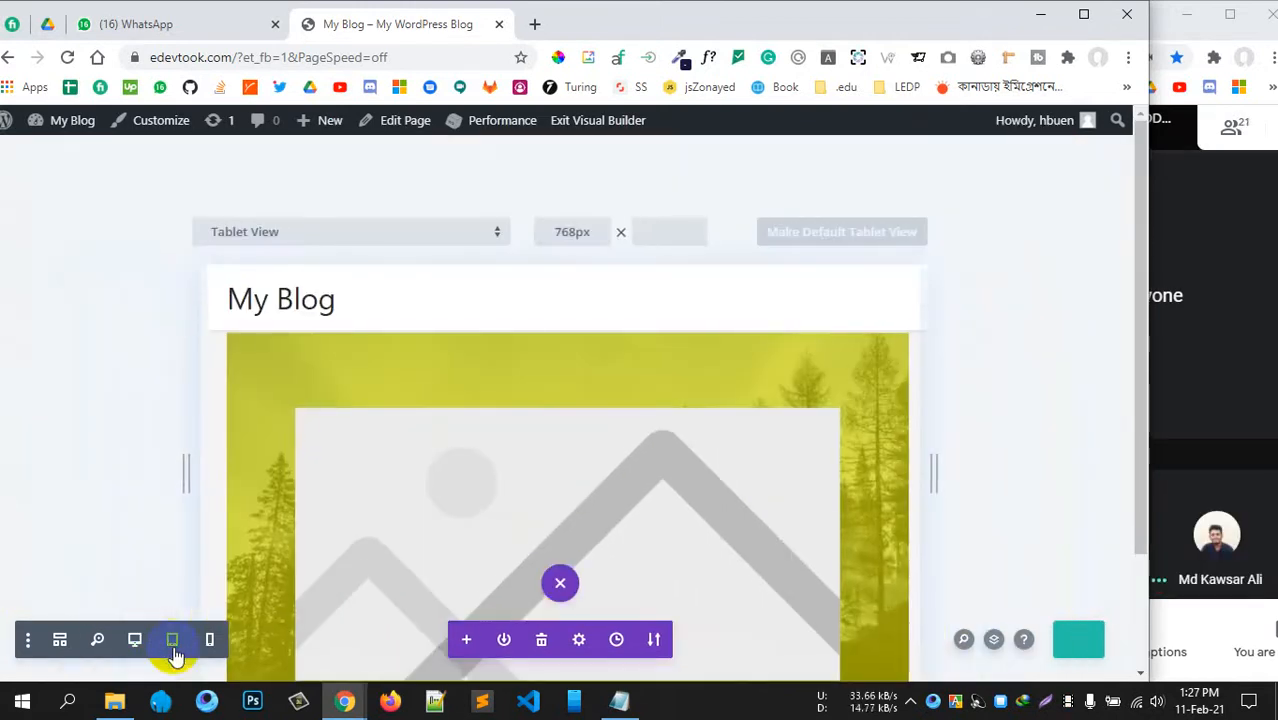
pyautogui.click(209, 642)
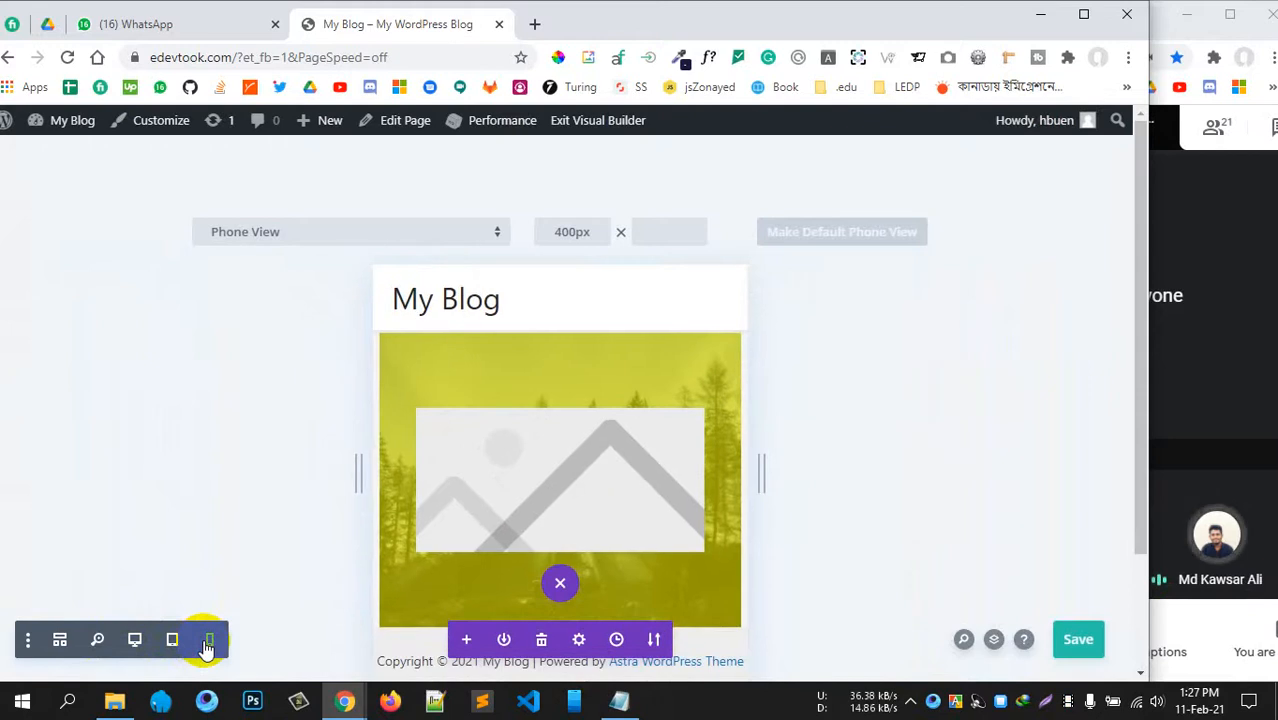
pyautogui.click(124, 648)
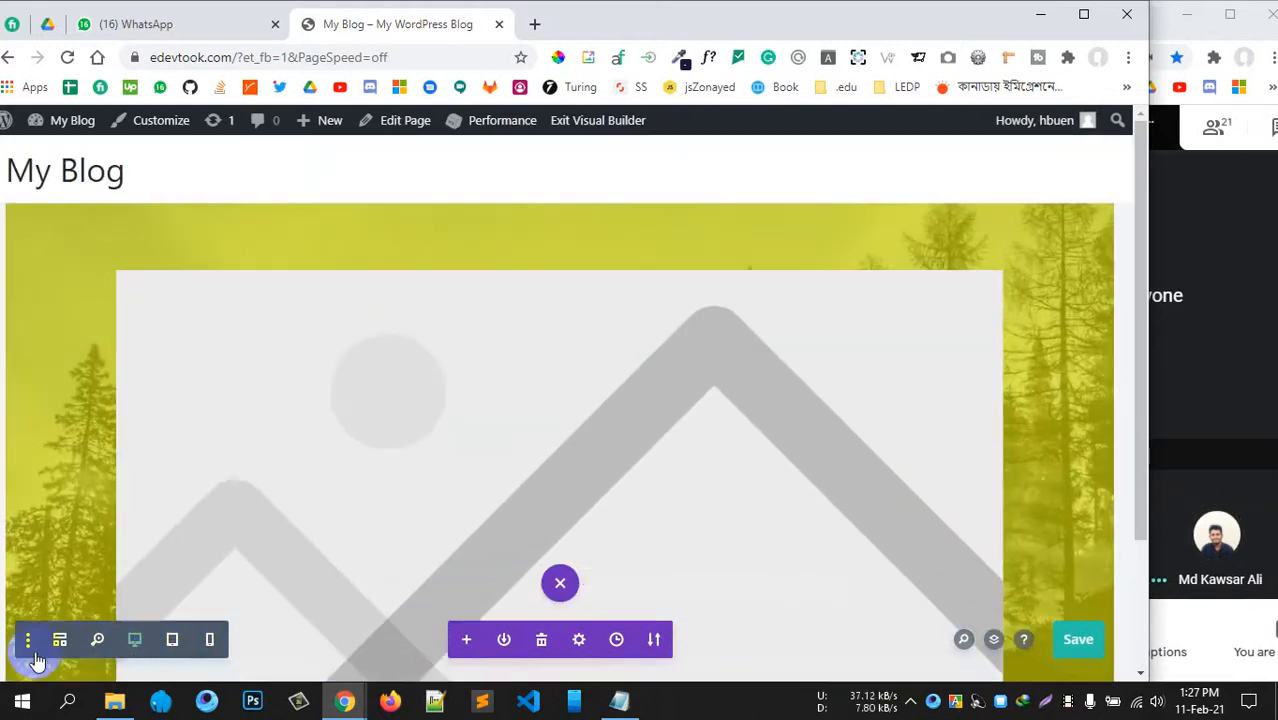
pyautogui.click(28, 641)
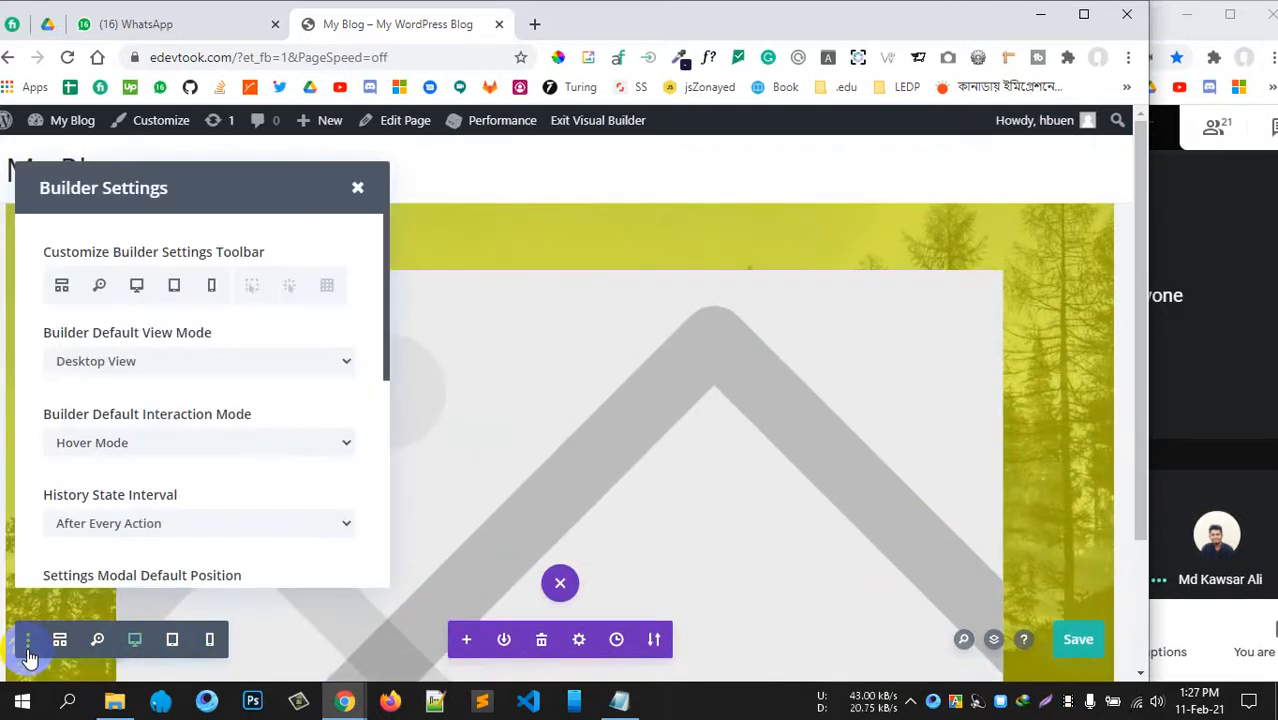
pyautogui.click(28, 650)
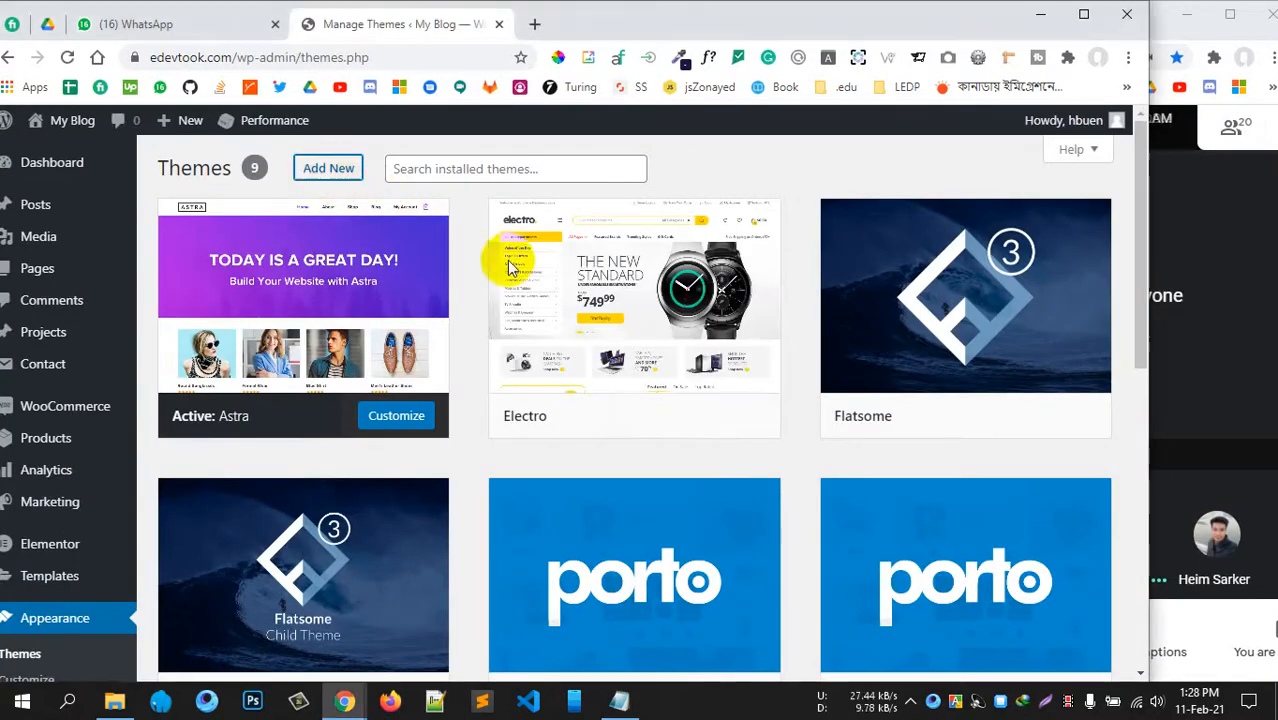
# - Start adding a new theme by upload and choose the Divi theme v4.8.2 zip file from Downloads
pyautogui.click(572, 302)
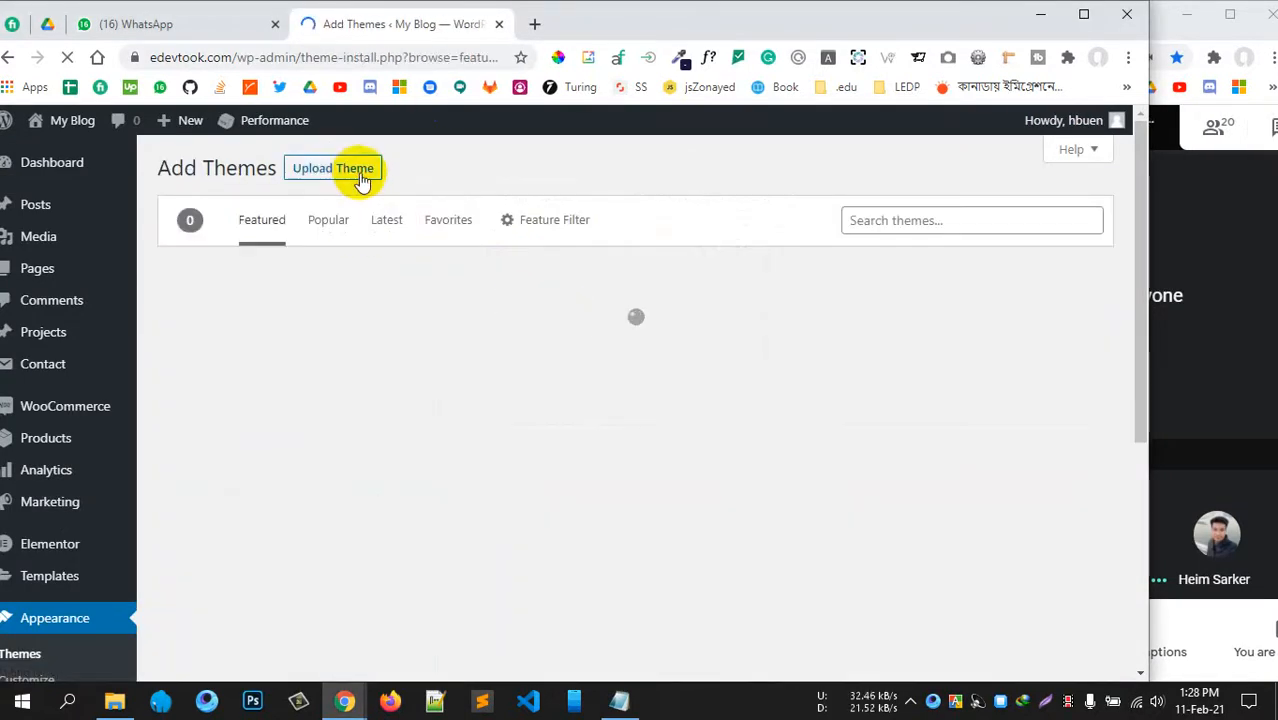
pyautogui.click(362, 178)
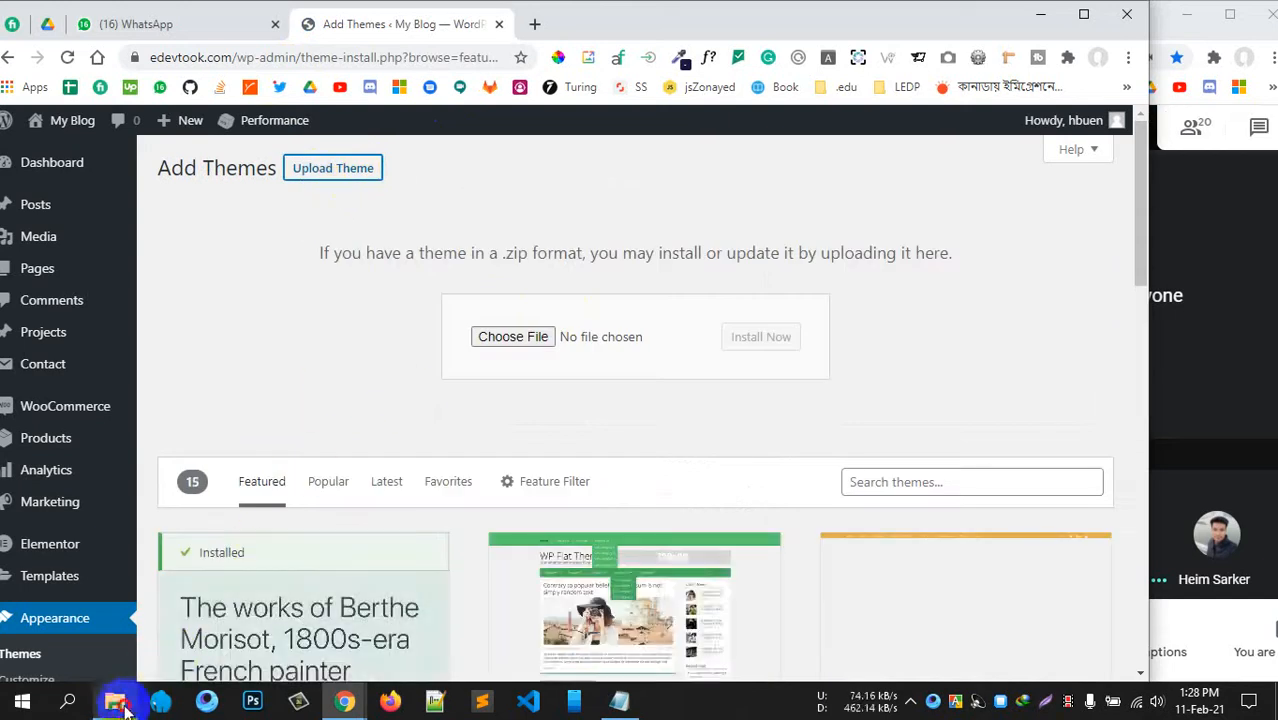
pyautogui.click(513, 337)
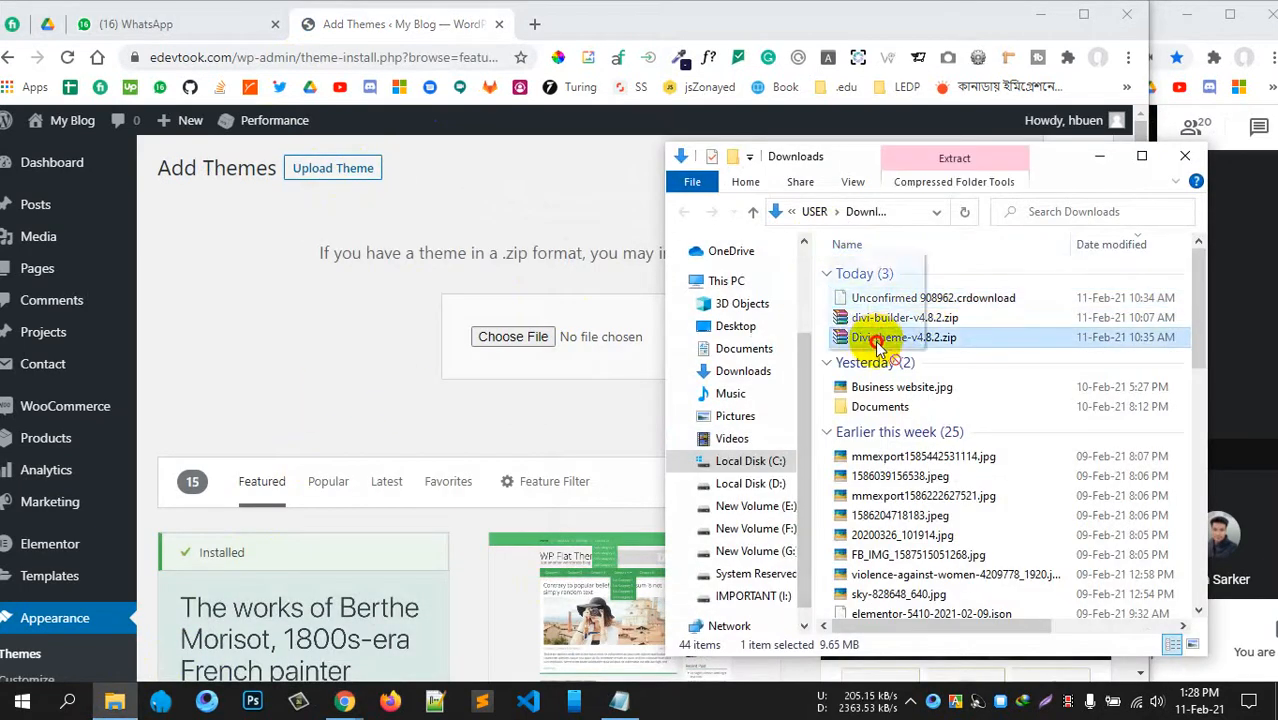